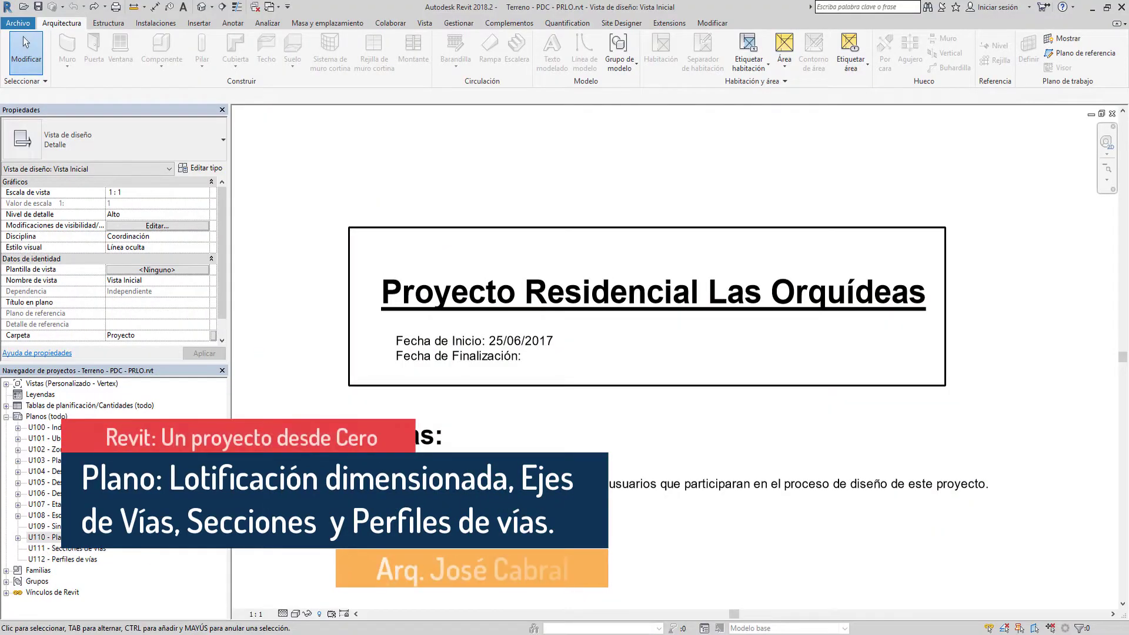
Step: Open the blank sheet U109 'Sin nombre' from the Planos list in the Project Browser
click(44, 536)
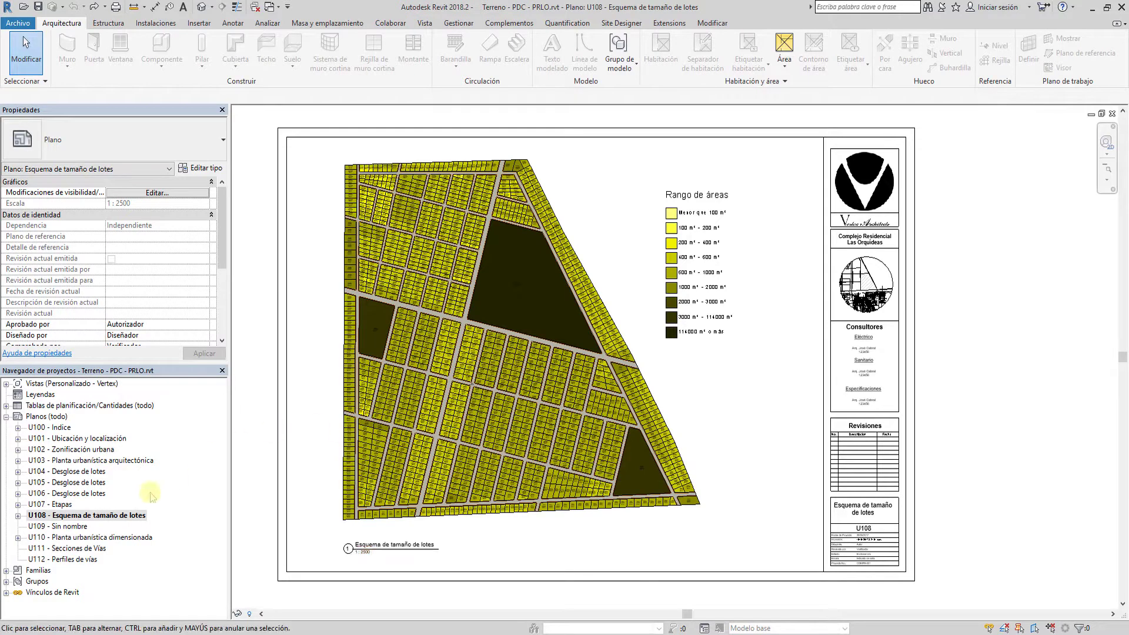
right_click(76, 527)
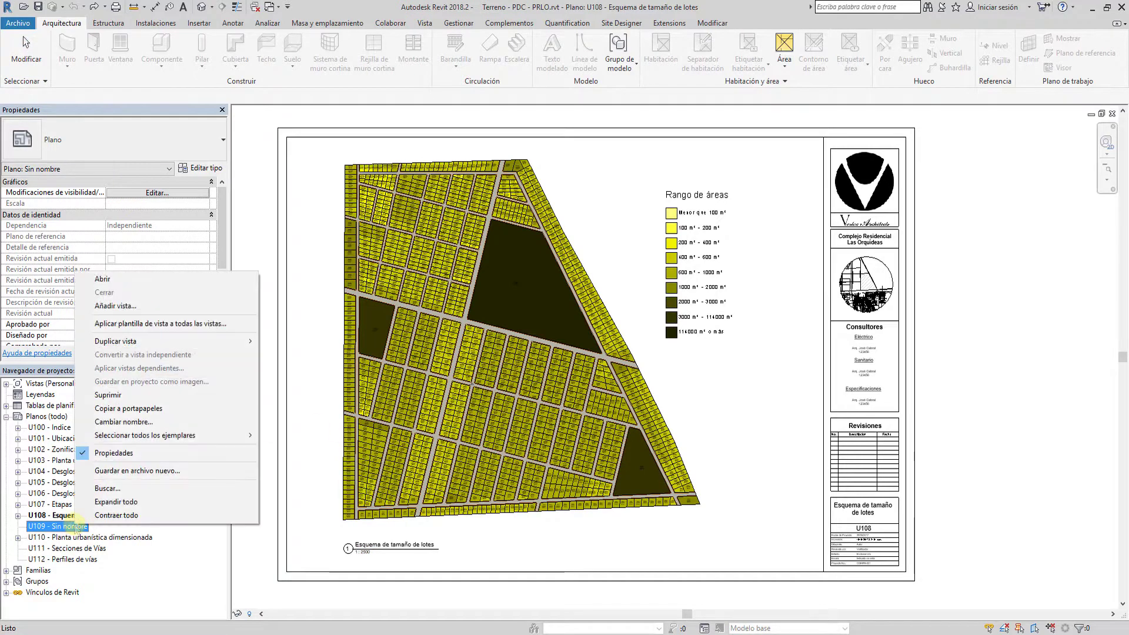
double_click(70, 527)
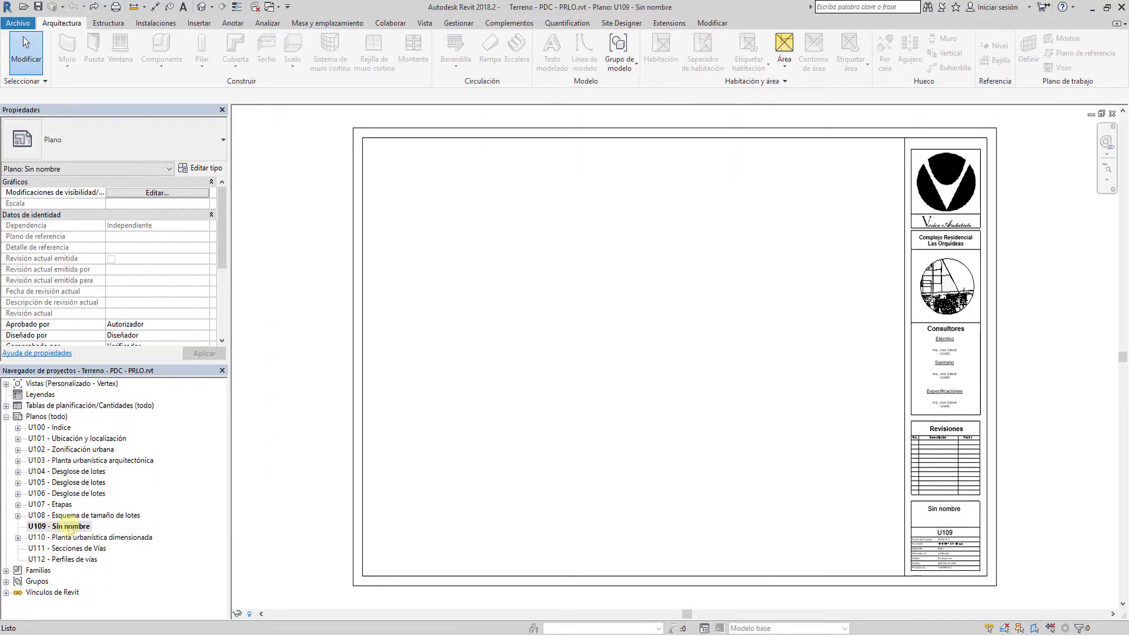
click(69, 528)
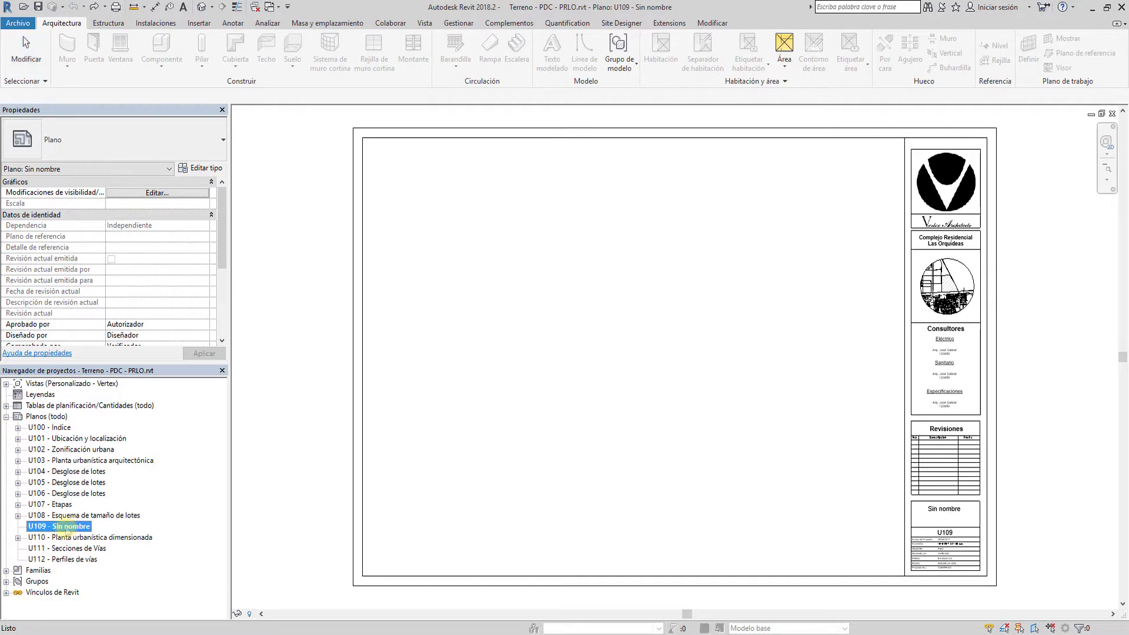
click(69, 527)
click(307, 351)
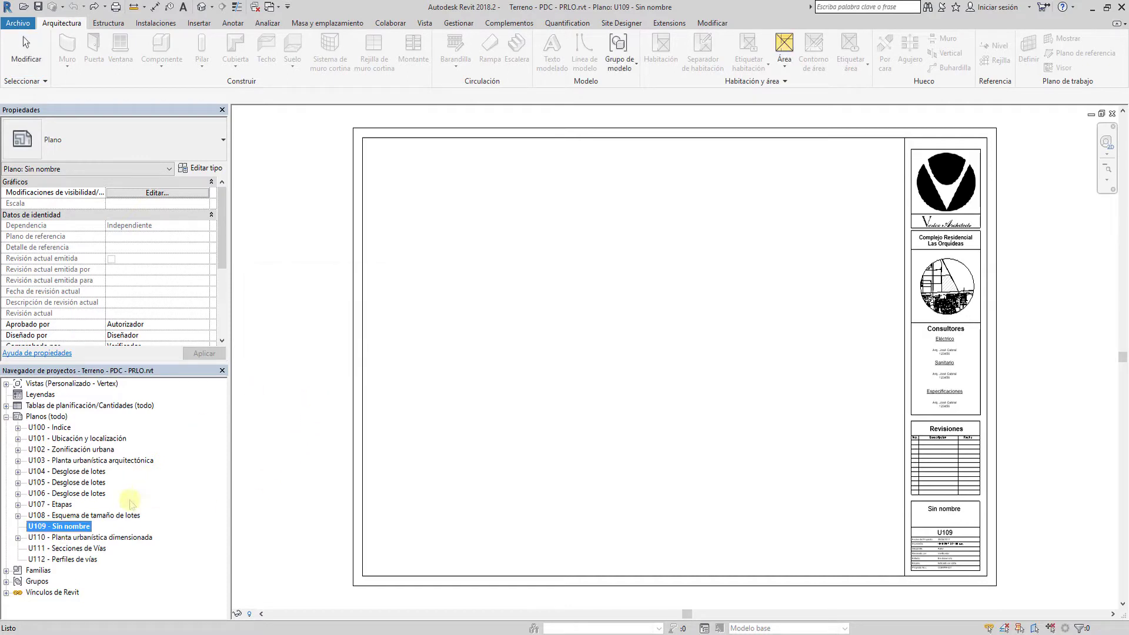
Step: Rename sheet U109 from 'Sin nombre' to 'Planta urbanística de ejes de vías'
click(119, 540)
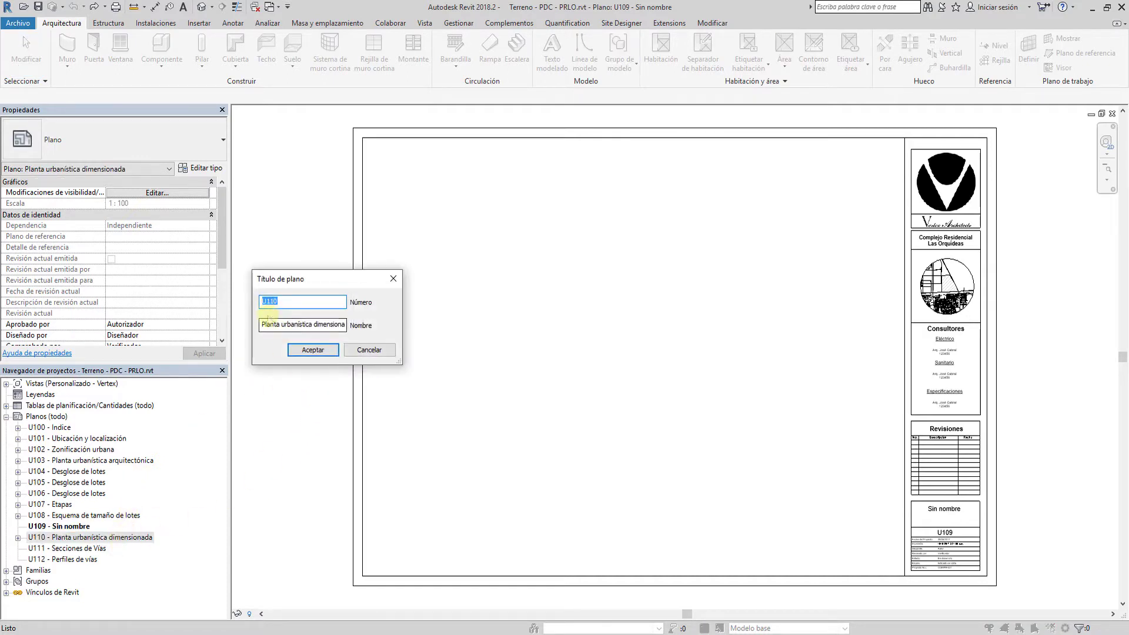
drag(263, 327, 388, 337)
key(ctrl+c)
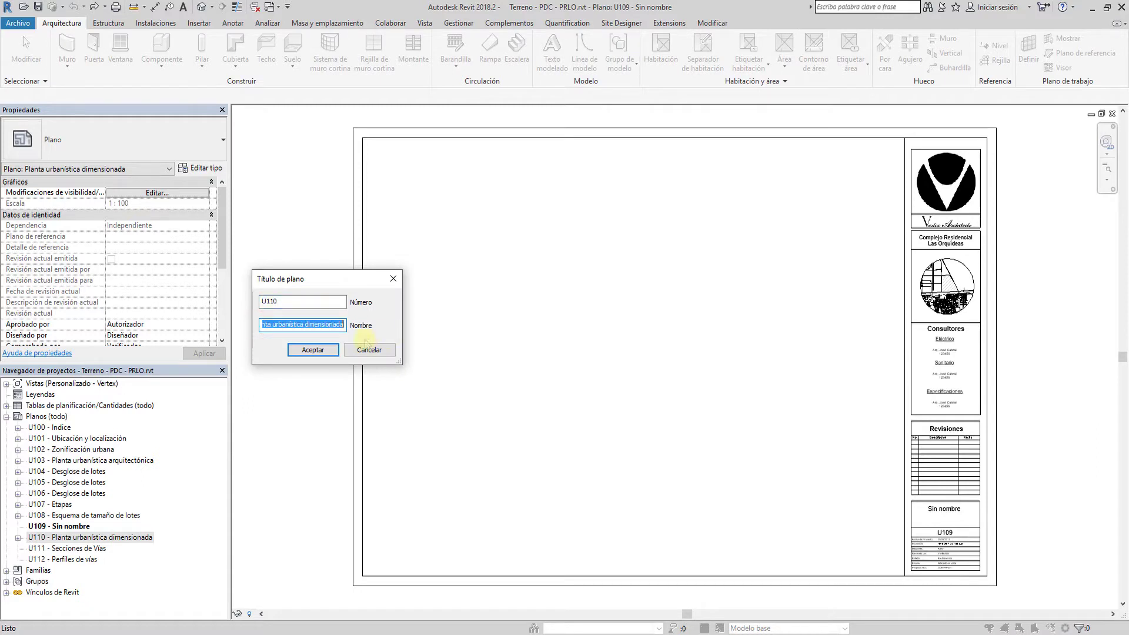
click(313, 350)
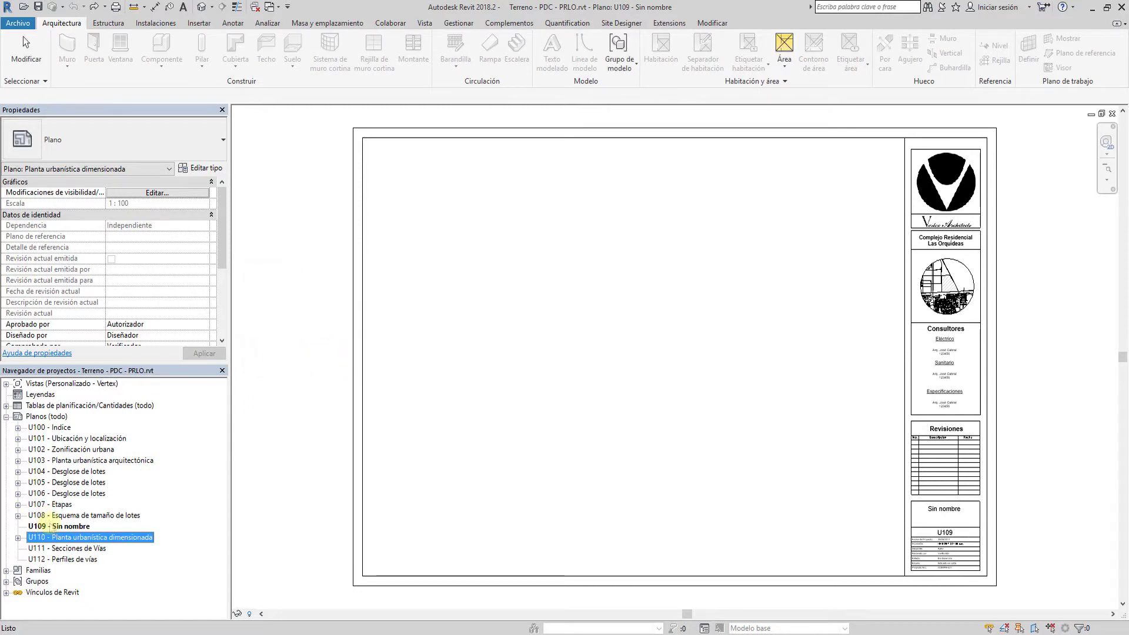
click(52, 526)
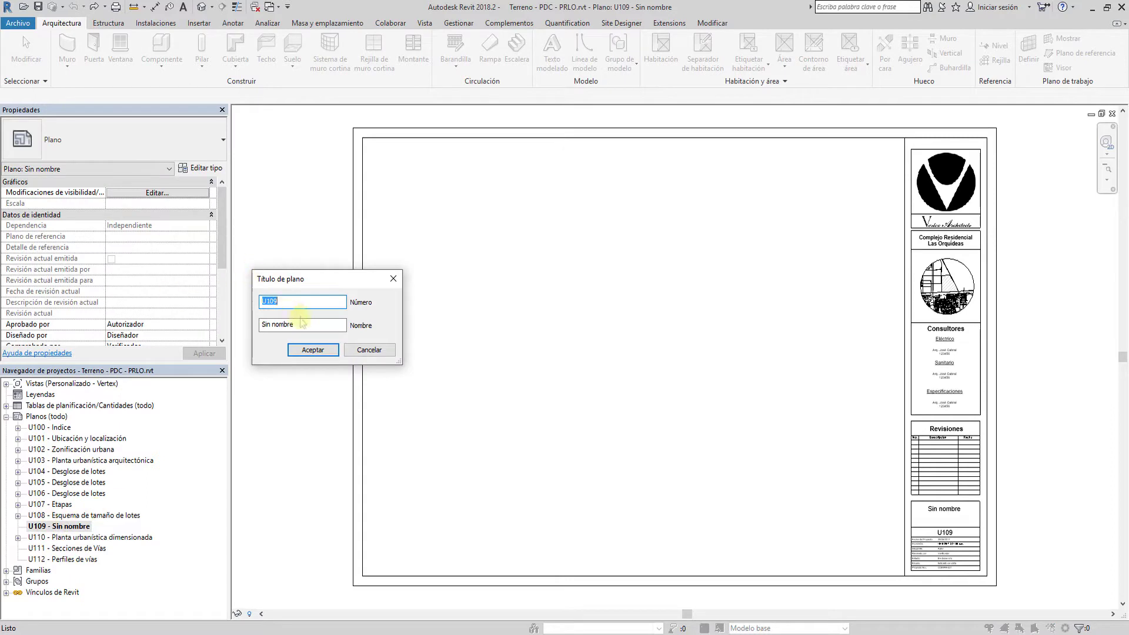
drag(301, 323, 260, 324)
key(ctrl+v)
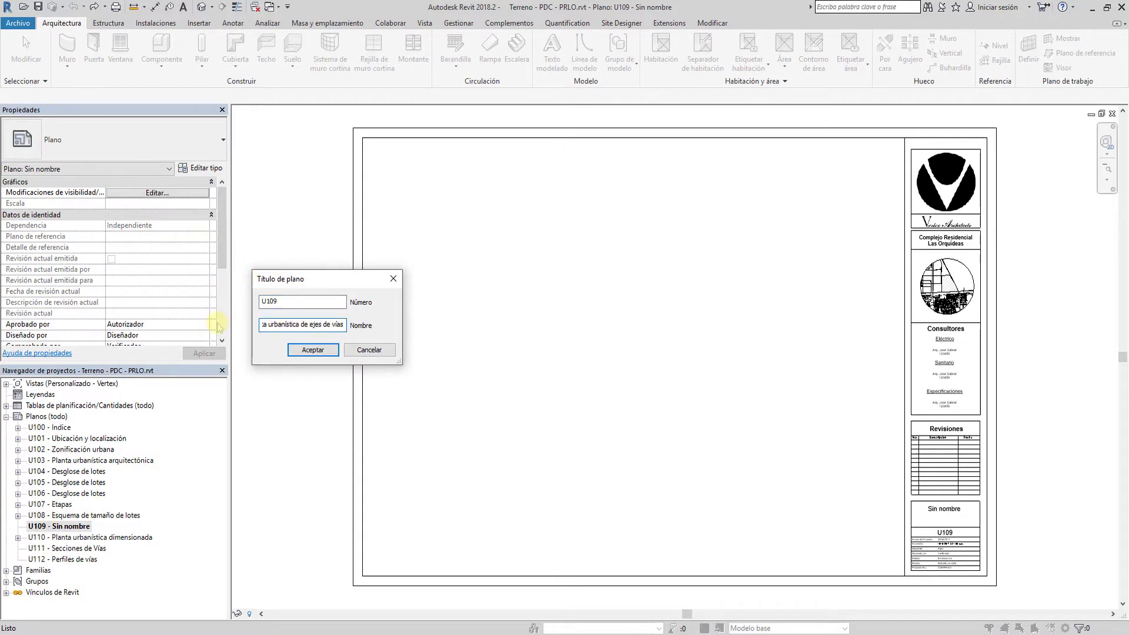
click(313, 350)
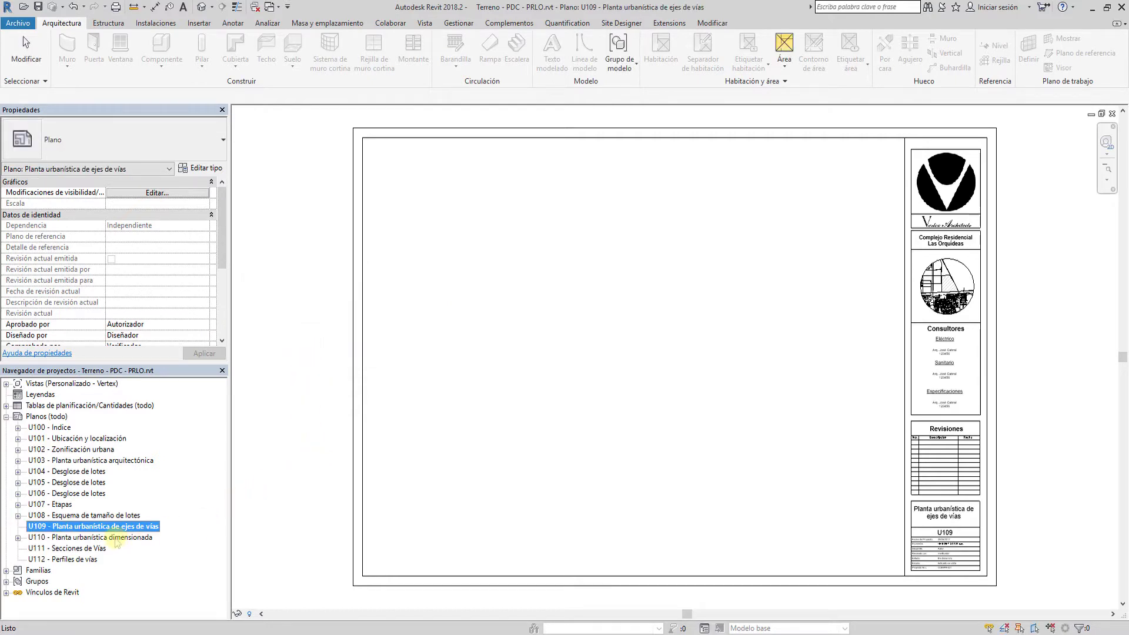
Step: Temporarily renumber sheet U109 to U109a
click(116, 540)
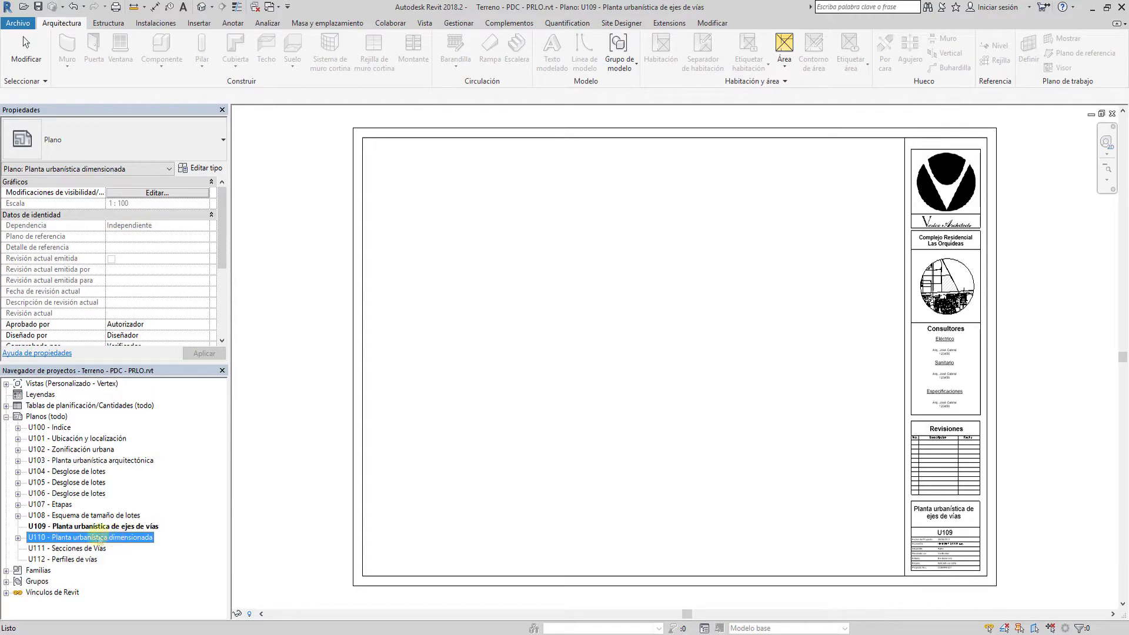
click(89, 526)
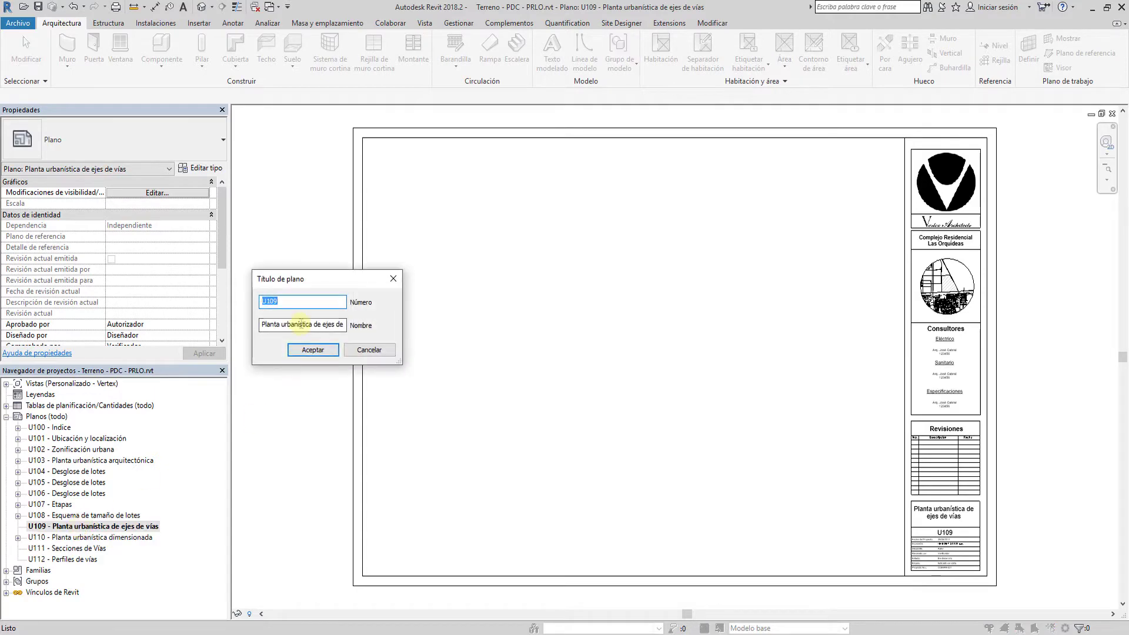
text(a)
click(313, 350)
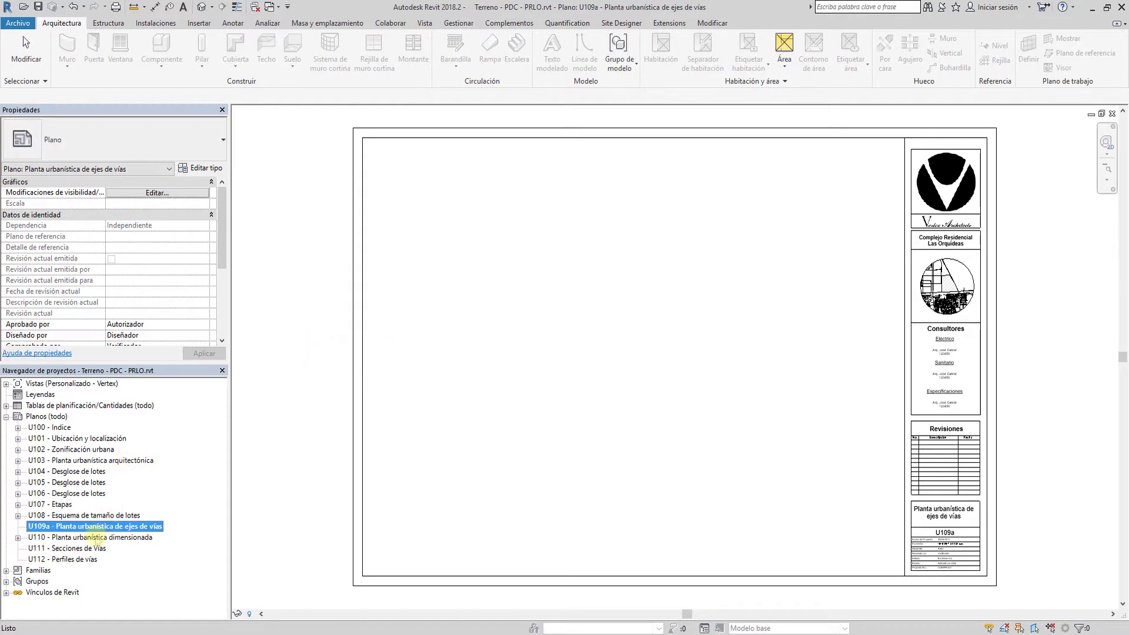
Step: Renumber sheet U110 to U109, then U109a to U110
click(97, 538)
click(97, 539)
click(296, 301)
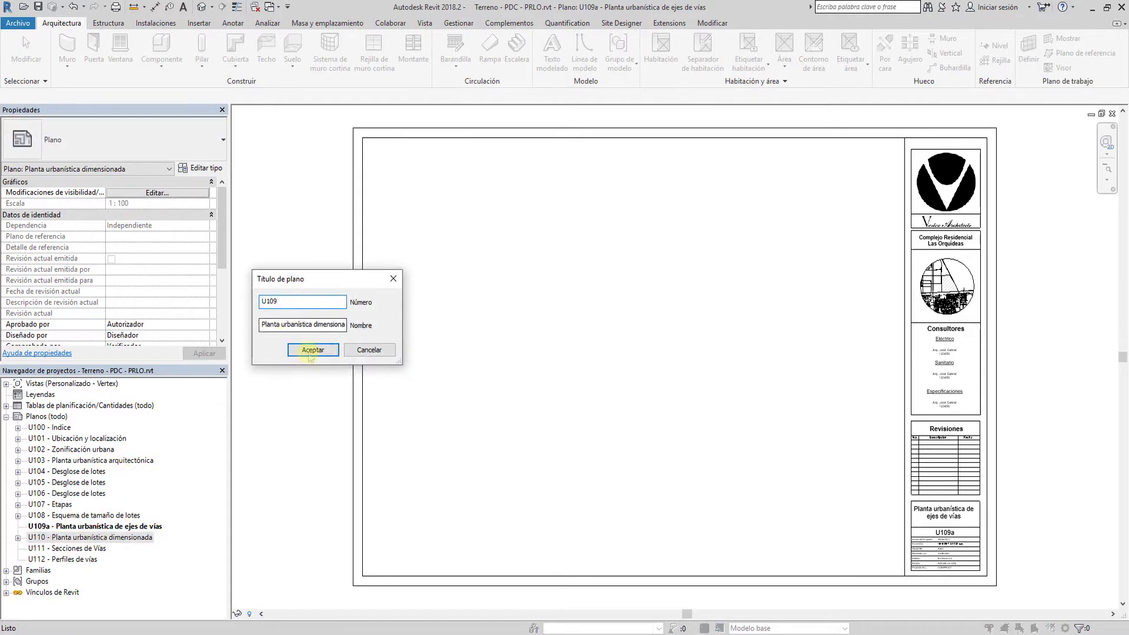
click(310, 353)
click(98, 537)
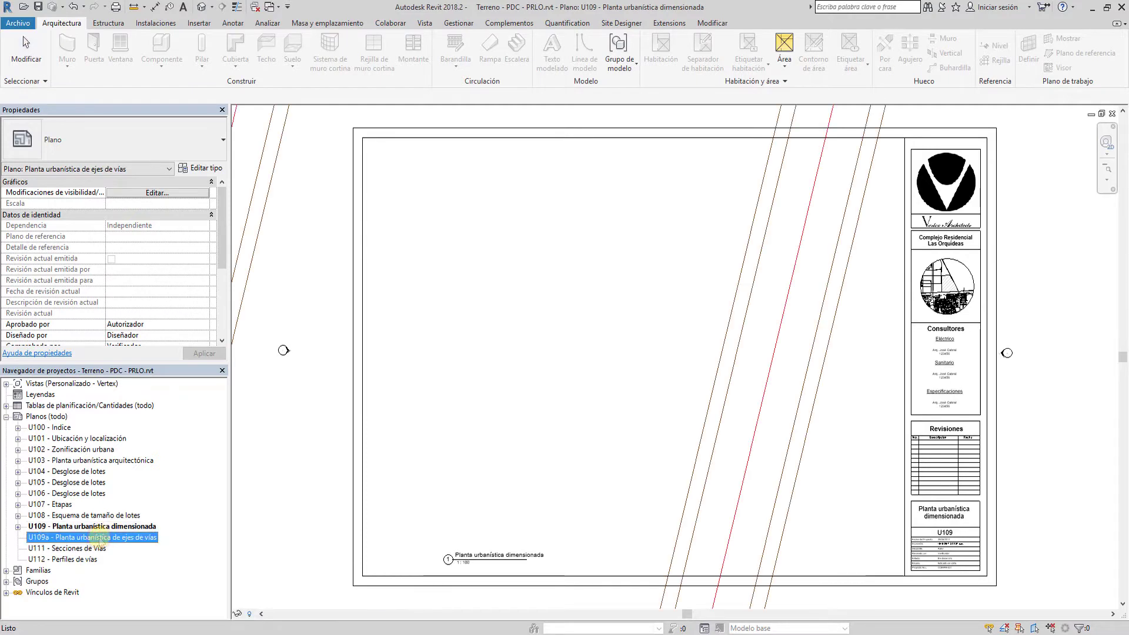
click(297, 301)
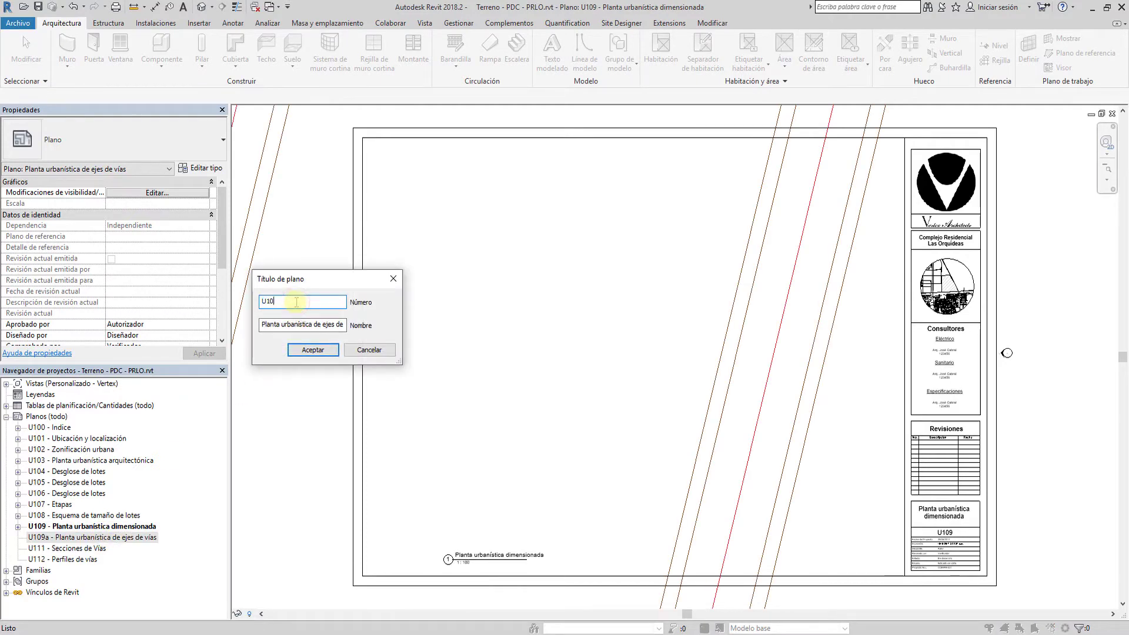
text(0)
key(Return)
click(304, 533)
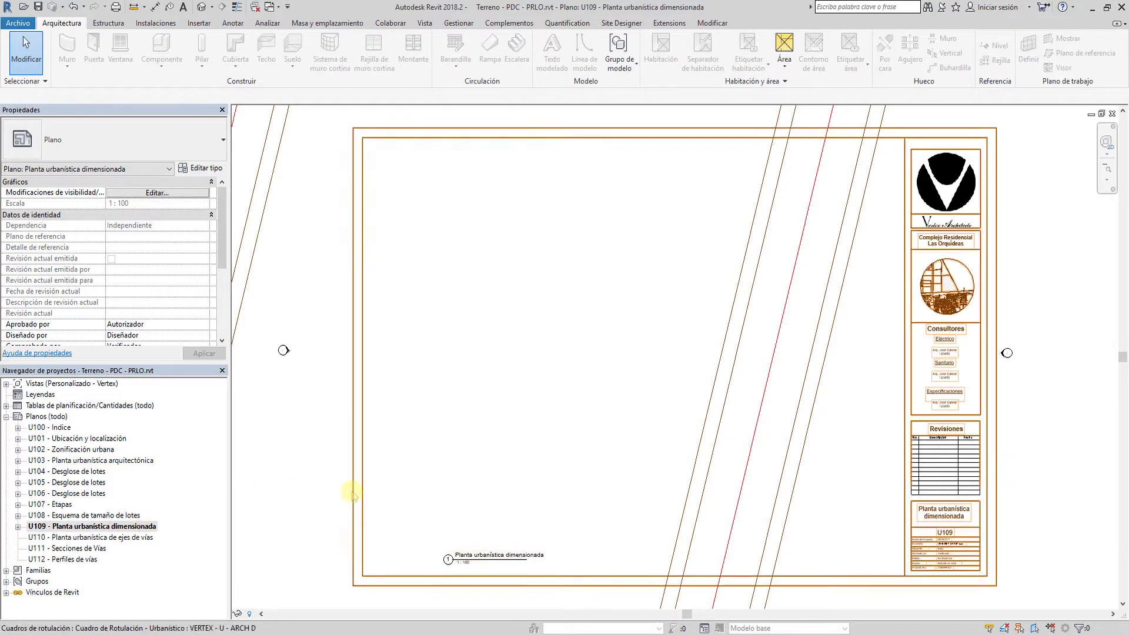
Step: Give the plan viewport on sheet U109 a custom 1:2500 scale
scroll(352, 494, down, 2)
scroll(341, 478, down, 3)
scroll(403, 447, down, 2)
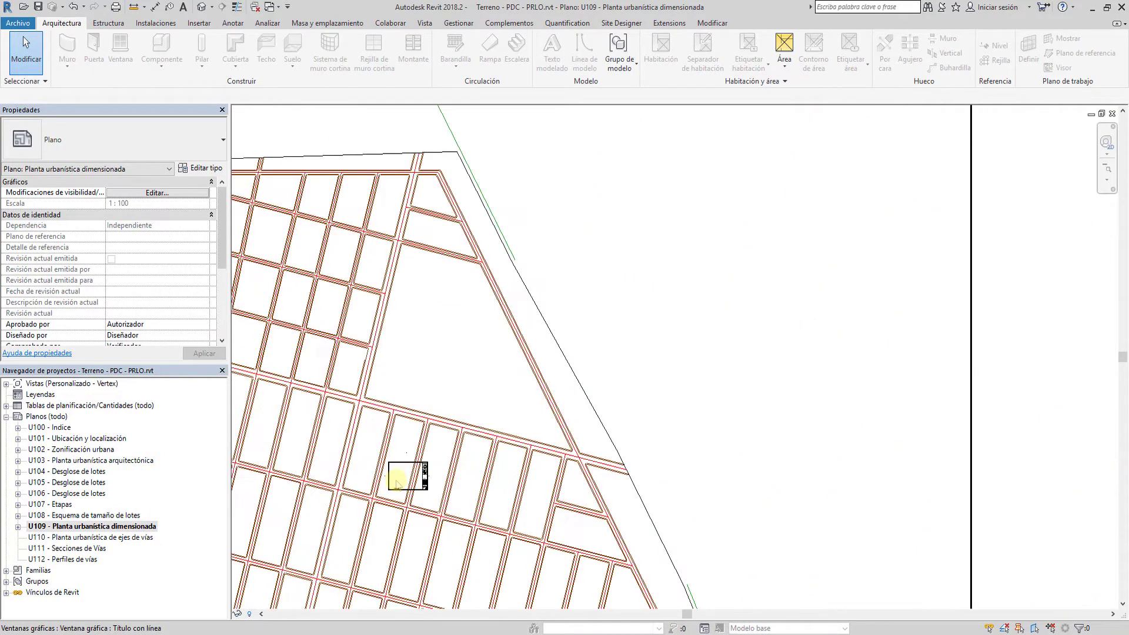
double_click(449, 388)
click(256, 614)
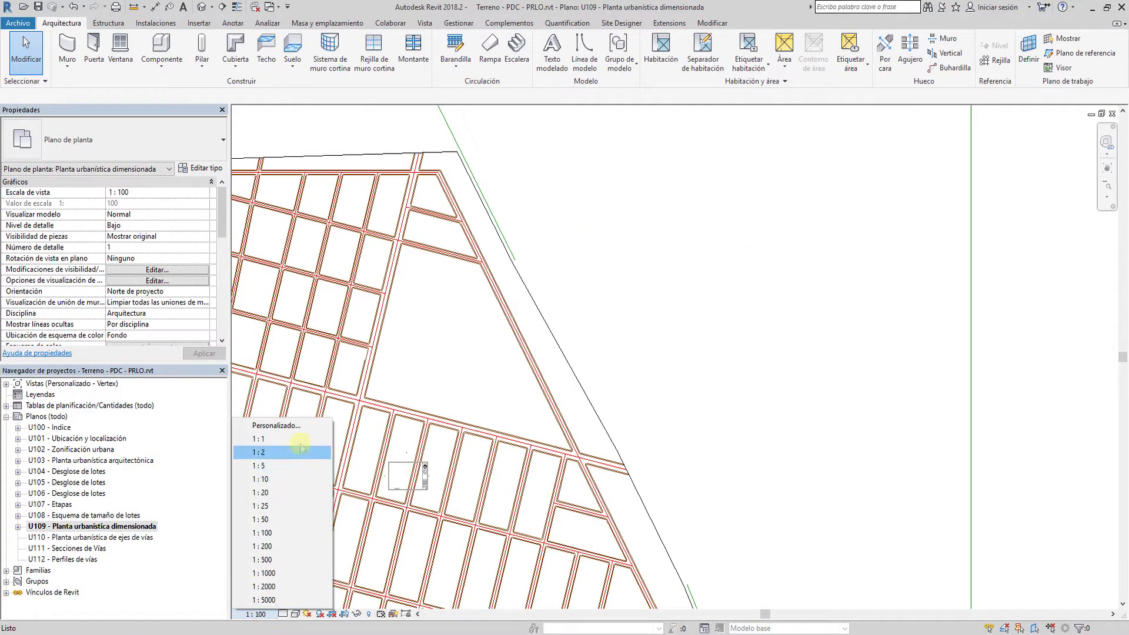
click(288, 425)
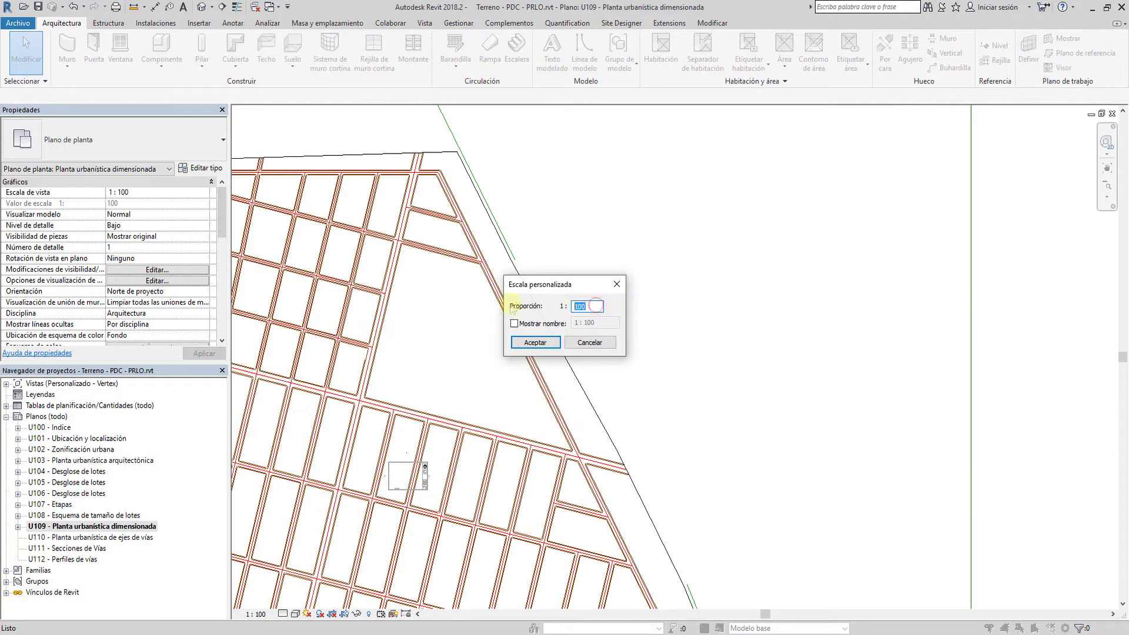
key(Return)
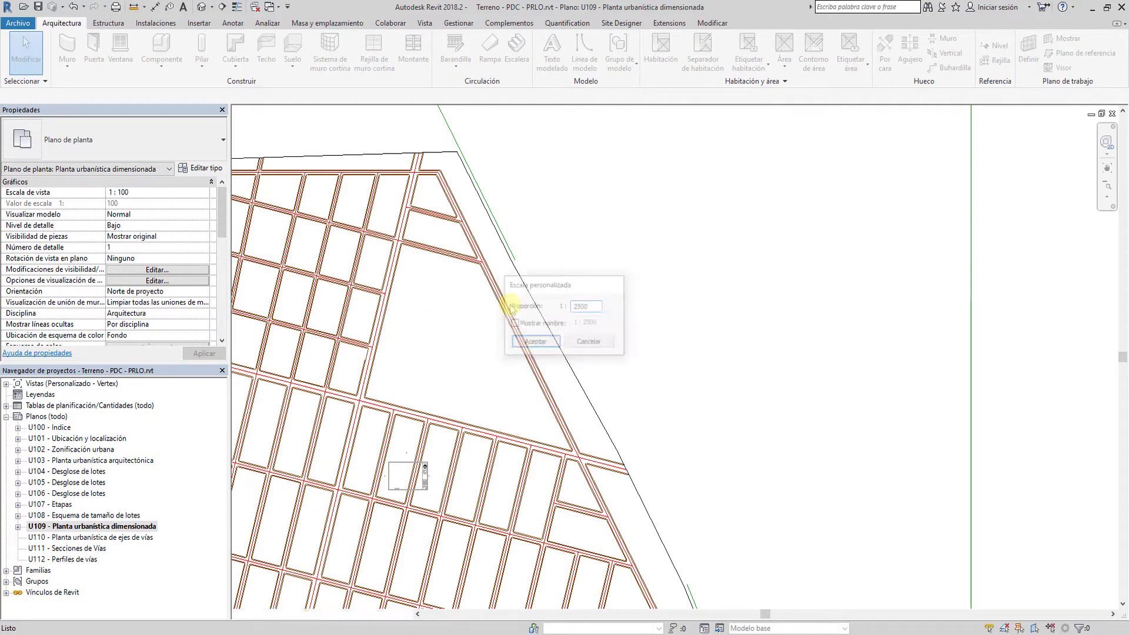
double_click(532, 441)
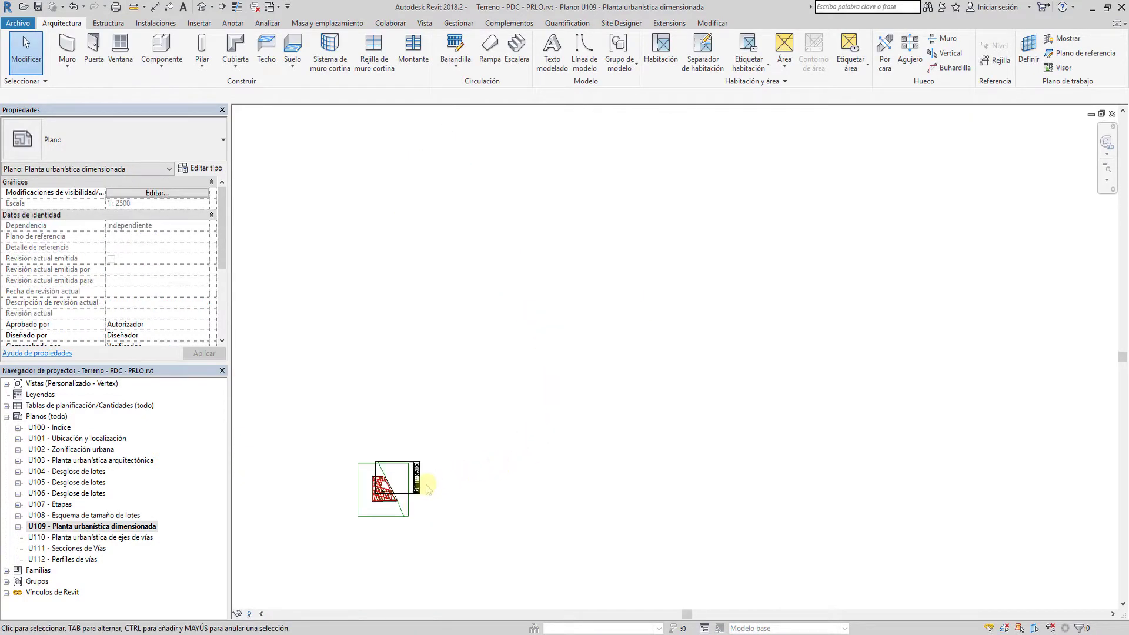
Step: Move the plan viewport inside the sheet's title block
scroll(435, 483, up, 5)
click(363, 491)
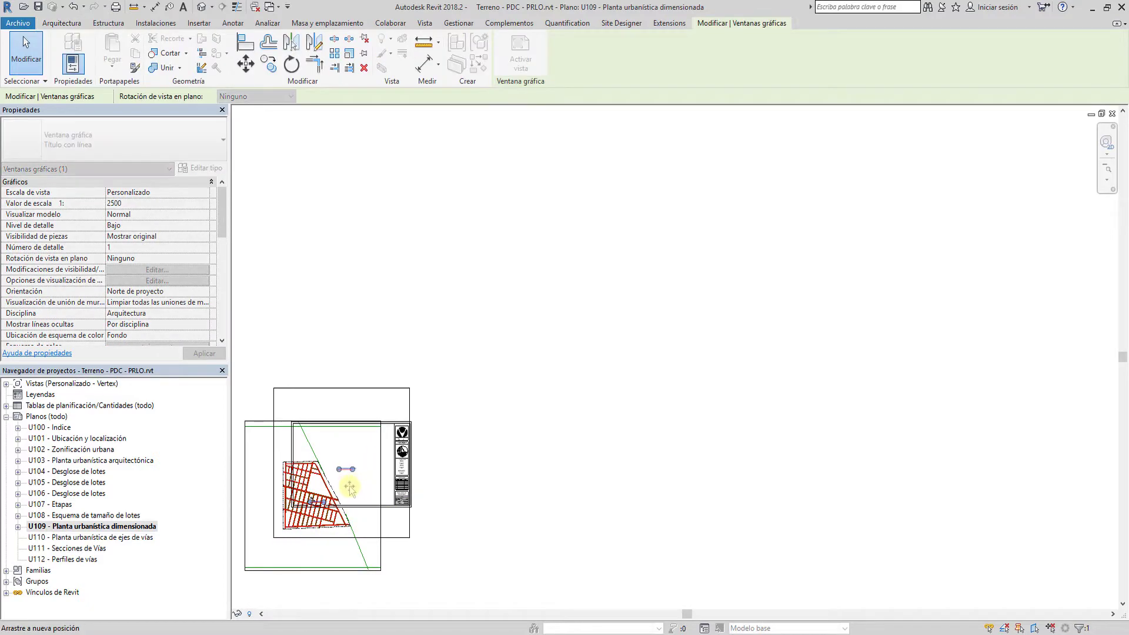
drag(363, 491, 395, 455)
click(441, 517)
middle_drag(510, 509, 548, 499)
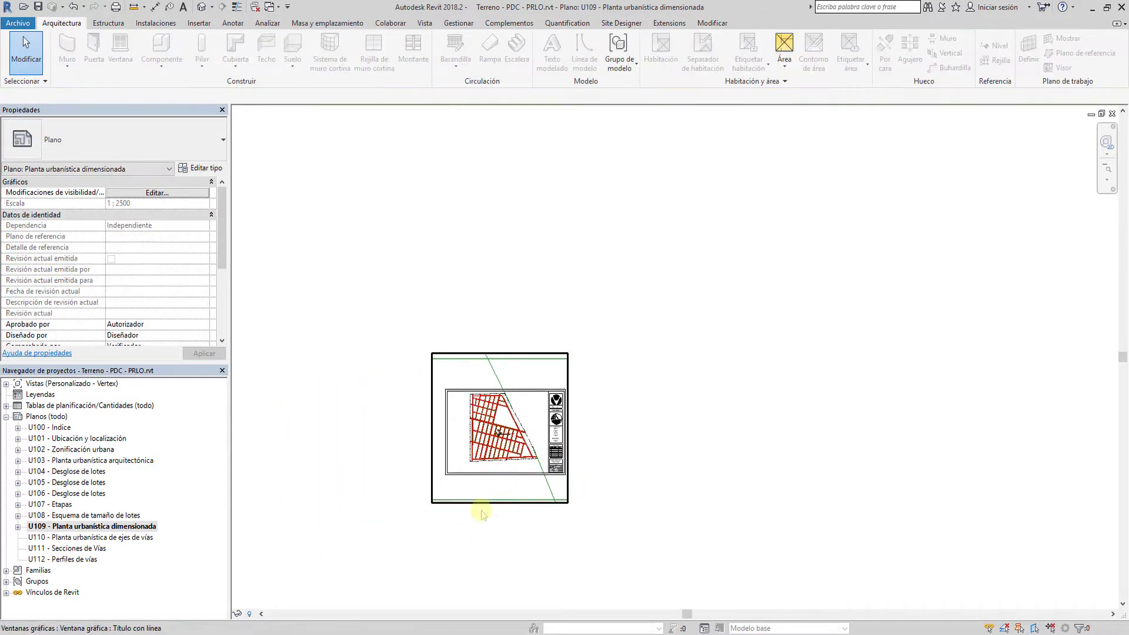
scroll(529, 488, up, 3)
click(118, 516)
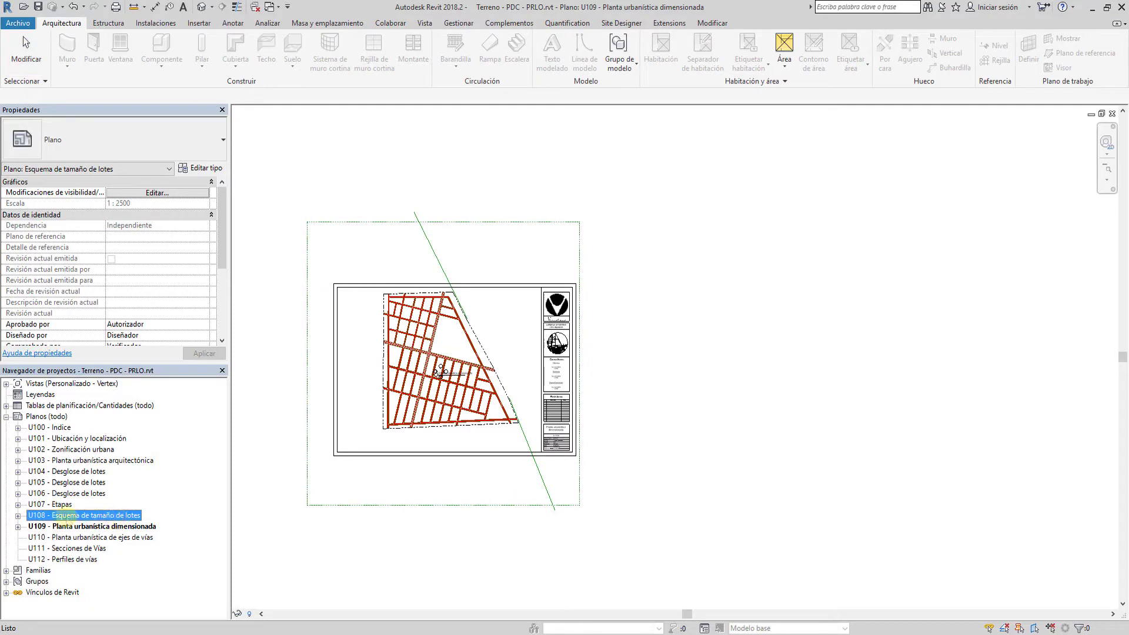
Step: Open the Rango de áreas area plan under sheet U108 Esquema de tamaño de lotes
double_click(53, 516)
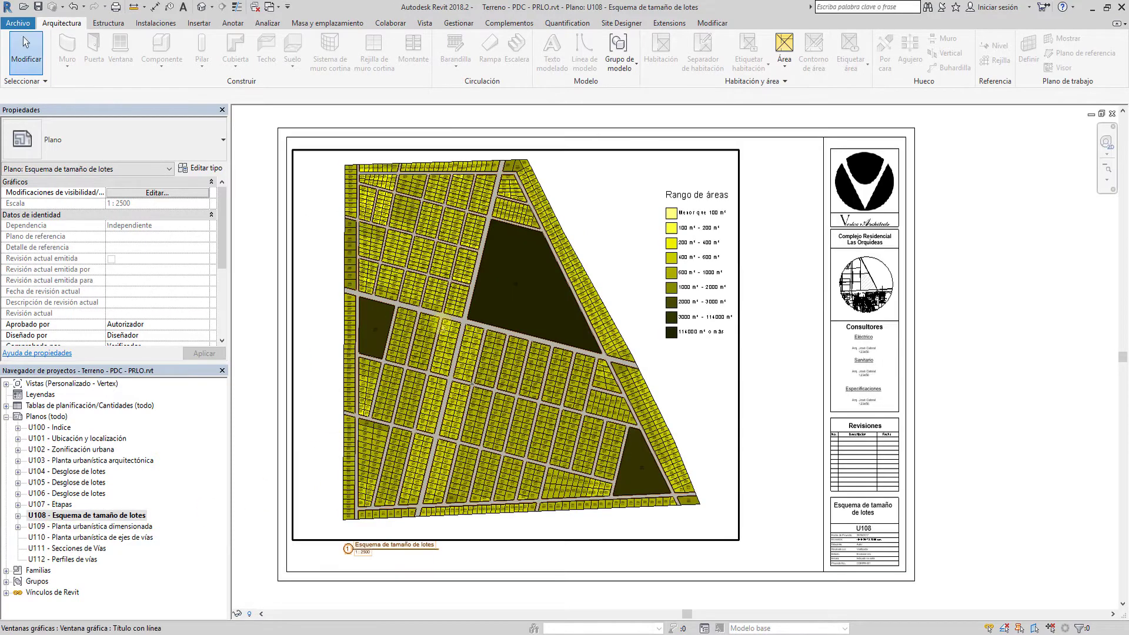
click(18, 515)
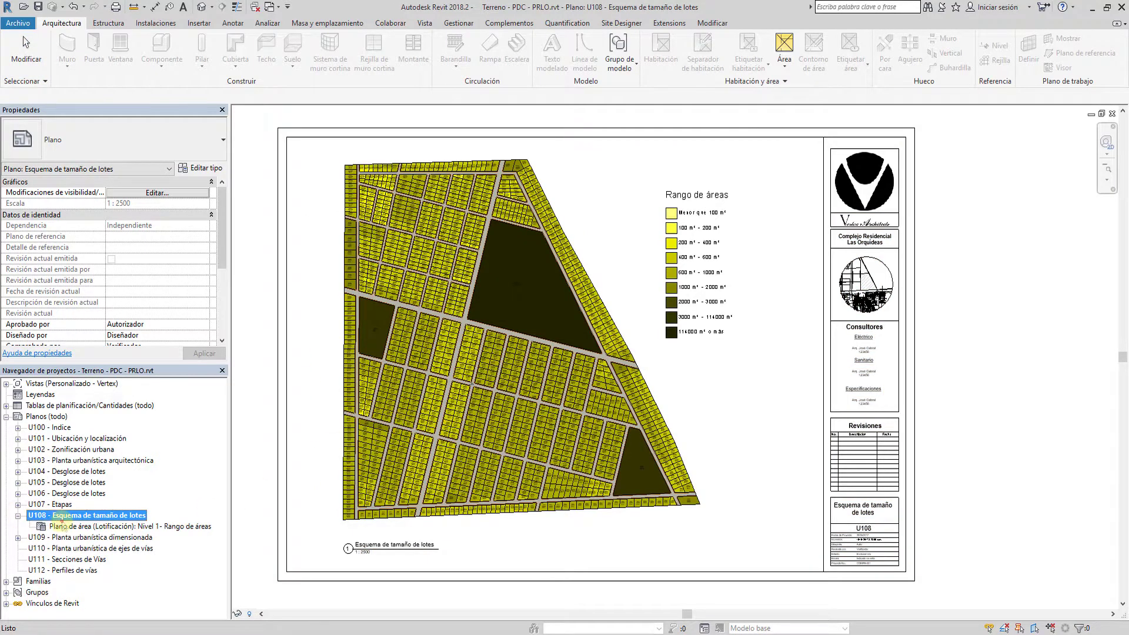
double_click(91, 527)
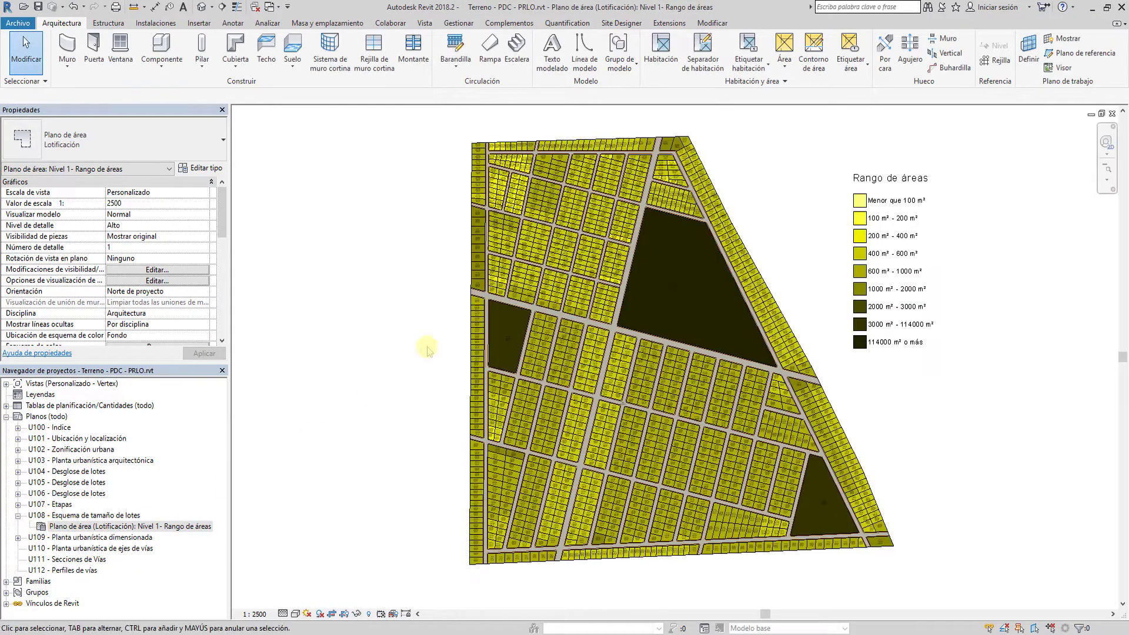
scroll(550, 266, up, 3)
scroll(550, 266, up, 3)
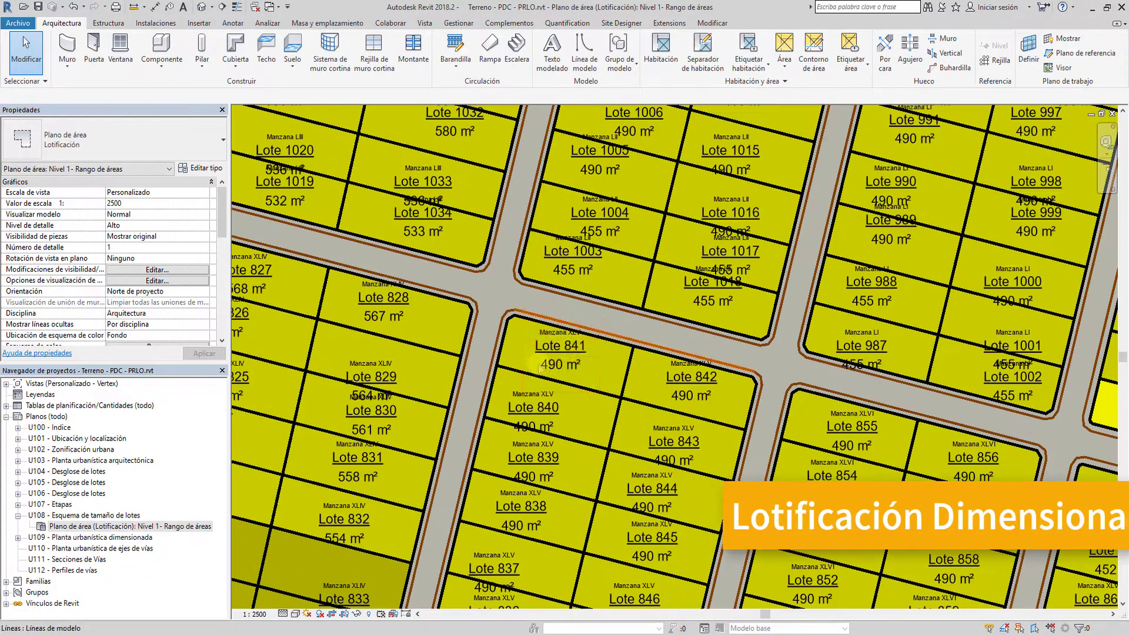
Step: Temporarily hide the area category so only lot boundary lines remain
click(534, 375)
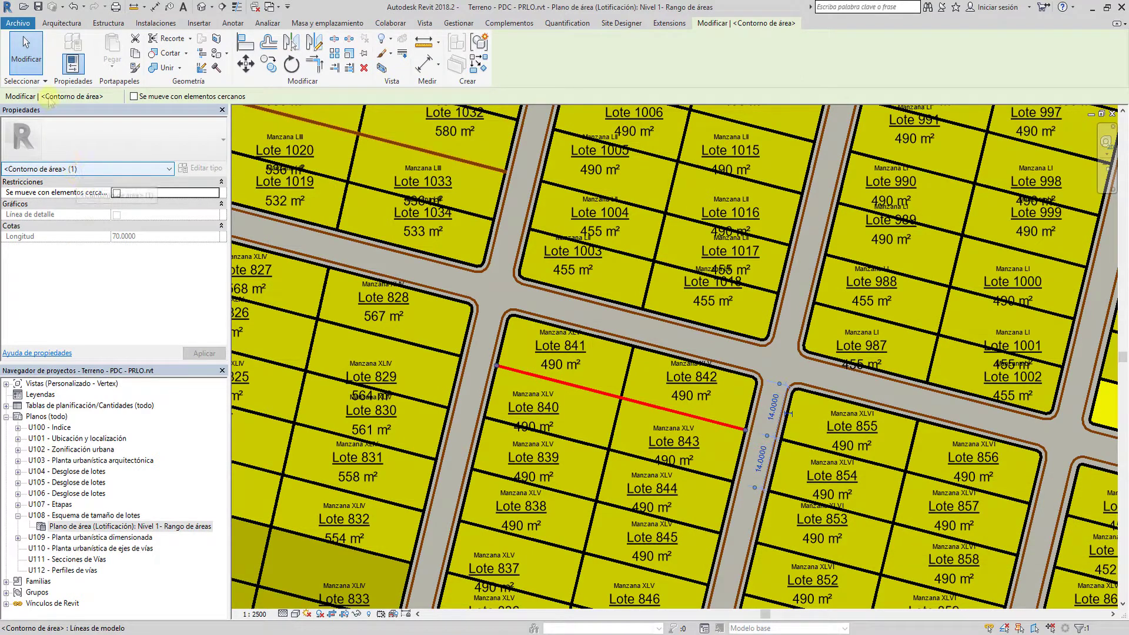
click(356, 614)
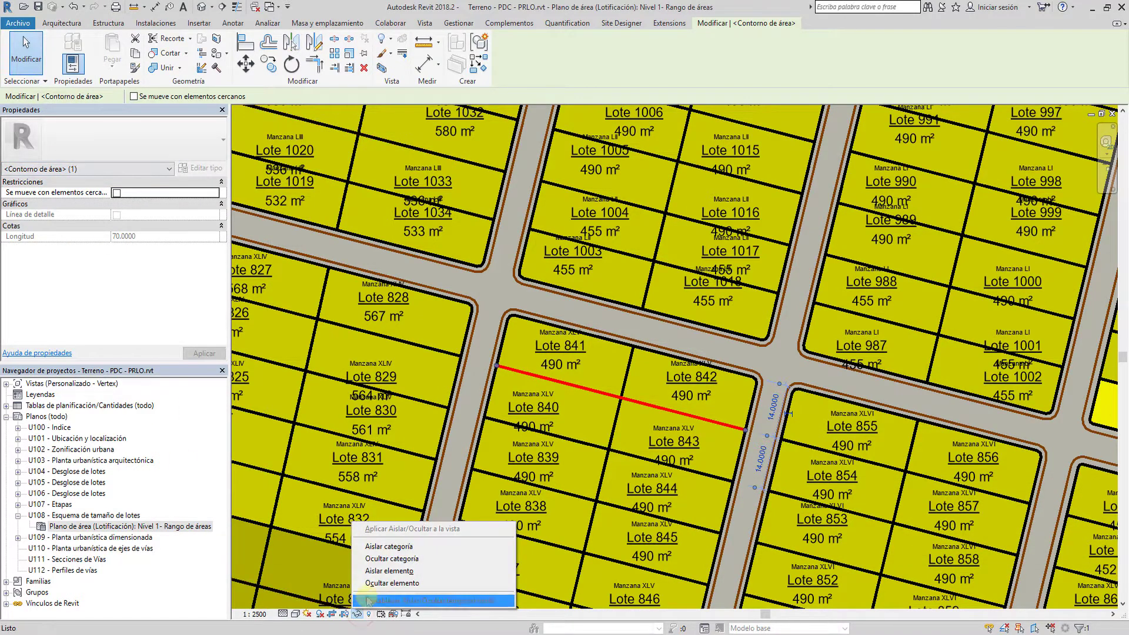
click(395, 558)
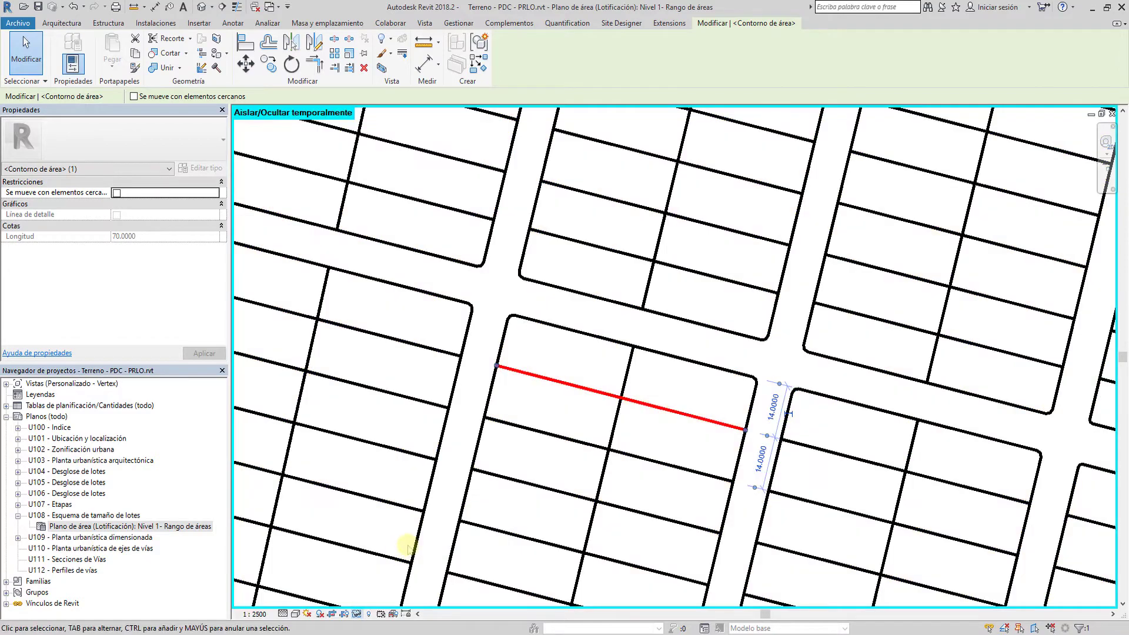
scroll(477, 393, down, 3)
scroll(480, 401, down, 2)
scroll(792, 404, down, 2)
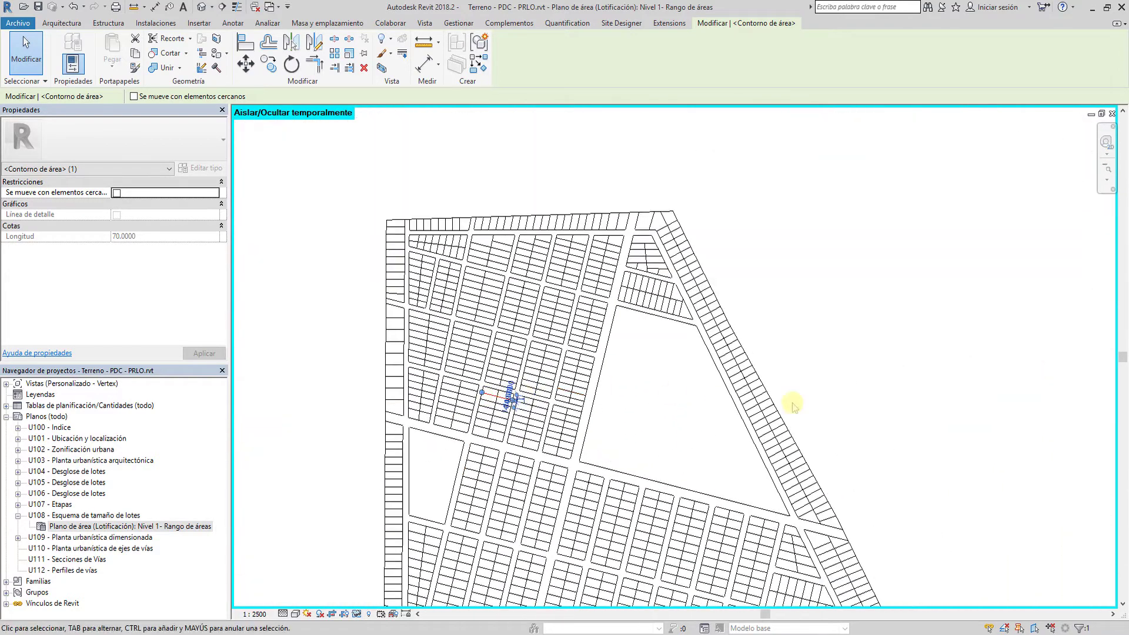
Step: Zoom out to show the whole subdivision plan and bring up the export formats
click(900, 367)
scroll(903, 416, down, 1)
middle_drag(902, 416, 731, 221)
scroll(797, 272, down, 1)
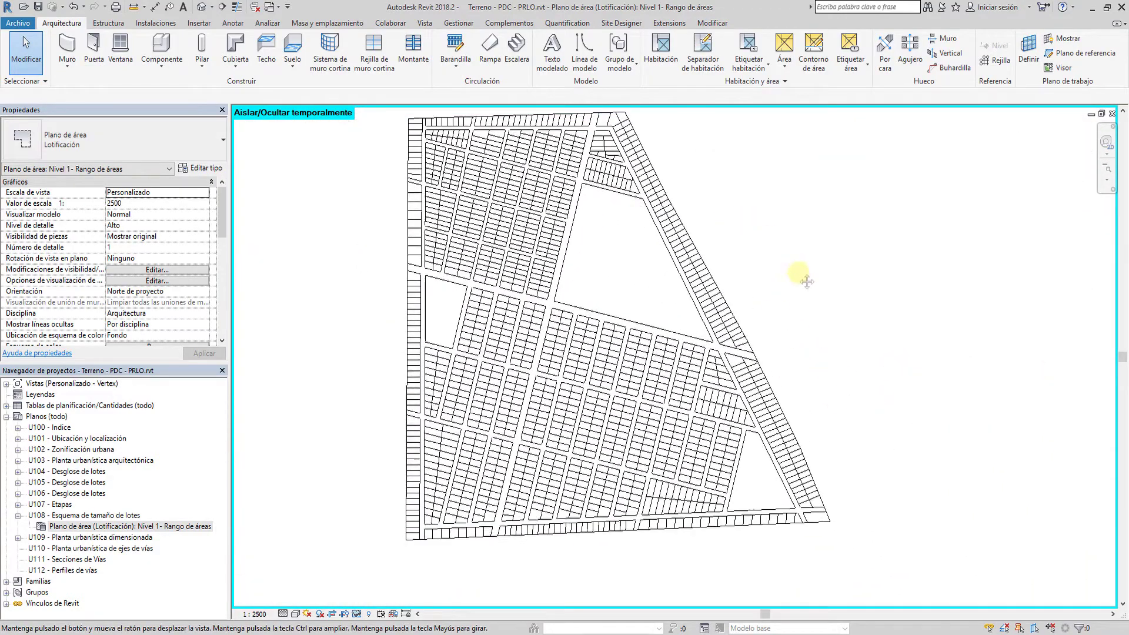
scroll(794, 315, down, 1)
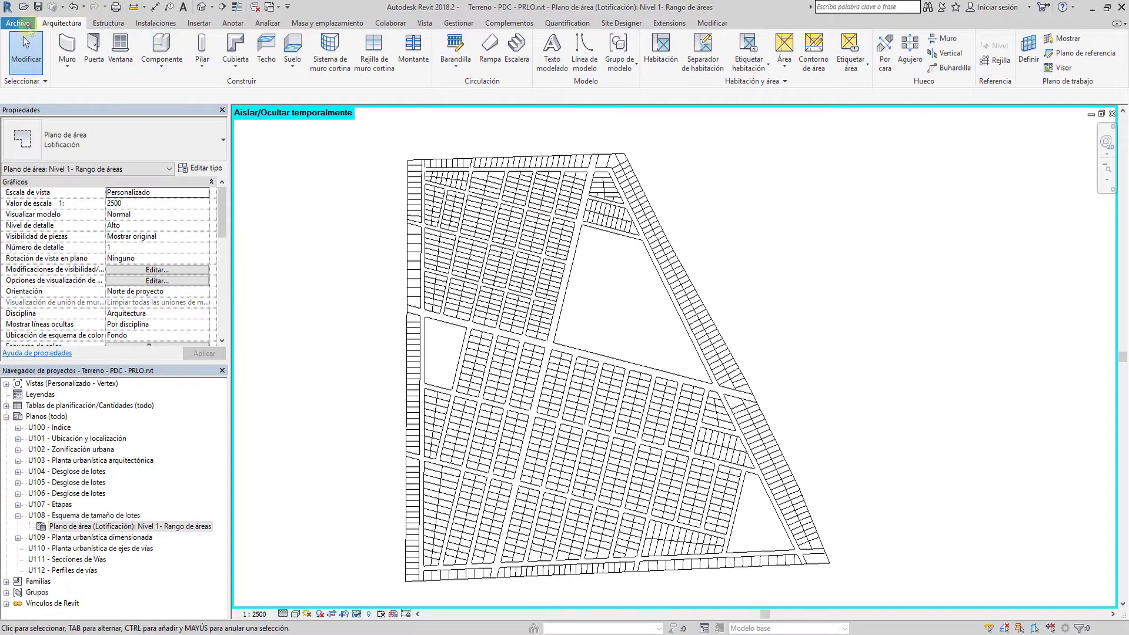
click(19, 23)
click(59, 207)
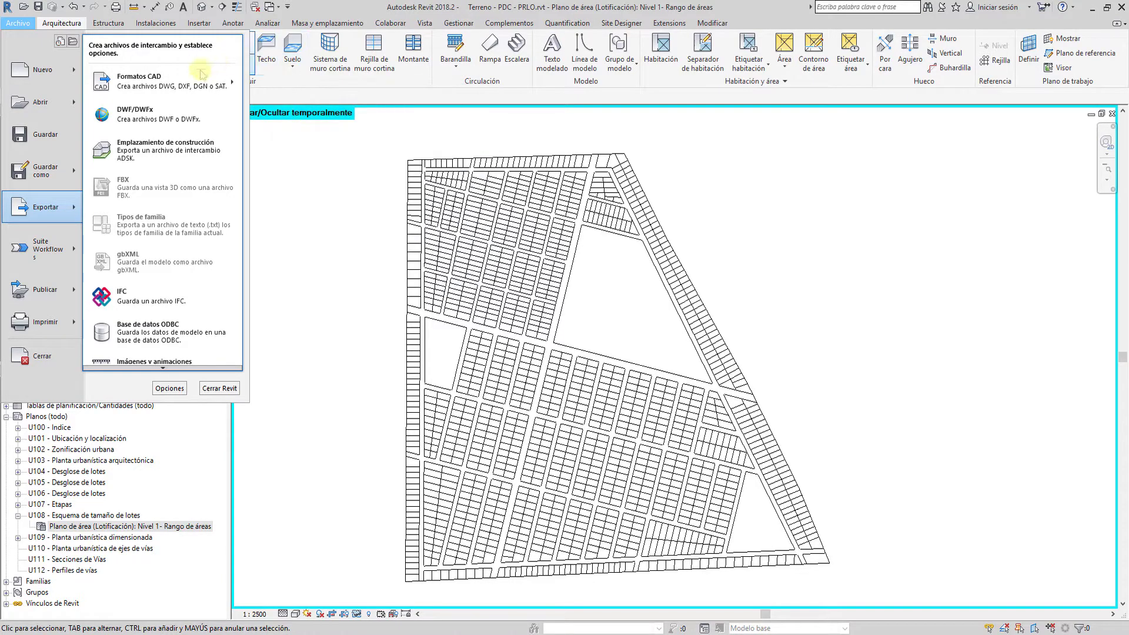
Step: Configure the DWG export for AutoCAD 2013 format with one DWG unit equal to one metre
click(257, 84)
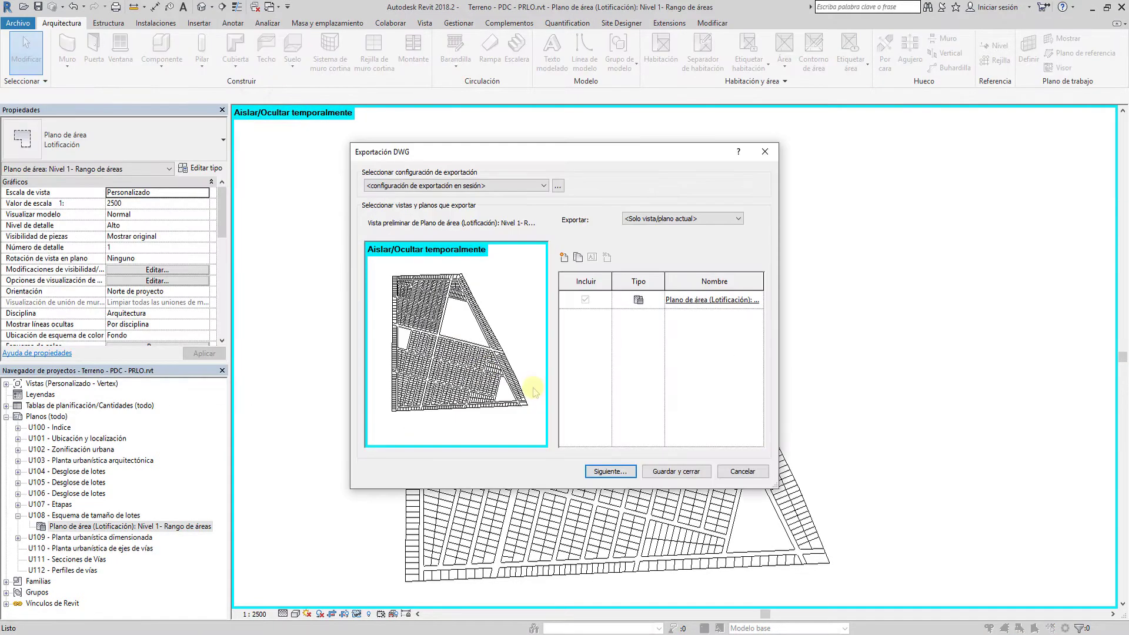
click(558, 185)
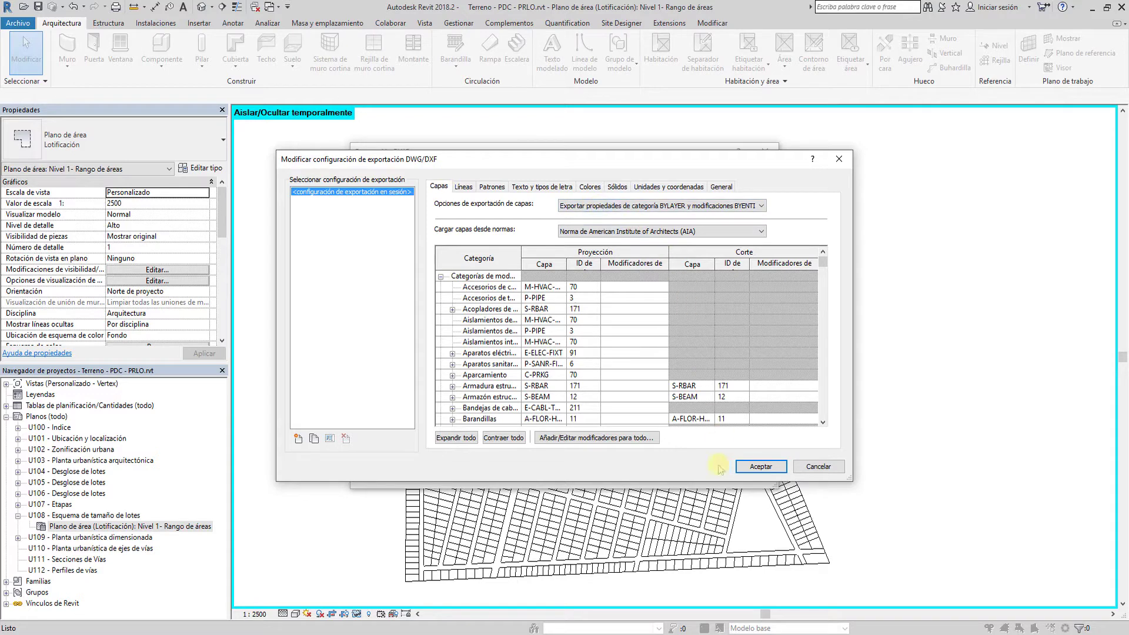
click(727, 187)
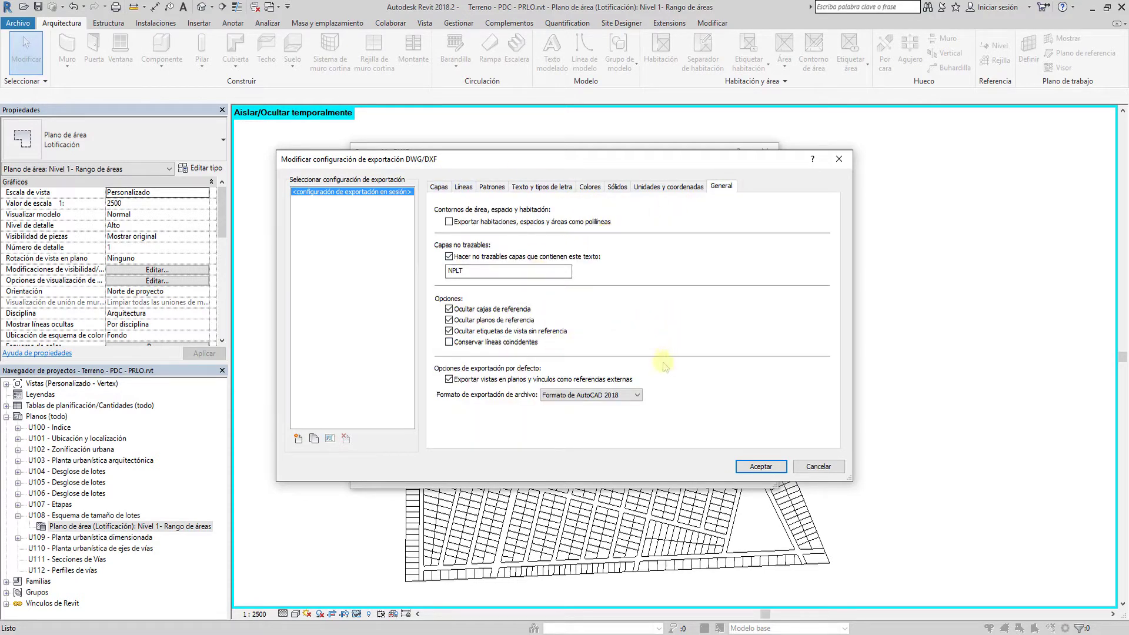
click(579, 395)
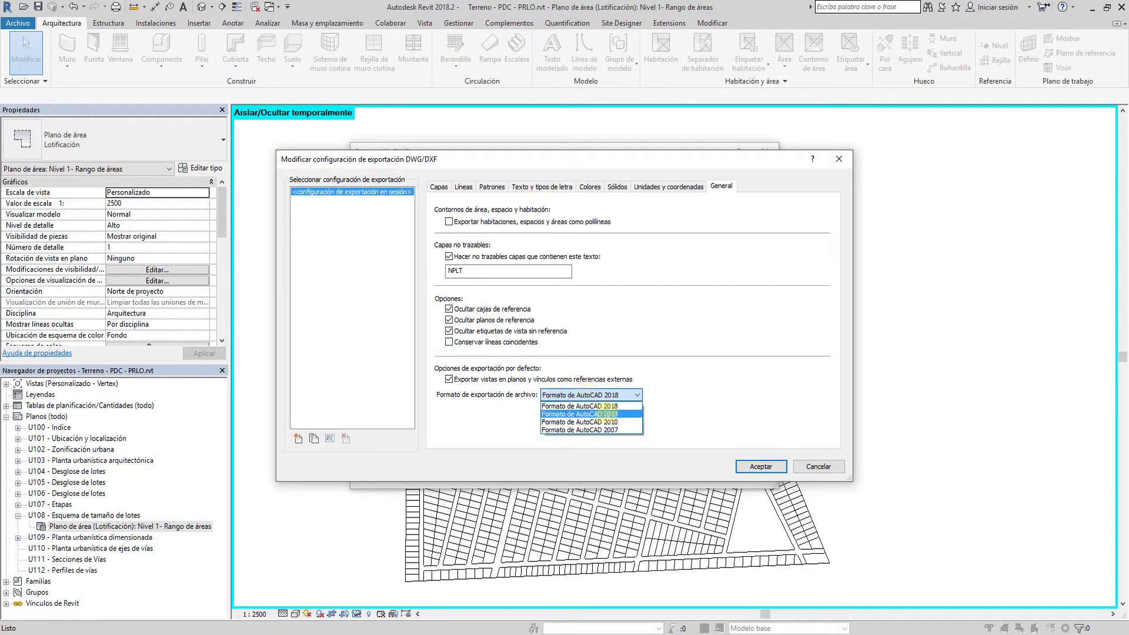
click(606, 414)
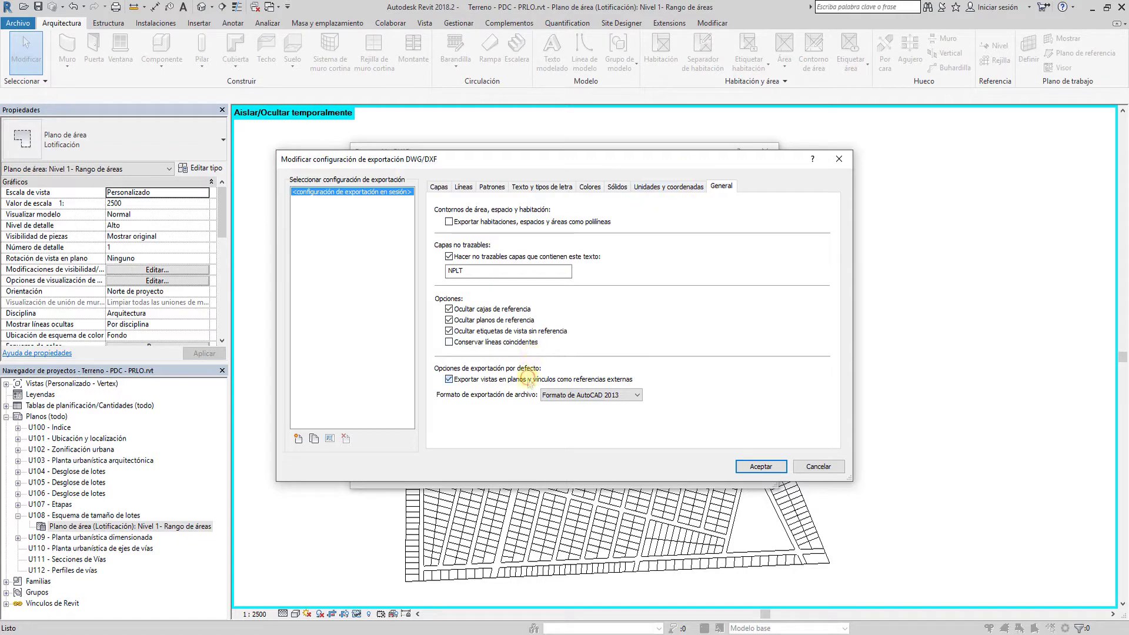
click(681, 185)
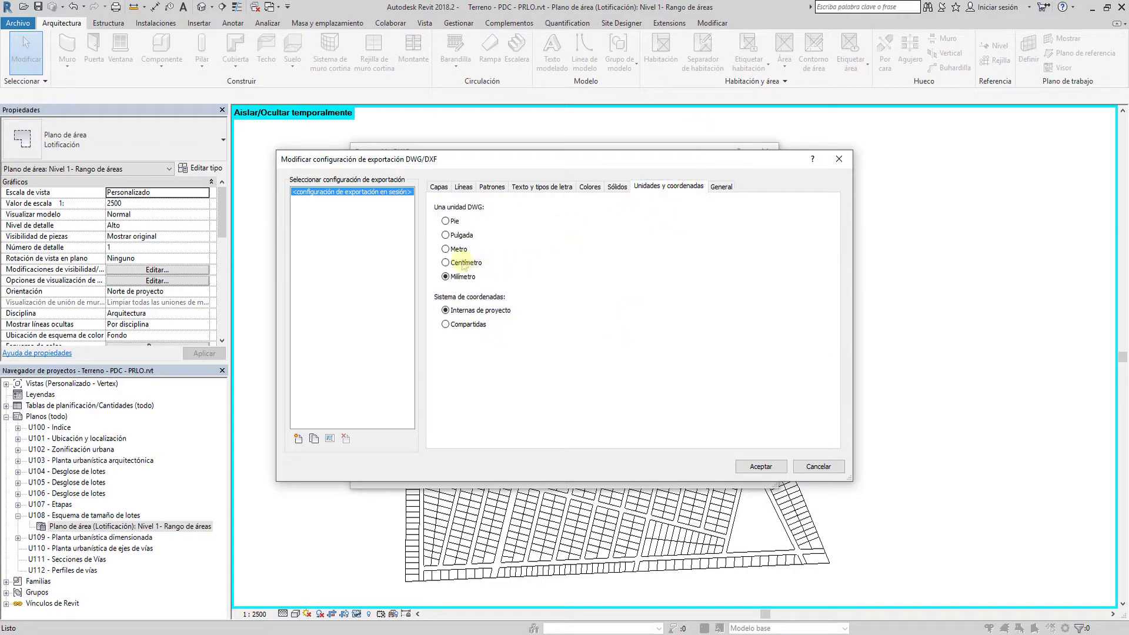
click(446, 248)
click(757, 465)
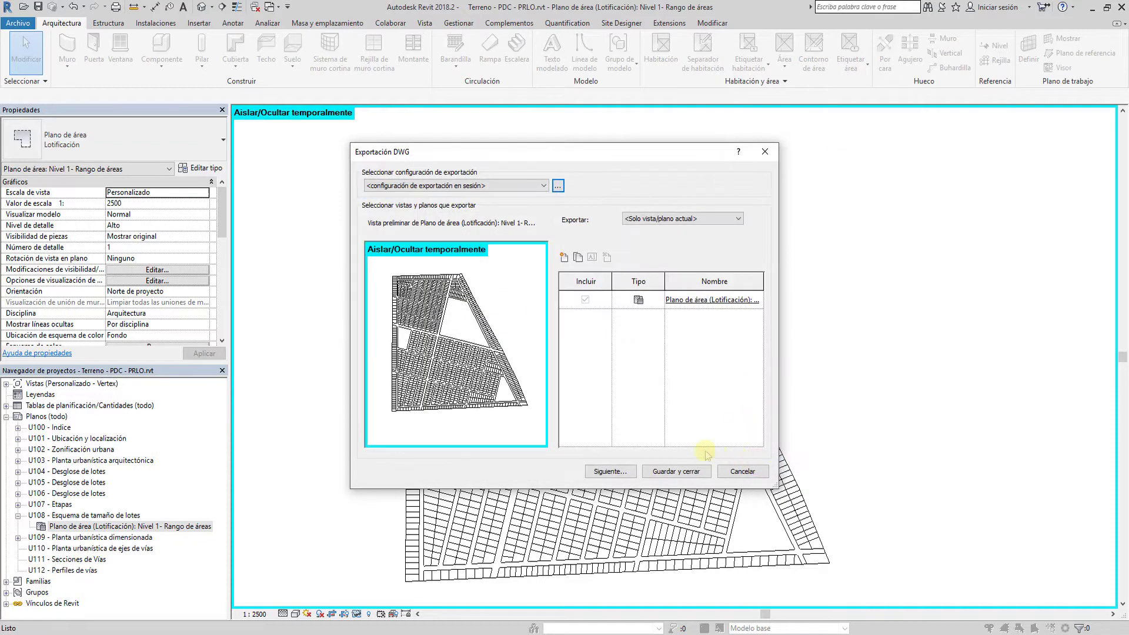
click(610, 472)
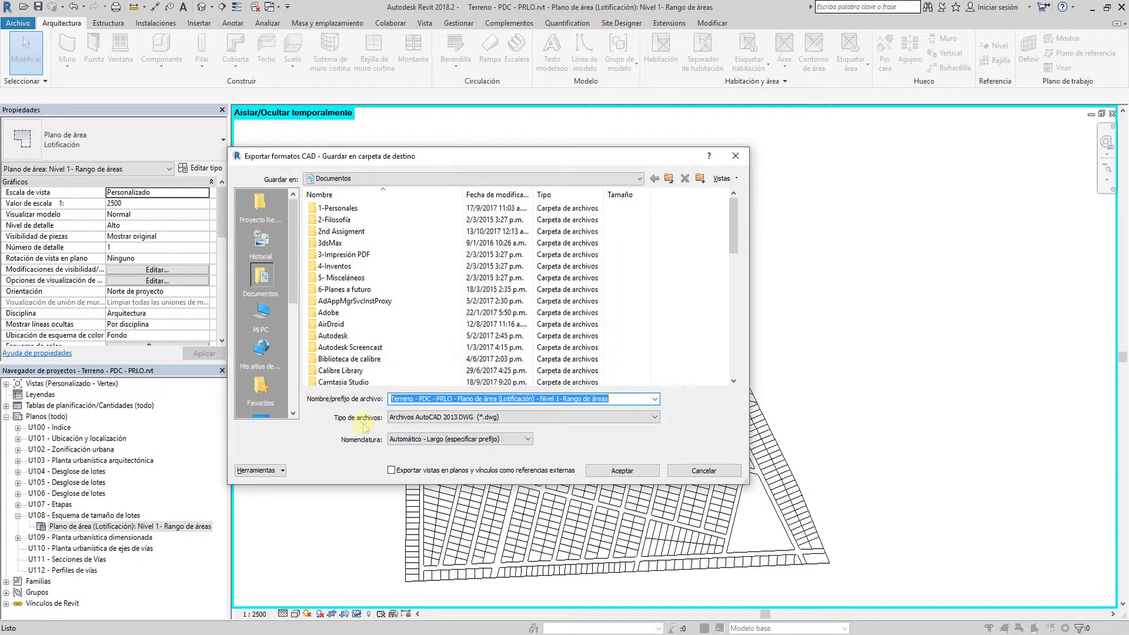
Step: Export the DWG to the Desktop, keeping Isolate/Hide mode active, then minimize Revit
scroll(264, 330, down, 2)
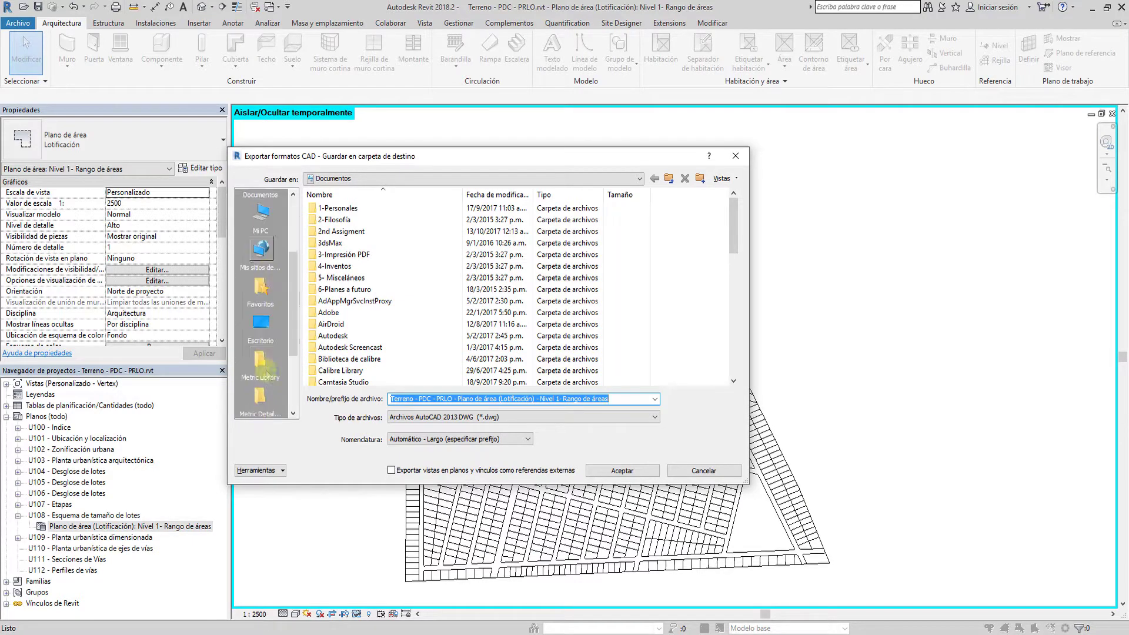
click(260, 311)
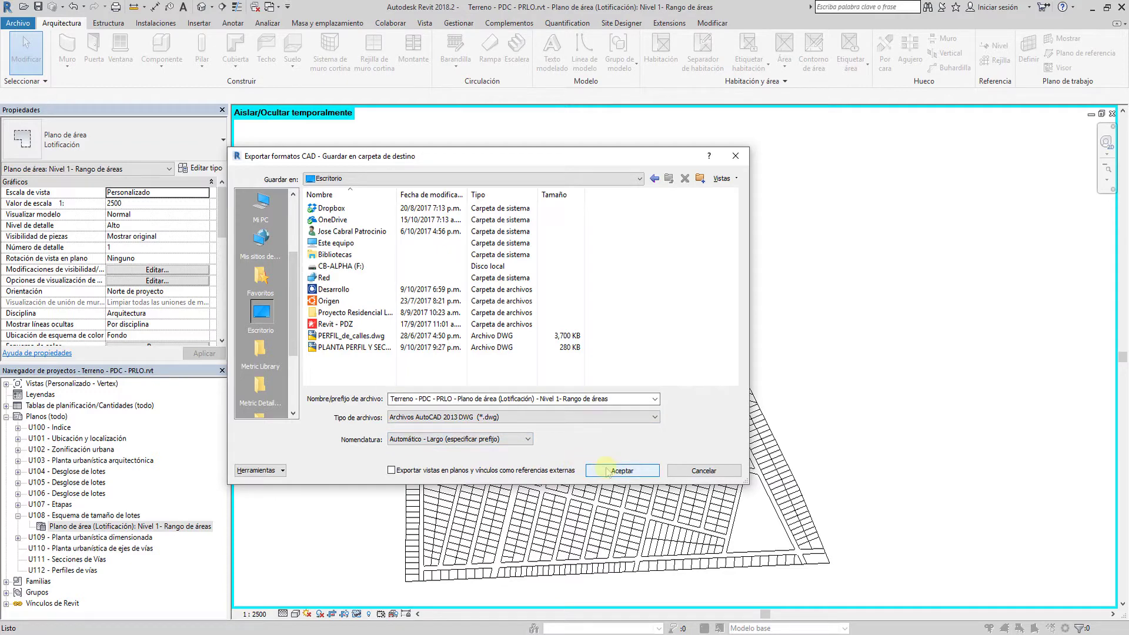
click(606, 471)
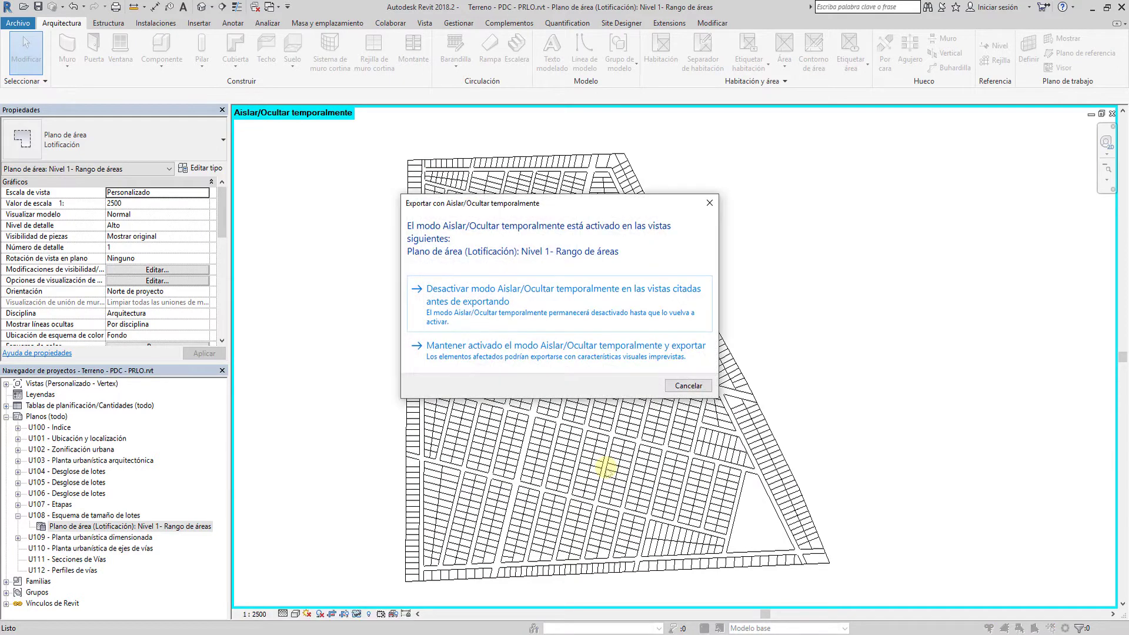
click(513, 360)
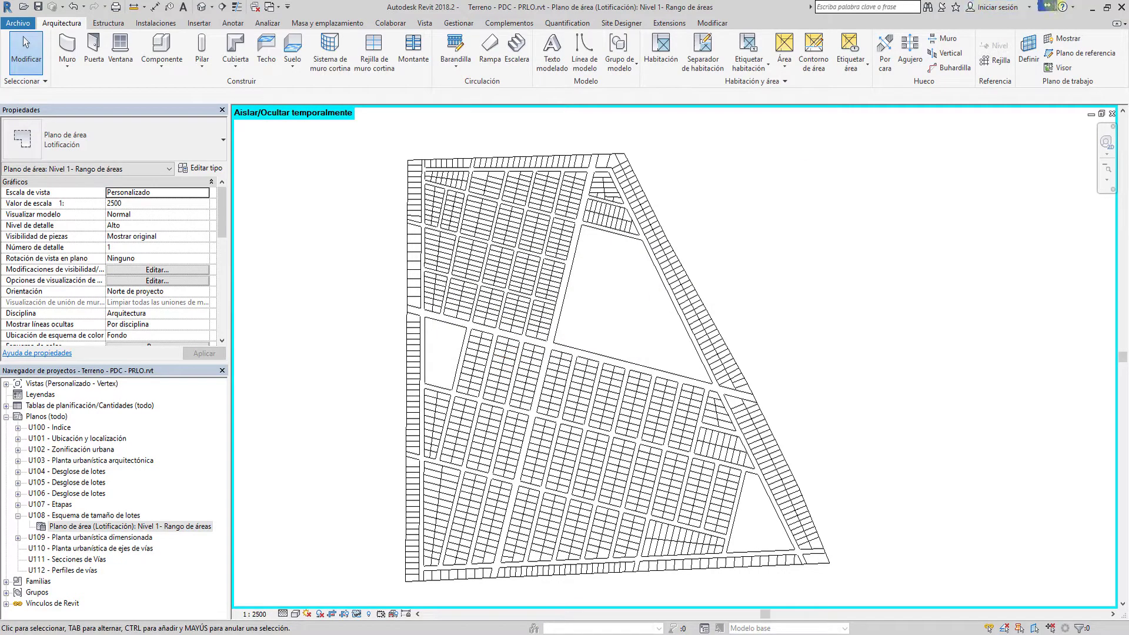
click(1091, 7)
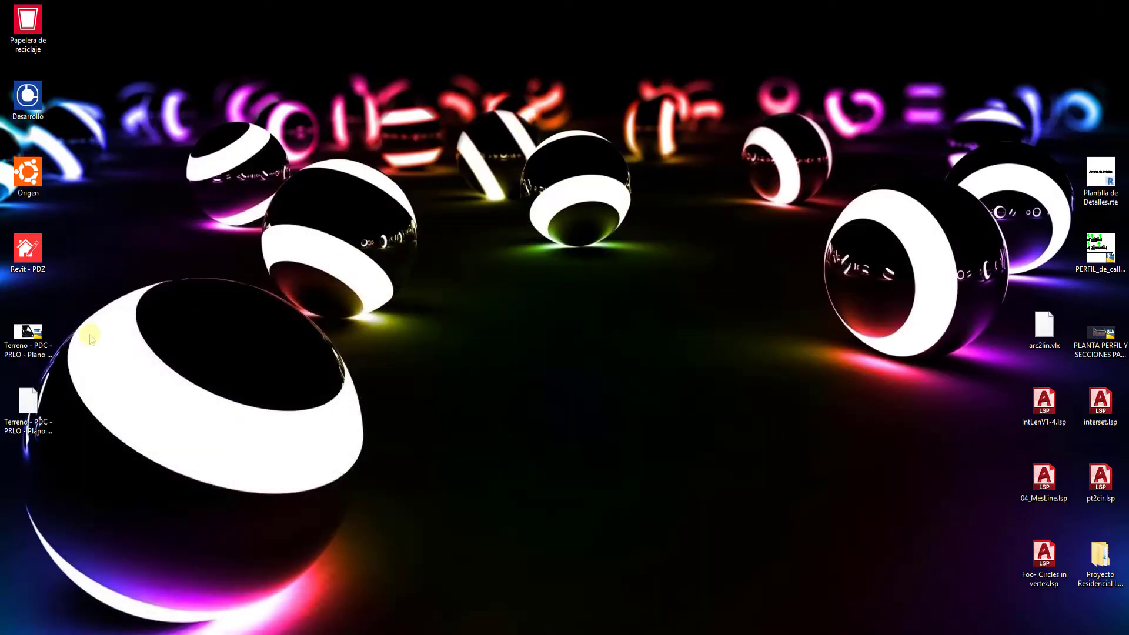
Step: Delete the extra .pcp file and open the exported Terreno DWG in AutoCAD
click(35, 422)
mouse_move(35, 423)
mouse_down()
mouse_move(104, 209)
mouse_move(28, 22)
mouse_up()
click(42, 347)
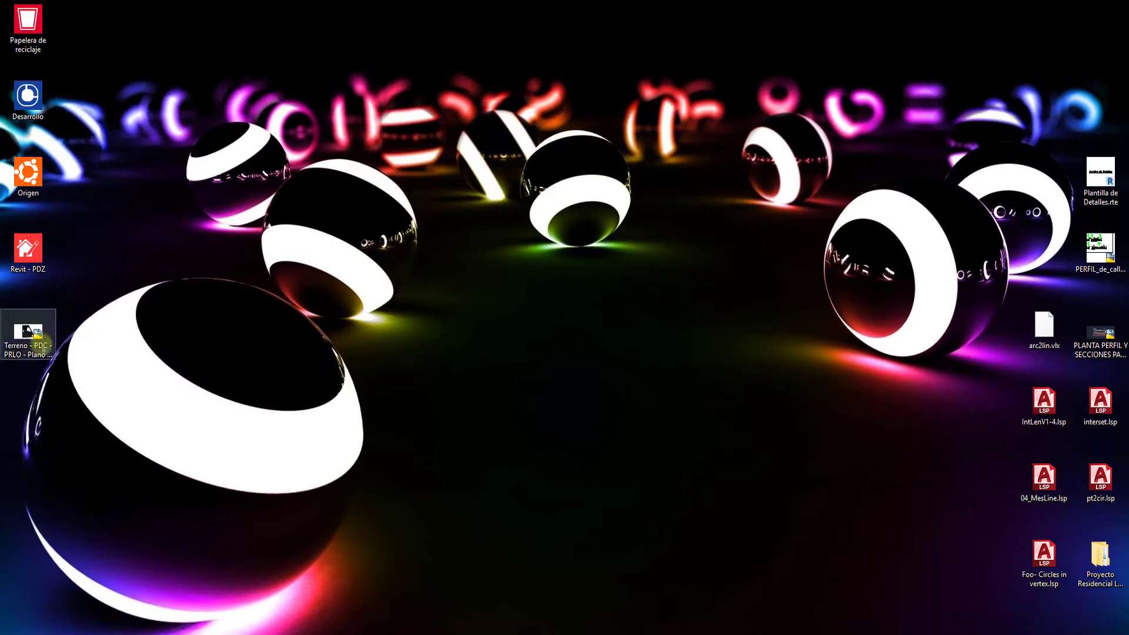
mouse_move(28, 333)
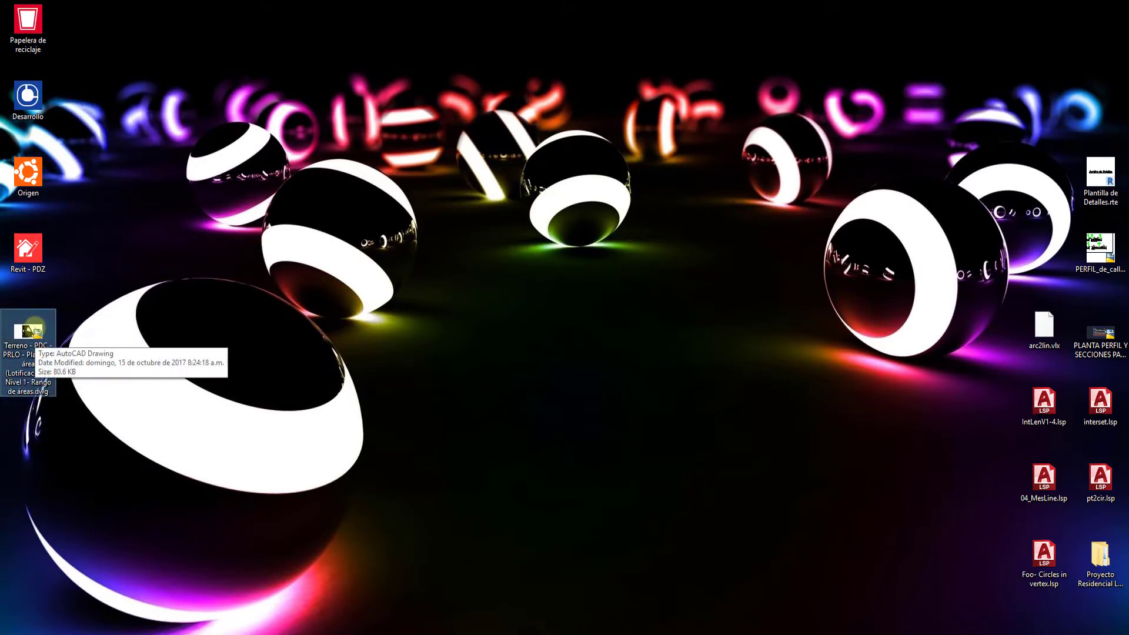
double_click(34, 327)
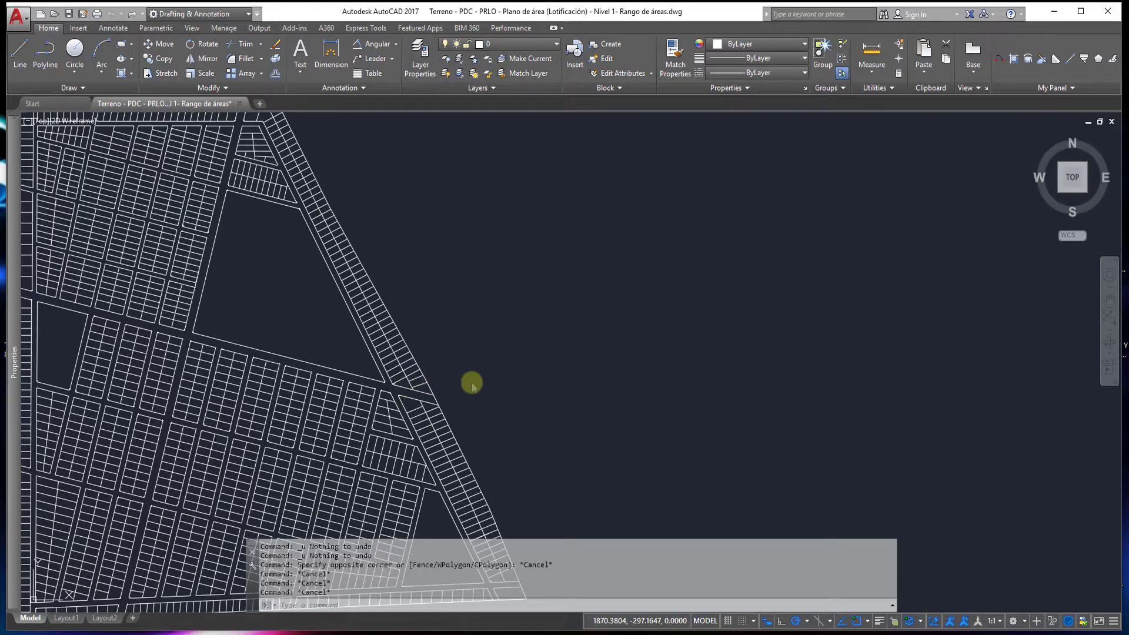
Step: Check the plan's line and arc counts, then rename layer A-AREA-BNDY to Lotes
scroll(471, 383, down, 3)
click(553, 466)
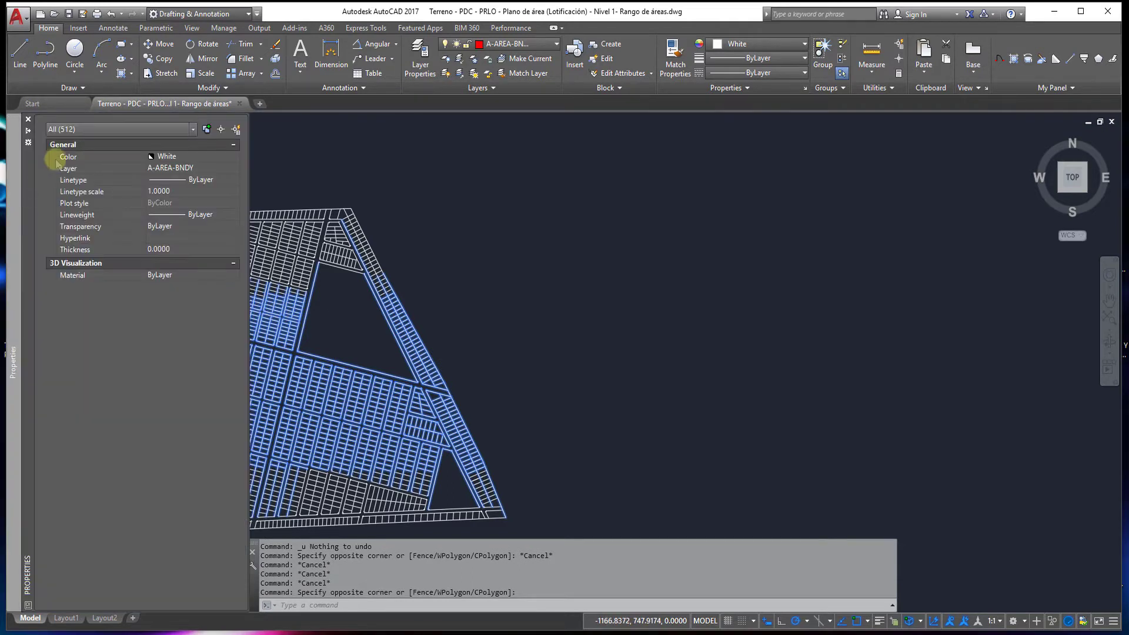
click(75, 129)
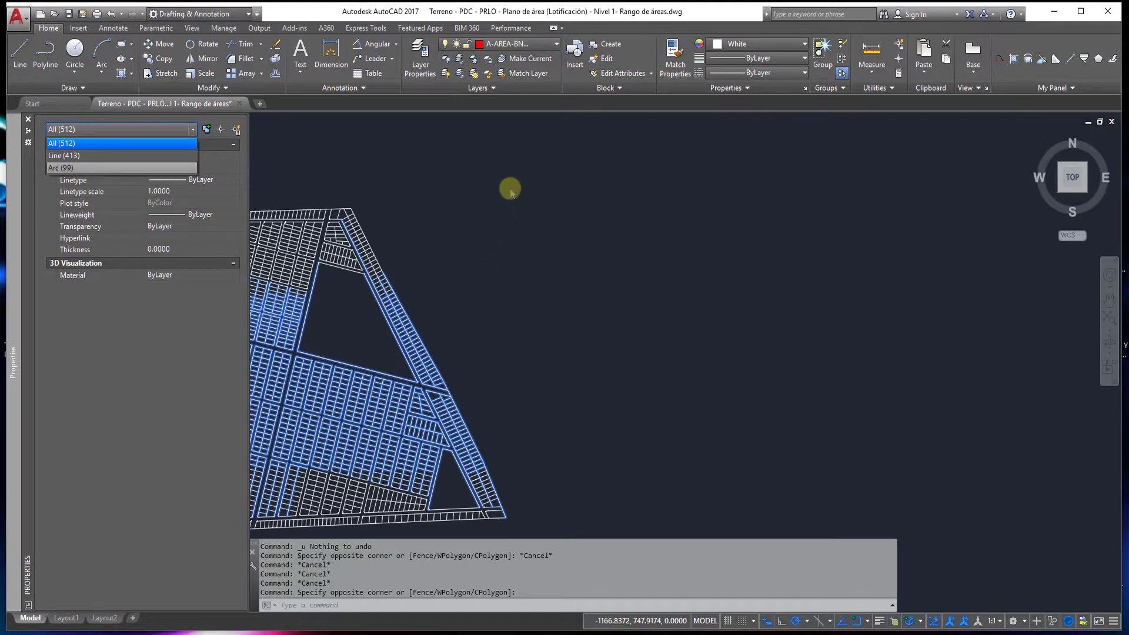
key(Escape)
key(Escape)
click(420, 59)
click(624, 470)
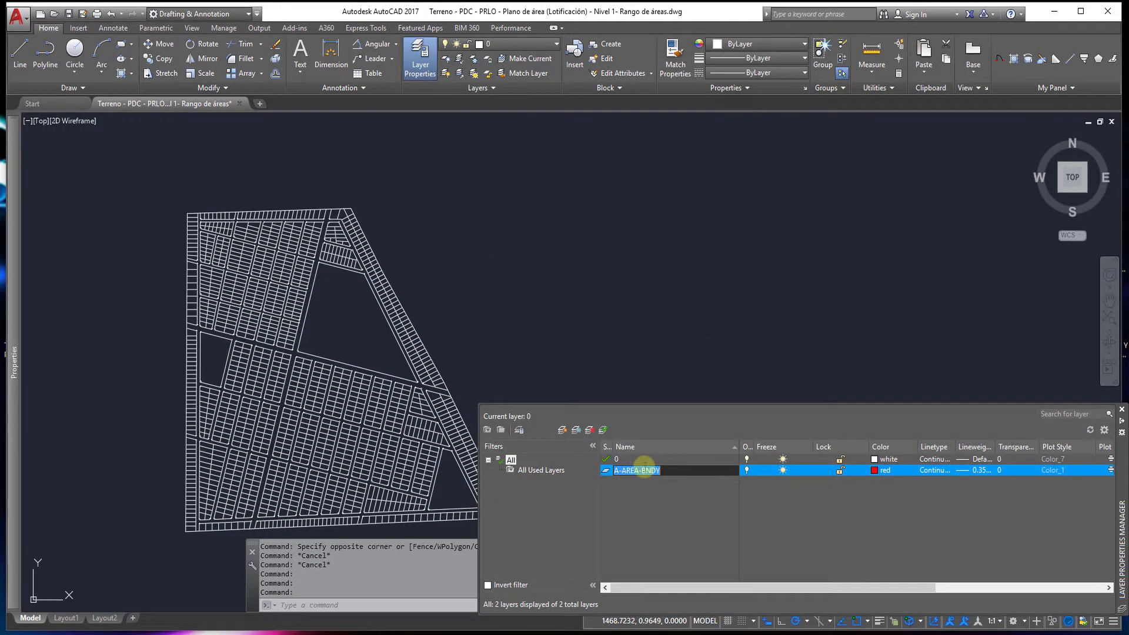
text(Lotes)
key(Return)
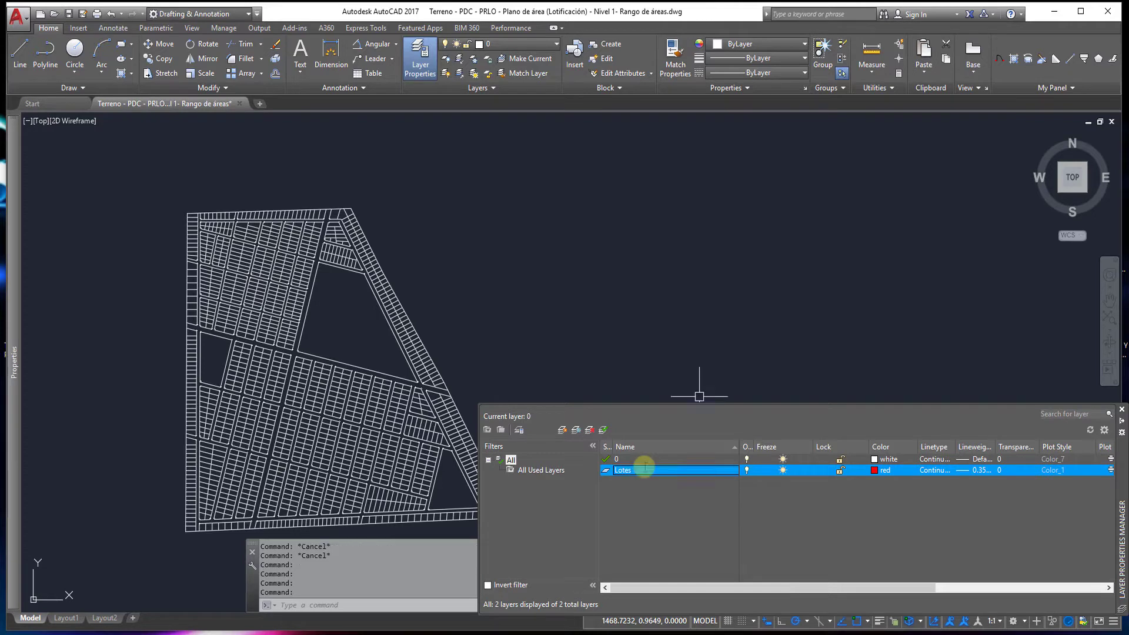
Step: Create two new layers named Arcos and Bornes
click(563, 430)
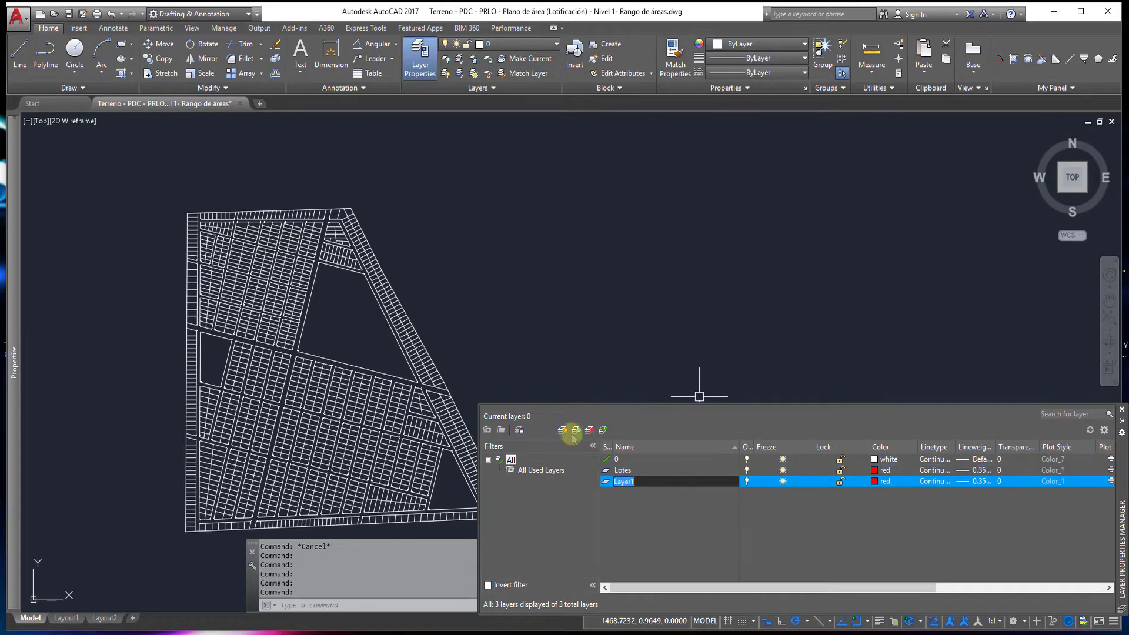
text(eas)
key(Return)
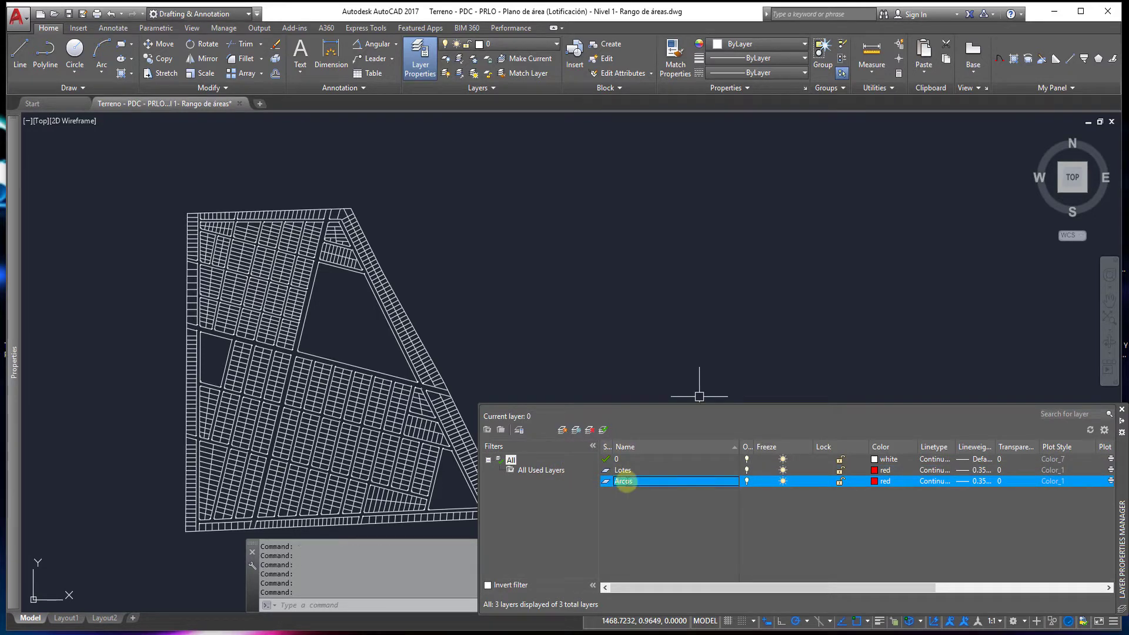
click(564, 433)
text(rnes)
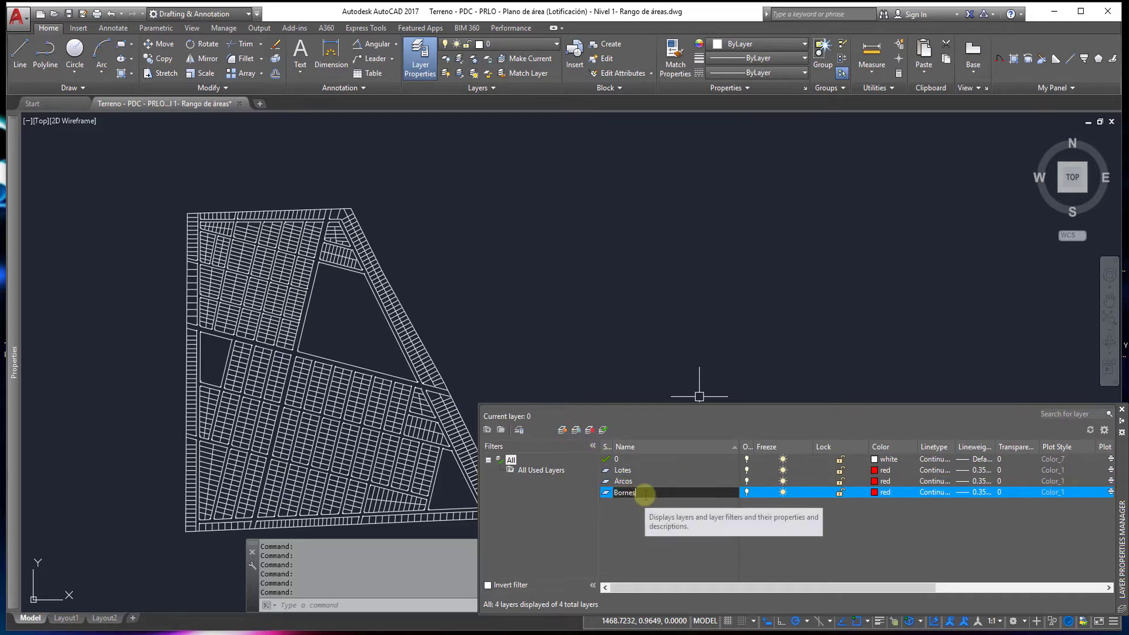
key(Return)
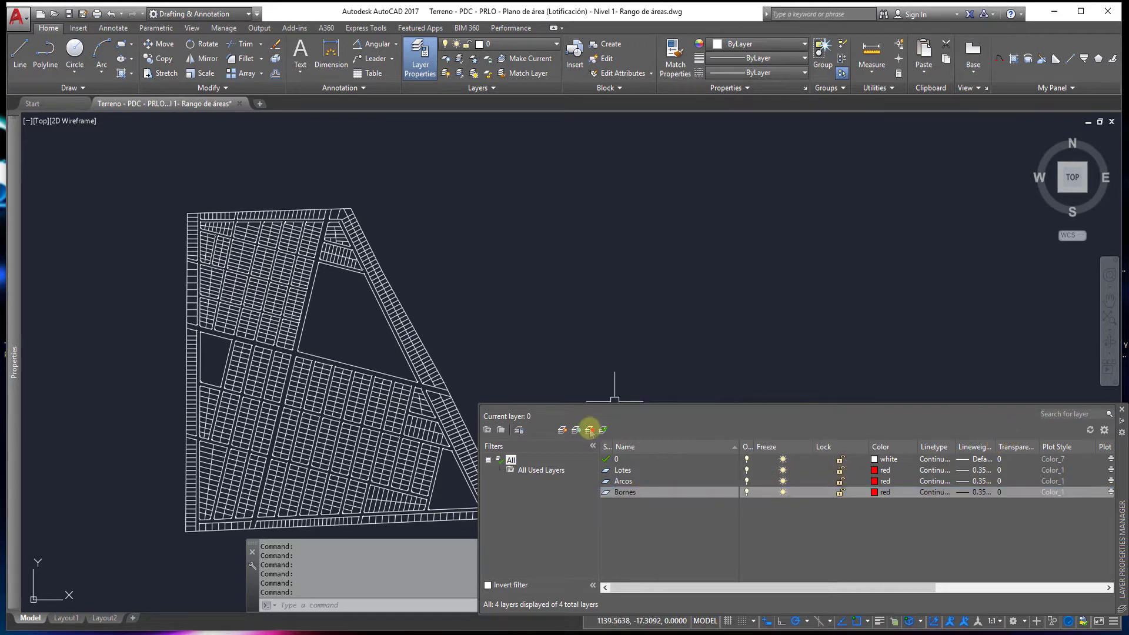
Step: Use QSELECT with Object type Arc and Select All to select every arc
click(1120, 409)
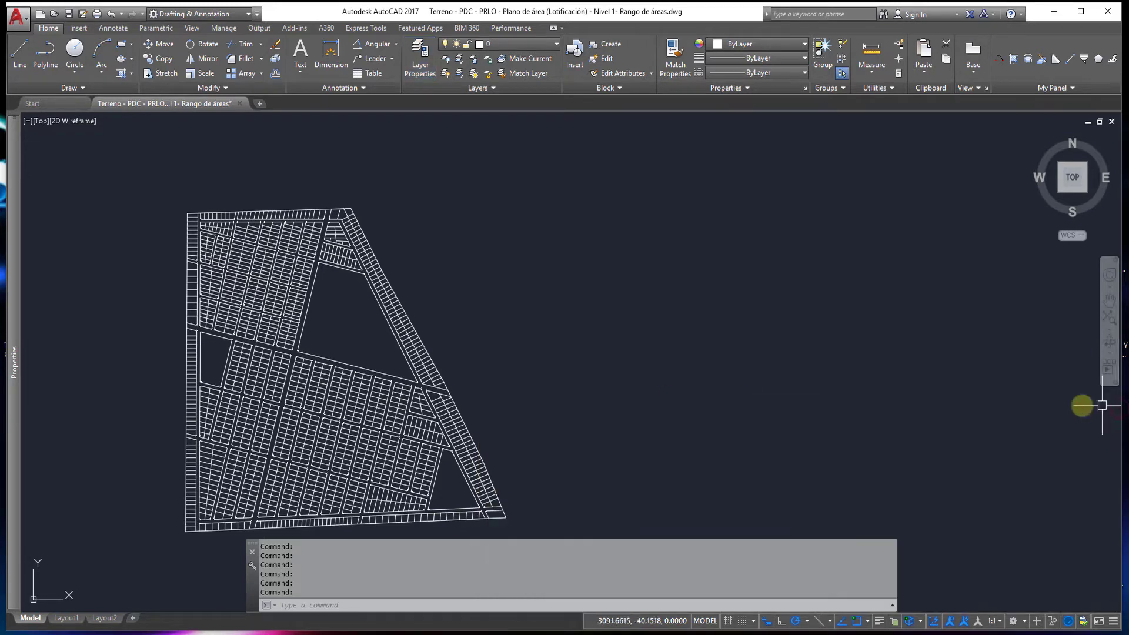
click(156, 169)
key(Escape)
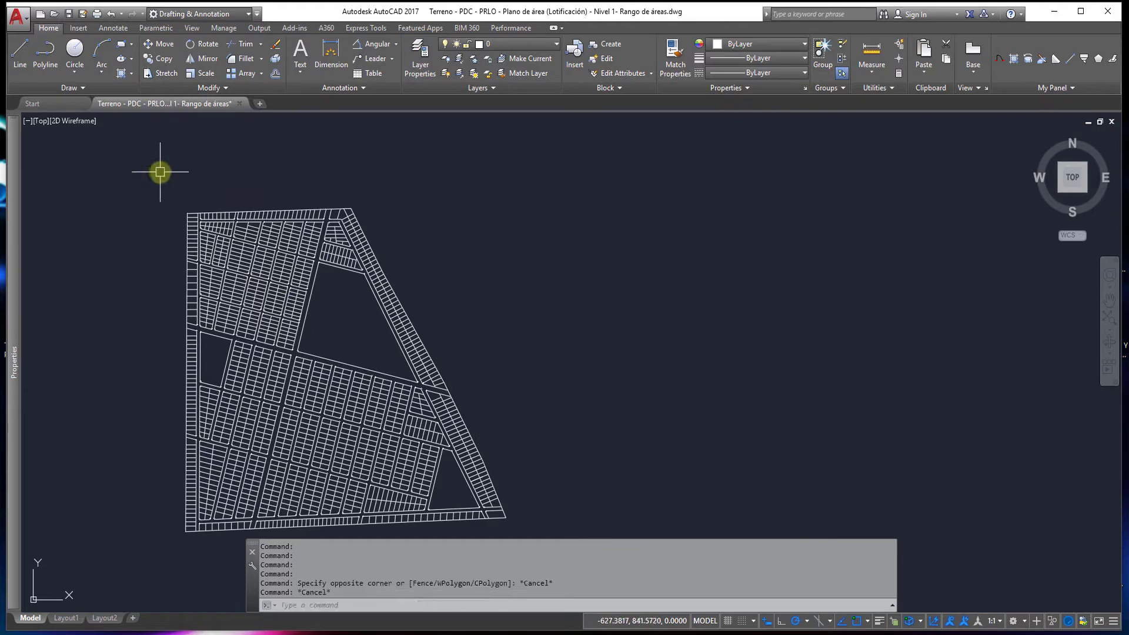
text(qs)
key(Return)
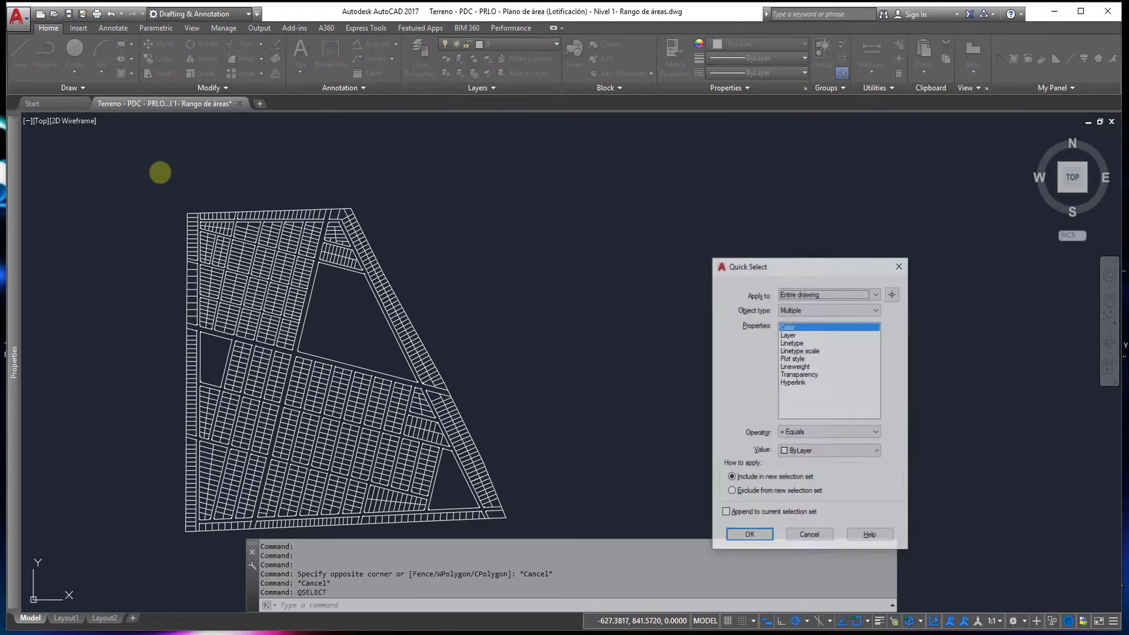
click(826, 310)
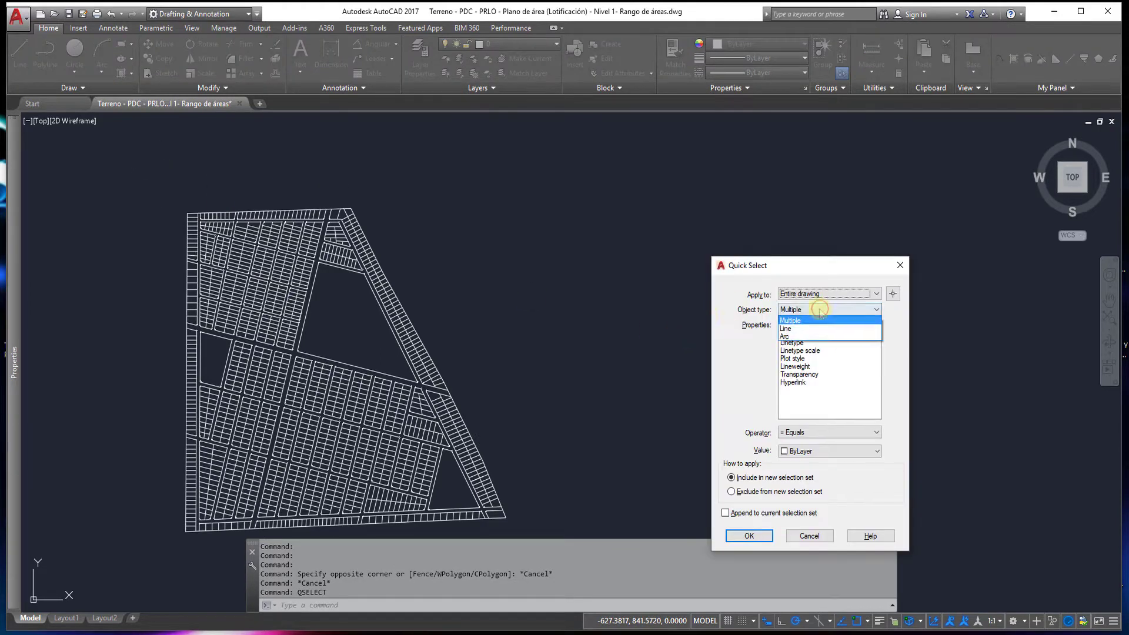
click(817, 328)
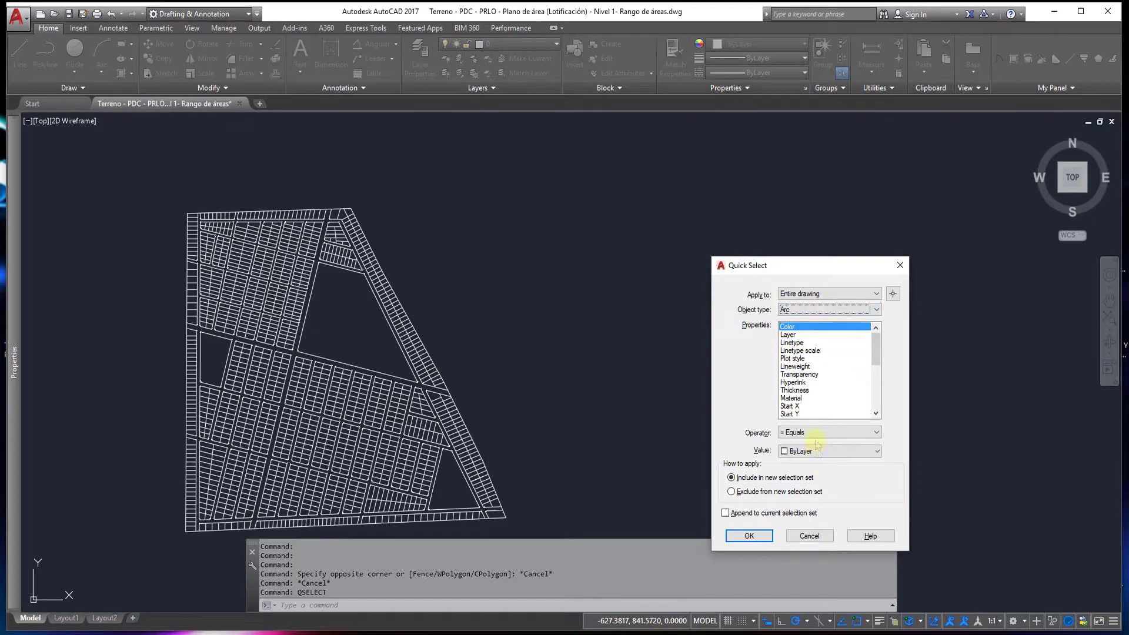
click(817, 433)
click(807, 473)
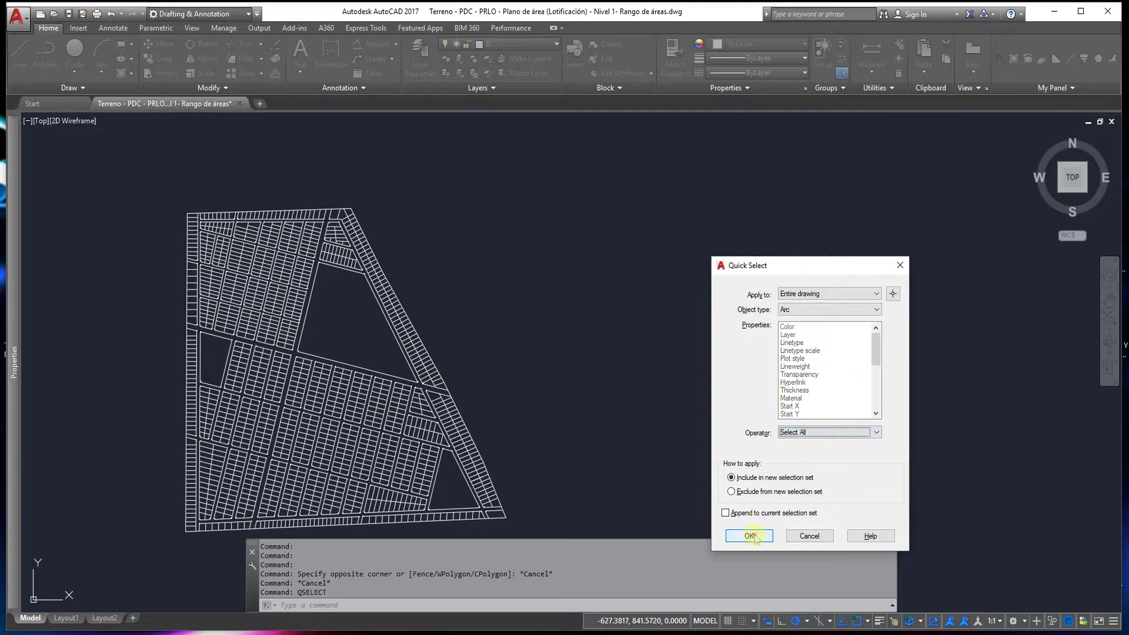
click(750, 536)
Step: Assign the selected arcs to the Arcos layer and clear the selection
click(506, 44)
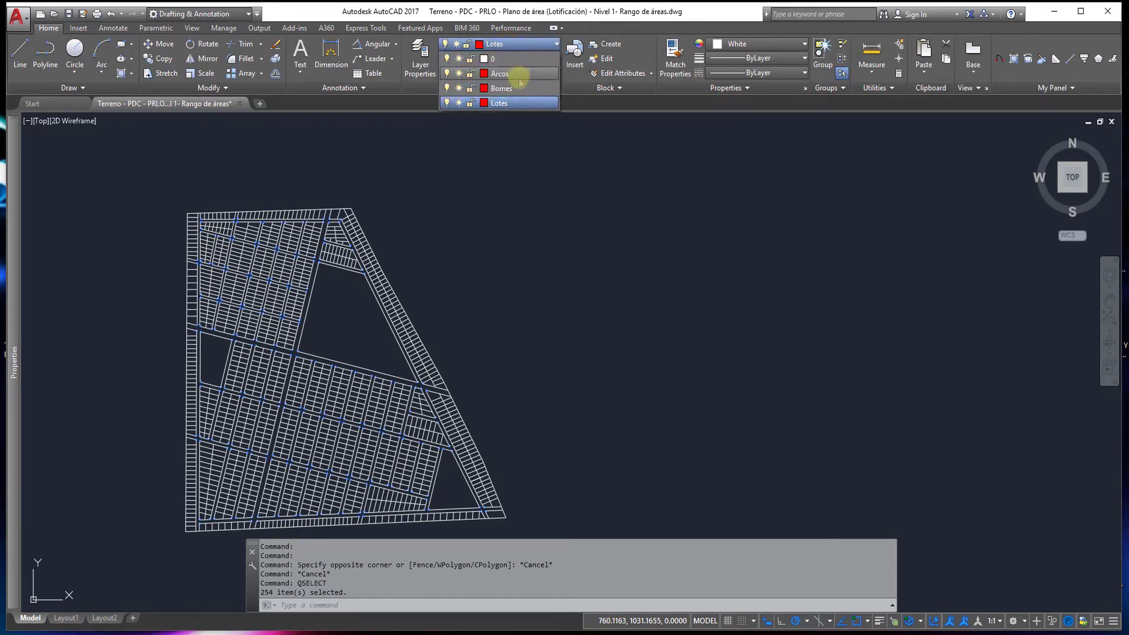
click(516, 74)
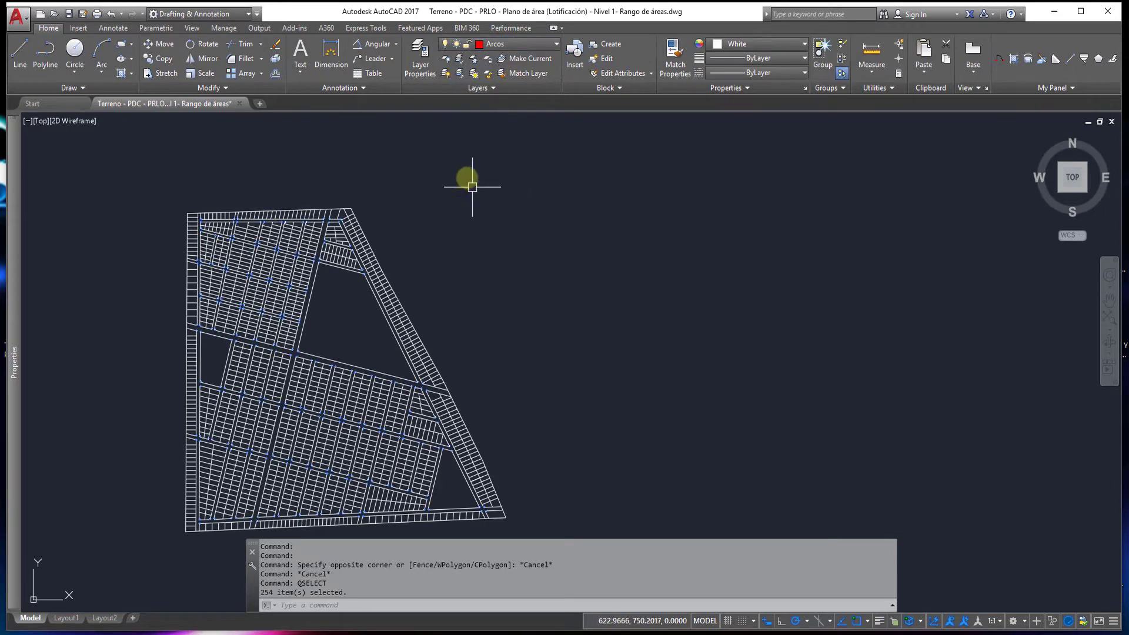
key(Escape)
key(Escape)
click(499, 44)
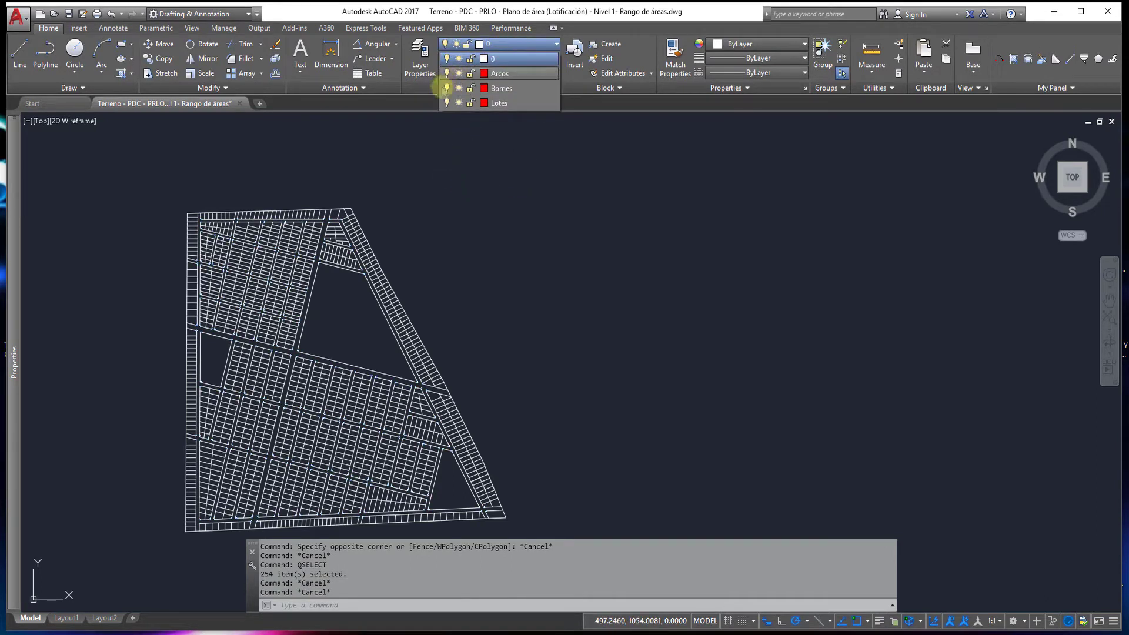
key(Escape)
Step: Window-select the whole lot plan and set its colour to ByLayer
click(138, 169)
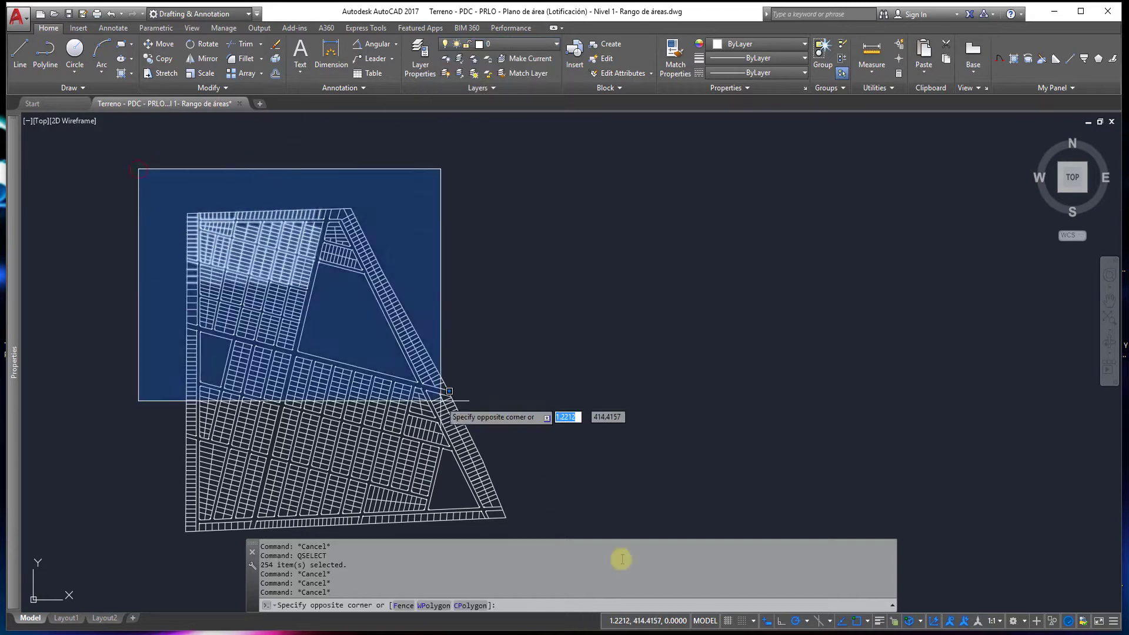
click(528, 534)
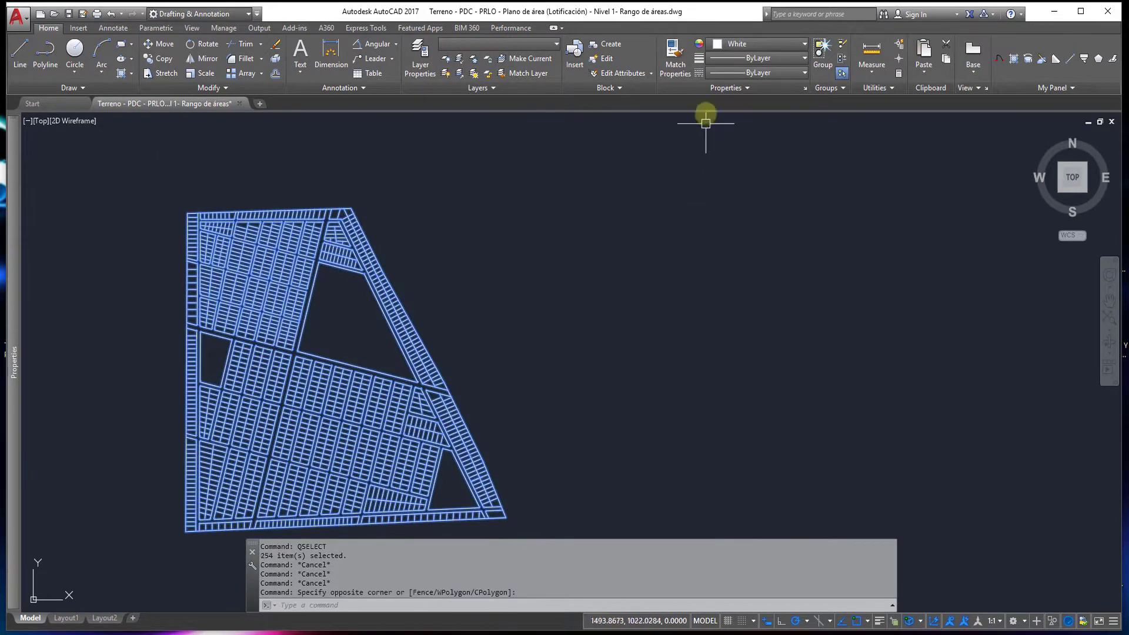
scroll(636, 141, down, 1)
click(671, 441)
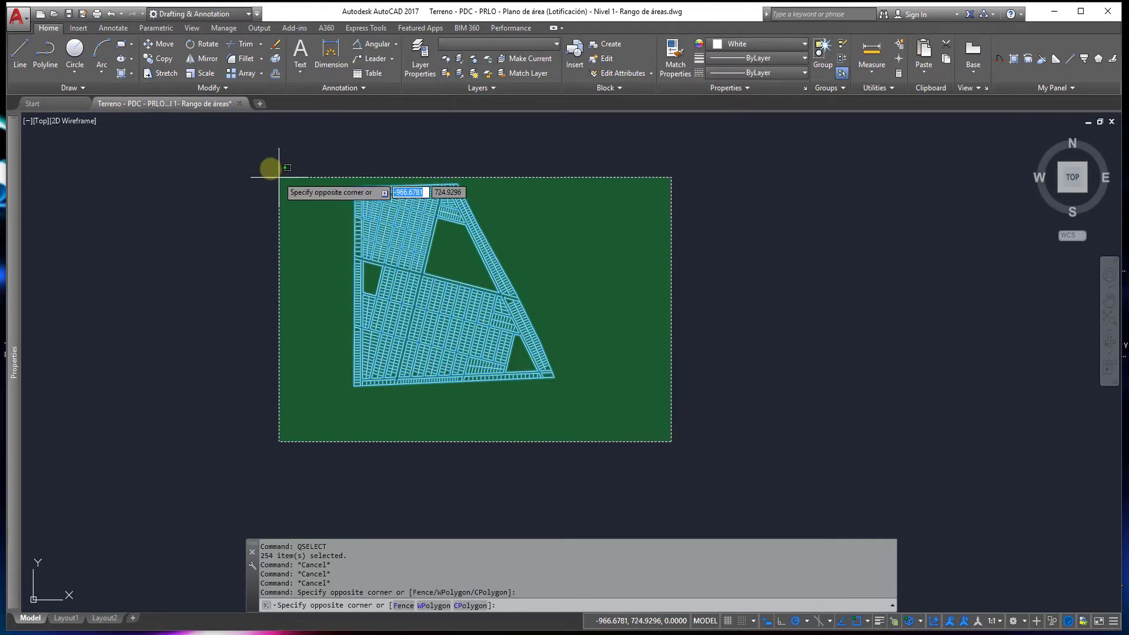
click(275, 173)
click(781, 43)
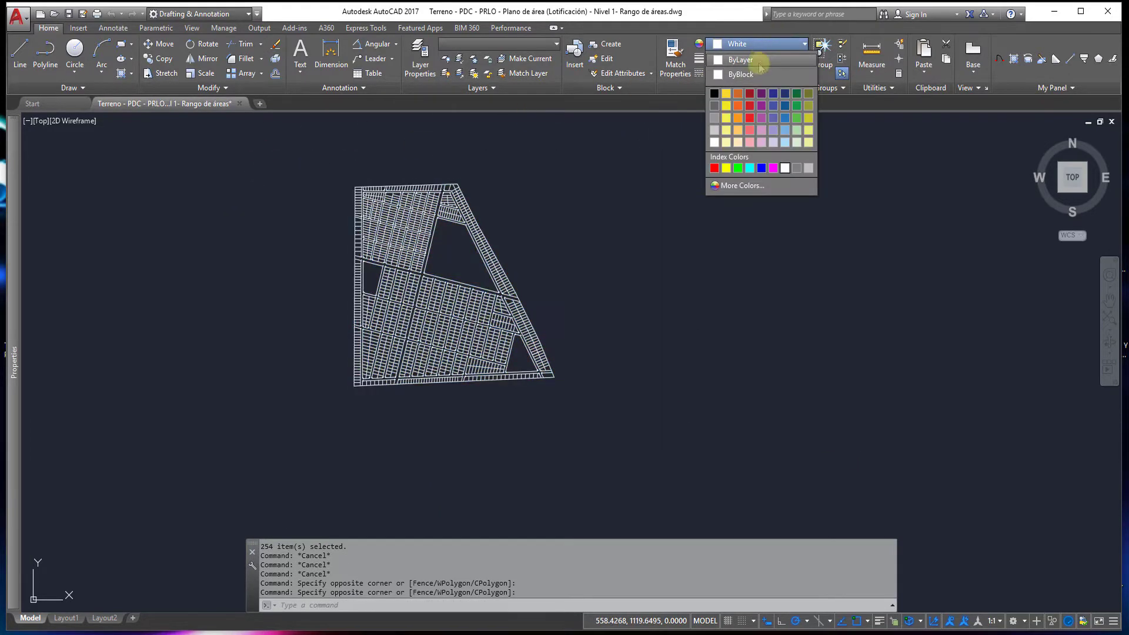
key(Escape)
key(Escape)
Step: Pan and zoom in on the plan and pick a lot line to check its layer
mouse_move(527, 246)
middle_down()
mouse_move(563, 252)
mouse_move(622, 320)
middle_up()
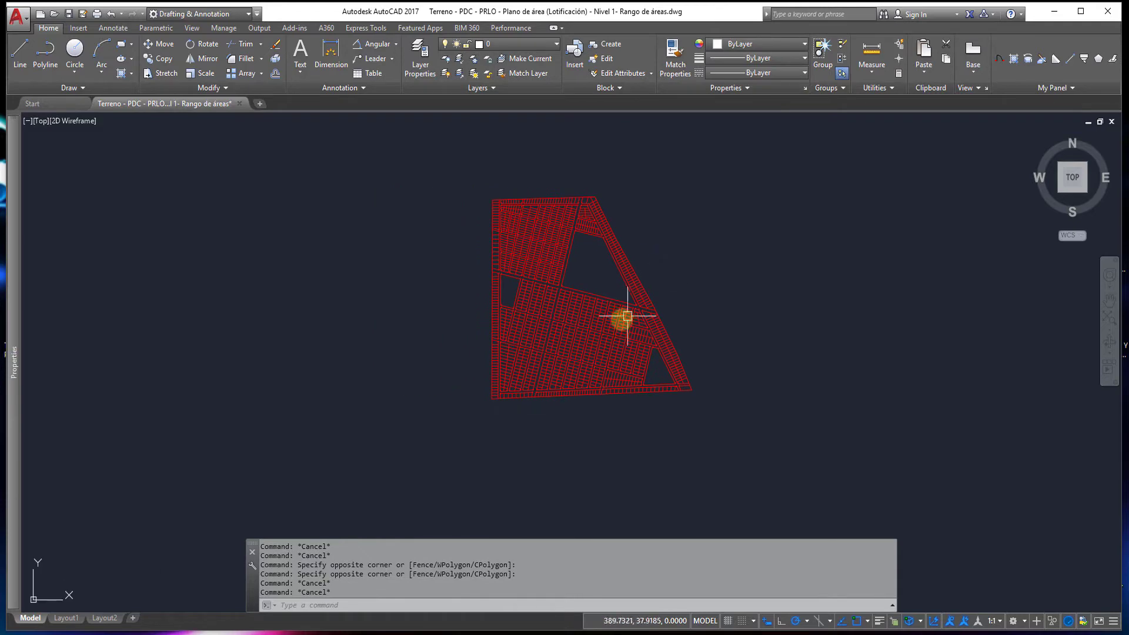
scroll(688, 347, up, 2)
middle_drag(728, 342, 735, 356)
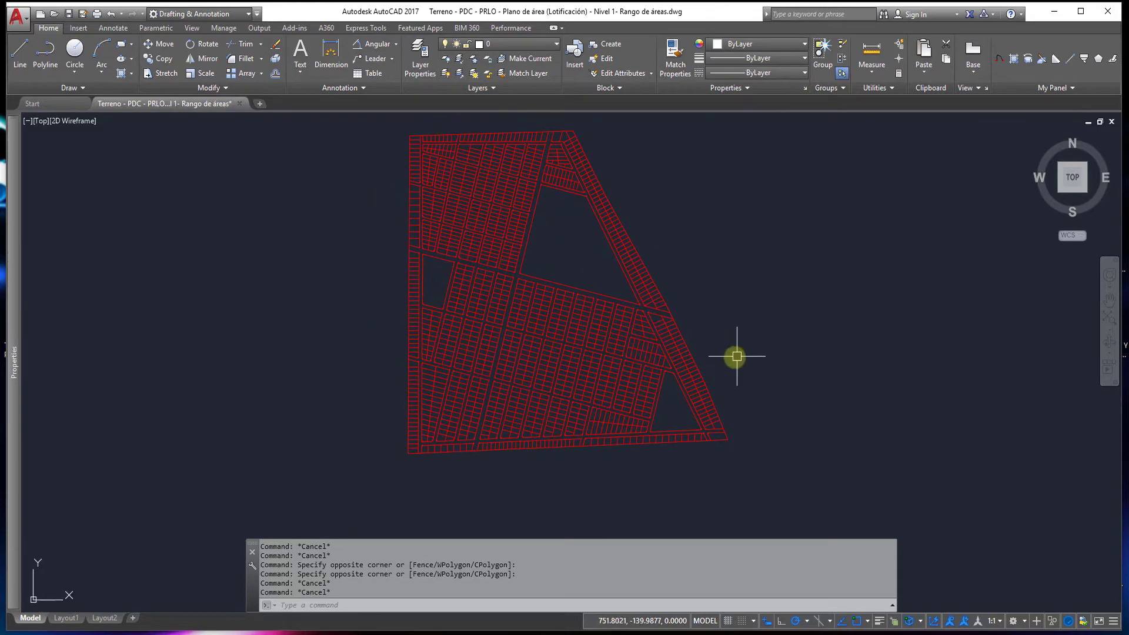
click(759, 463)
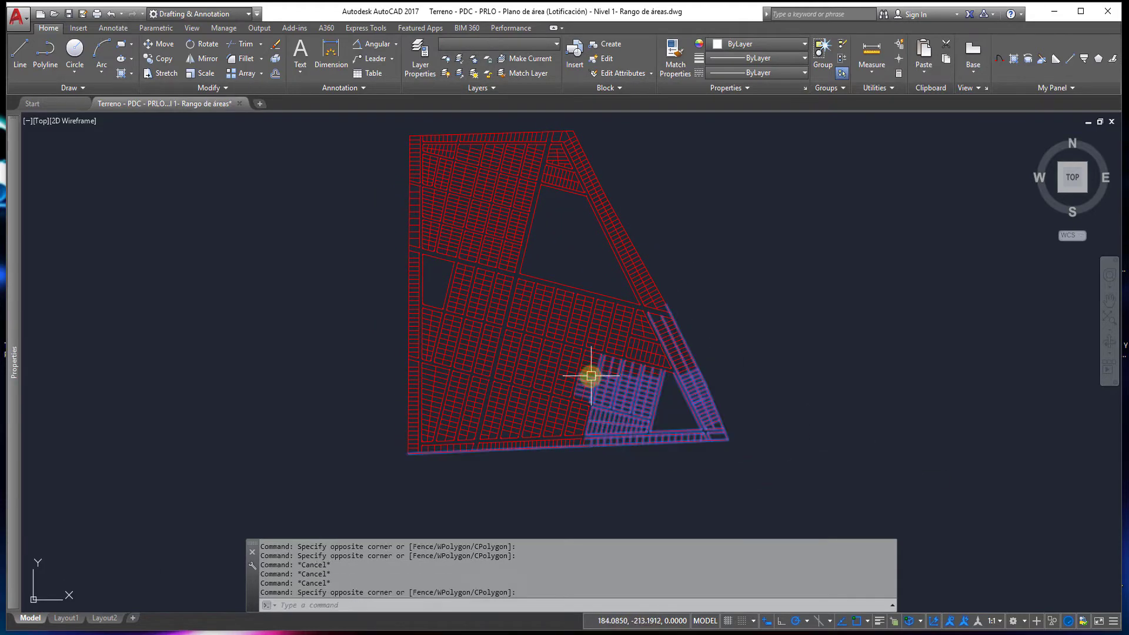
key(Escape)
key(Escape)
click(593, 367)
key(Escape)
key(Escape)
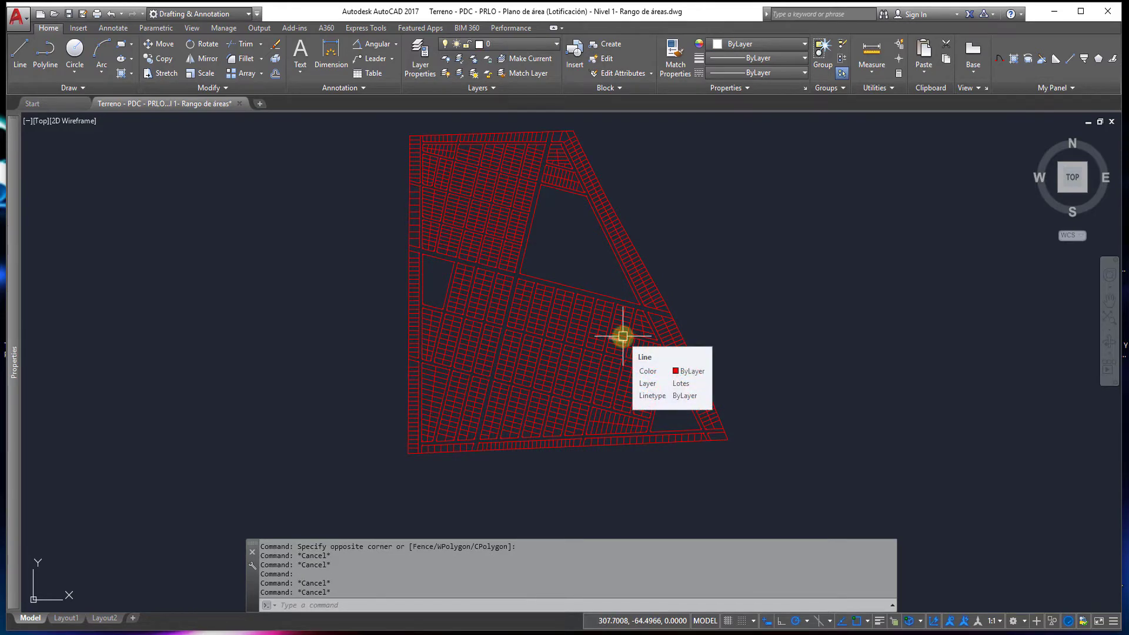
click(542, 44)
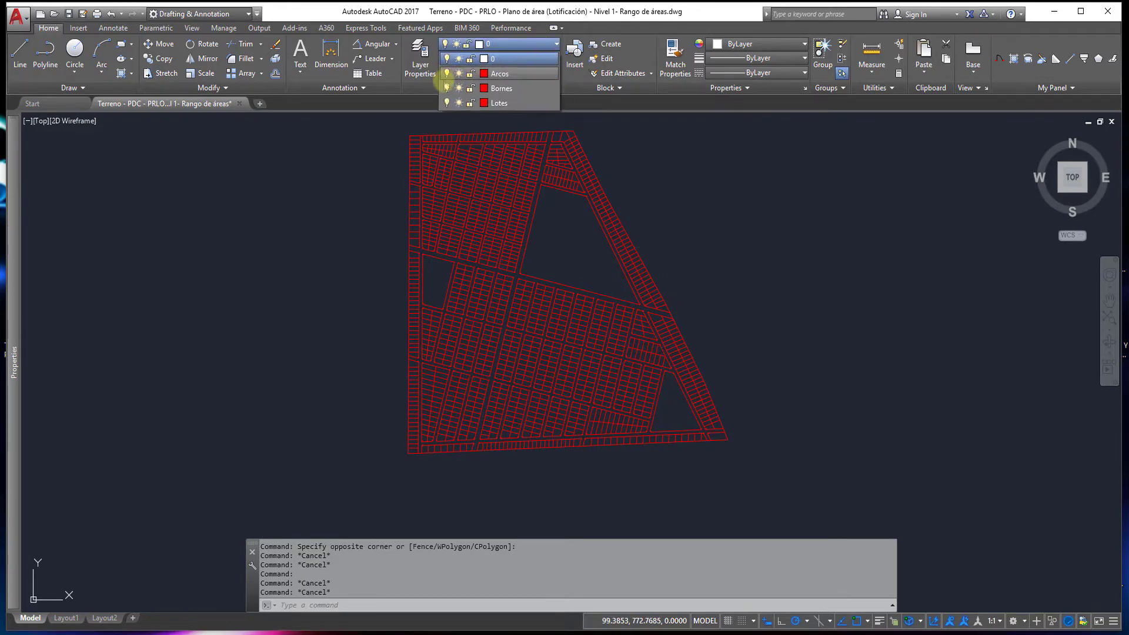
Step: Toggle the Arcos and Lotes layers off and on, ending with Arcos off and Lotes on
click(446, 73)
click(447, 74)
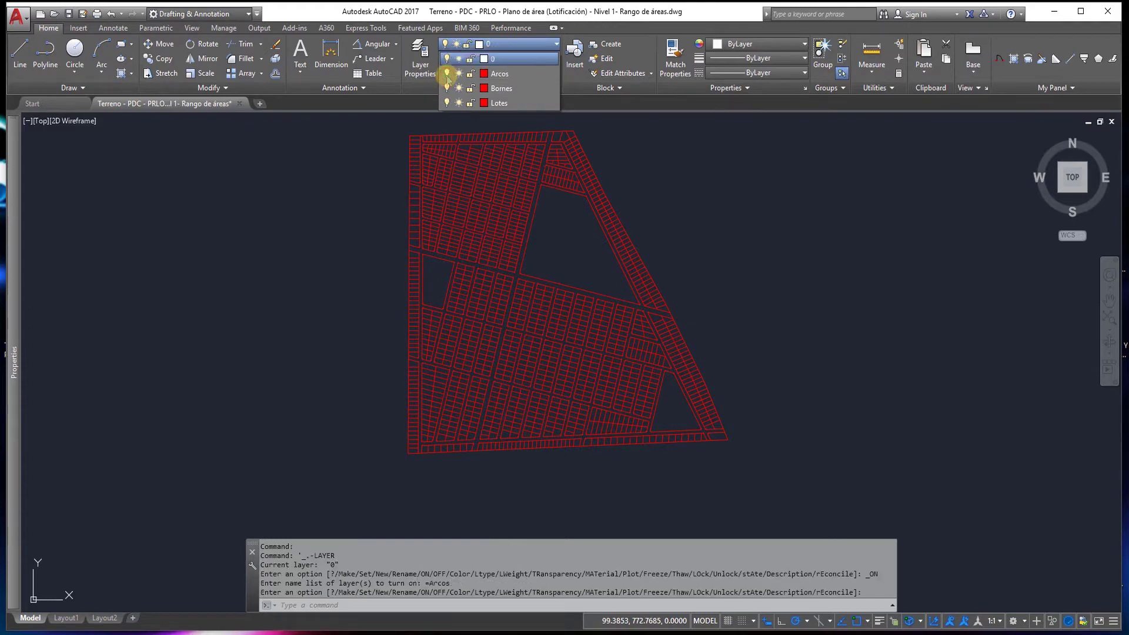
click(447, 103)
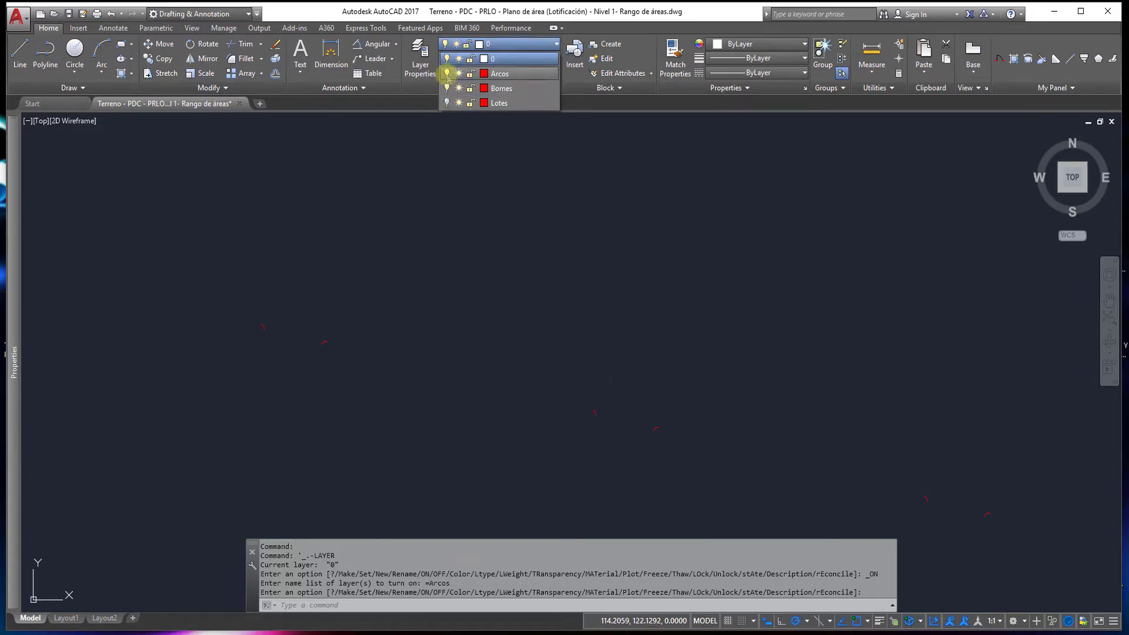
click(447, 73)
click(447, 103)
key(Escape)
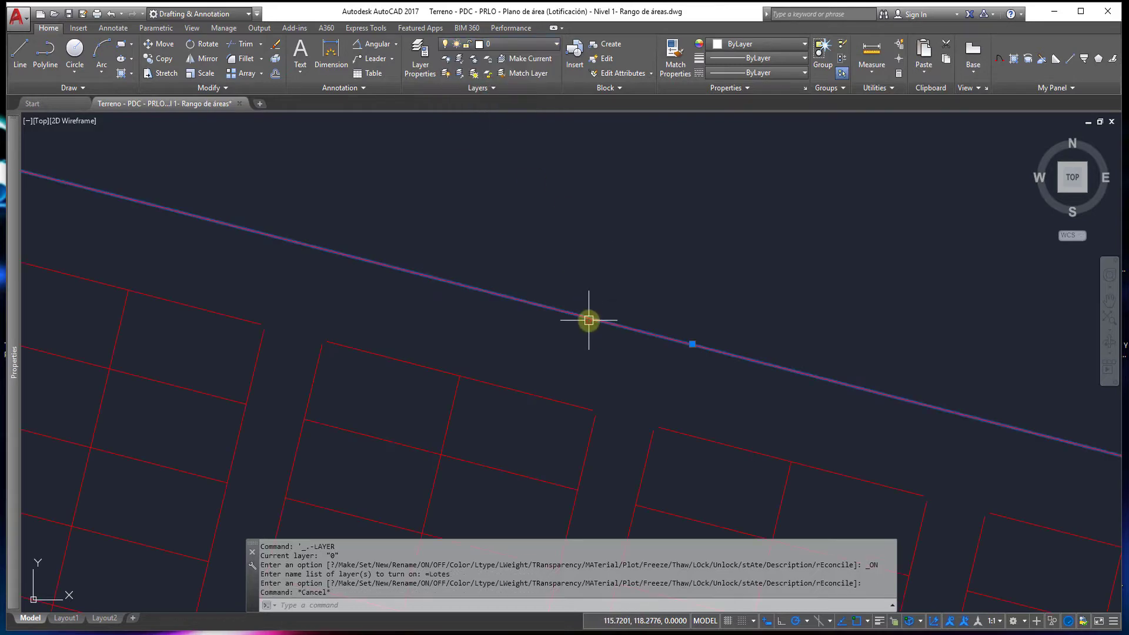
Step: Select a block of central lots to inspect, then clear the selection
key(Escape)
scroll(600, 269, down, 5)
click(824, 408)
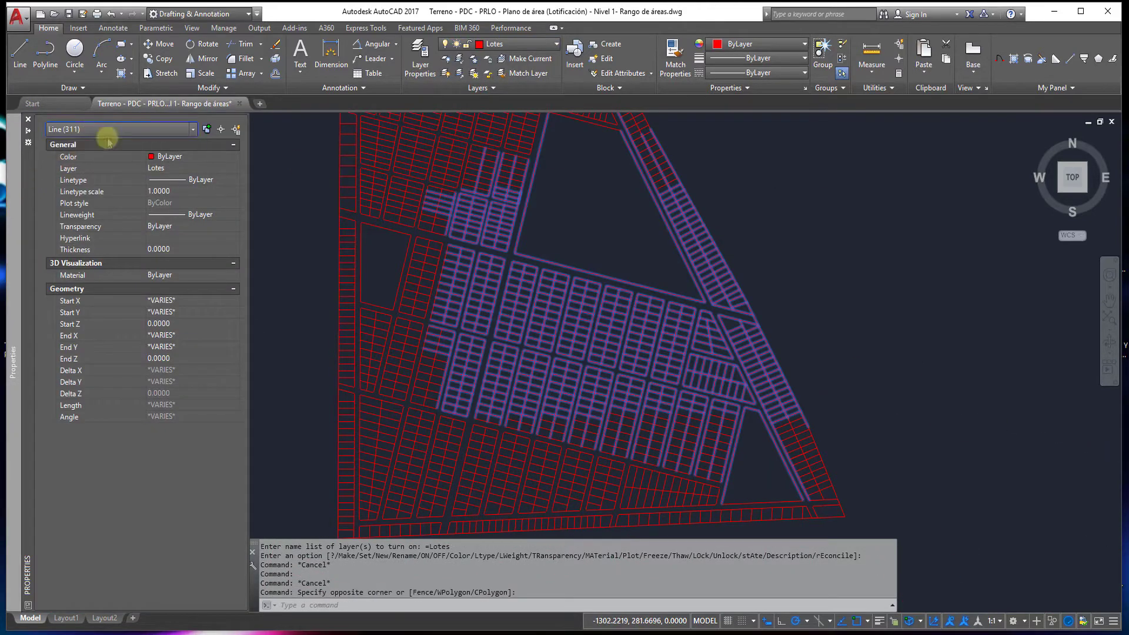
key(Escape)
key(Escape)
text(pec)
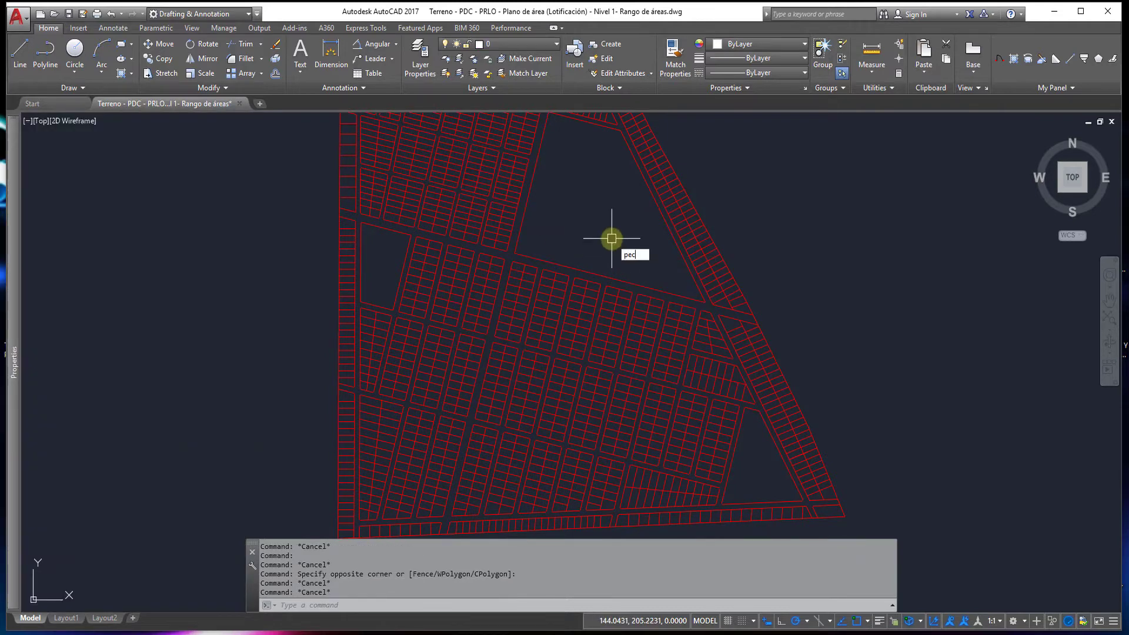
Step: Convert all 991 lot lines and arcs to polylines with PEDIT Multiple
key(BackSpace)
key(Return)
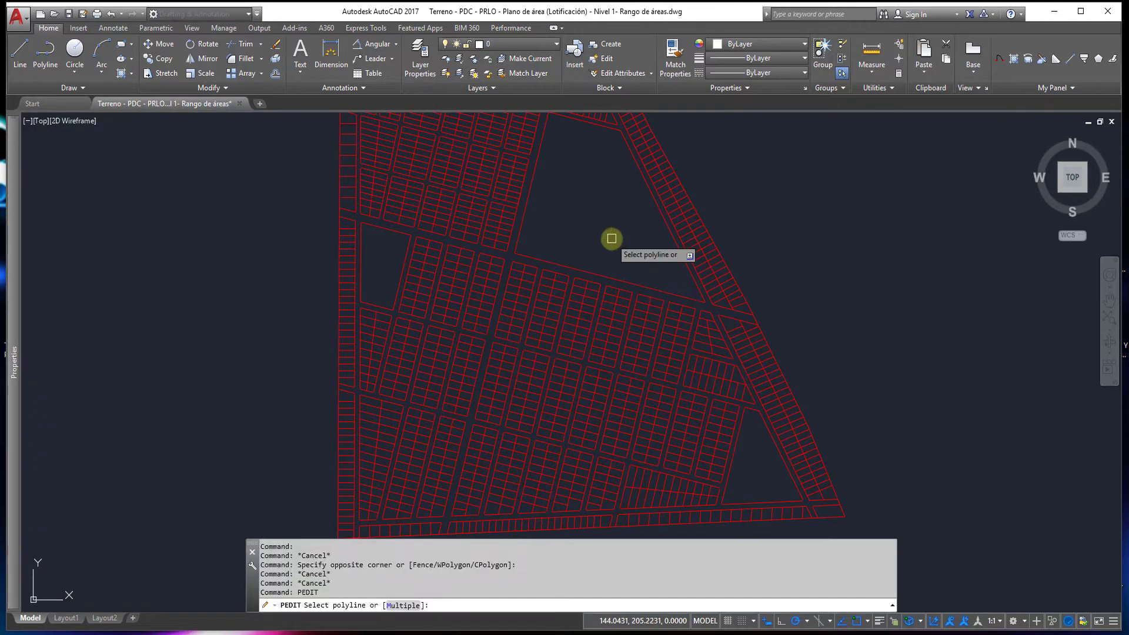
scroll(578, 278, down, 5)
click(663, 384)
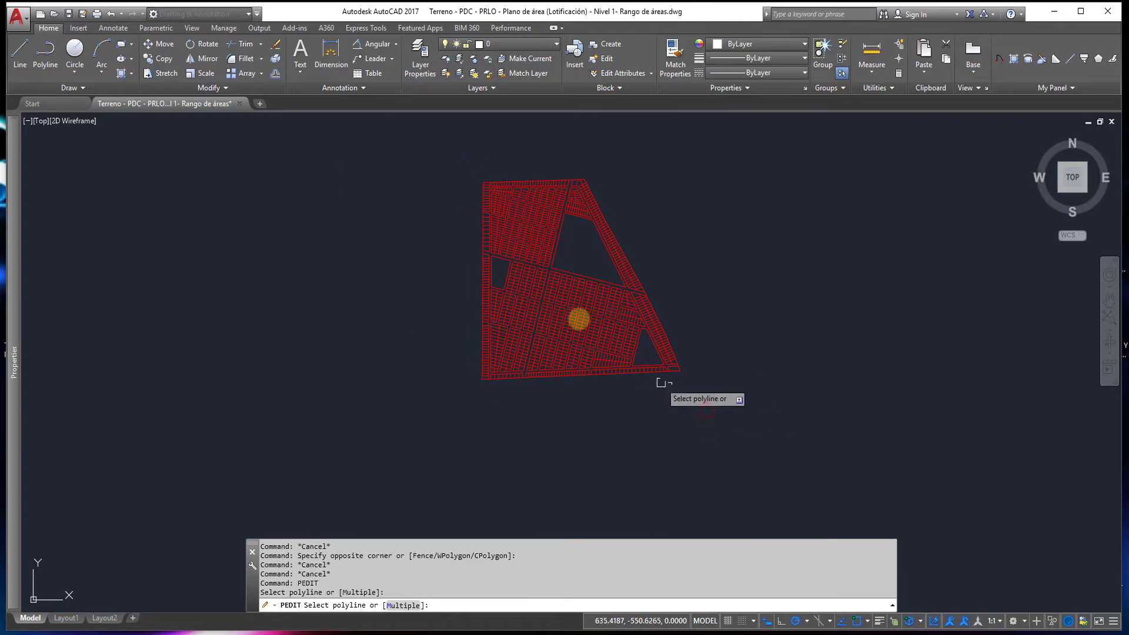
click(414, 585)
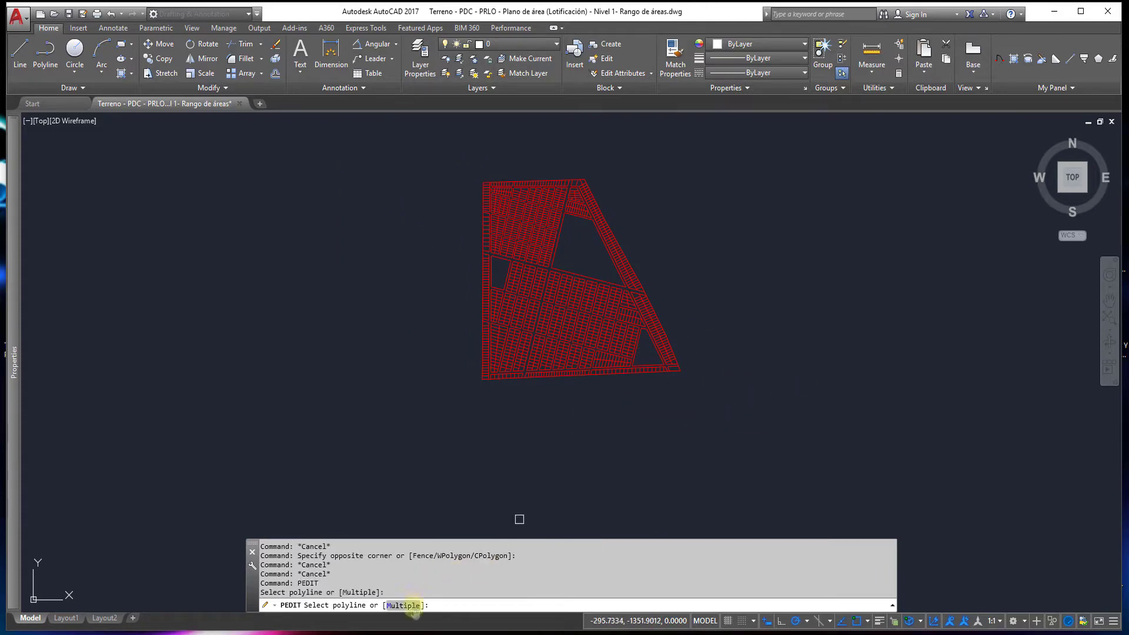
click(414, 608)
click(723, 427)
click(360, 153)
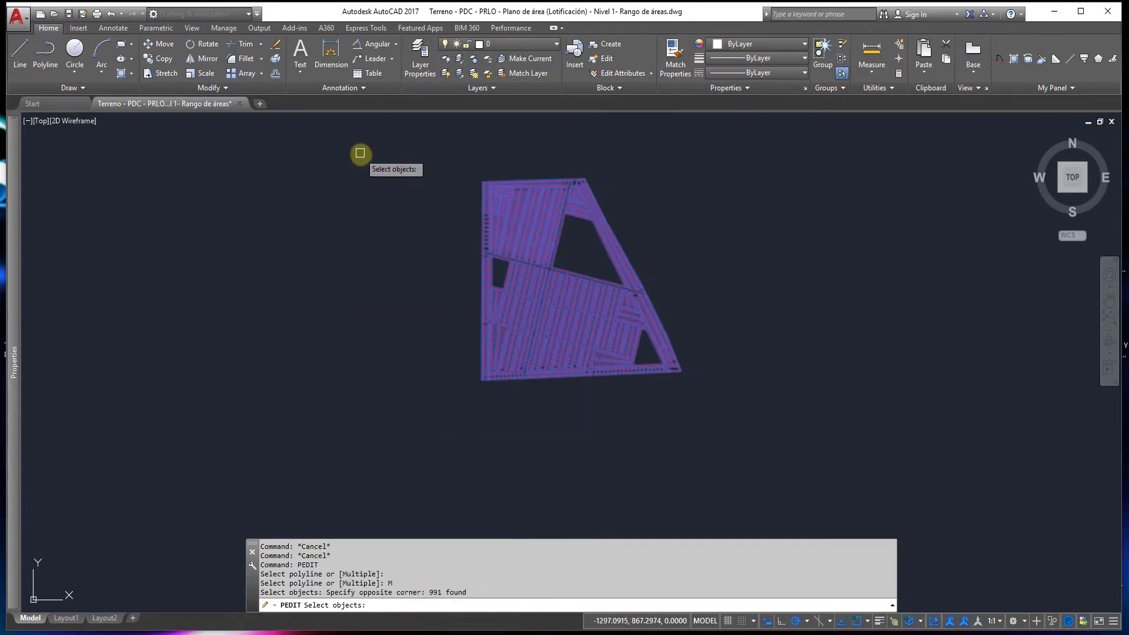
right_click(517, 247)
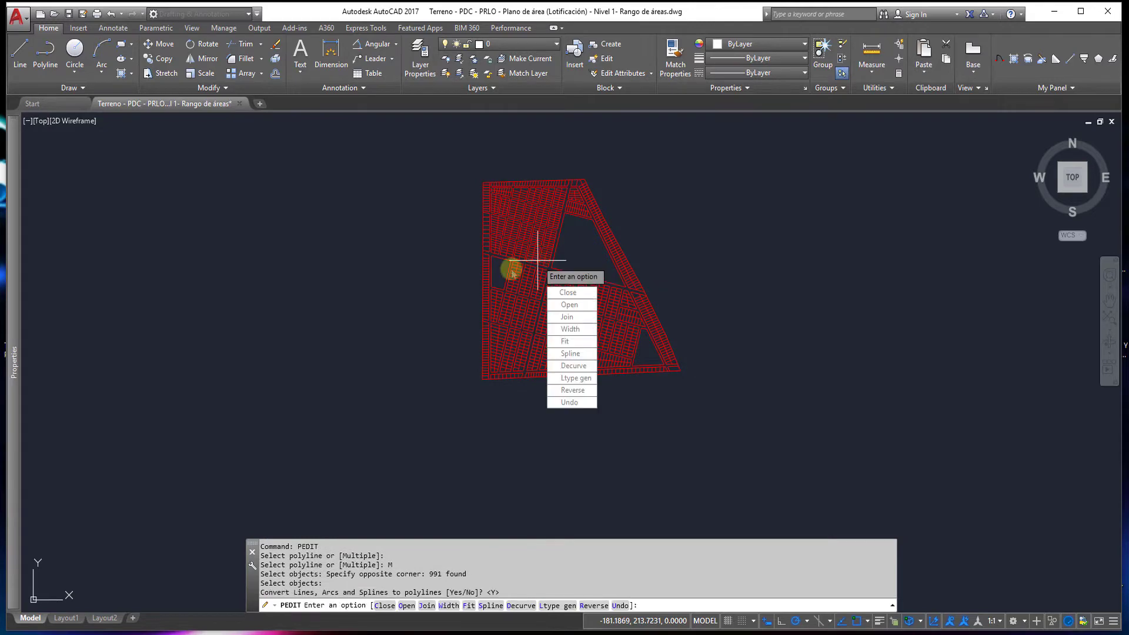
right_click(511, 272)
Step: Window-select the plan to confirm all 991 objects are now polylines, then clear it
click(758, 412)
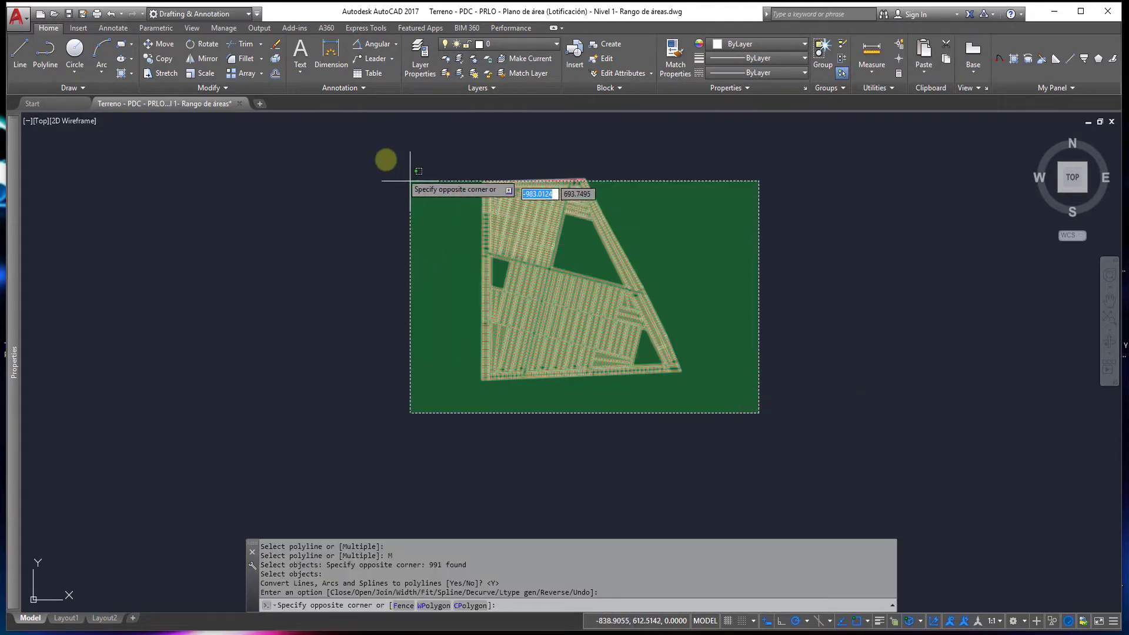
click(410, 181)
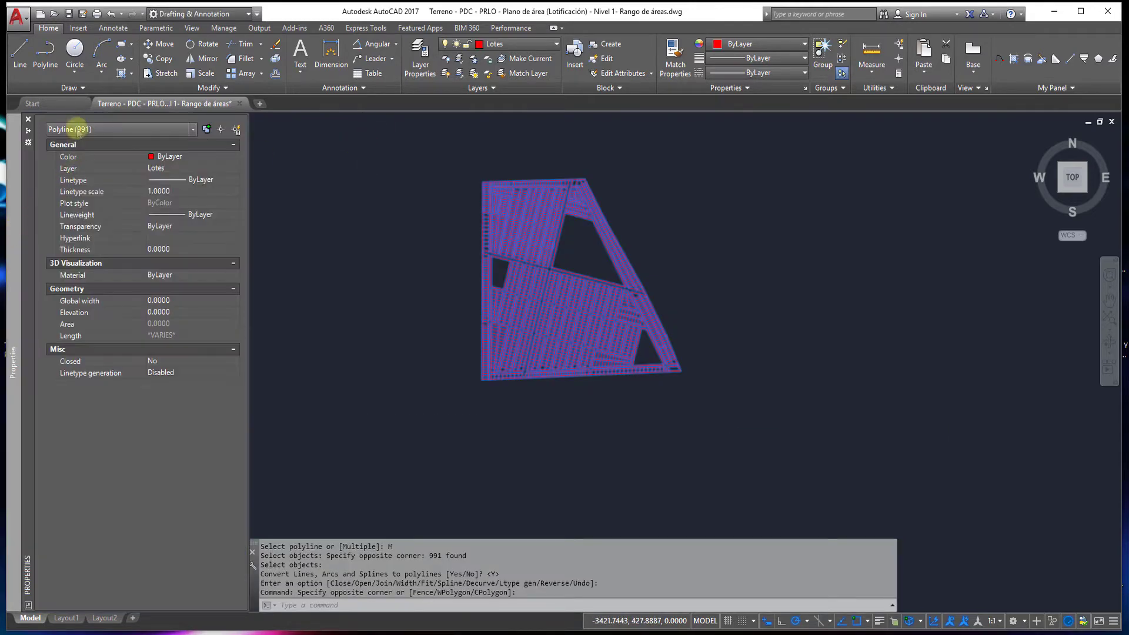
click(77, 130)
key(Escape)
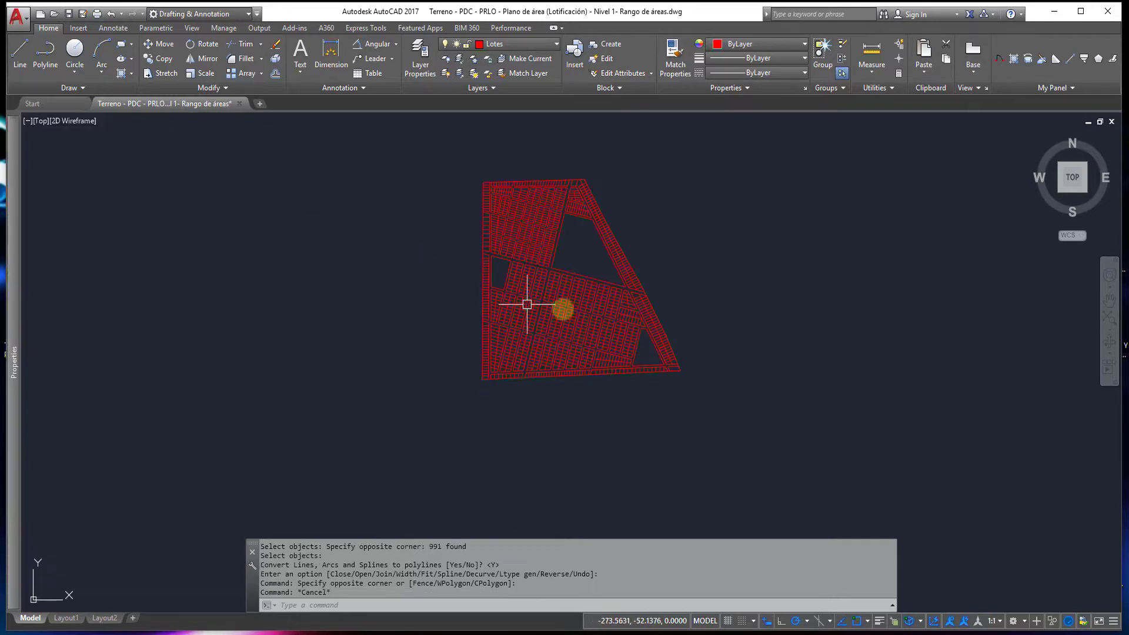
key(Escape)
scroll(559, 275, up, 2)
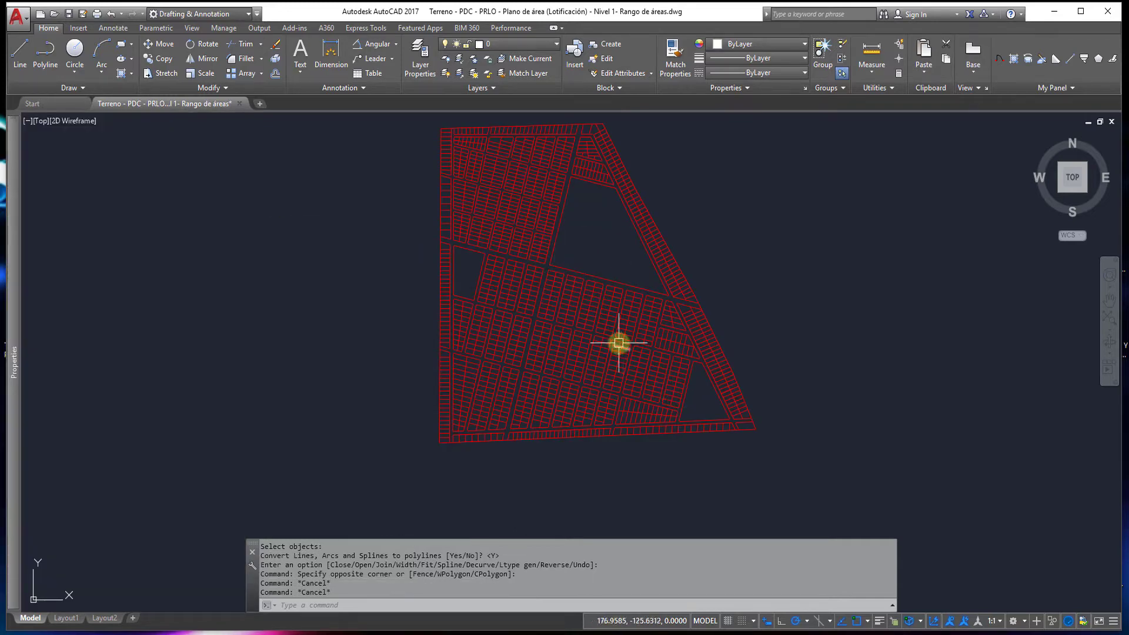
Step: Load IntLenV1-4.lsp by dragging it from the desktop onto the drawing
click(1054, 11)
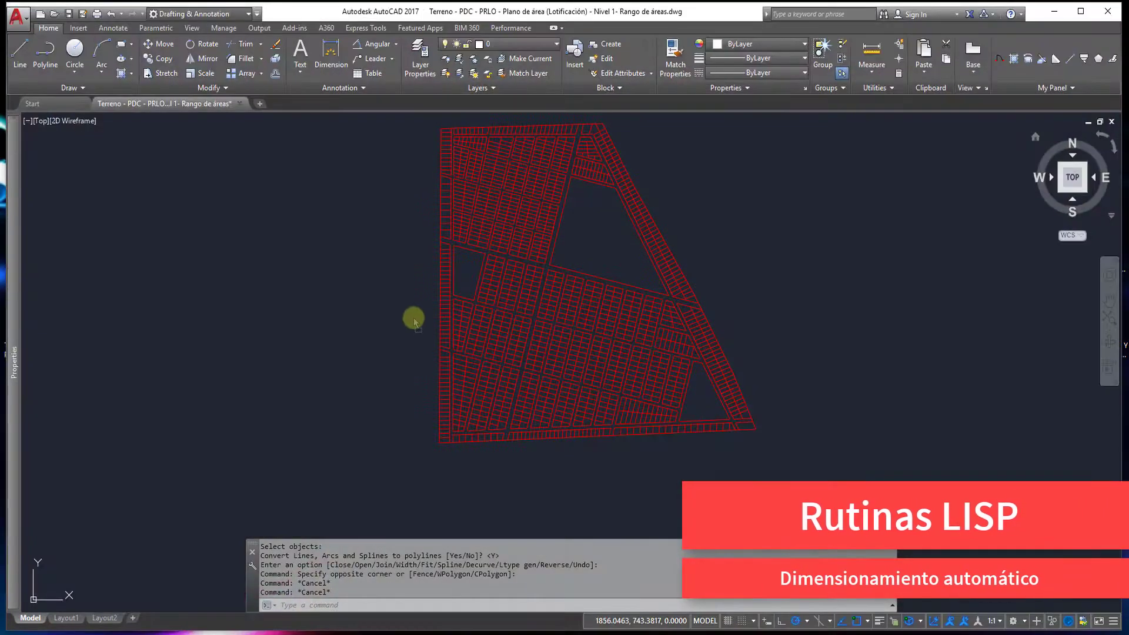
drag(544, 290, 412, 316)
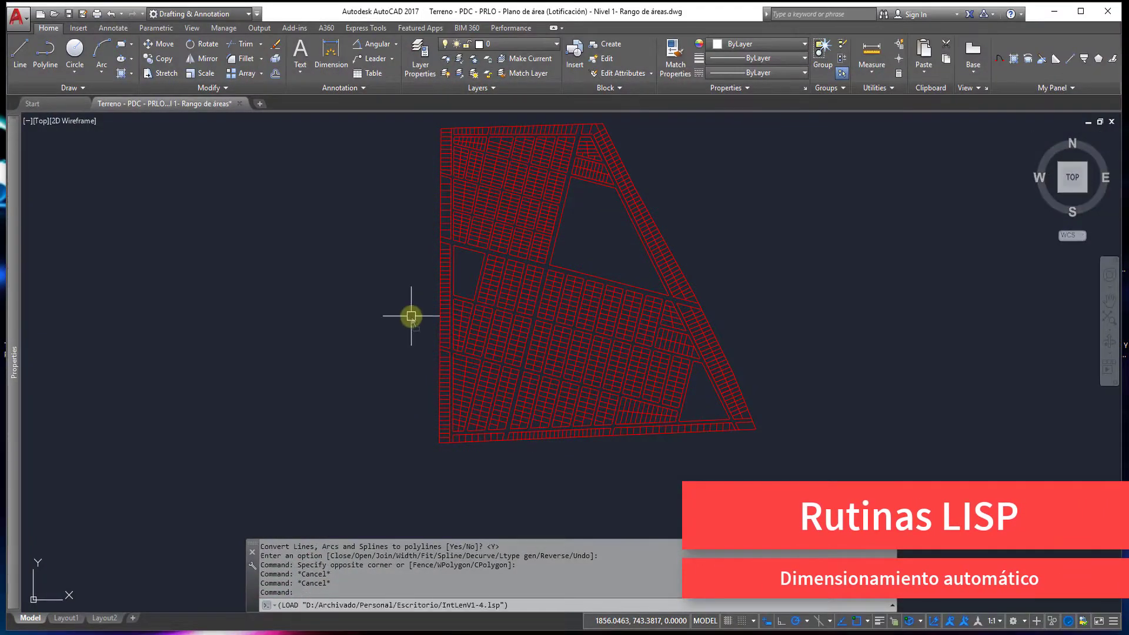
scroll(709, 371, up, 5)
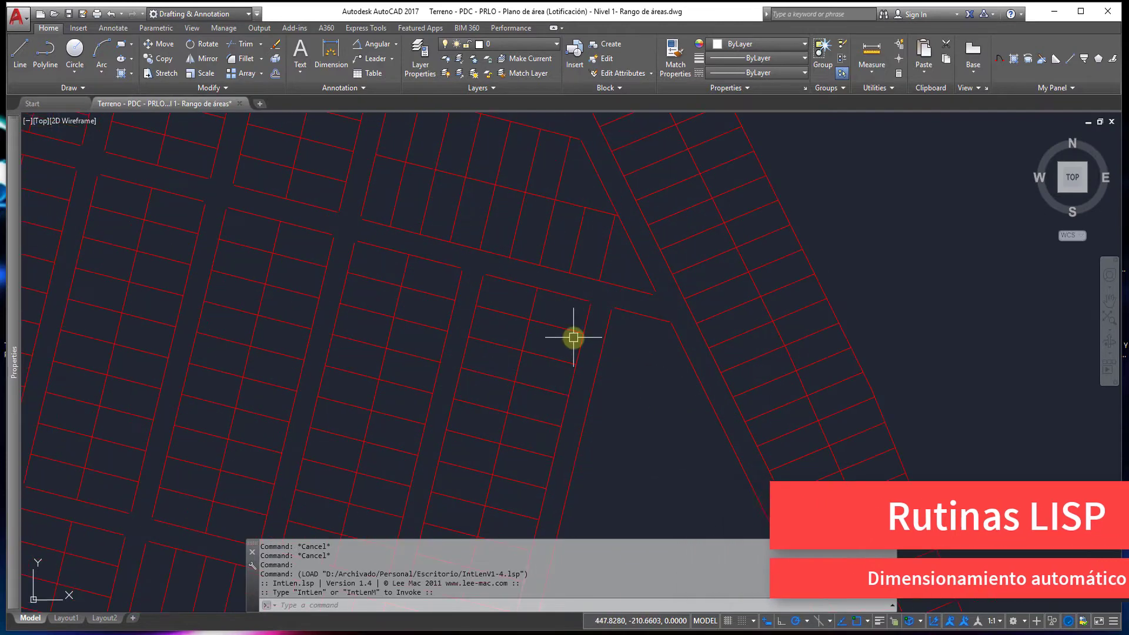
Step: Trial-run INTLEN on a lot edge, then undo its labels
text(INTLENM)
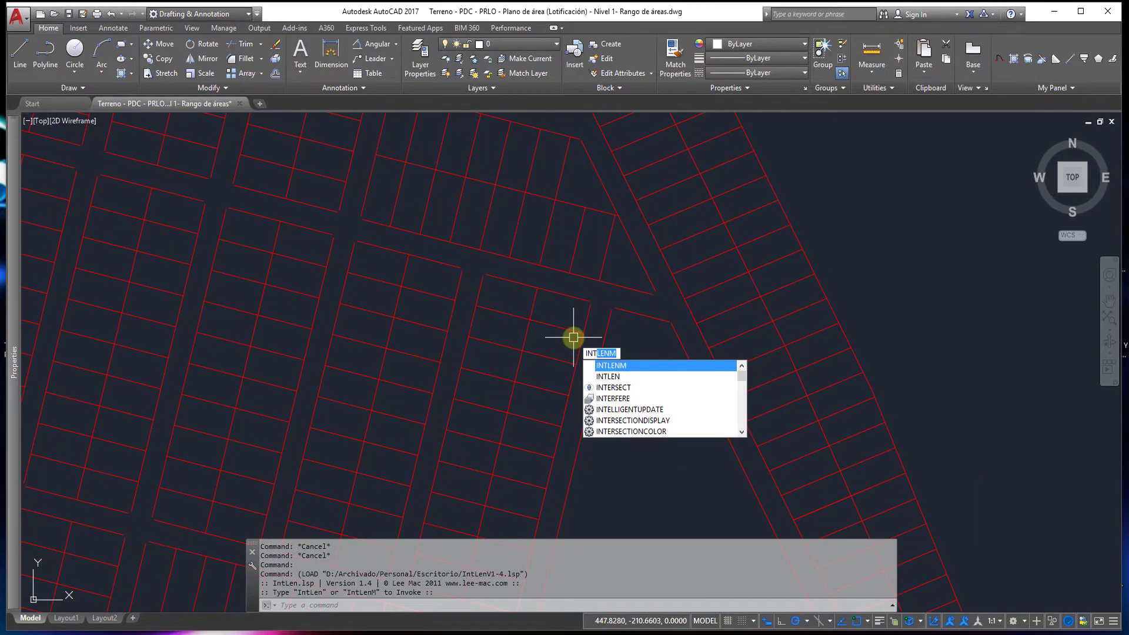
key(Down)
key(Return)
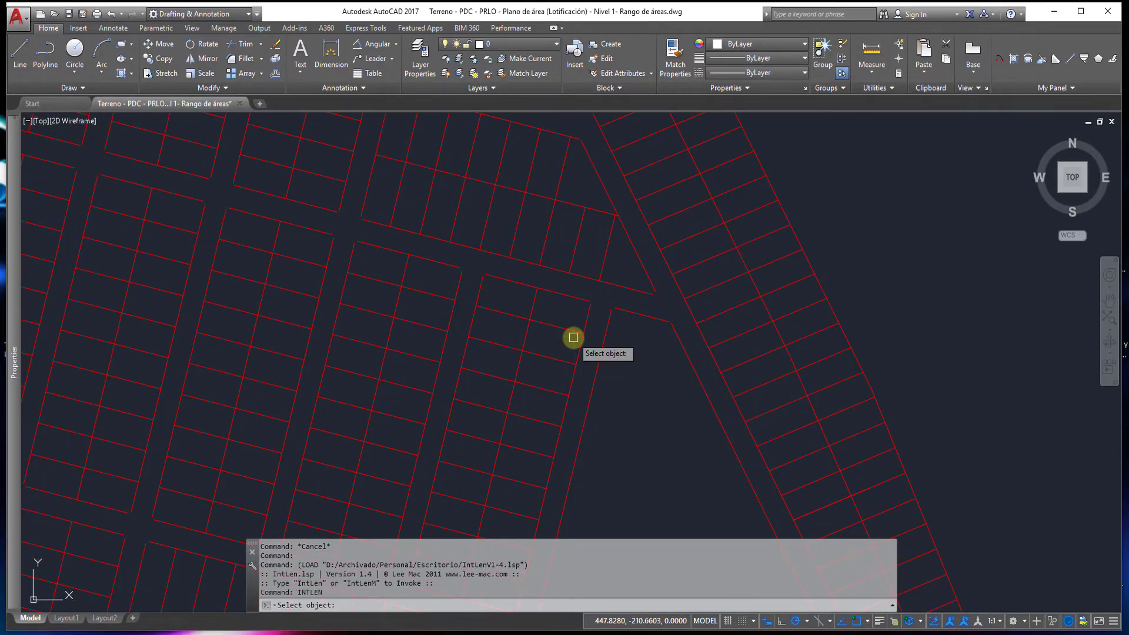
click(570, 334)
scroll(561, 330, up, 5)
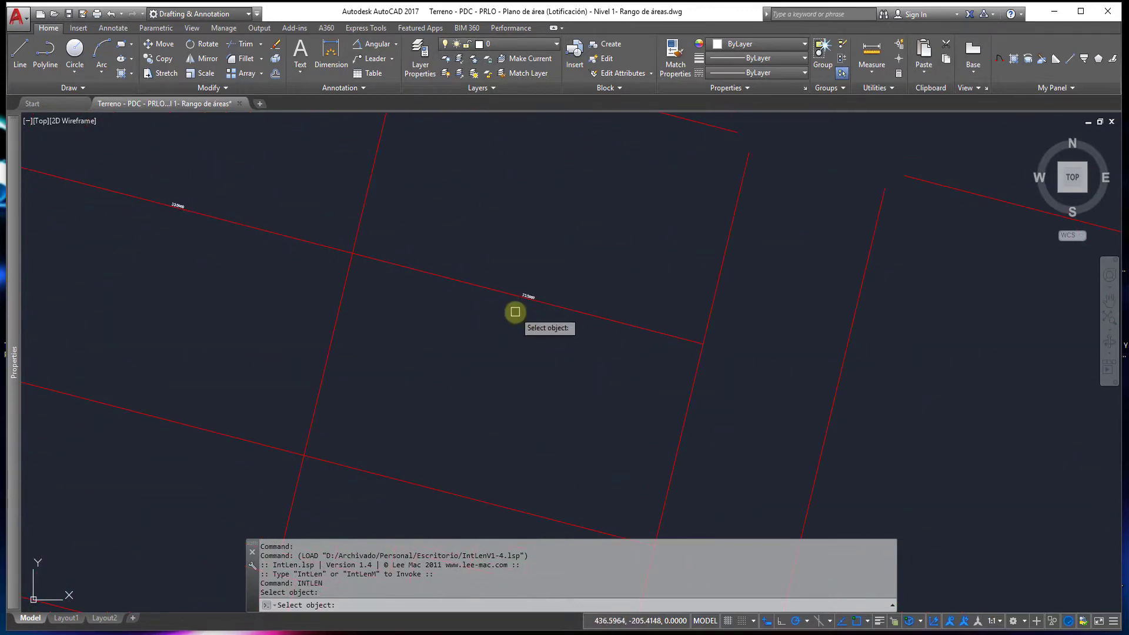
key(ctrl+z)
key(Escape)
key(ctrl+z)
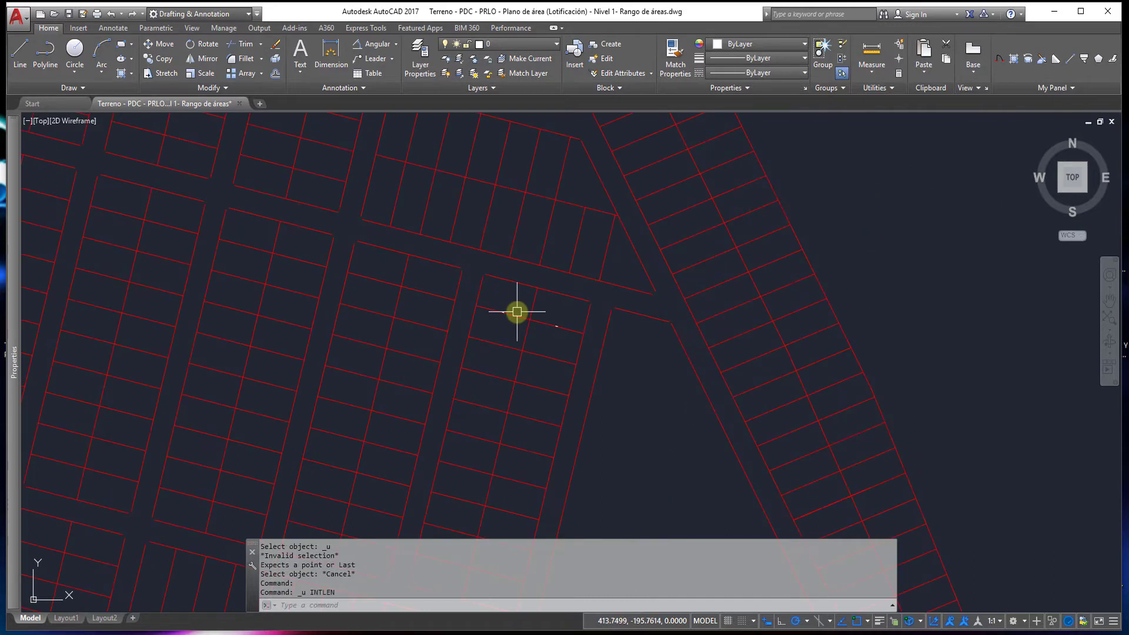
key(ctrl+z)
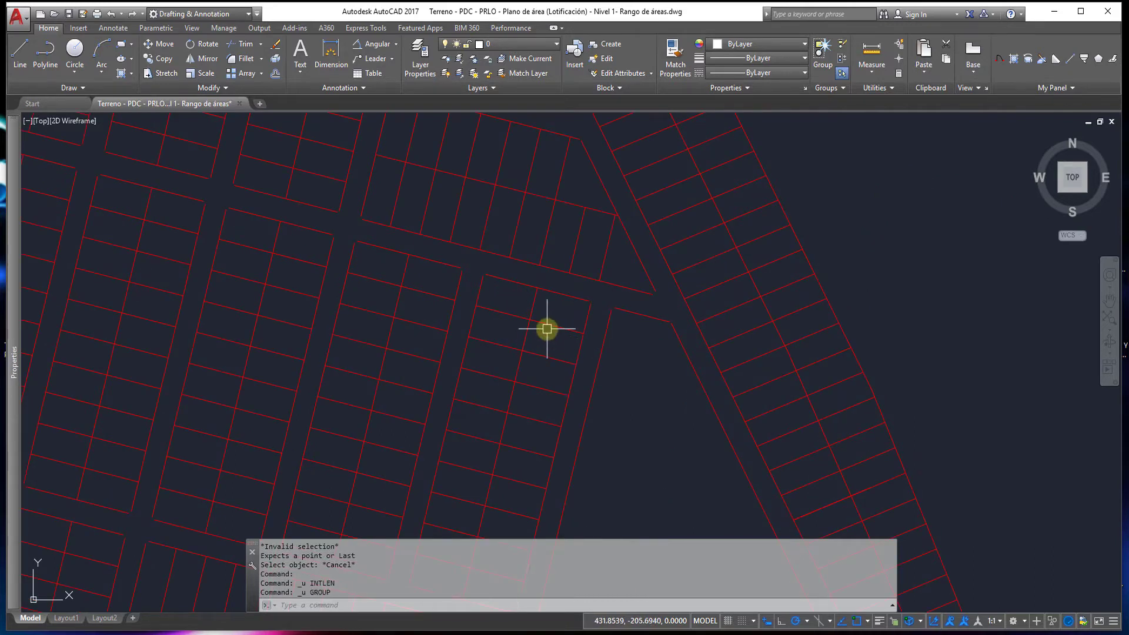
Step: Set the default text height to 1.5
text(TEXTs)
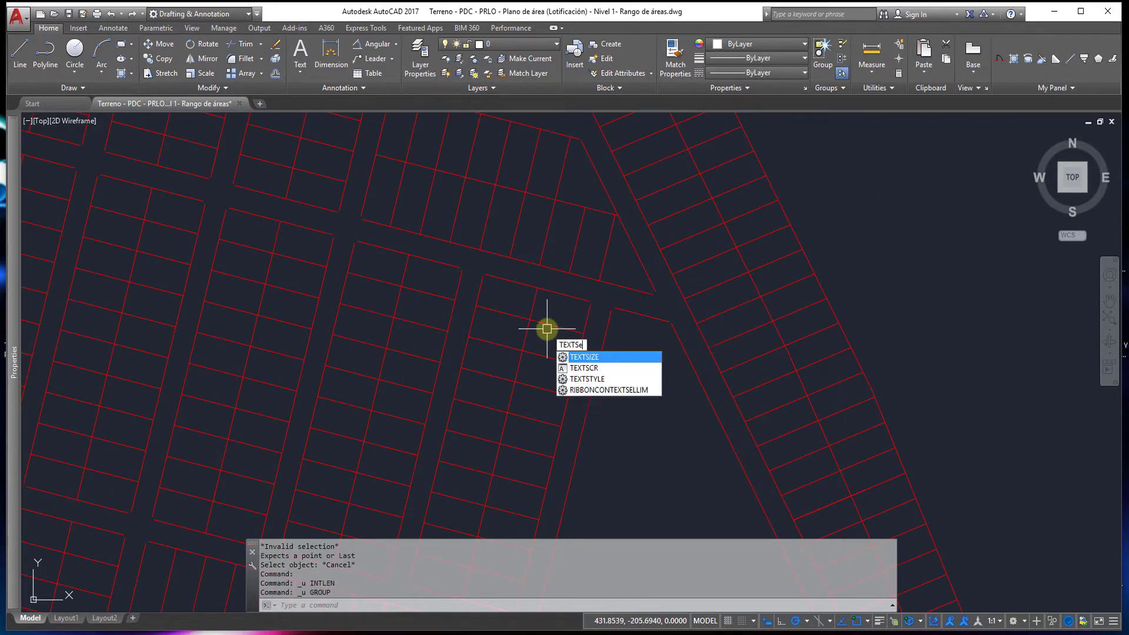
text(eize)
key(Return)
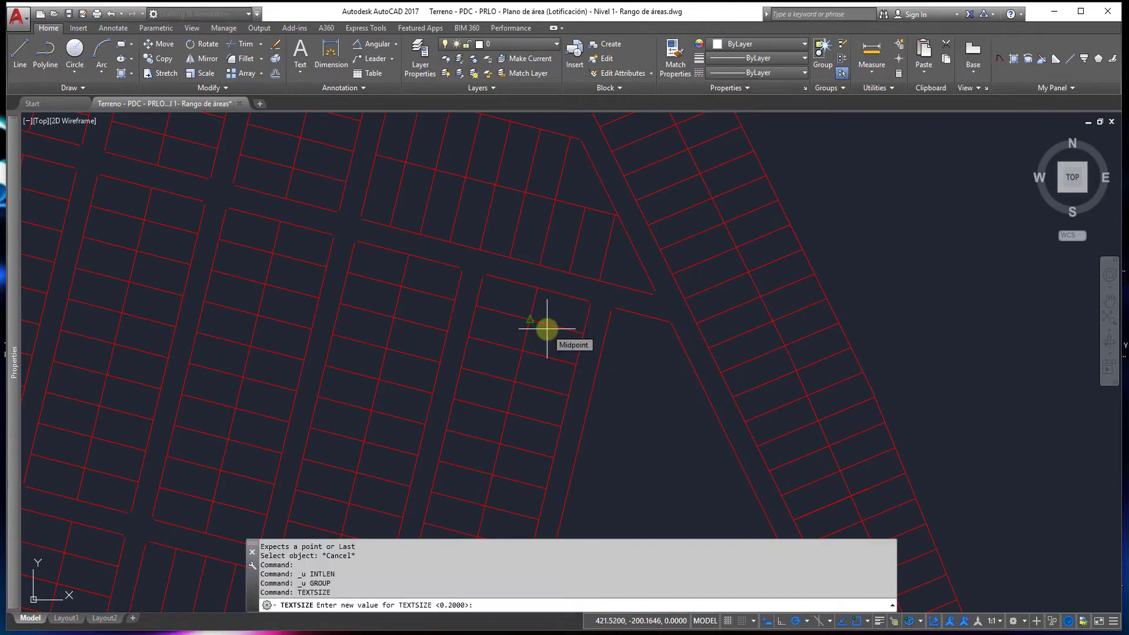
key(Escape)
text(t)
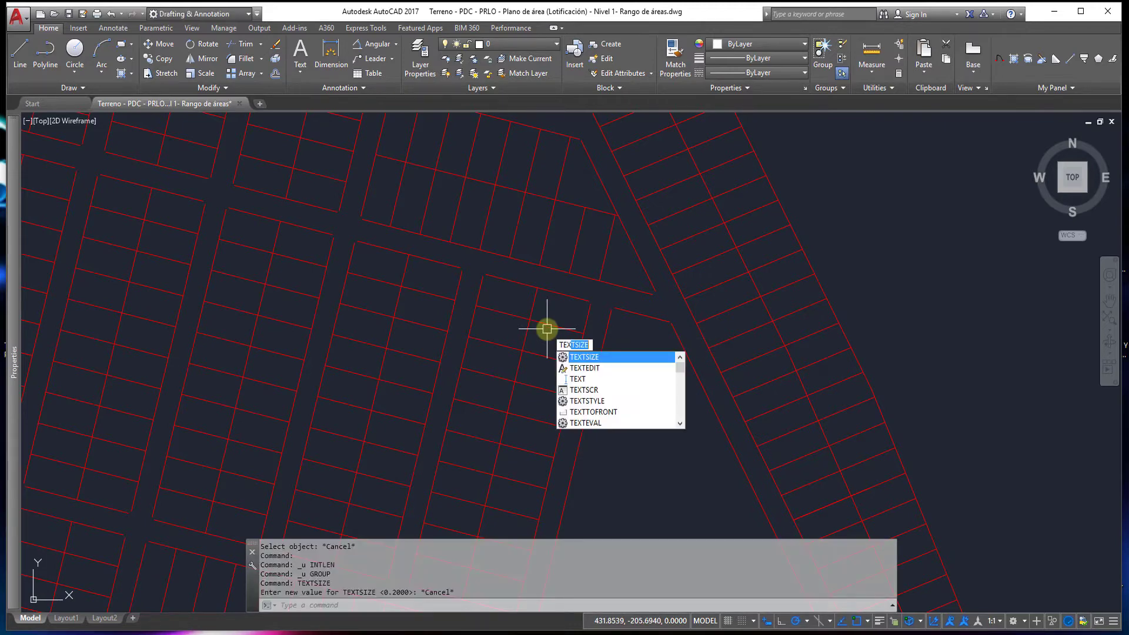
text(size)
key(Return)
text(1.5)
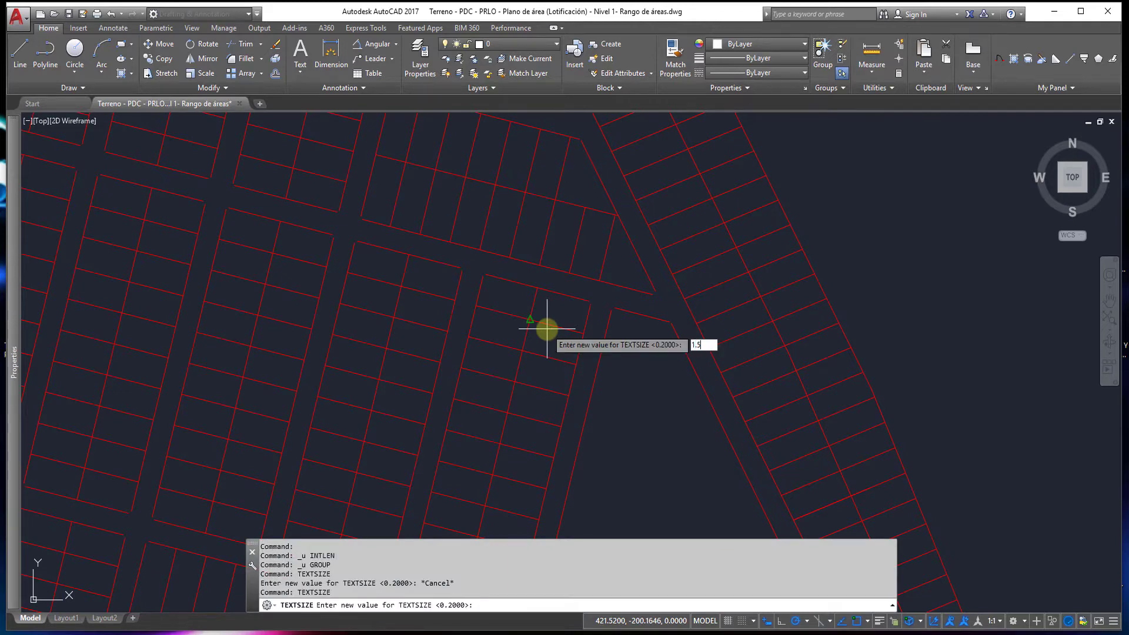
key(Return)
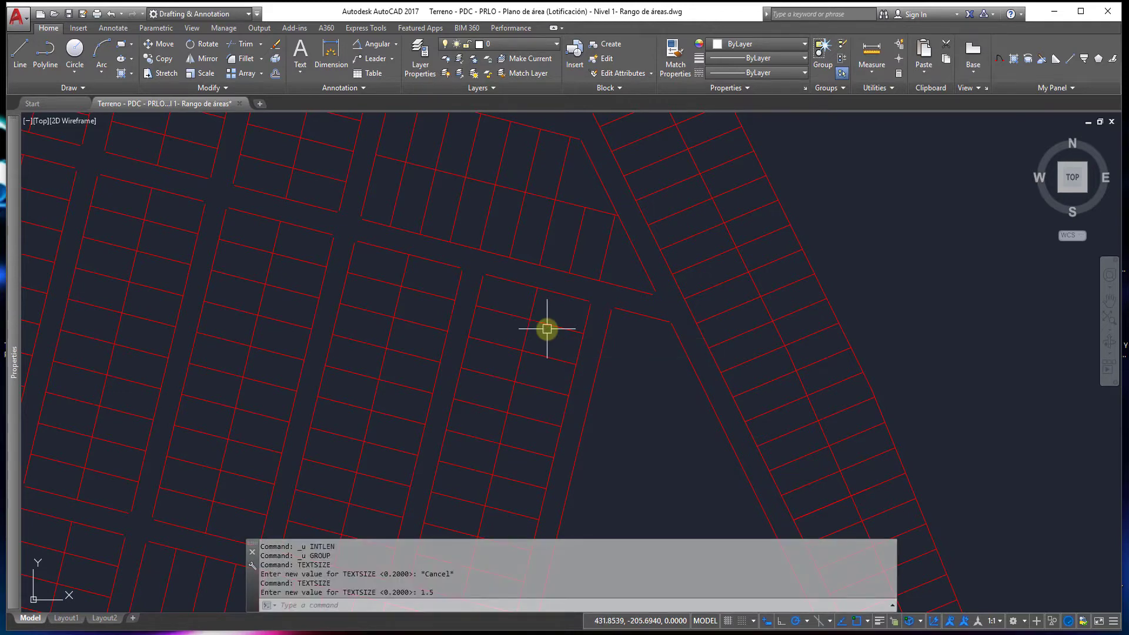
Step: Rerun INTLEN on a lot edge, labelling two 33.5000 segments, then undo them
text(int)
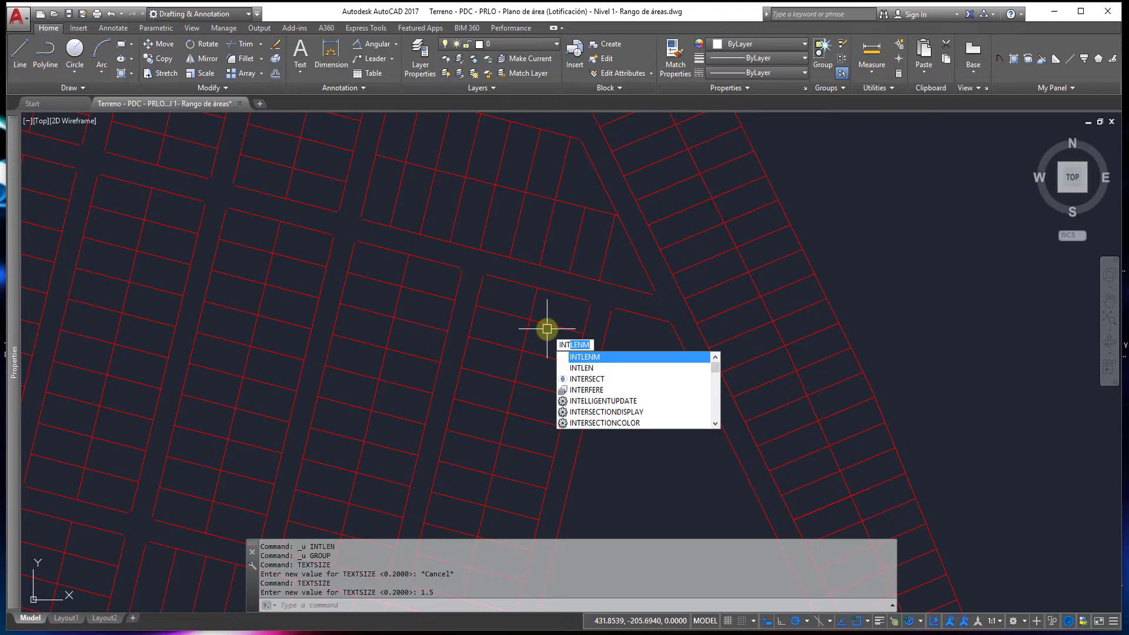
key(Down)
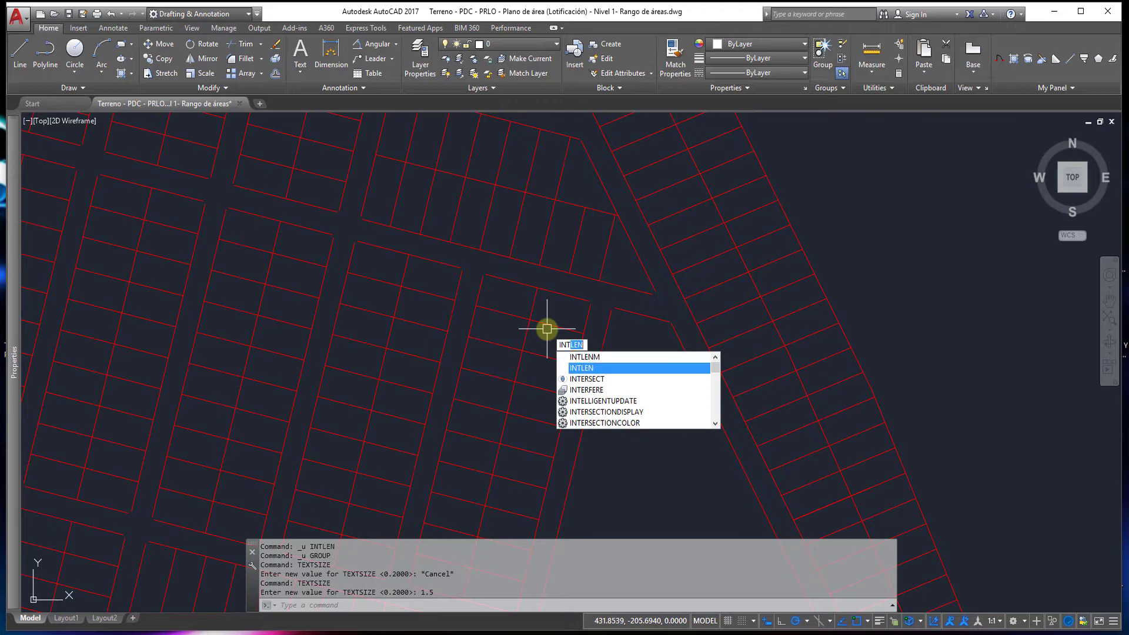
key(Return)
click(548, 329)
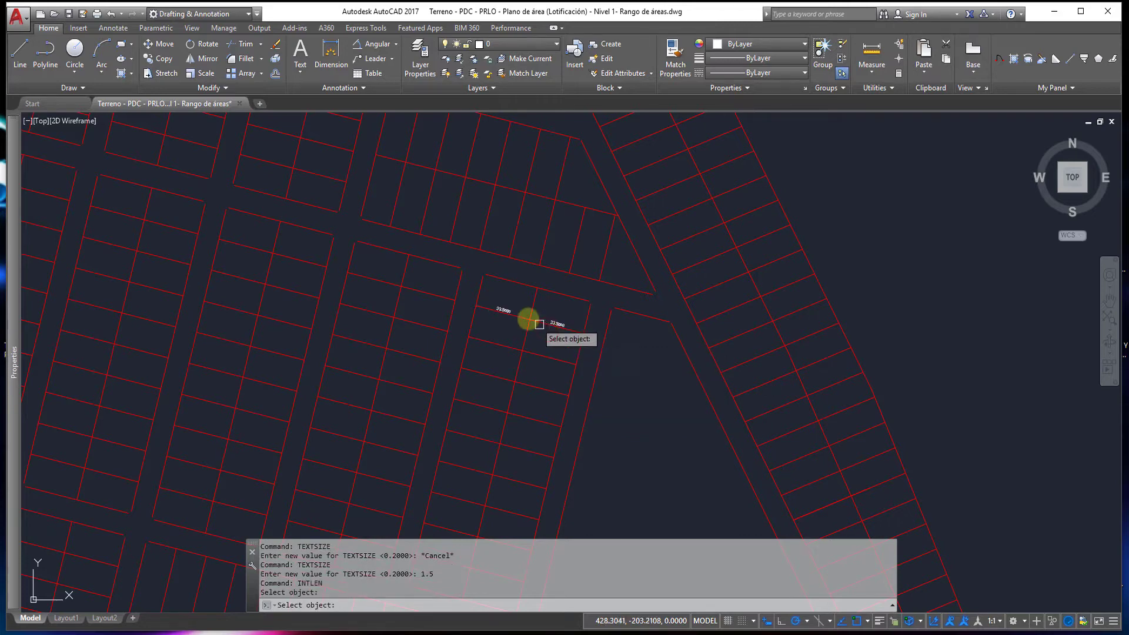
scroll(606, 329, up, 3)
scroll(409, 300, up, 2)
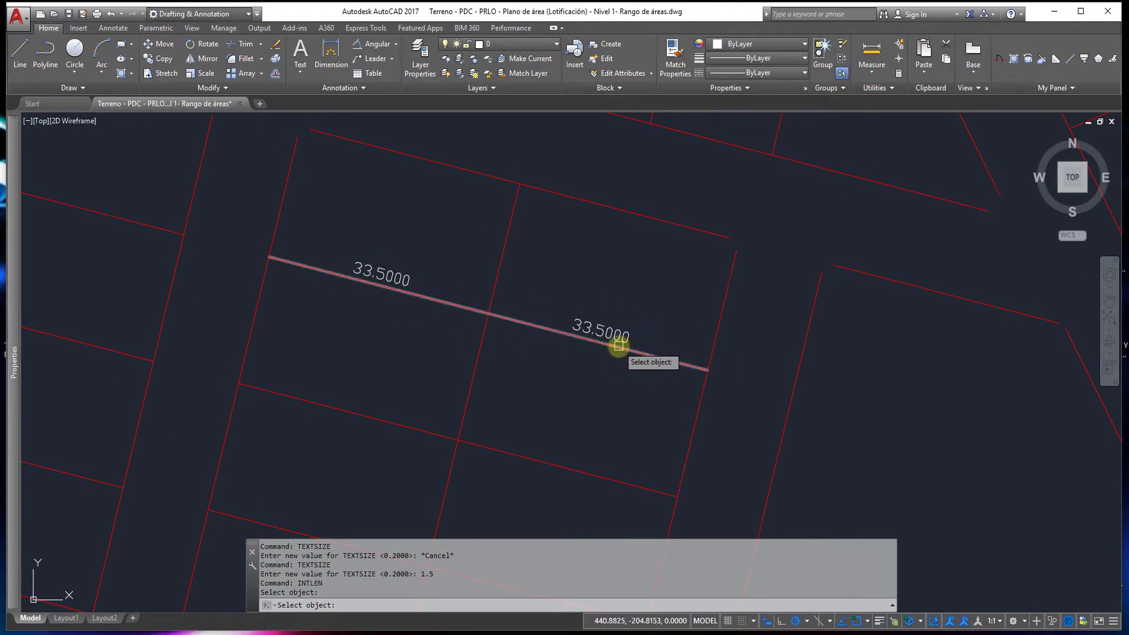
key(ctrl+z)
key(Escape)
key(ctrl+z)
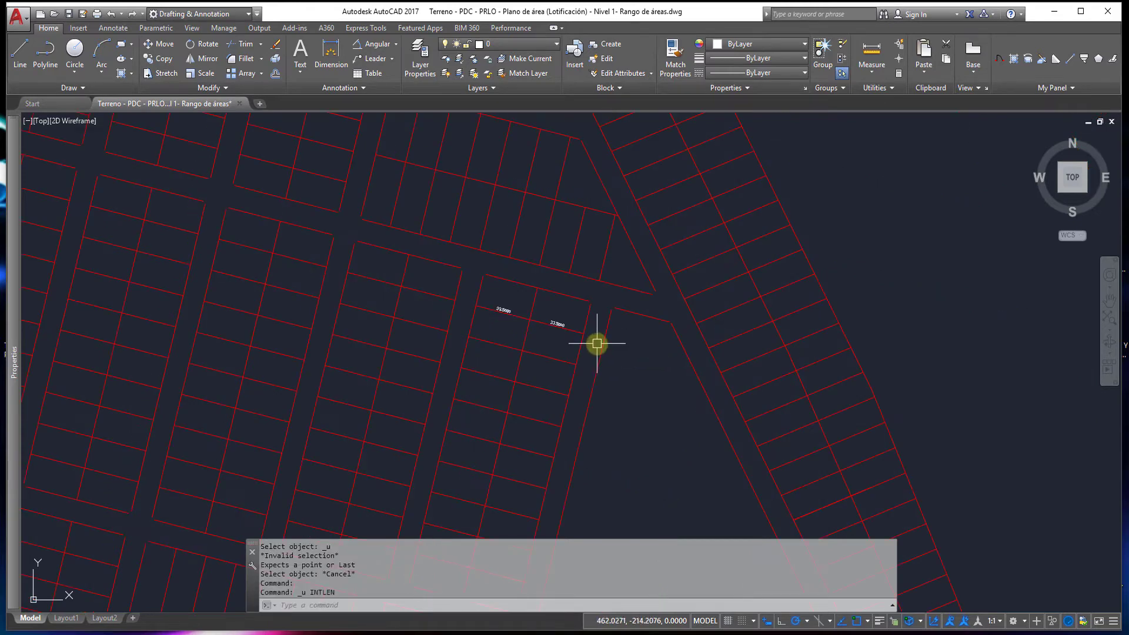
key(ctrl+z)
Step: Open IntLenV1-4.lsp from the desktop in Notepad++
click(1053, 11)
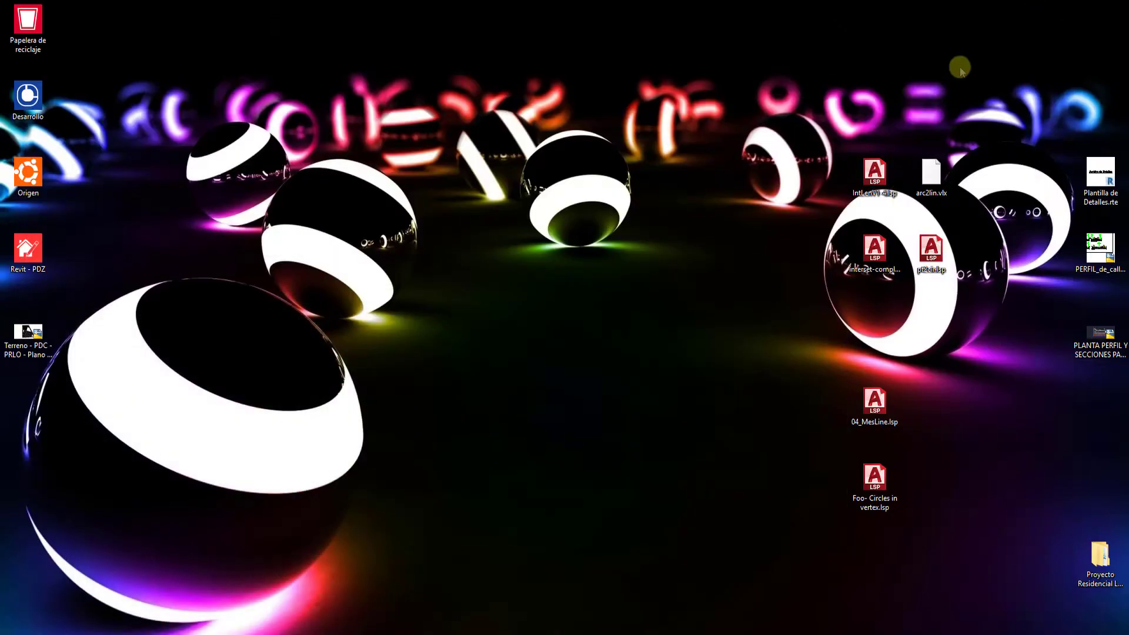
right_click(885, 186)
click(900, 207)
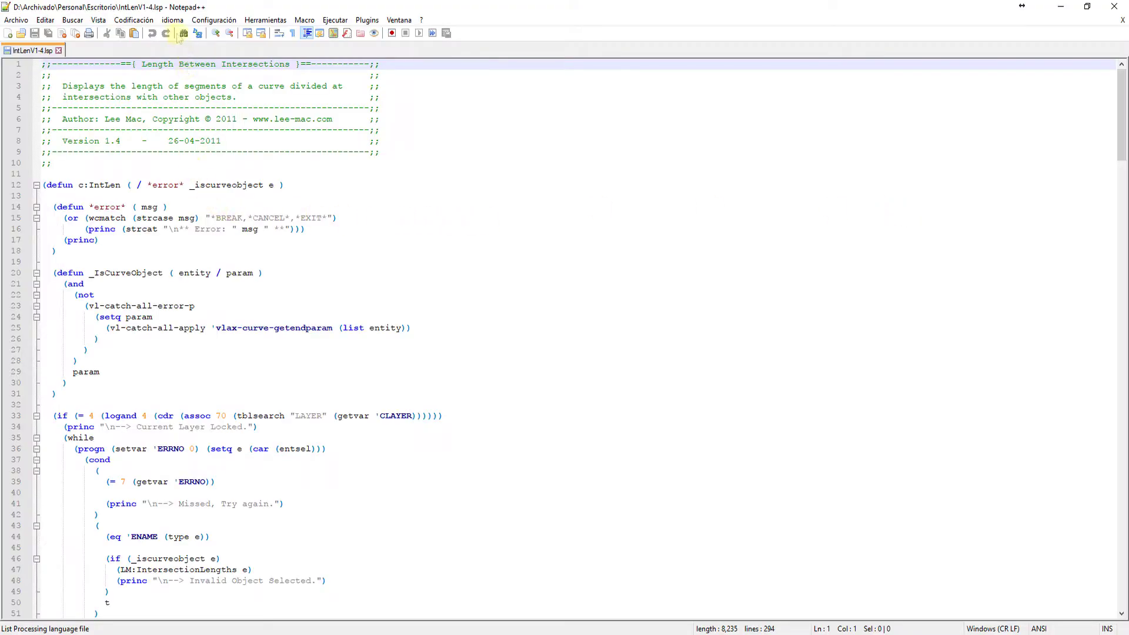
Step: Find the first rtos call and set its precision to 2 on line 243
click(52, 23)
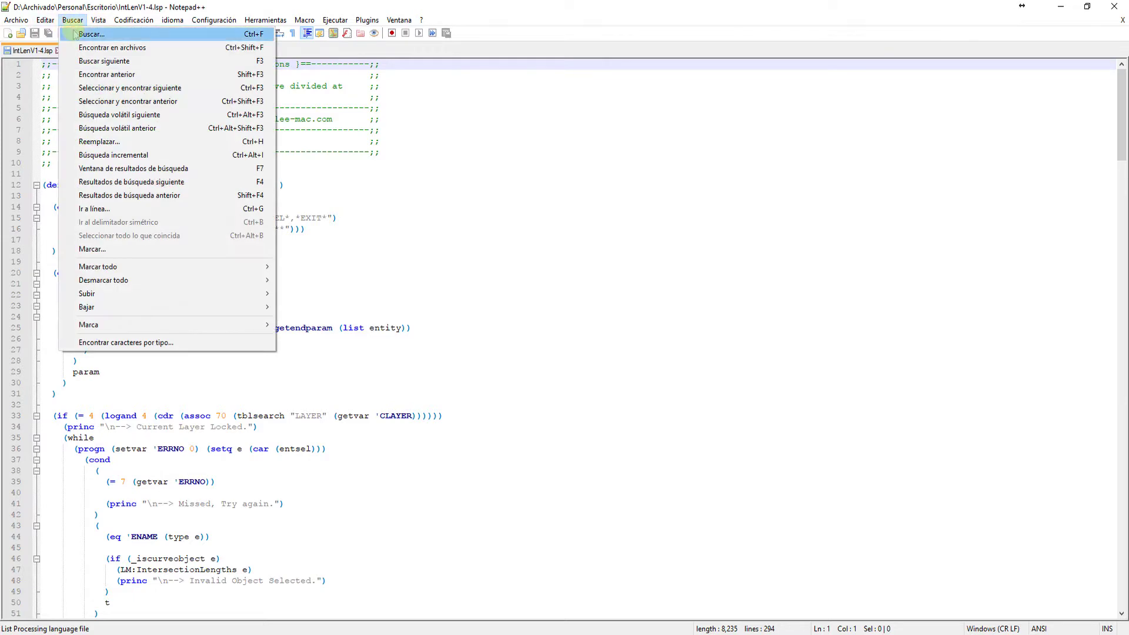
click(94, 33)
text(rtos)
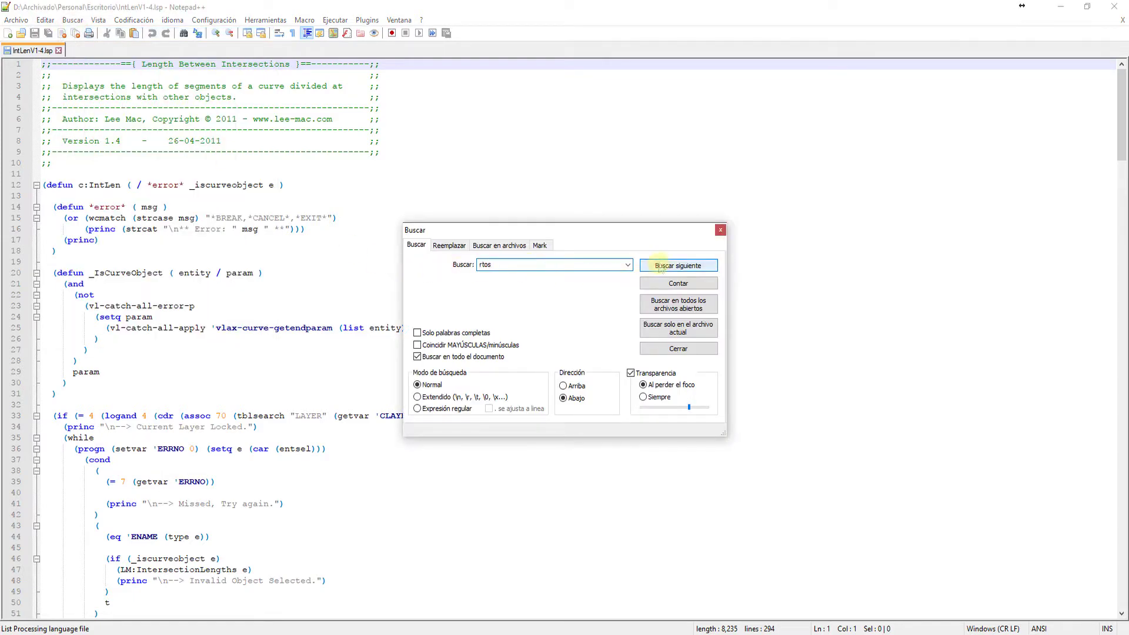
click(661, 267)
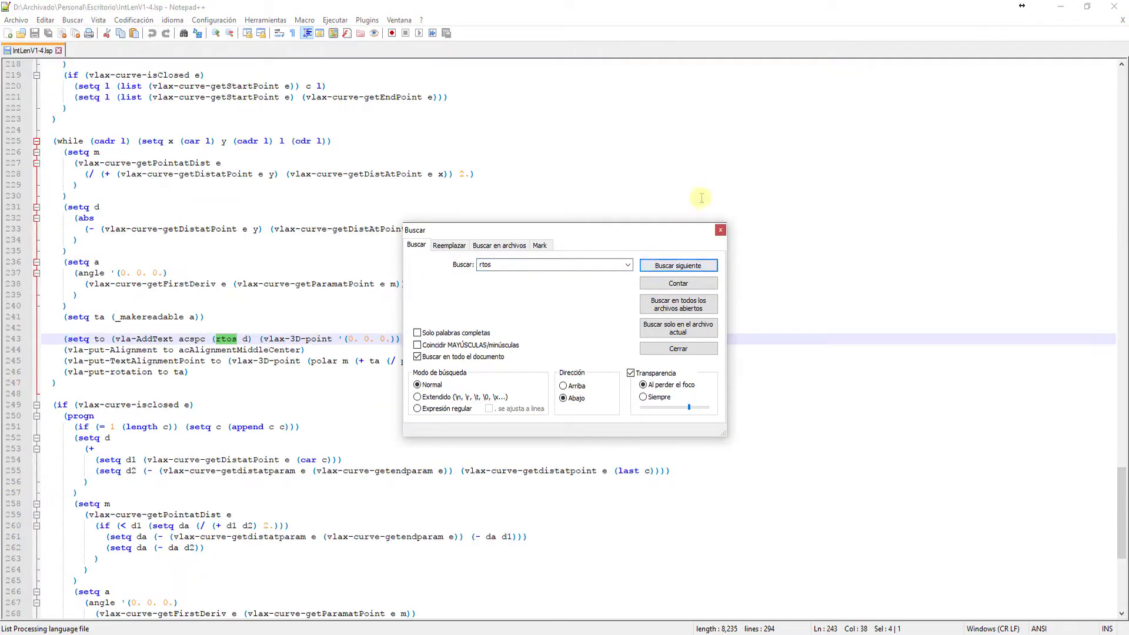
click(721, 230)
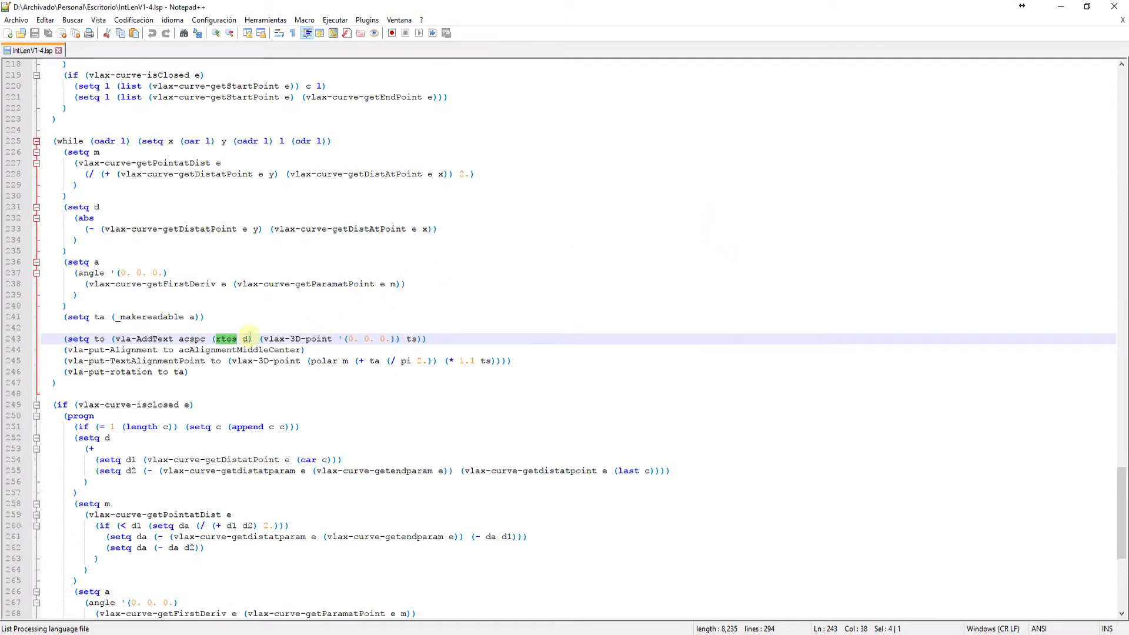
text(2 2)
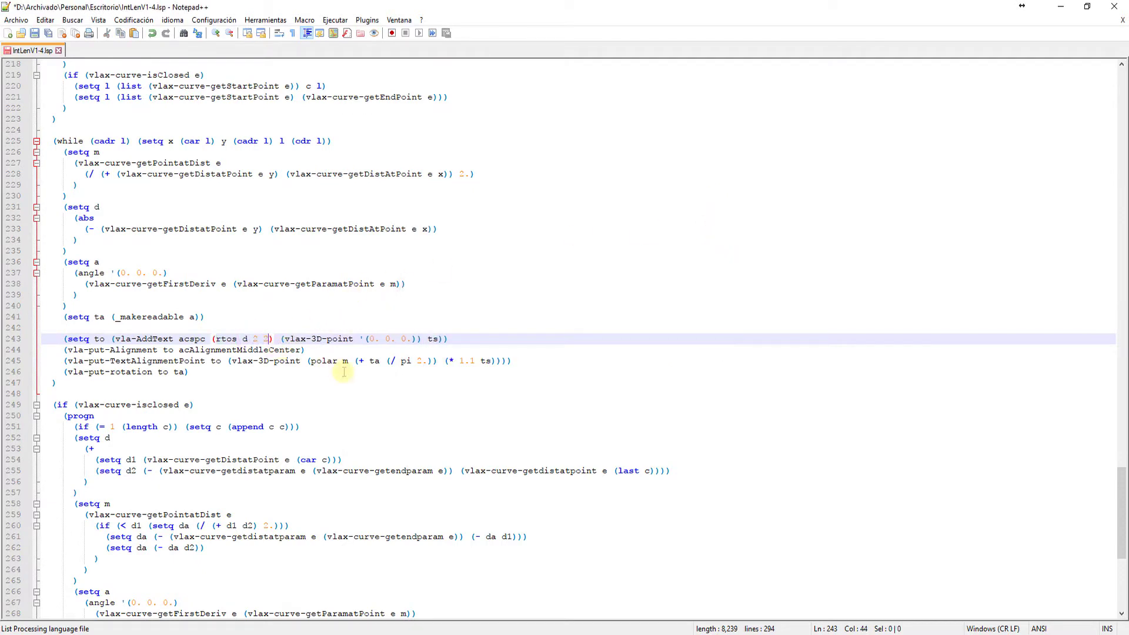
click(344, 372)
Step: Make the line 273 rtos call read (rtos d 2 2) too, then return to AutoCAD
key(ctrl+f)
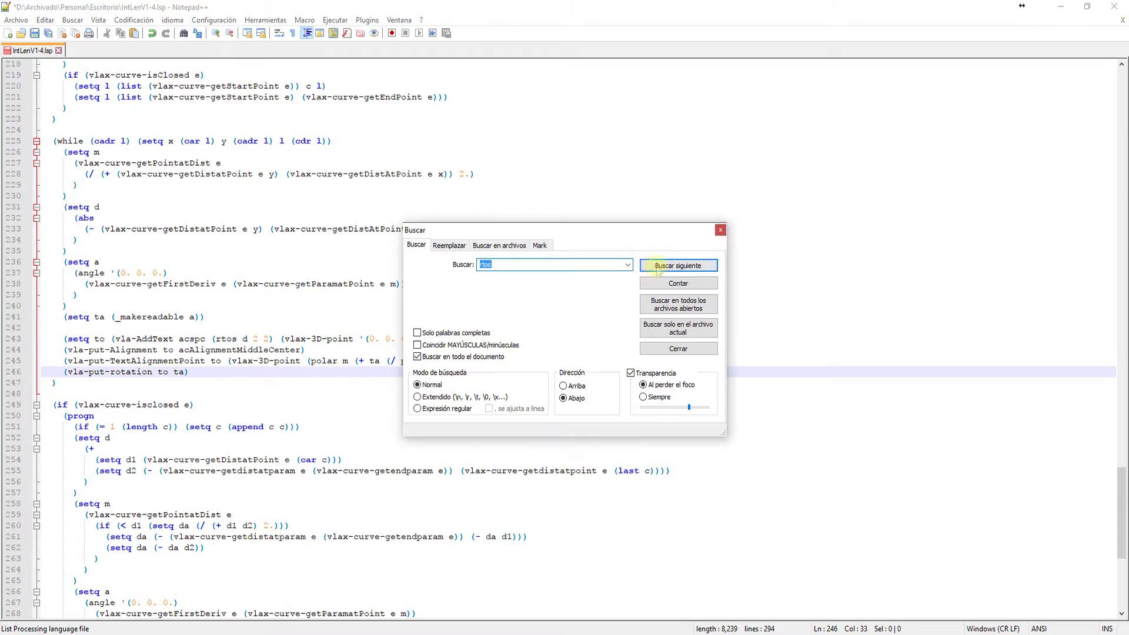
click(678, 266)
click(678, 349)
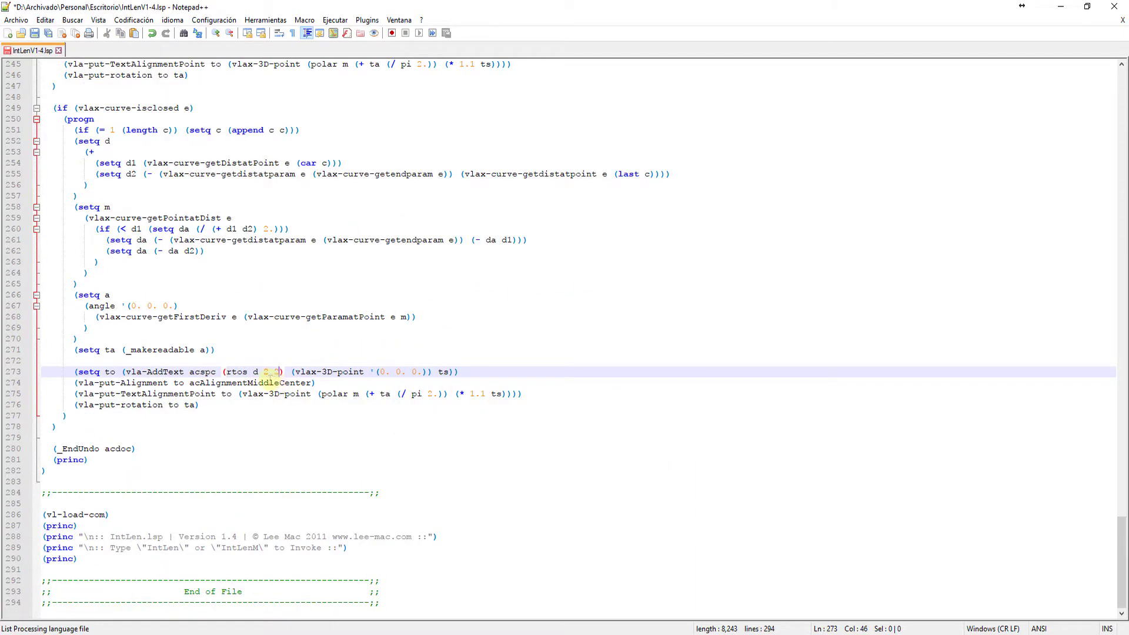
click(279, 386)
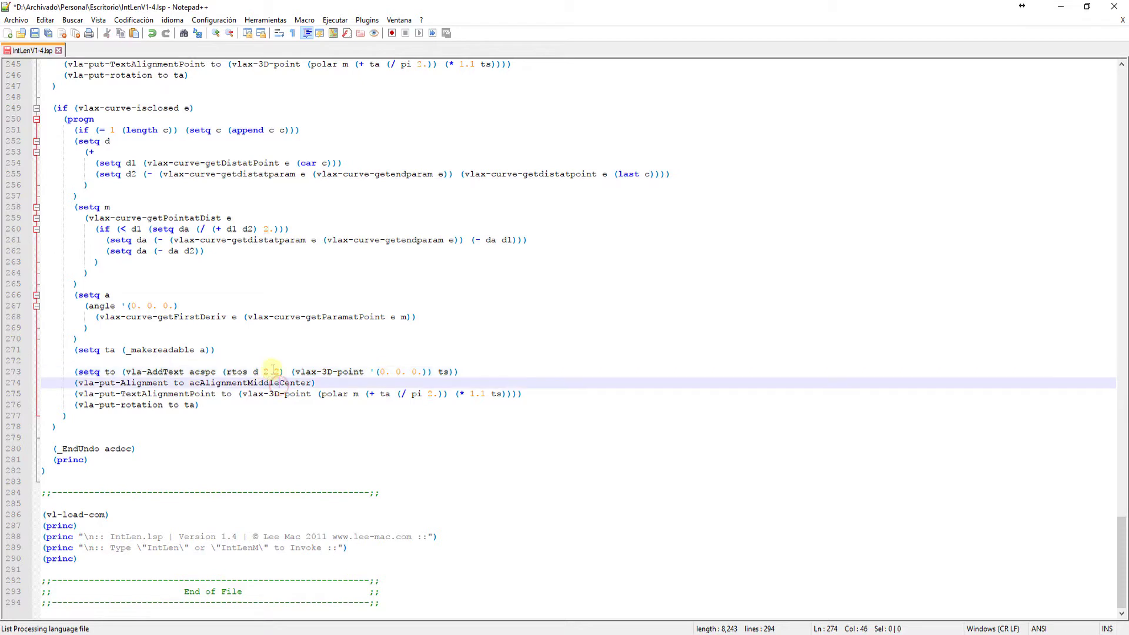
double_click(277, 371)
click(280, 404)
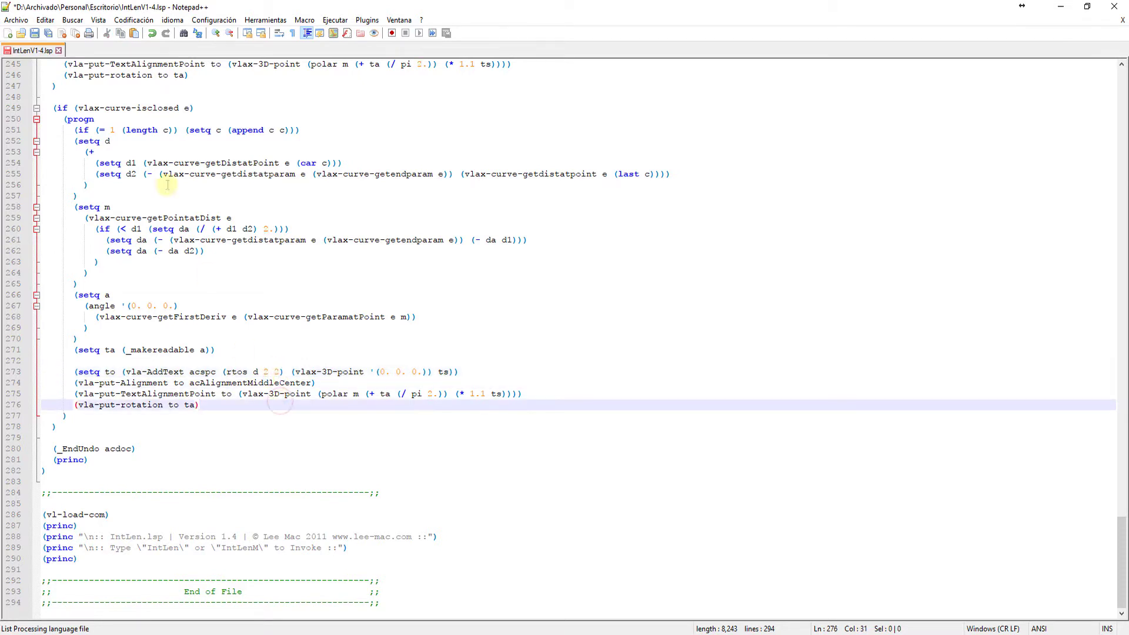
click(1106, 5)
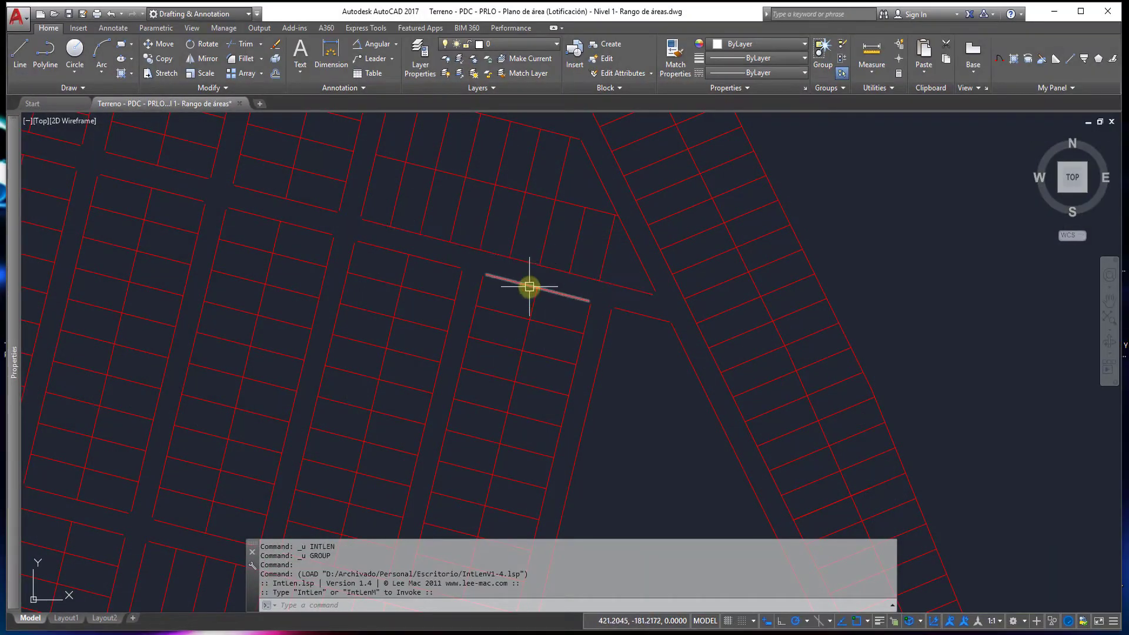
text(i)
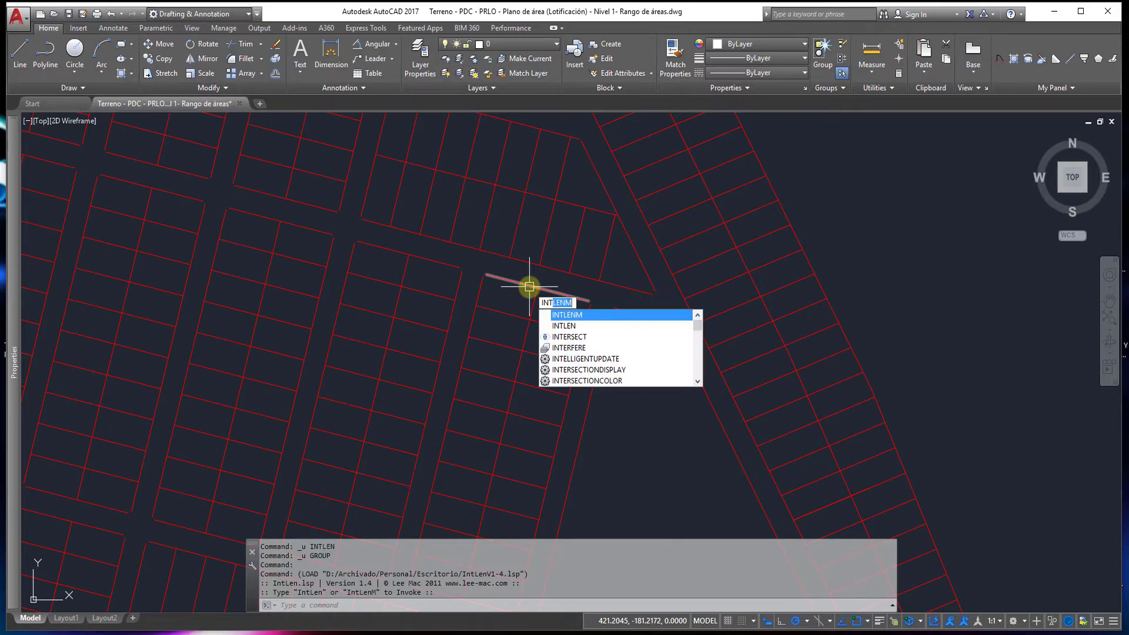
text(len)
key(Return)
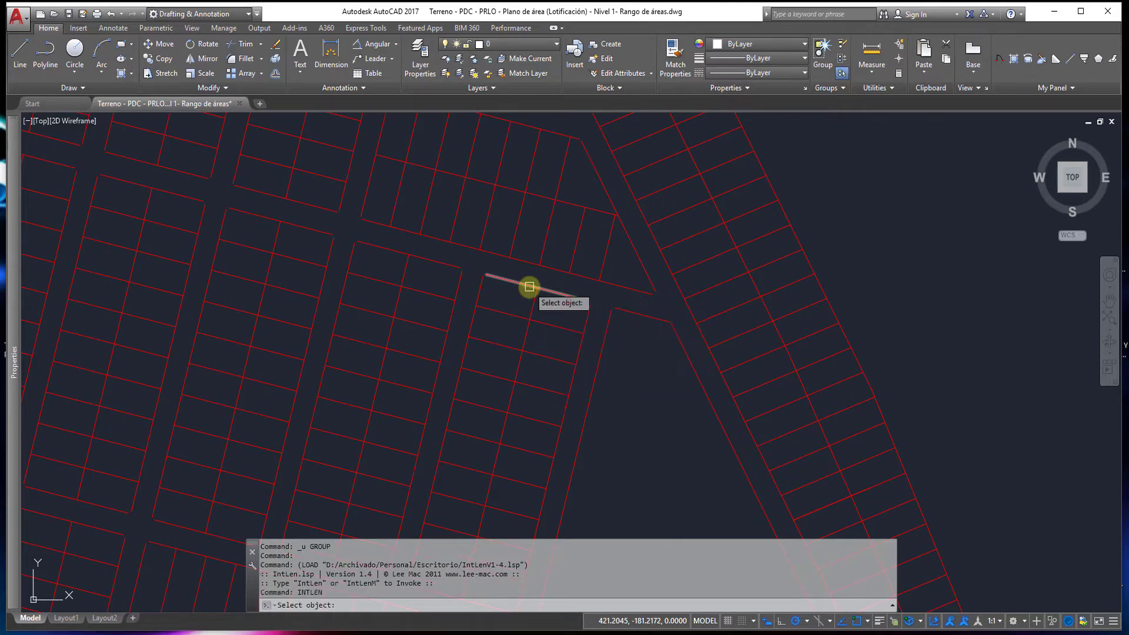
click(536, 321)
scroll(532, 317, up, 4)
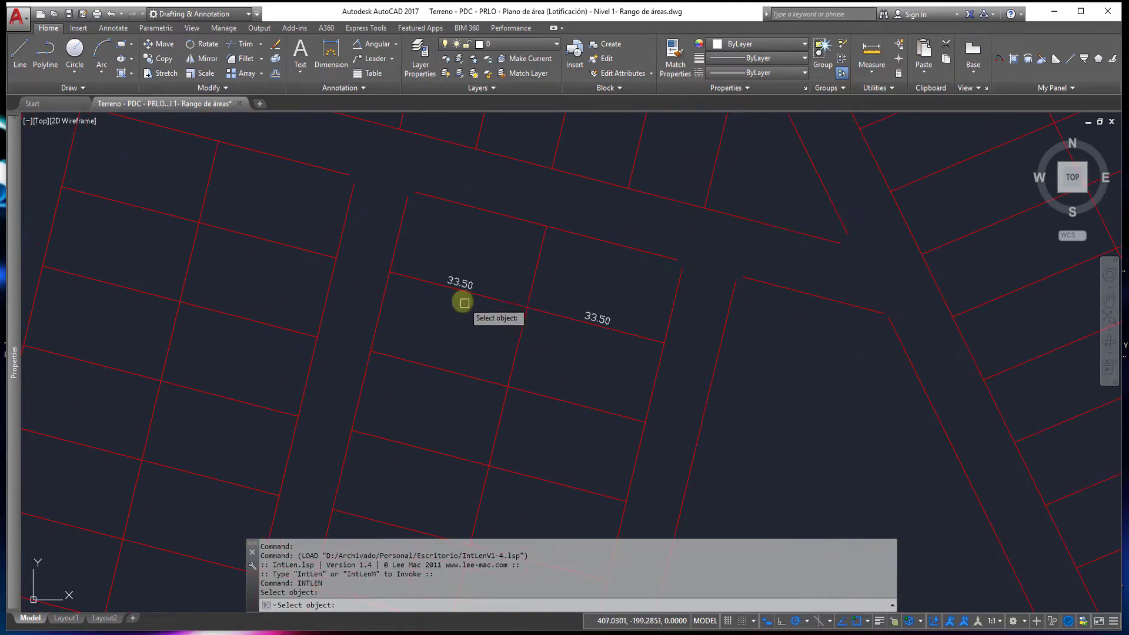
scroll(465, 302, up, 3)
key(Escape)
key(Escape)
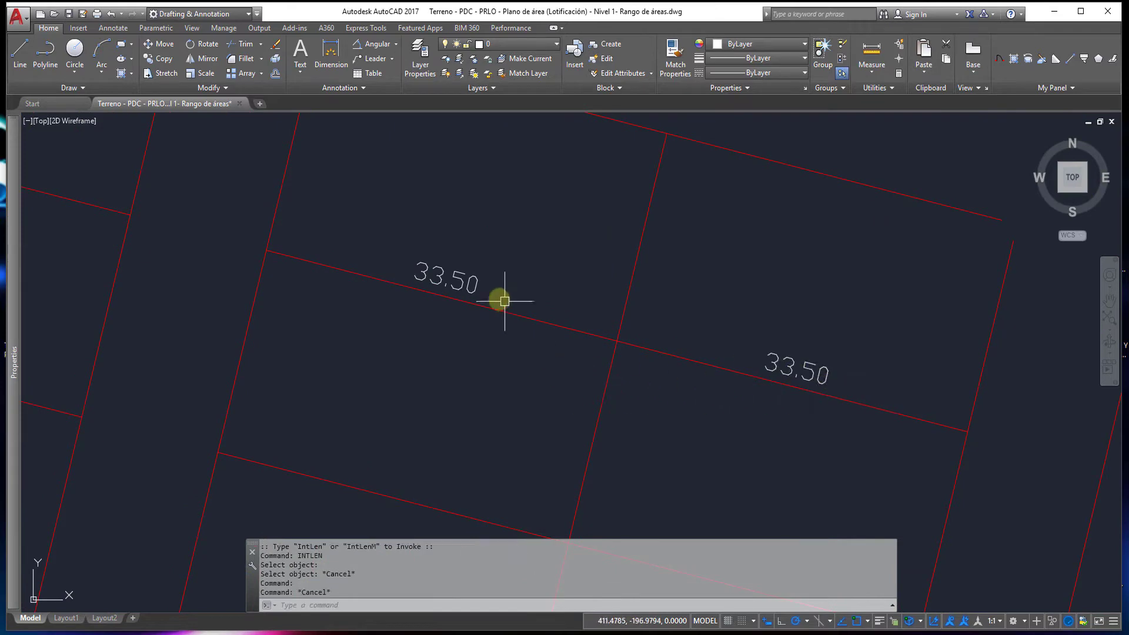
click(464, 283)
key(Delete)
click(769, 360)
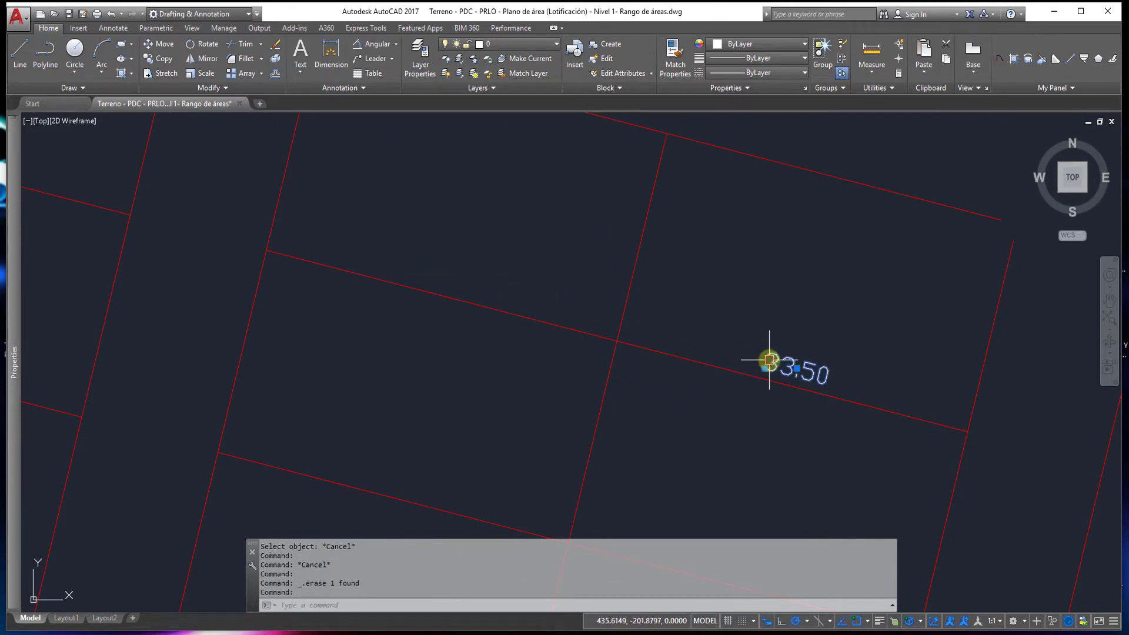
key(Delete)
scroll(764, 365, down, 5)
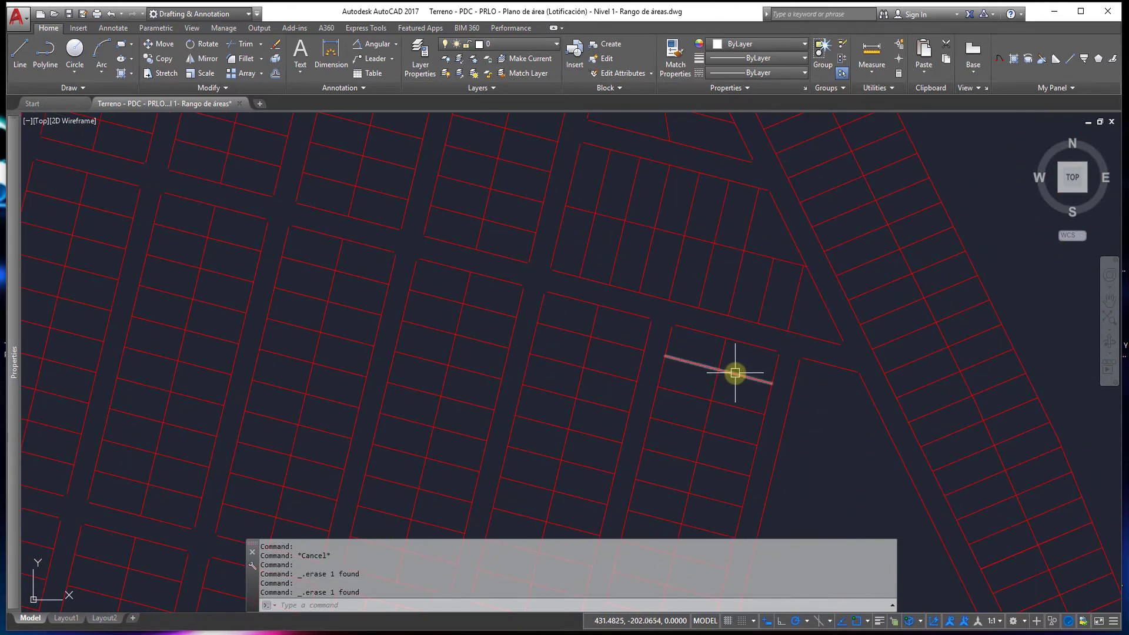
scroll(668, 315, down, 3)
Step: Start INTLENM and try selection windows that catch no lot edges
scroll(663, 285, up, 3)
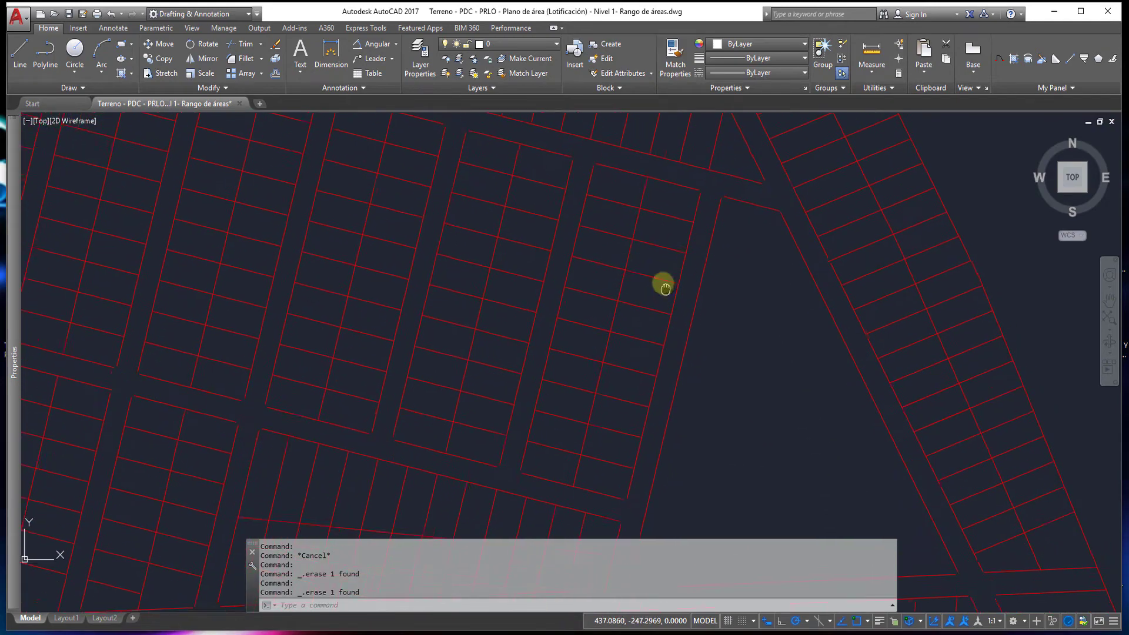
text(int)
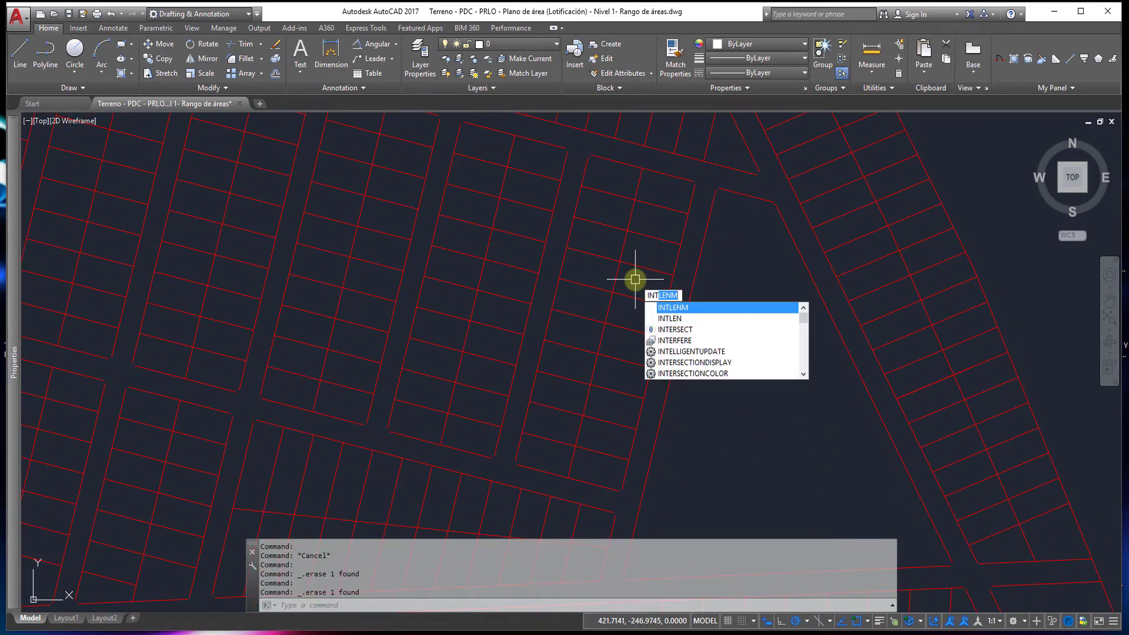
key(Return)
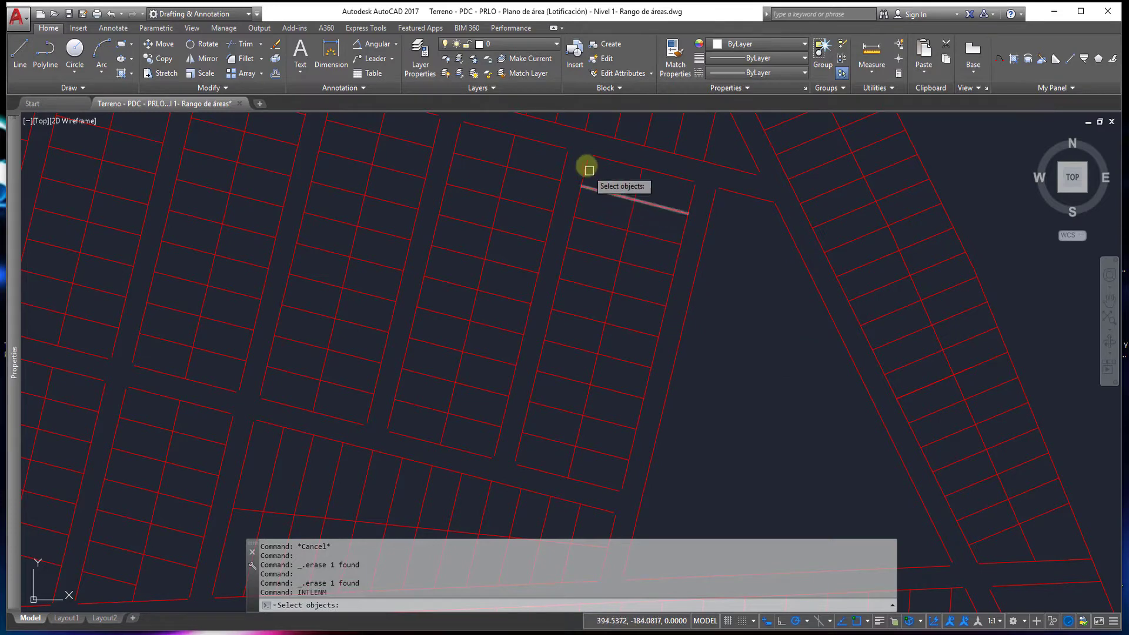
click(585, 141)
click(587, 149)
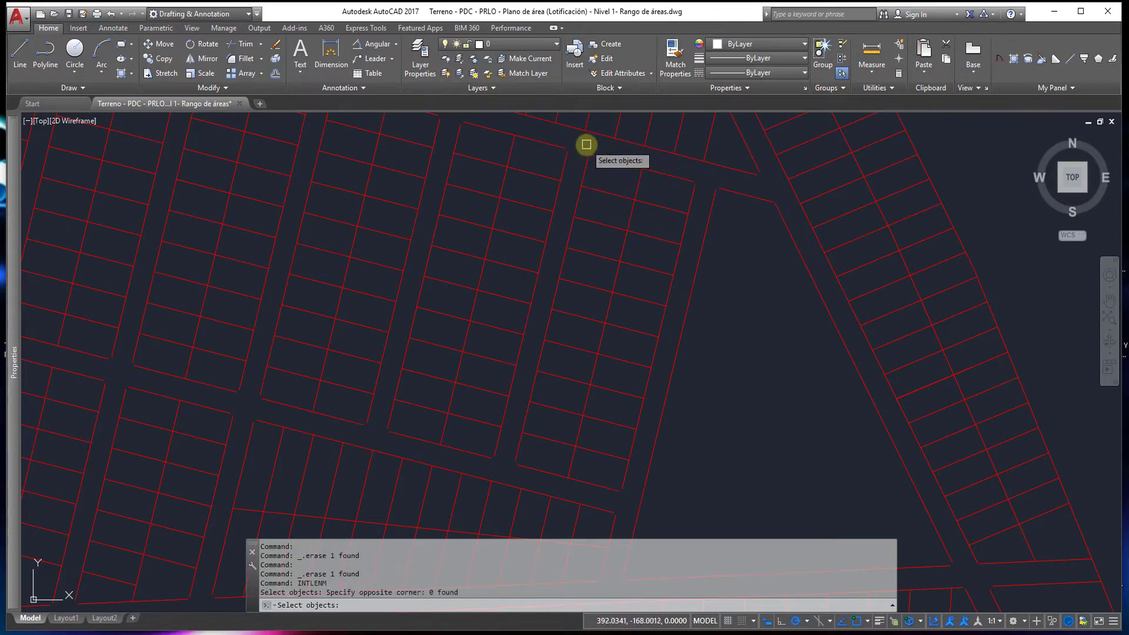
click(586, 145)
text(cp)
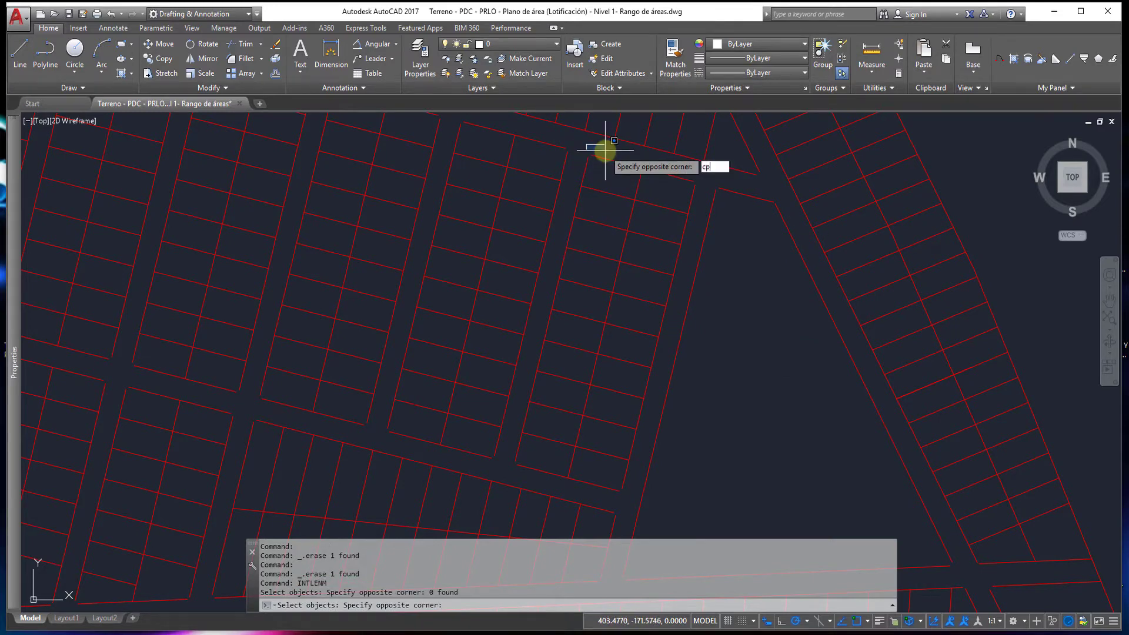
key(Return)
click(599, 150)
text(w)
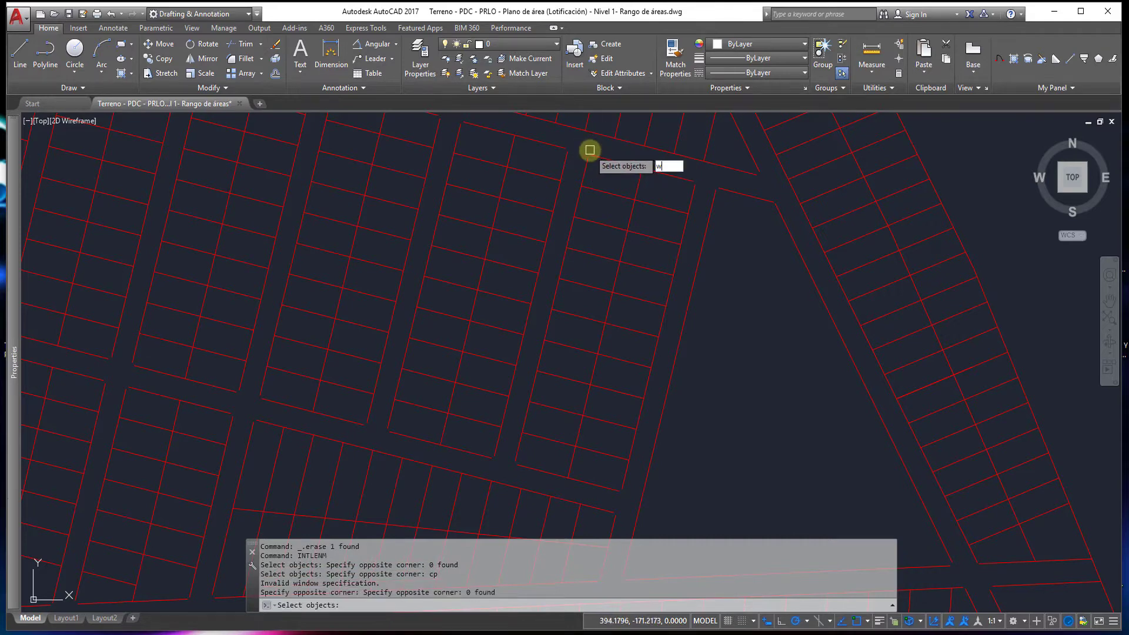
Step: Window-polygon select the 14-edge lot block so its edges get length labels
key(Return)
click(582, 150)
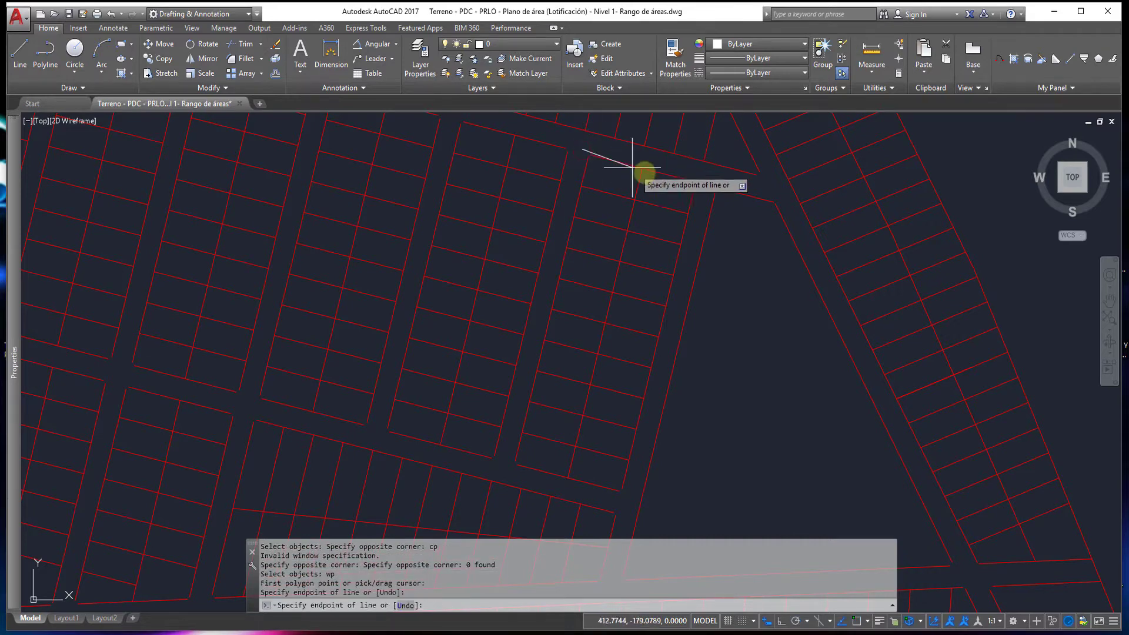
click(712, 178)
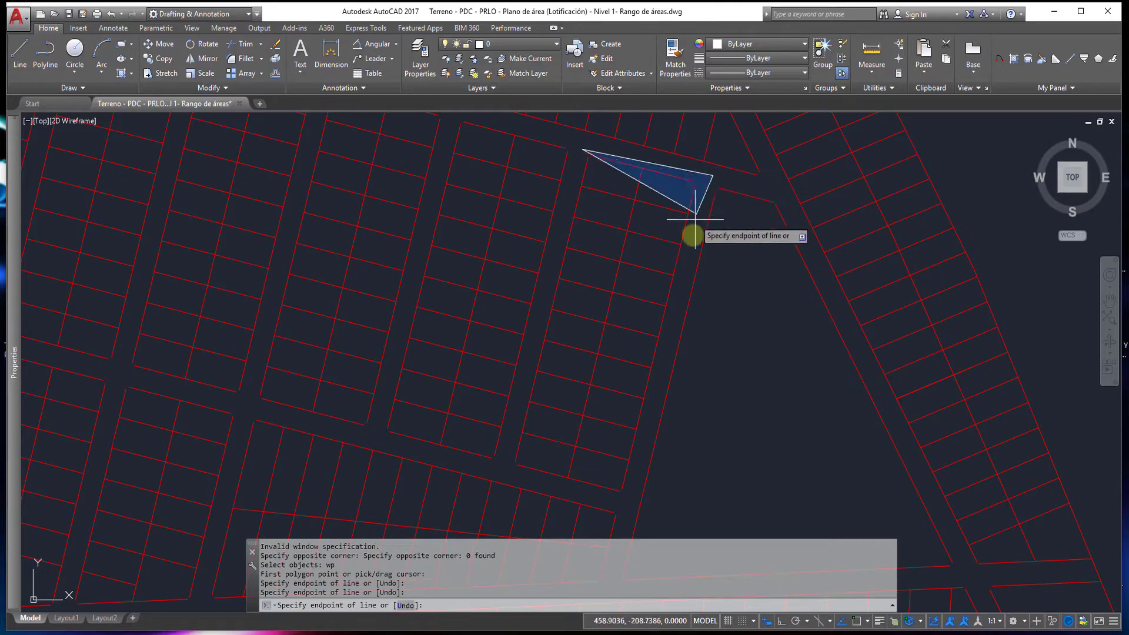
click(627, 500)
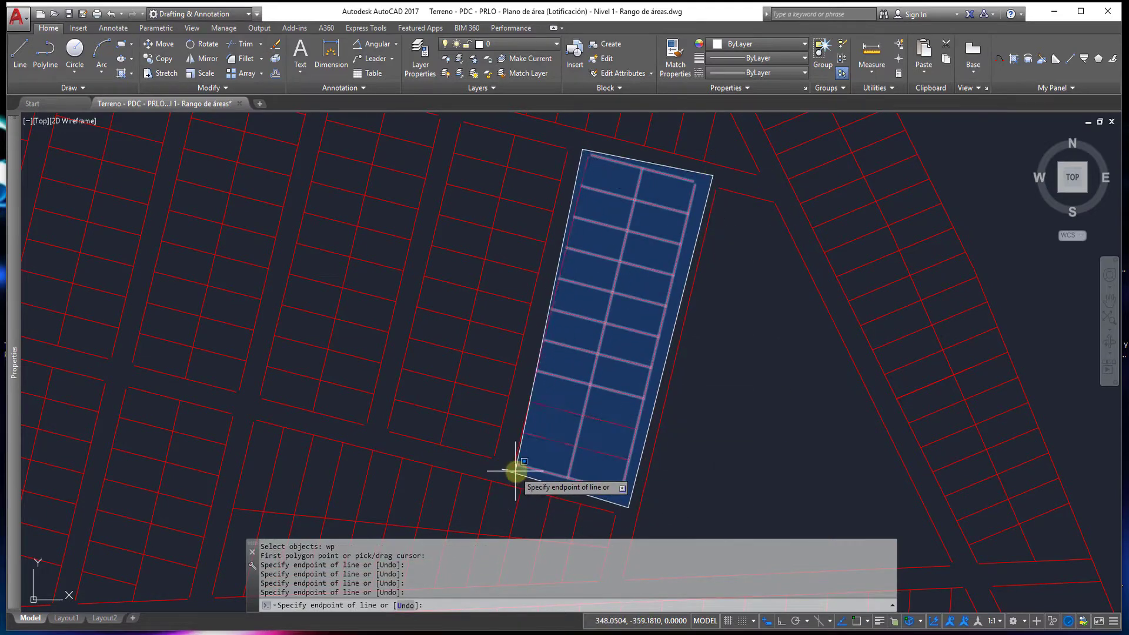
key(Return)
key(Return)
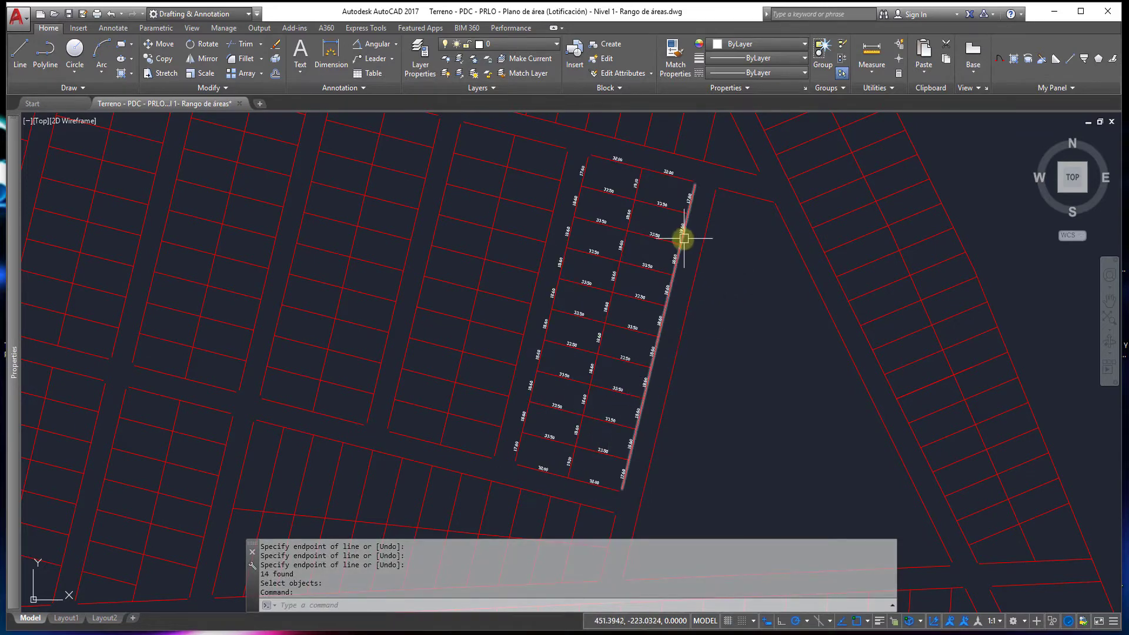
Step: Window-select the lower subdivision lots, clear them, and bring up object isolation options
scroll(682, 238, down, 2)
scroll(687, 244, down, 4)
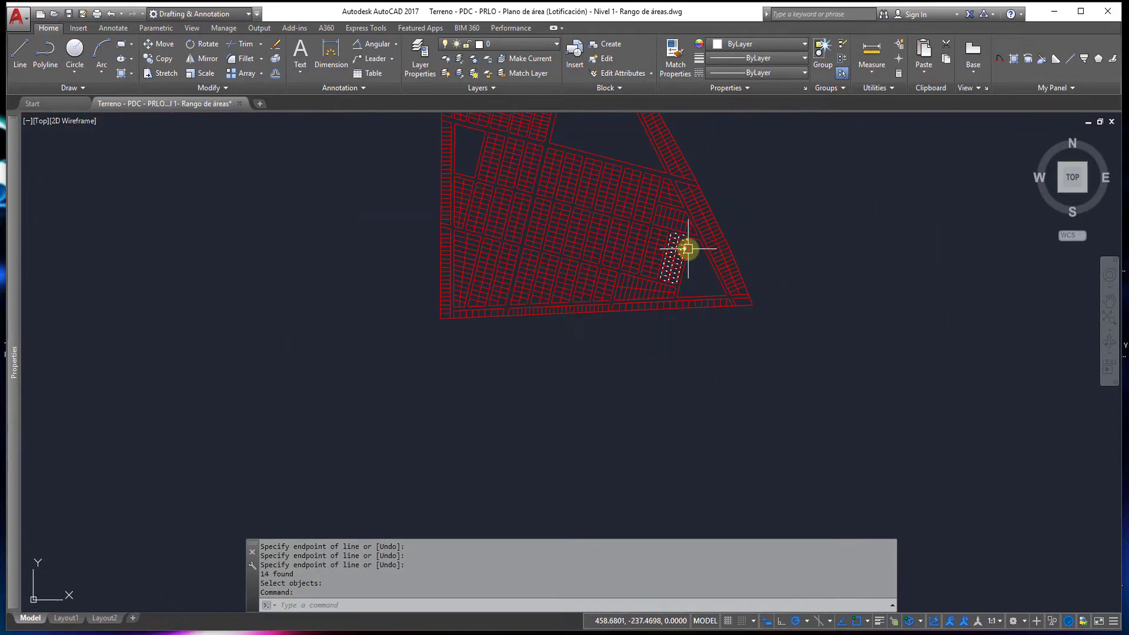
click(392, 230)
click(903, 382)
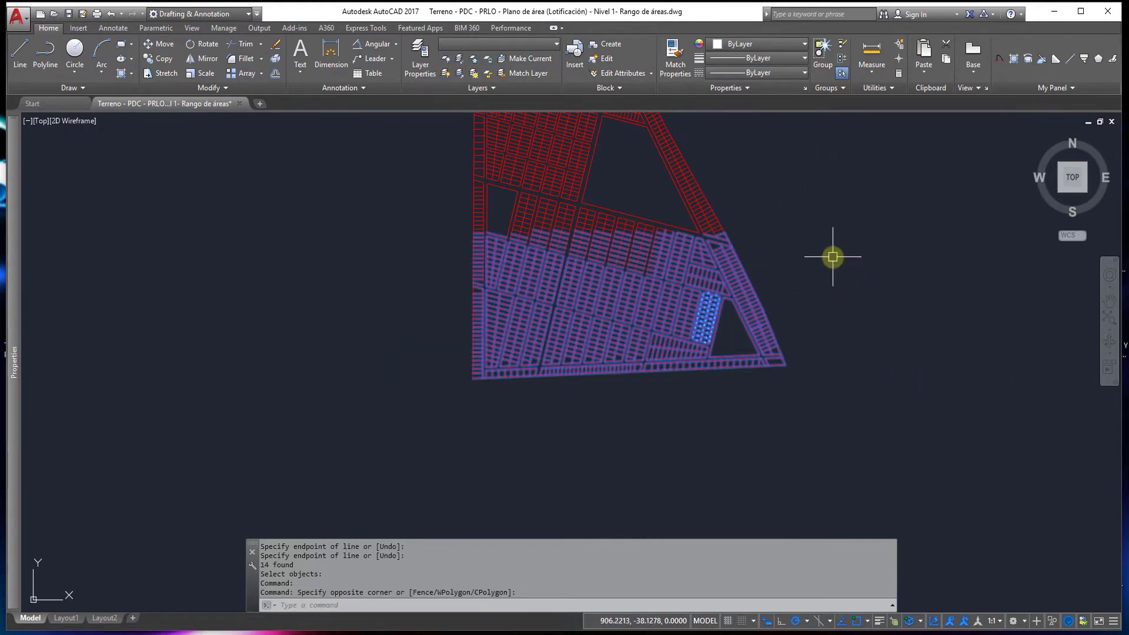
key(Escape)
scroll(711, 307, up, 5)
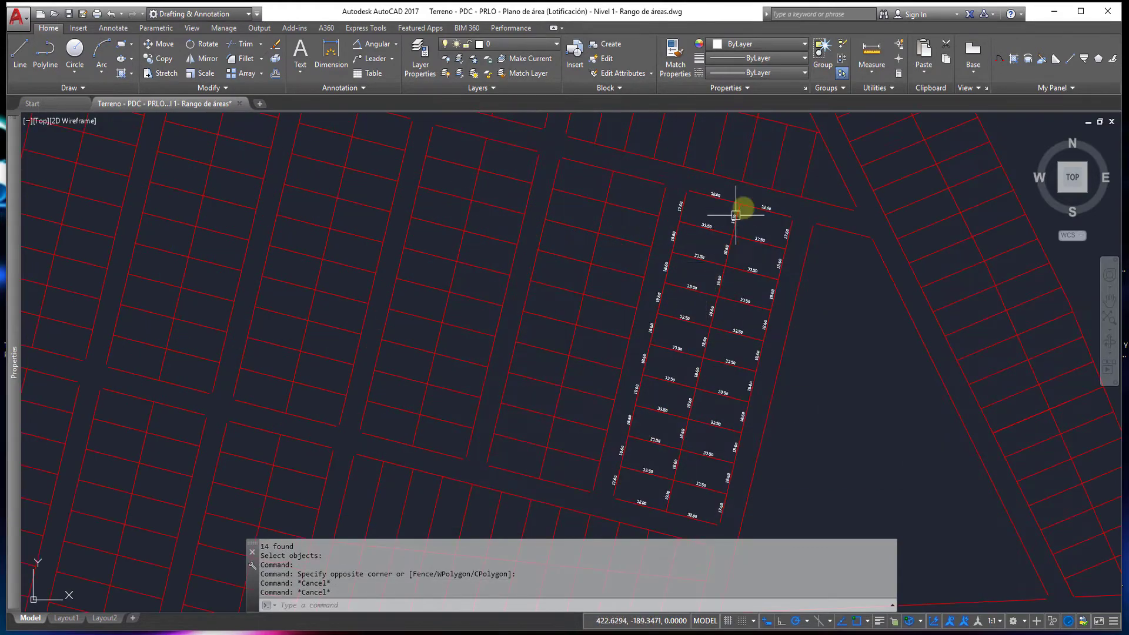
key(Escape)
right_click(766, 207)
mouse_move(797, 293)
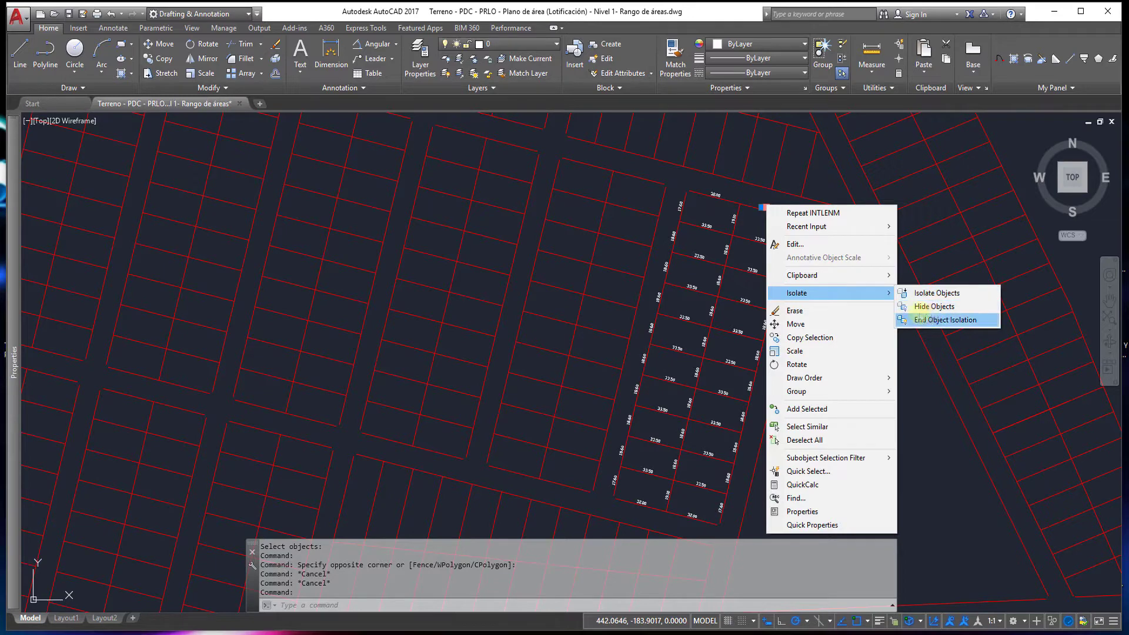
Step: Use QSELECT with Object type Text and Operator Select All to select the 52 labels
key(Escape)
key(Escape)
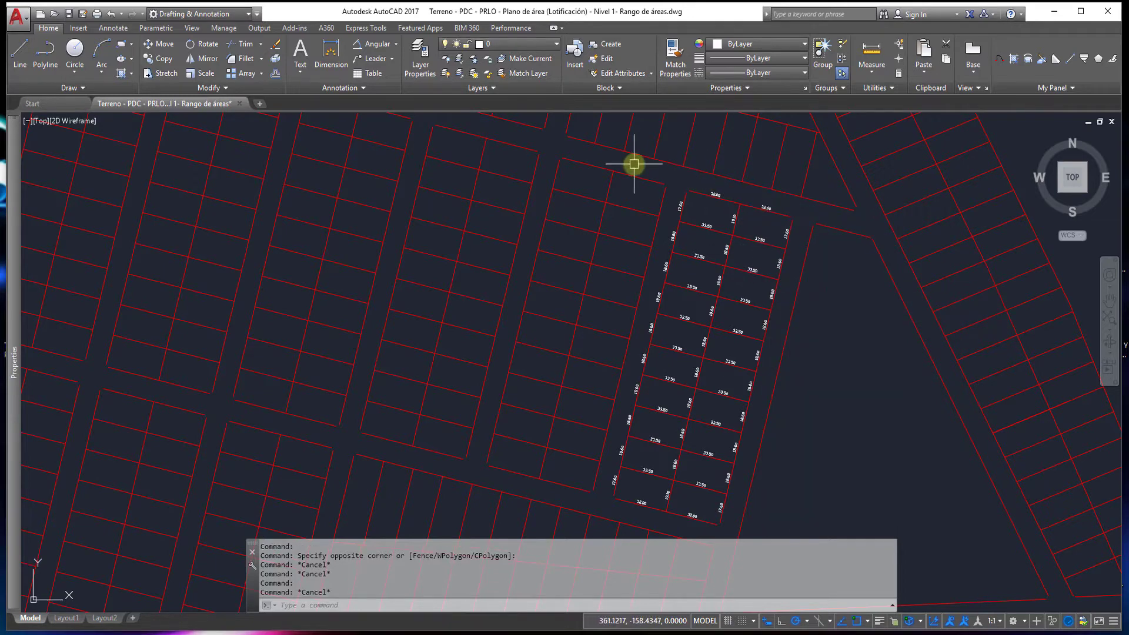
text(qs)
key(Return)
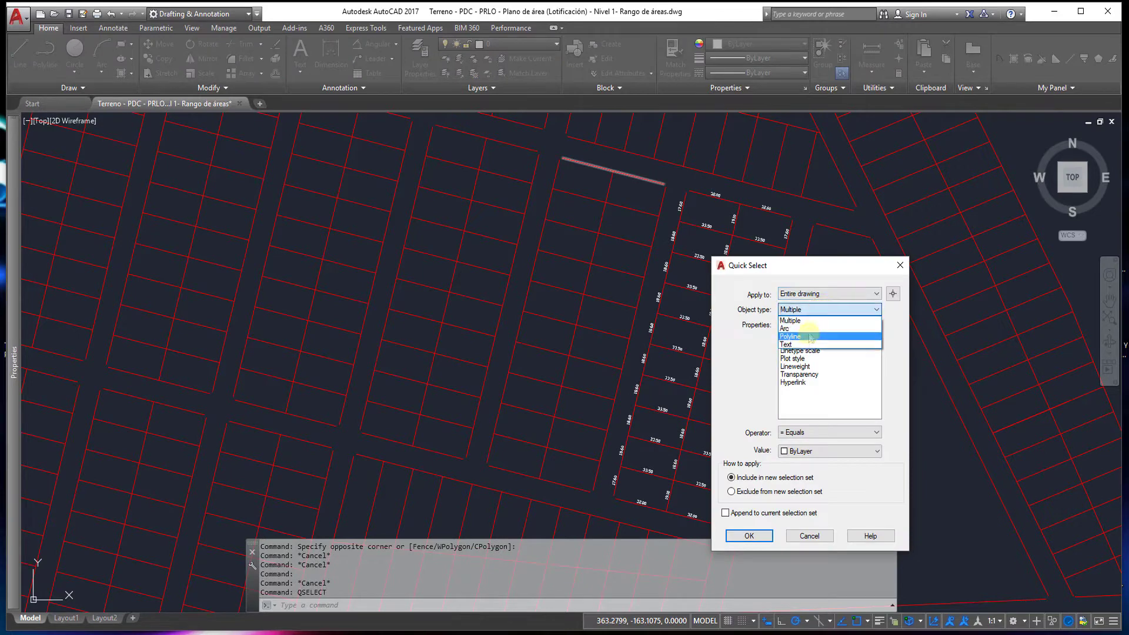
click(816, 304)
click(821, 312)
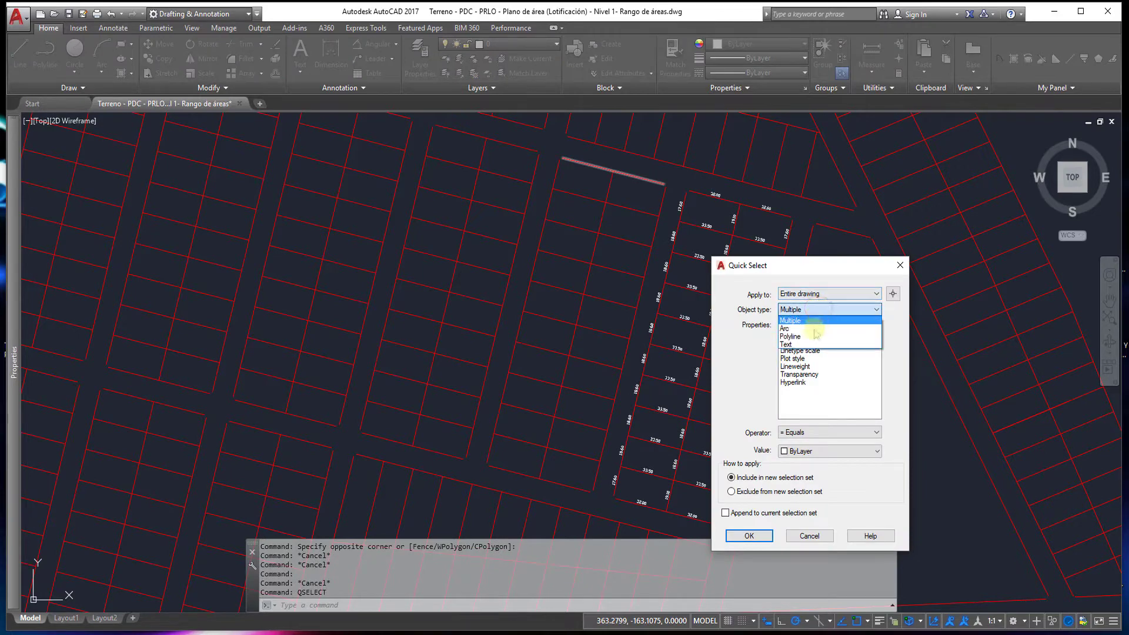
click(812, 337)
click(829, 432)
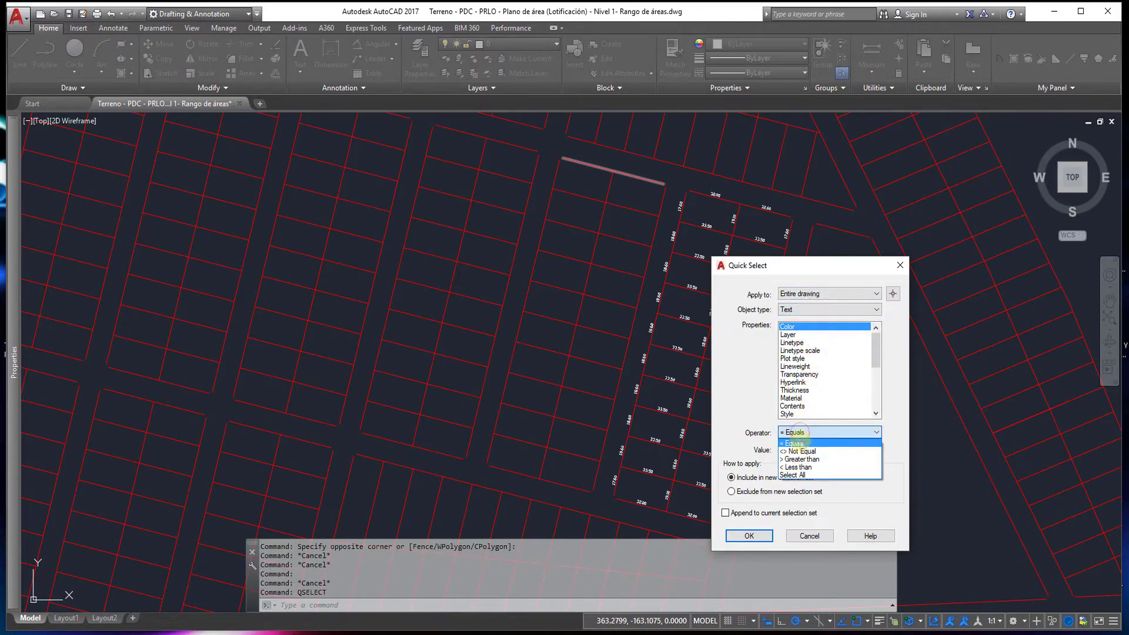
click(797, 481)
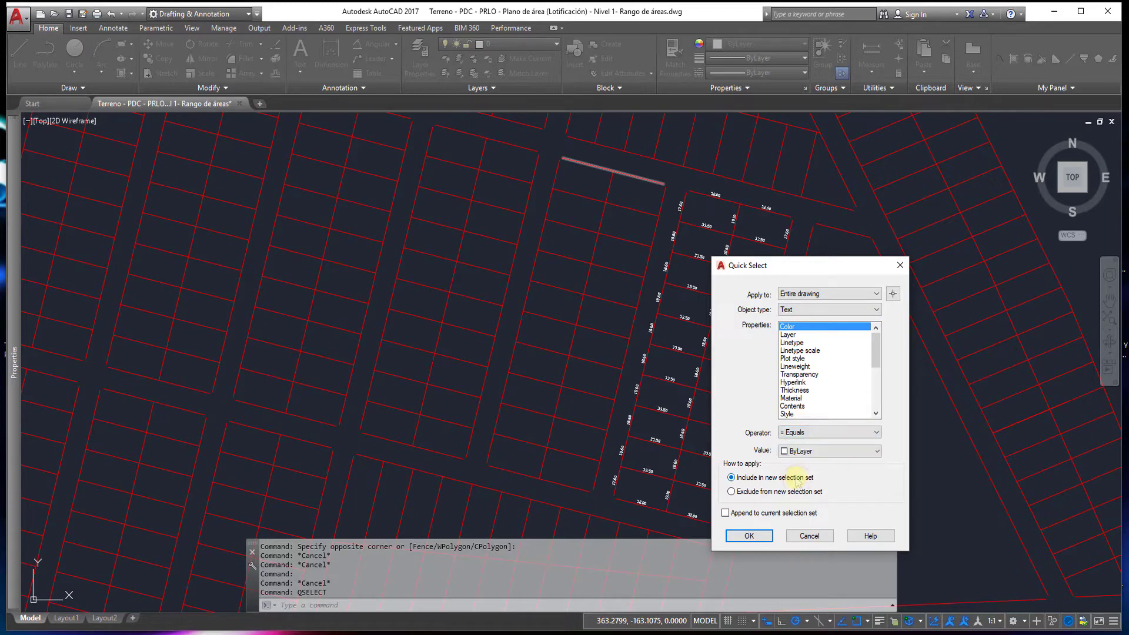
click(803, 433)
click(800, 477)
click(749, 535)
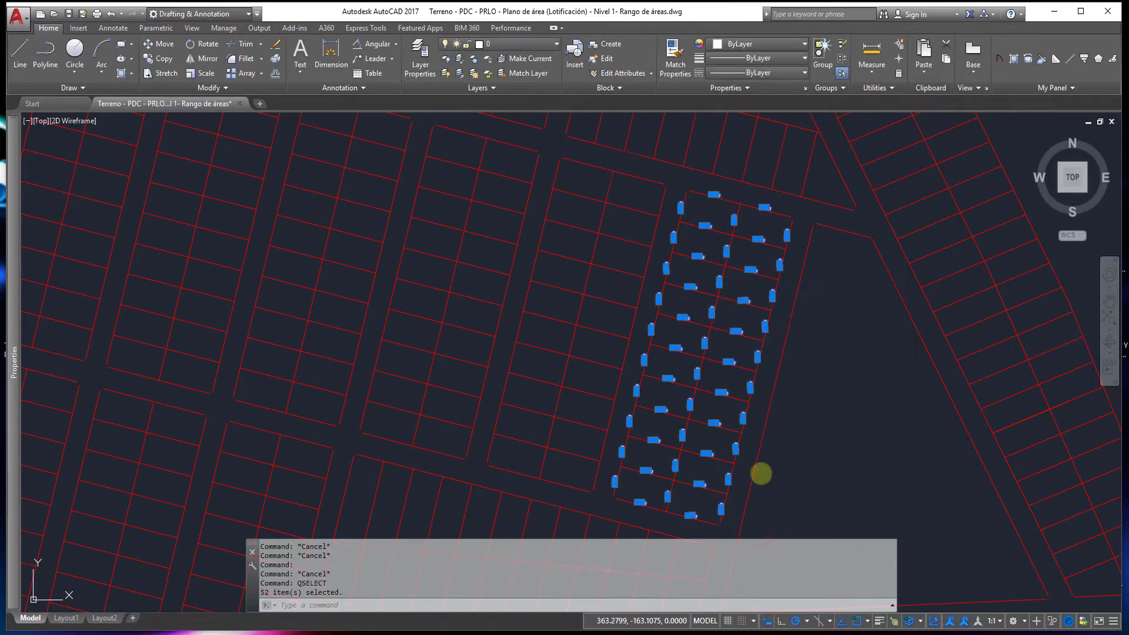
Step: Erase the 52 selected trial length labels
key(Delete)
scroll(782, 385, down, 5)
scroll(741, 353, down, 2)
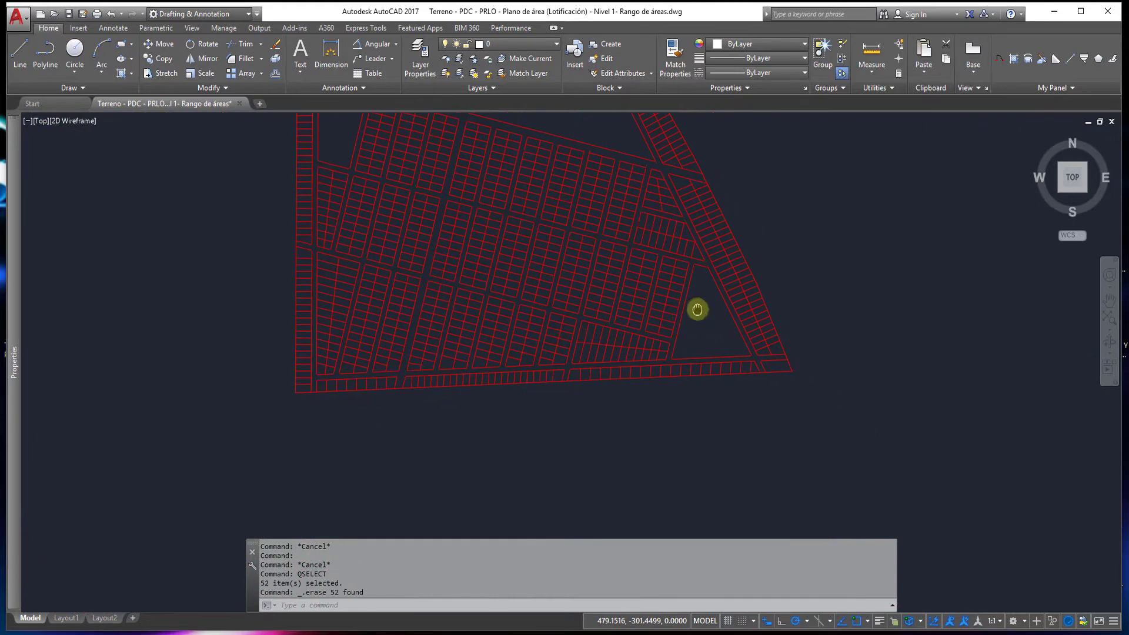
scroll(700, 323, down, 2)
scroll(718, 382, down, 1)
text(IN)
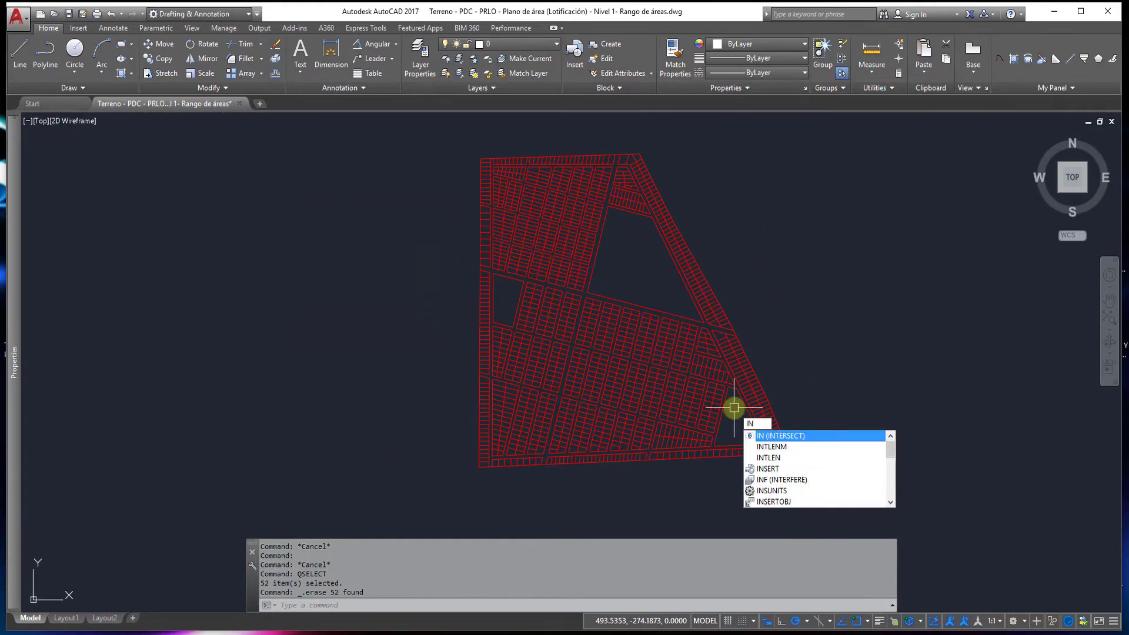
Step: Run INTLENM on a crossing window over the whole subdivision to label all 991 polylines
key(Down)
key(Return)
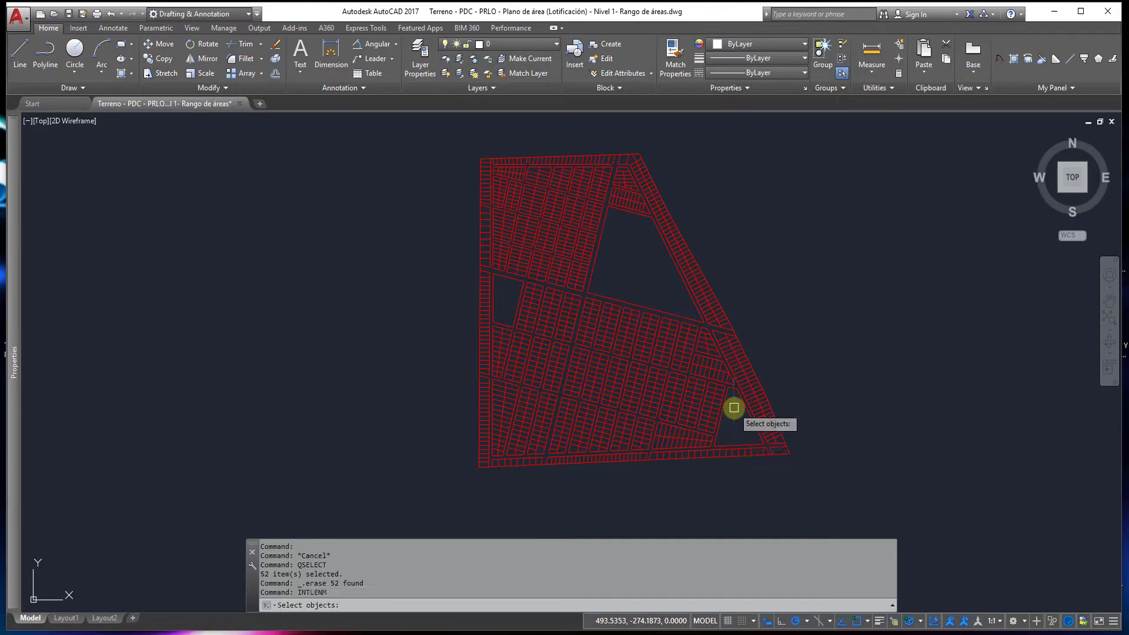
click(809, 469)
click(439, 135)
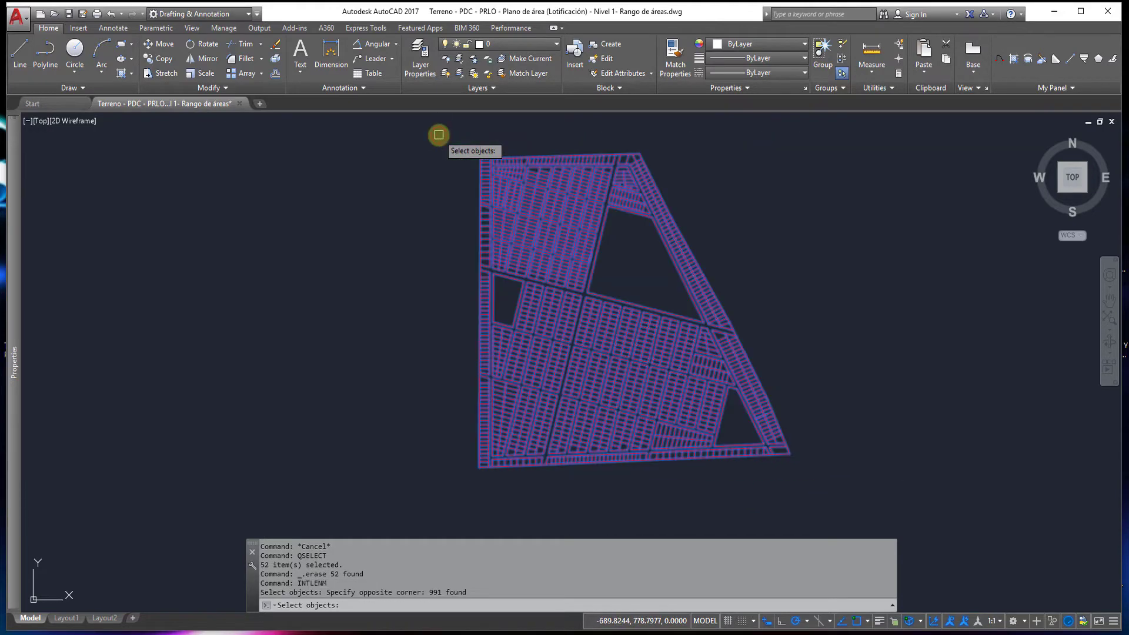
key(Return)
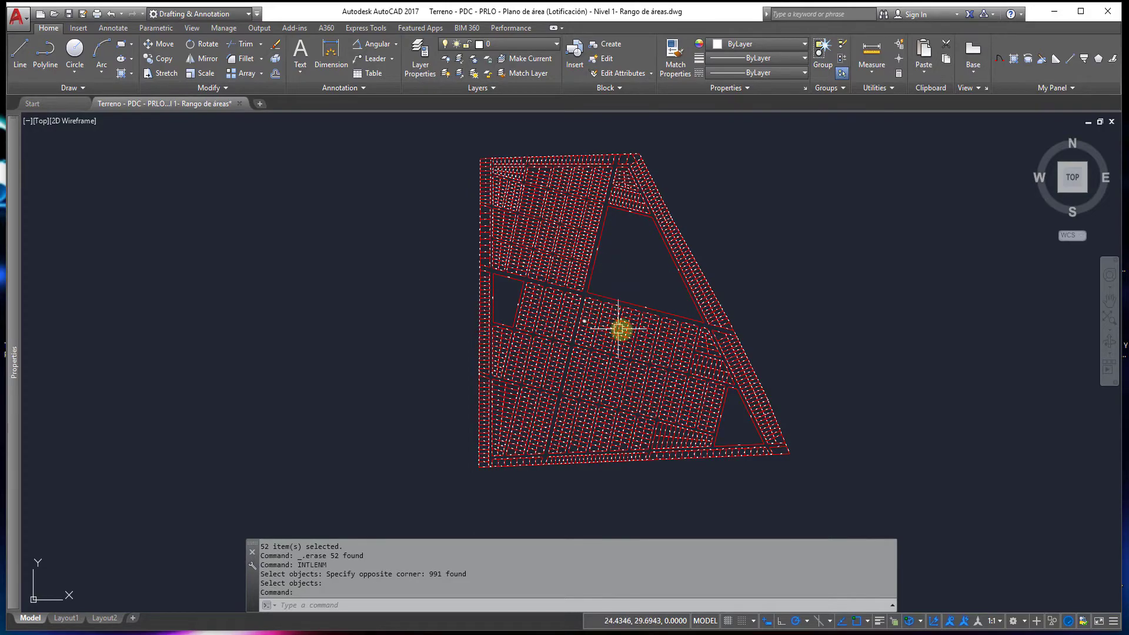
Step: Zoom and pan across the lots to check the new two-decimal length labels
scroll(582, 202, up, 3)
scroll(584, 195, up, 3)
scroll(591, 208, up, 2)
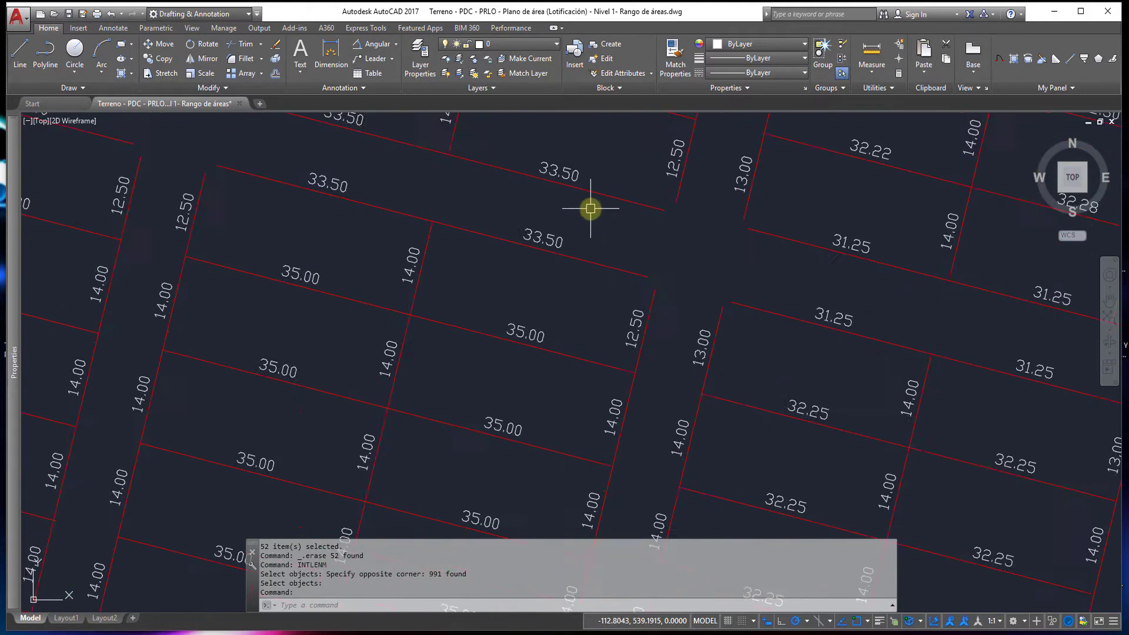
scroll(564, 189, up, 2)
scroll(529, 161, down, 2)
scroll(535, 177, down, 3)
scroll(536, 181, down, 2)
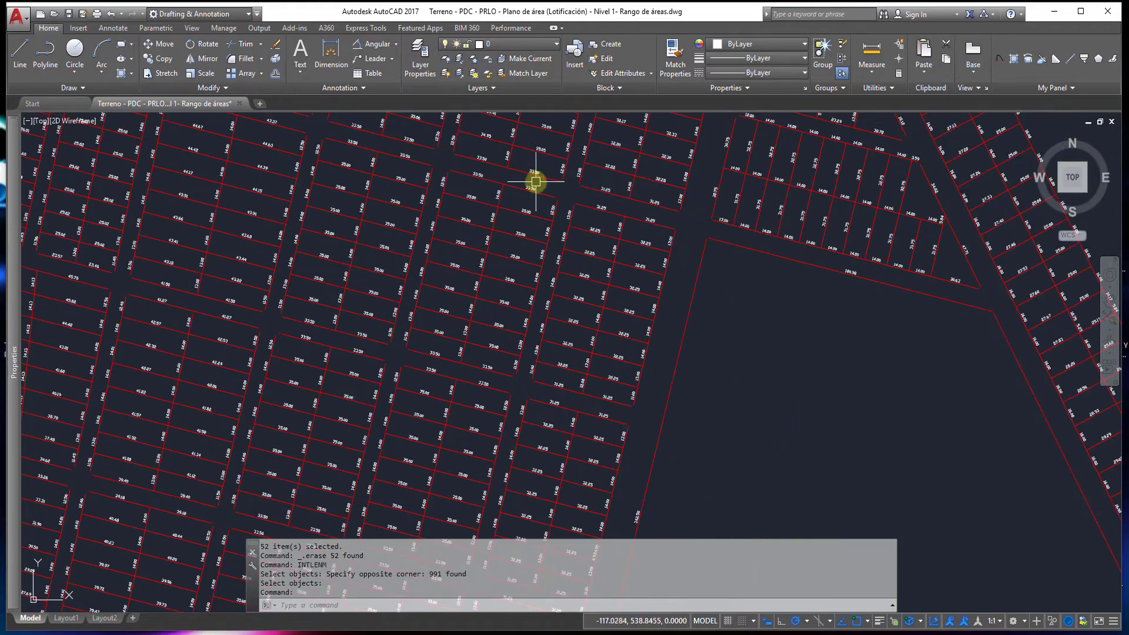
scroll(583, 271, down, 3)
middle_drag(646, 302, 551, 179)
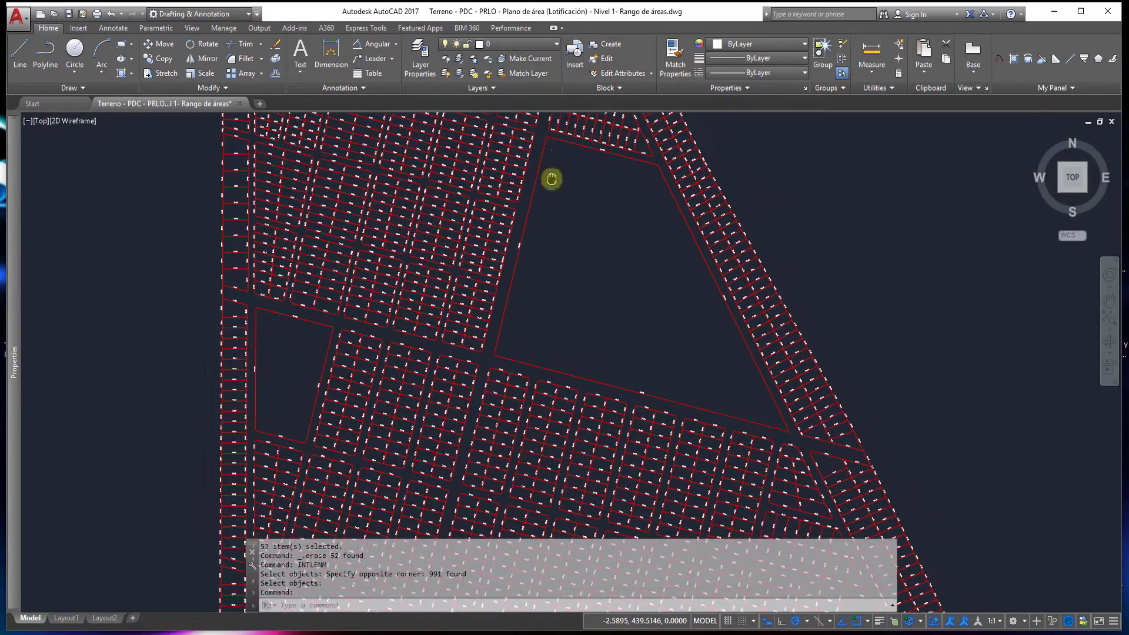
middle_drag(640, 282, 521, 150)
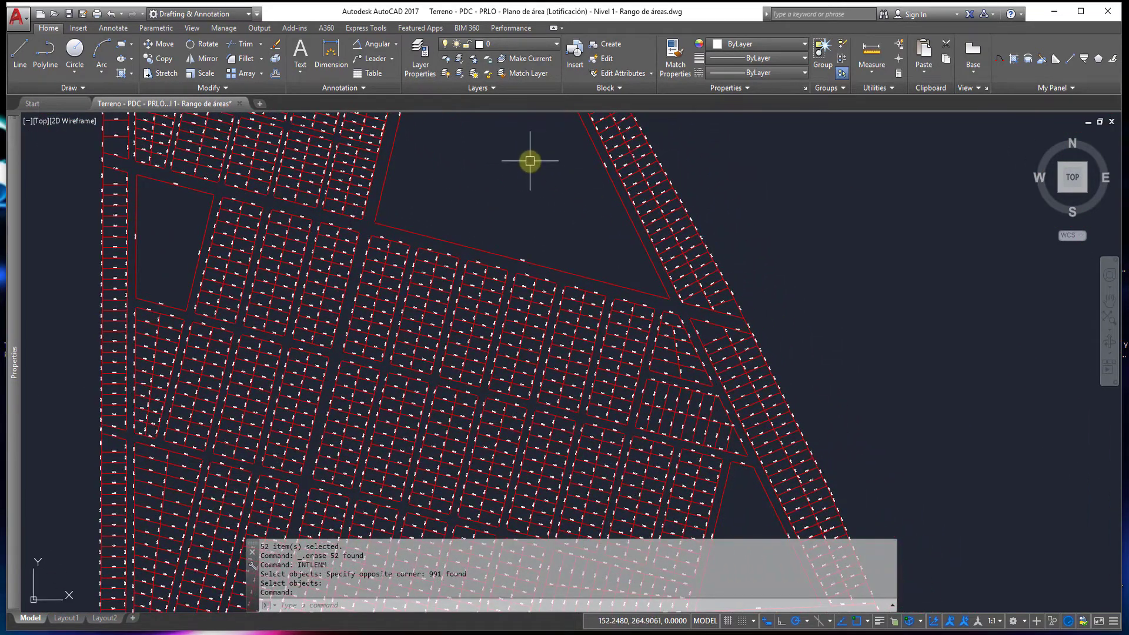
scroll(510, 161, down, 3)
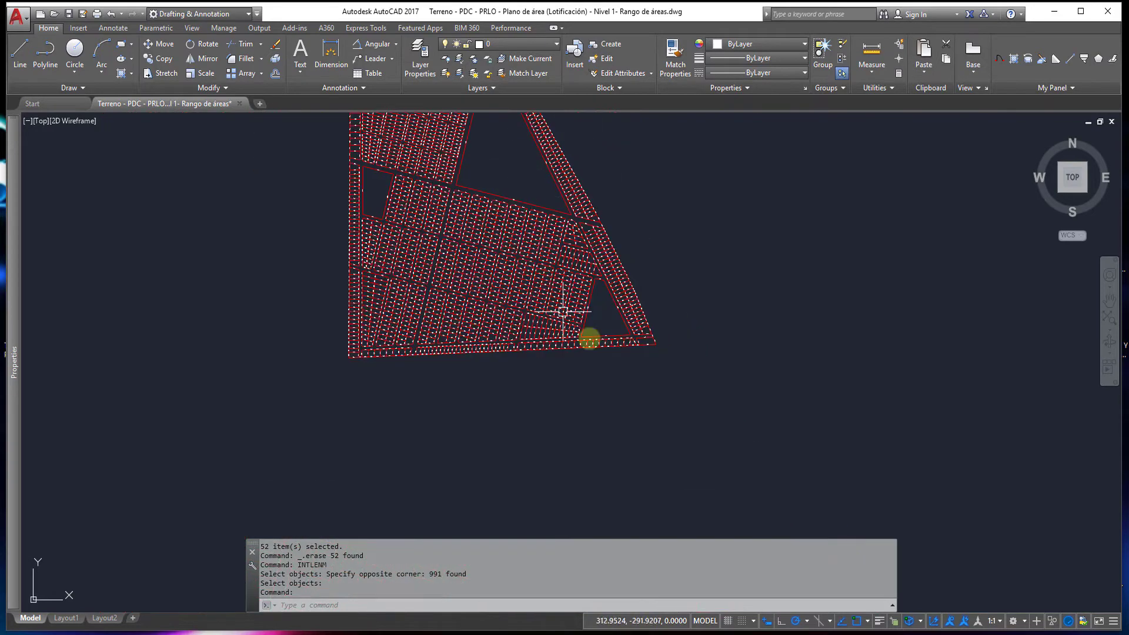
scroll(590, 305, up, 6)
middle_drag(495, 257, 574, 353)
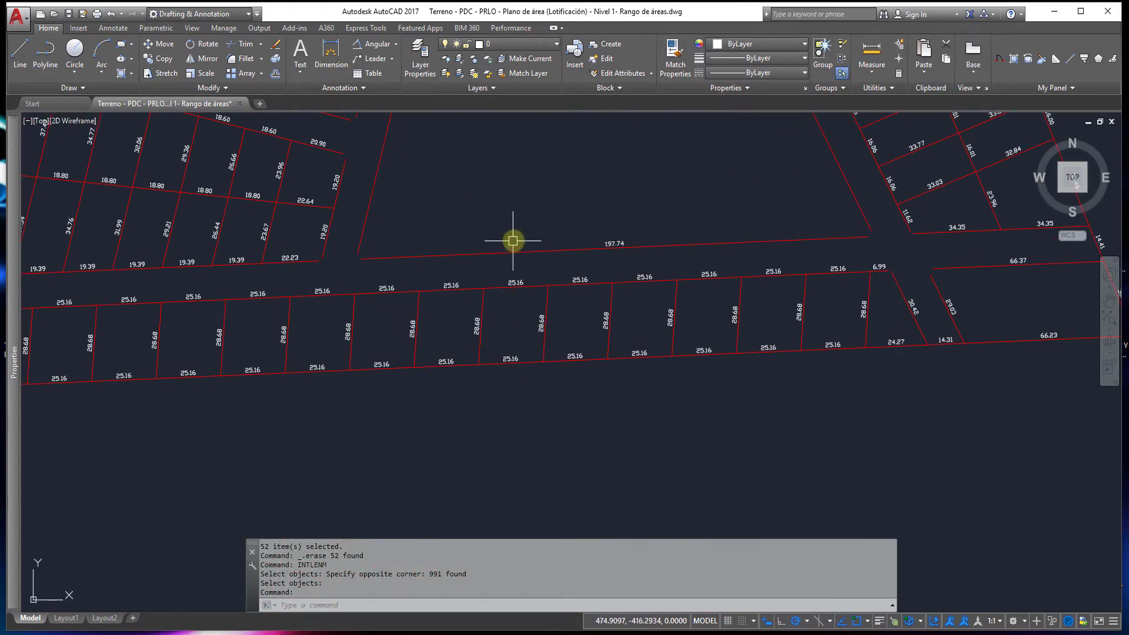
scroll(513, 241, up, 2)
scroll(512, 239, down, 2)
scroll(511, 240, down, 5)
scroll(508, 240, down, 2)
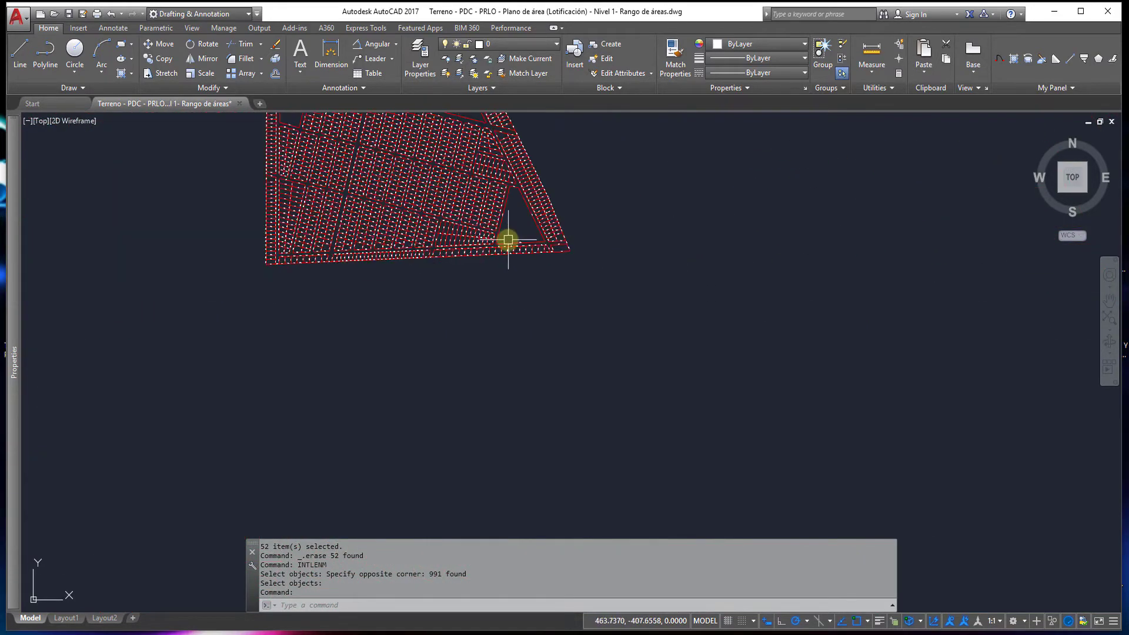
middle_drag(508, 240, 648, 437)
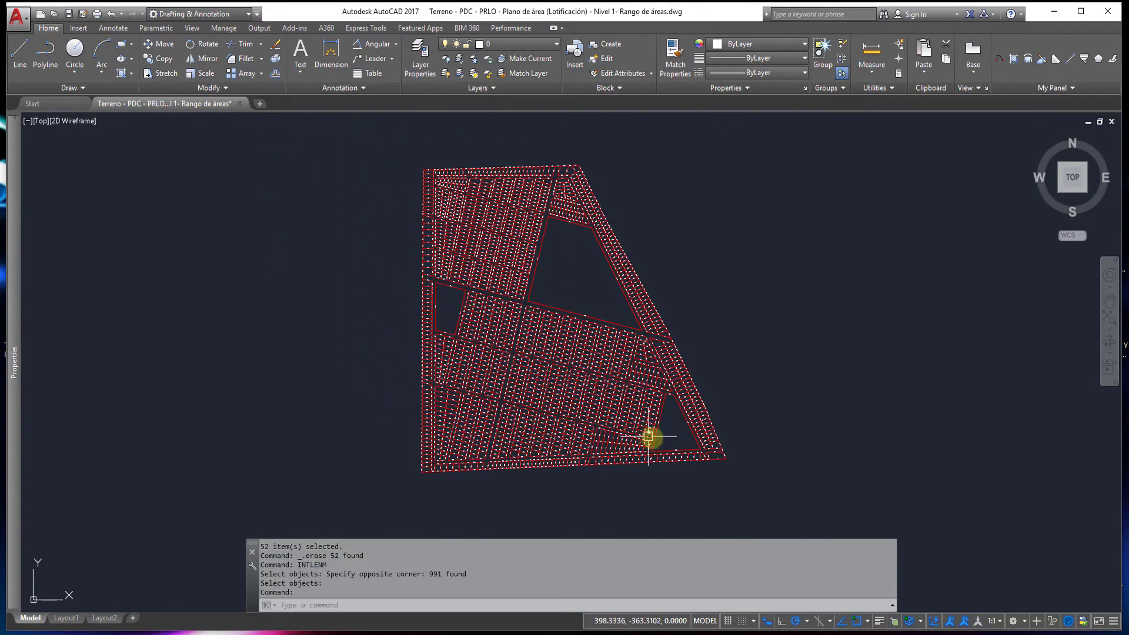
click(764, 495)
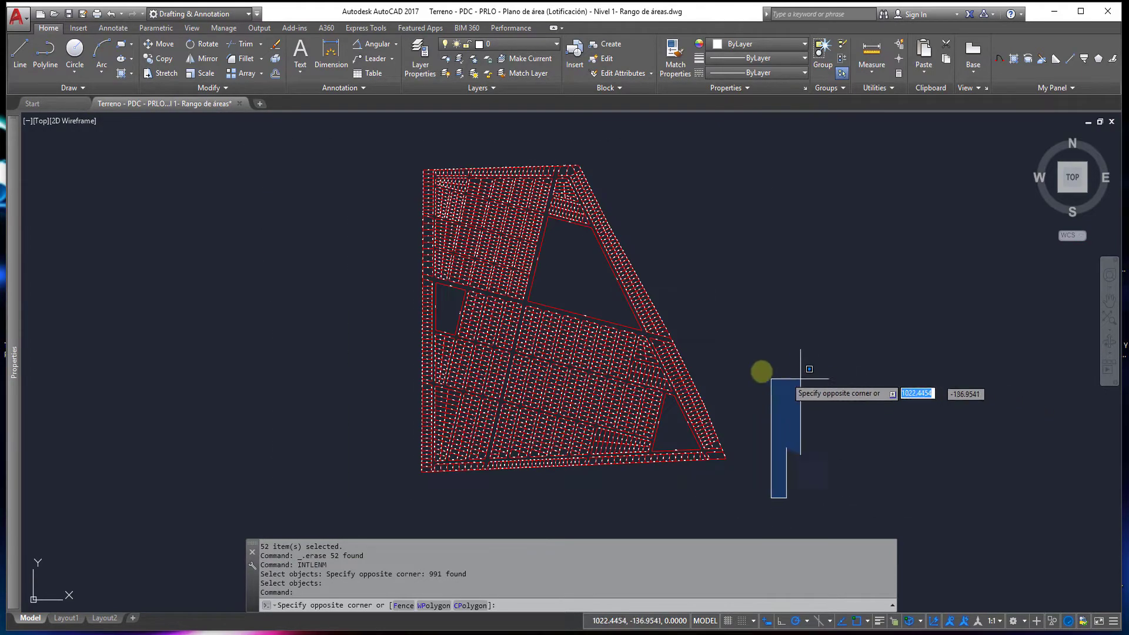
Step: Select the entire drawing and put all its linework on the Lotes layer
key(Escape)
scroll(504, 247, up, 5)
scroll(525, 244, up, 4)
scroll(468, 229, up, 1)
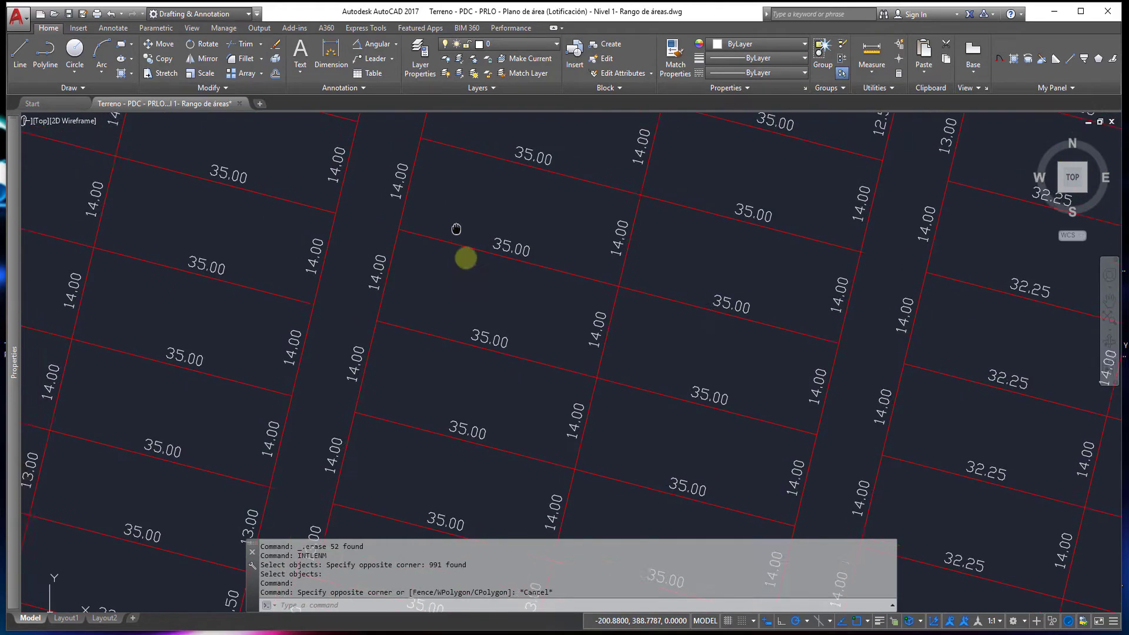
middle_drag(456, 229, 454, 361)
scroll(469, 255, down, 3)
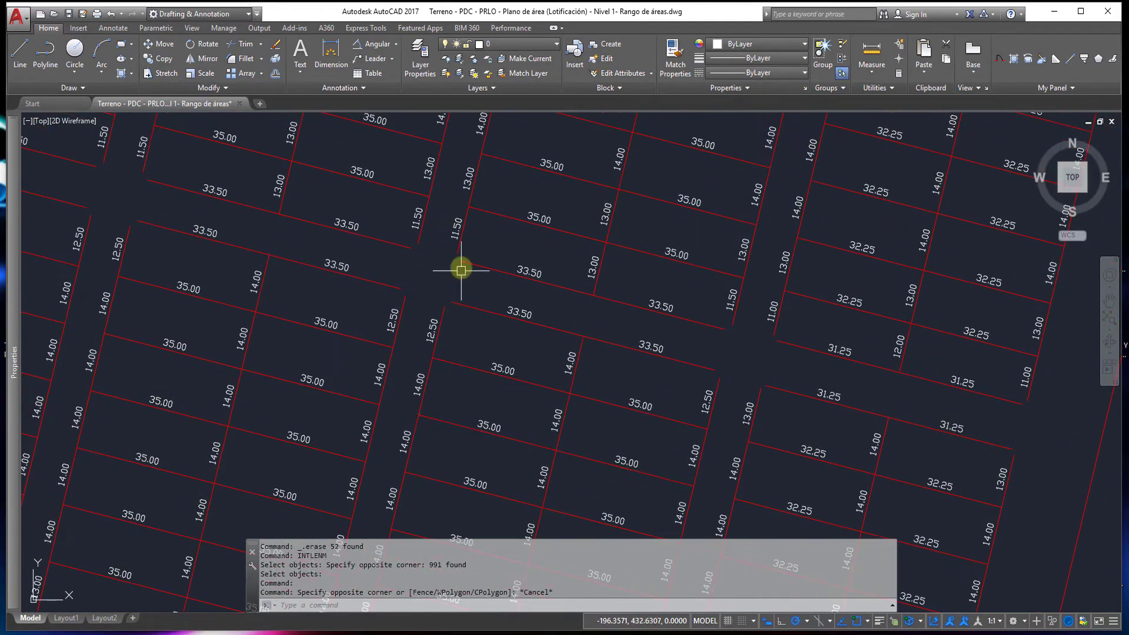
scroll(461, 271, down, 2)
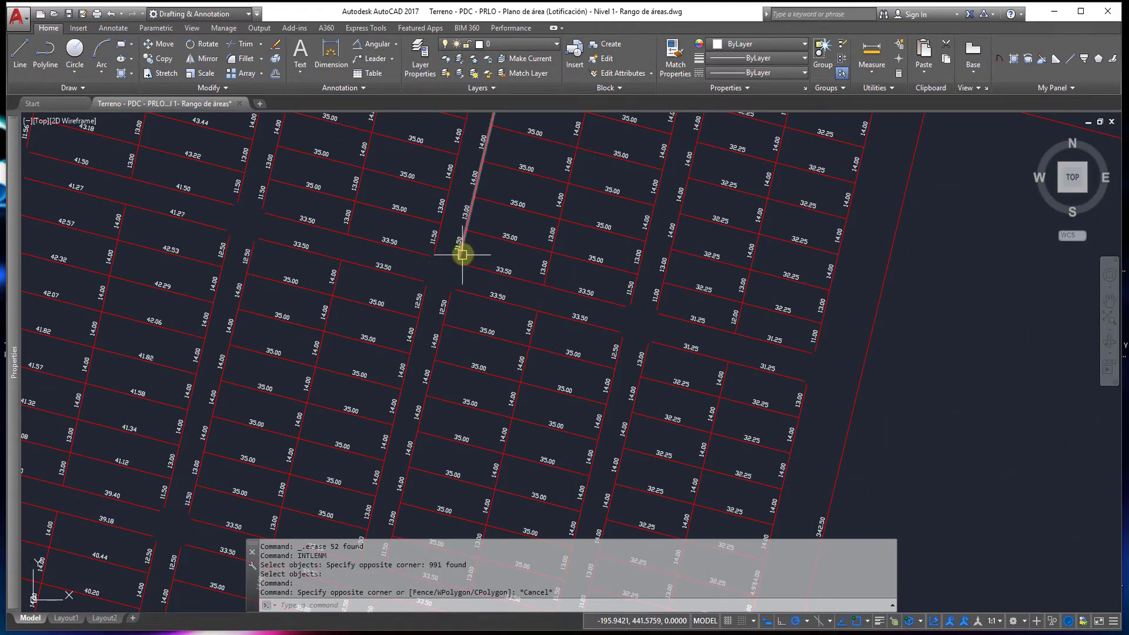
scroll(506, 167, down, 5)
scroll(576, 247, down, 3)
click(726, 414)
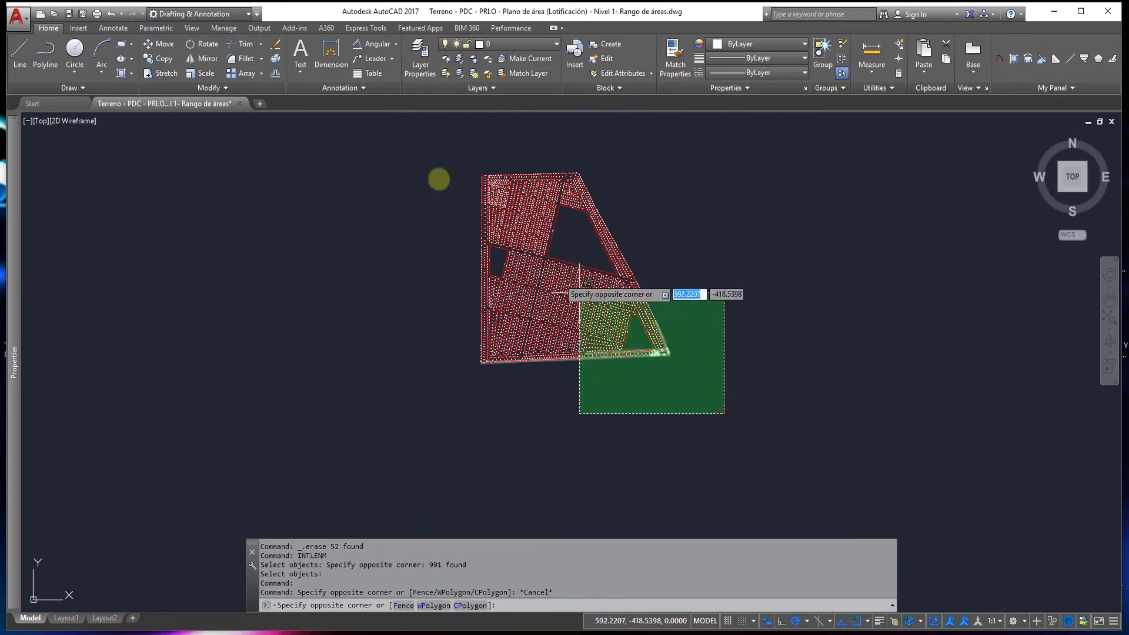
click(385, 124)
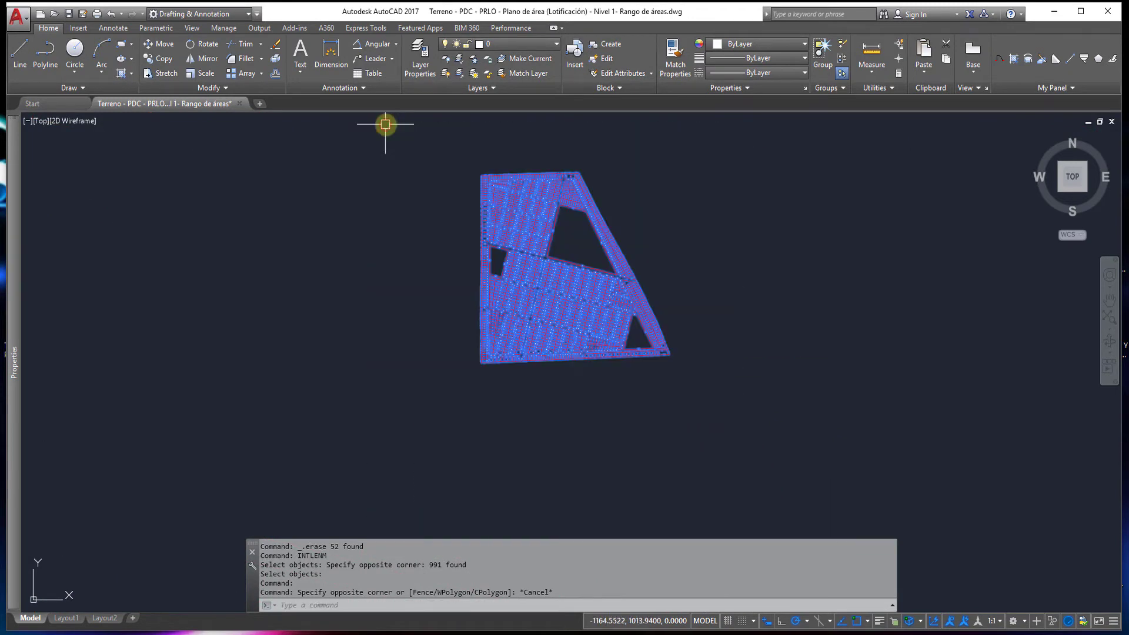
click(524, 45)
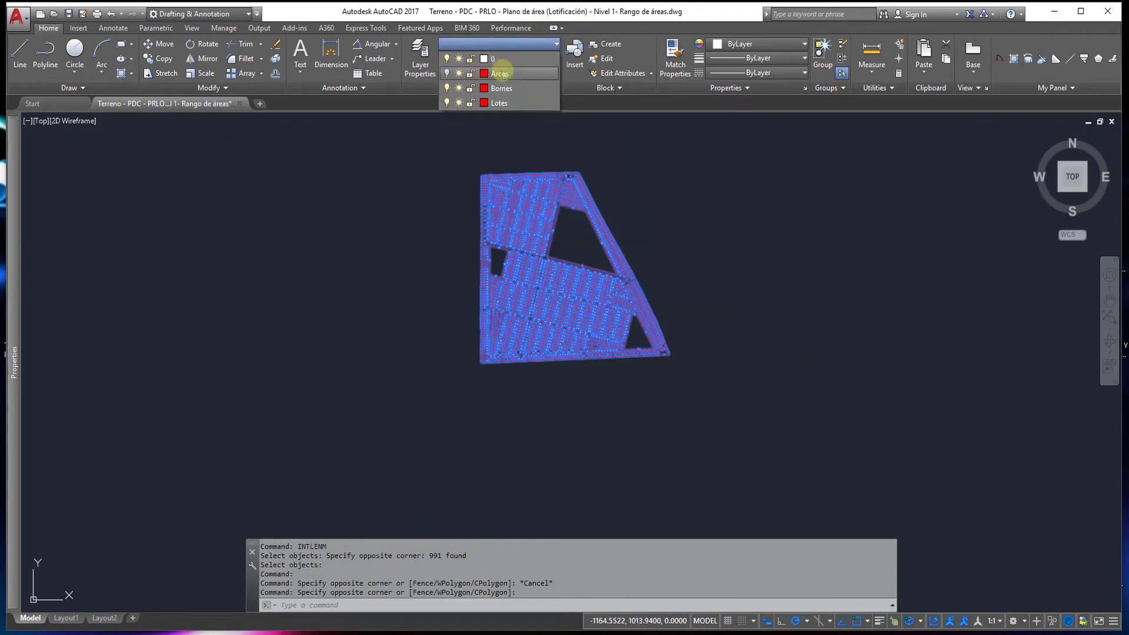
click(500, 102)
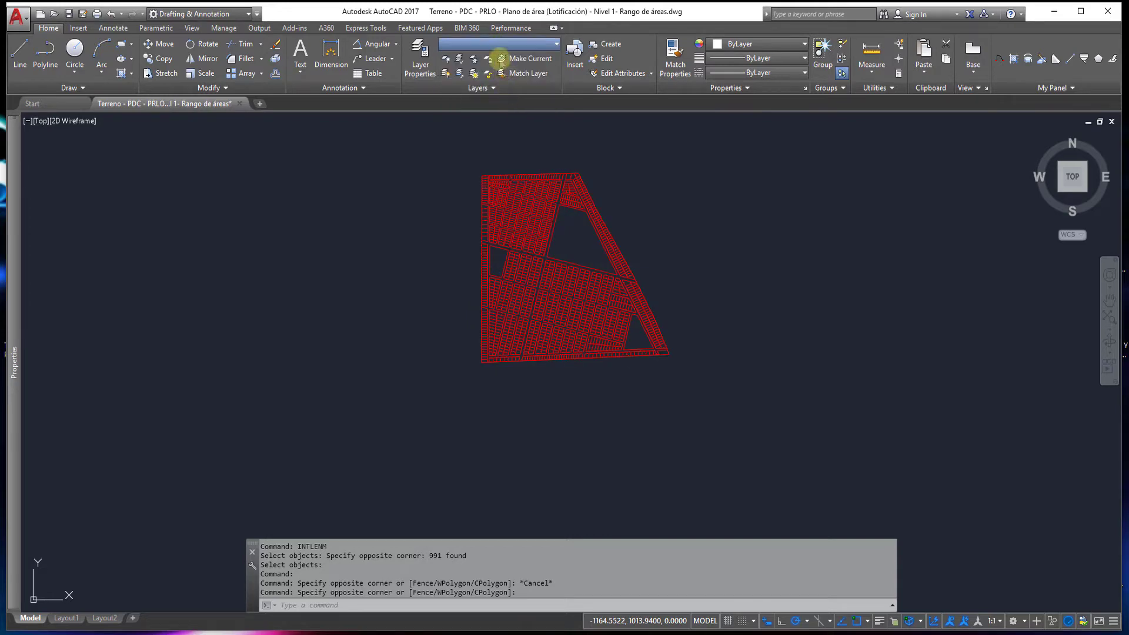
Step: Turn off the Lotes layer and turn on the Arcos layer
click(499, 44)
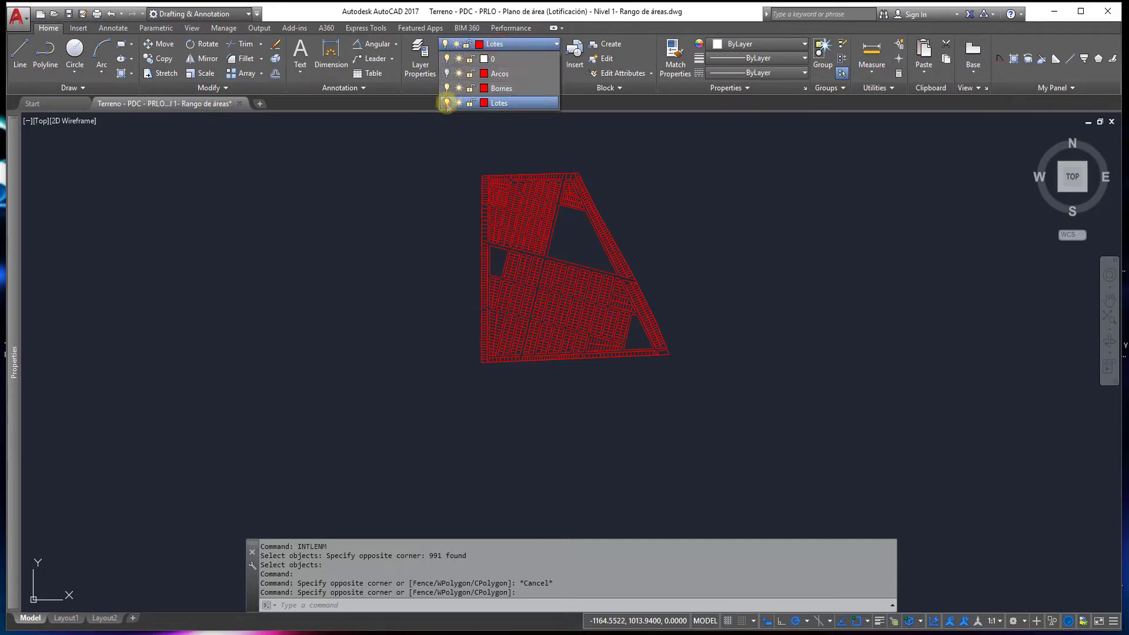
click(447, 103)
click(447, 73)
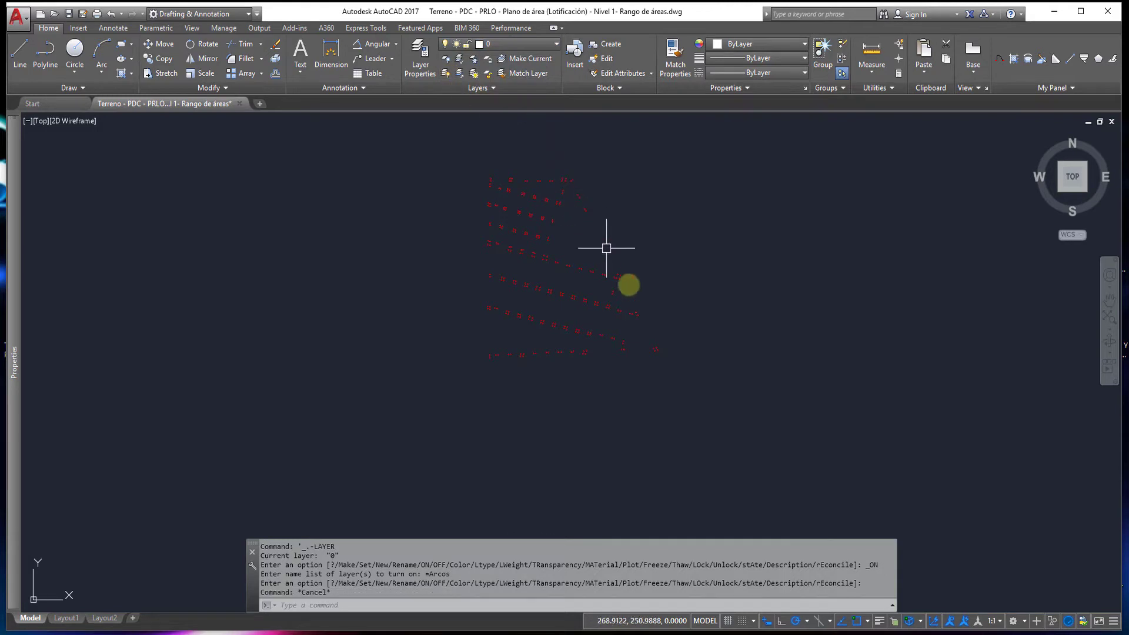
Step: Label the short arcs with their lengths as a trial (2.04, 2.67, 2.04, 1.78)
scroll(500, 177, up, 5)
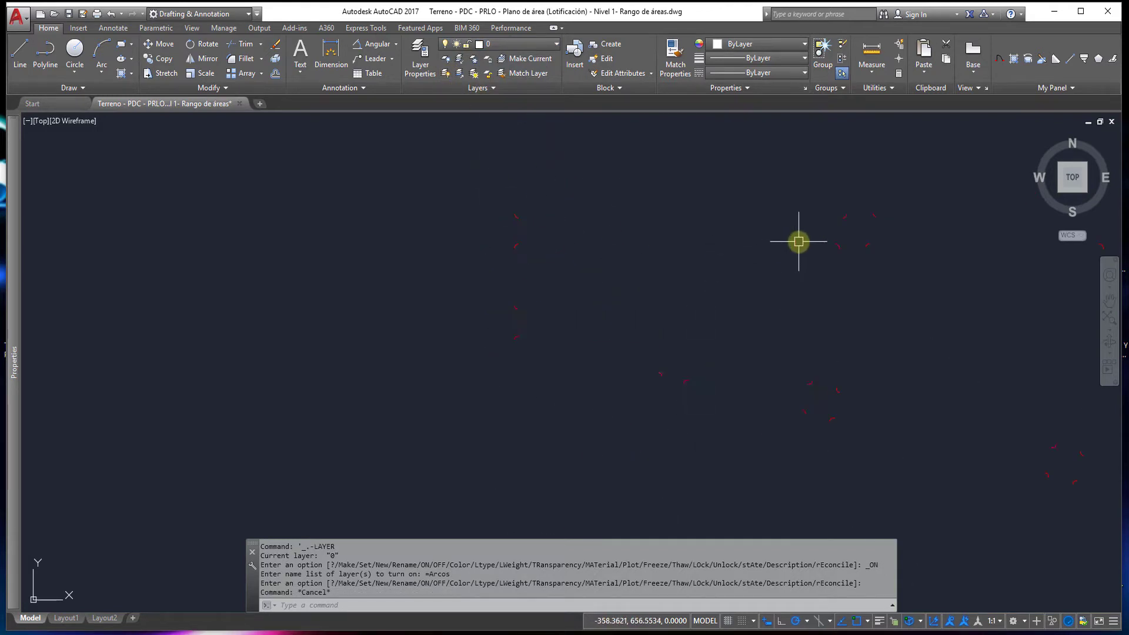
scroll(655, 232, up, 3)
click(723, 184)
key(Escape)
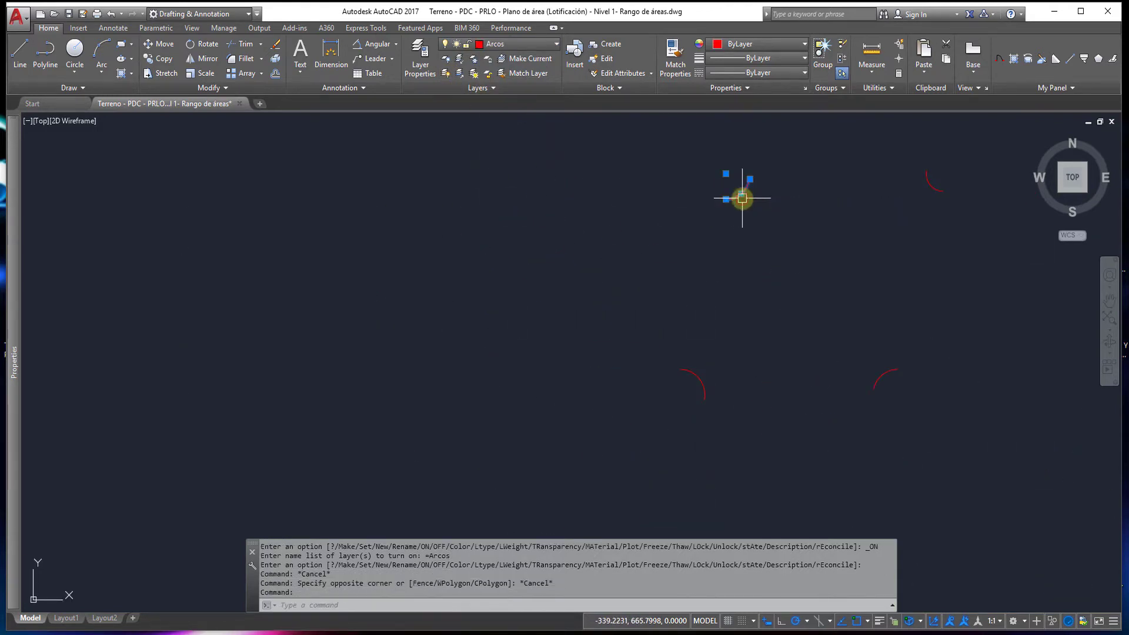
key(Escape)
text(INT)
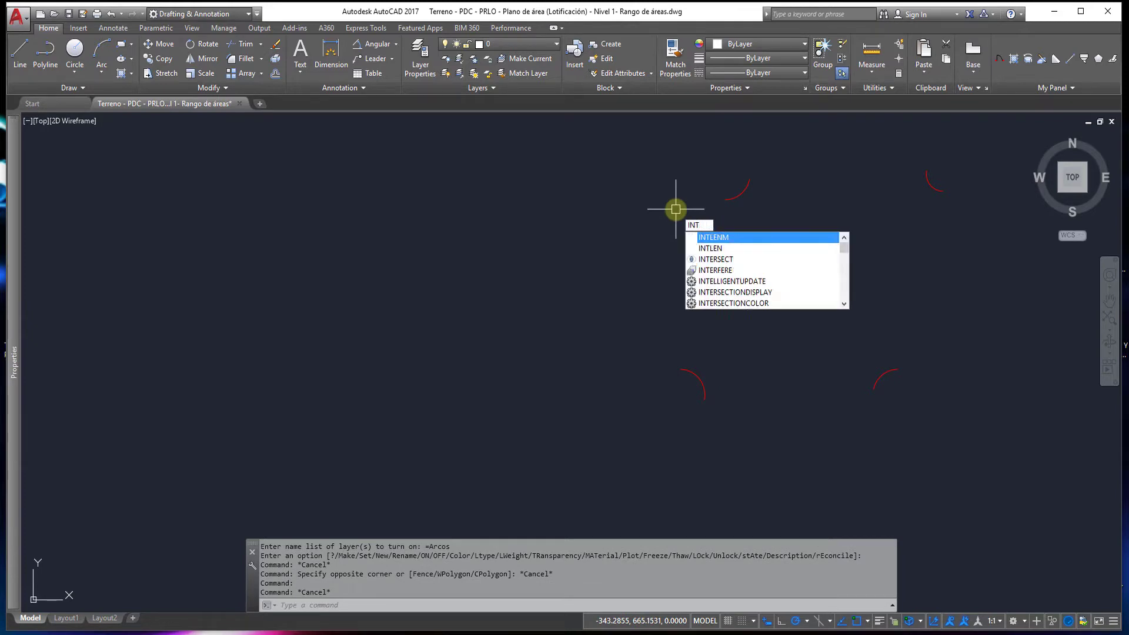
key(Down)
key(Return)
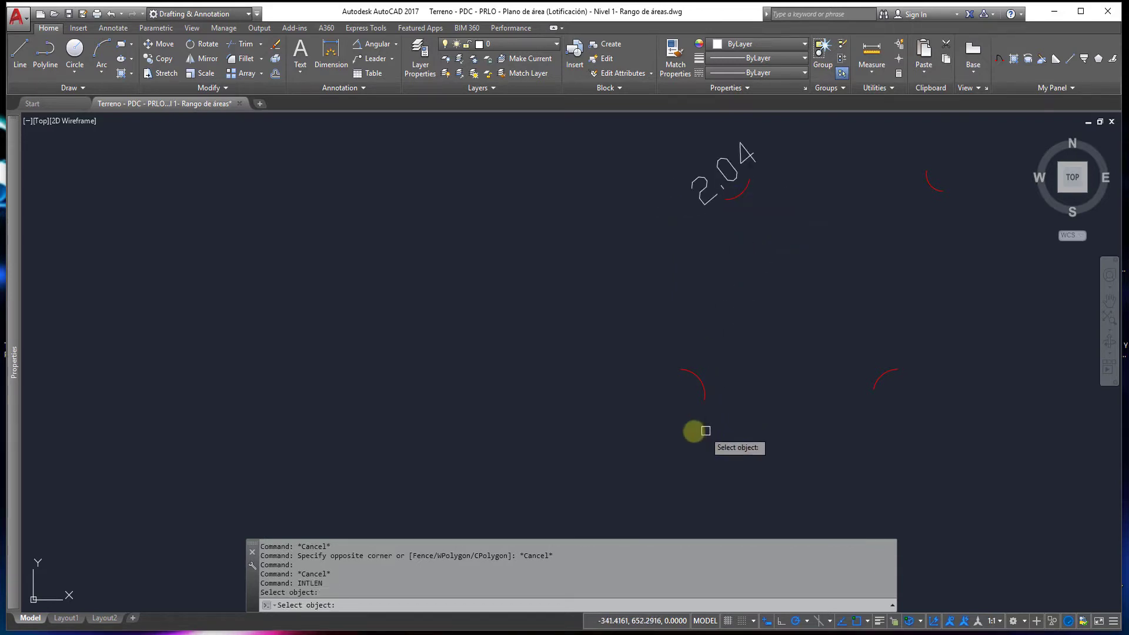
click(693, 377)
click(884, 374)
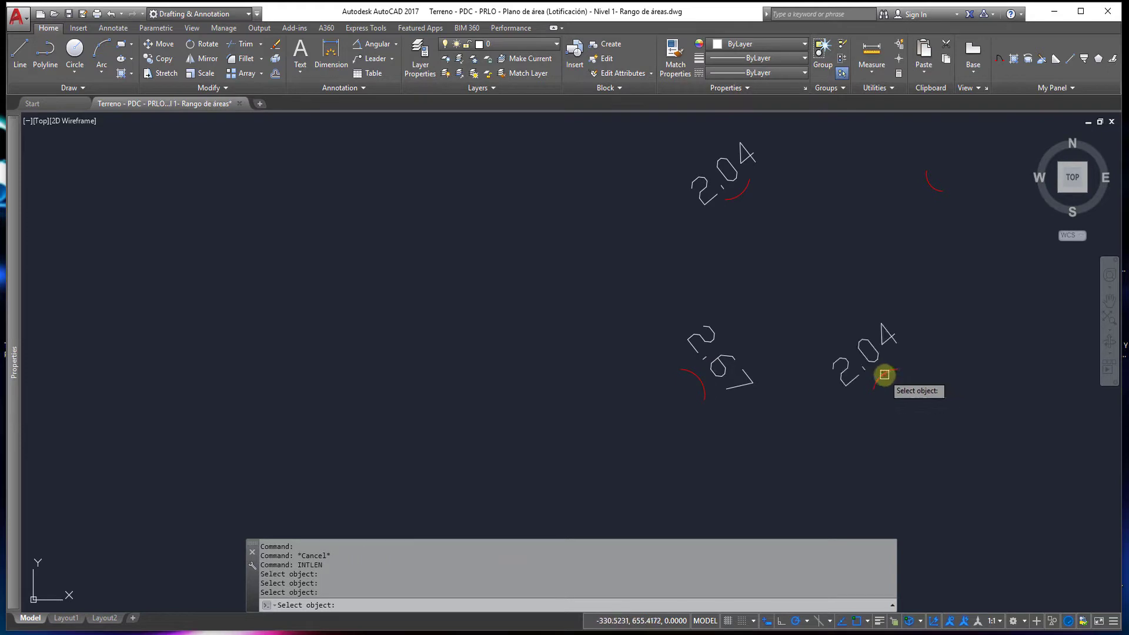
click(934, 186)
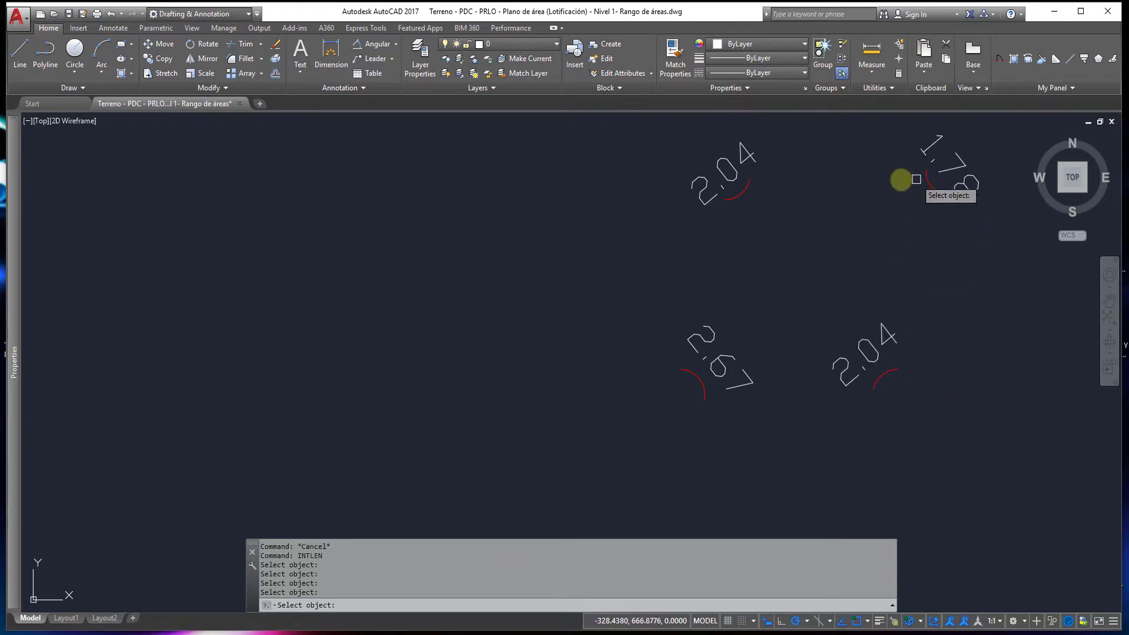
key(Escape)
key(Escape)
Step: Delete the trial 2.04, 1.78, 2.04 and 2.67 arc length labels
click(734, 173)
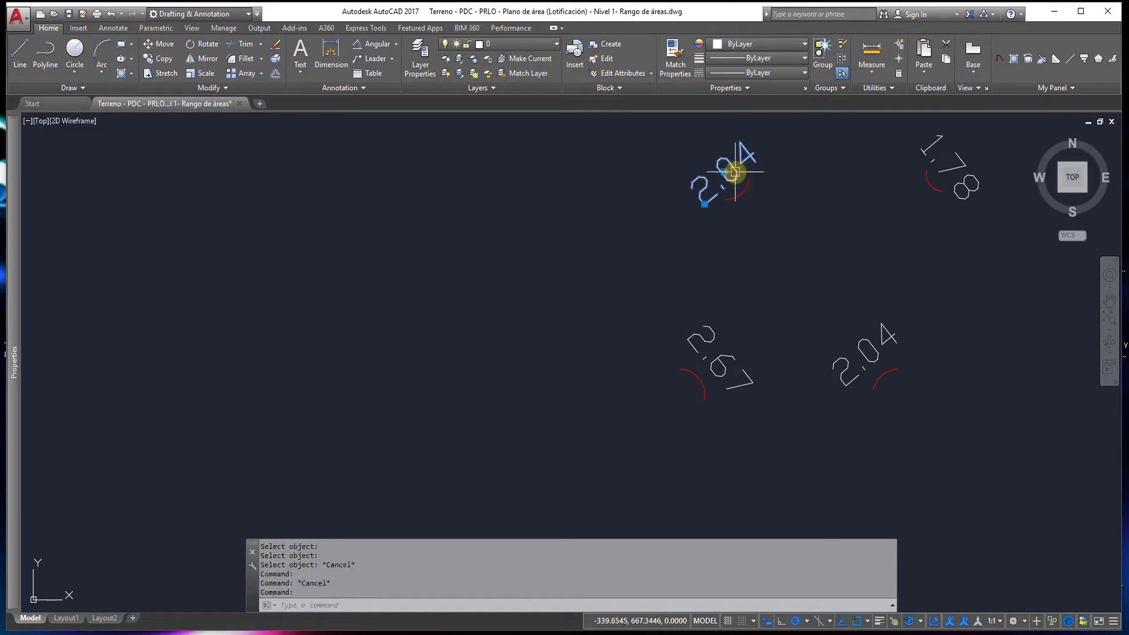
key(Delete)
click(953, 143)
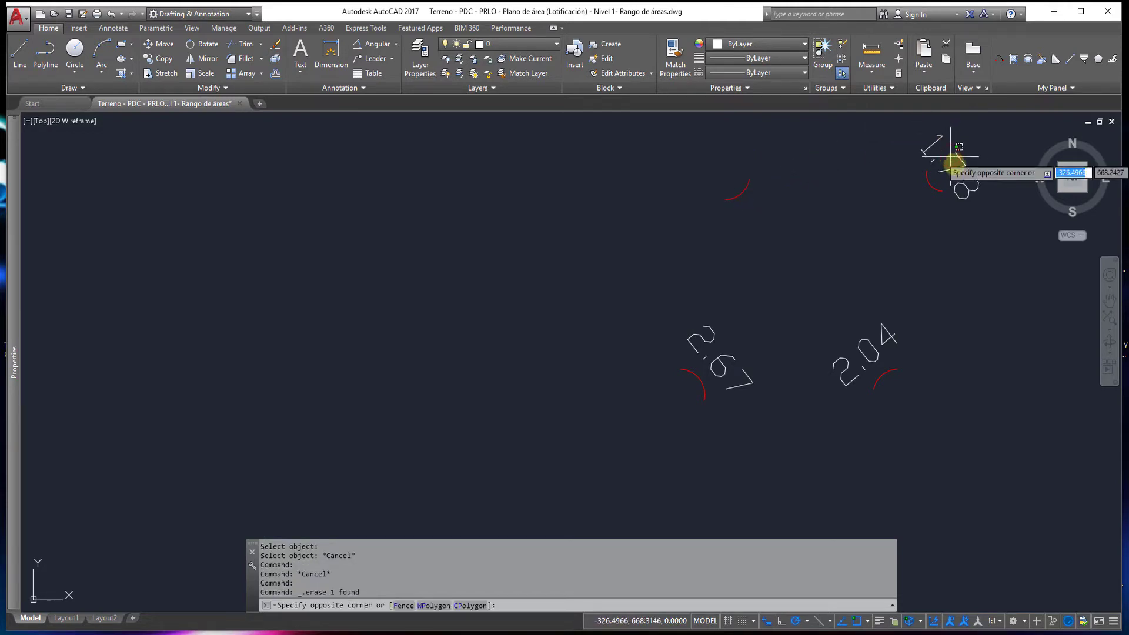
click(964, 168)
key(Delete)
click(872, 342)
key(Delete)
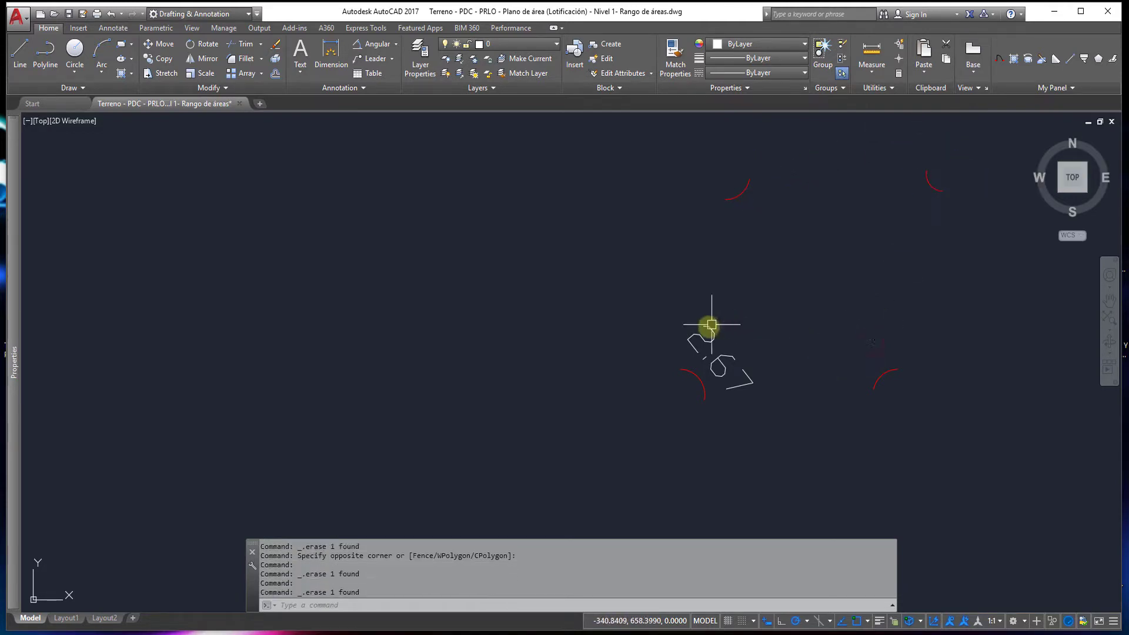
click(708, 330)
key(Delete)
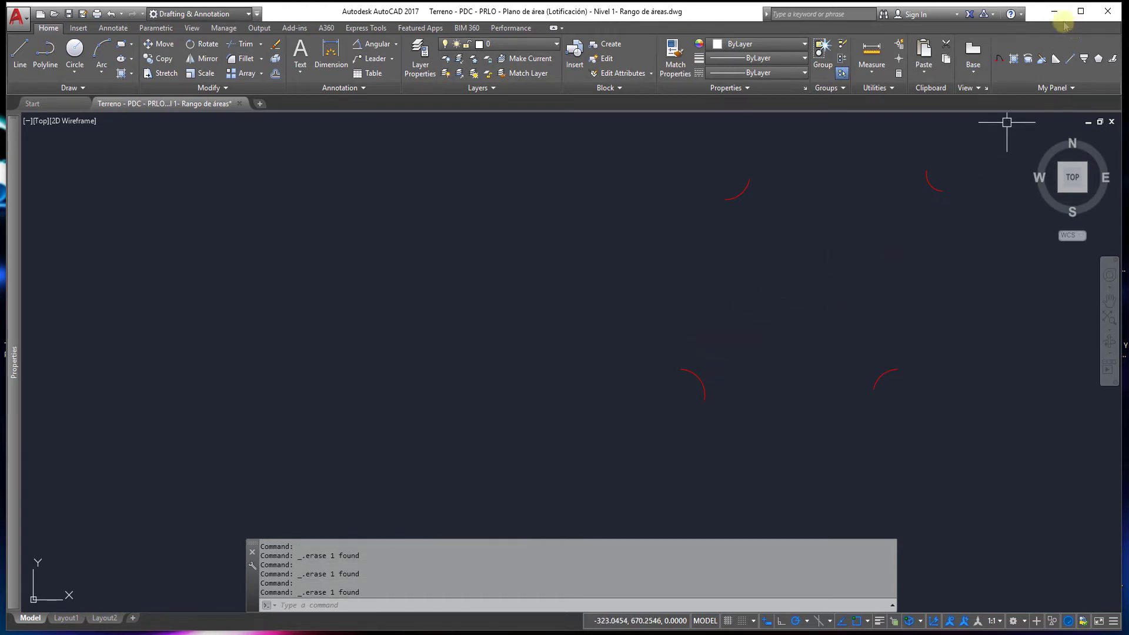
Step: Load the pt2cir.lsp and arc2lin.vlx routines from the desktop into the drawing
click(1054, 12)
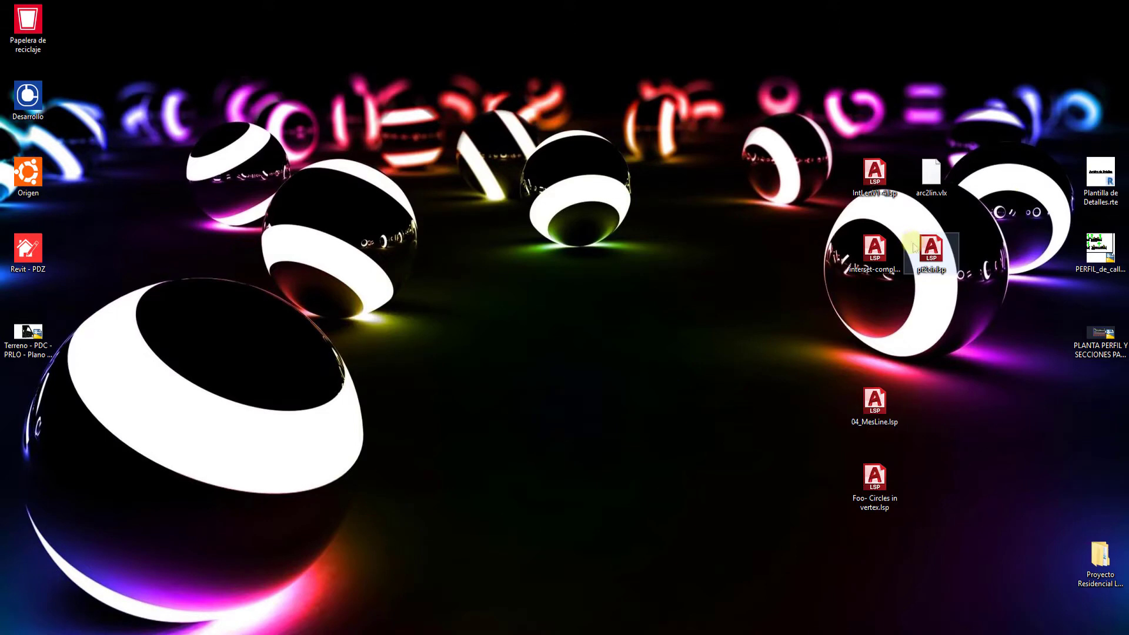
drag(914, 247, 617, 254)
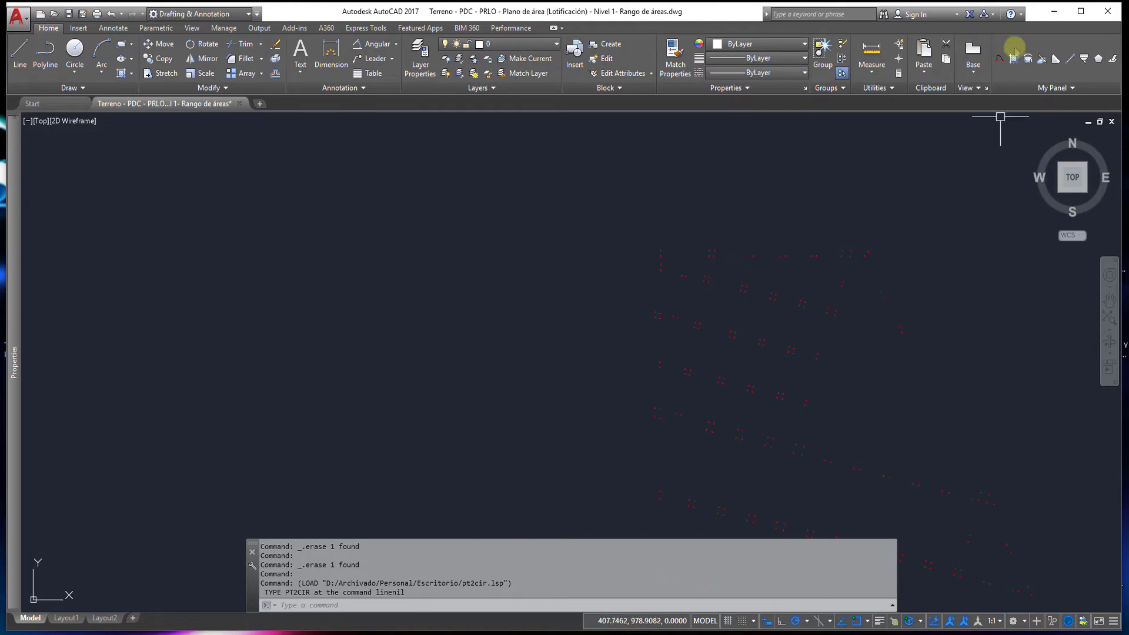
click(1055, 18)
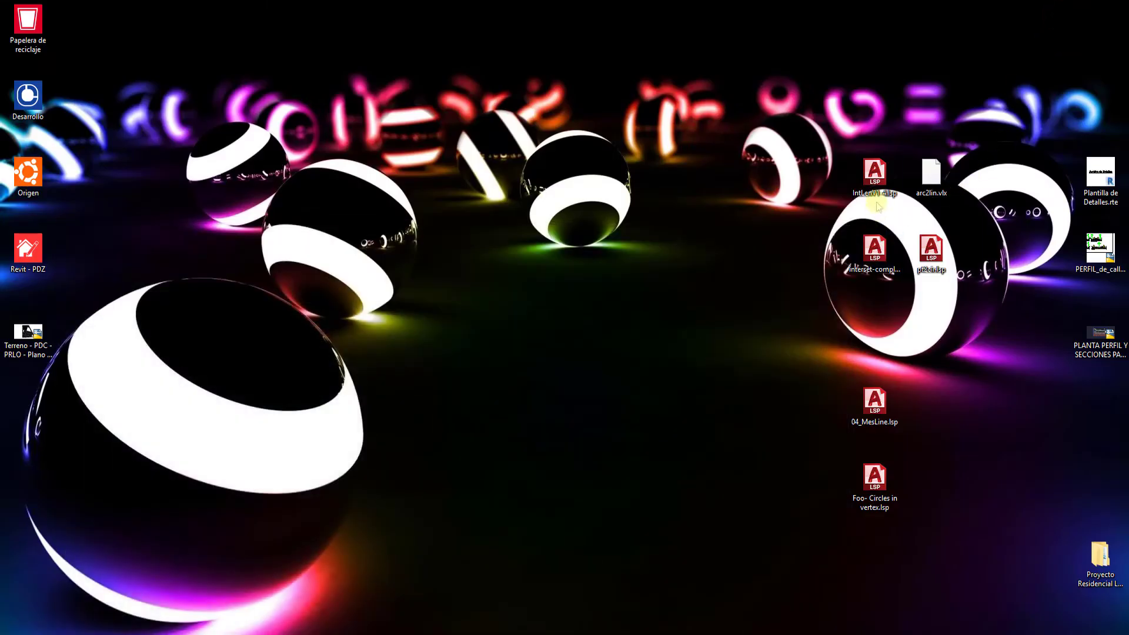
double_click(931, 174)
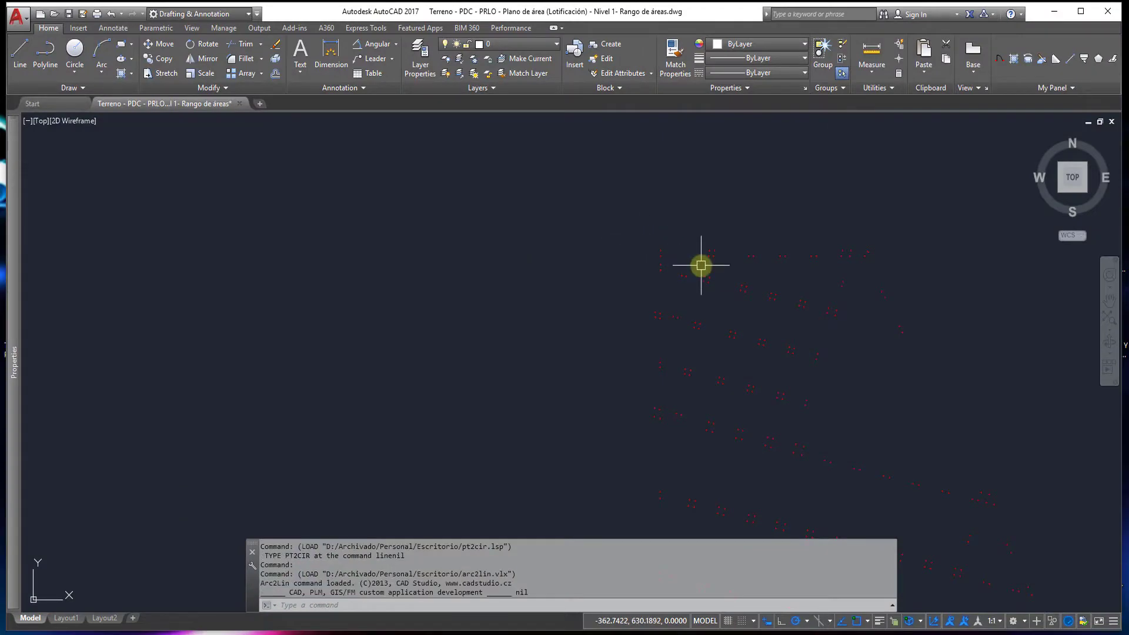
Step: Run ARC2LIN on all 254 arcs with max angle 90, deleting the original arcs
text(ARC2LIN)
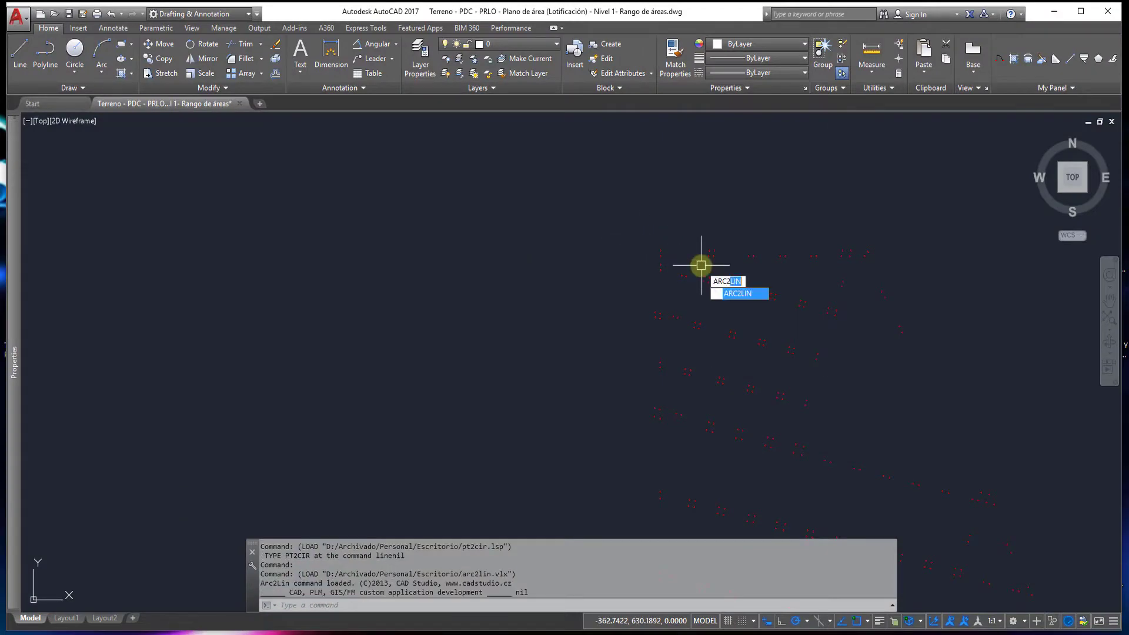
key(Return)
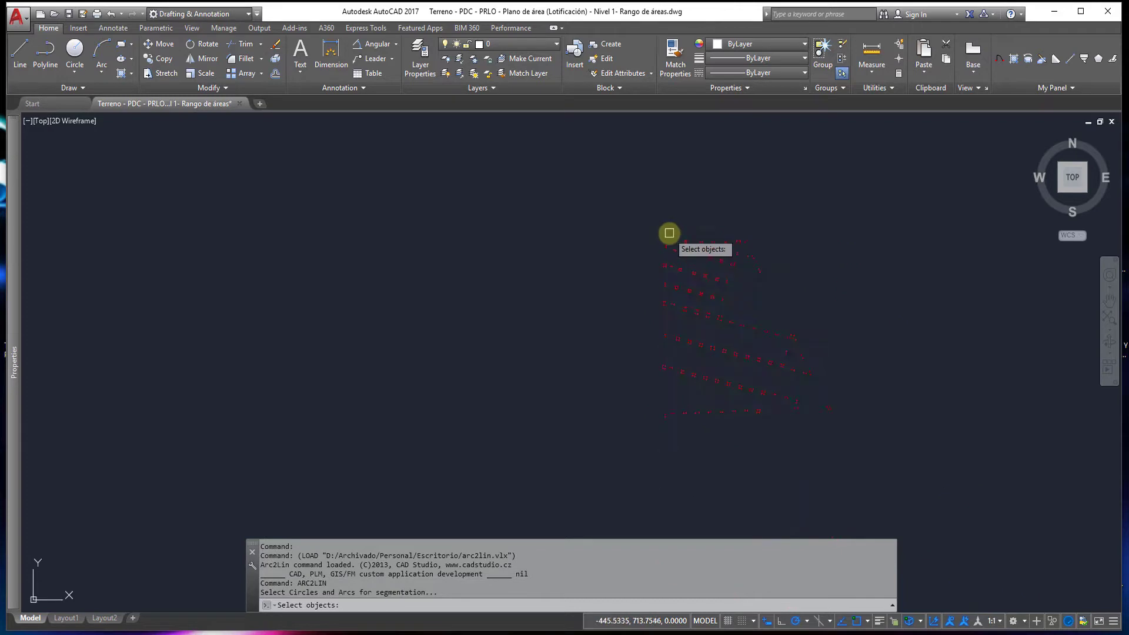
click(595, 173)
click(886, 445)
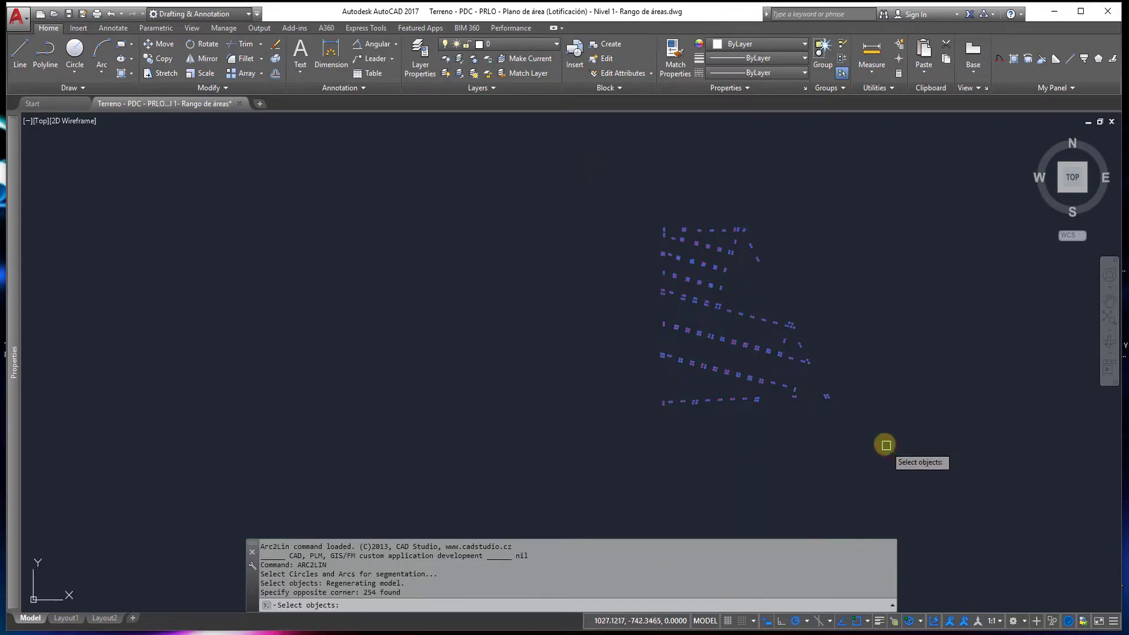
key(Return)
text(90)
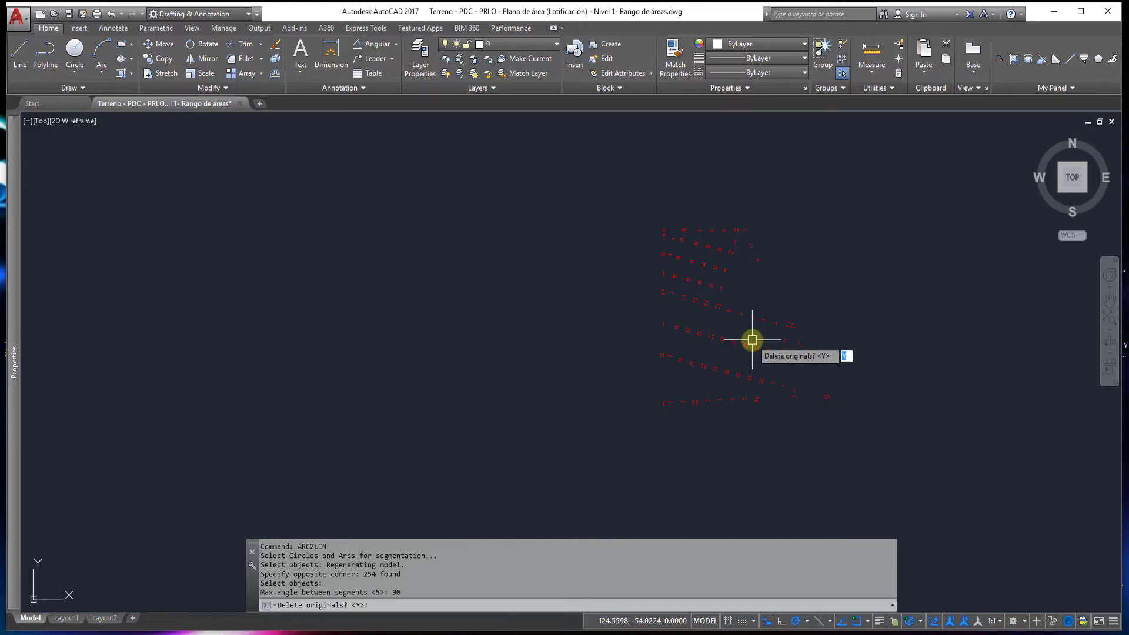
key(Return)
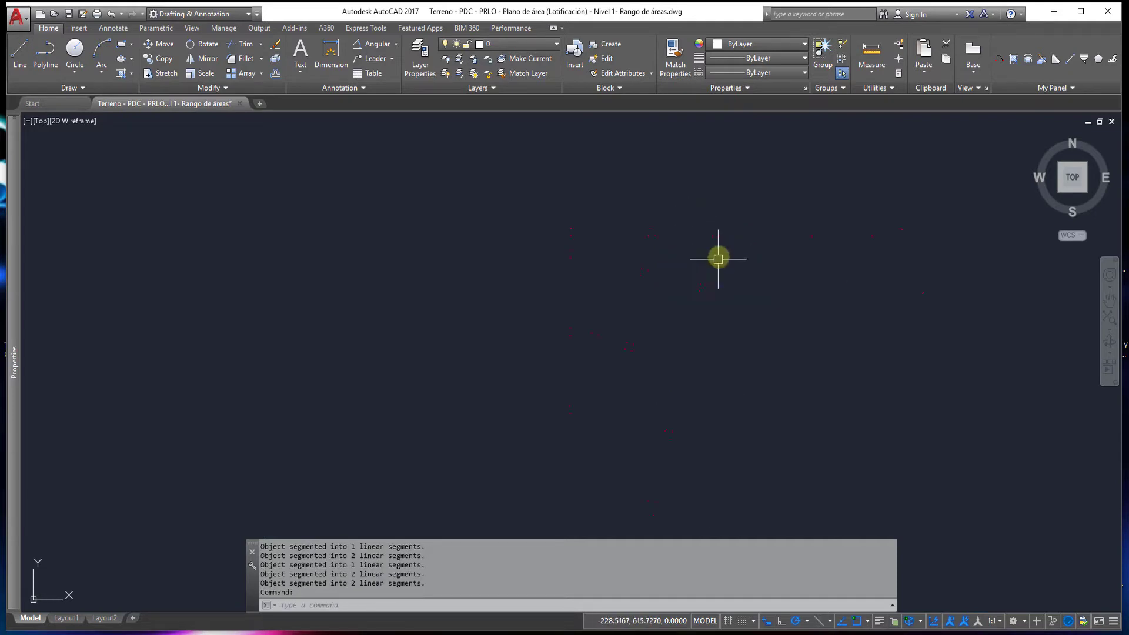
Step: Select a converted arc to check its new line segments
click(781, 288)
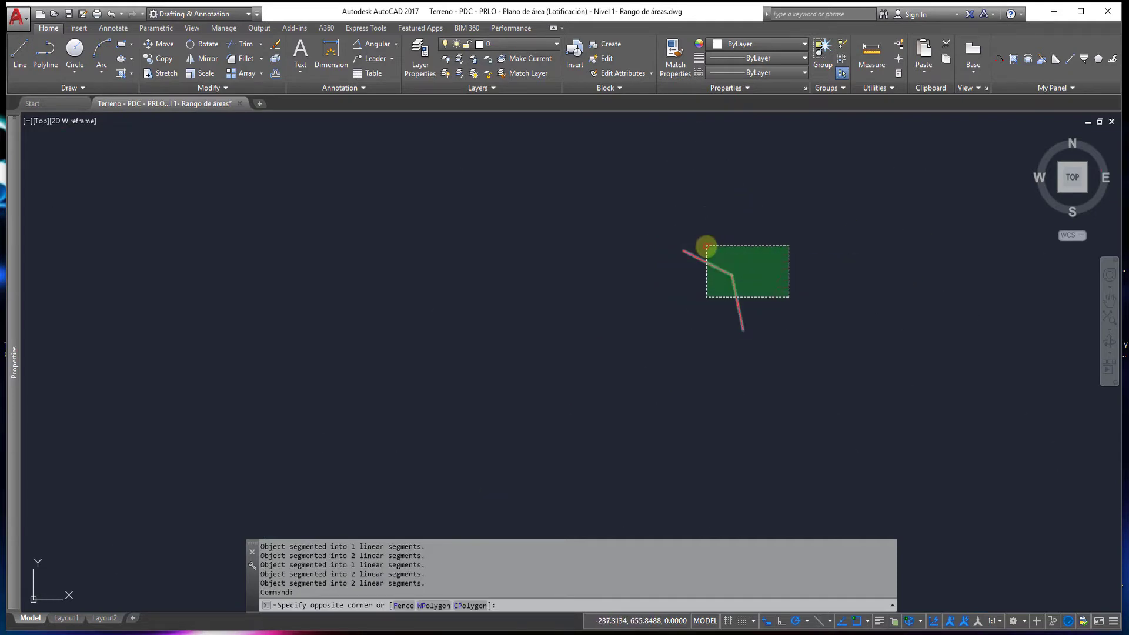
click(706, 245)
key(Escape)
scroll(832, 295, down, 2)
click(840, 284)
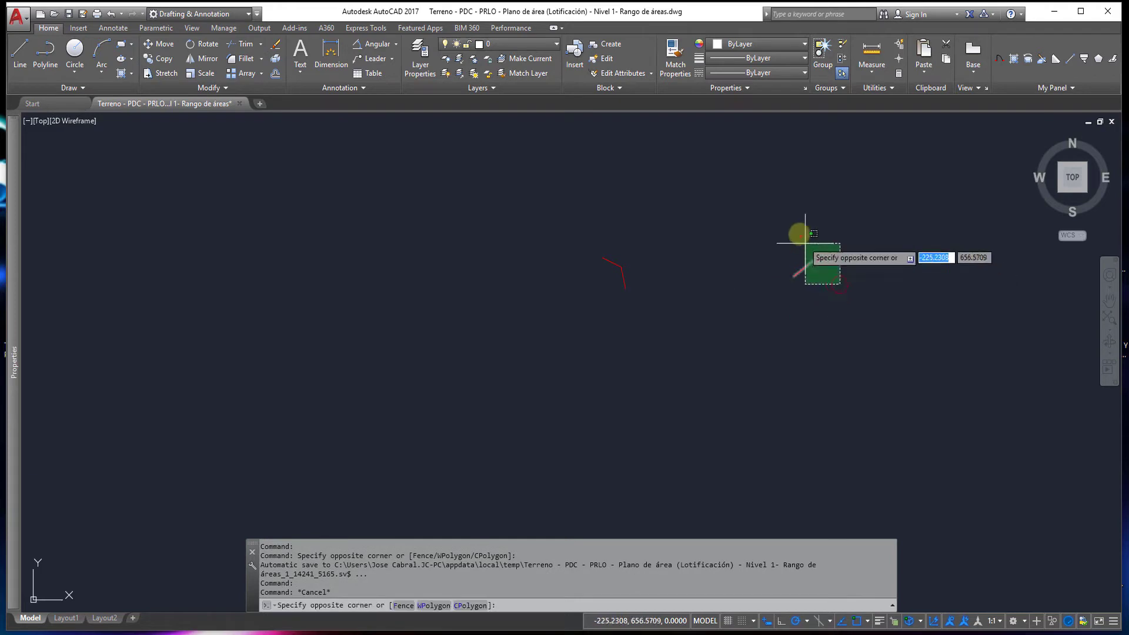
key(Escape)
scroll(802, 252, down, 3)
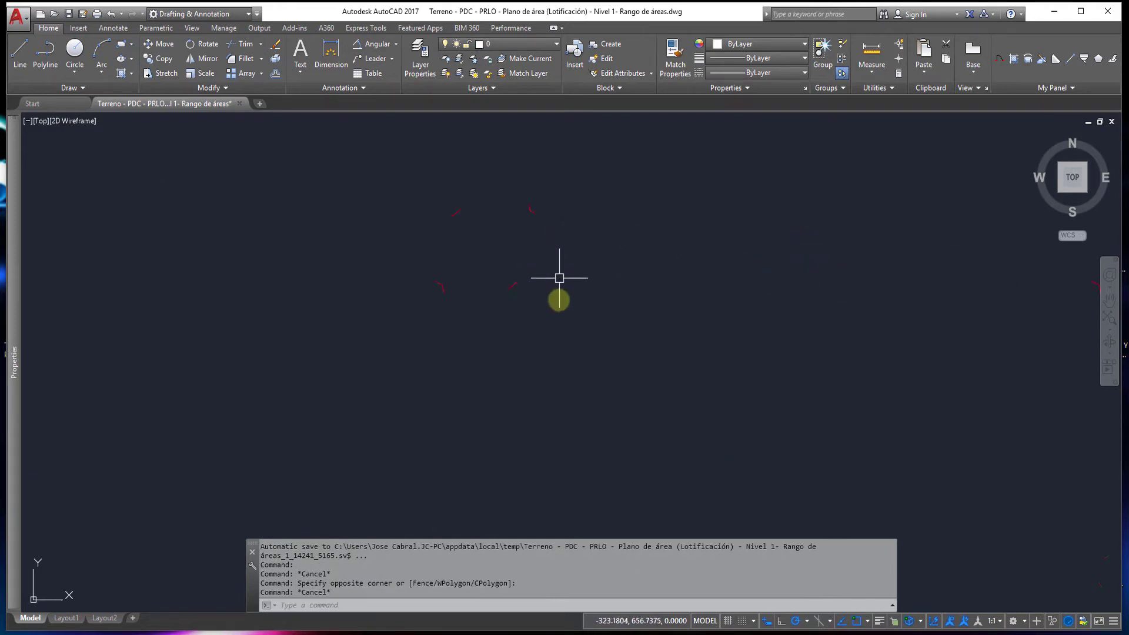
Step: Check other converted arc pieces elsewhere on the plan
click(518, 282)
key(Escape)
click(464, 212)
key(Escape)
click(550, 210)
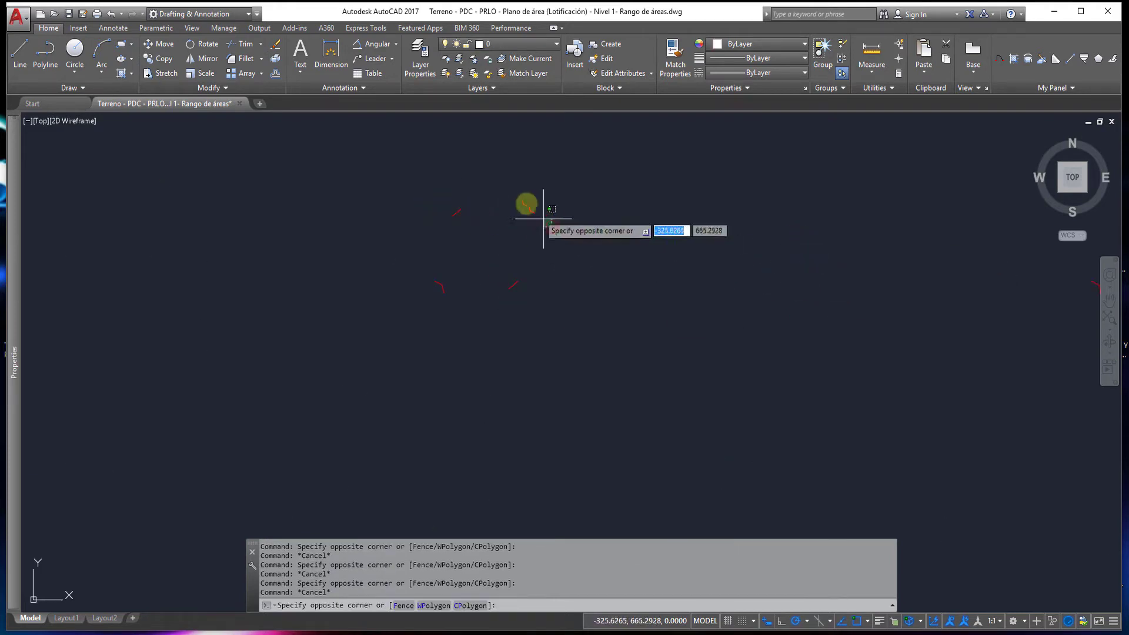
key(Escape)
click(462, 353)
click(442, 281)
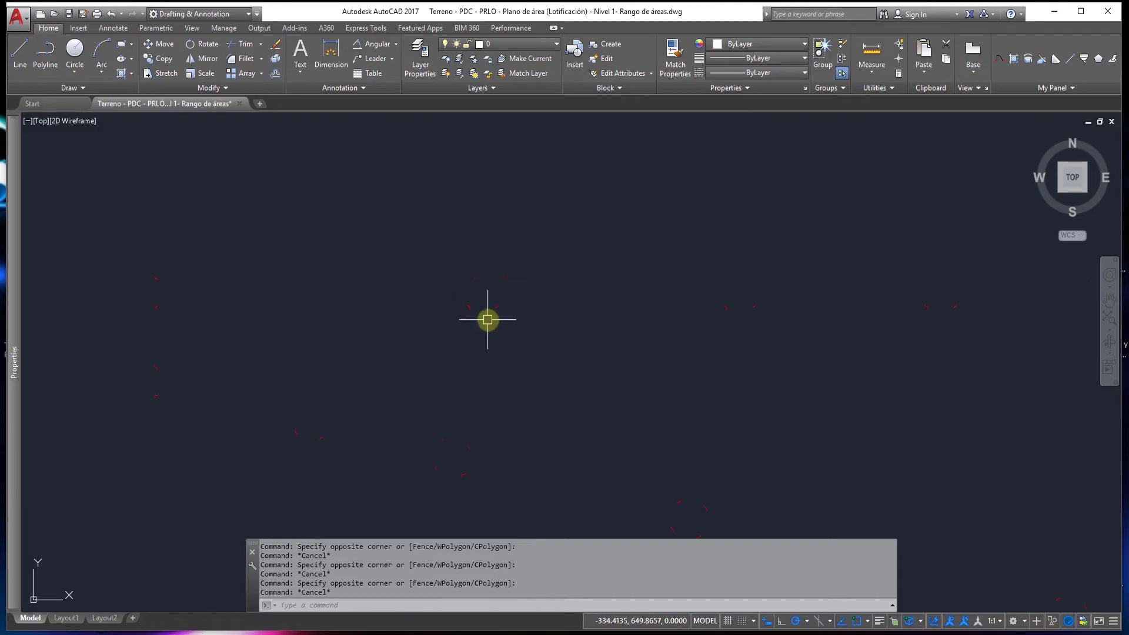
mouse_move(490, 321)
middle_down()
mouse_move(653, 290)
mouse_move(692, 315)
middle_up()
text(INT)
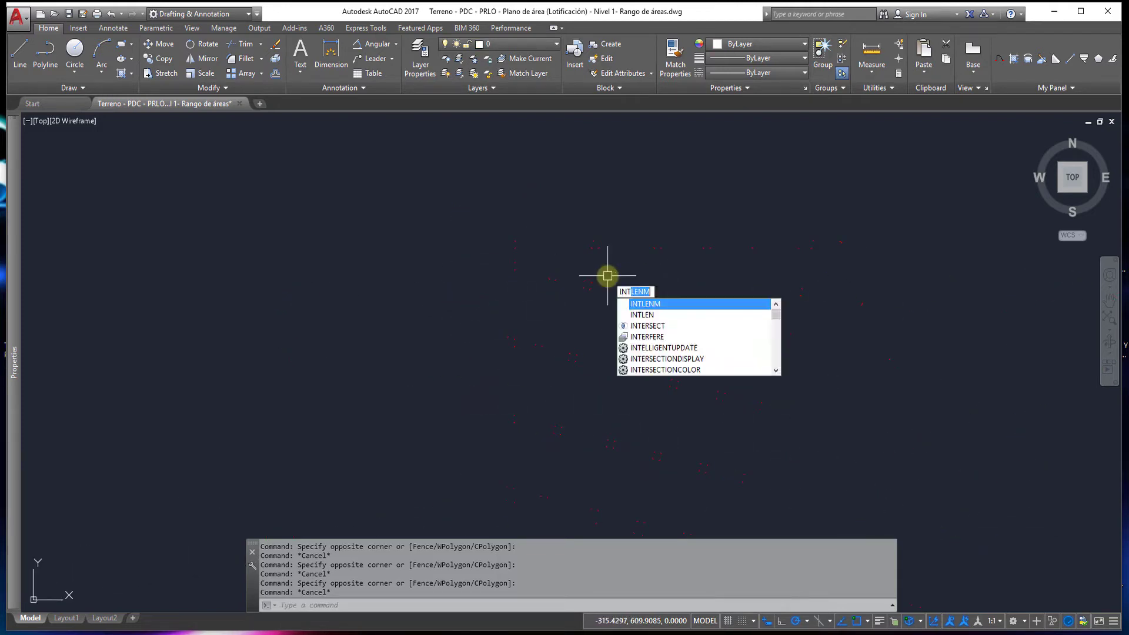
Step: Run INTLENM with Arcos current to label all 374 segment lines with their lengths
key(Return)
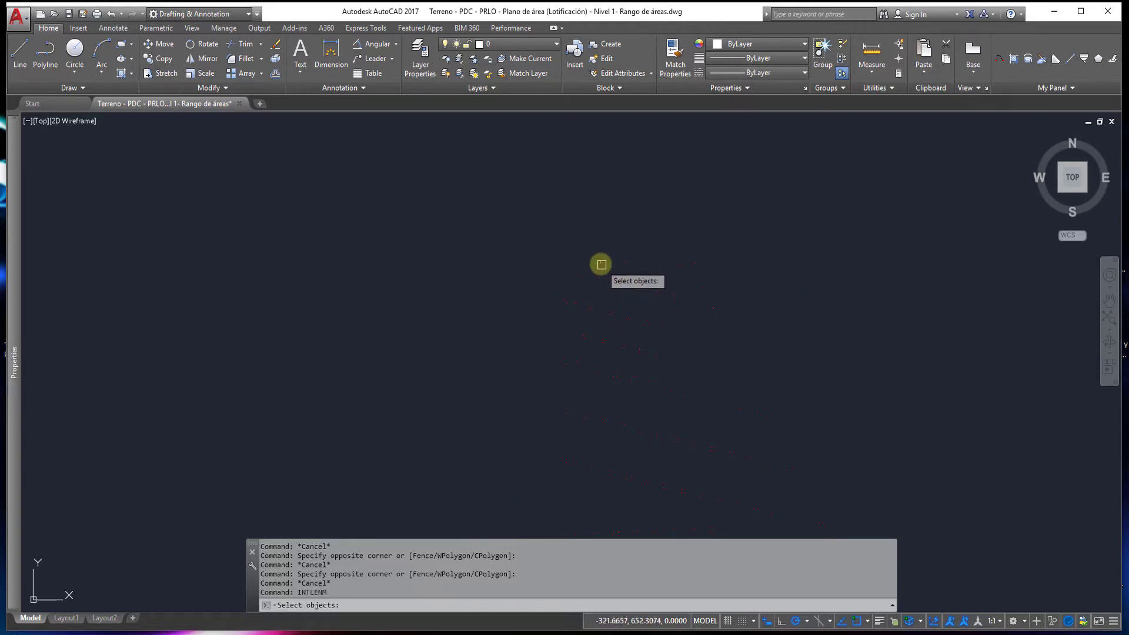
scroll(538, 226, down, 5)
click(524, 44)
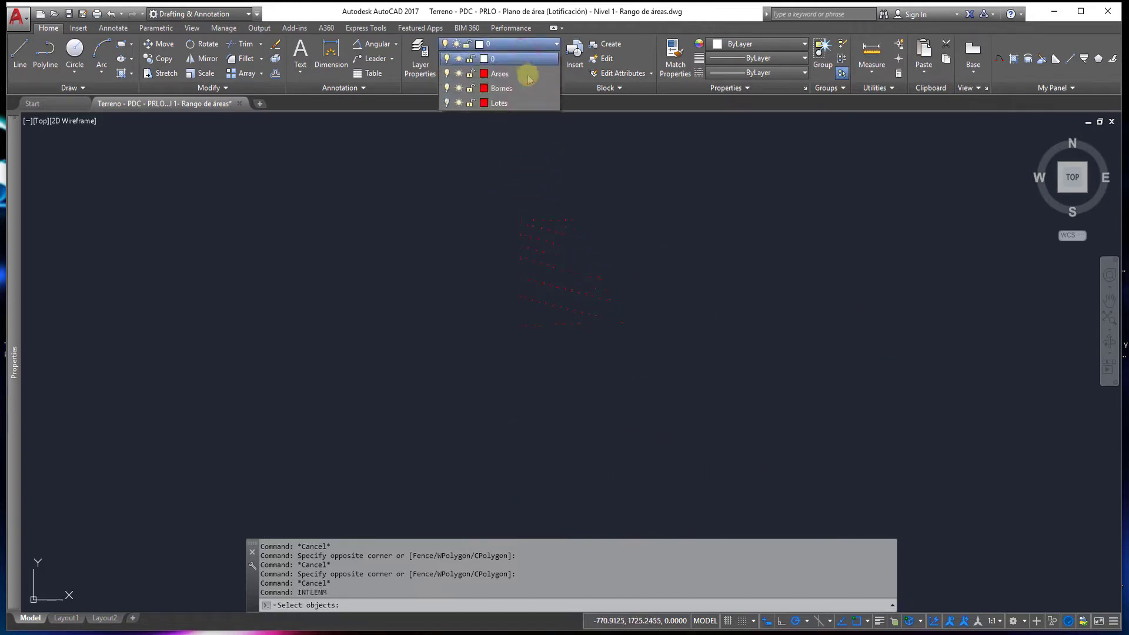
click(517, 75)
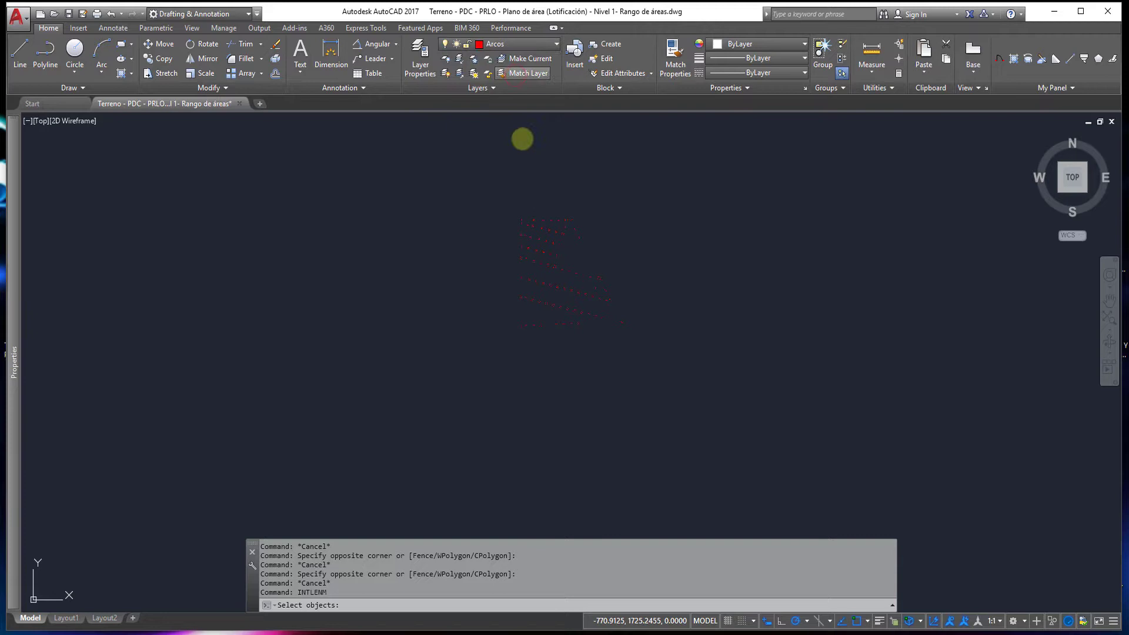
click(474, 158)
click(690, 385)
key(Return)
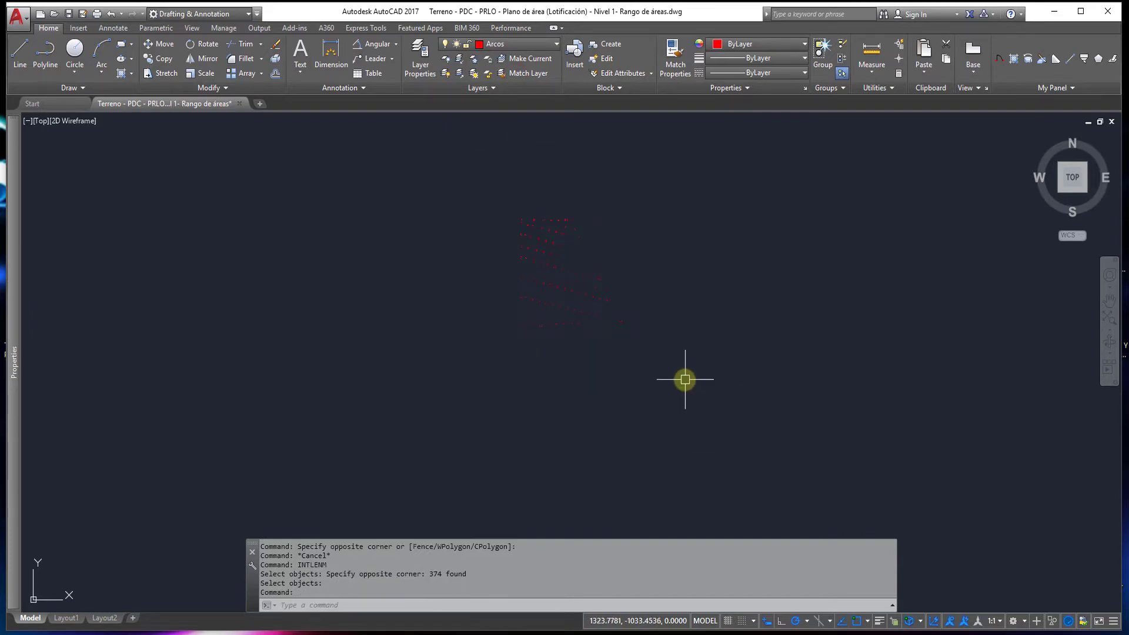
Step: Review the new labels and window-select all 374 labels together with their lines
scroll(540, 198, up, 5)
scroll(539, 198, up, 5)
scroll(527, 177, up, 3)
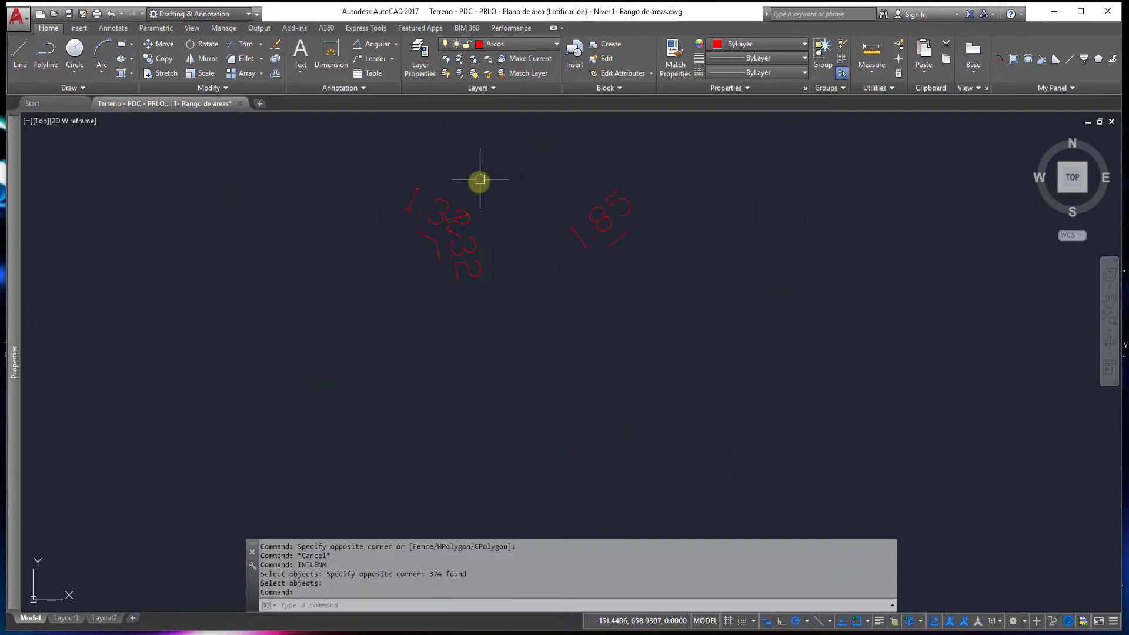
scroll(514, 251, down, 3)
scroll(424, 277, down, 4)
scroll(642, 265, down, 1)
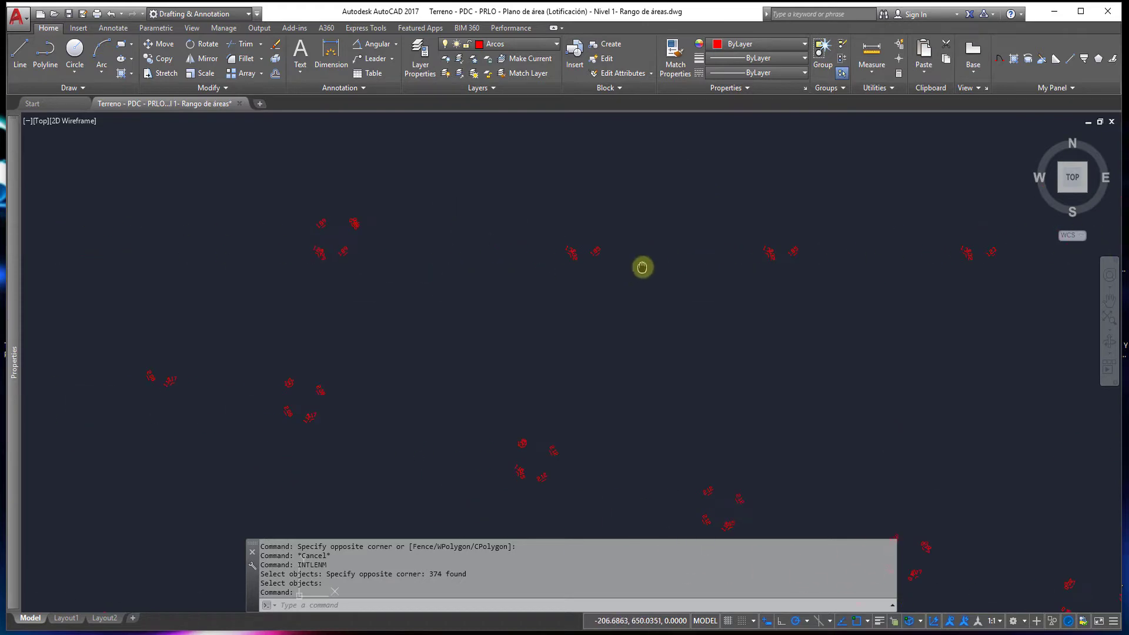
scroll(348, 232, up, 3)
scroll(233, 217, down, 5)
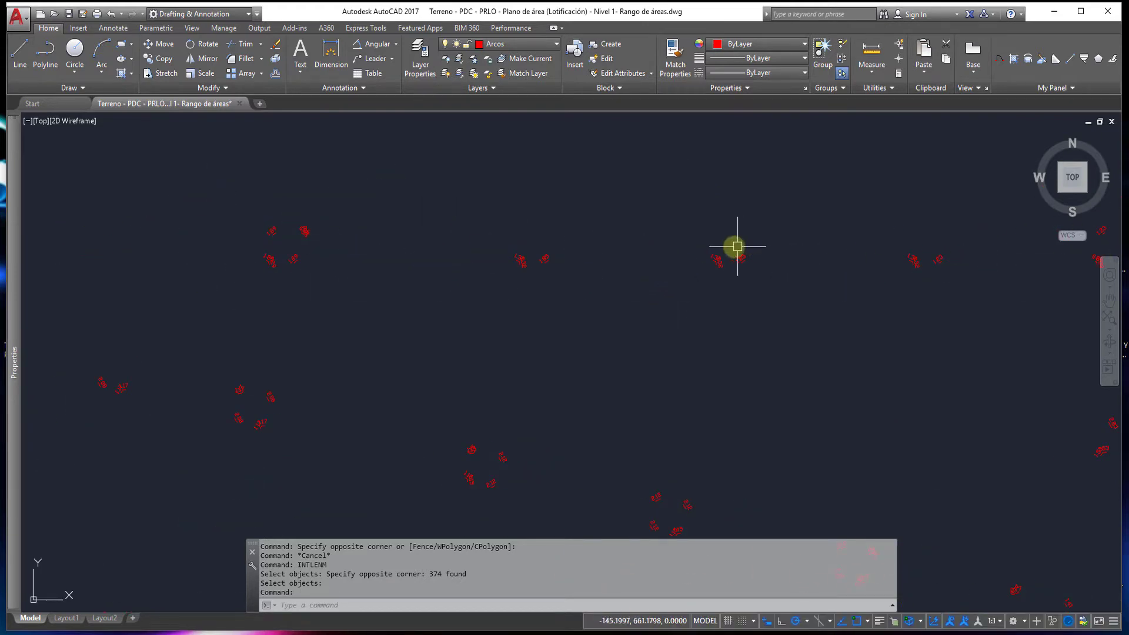
scroll(642, 229, down, 5)
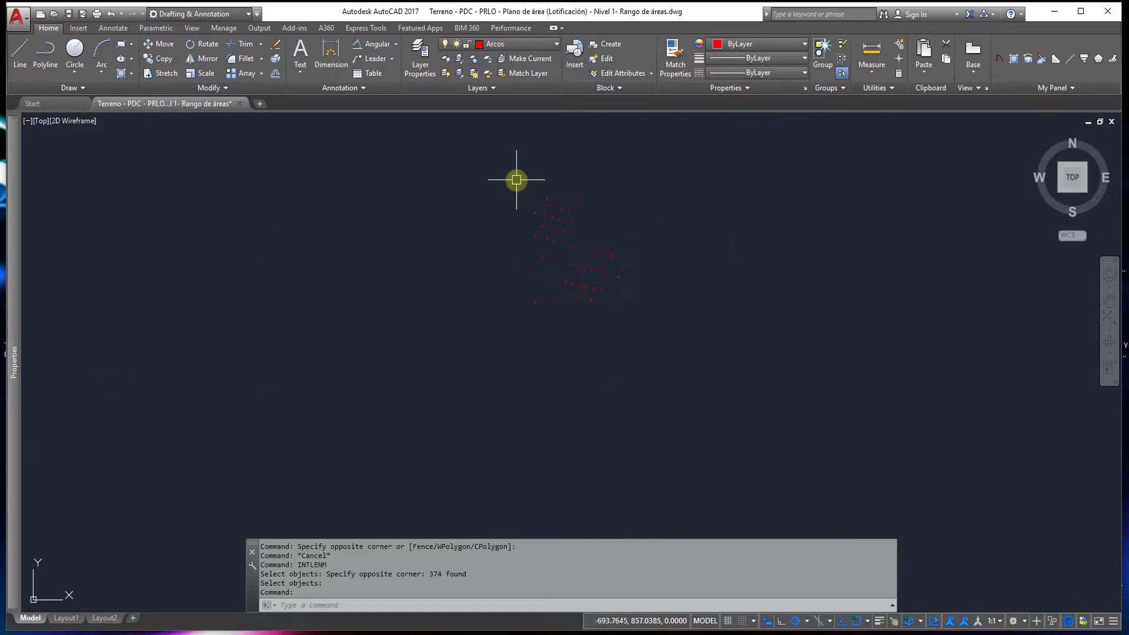
click(505, 171)
click(789, 373)
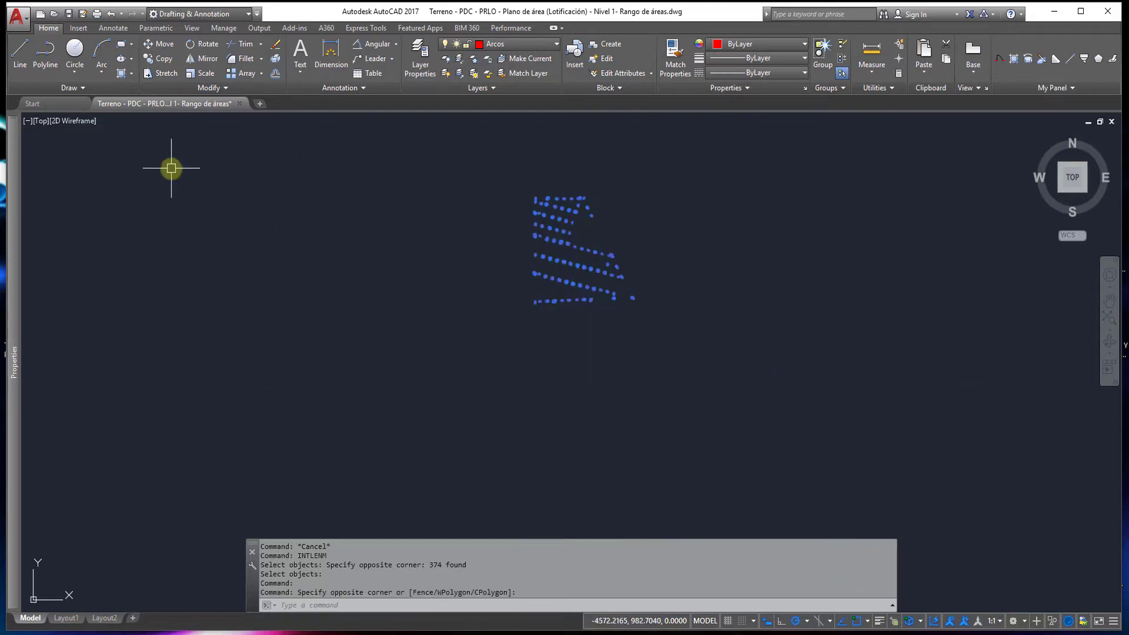
click(65, 129)
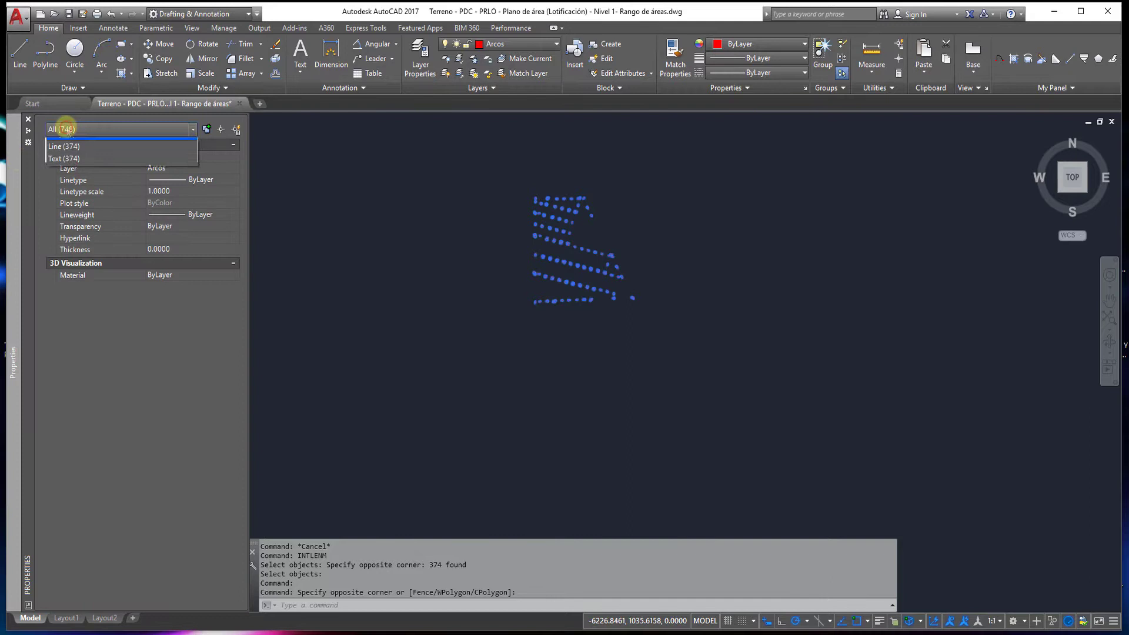
Step: Filter the selection down to the 374 text labels and edit their height
click(78, 168)
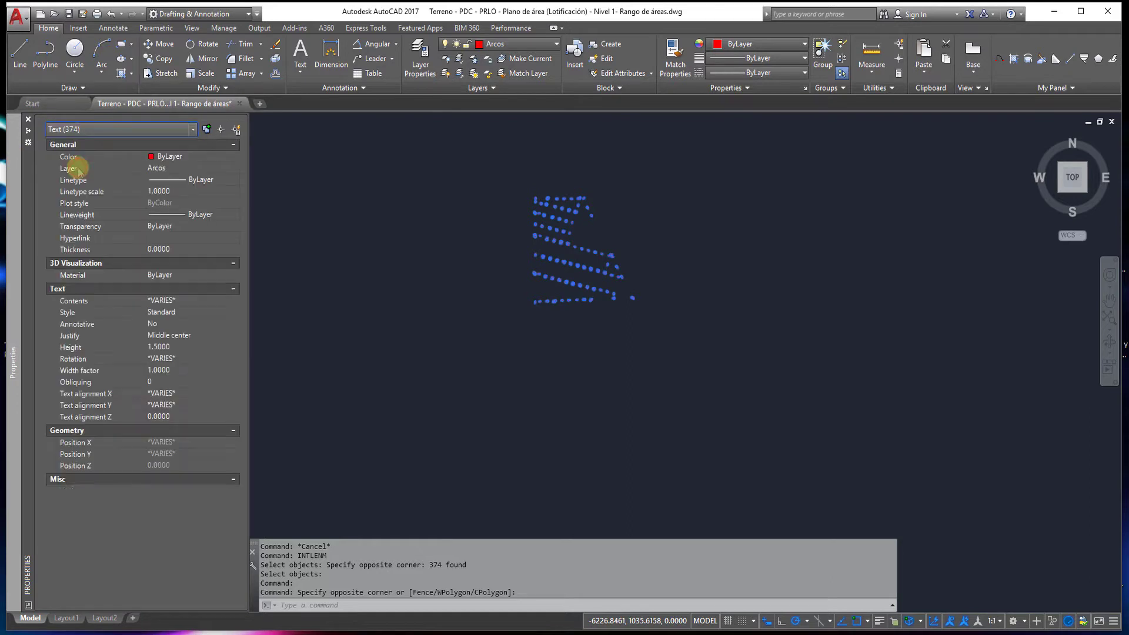
click(182, 347)
text(.5)
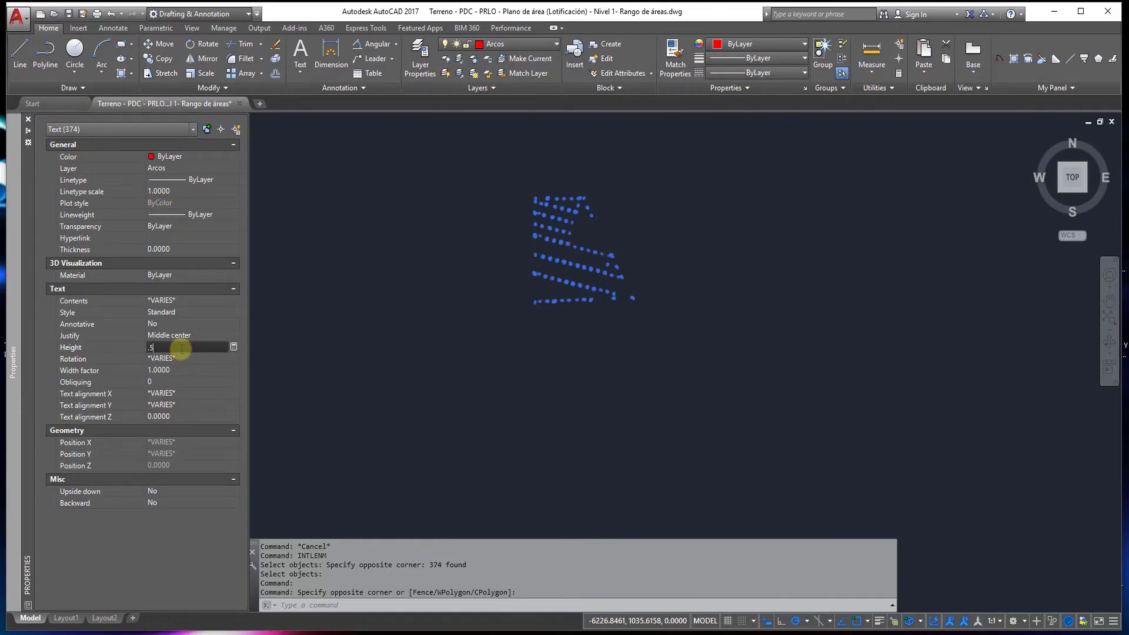
key(Return)
scroll(570, 189, up, 3)
scroll(575, 170, up, 3)
scroll(604, 175, up, 3)
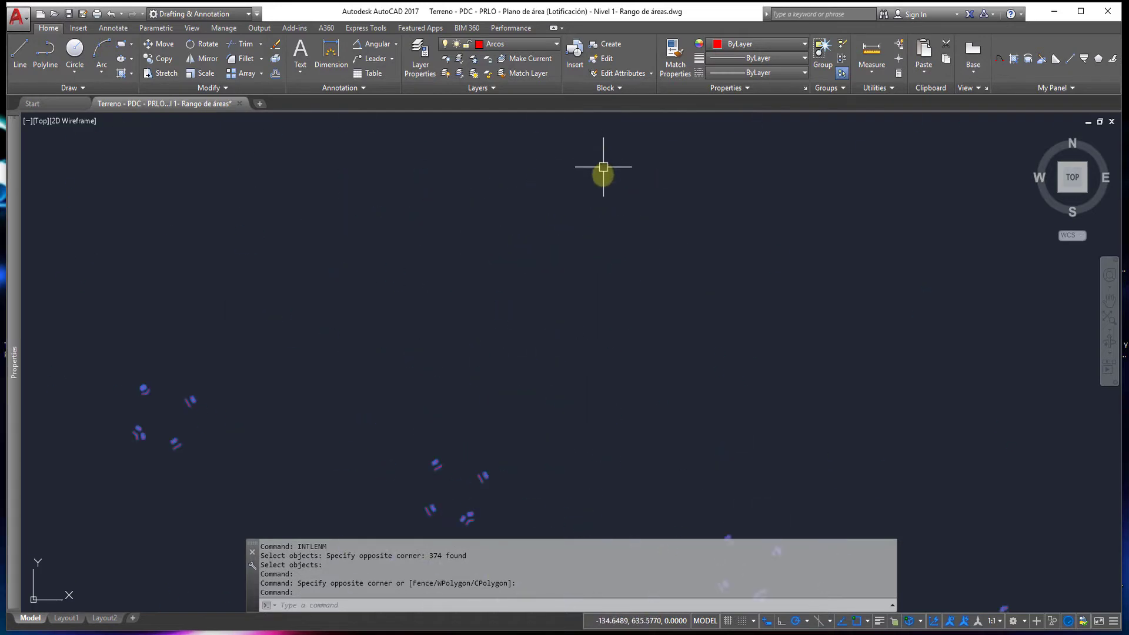
scroll(575, 441, down, 2)
scroll(580, 479, down, 2)
scroll(549, 300, up, 3)
scroll(570, 326, up, 4)
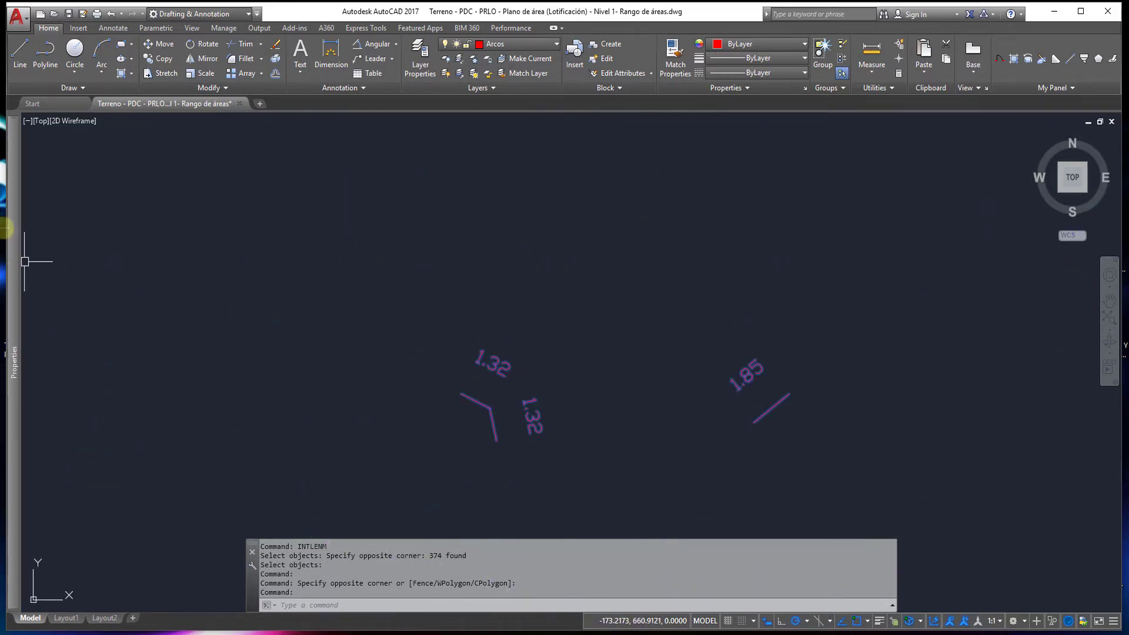
Step: Set the text height of the length labels to 0.8
click(200, 347)
text(3)
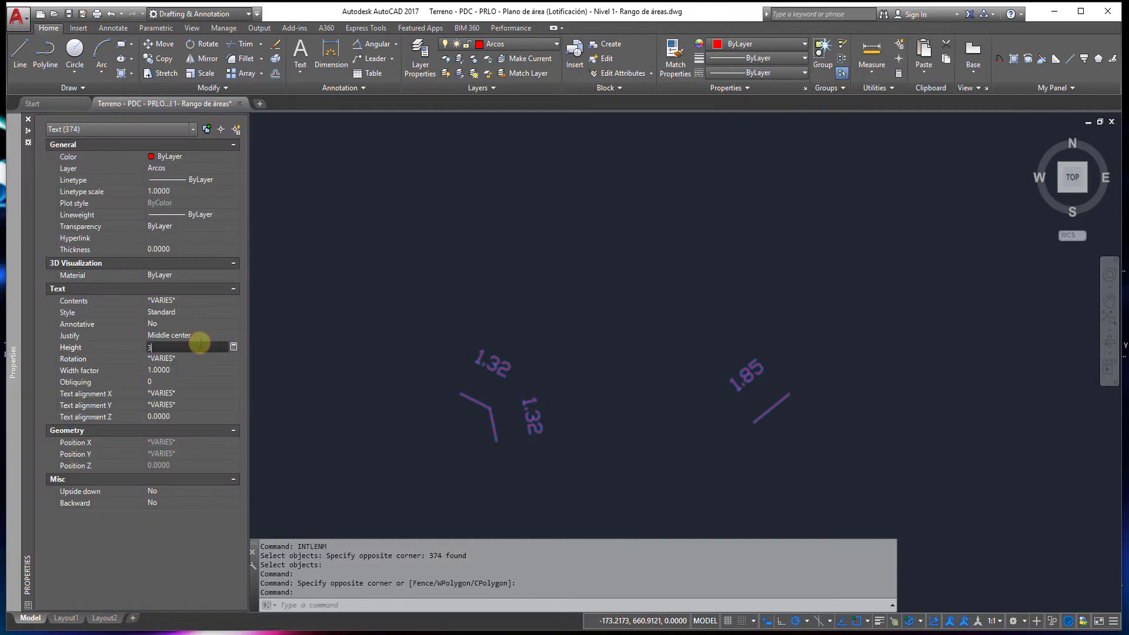
key(Tab)
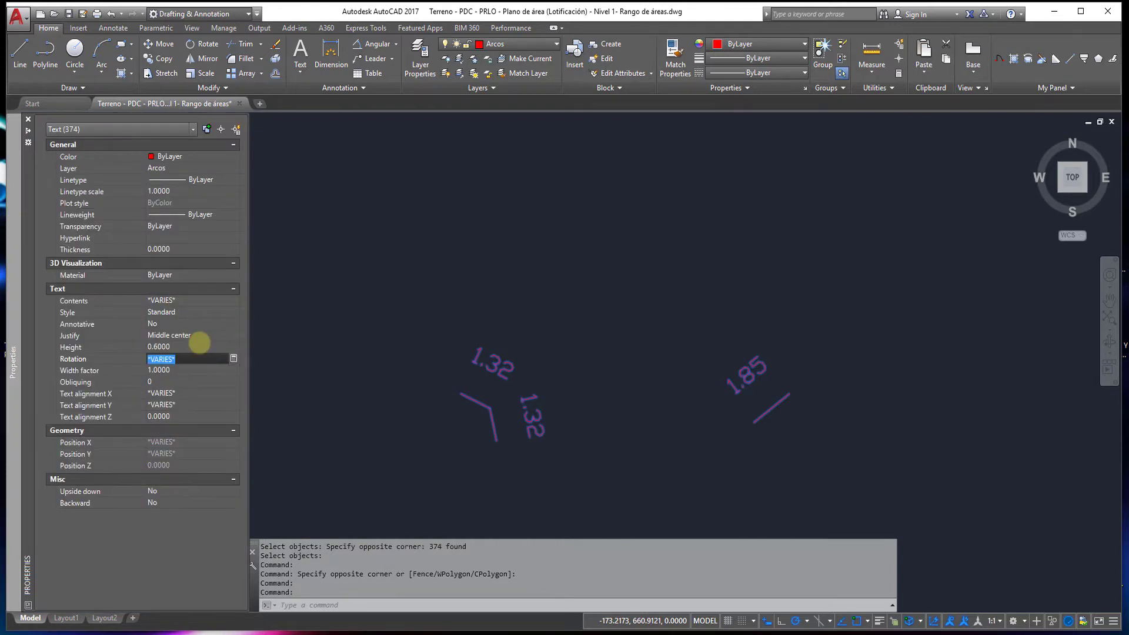
click(200, 347)
text(.8)
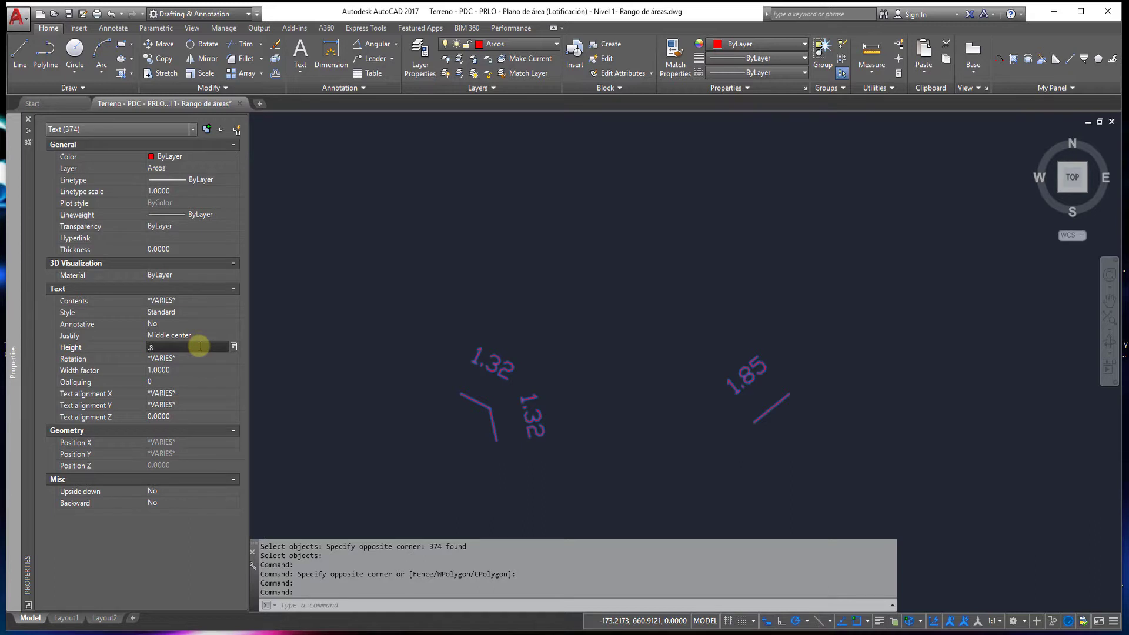
key(Tab)
Step: Hide Properties, pan across the plan to check label sizes, and deselect the labels
scroll(462, 335, down, 3)
scroll(438, 348, down, 3)
key(ctrl+1)
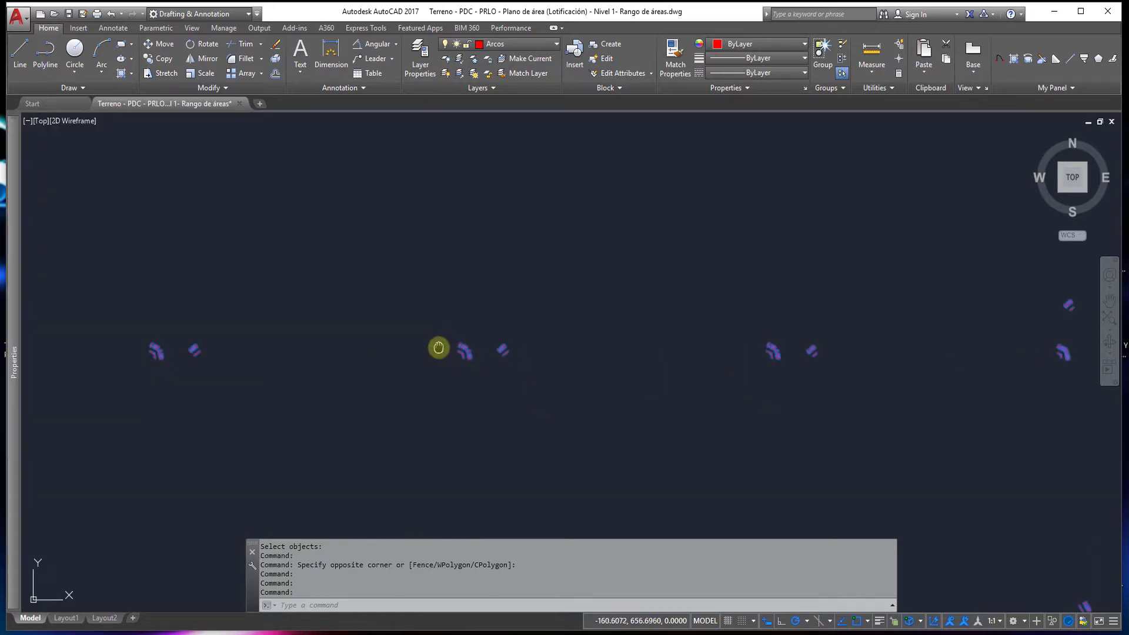
middle_drag(439, 347, 529, 328)
scroll(331, 348, up, 3)
scroll(297, 330, down, 3)
scroll(434, 333, down, 2)
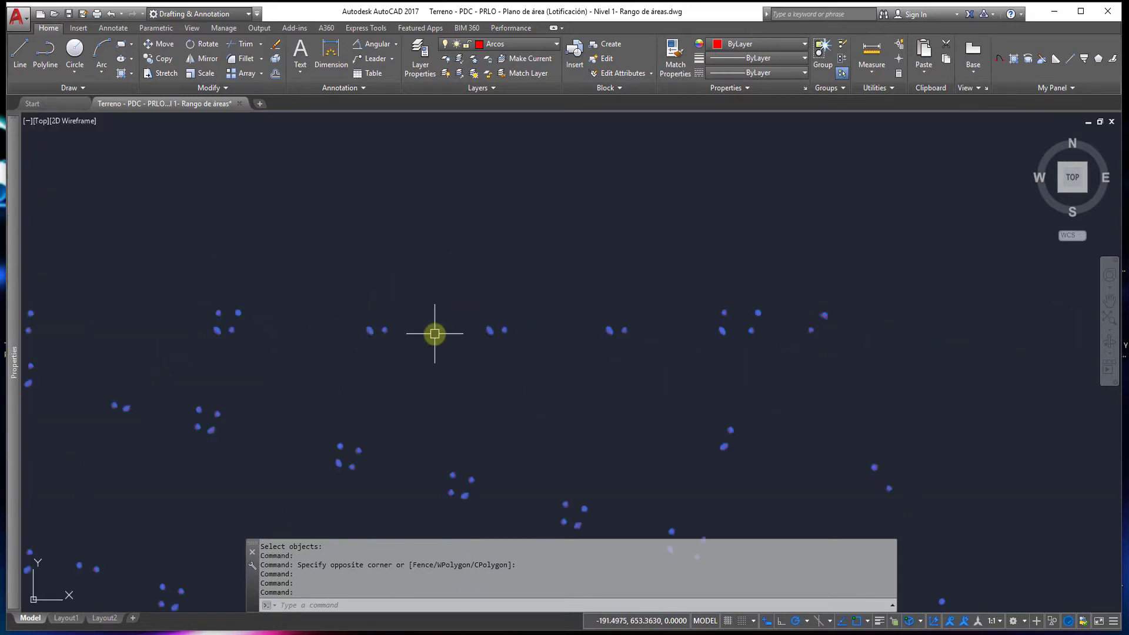
middle_drag(454, 349, 544, 263)
key(Escape)
key(Escape)
key(Escape)
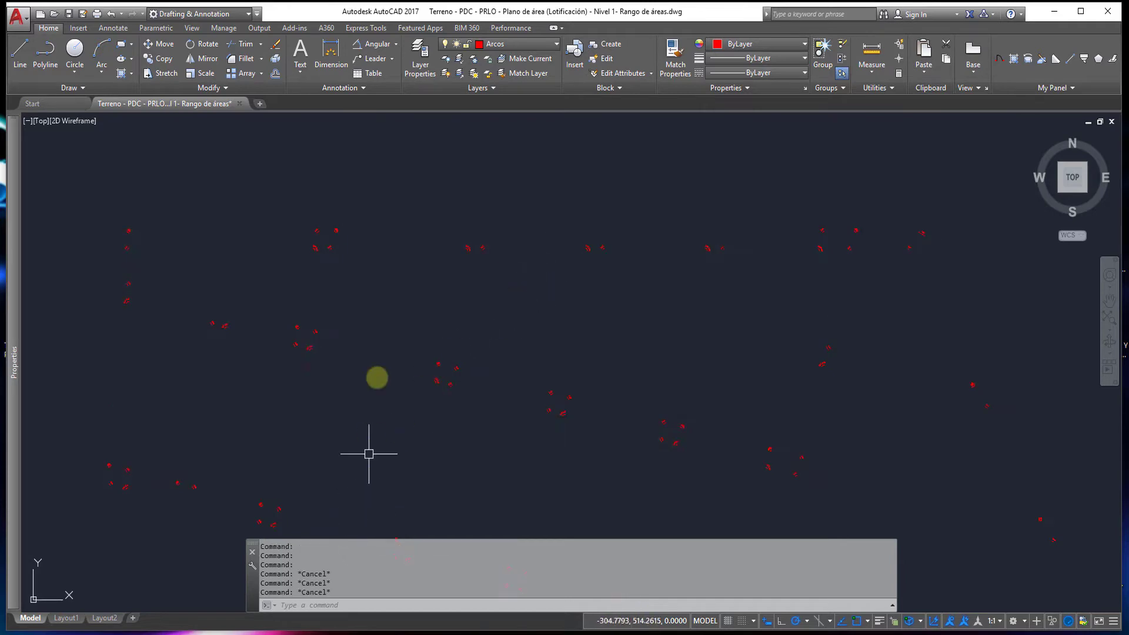
click(499, 44)
Step: Turn the Lotes layer back on and zoom to the lot corner near 30.78
click(445, 88)
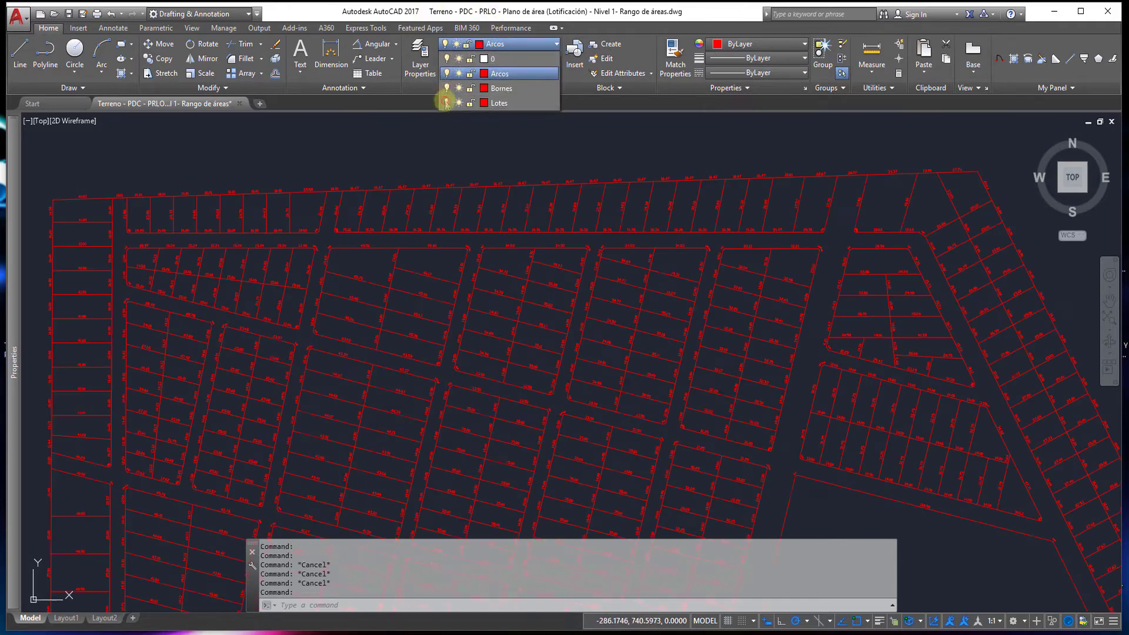
key(Escape)
scroll(615, 182, up, 3)
scroll(664, 229, up, 2)
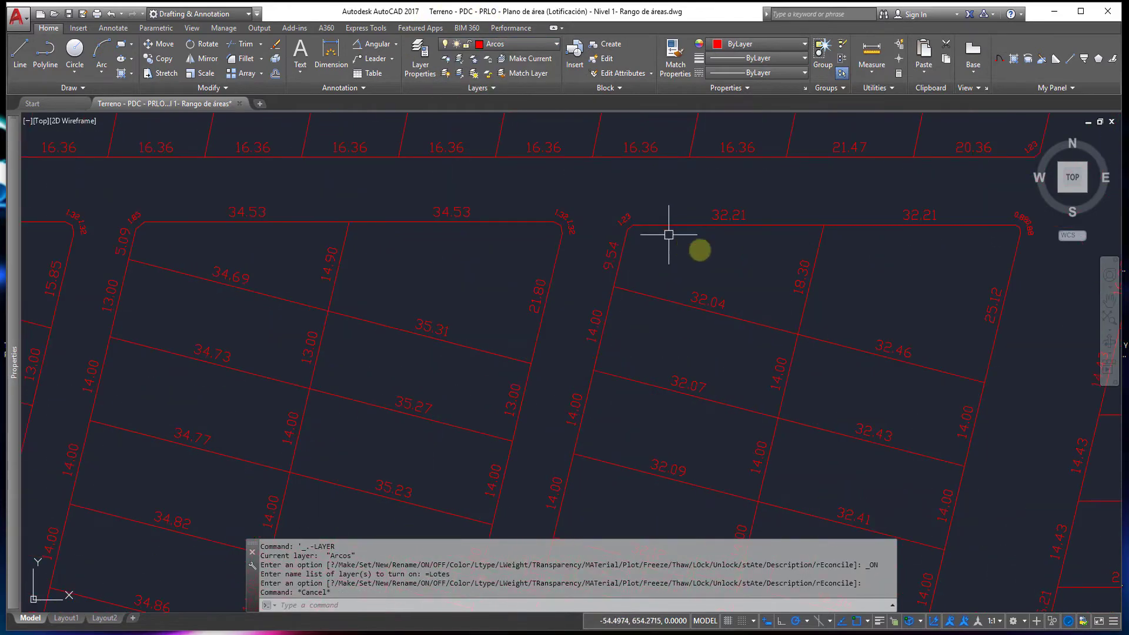
scroll(669, 234, down, 2)
middle_drag(837, 284, 194, 120)
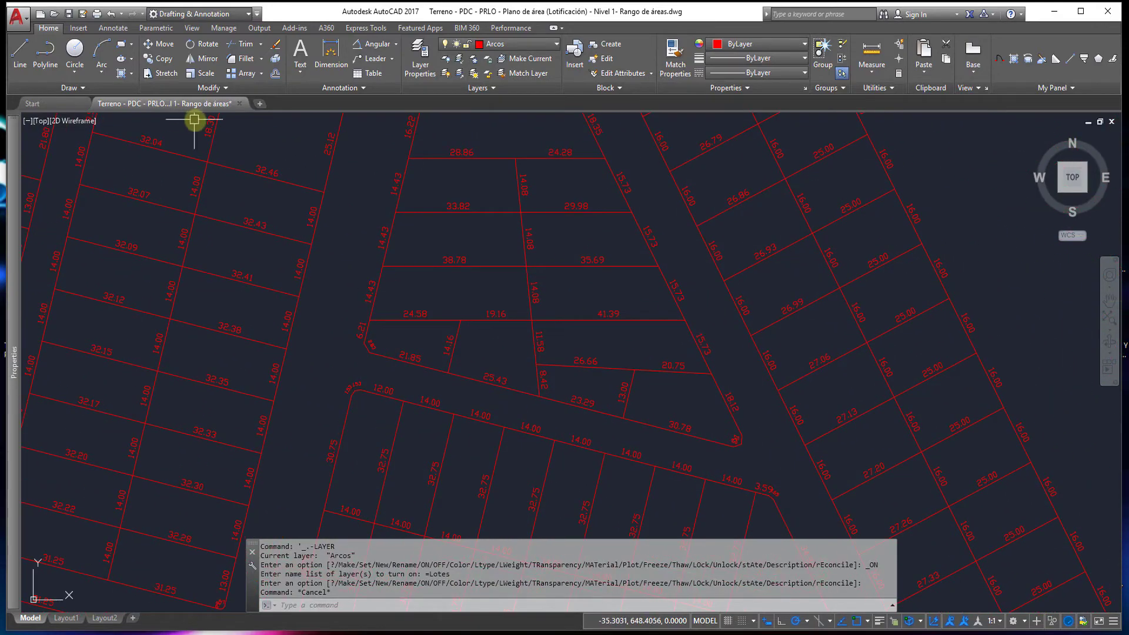
scroll(741, 441, up, 2)
scroll(739, 434, up, 3)
middle_drag(738, 433, 629, 325)
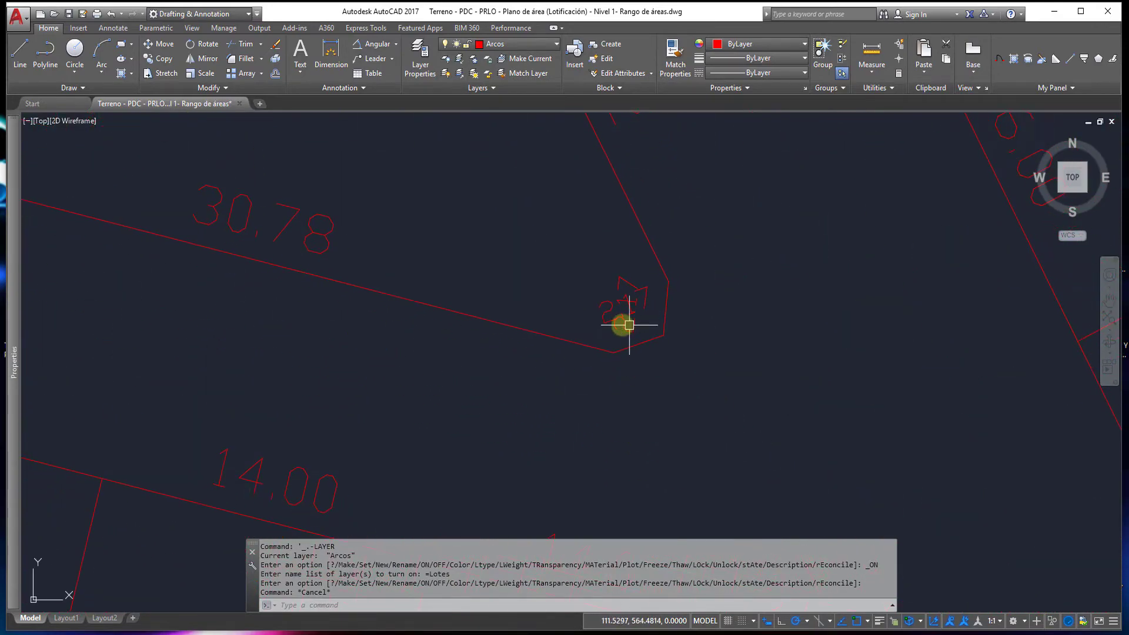
Step: Grip-move the 2.17 arc label so it sits below the lot edge
click(620, 323)
click(629, 310)
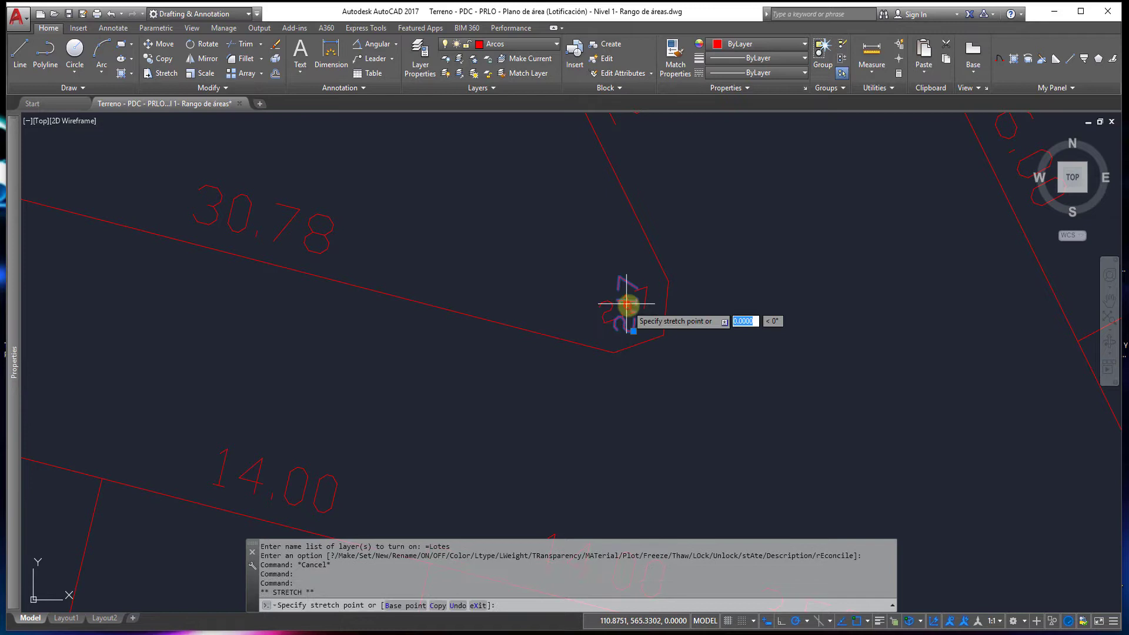
click(687, 305)
click(626, 310)
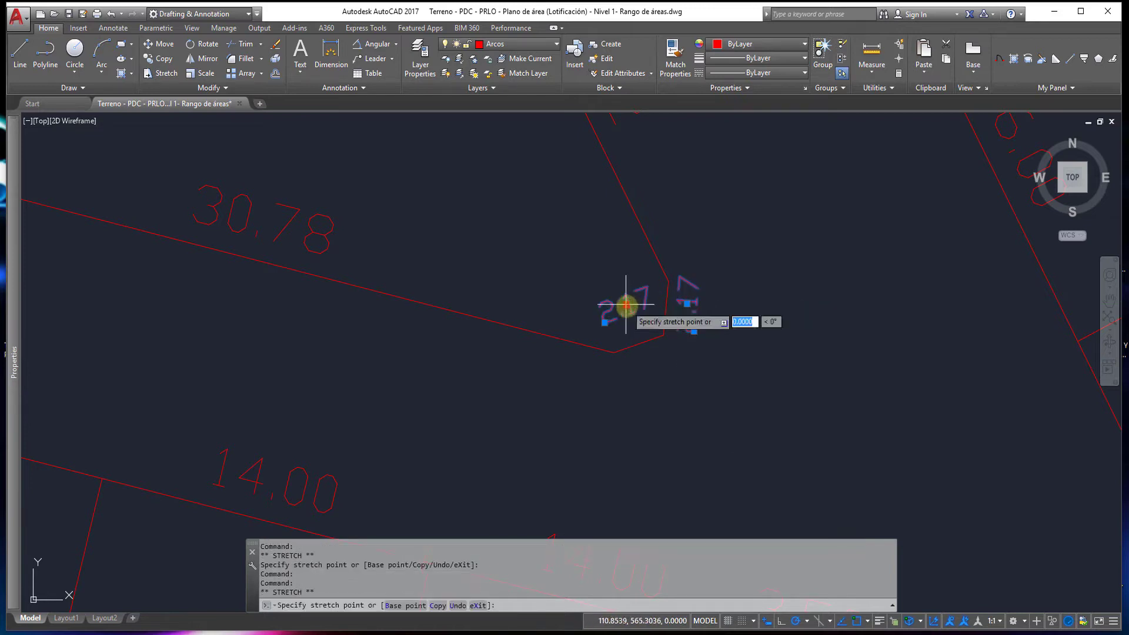
click(648, 359)
key(Escape)
key(Escape)
Step: Check the 3.59 corner labels, leaving the 1.65 label where it was
scroll(576, 317, down, 2)
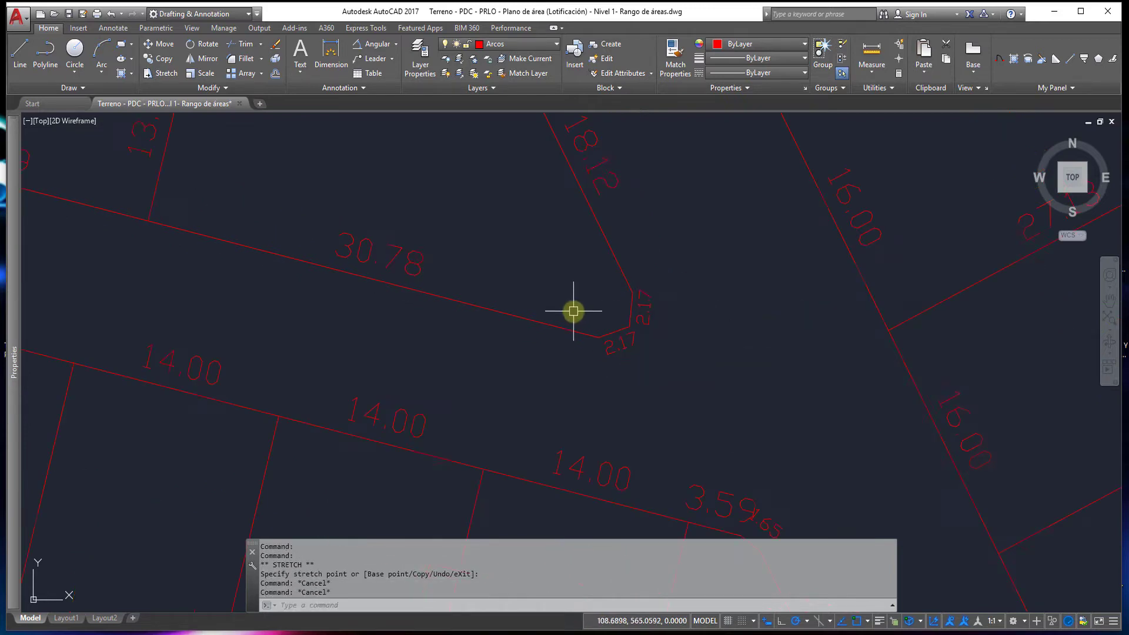
scroll(574, 311, down, 3)
scroll(659, 390, up, 8)
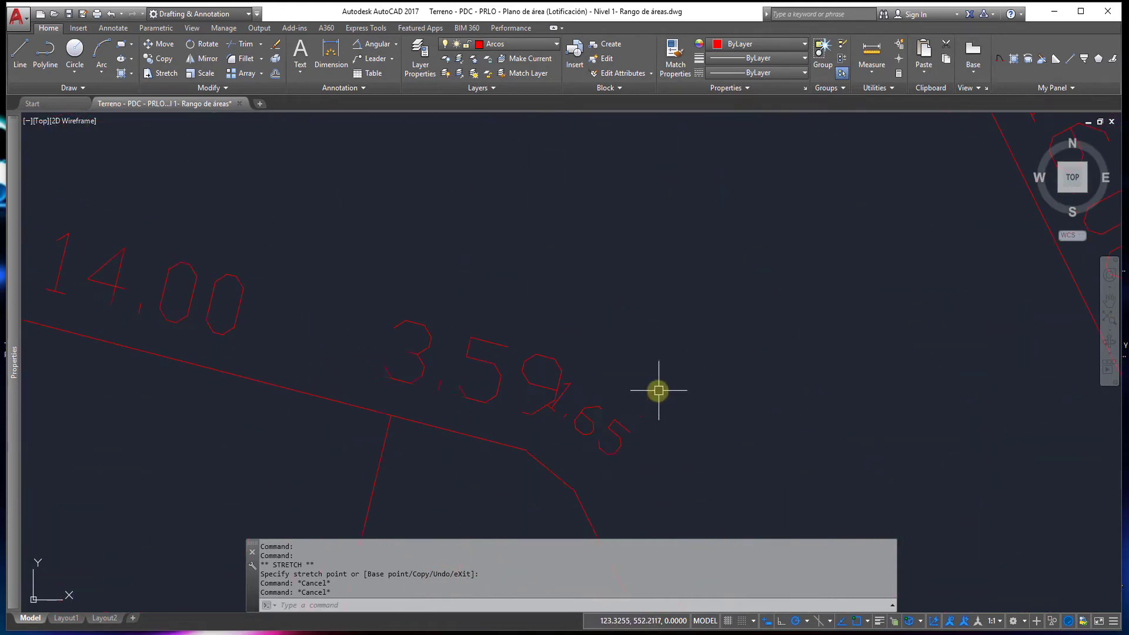
middle_drag(640, 403, 674, 336)
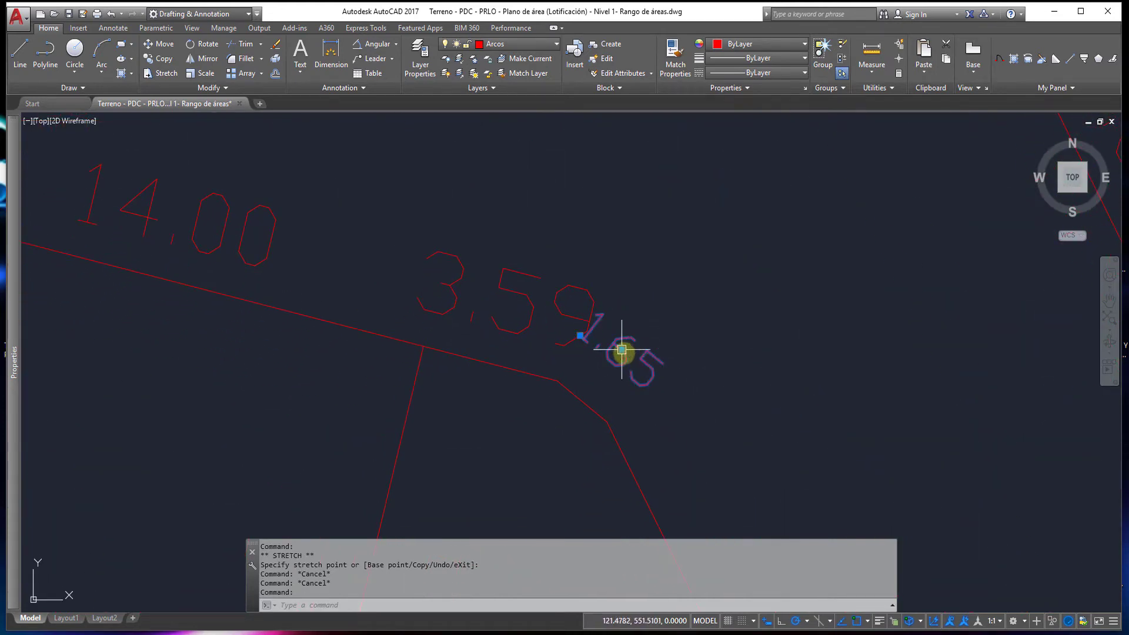
click(621, 350)
scroll(706, 365, down, 4)
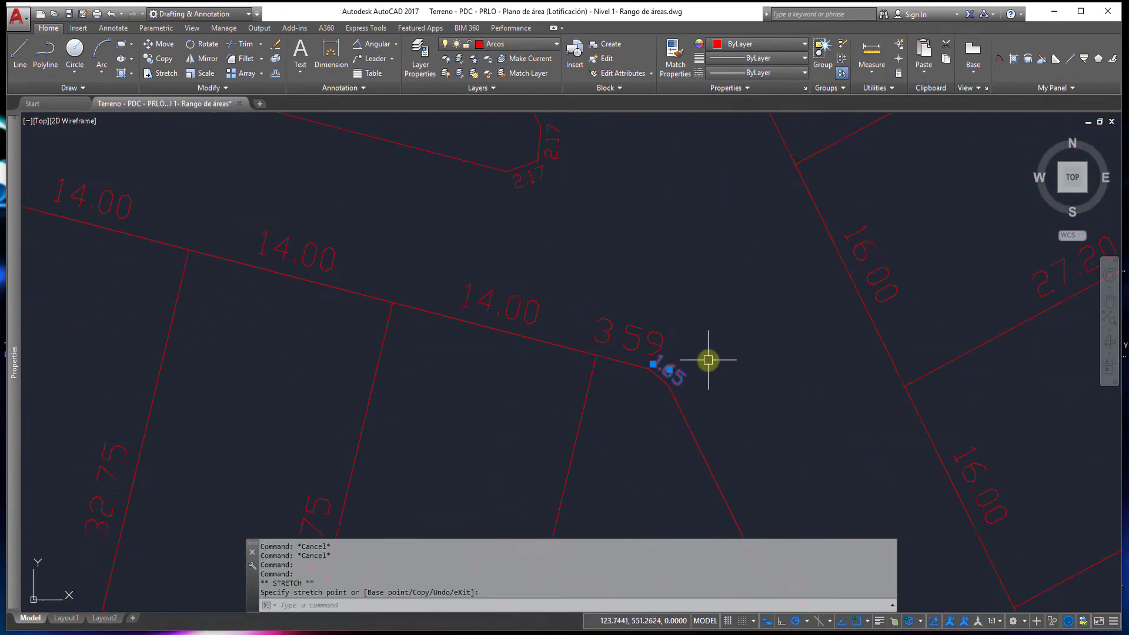
scroll(708, 360, down, 1)
scroll(708, 360, down, 2)
key(Escape)
key(Escape)
Step: Zoom out to bring the whole subdivision into view
middle_drag(670, 332, 536, 307)
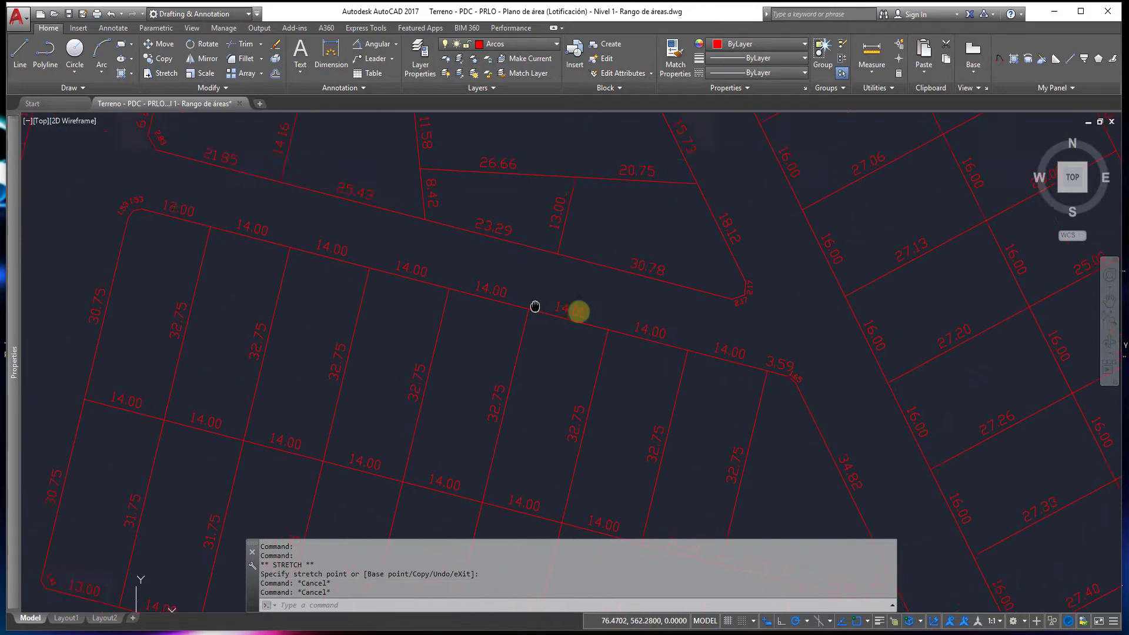
scroll(398, 280, down, 4)
scroll(398, 279, down, 2)
middle_drag(398, 280, 477, 272)
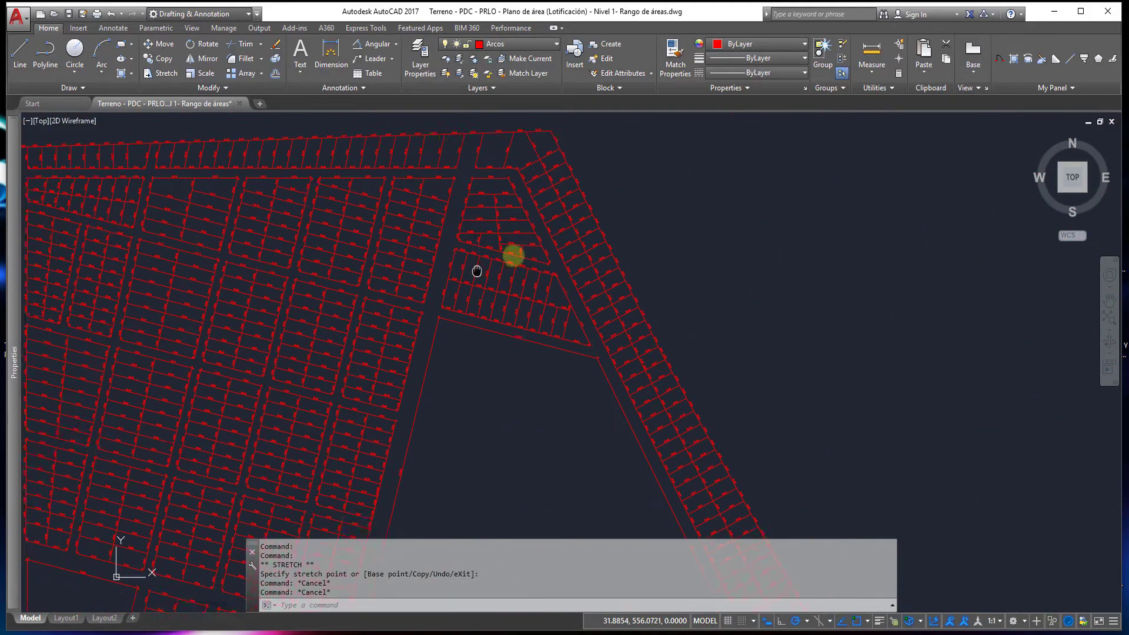
scroll(529, 247, down, 2)
scroll(537, 300, down, 2)
scroll(565, 341, down, 2)
mouse_move(566, 340)
middle_down()
mouse_move(532, 227)
mouse_move(623, 265)
middle_up()
Step: Load the pt2cir.lsp routine from the desktop into the drawing
scroll(532, 227, down, 2)
scroll(623, 265, up, 2)
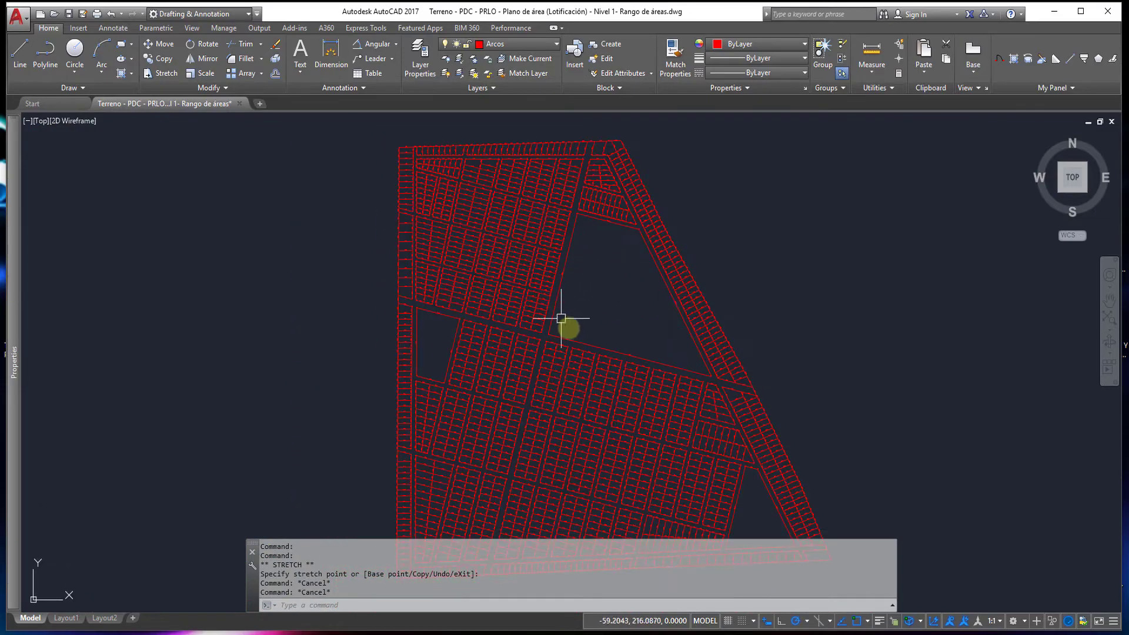
scroll(564, 316, down, 1)
scroll(582, 312, down, 2)
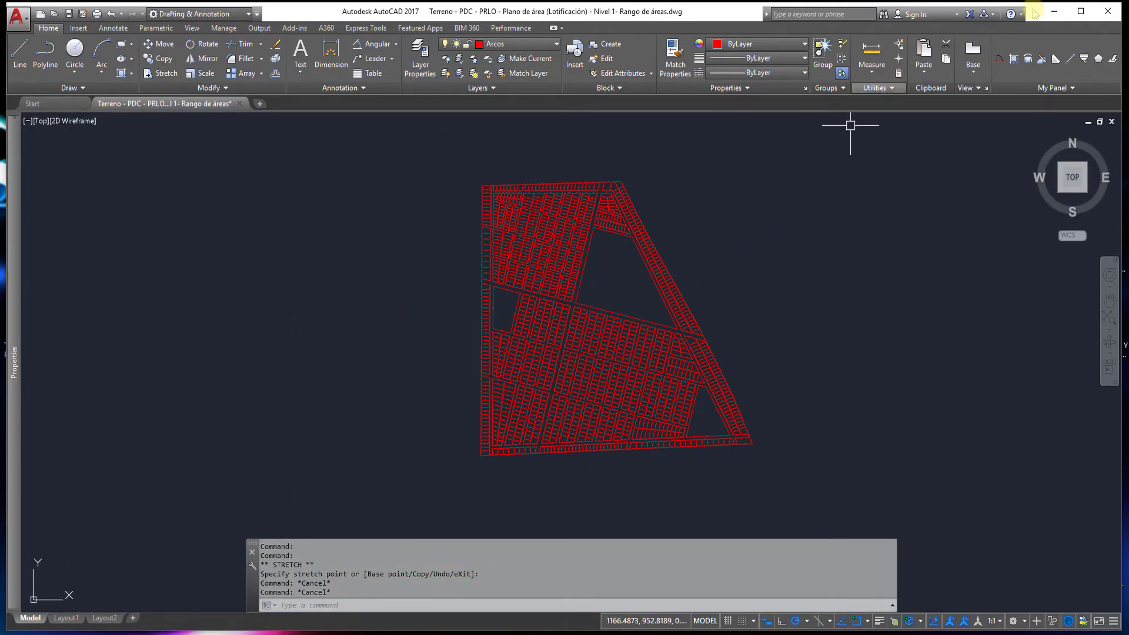
click(1053, 11)
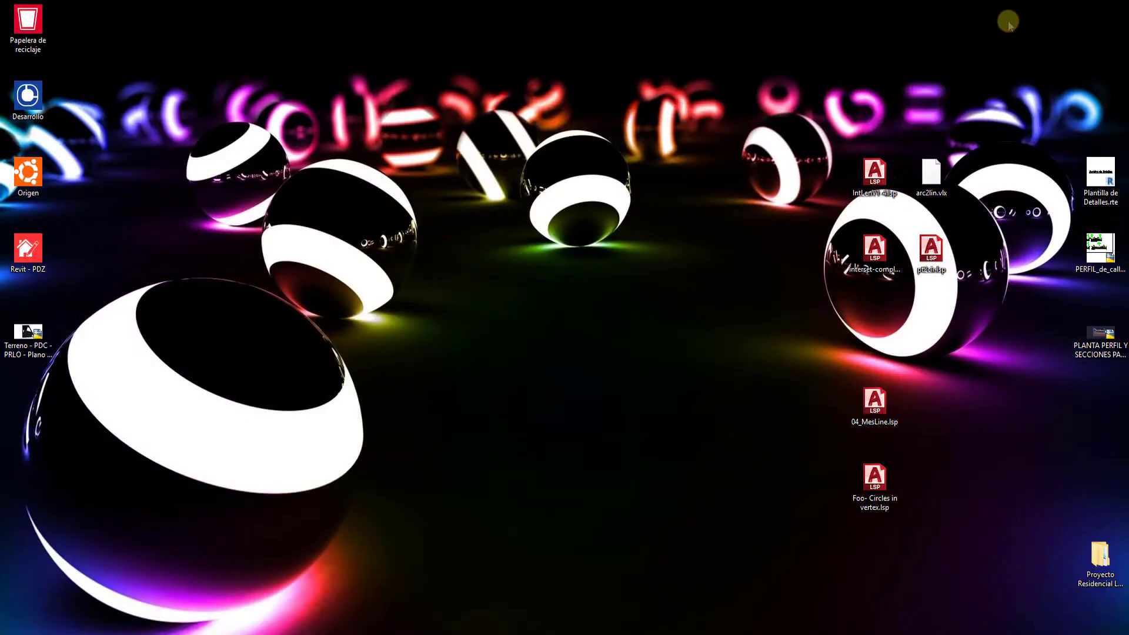
click(933, 251)
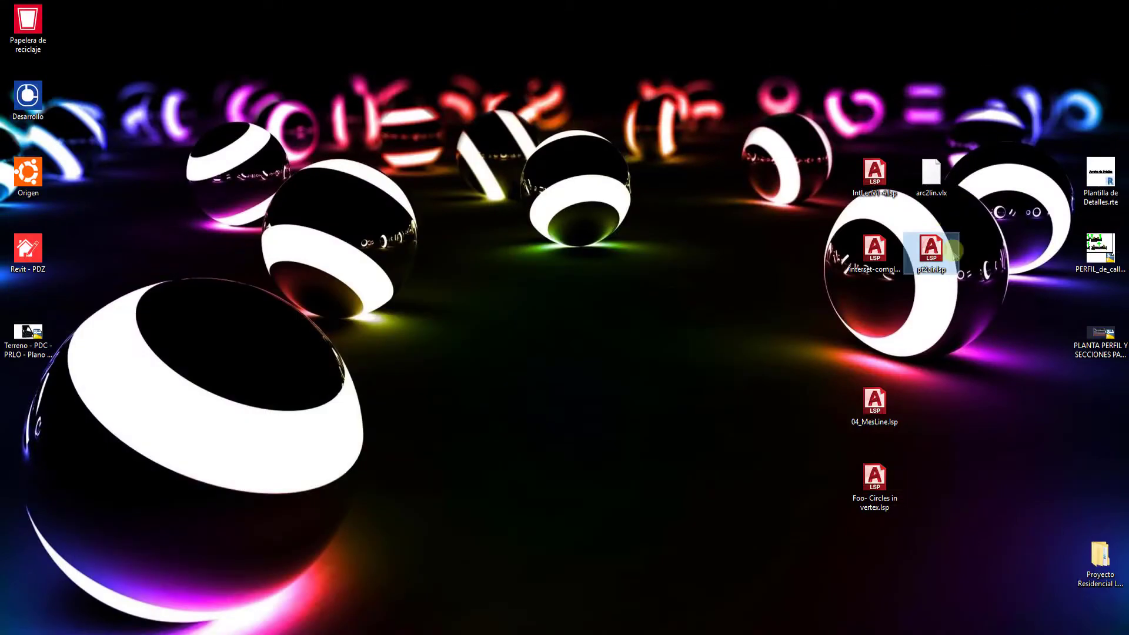
double_click(933, 251)
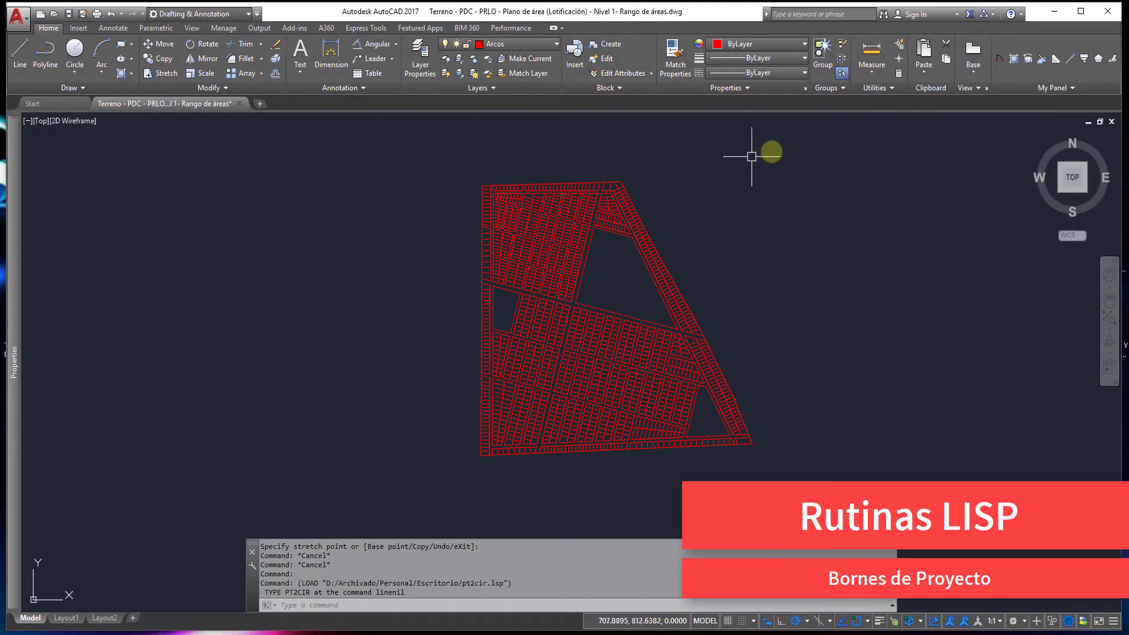
Step: Open Point Style from the expanded Utilities panel on the Home tab
click(891, 88)
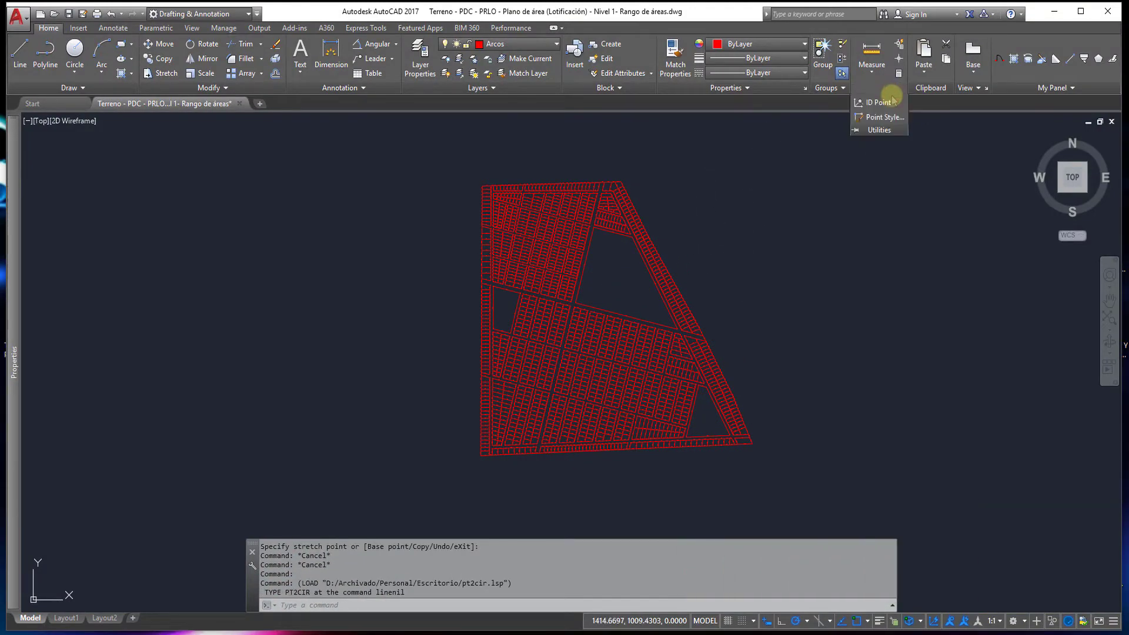
click(882, 117)
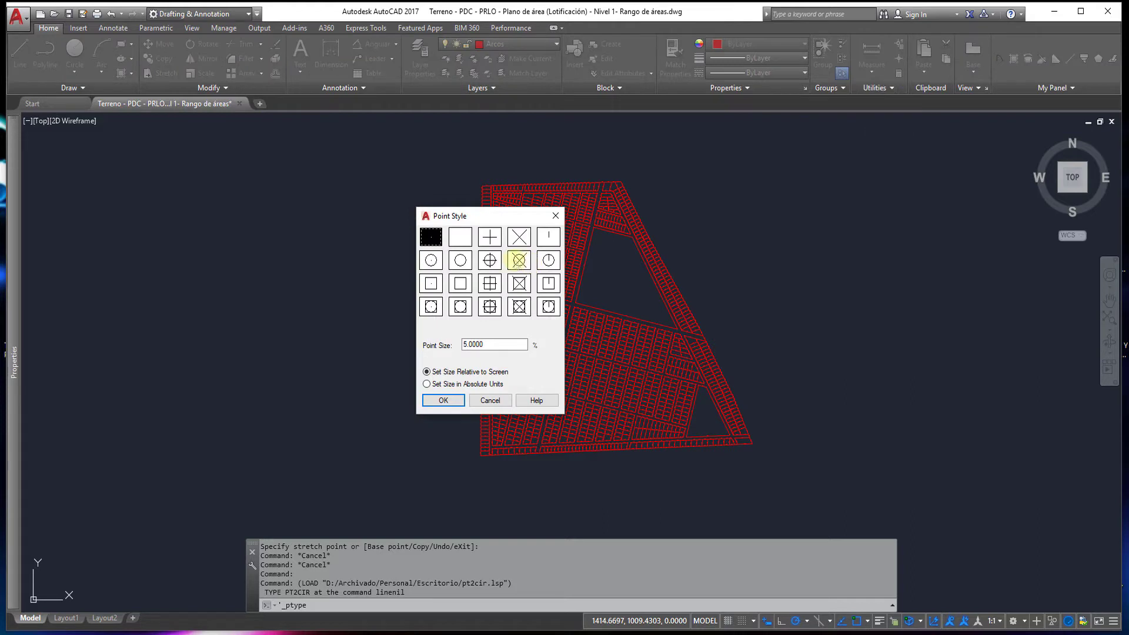
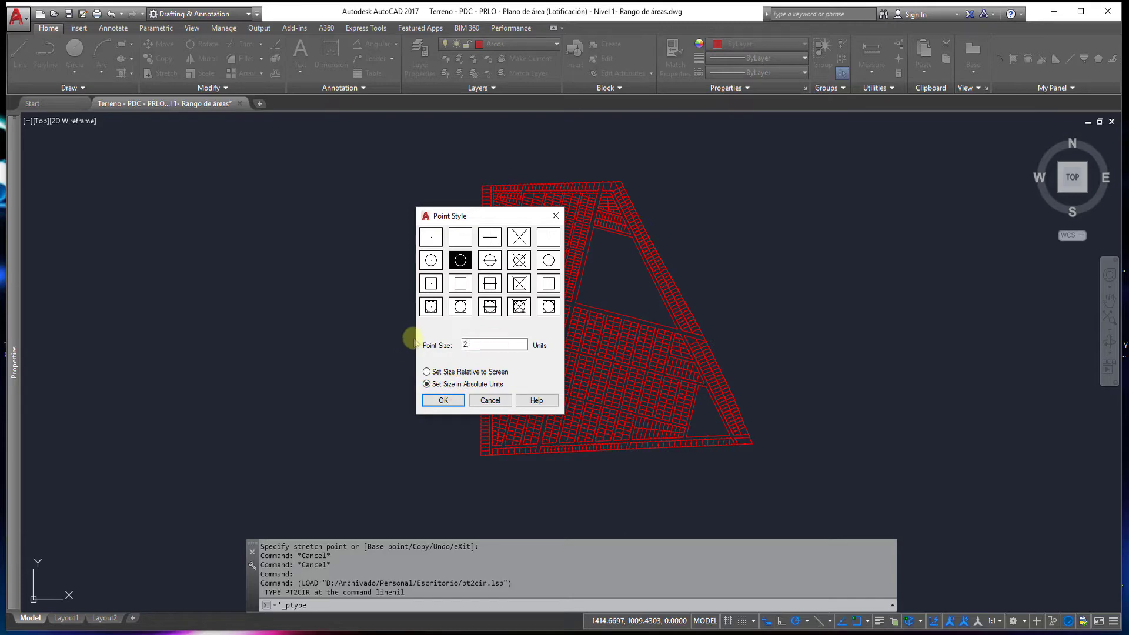
Step: Apply the circle point style at size 2.5
click(427, 403)
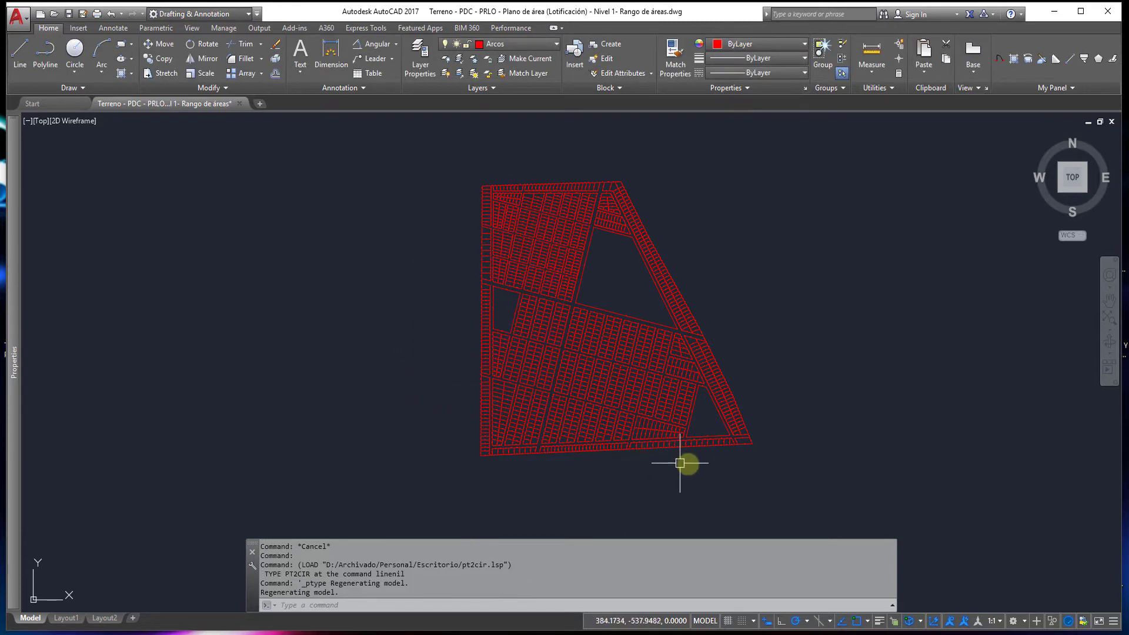
scroll(686, 461, up, 3)
scroll(696, 459, up, 3)
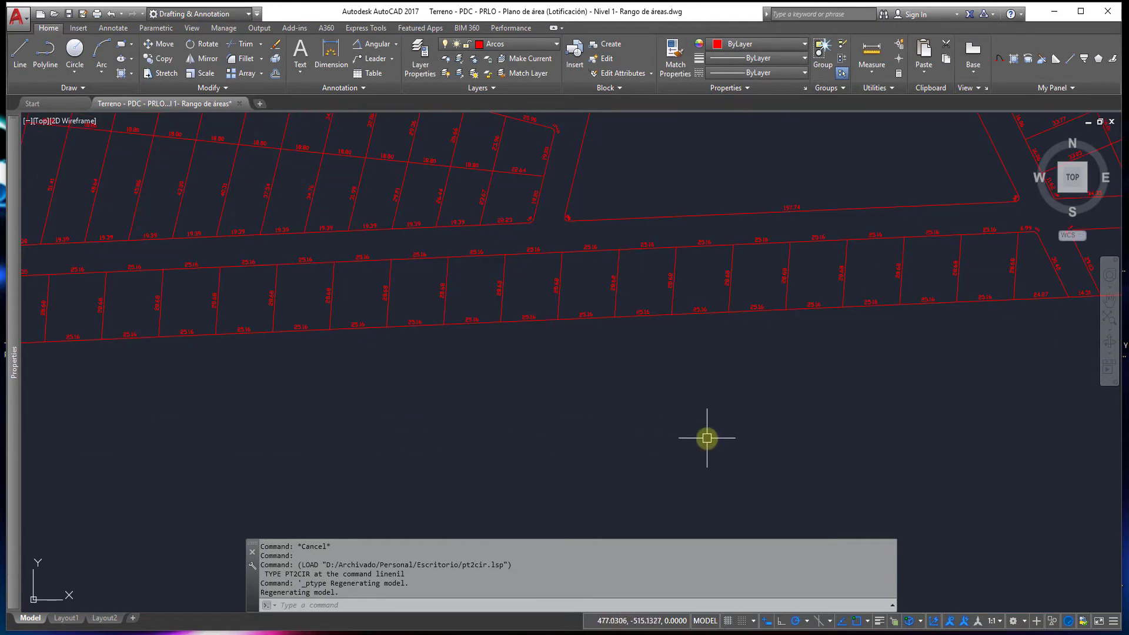
text(point)
Step: Place a test point just below the road line
key(Return)
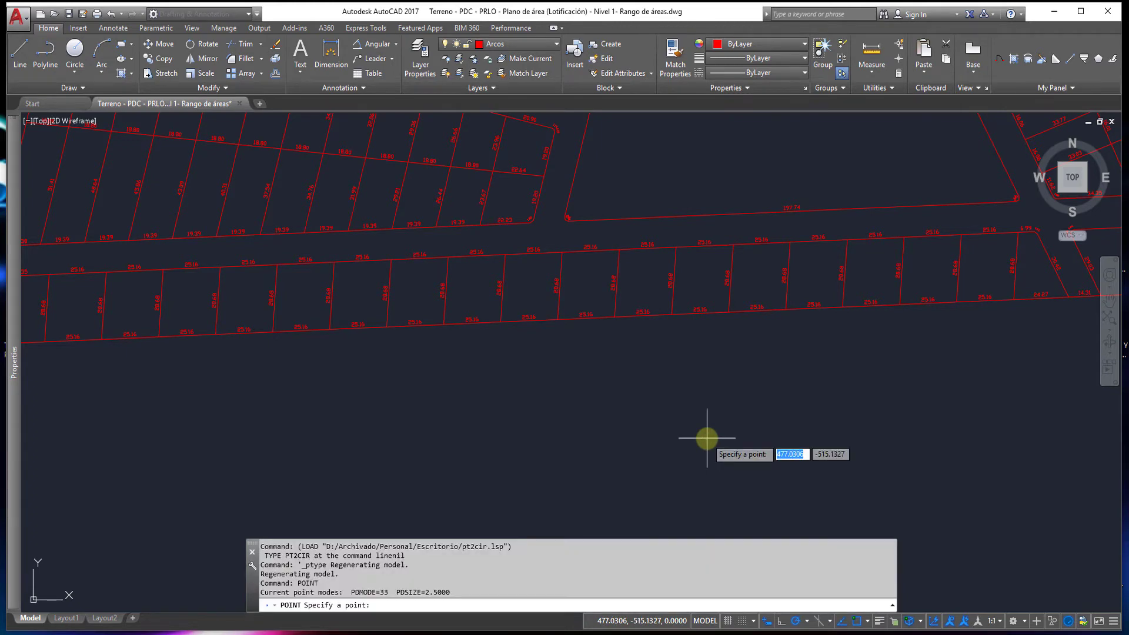
click(645, 363)
scroll(655, 347, up, 2)
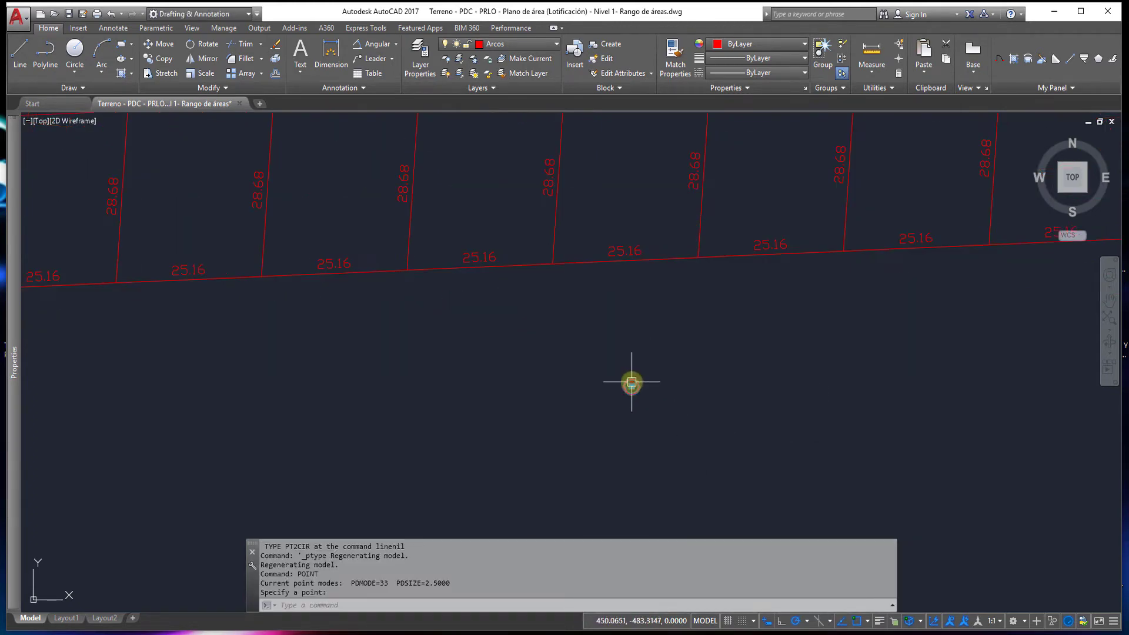
click(631, 383)
key(Escape)
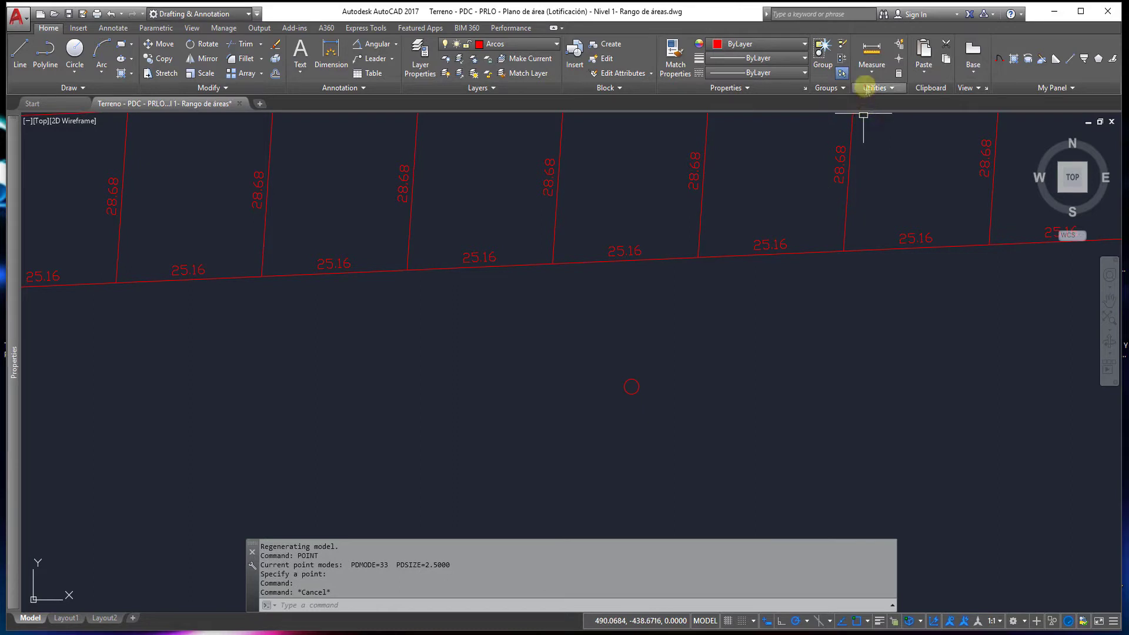
Step: Reopen the Point Style dialog, move it aside, and close it
click(868, 88)
click(876, 117)
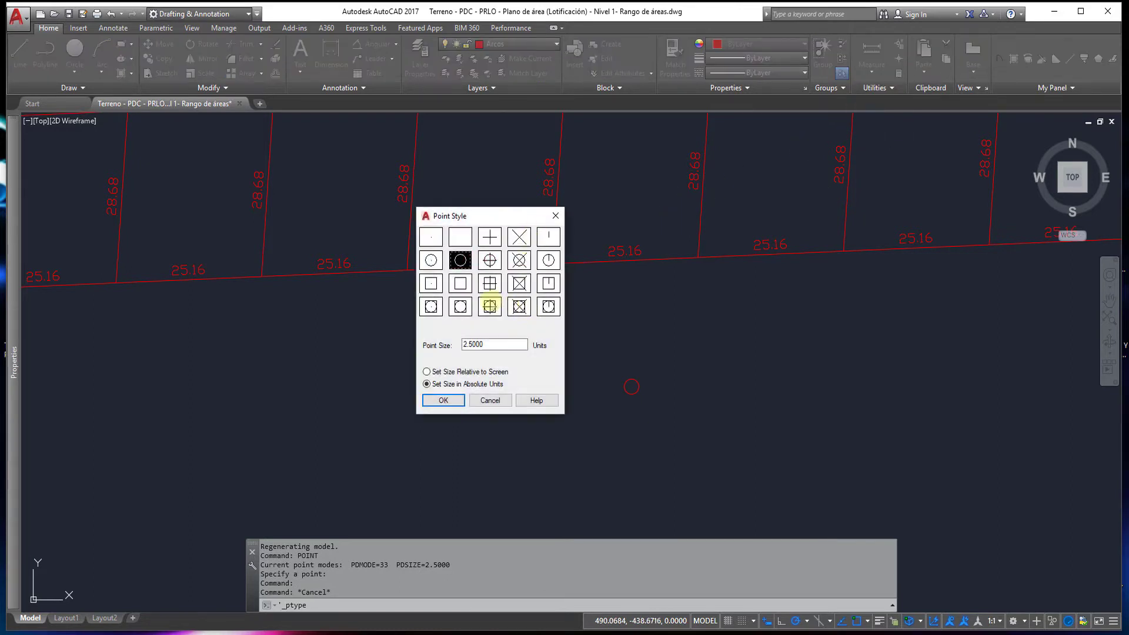
drag(503, 219, 295, 205)
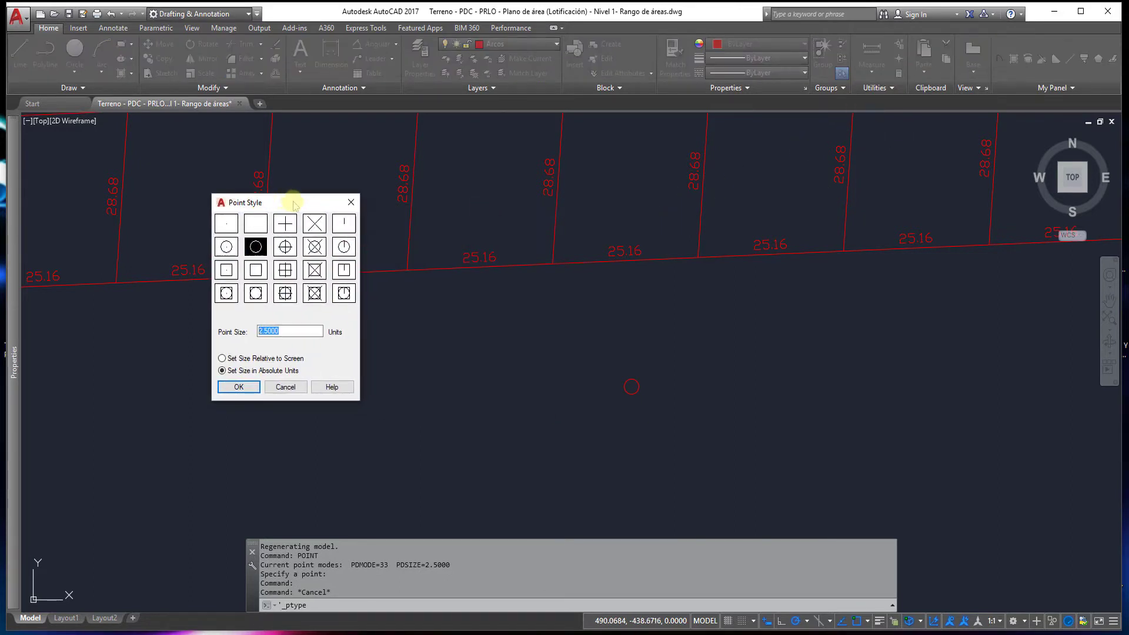
click(239, 387)
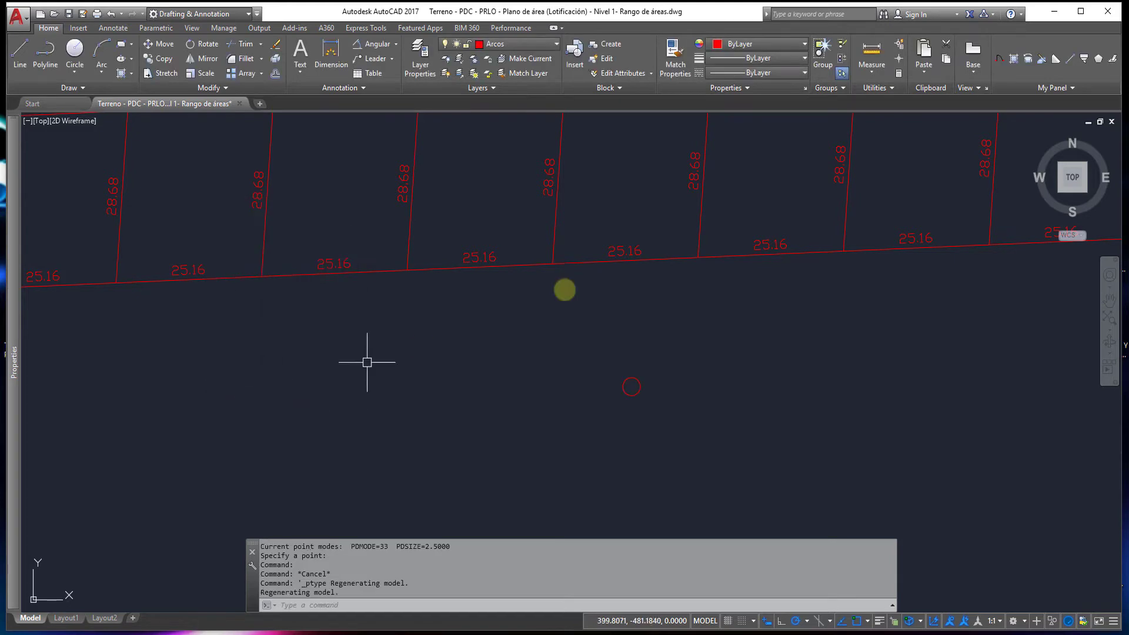
Step: Enlarge the point size to 10 in Point Style
click(871, 68)
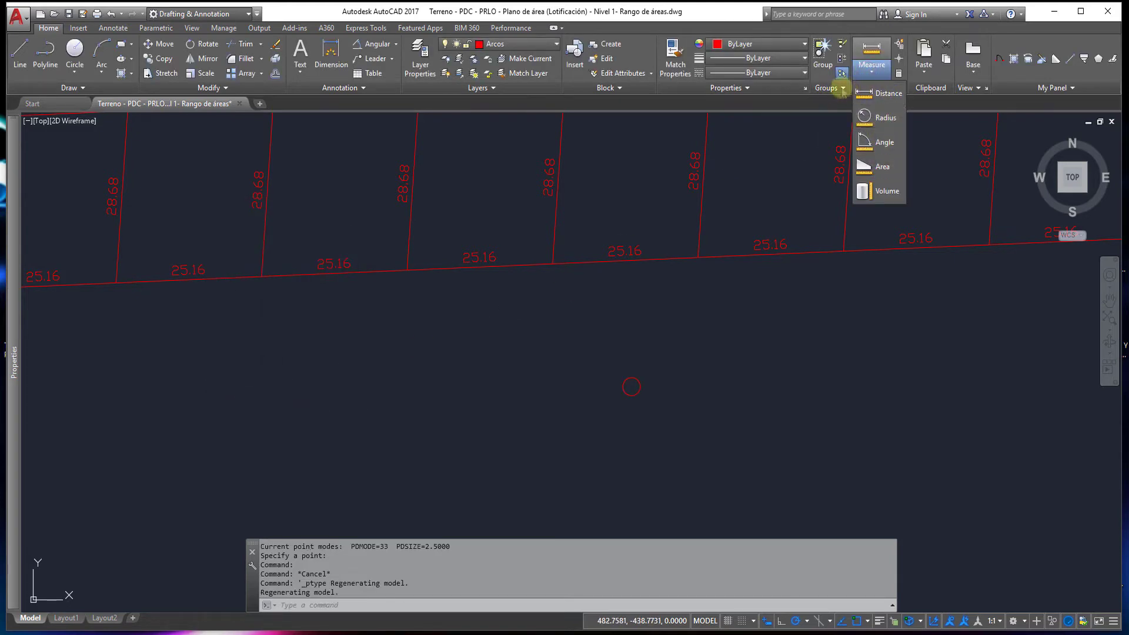
click(865, 88)
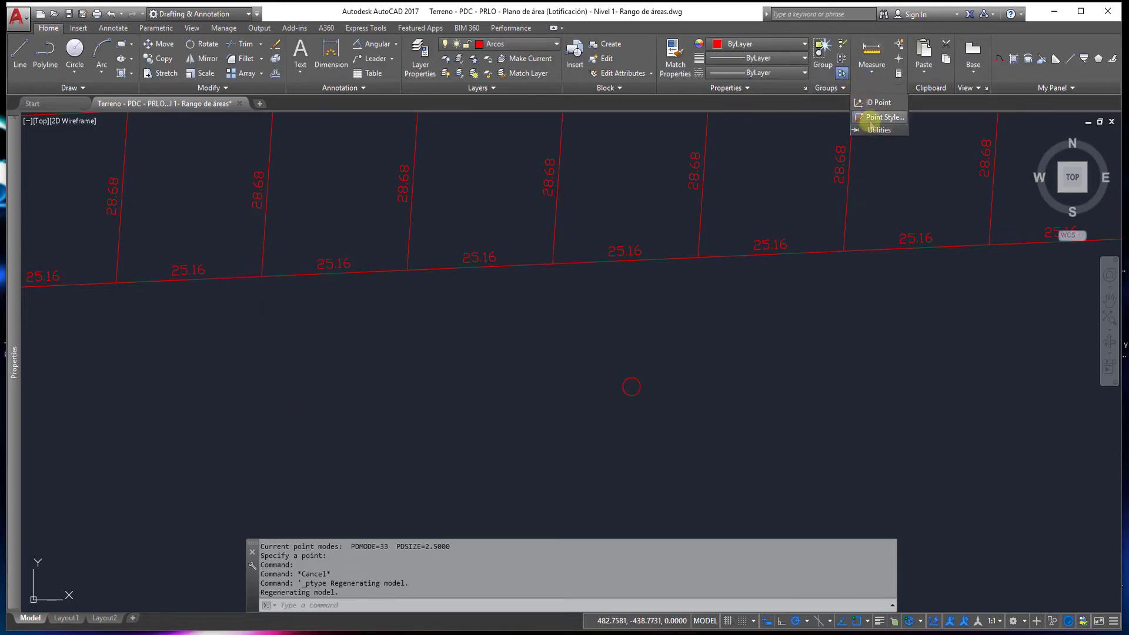
click(871, 118)
text(10)
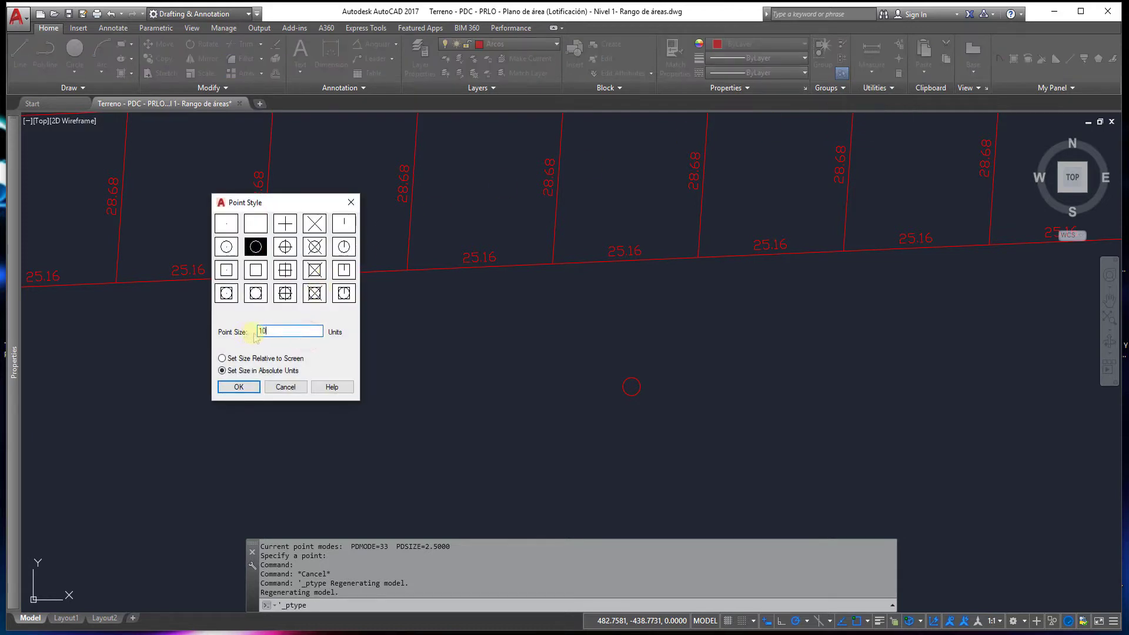
click(247, 389)
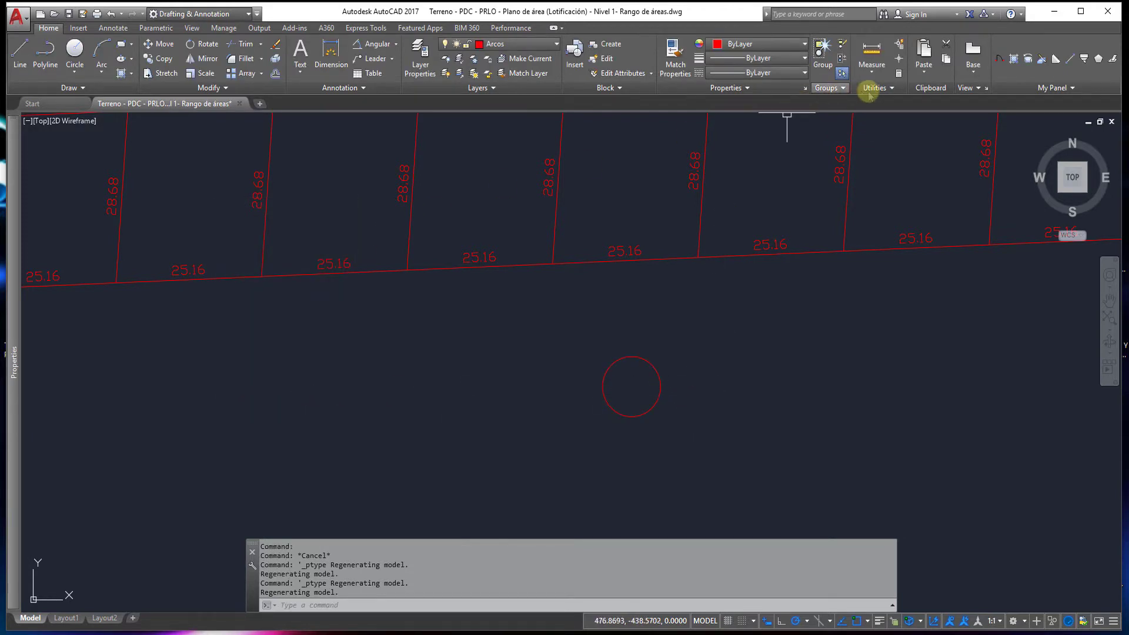
Step: Reduce the point size back to 2 in Point Style
click(888, 91)
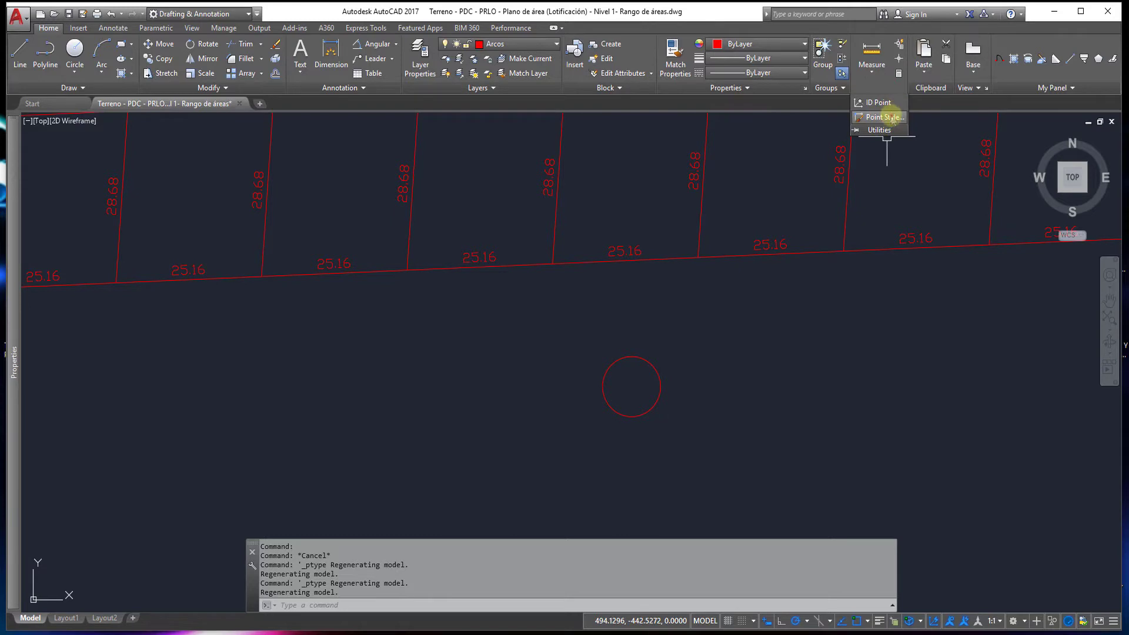
click(888, 118)
click(303, 330)
text(2.5)
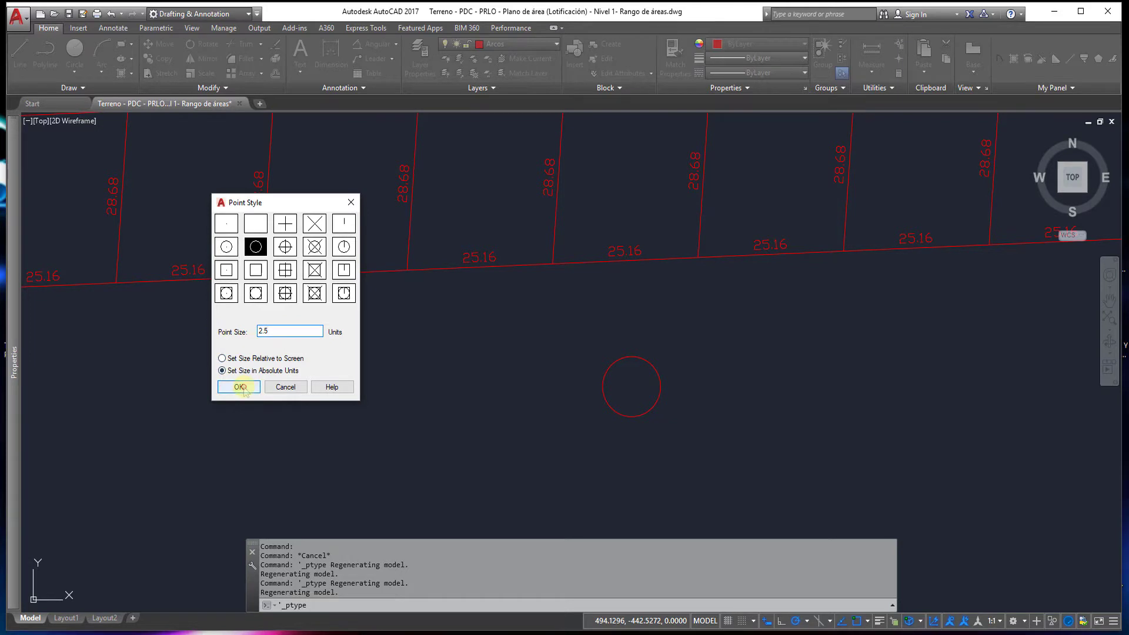
click(240, 387)
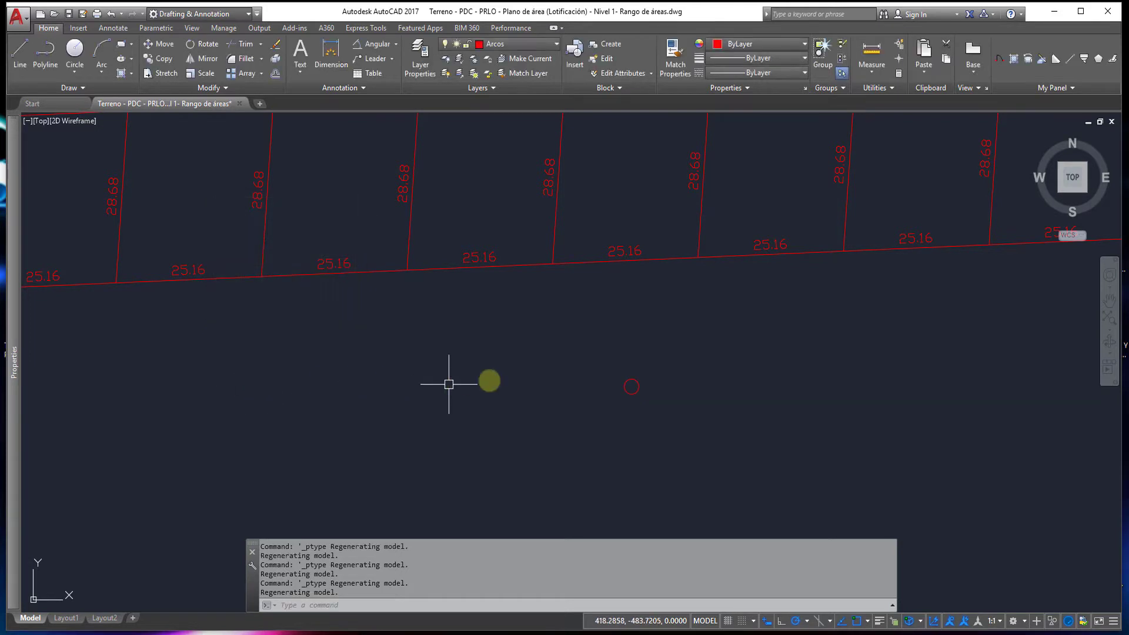
Step: Window-select the test point and erase it
click(653, 424)
click(592, 364)
key(Delete)
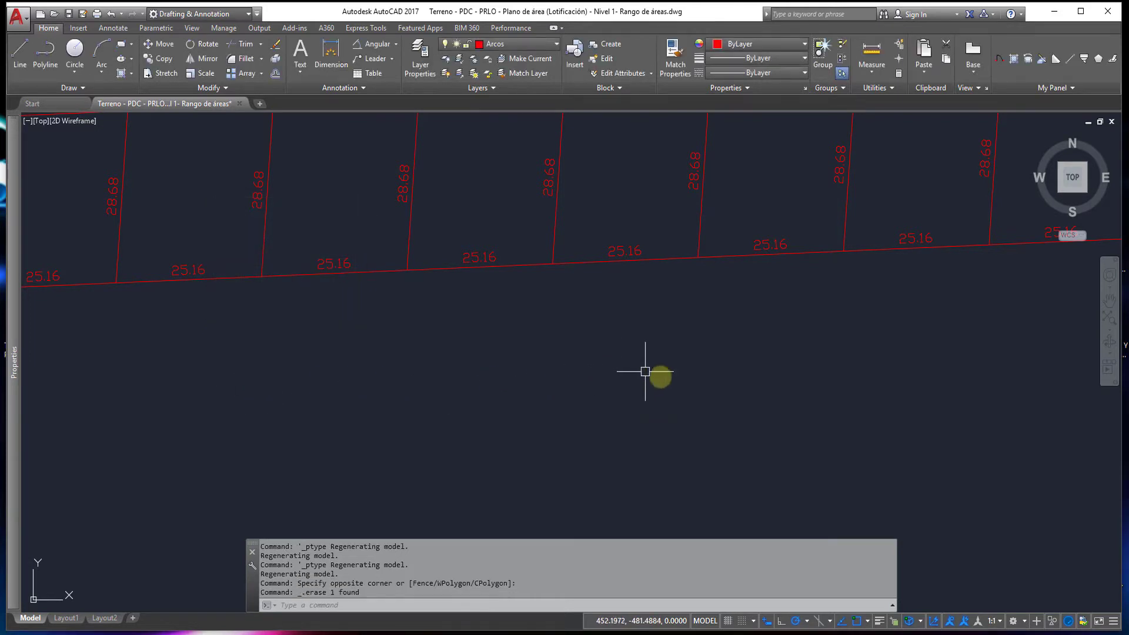
Step: Load interset-complex.lsp by dragging it from the desktop into the drawing
click(1052, 11)
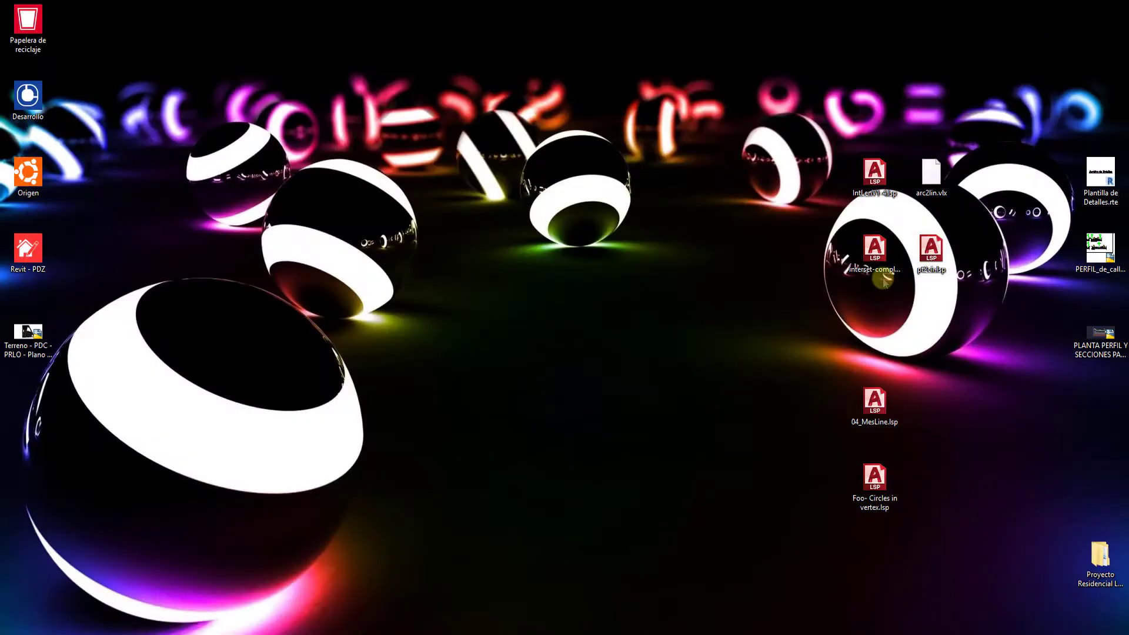
drag(867, 247, 526, 276)
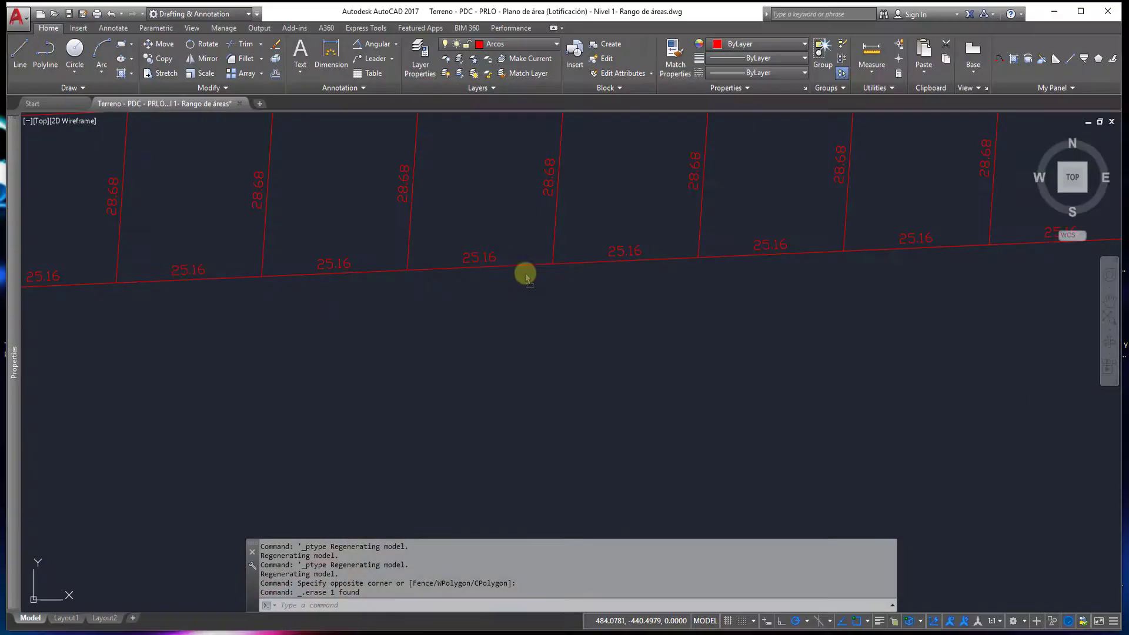
drag(609, 341, 603, 333)
text(INTER)
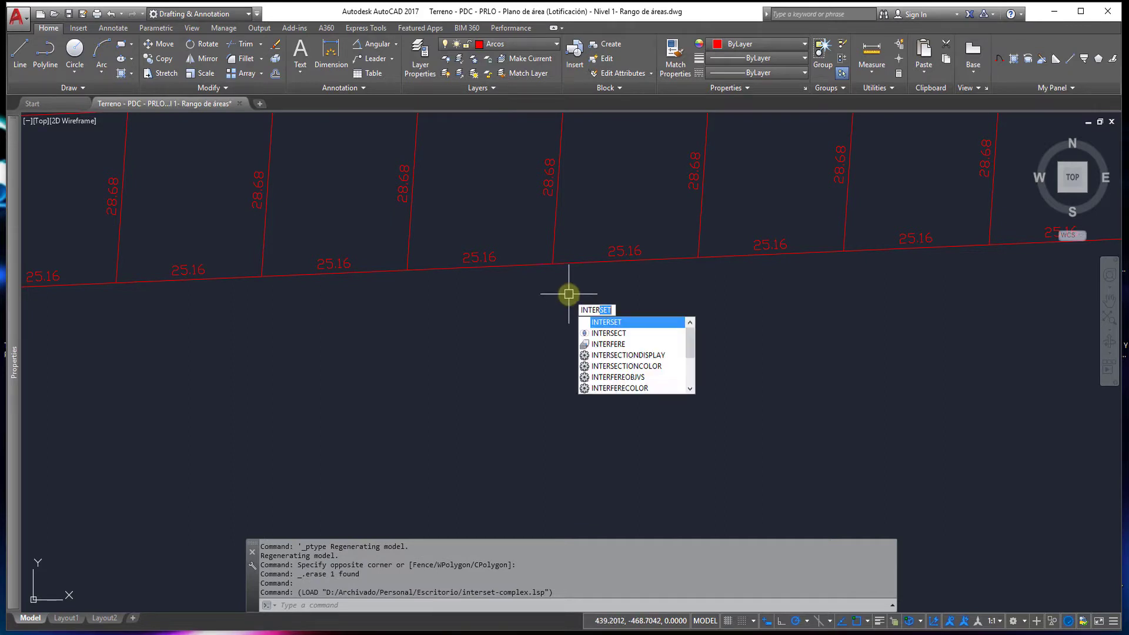
Step: Run INTERSET on a crossing selection of a lot line and the road line
key(Return)
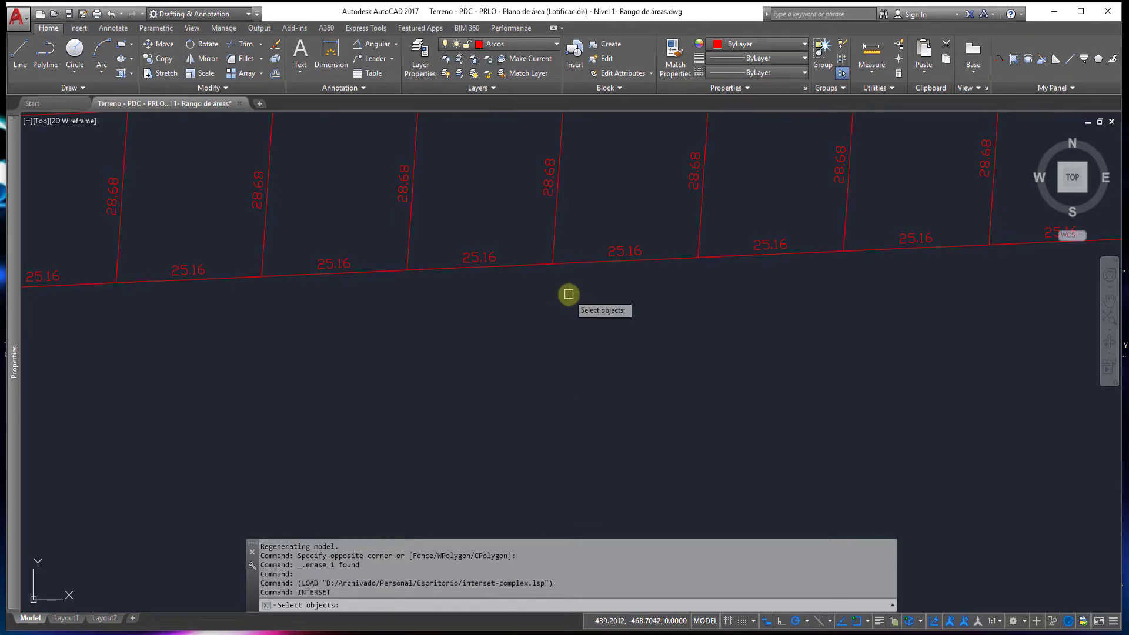
click(569, 294)
click(537, 239)
key(Return)
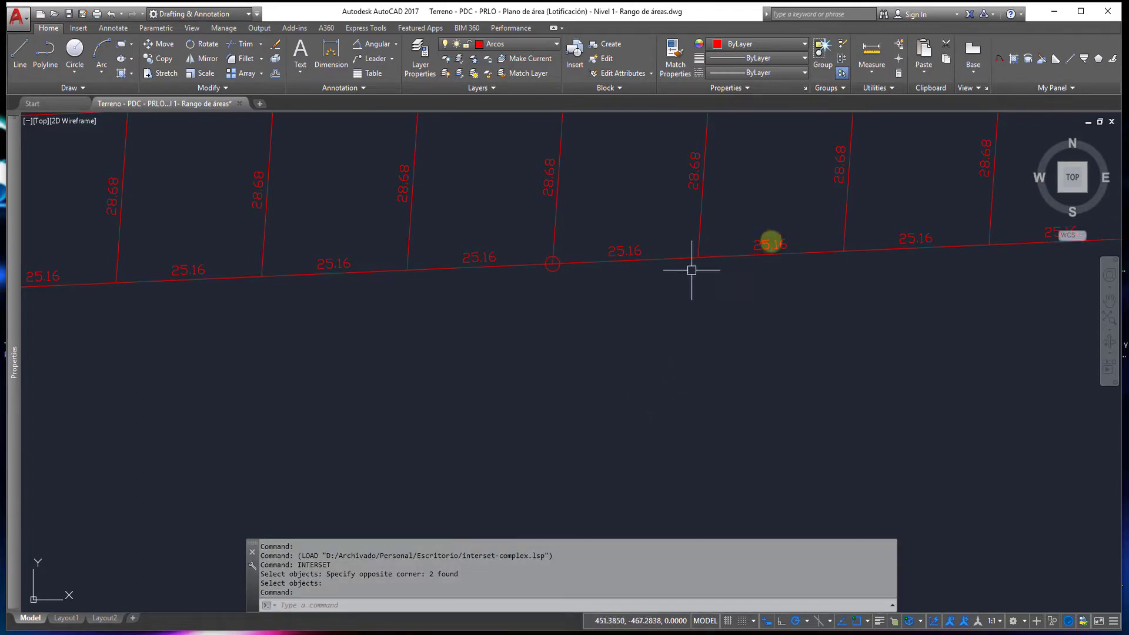
Step: Switch the point style to plain dots
click(882, 87)
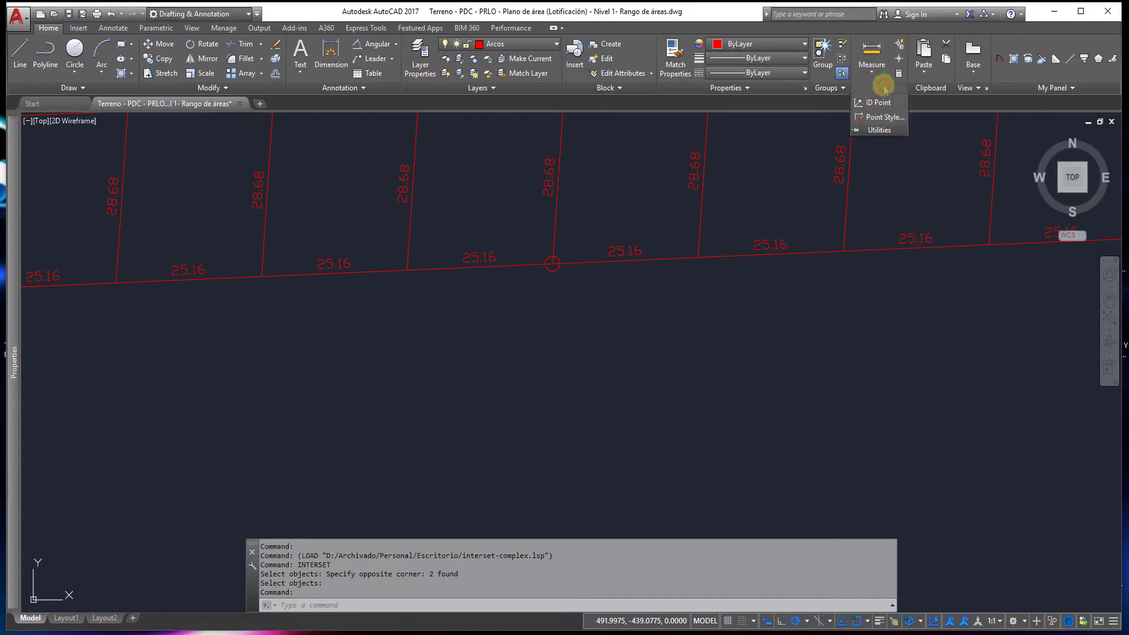
click(885, 118)
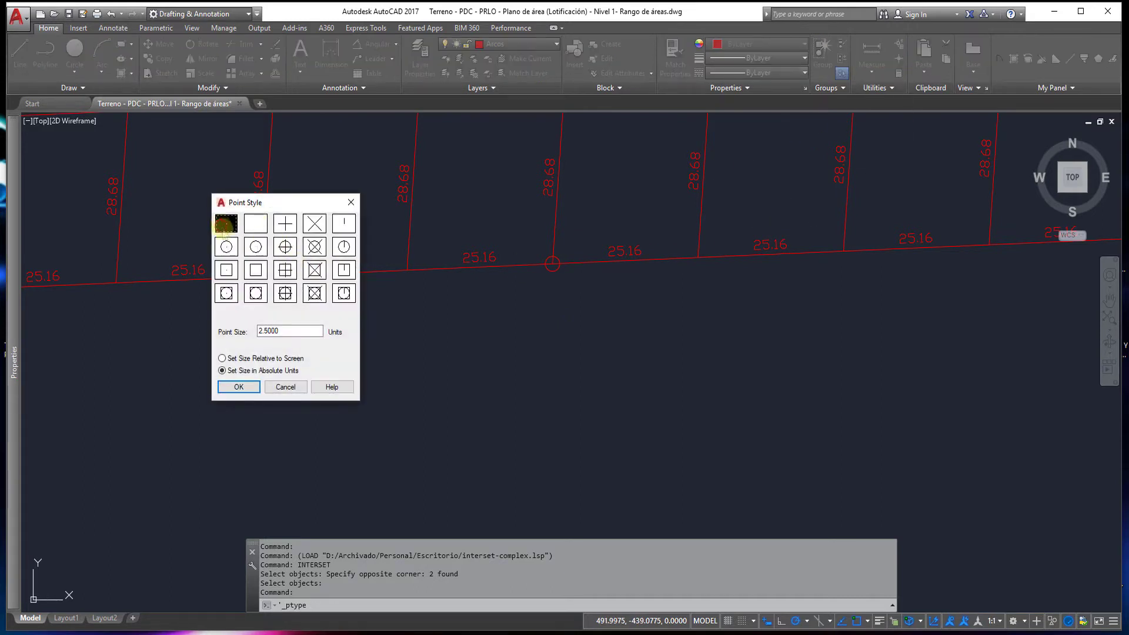
click(256, 388)
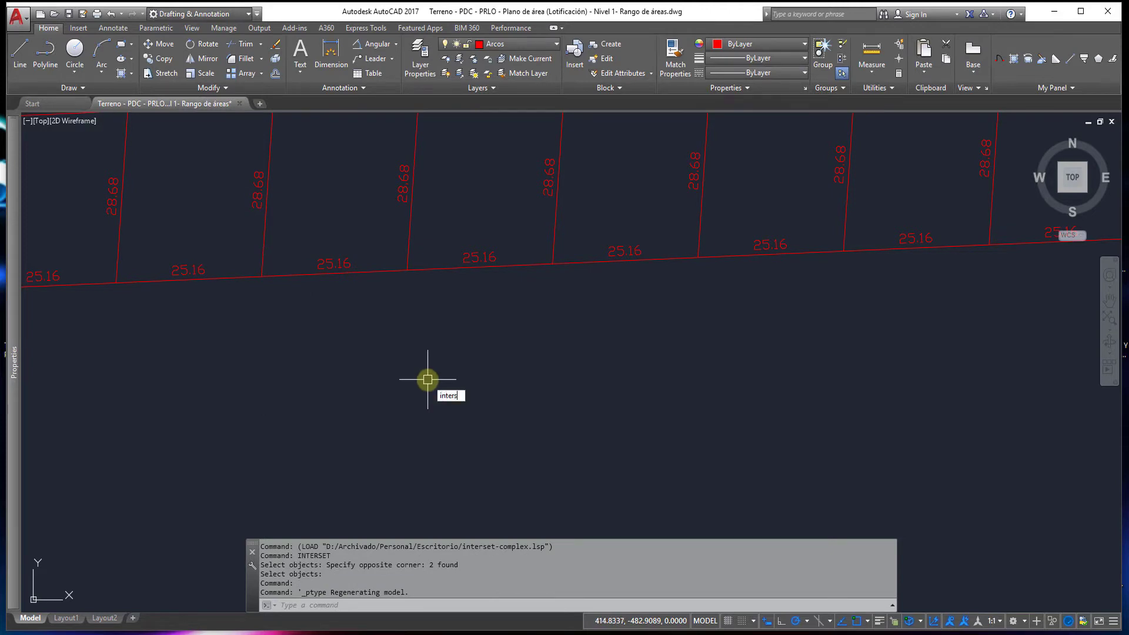
Step: Run INTERSET again on five crossing-selected lines
key(Return)
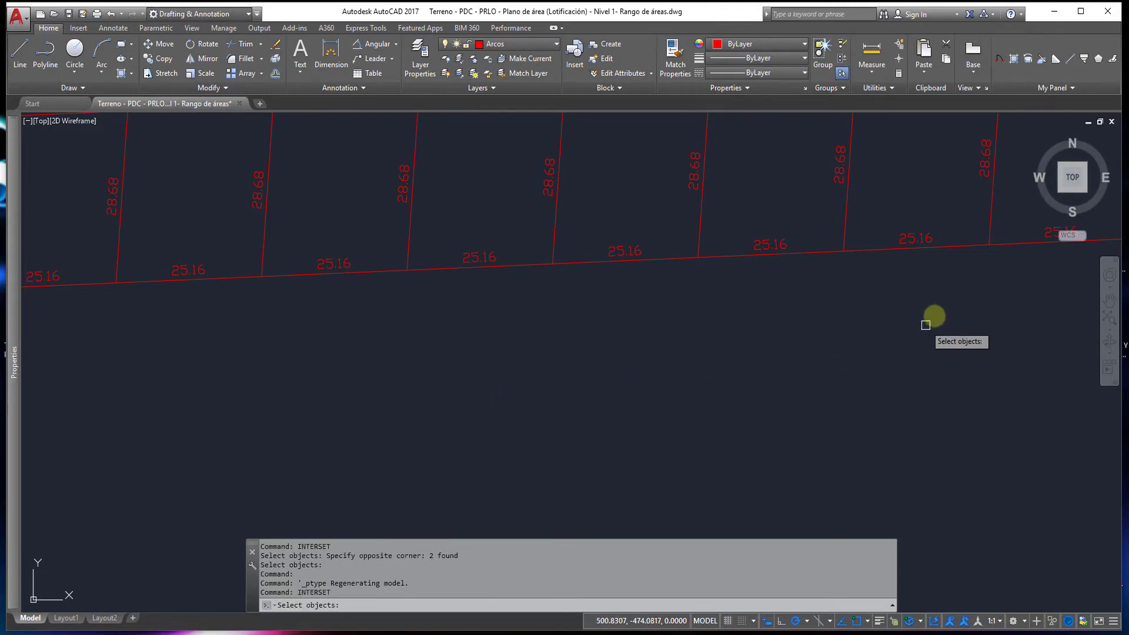
click(1006, 289)
click(757, 233)
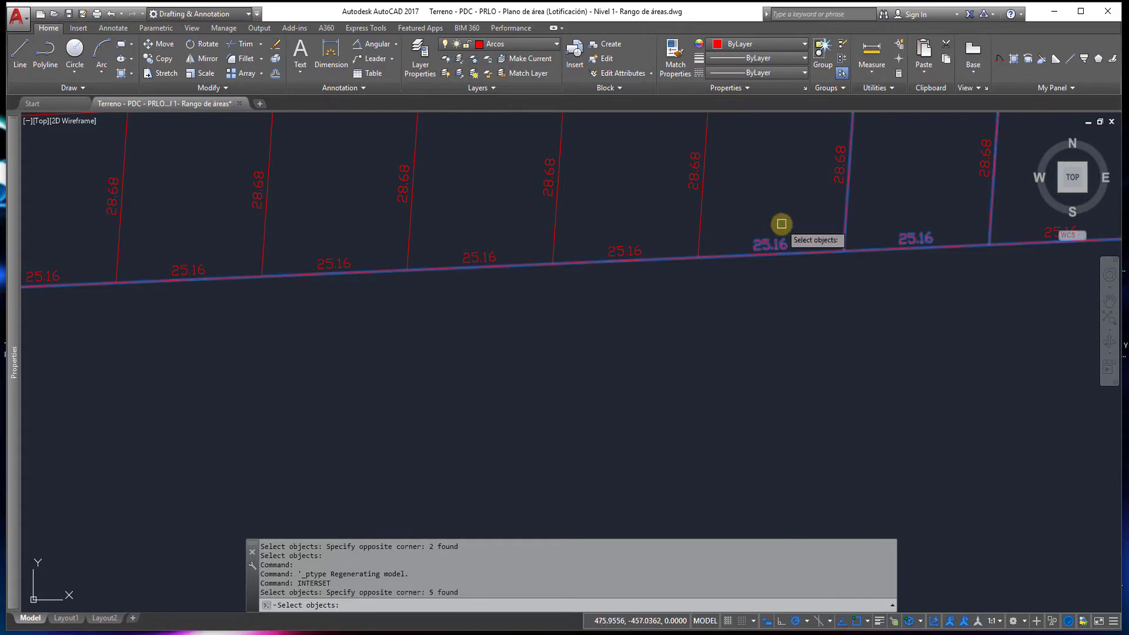
key(Return)
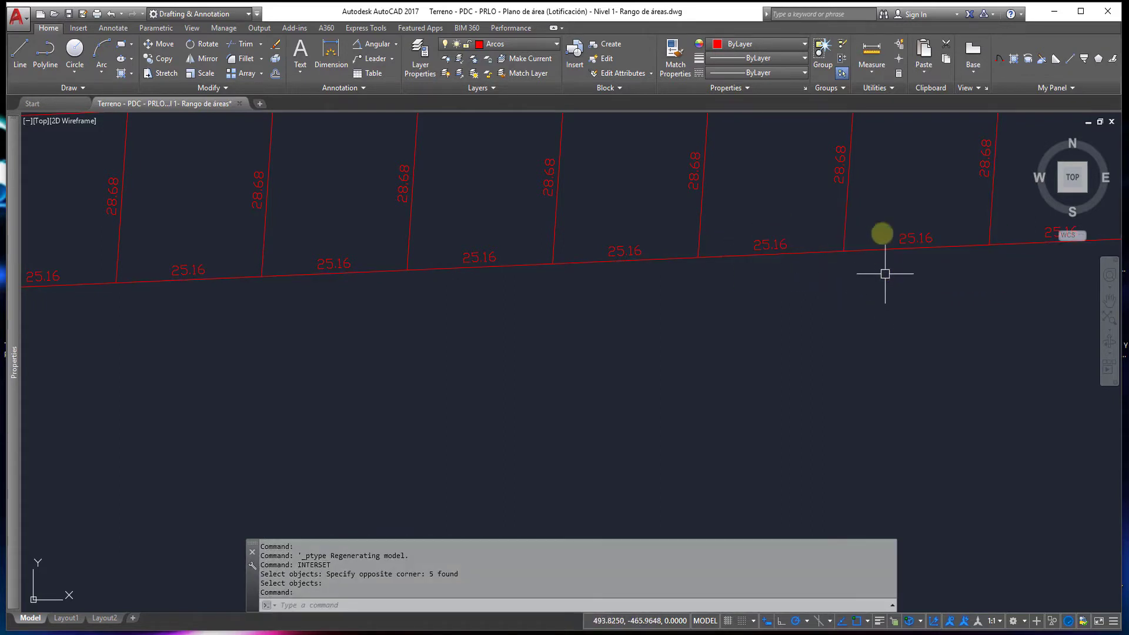
Step: Switch the point style back to circles
click(876, 87)
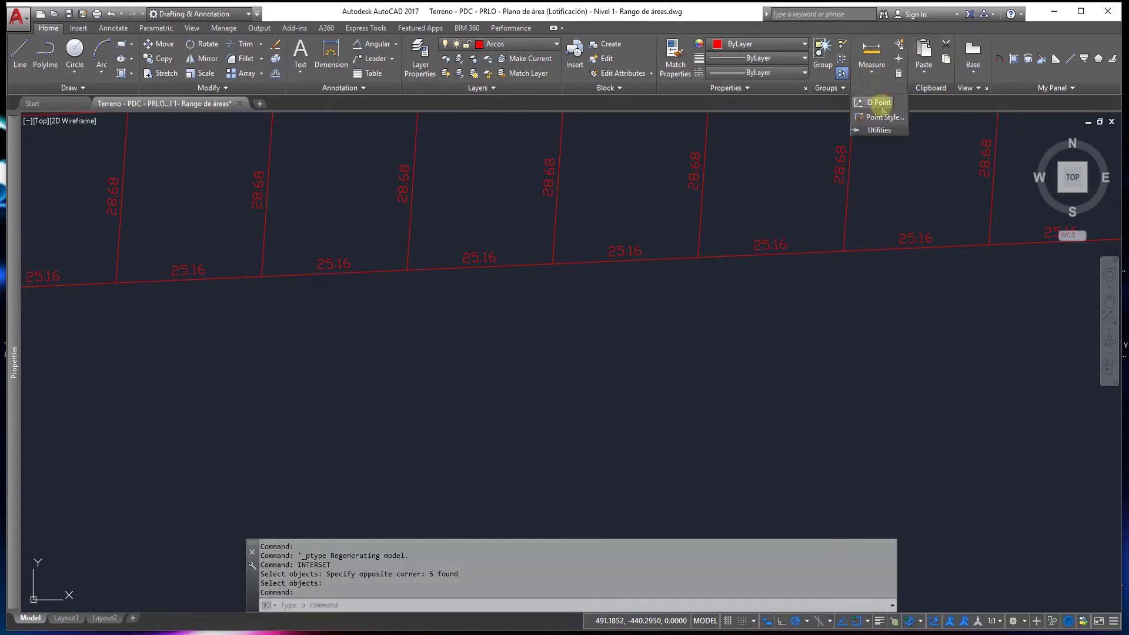
click(882, 118)
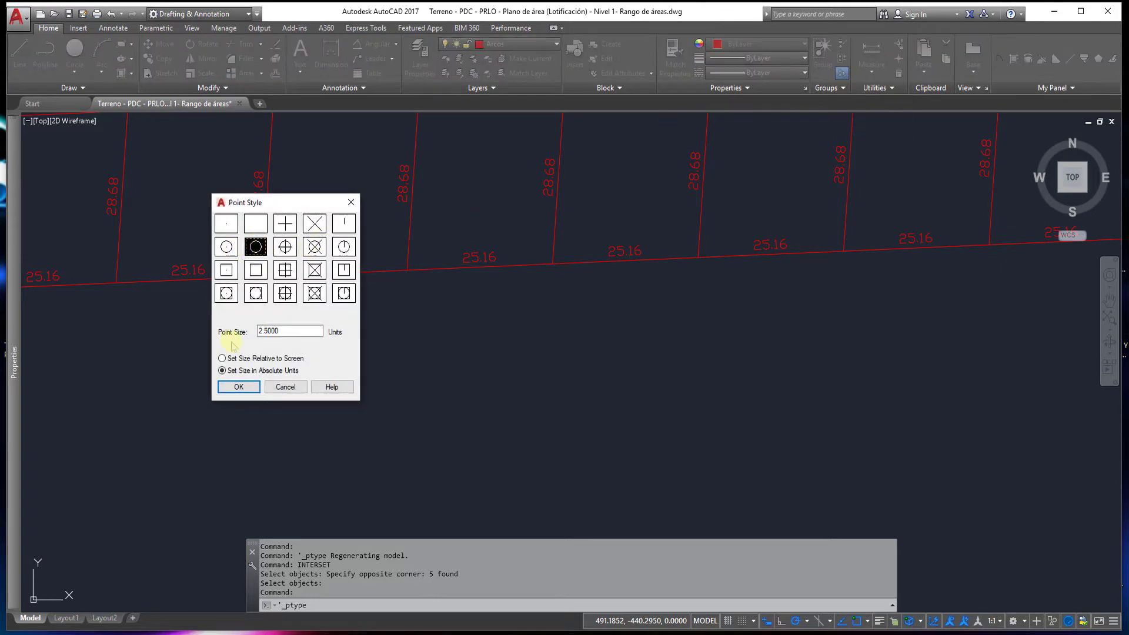
click(238, 386)
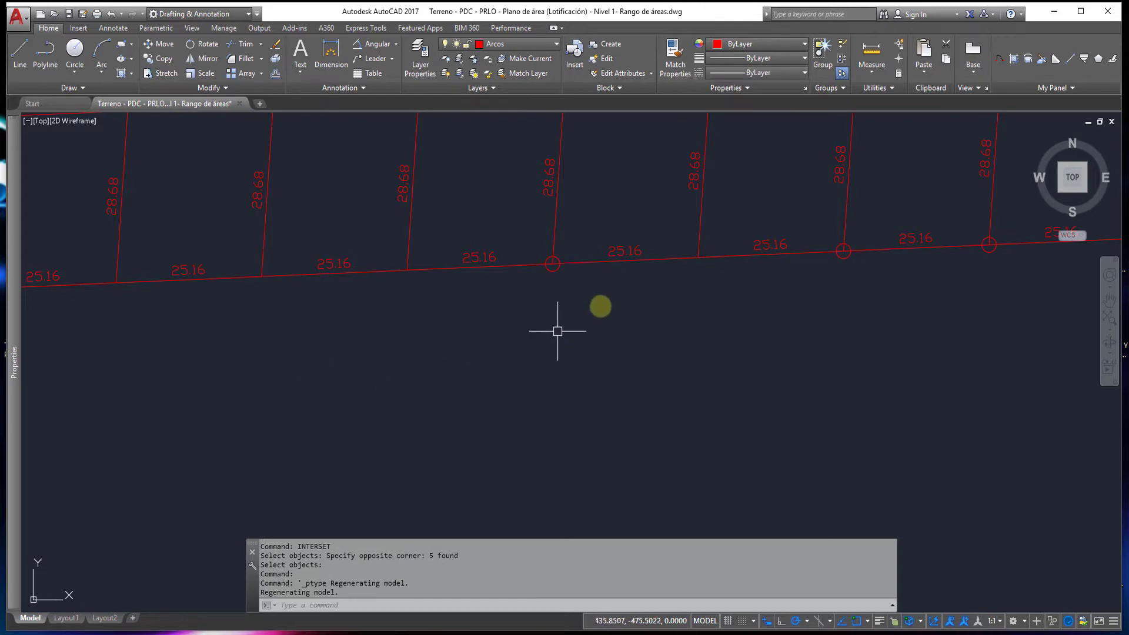
Step: Zoom into the lower boundary and delete three stray point circles
scroll(579, 343, up, 1)
scroll(627, 280, up, 1)
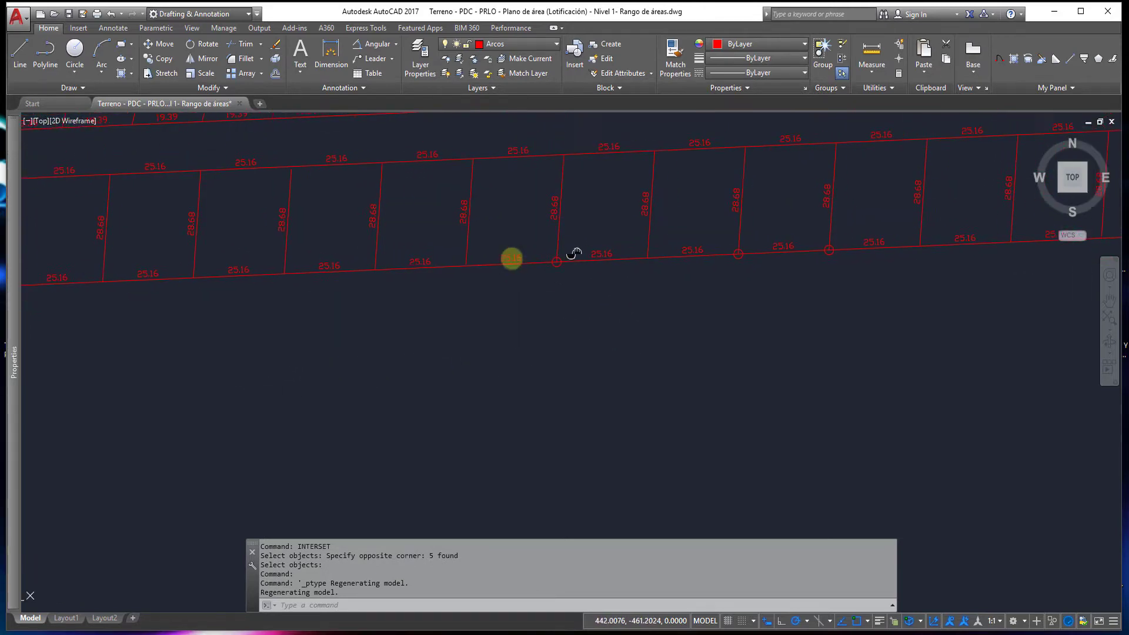
scroll(352, 285, up, 2)
click(346, 303)
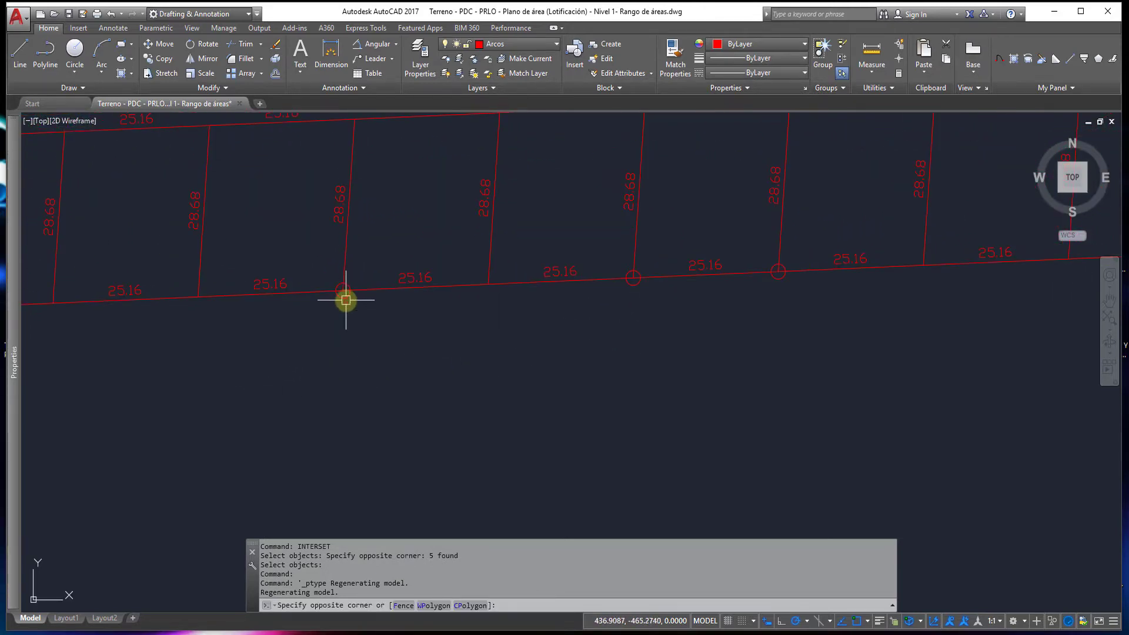
key(Delete)
click(638, 283)
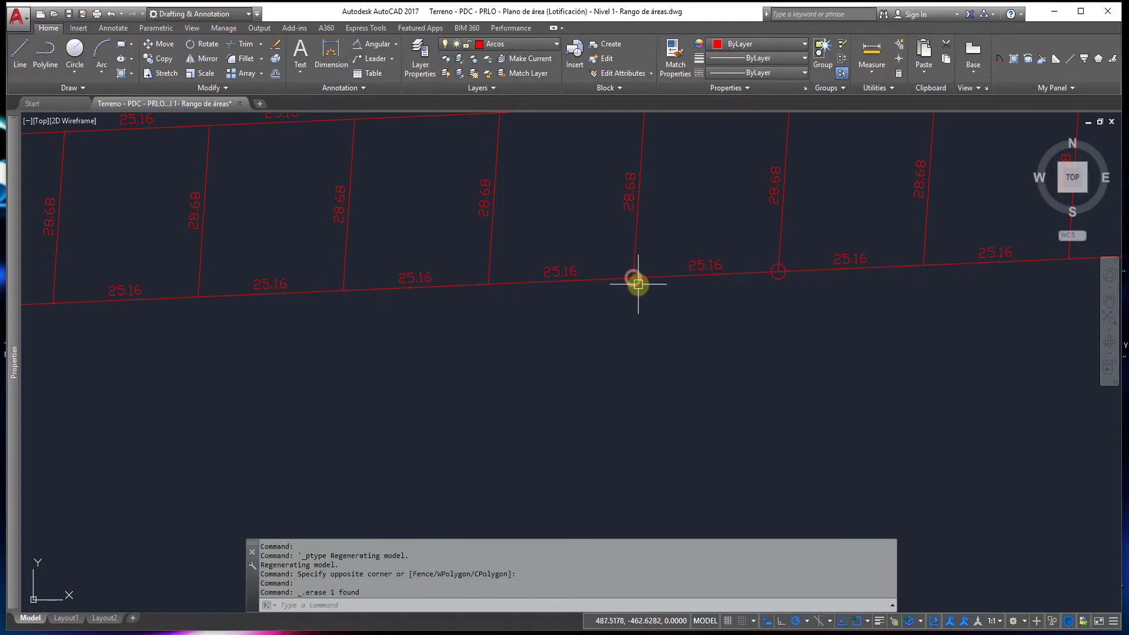
key(Delete)
click(783, 281)
key(Delete)
scroll(653, 320, down, 3)
Step: Quick Select all 3828 text objects using Object type Text and Select All
scroll(660, 330, down, 2)
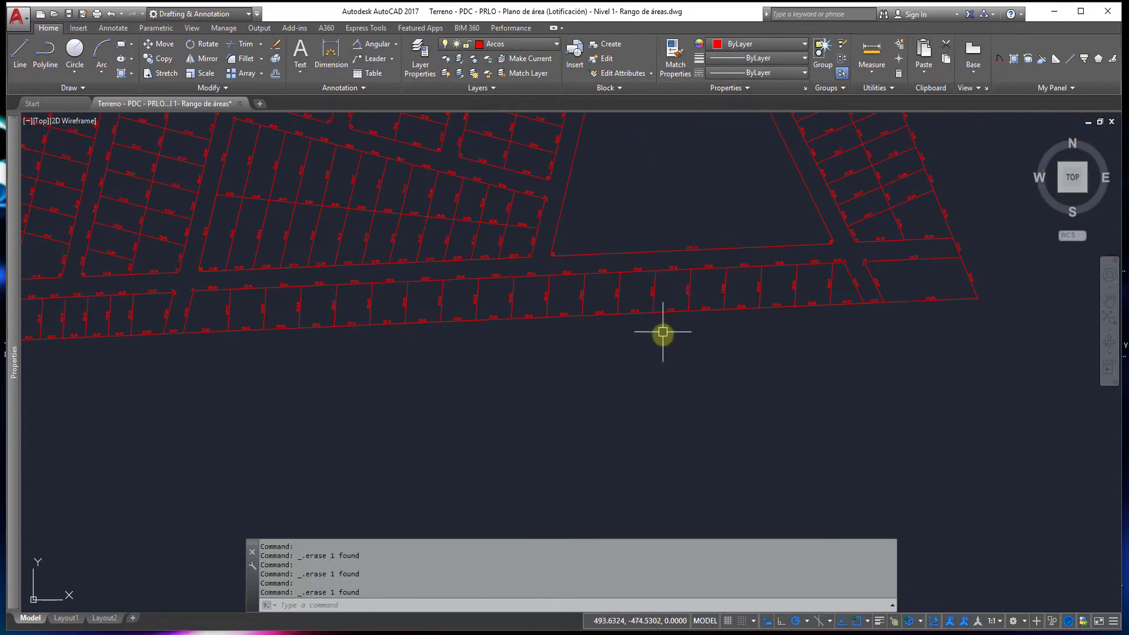
mouse_move(660, 330)
middle_down()
mouse_move(662, 350)
mouse_move(636, 373)
middle_up()
mouse_move(545, 318)
middle_down()
mouse_move(504, 317)
mouse_move(504, 299)
middle_up()
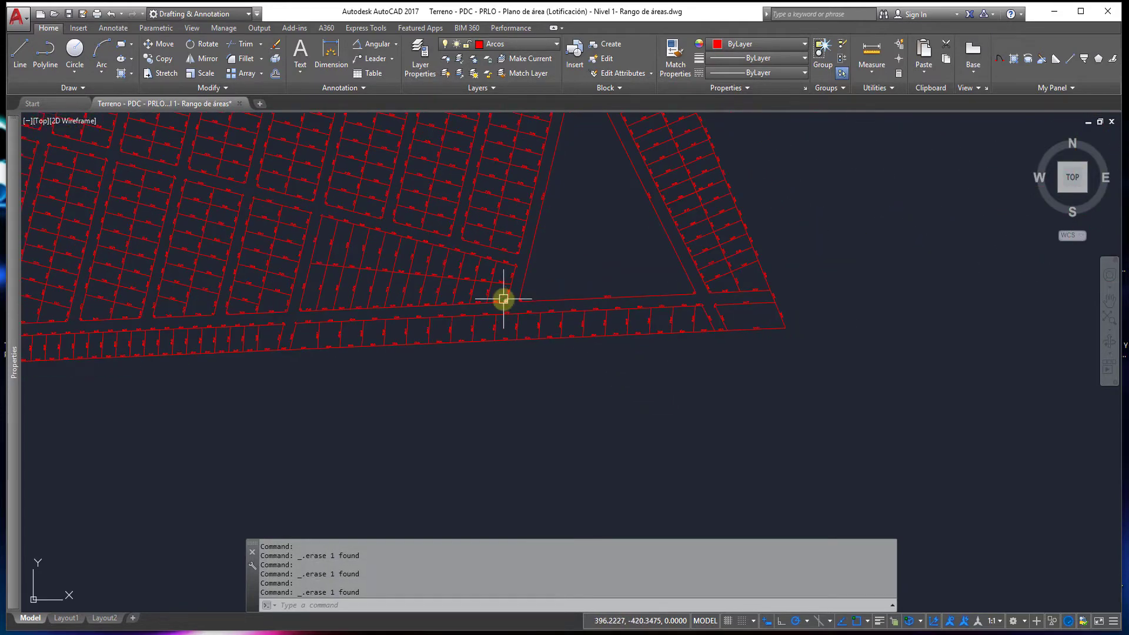
text(Q)
key(Return)
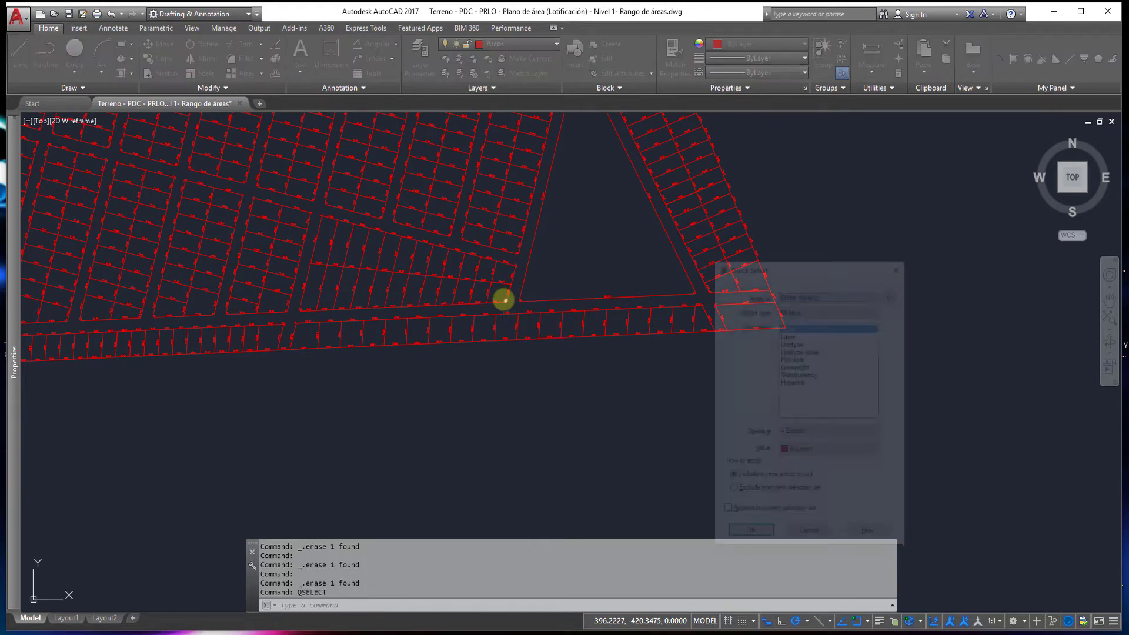
click(809, 311)
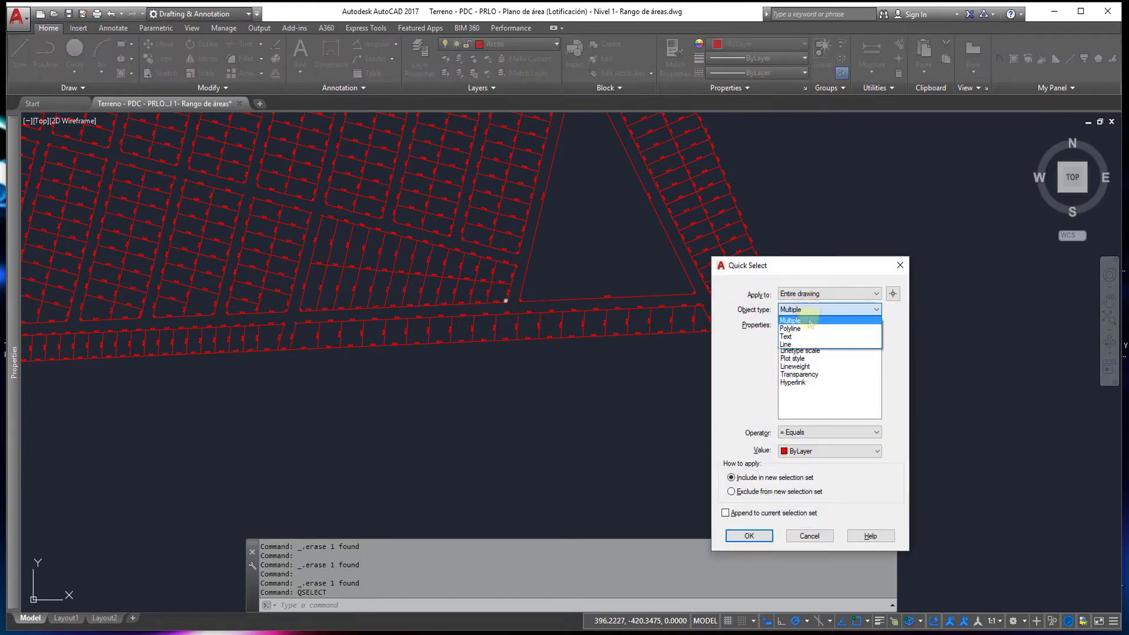
click(806, 341)
click(830, 435)
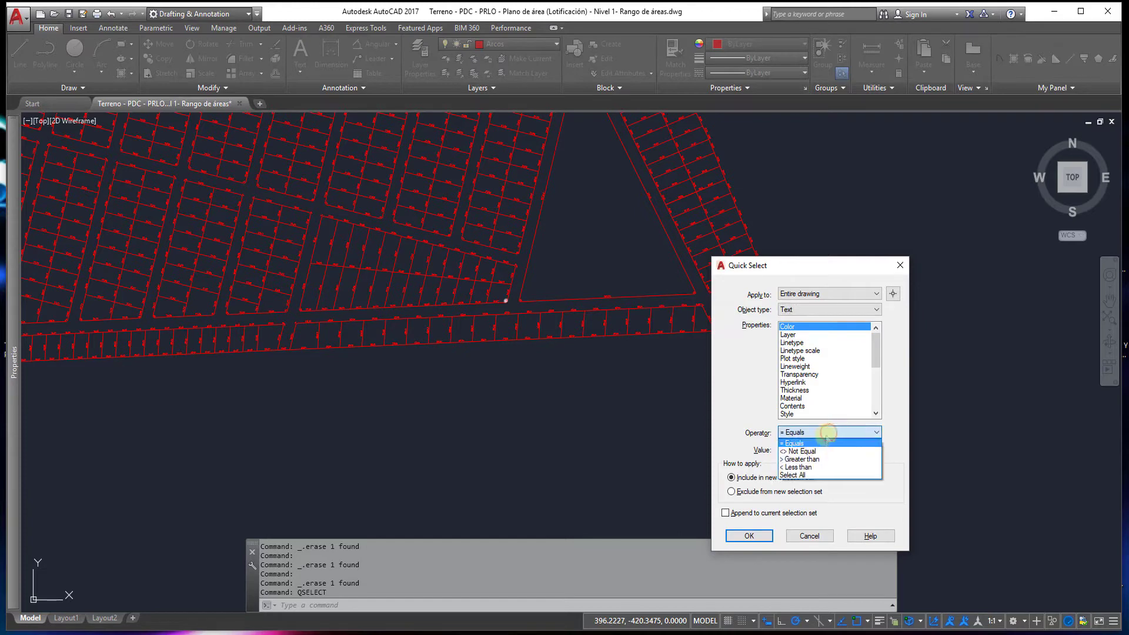
click(823, 474)
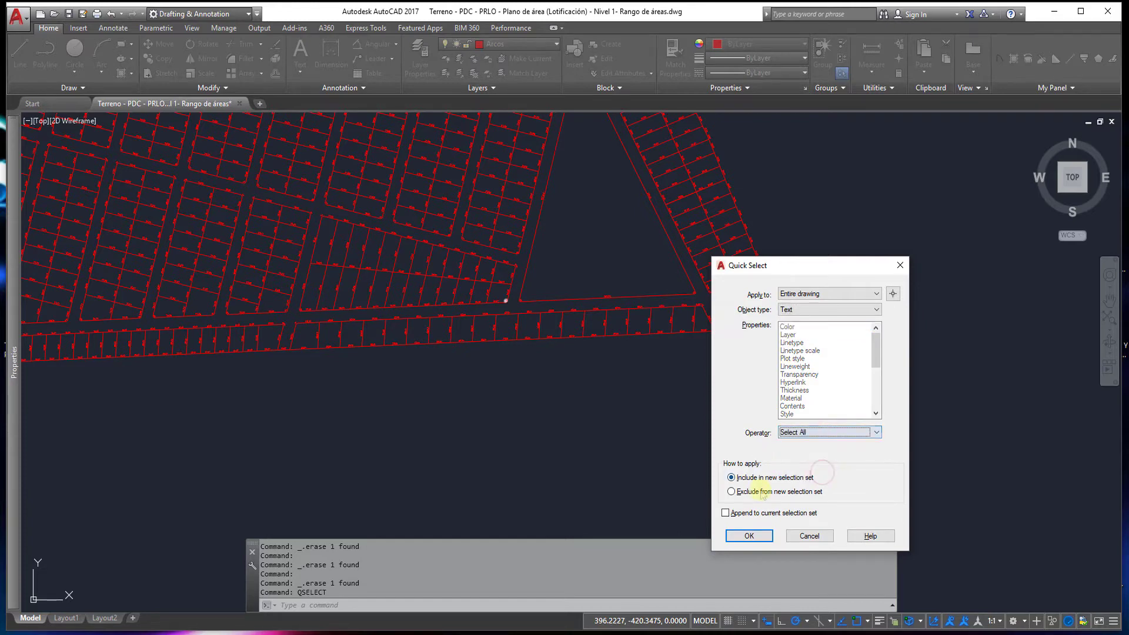
click(748, 534)
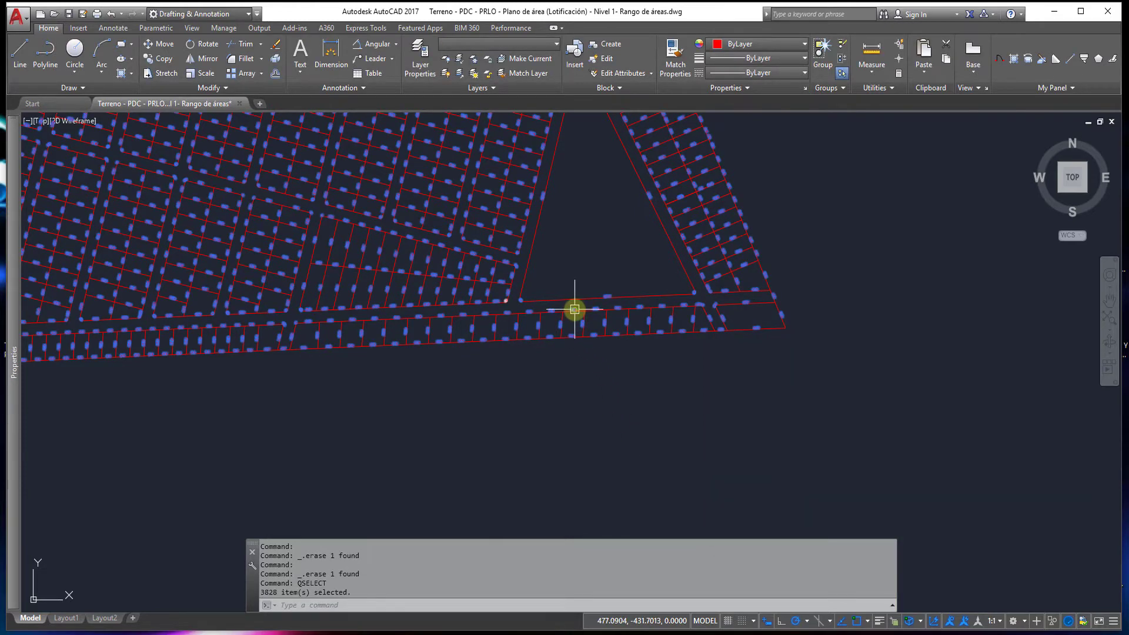
Step: Hide the selected text labels with Isolate > Hide Objects
right_click(575, 310)
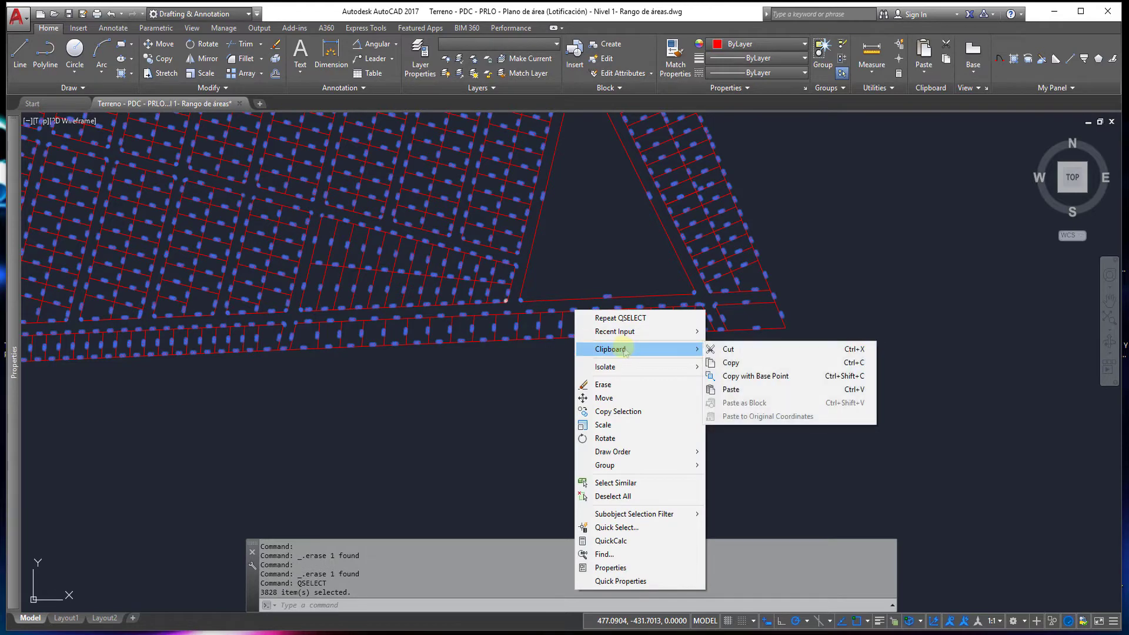
mouse_move(605, 367)
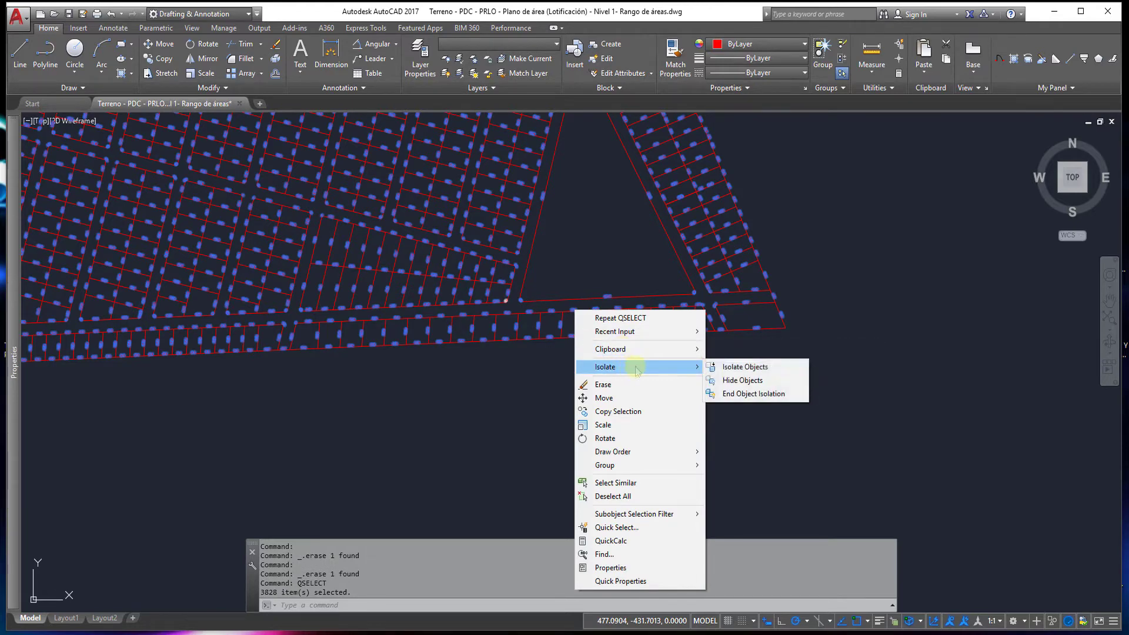
click(735, 380)
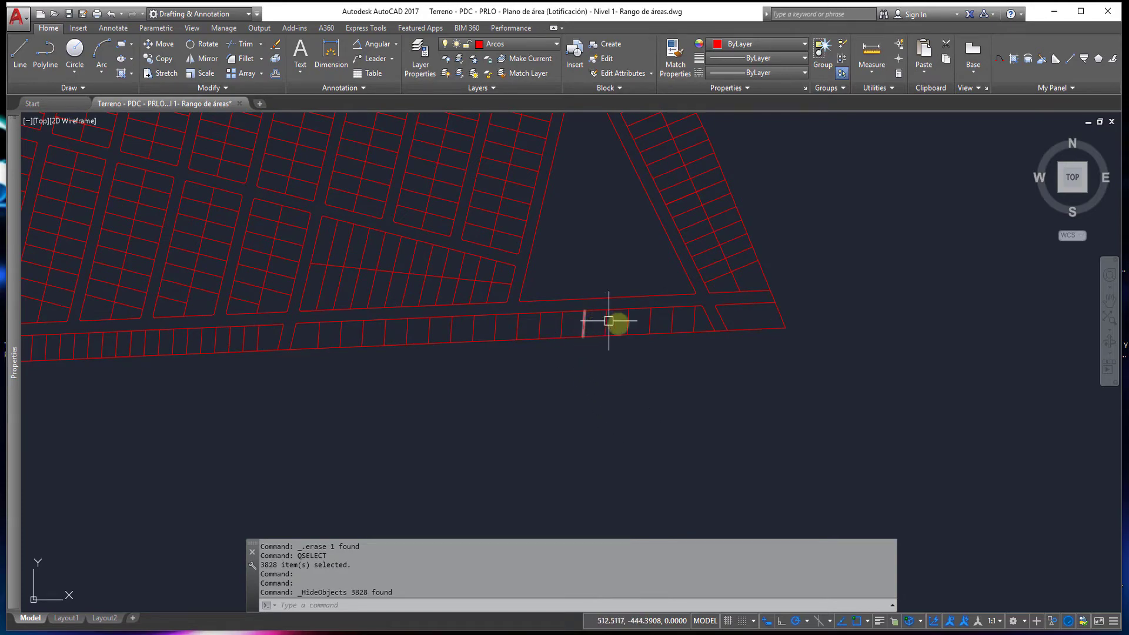
scroll(606, 323, down, 2)
scroll(610, 327, down, 2)
mouse_move(610, 328)
middle_down()
mouse_move(707, 348)
mouse_move(700, 441)
middle_up()
scroll(617, 410, up, 3)
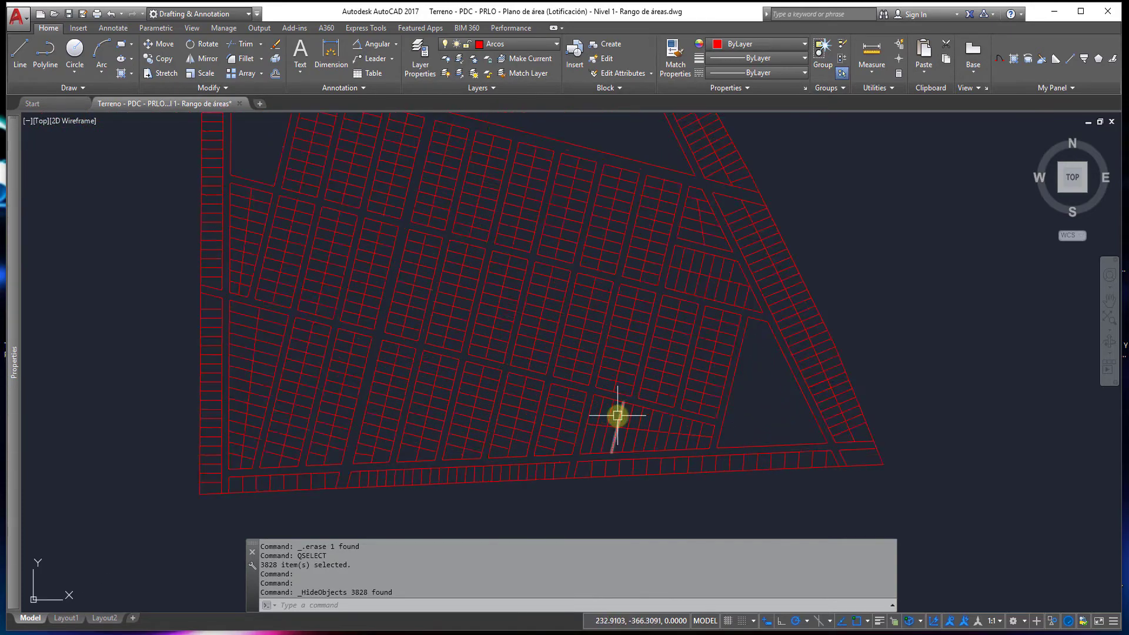
scroll(640, 399, up, 2)
Step: Start INTERSET and switch to crossing-polygon selection
text(IN)
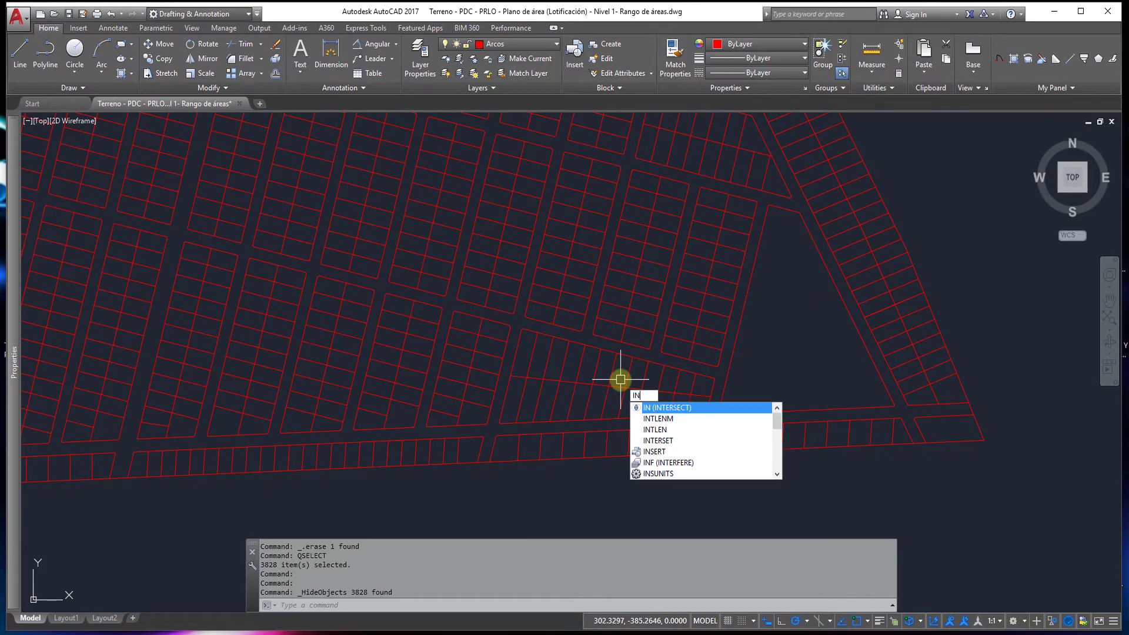
text(TE)
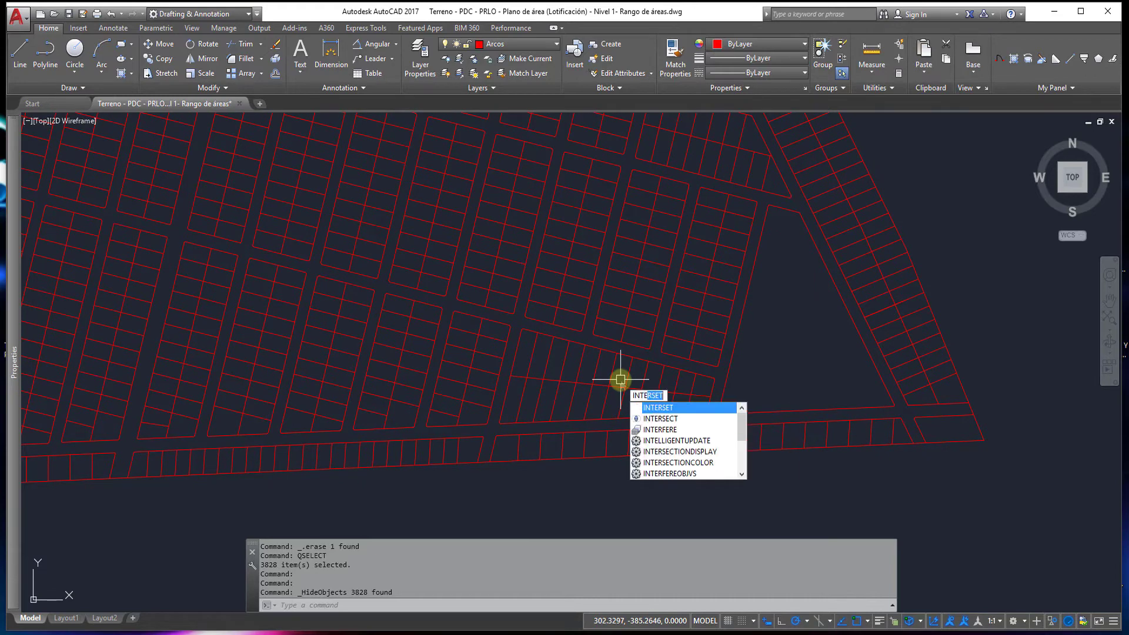
key(Return)
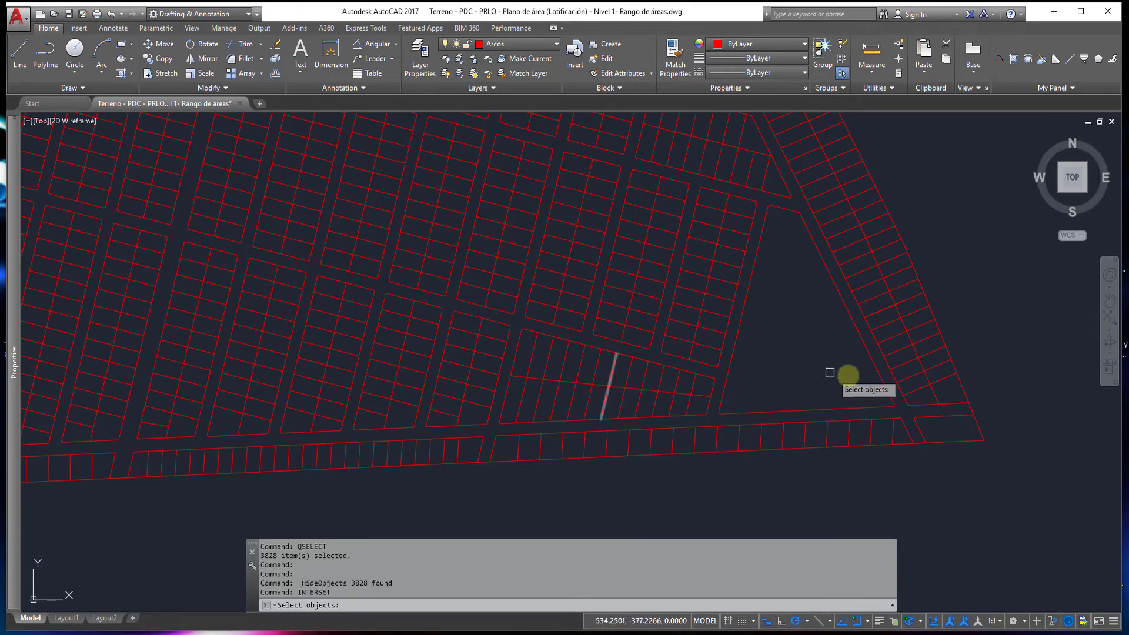
scroll(953, 459, up, 2)
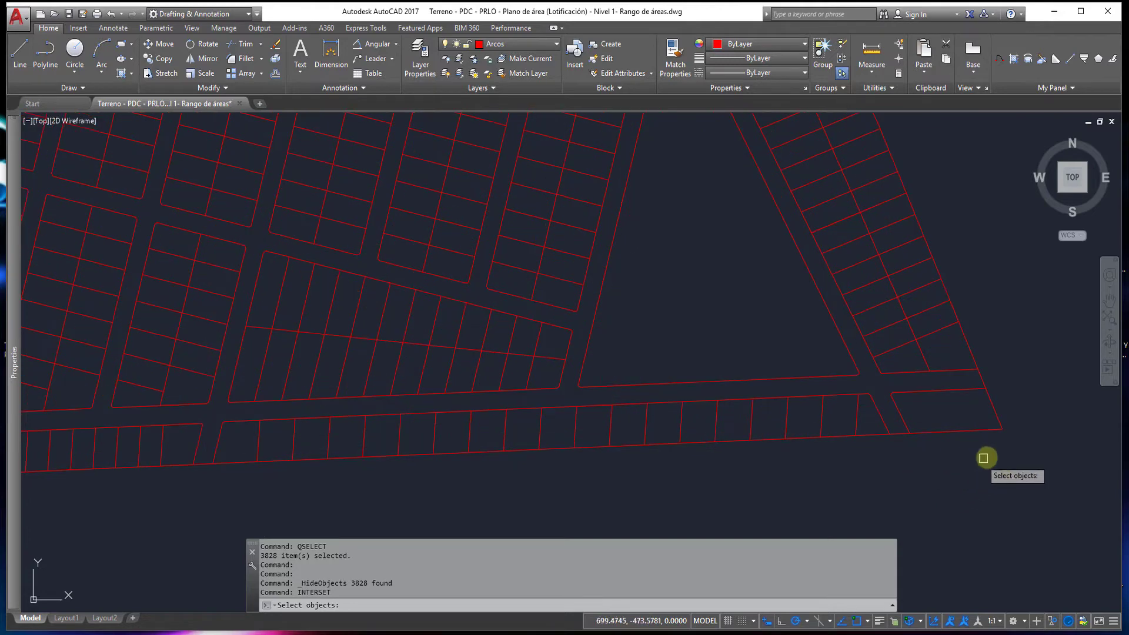
click(1027, 469)
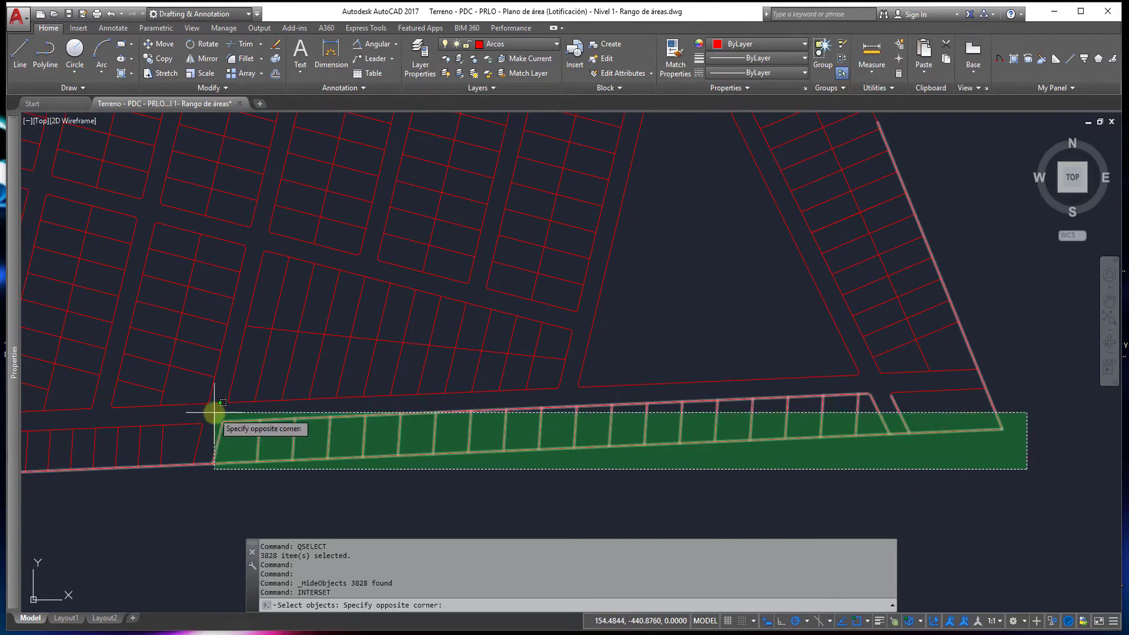
click(781, 489)
text(cp)
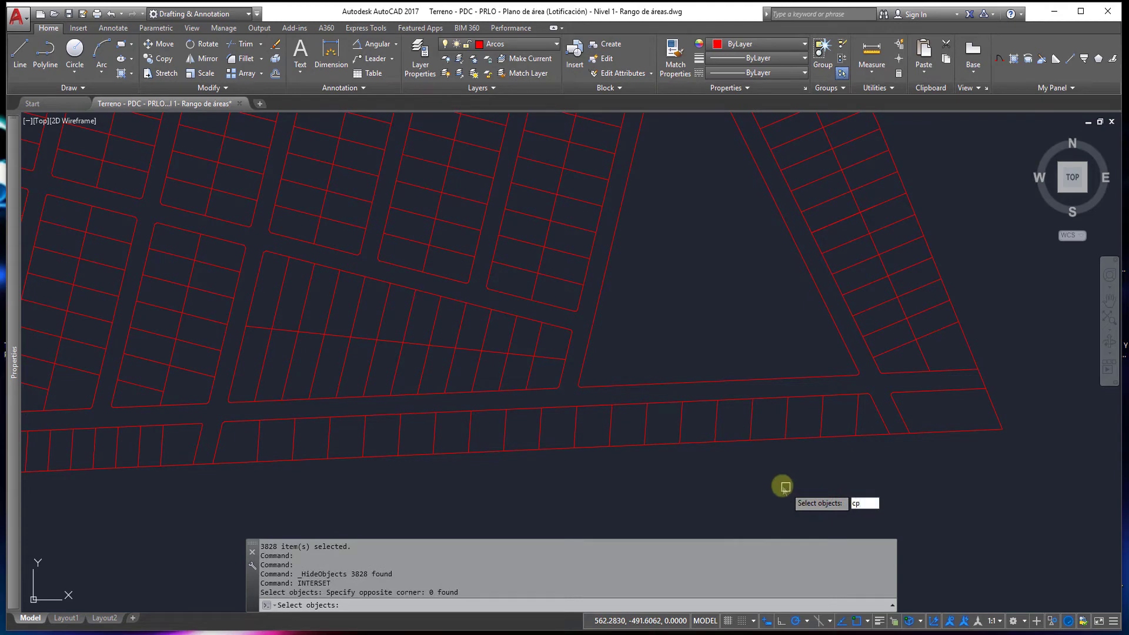
key(Return)
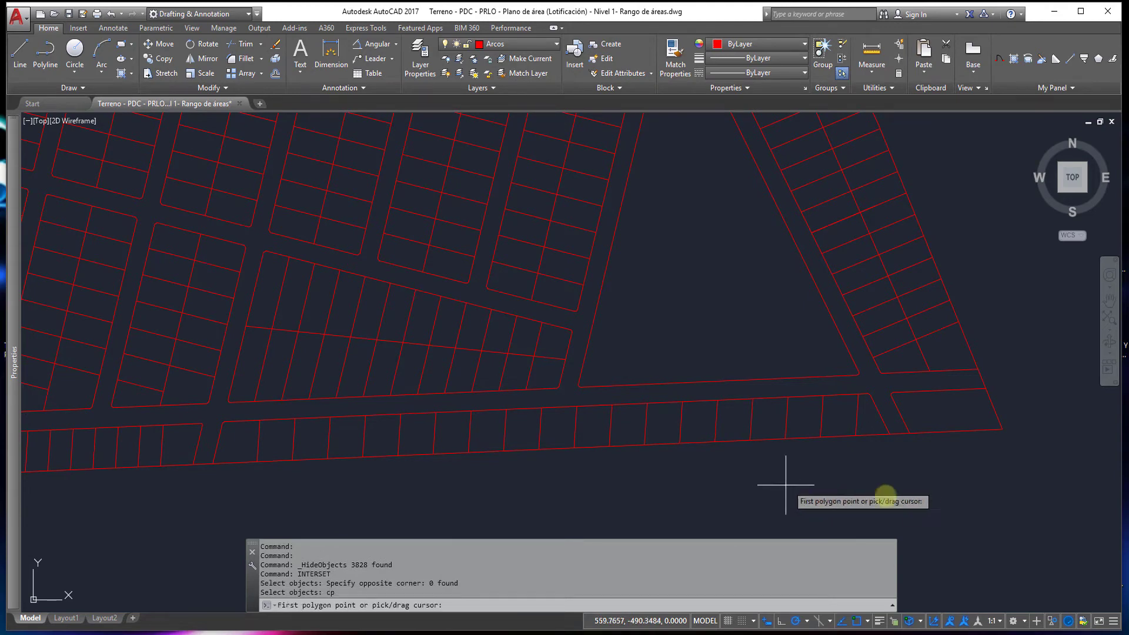
Step: Draw a crossing polygon around the bottom lot strip, catching 71 objects, and finish
click(1032, 467)
click(997, 376)
scroll(559, 404, down, 2)
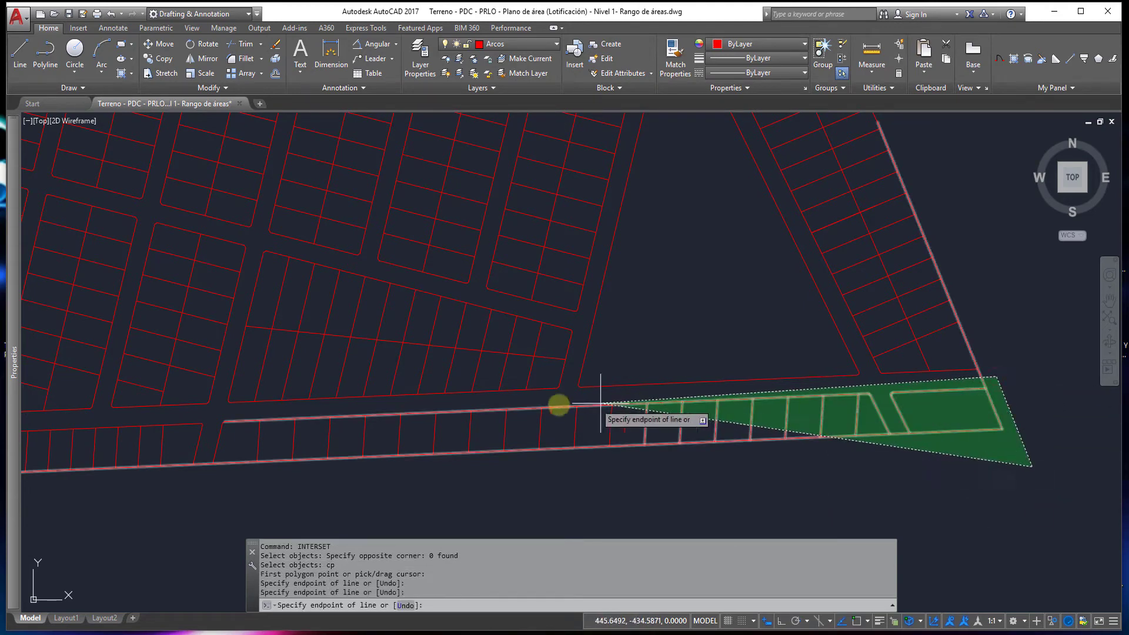
scroll(353, 433, down, 2)
scroll(340, 441, down, 2)
middle_drag(341, 441, 694, 437)
scroll(423, 441, up, 3)
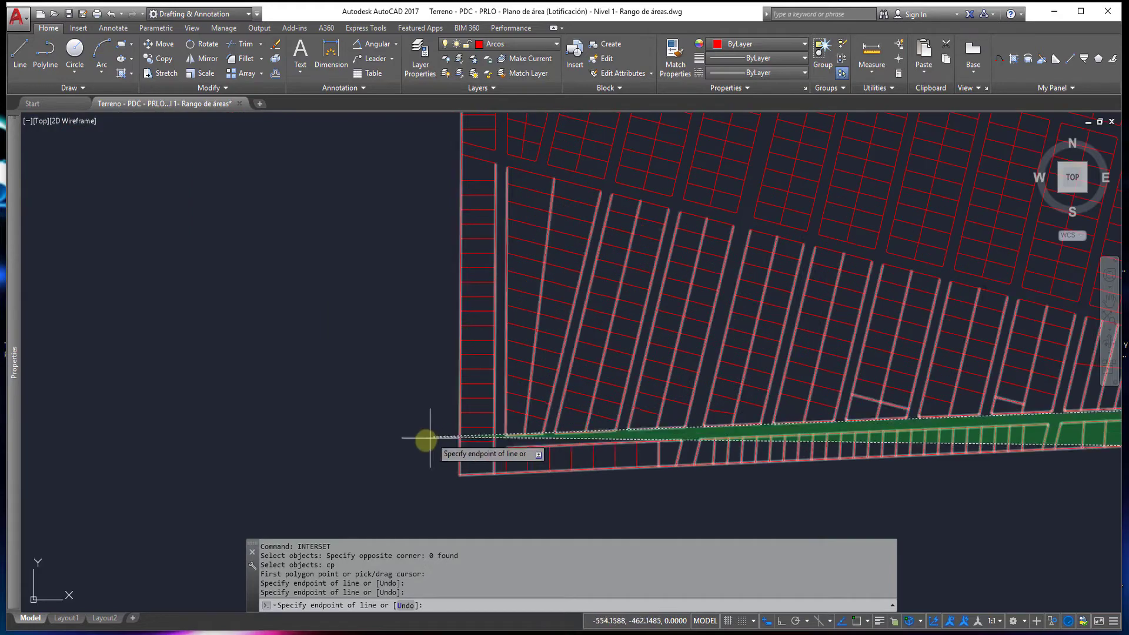
scroll(442, 459, up, 2)
scroll(537, 449, up, 3)
scroll(541, 452, up, 2)
click(541, 452)
scroll(553, 478, down, 4)
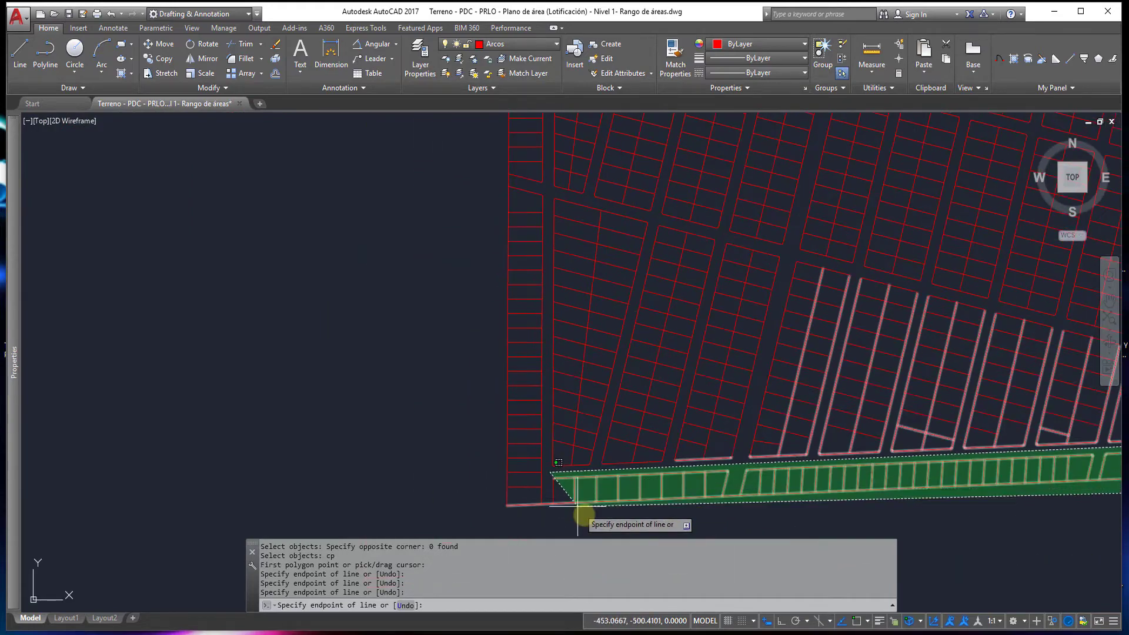
click(544, 519)
scroll(558, 517, down, 2)
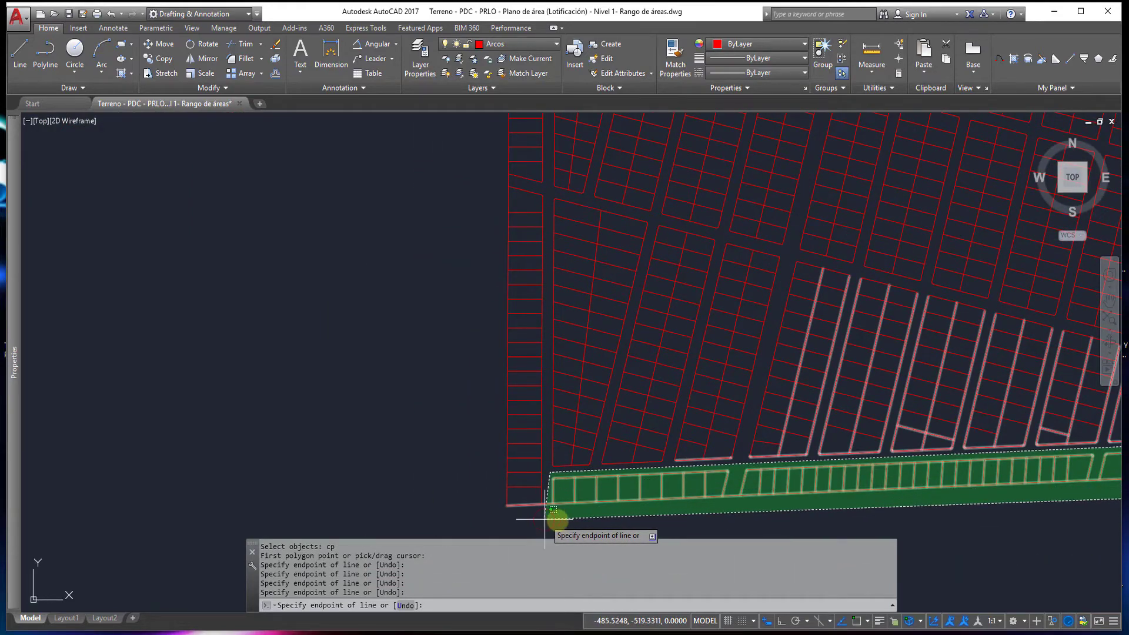
scroll(564, 511, down, 2)
scroll(417, 465, up, 2)
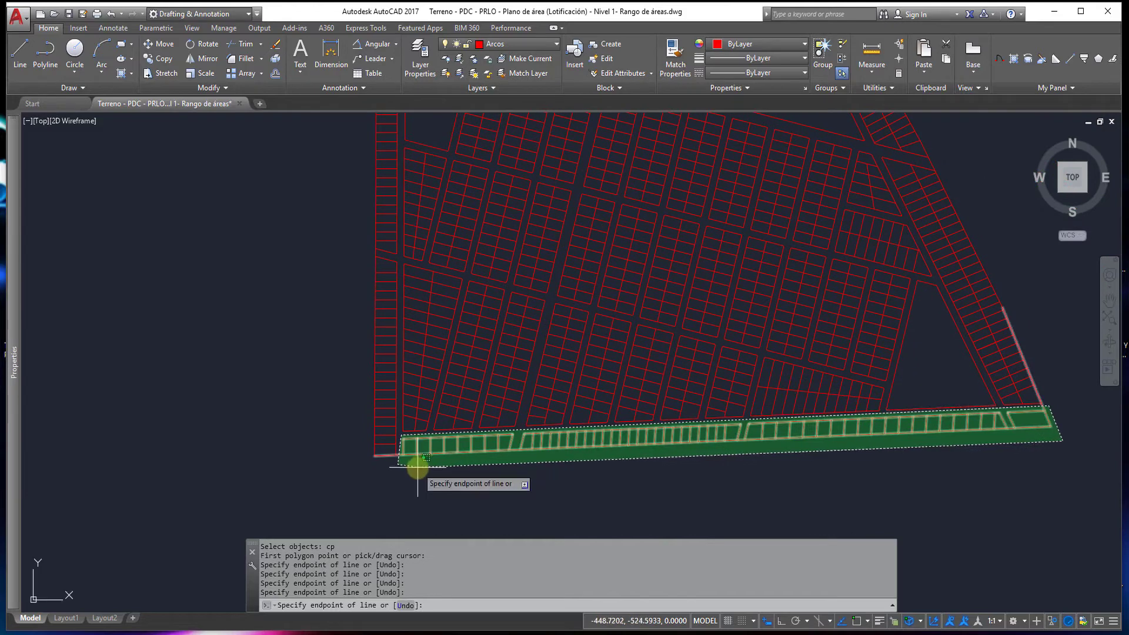
key(Return)
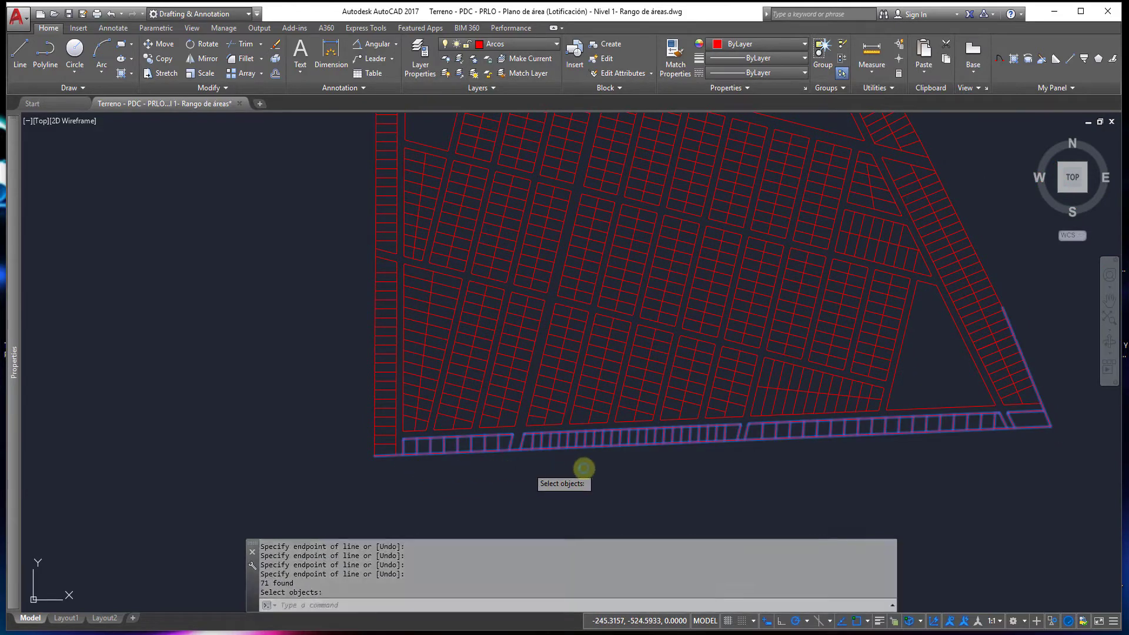
key(Return)
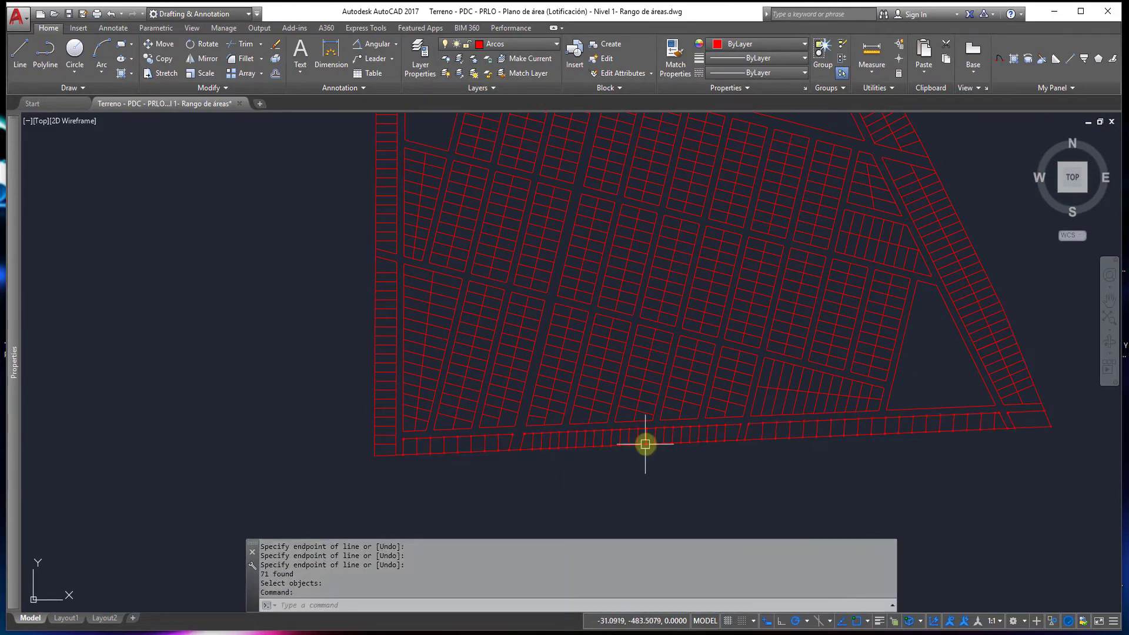
Step: Inspect a lot-corner point circle, then pan to the lot strip and diagonal block
scroll(645, 444, up, 5)
scroll(764, 446, down, 3)
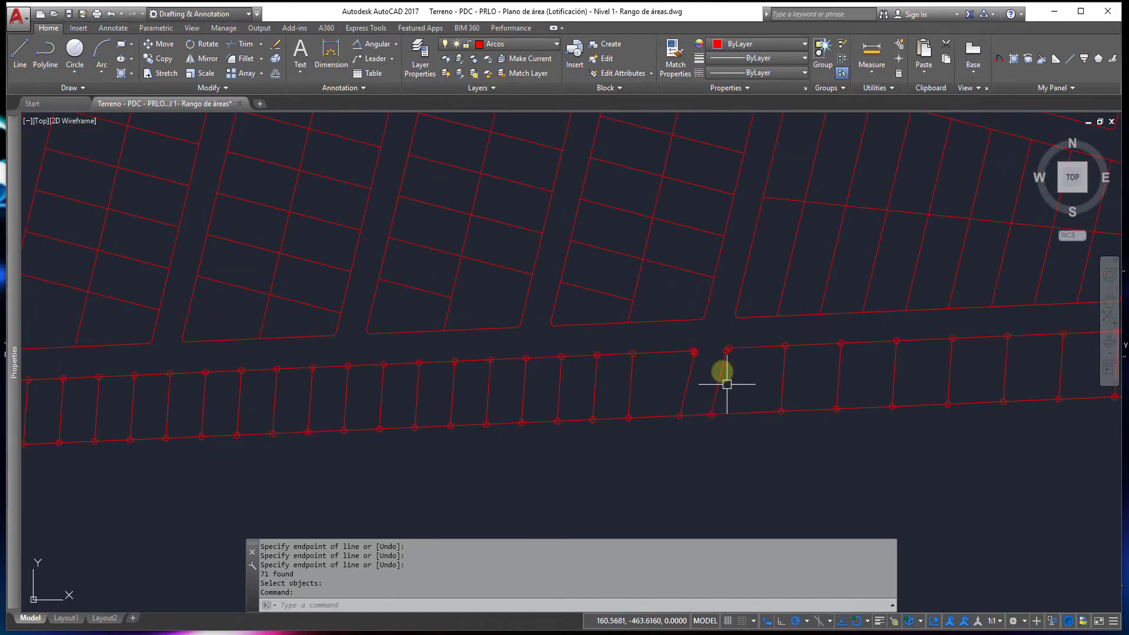
scroll(719, 345, up, 6)
scroll(637, 322, up, 2)
click(610, 345)
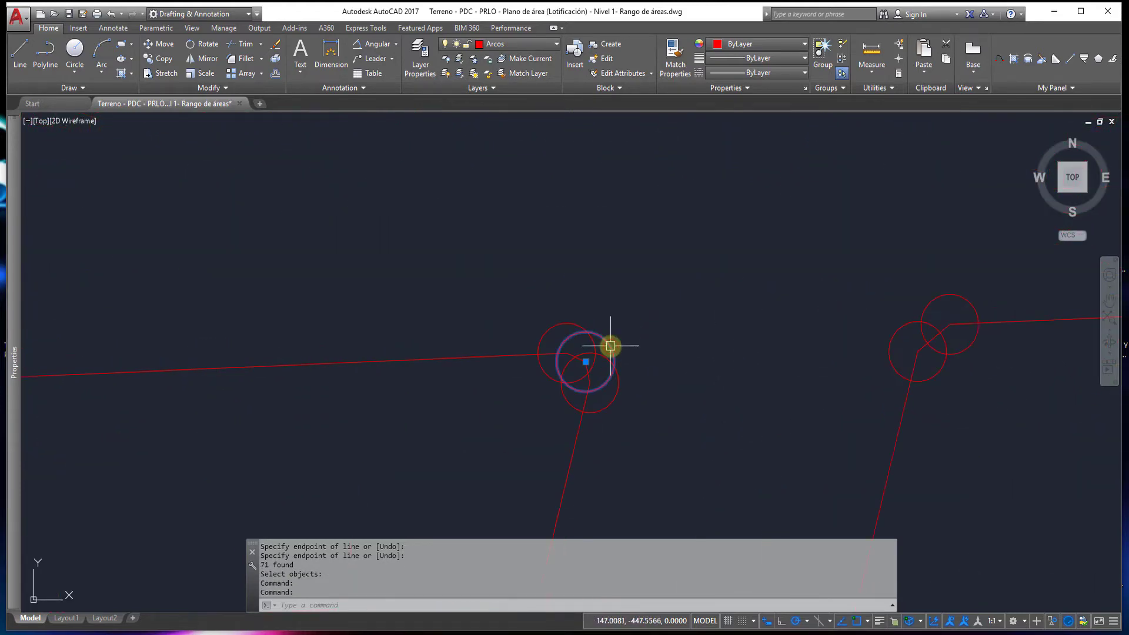
key(Escape)
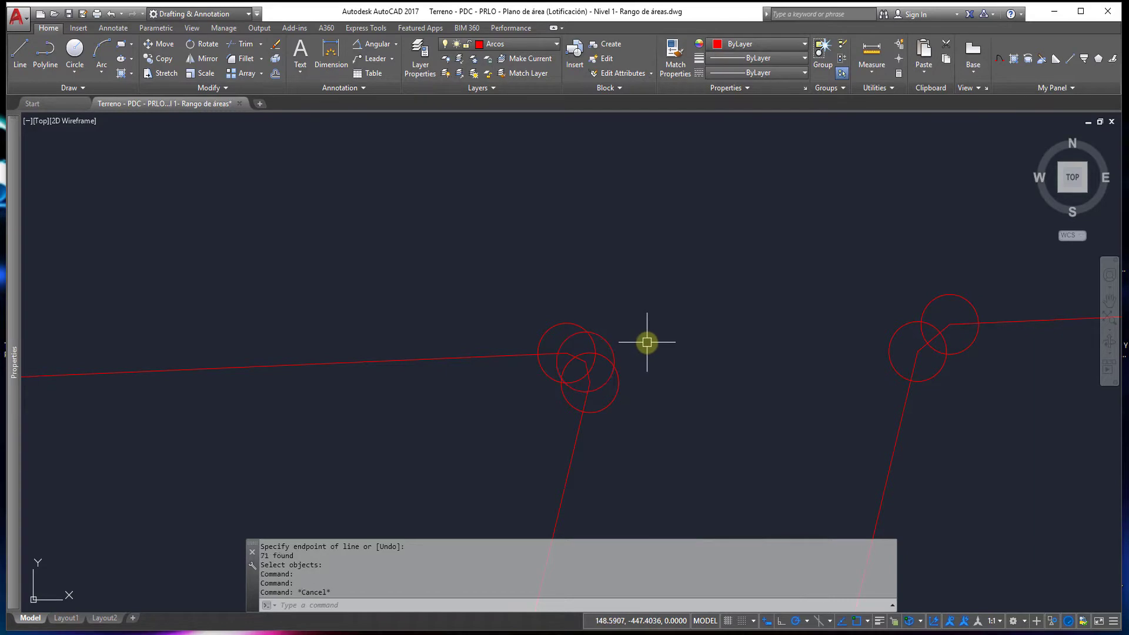
scroll(647, 339, down, 5)
scroll(642, 342, up, 4)
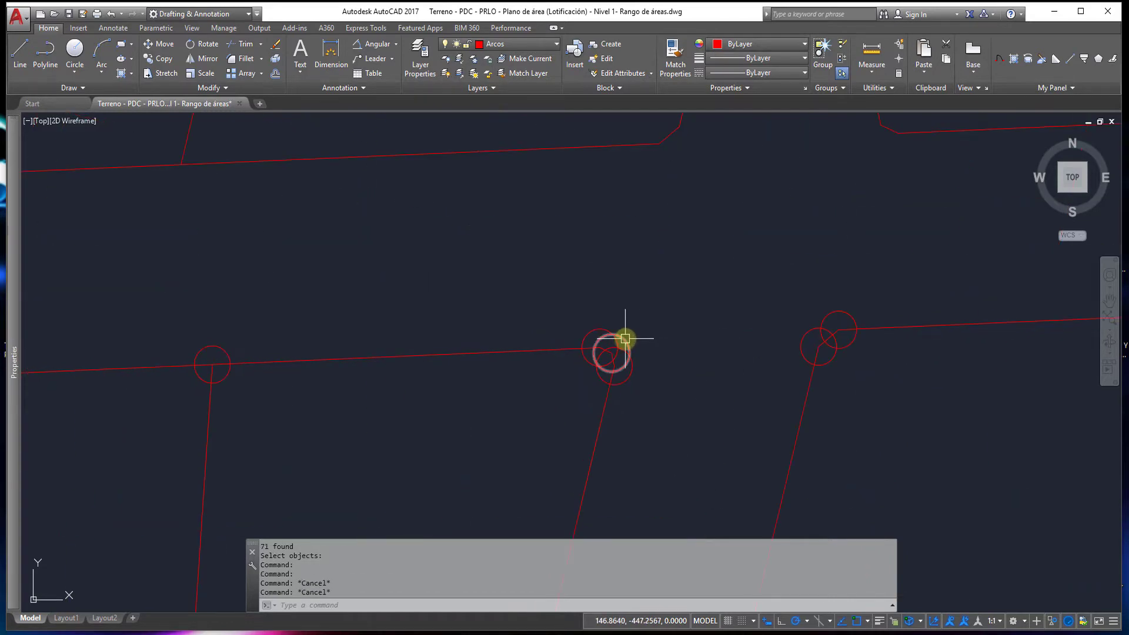
scroll(625, 339, down, 4)
middle_drag(716, 390, 277, 392)
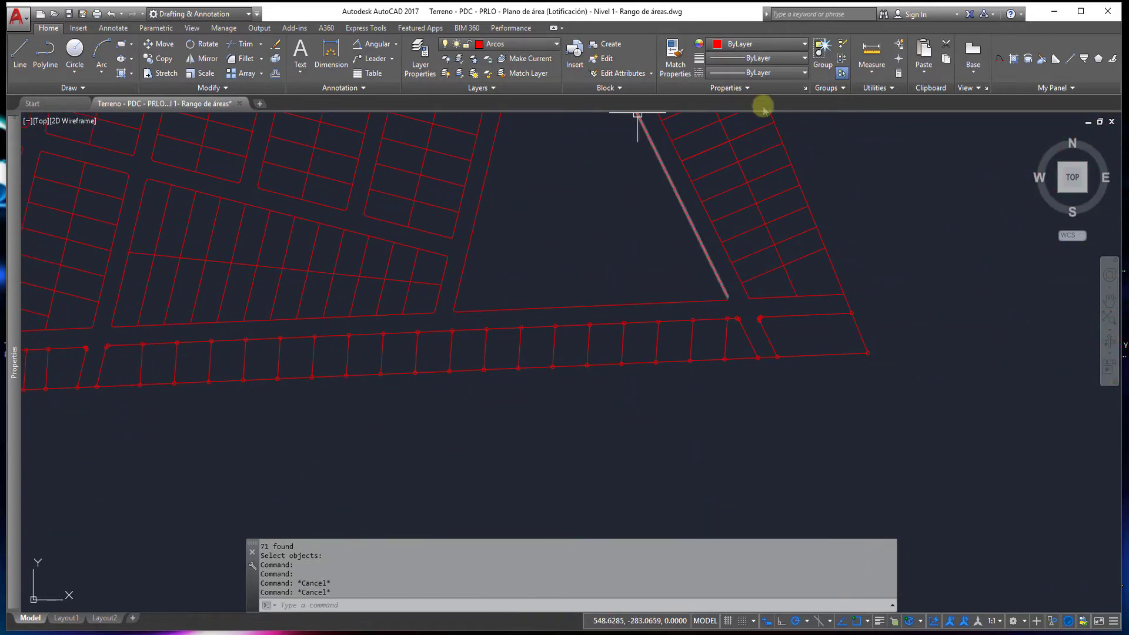
Step: Set circle points sized in absolute units, then view the whole subdivision
click(875, 89)
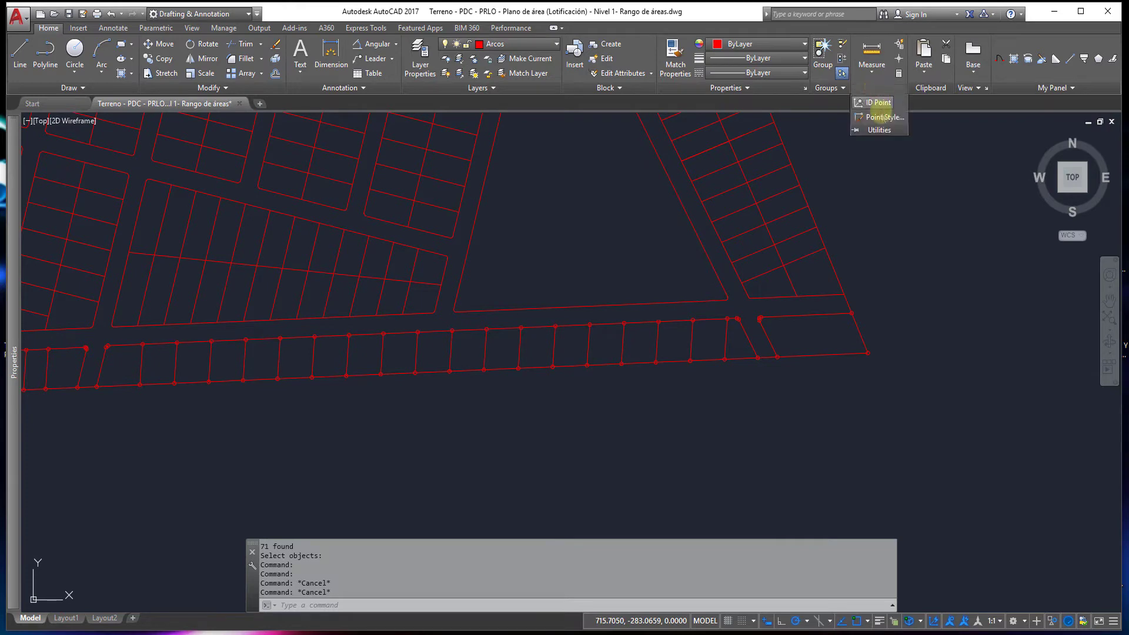
click(880, 117)
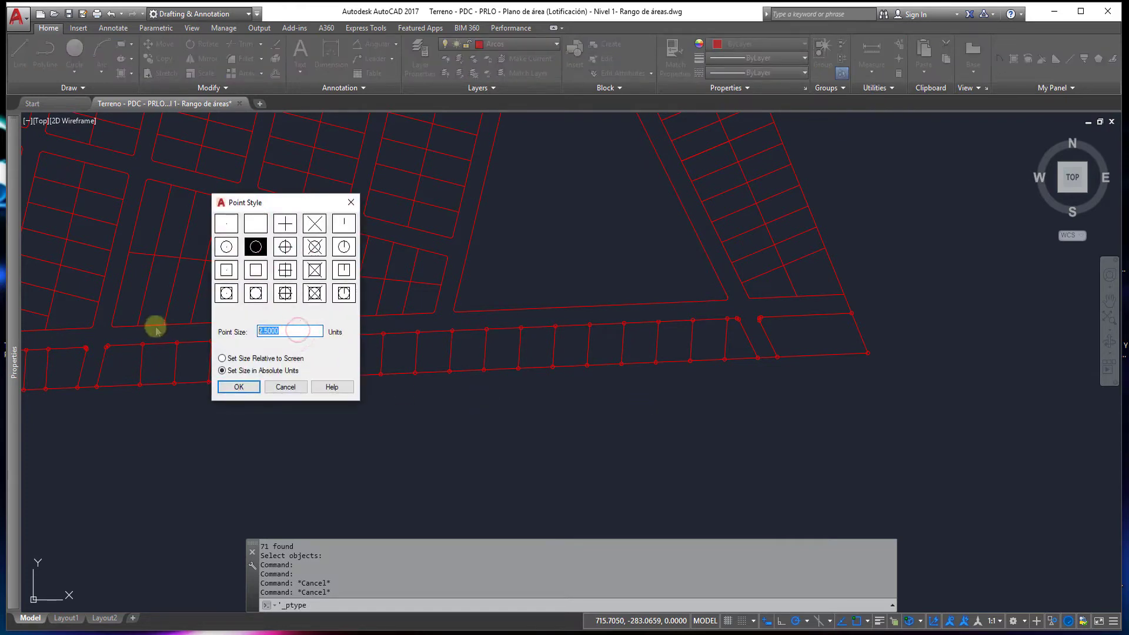
click(238, 387)
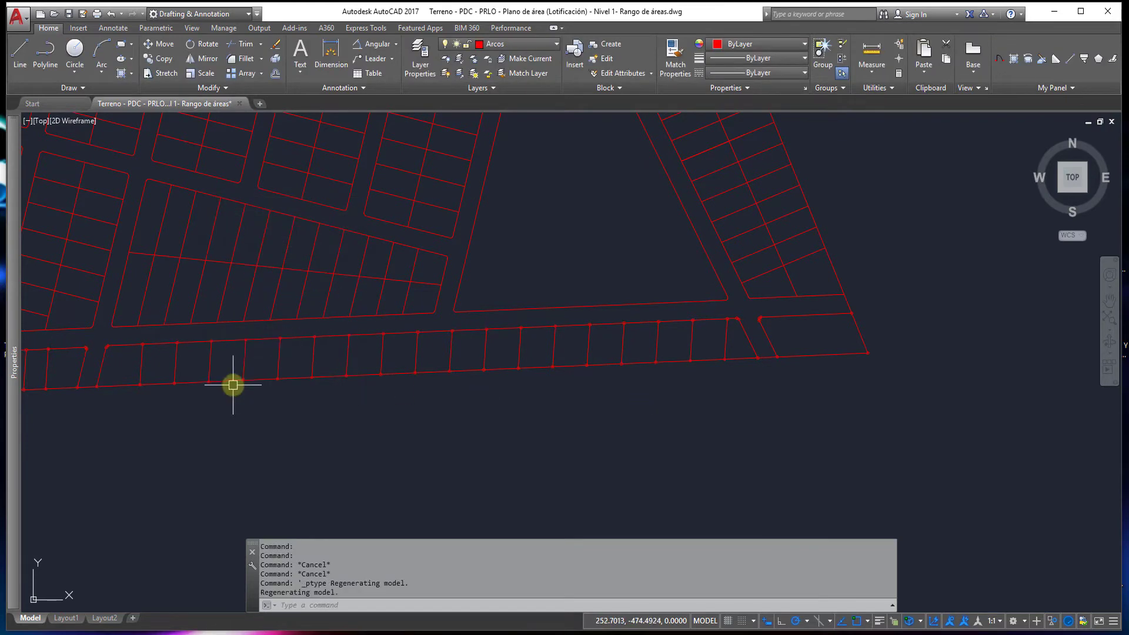
scroll(408, 327, up, 3)
scroll(471, 353, down, 4)
scroll(422, 362, up, 1)
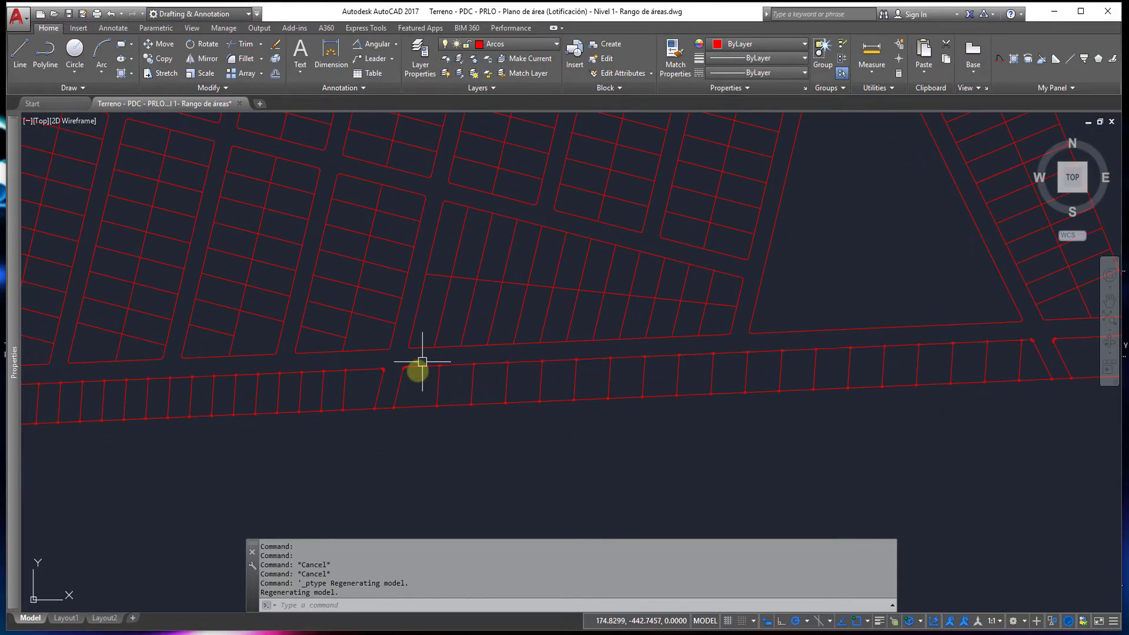
scroll(293, 349, up, 5)
scroll(293, 349, up, 2)
scroll(299, 351, down, 3)
scroll(548, 363, down, 2)
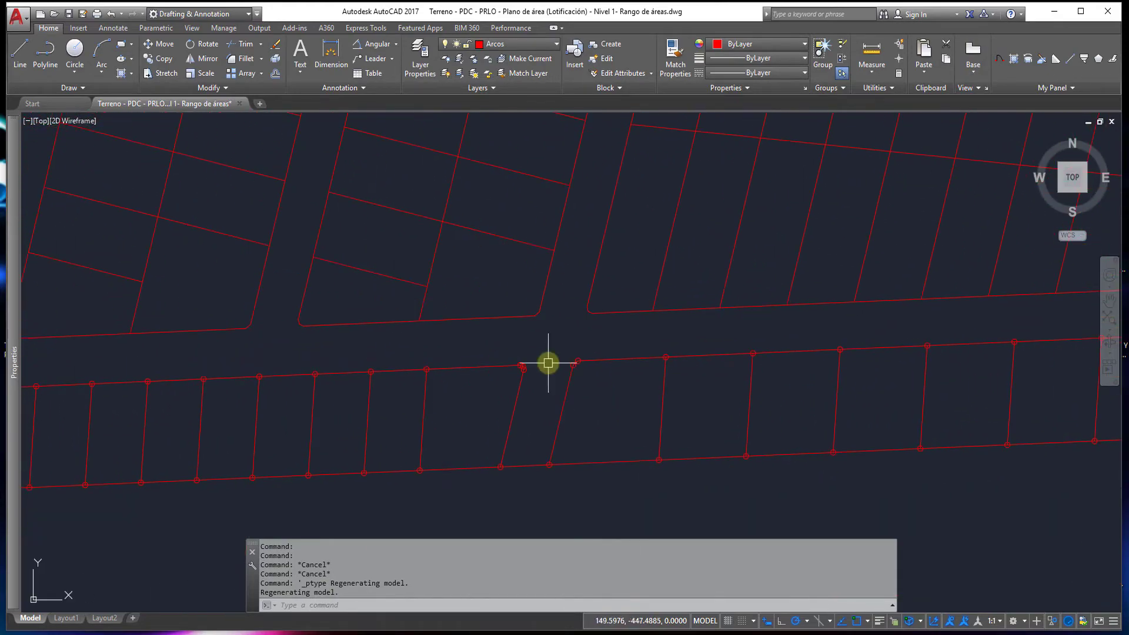
scroll(512, 352, down, 5)
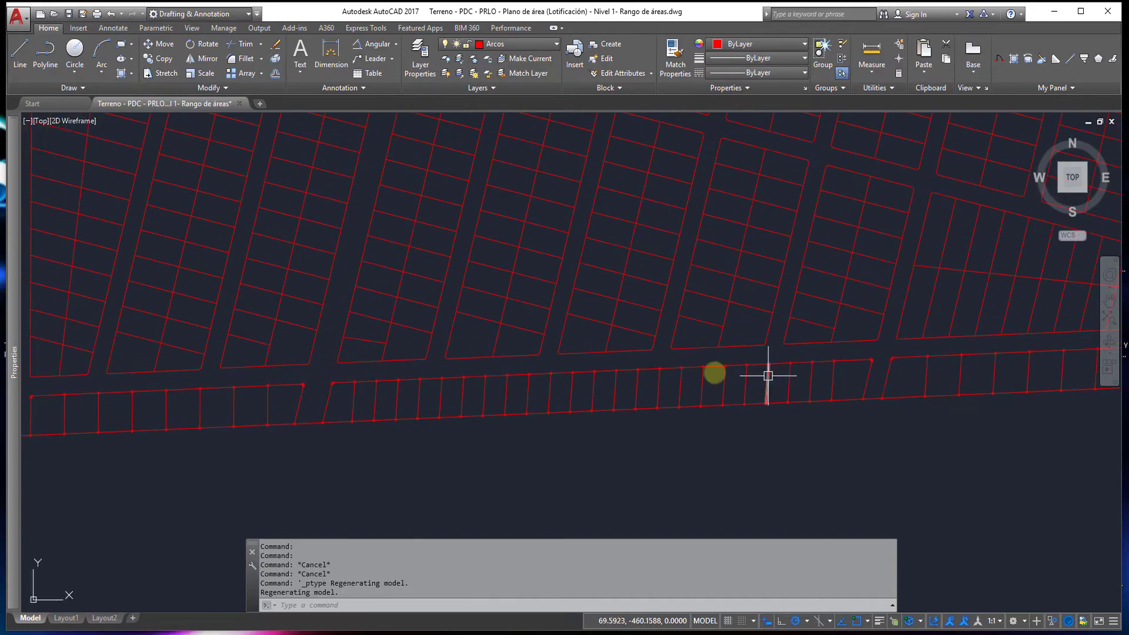
scroll(588, 380, down, 1)
scroll(329, 389, down, 1)
scroll(353, 386, down, 1)
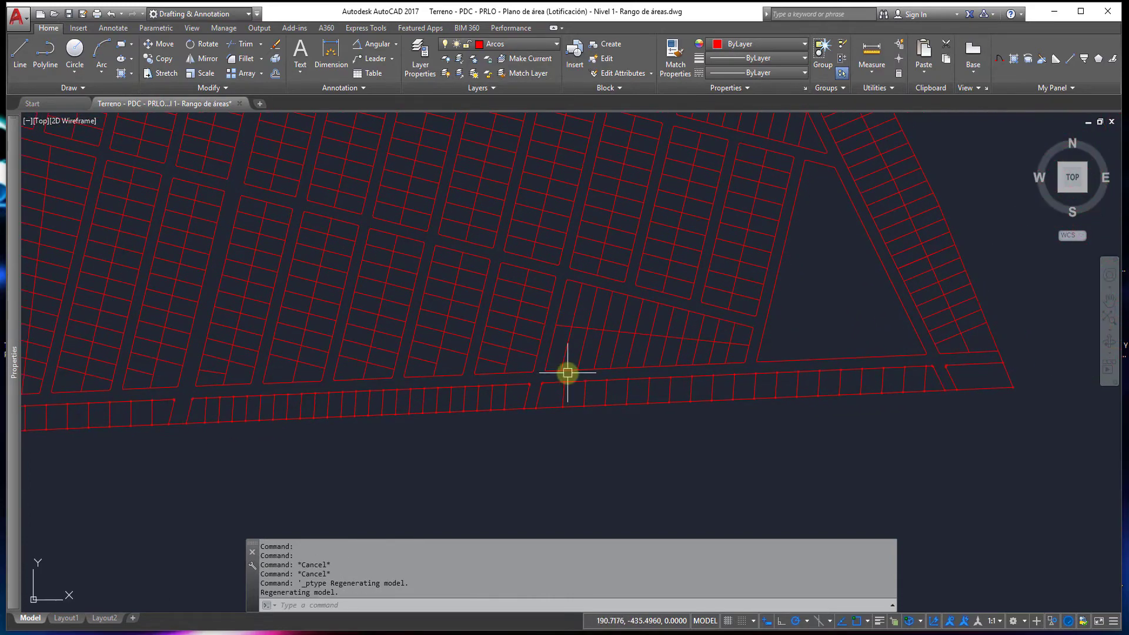
scroll(560, 374, down, 1)
middle_drag(559, 374, 564, 471)
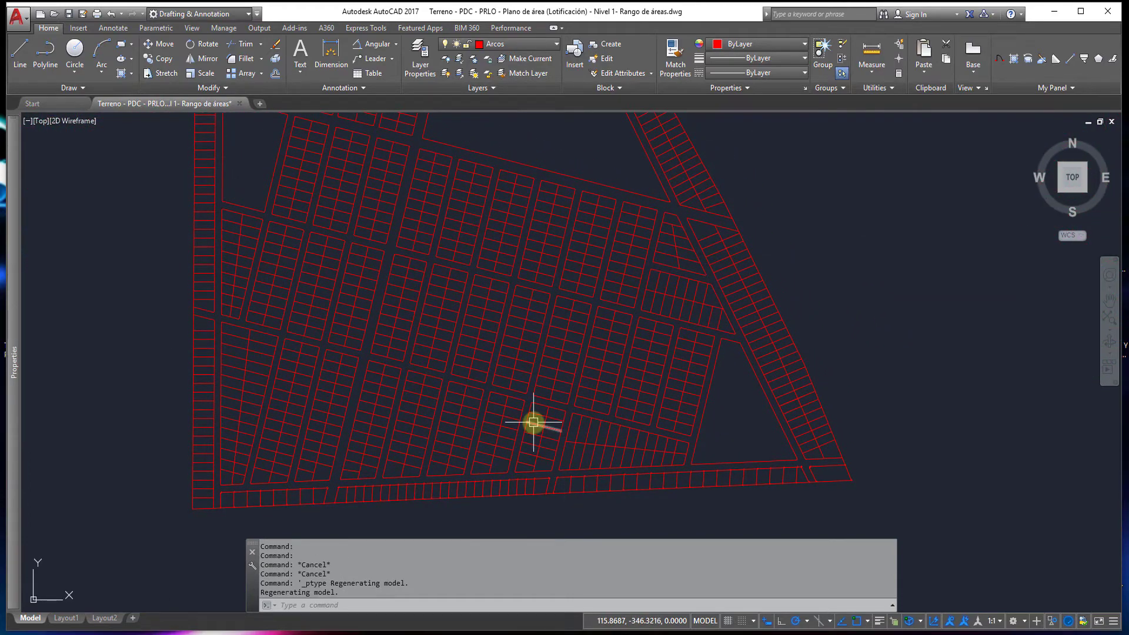
Step: Run INTERSET via 'int' and choose crossing-polygon selection
text(int)
key(Return)
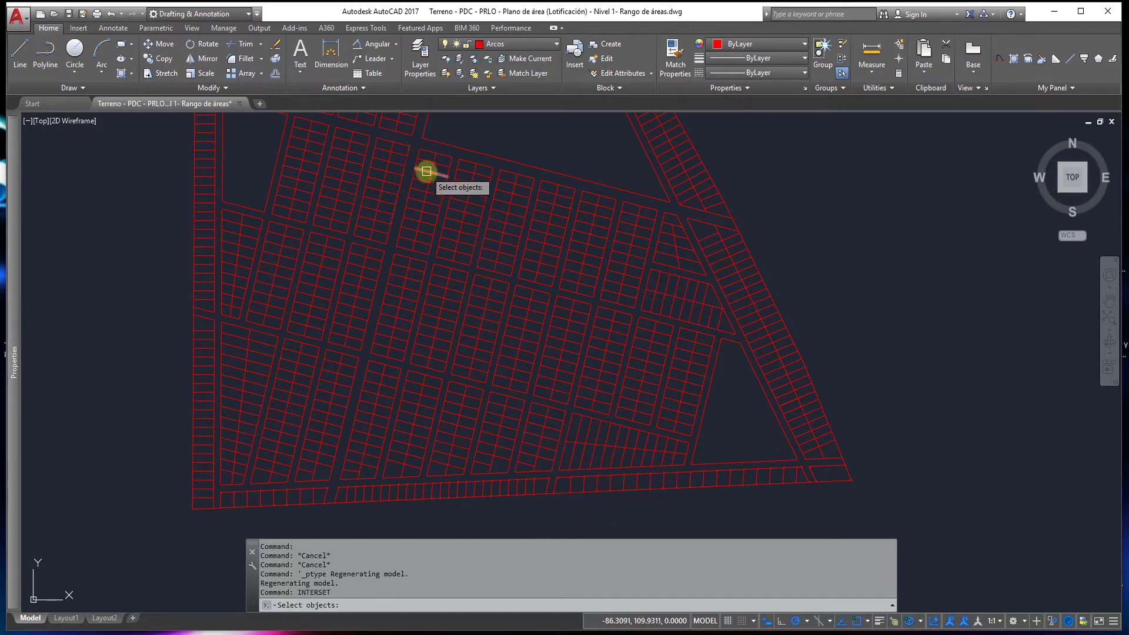
text(cp)
key(Return)
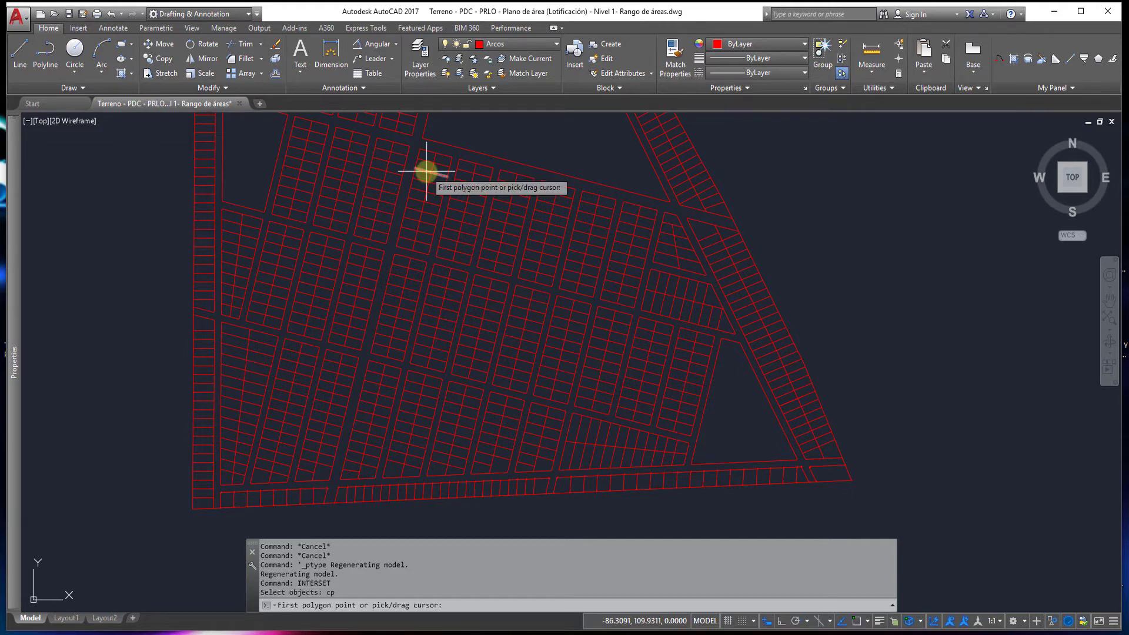
Step: Draw a crossing polygon around the narrow diagonal block, catching 122 objects, and finish
click(417, 138)
scroll(418, 138, up, 3)
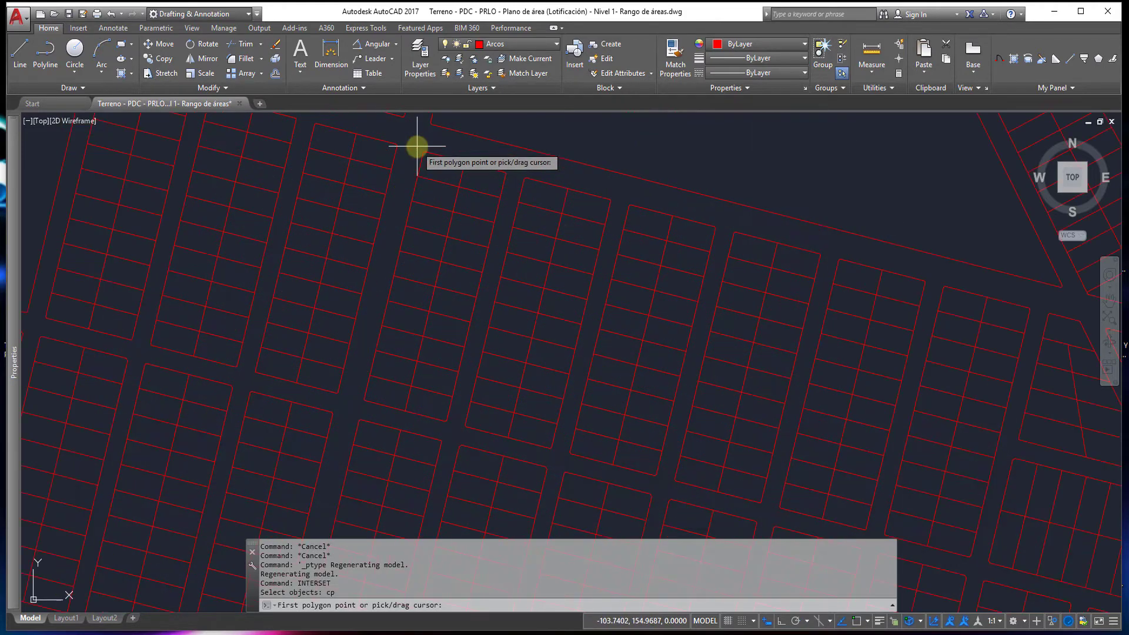
click(617, 184)
scroll(614, 206, down, 3)
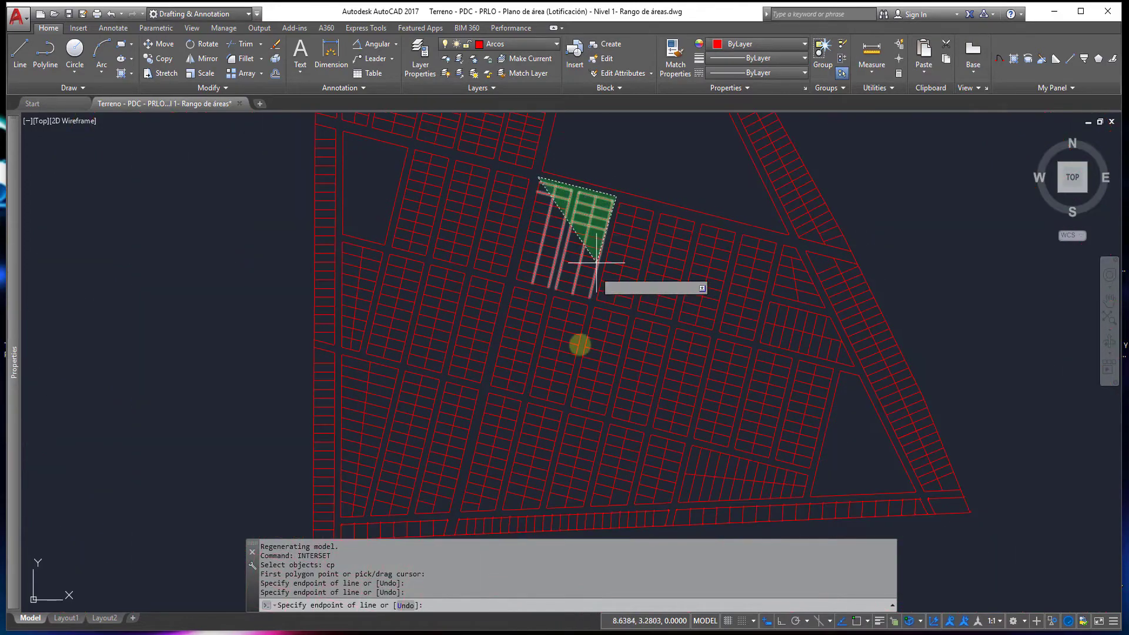
scroll(538, 513, up, 3)
click(540, 513)
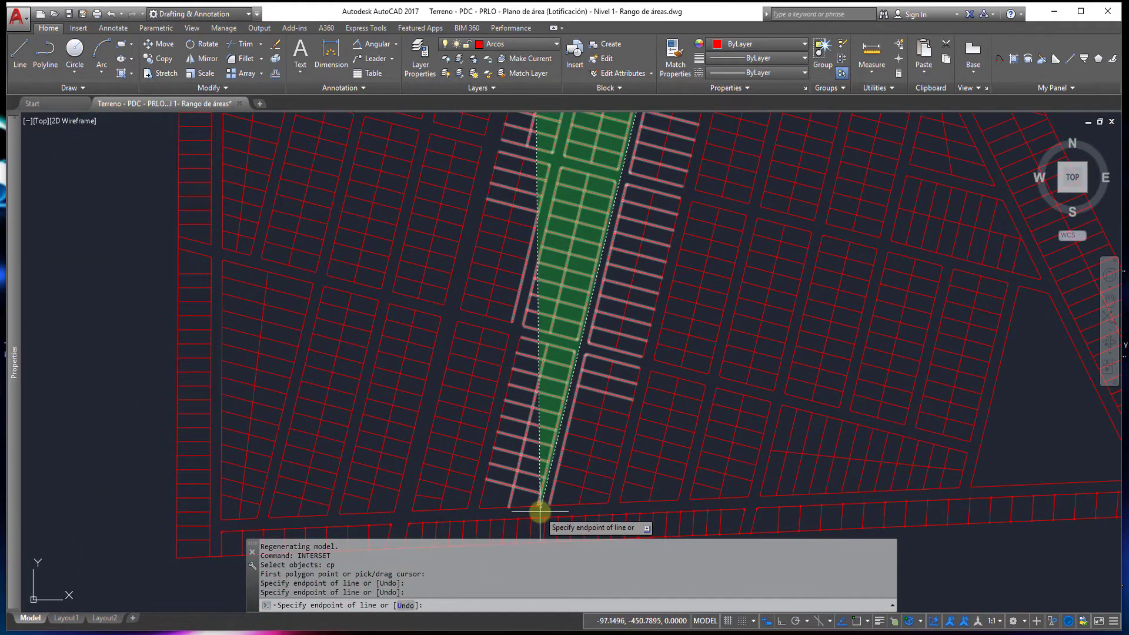
scroll(538, 511, up, 3)
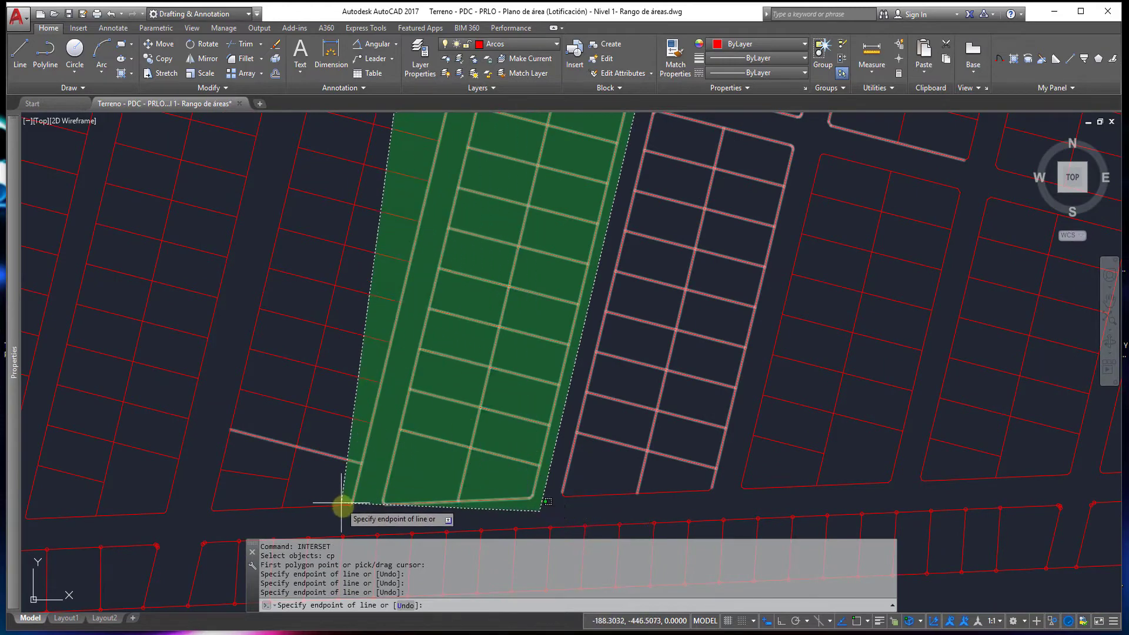
scroll(253, 504, down, 3)
scroll(224, 511, up, 2)
click(233, 514)
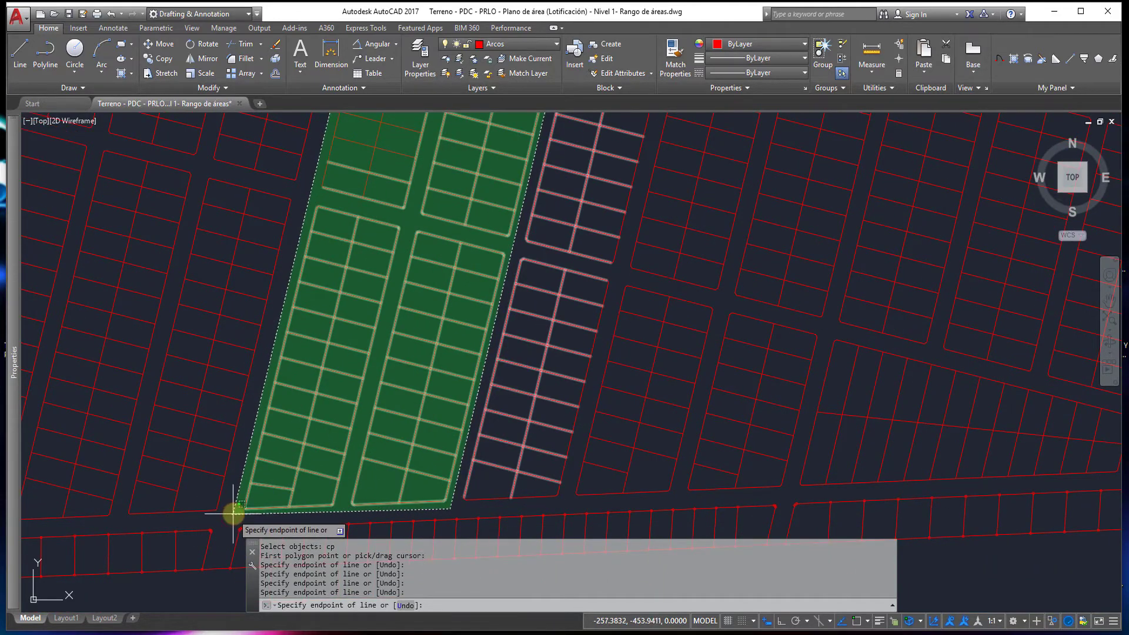
scroll(232, 513, down, 4)
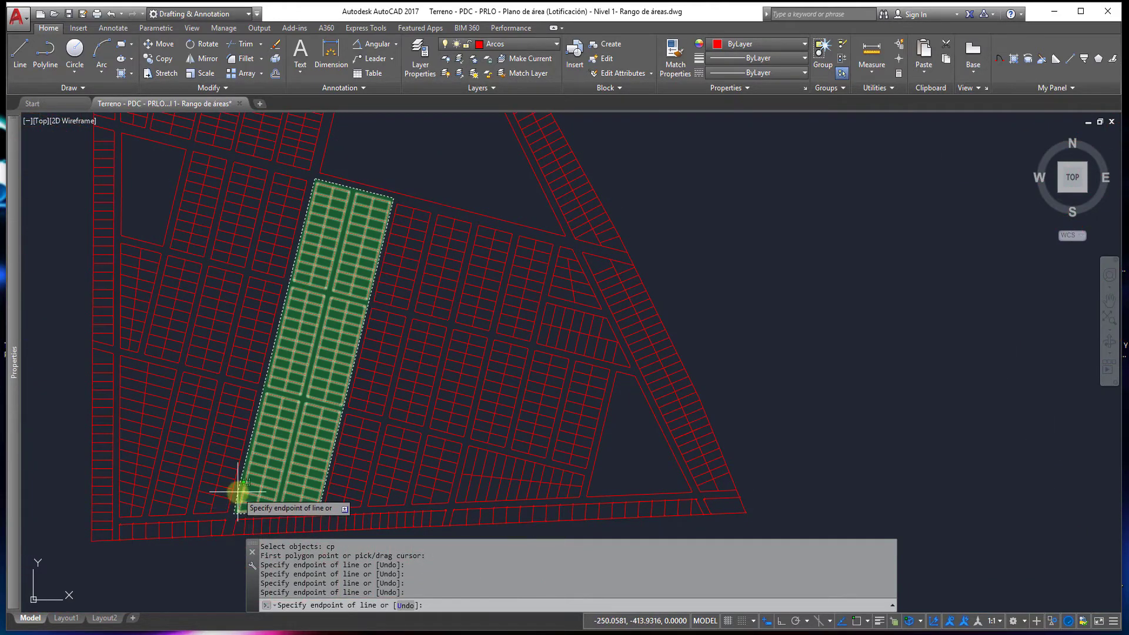
key(Return)
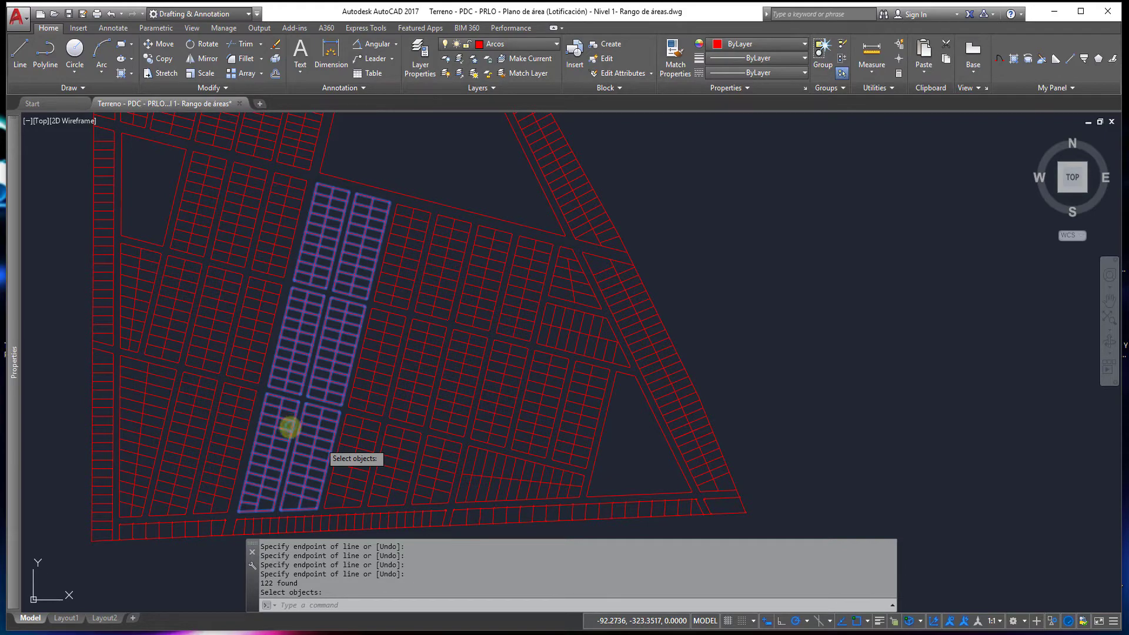
key(Return)
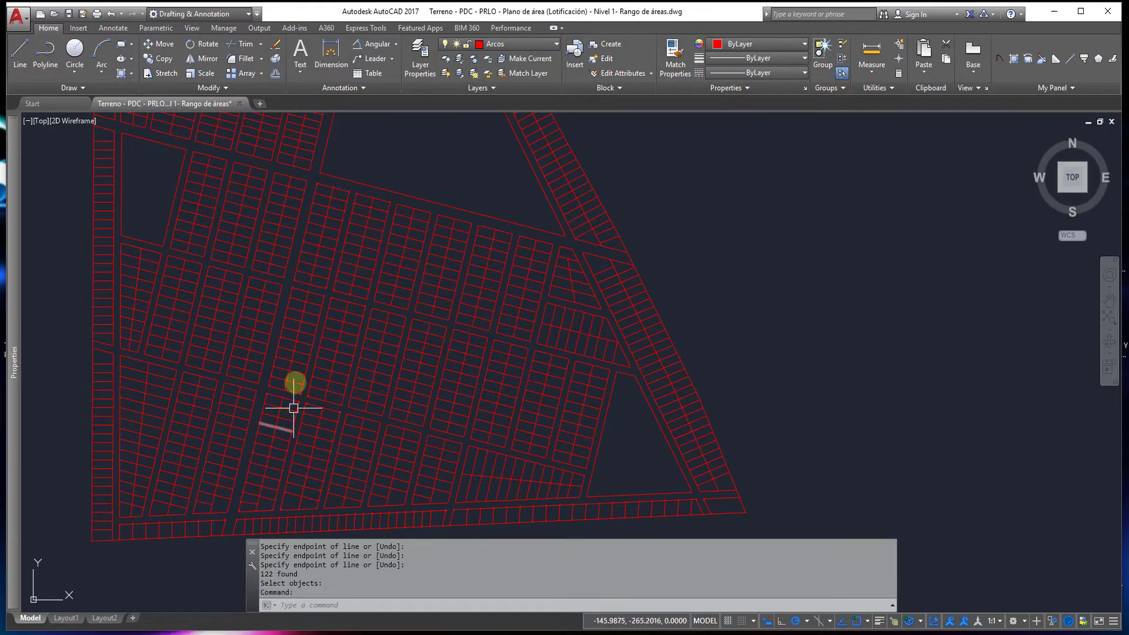
Step: Zoom to the full site plan and window-select everything in it
scroll(306, 382, up, 3)
scroll(364, 336, up, 2)
scroll(418, 300, up, 2)
scroll(428, 274, up, 1)
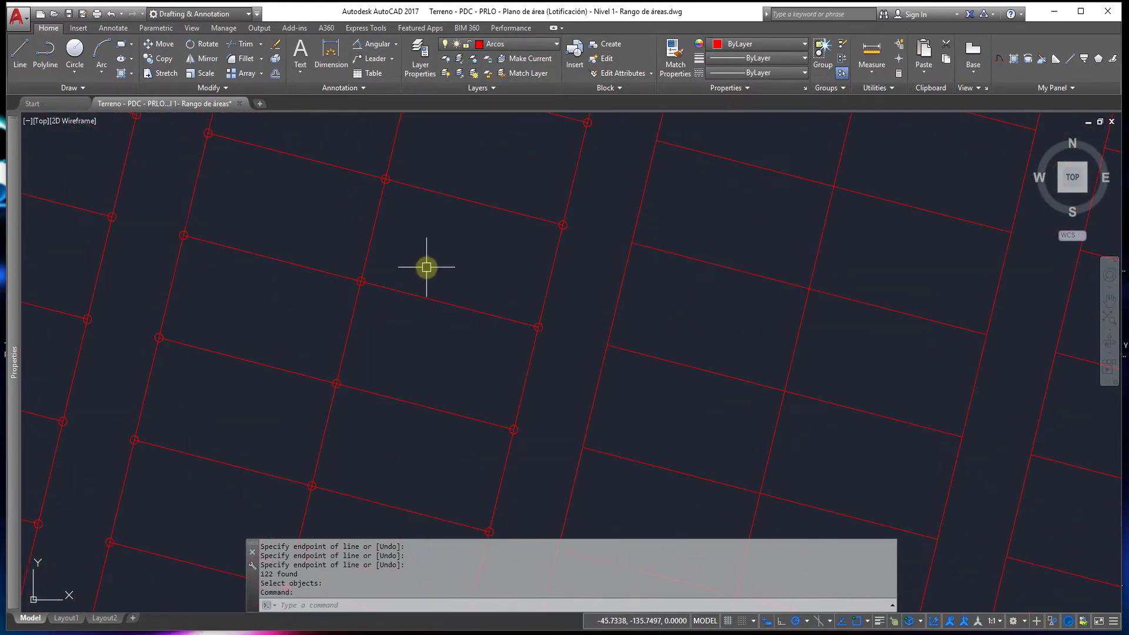
scroll(385, 451, down, 2)
scroll(441, 319, up, 2)
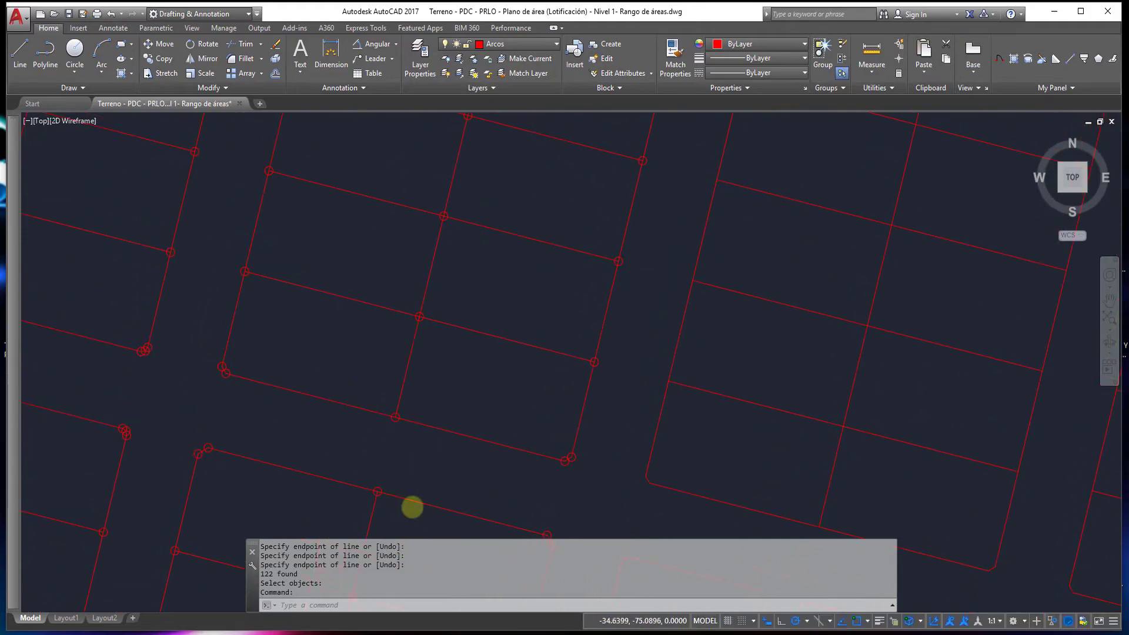
scroll(433, 367, down, 5)
scroll(434, 362, down, 2)
scroll(429, 194, up, 1)
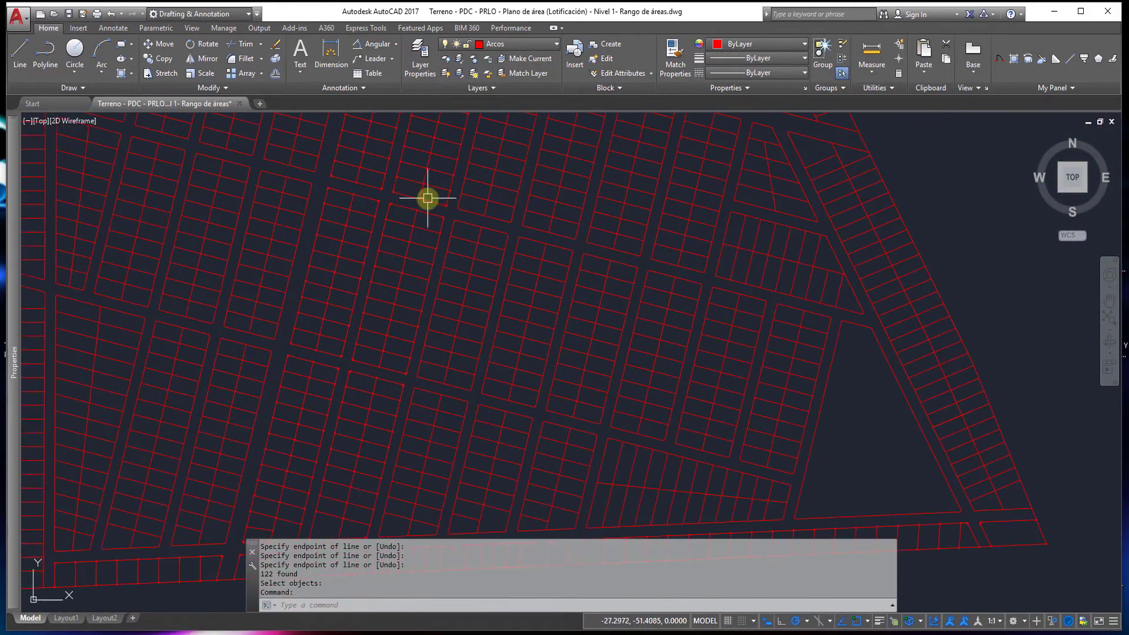
scroll(390, 383, up, 5)
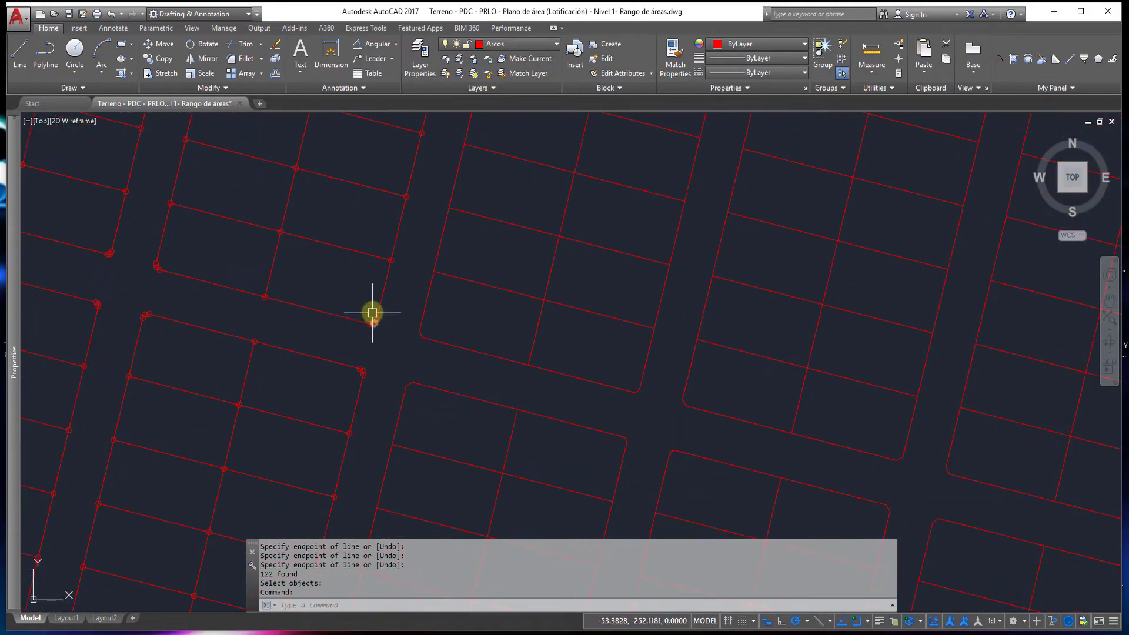
scroll(358, 306, down, 5)
scroll(368, 323, down, 5)
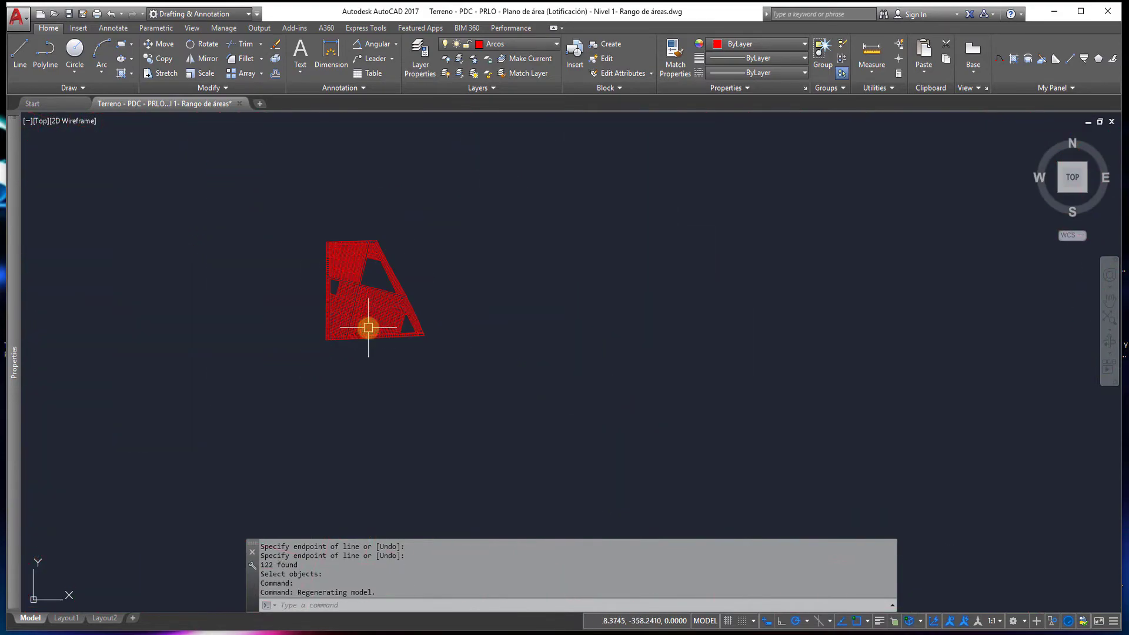
click(287, 214)
click(464, 364)
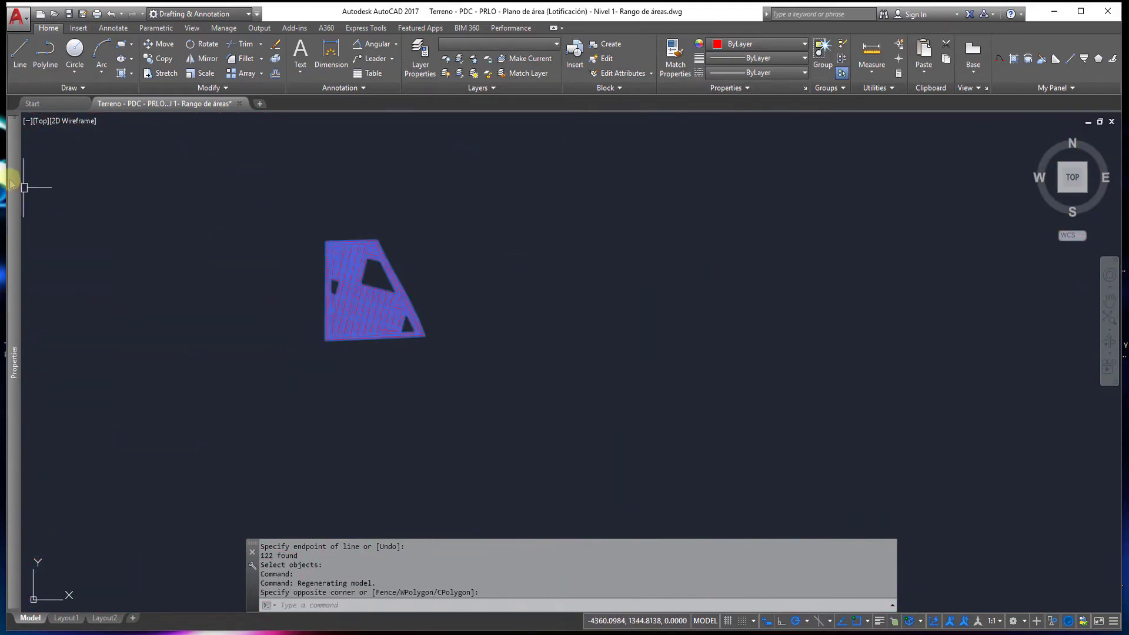
Step: Filter the selection to the 361 points, put them on the Bornes layer, and deselect
click(71, 130)
click(78, 168)
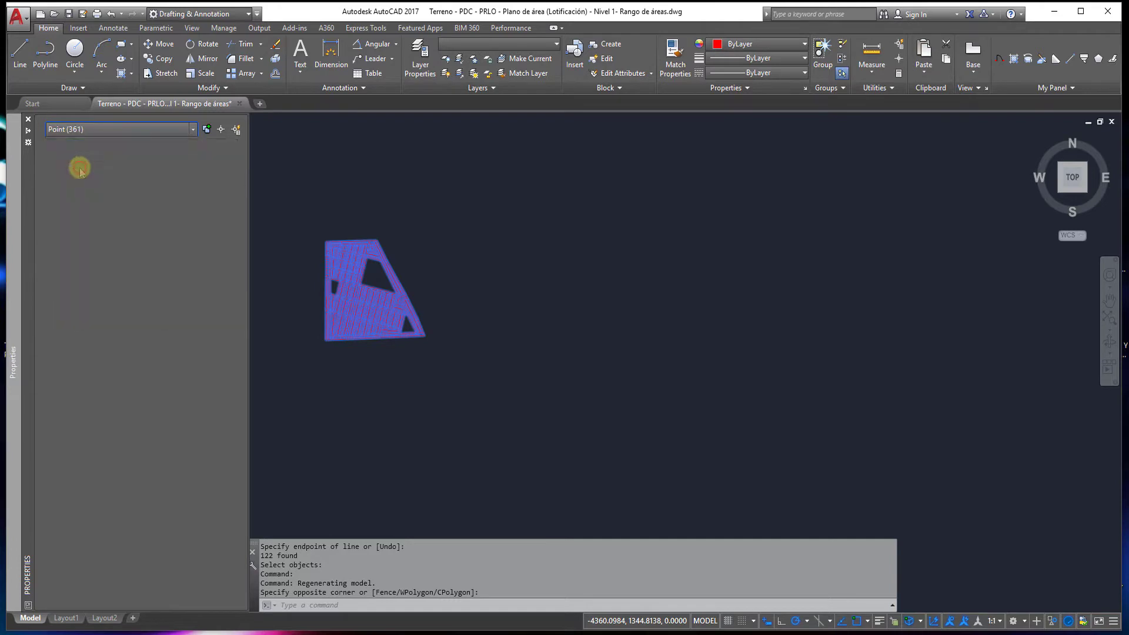
click(225, 169)
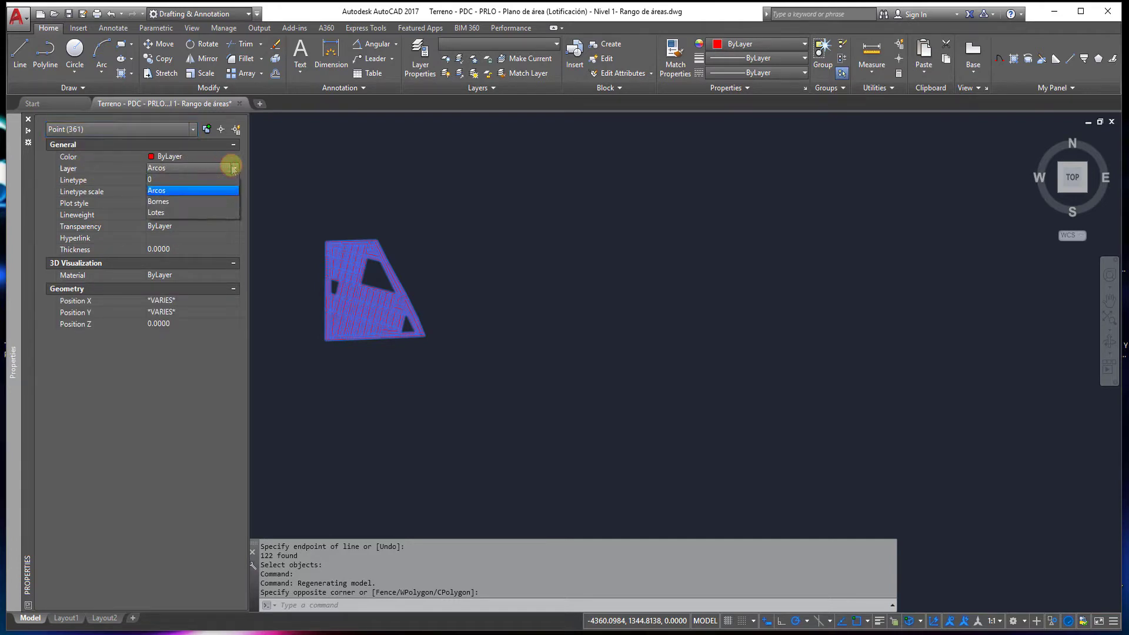
click(189, 193)
click(277, 189)
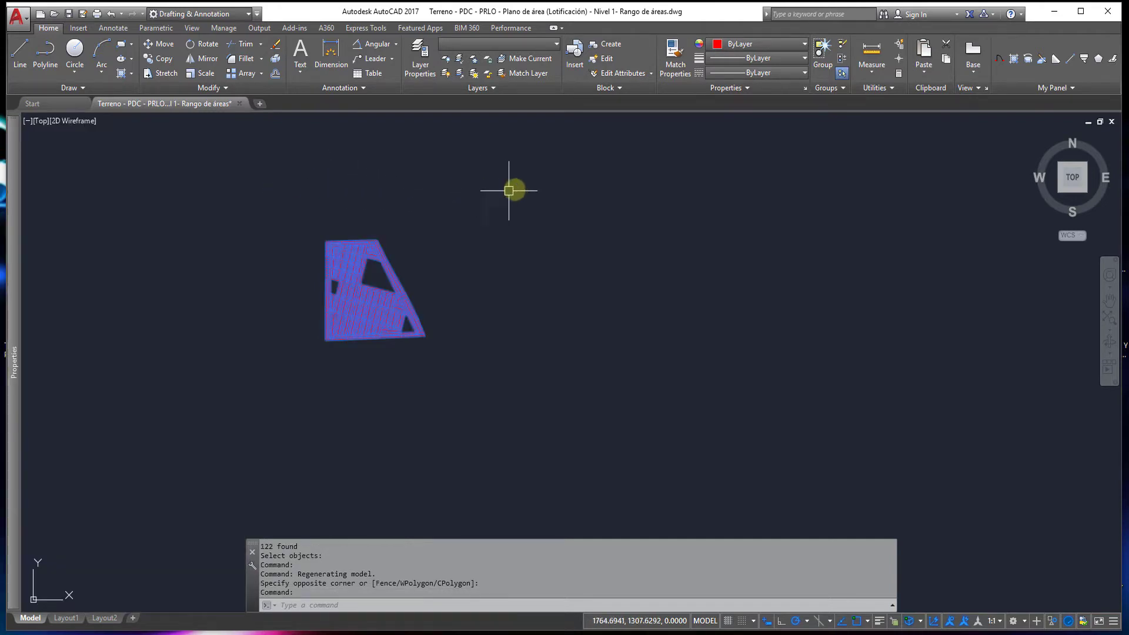
key(Escape)
key(Escape)
key(Escape)
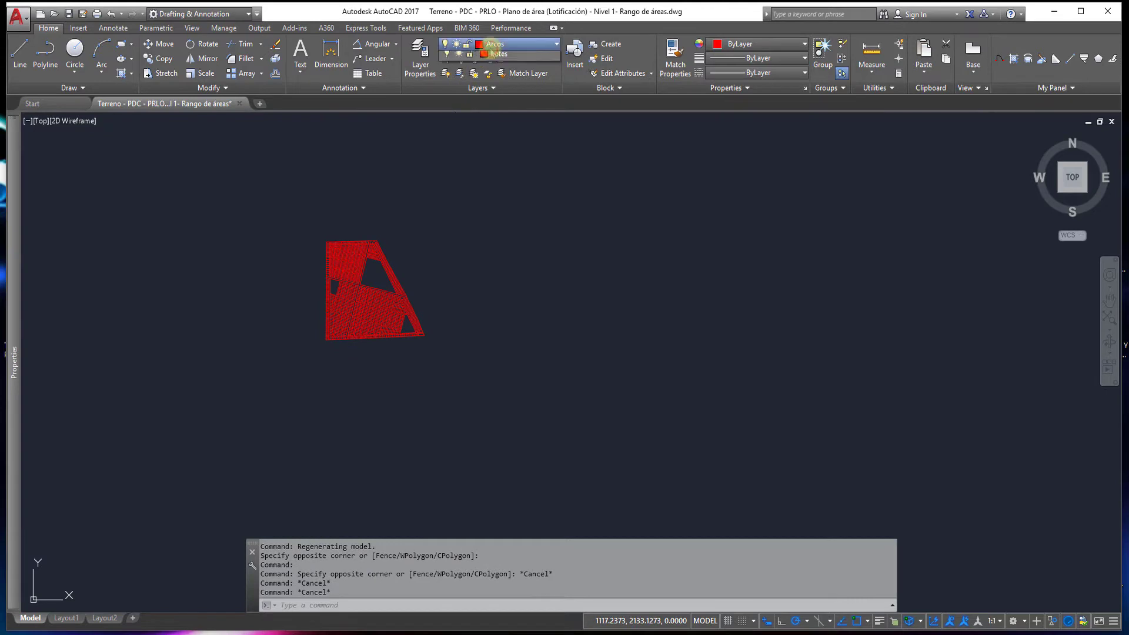
Step: Make Bornes the current layer and change its colour from red to magenta (6)
click(494, 44)
click(515, 93)
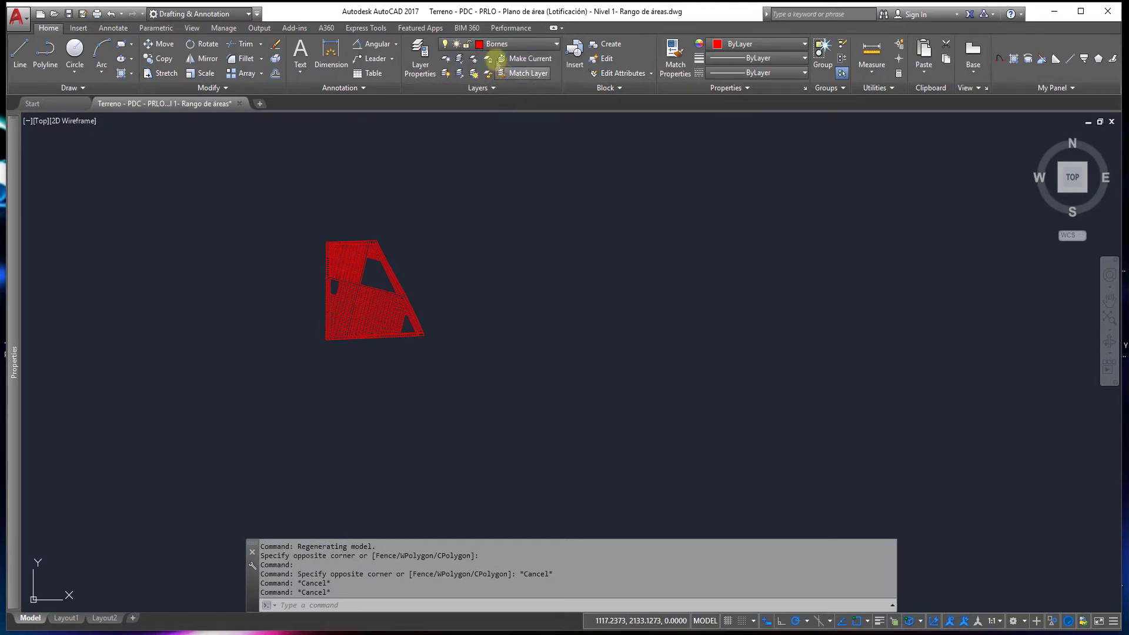
click(499, 44)
click(498, 44)
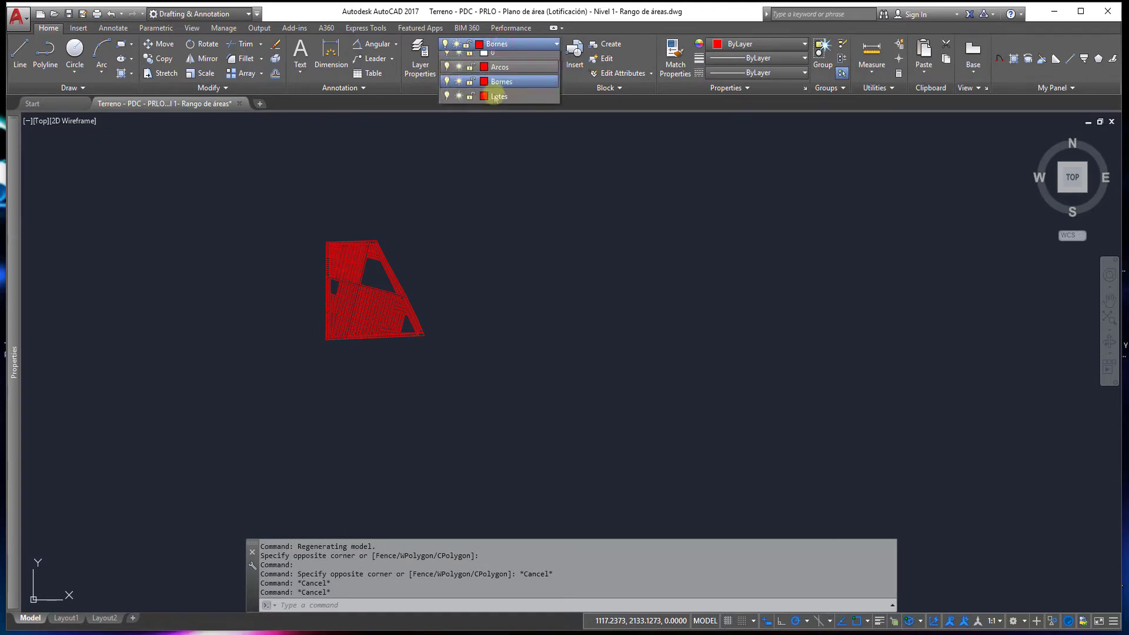
click(479, 89)
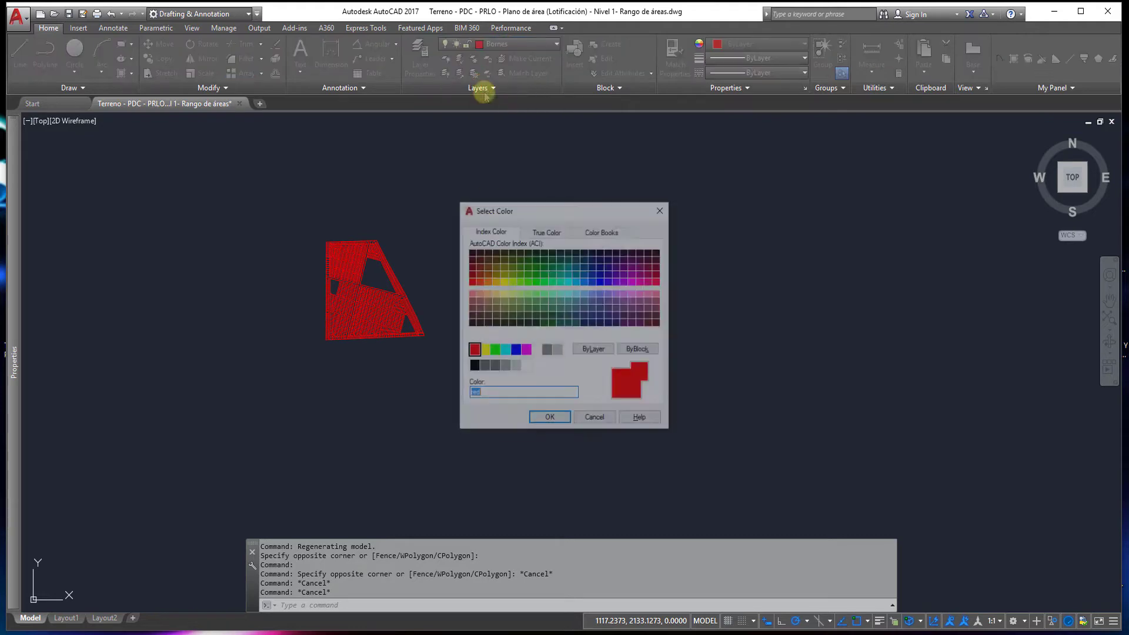
click(530, 353)
click(549, 420)
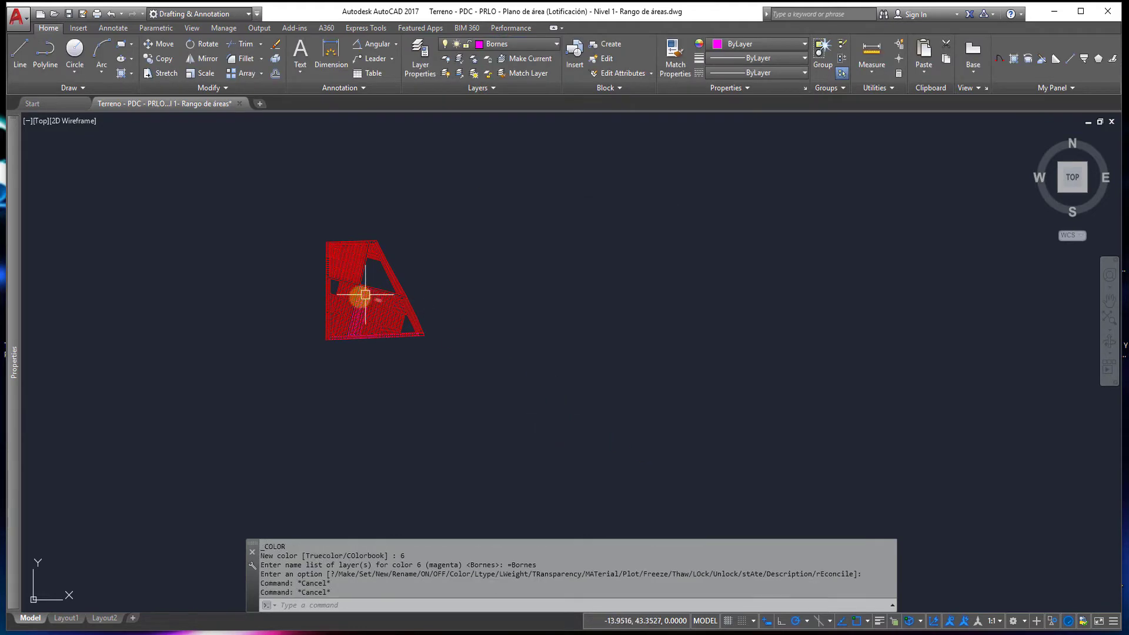
scroll(361, 297, up, 8)
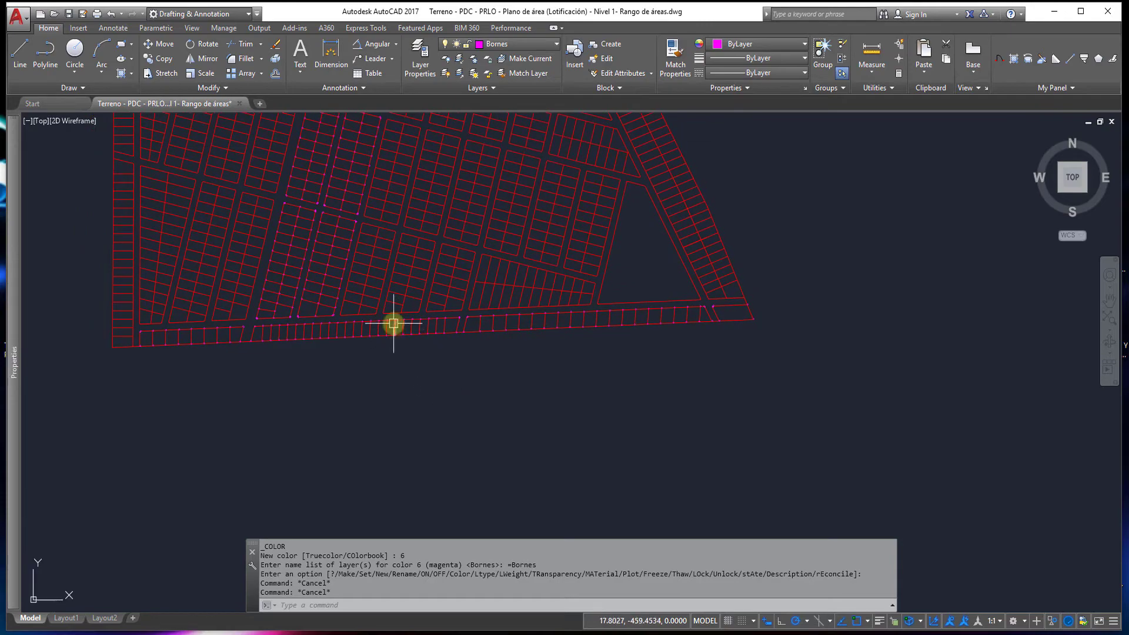
Step: Pan the lot grid into view and start INTERSET with the crossing-polygon (CP) option
mouse_move(391, 323)
middle_down()
mouse_move(518, 460)
mouse_move(570, 466)
mouse_move(560, 444)
middle_up()
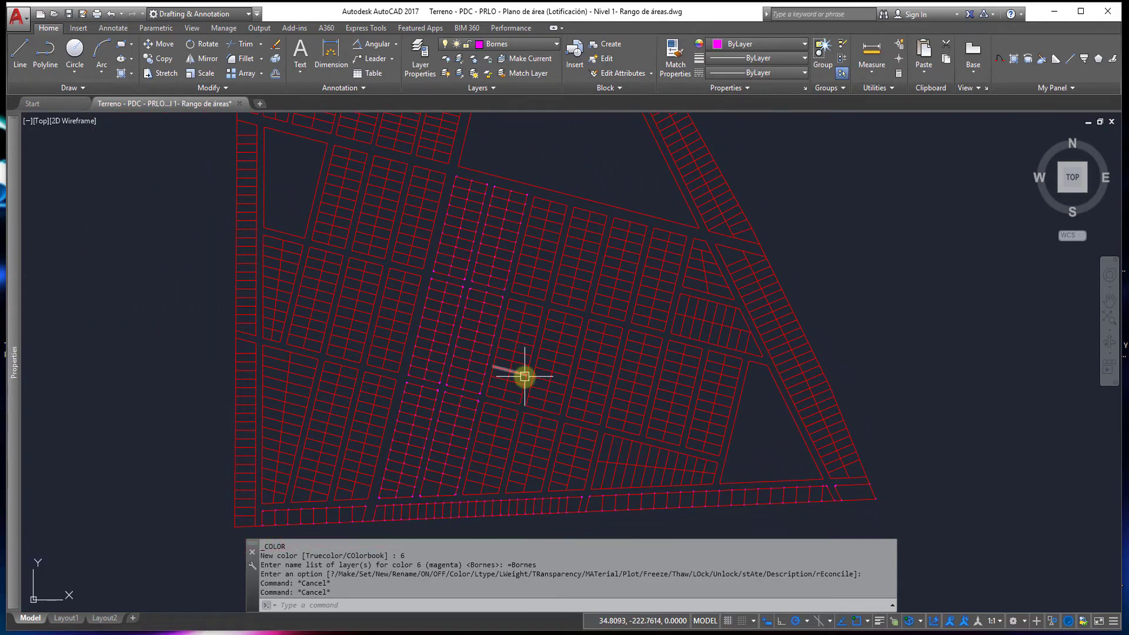
text(ir)
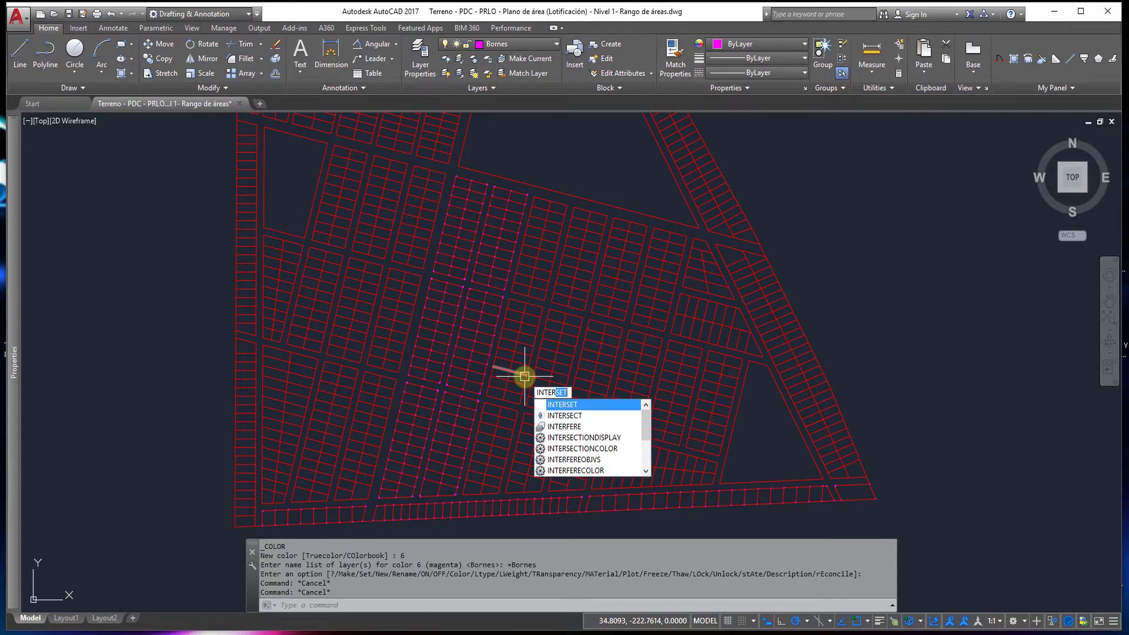
key(Return)
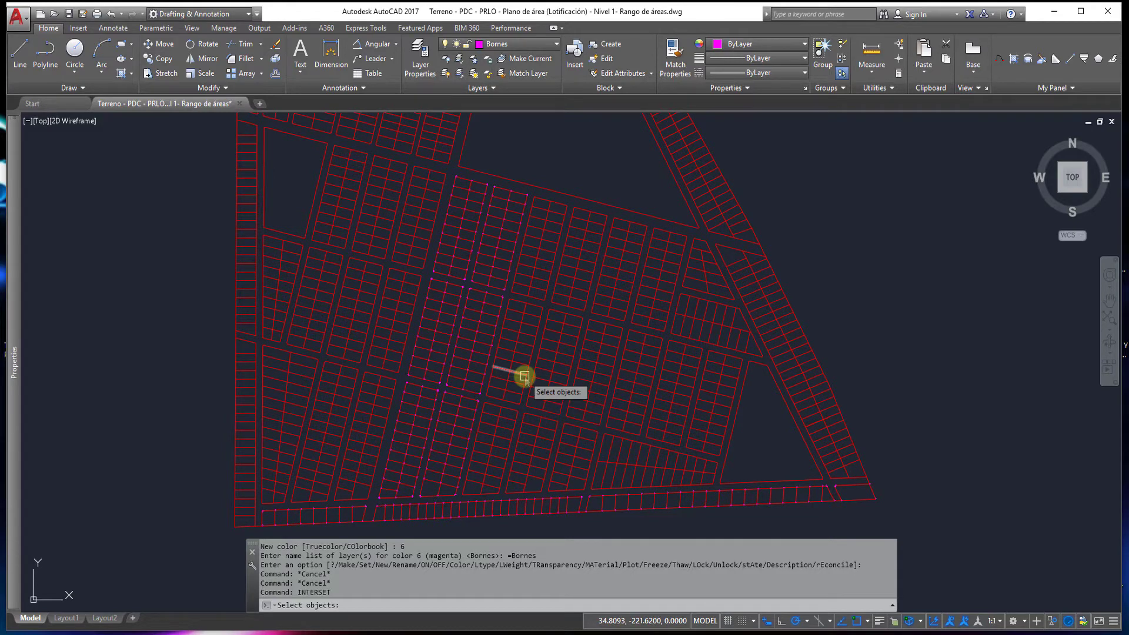
text(cp)
key(Return)
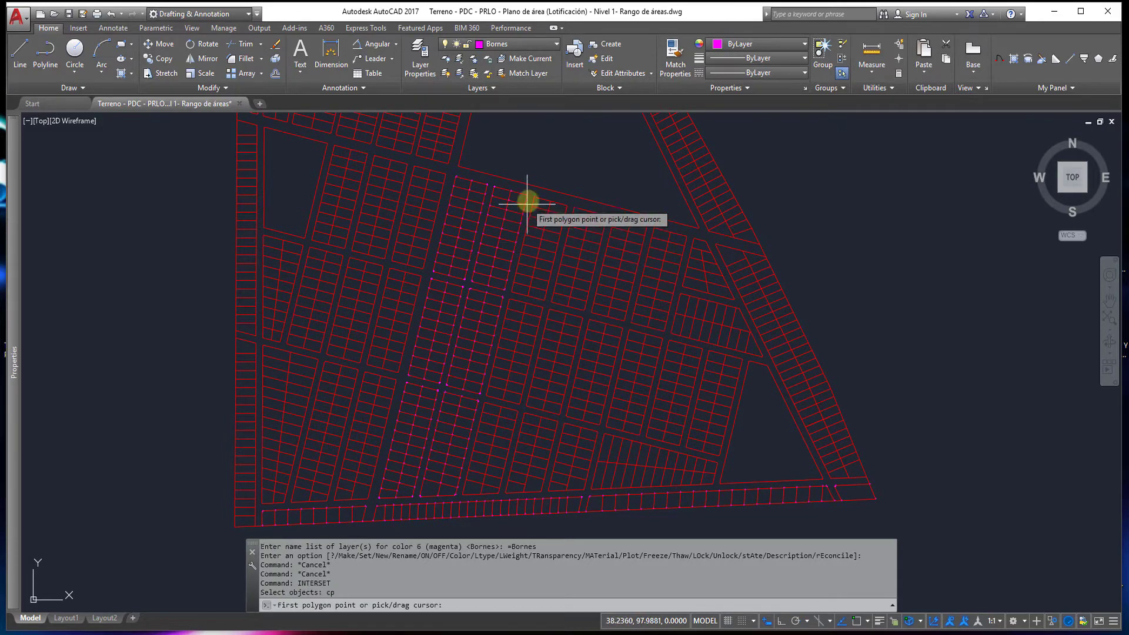
Step: Enclose the eastern lots in a four-corner crossing polygon and confirm the selection
scroll(540, 192, up, 2)
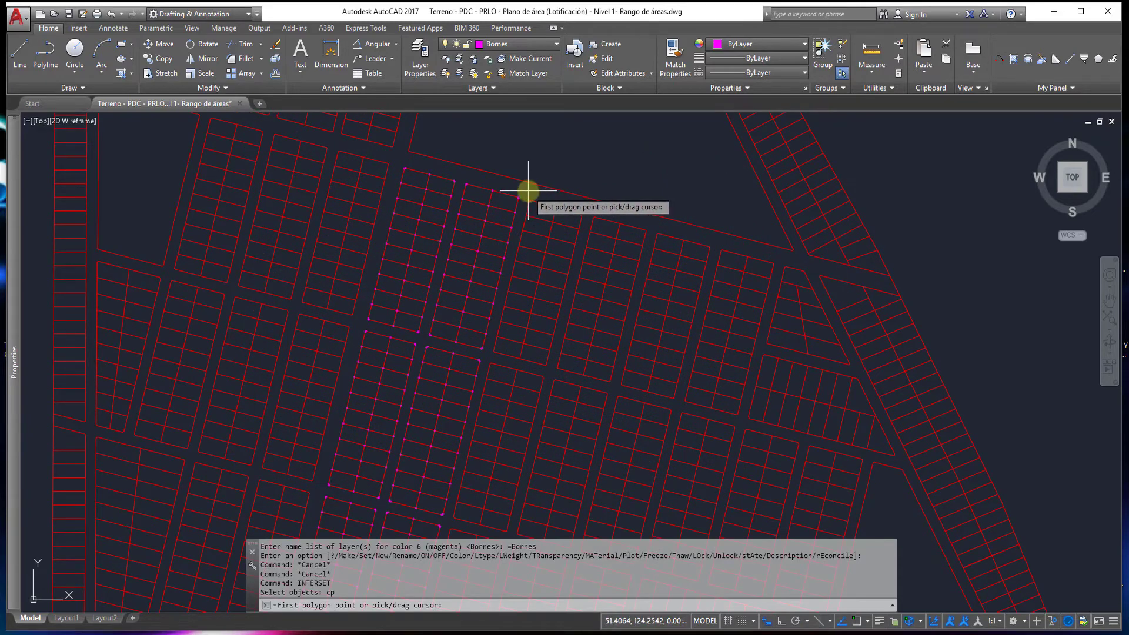
click(528, 191)
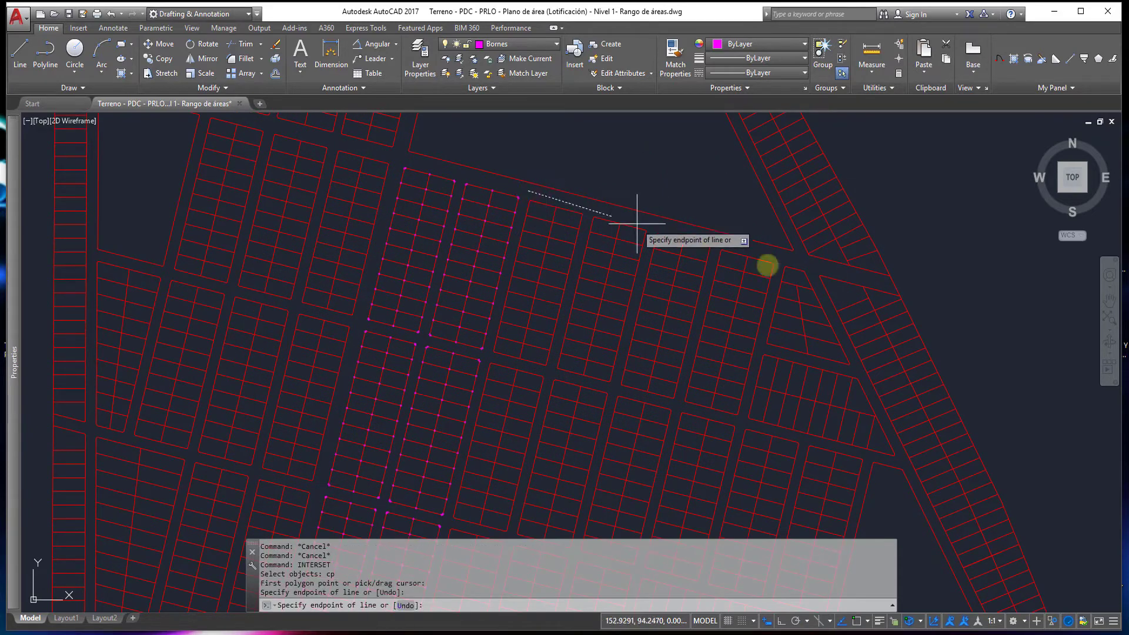
click(811, 264)
scroll(819, 356, down, 3)
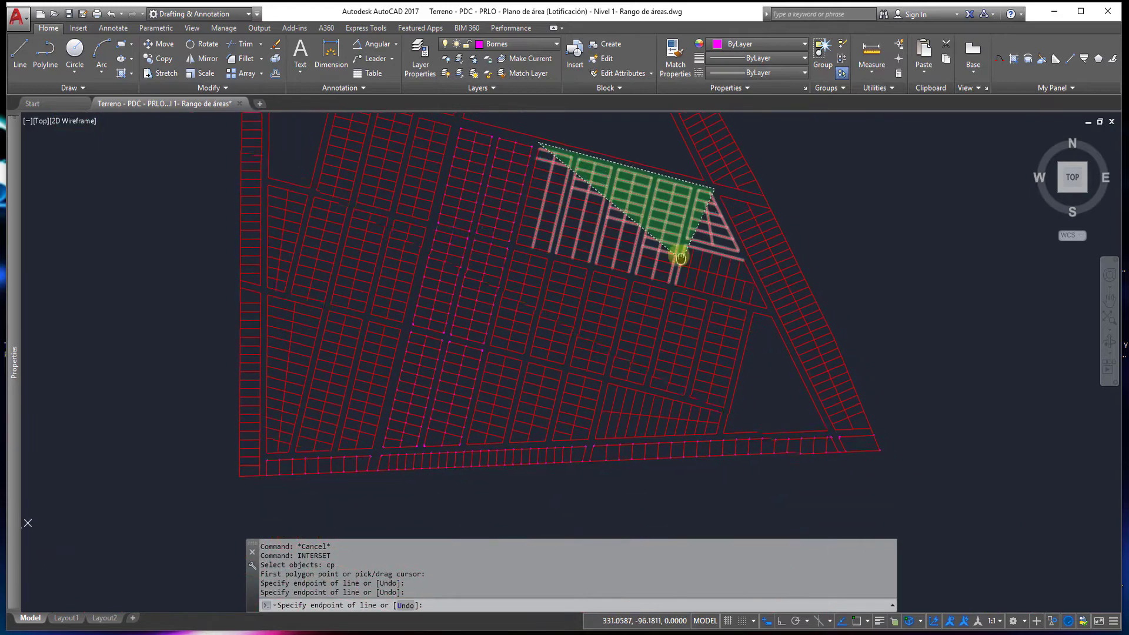
scroll(814, 434, up, 3)
scroll(838, 411, up, 4)
click(838, 412)
scroll(705, 414, down, 3)
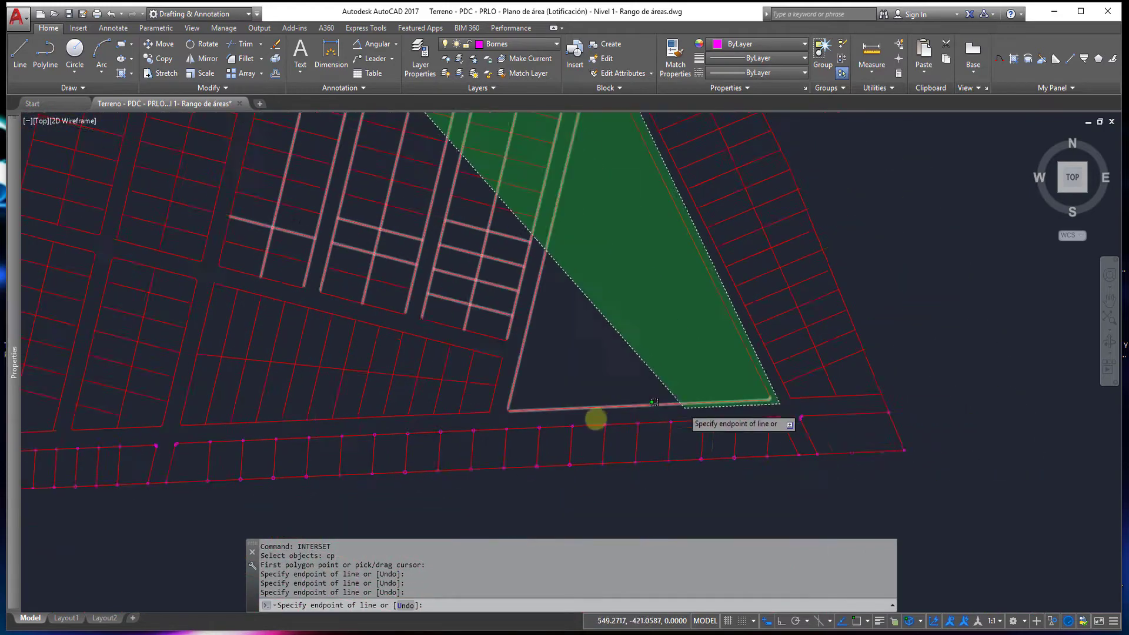
scroll(278, 404, down, 2)
scroll(310, 442, up, 2)
scroll(311, 441, up, 2)
scroll(301, 400, up, 2)
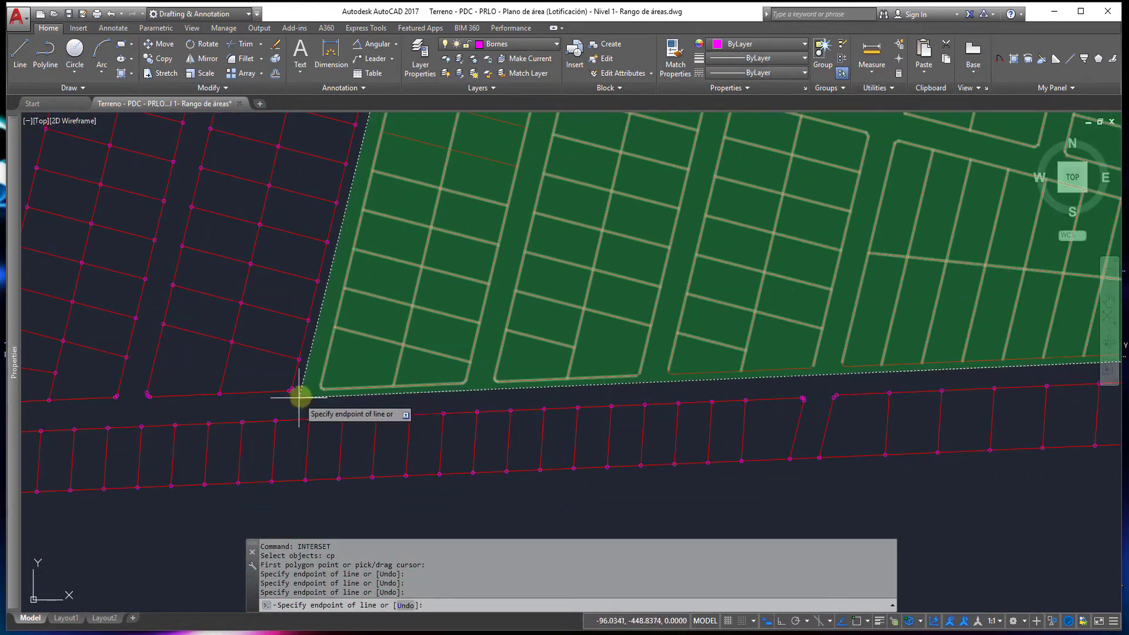
click(305, 395)
scroll(306, 396, down, 3)
scroll(305, 395, down, 2)
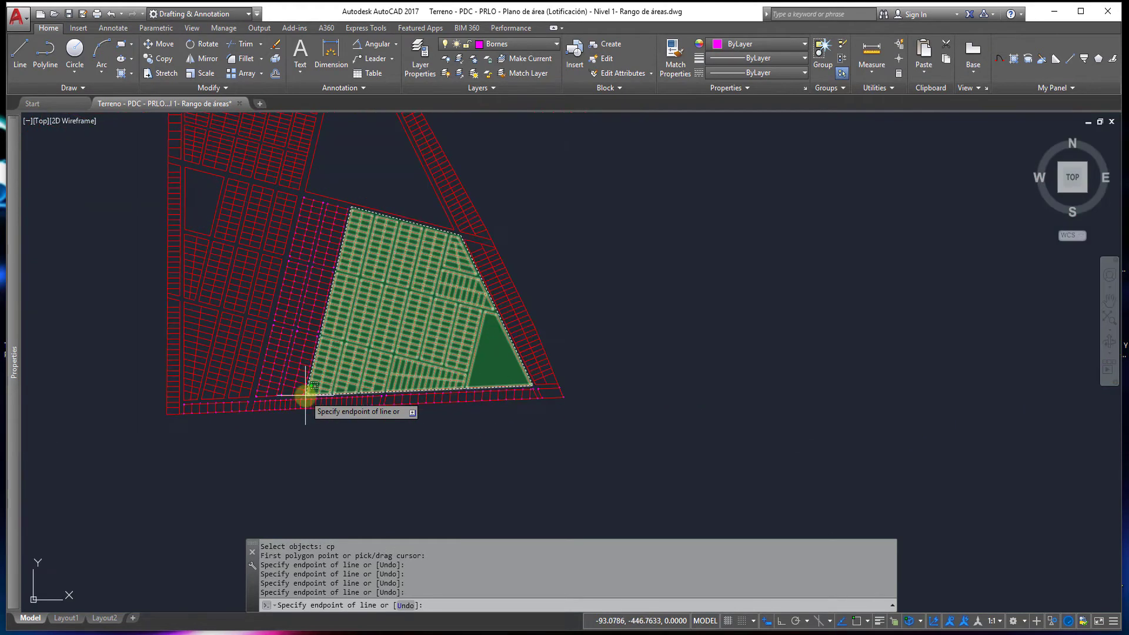
key(Return)
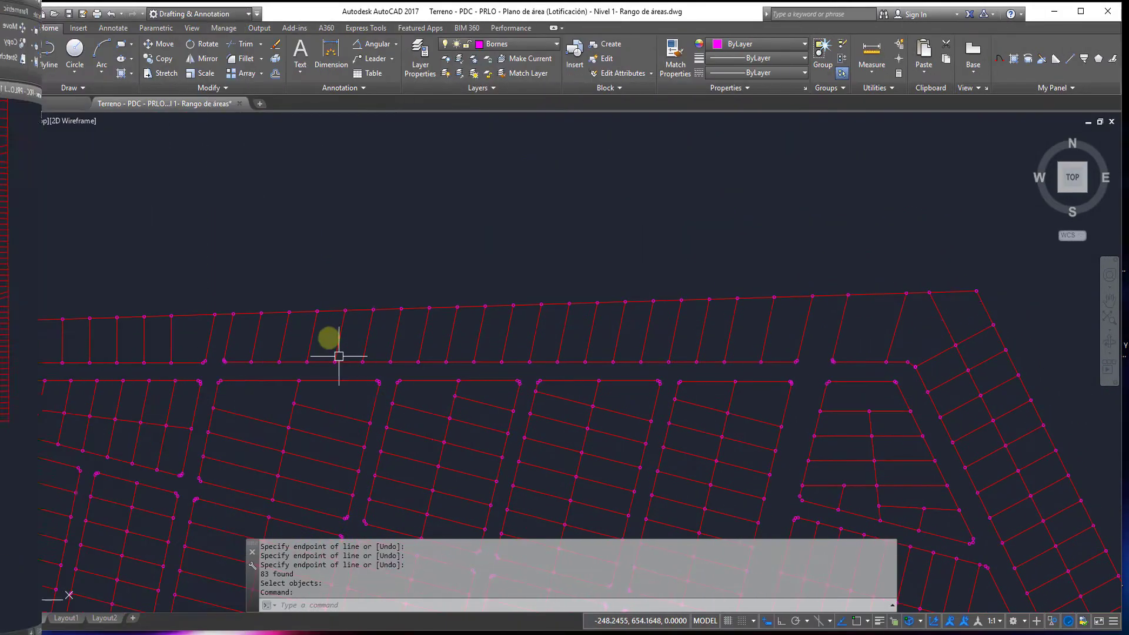
Step: Inspect one of the new magenta intersection points, then deselect it
scroll(268, 237, up, 2)
click(291, 231)
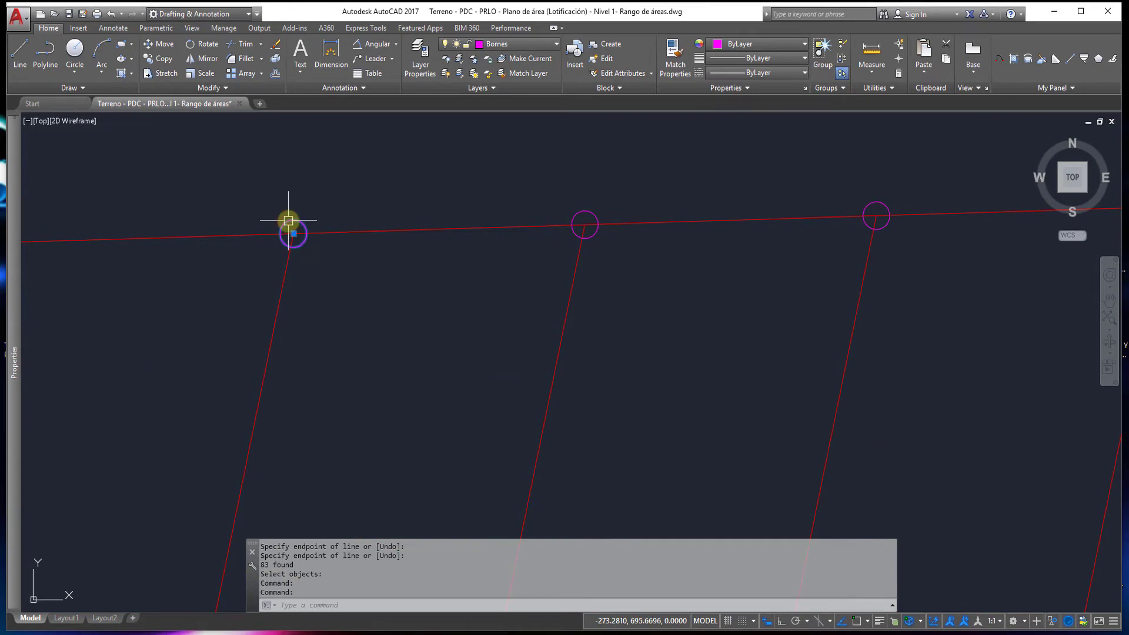
key(Escape)
key(Escape)
scroll(482, 224, down, 4)
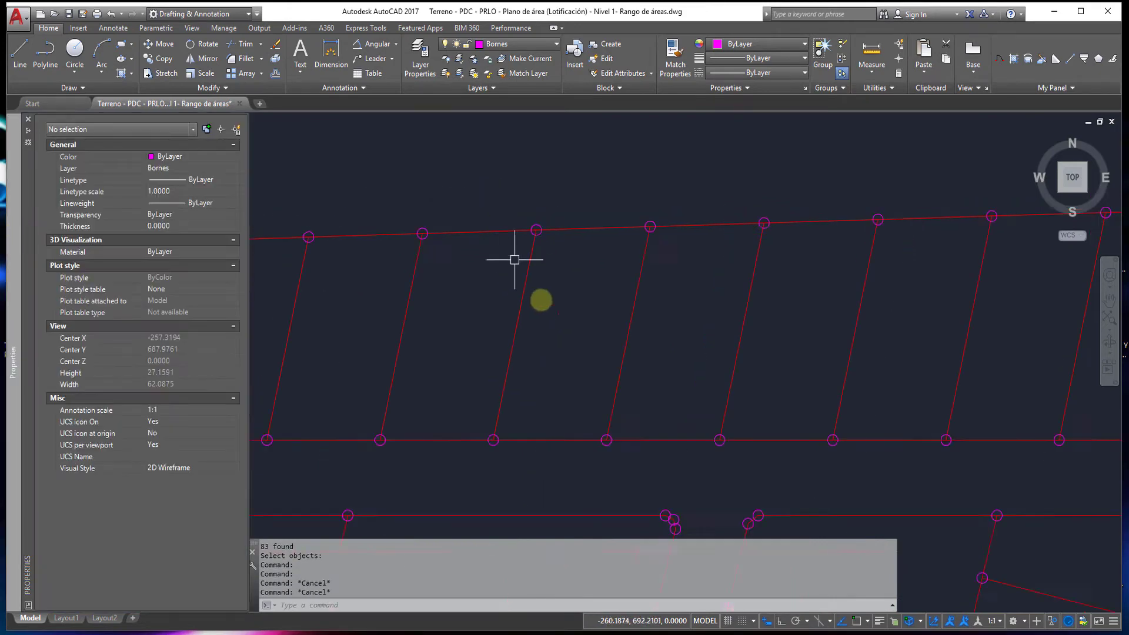
Step: Load pt2cir.lsp from the desktop and run PT2CIR to circle every point
click(1049, 13)
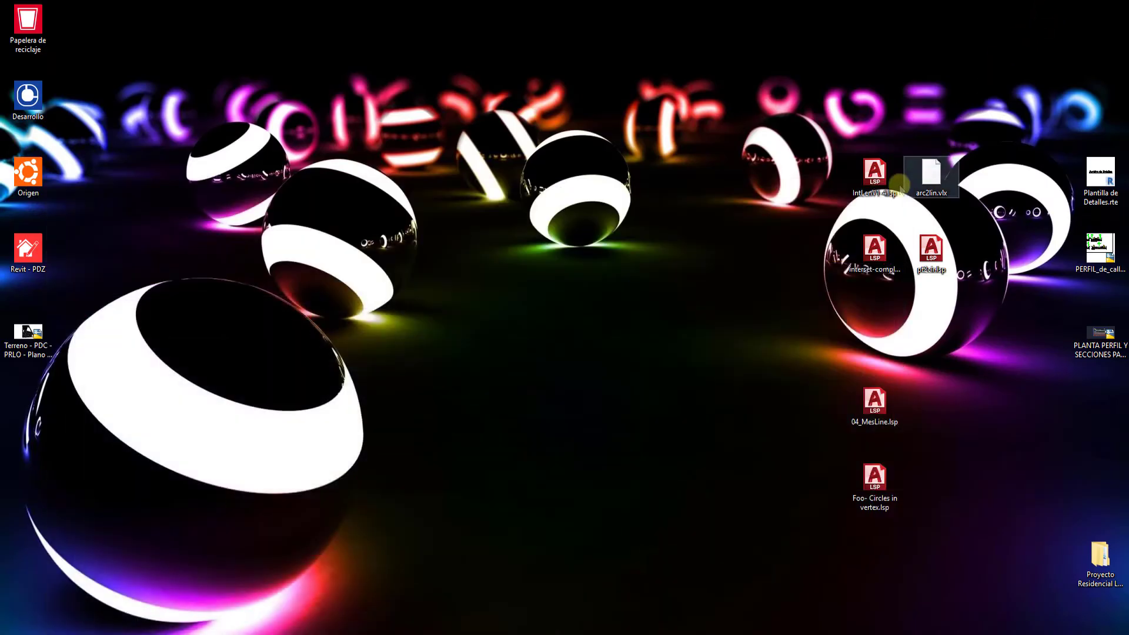
mouse_move(931, 250)
mouse_down()
mouse_move(910, 289)
mouse_move(535, 253)
mouse_up()
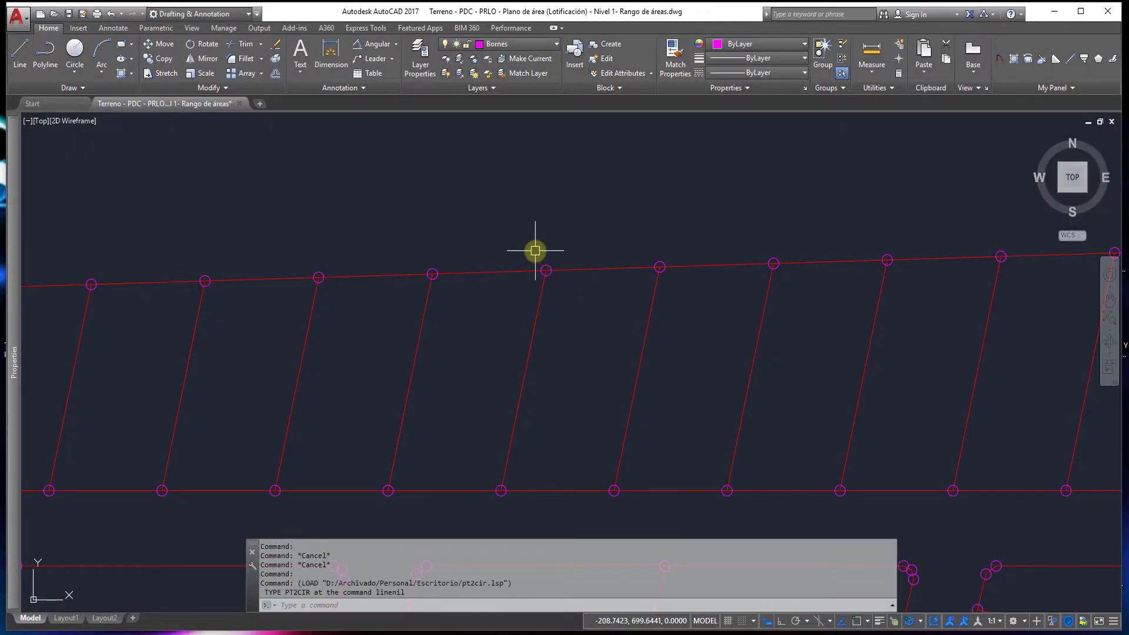
text(P2)
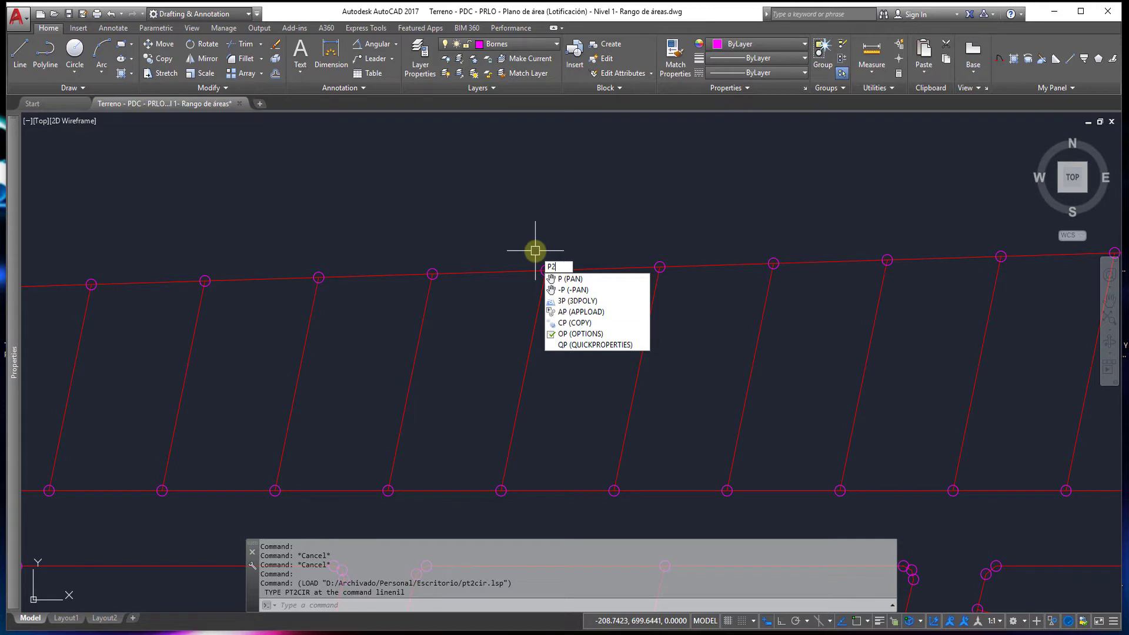
key(BackSpace)
text(t2)
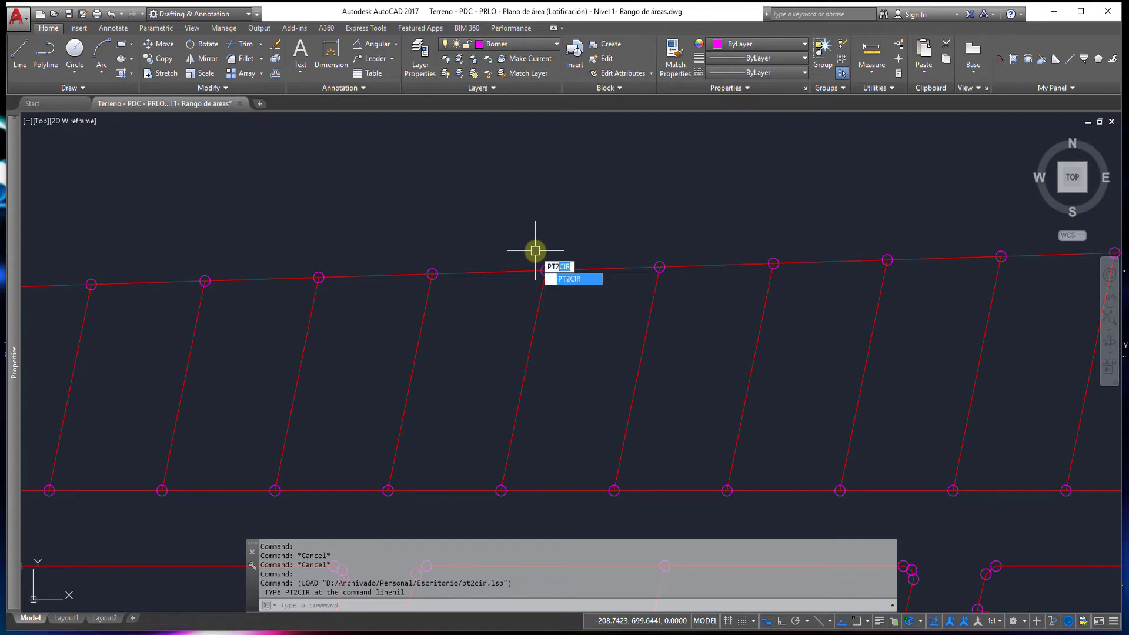
key(Return)
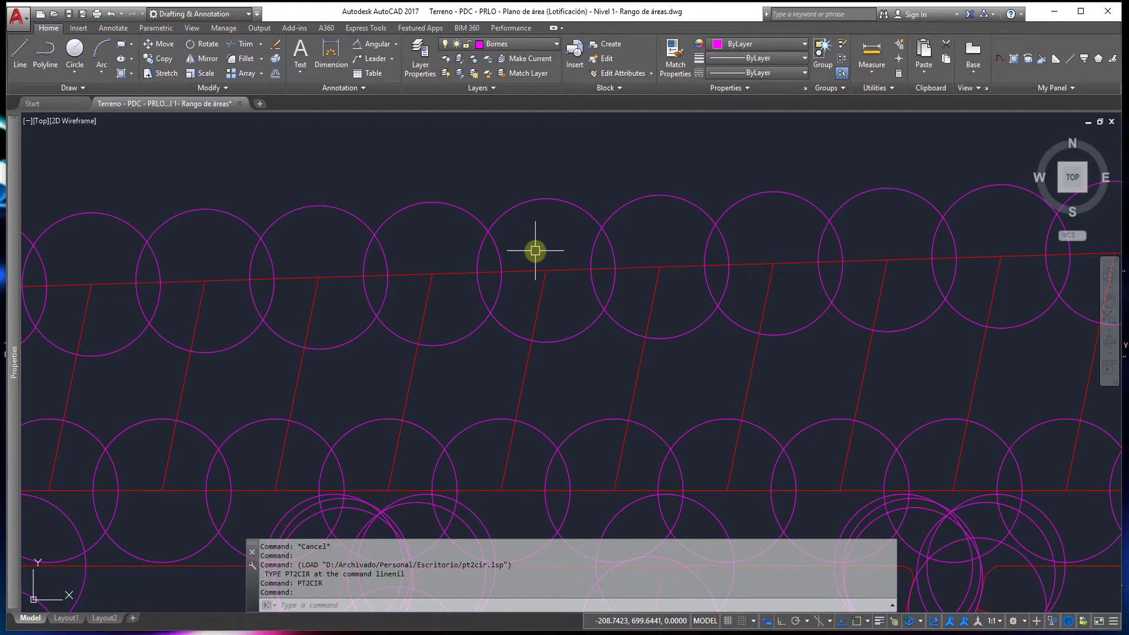
Step: Check the size of one generated circle, then deselect and zoom out
click(536, 204)
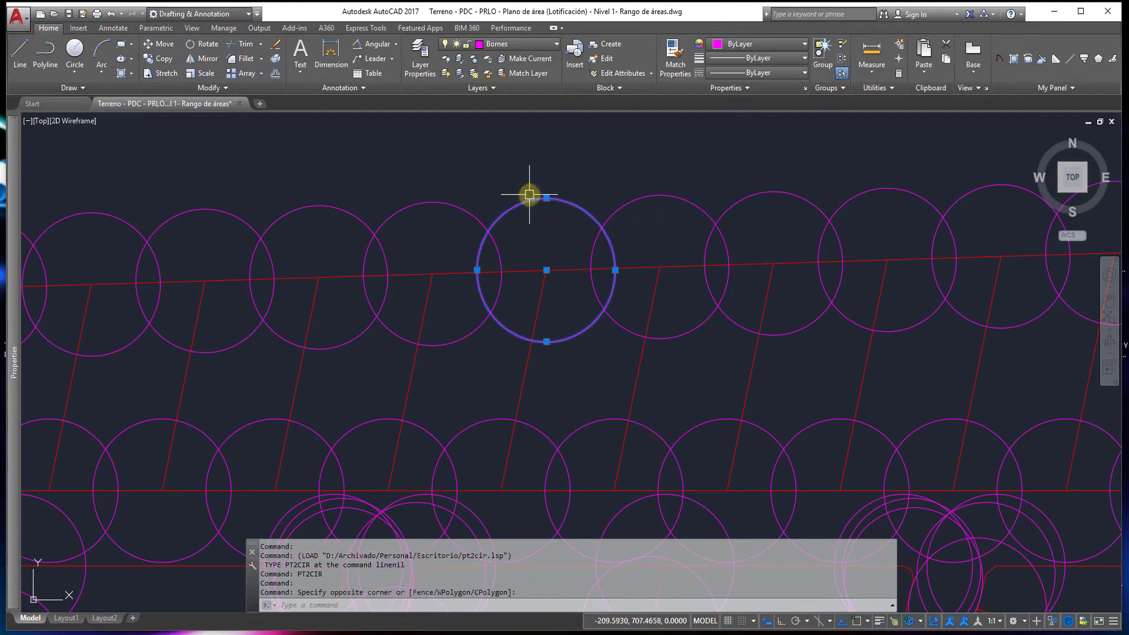
key(Escape)
key(Escape)
scroll(530, 195, down, 5)
scroll(533, 203, down, 5)
Step: Window-select the whole plot, filter Properties to the circles, and apply a new radius
scroll(537, 215, down, 2)
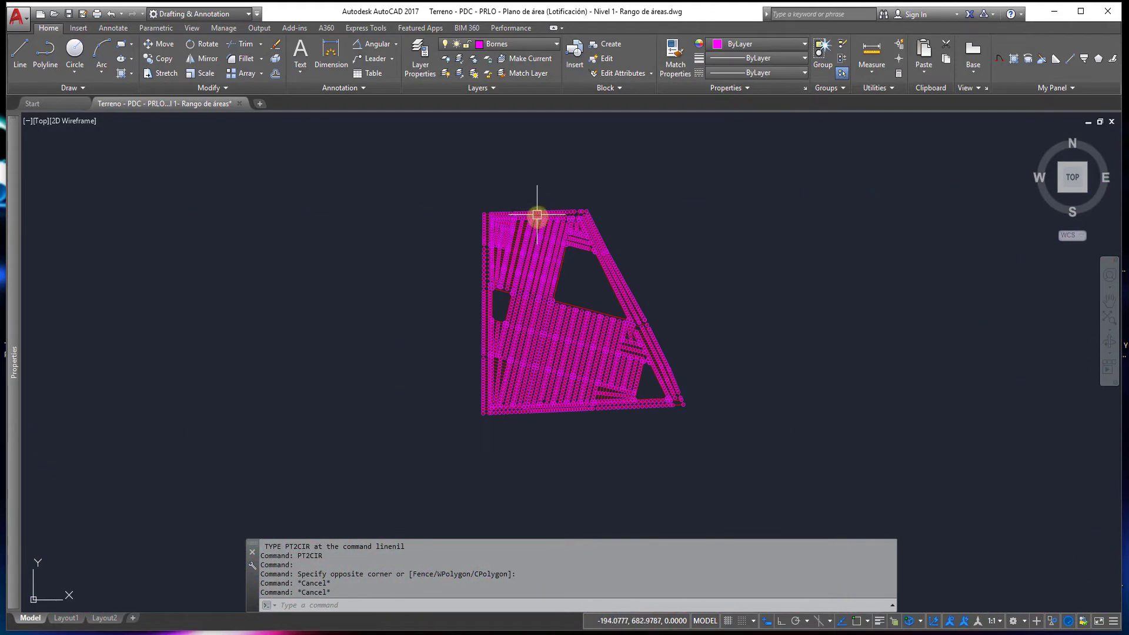
click(454, 181)
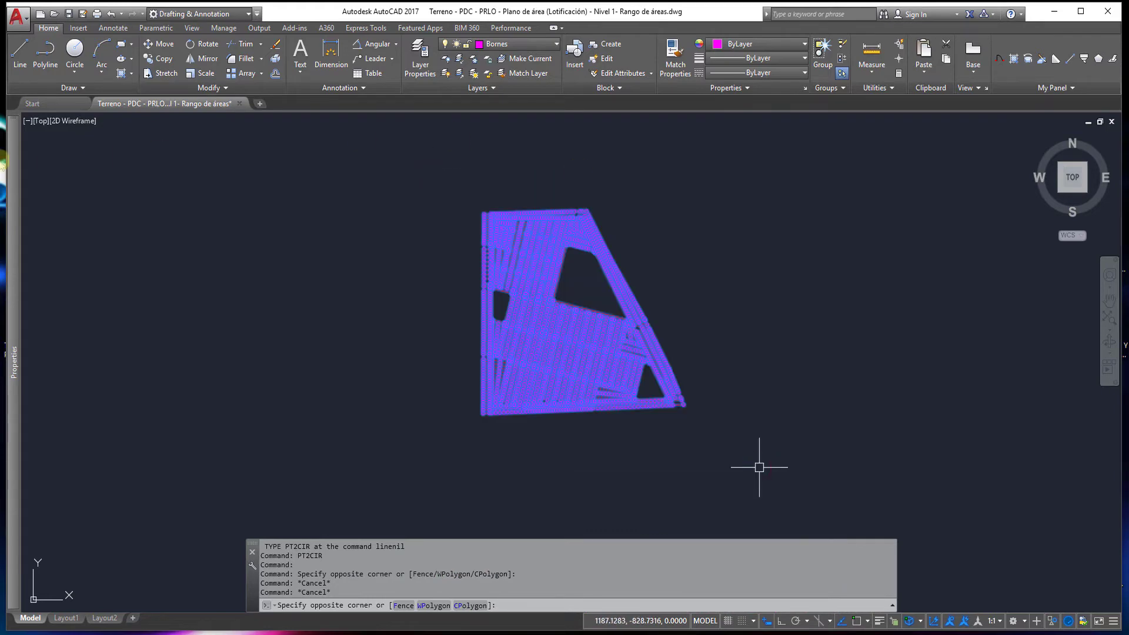
click(760, 467)
click(112, 129)
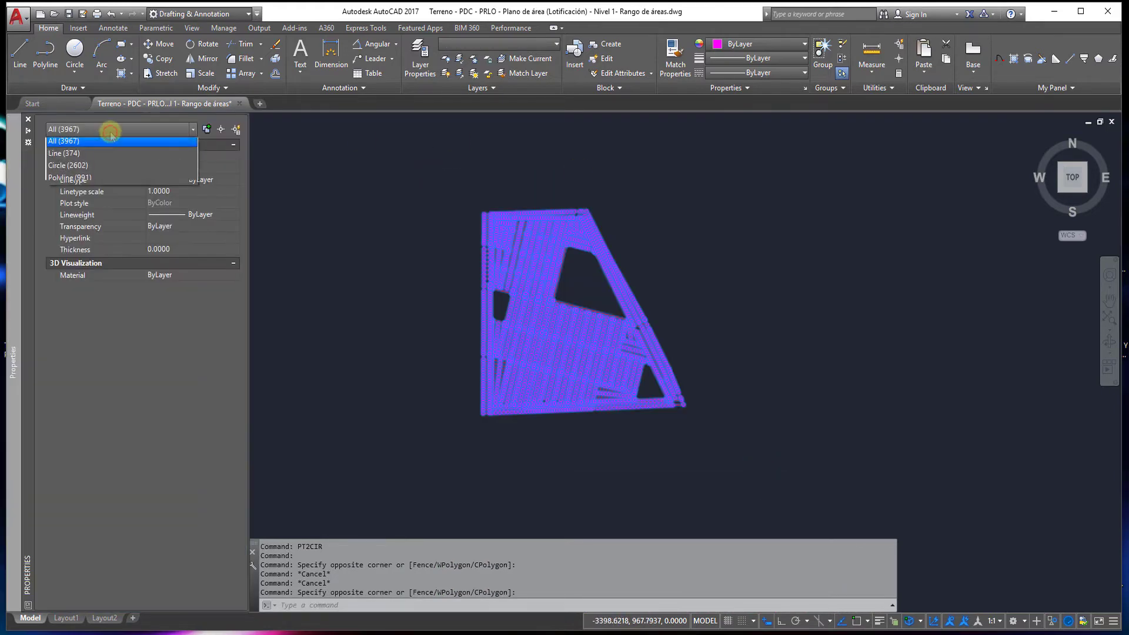
click(102, 168)
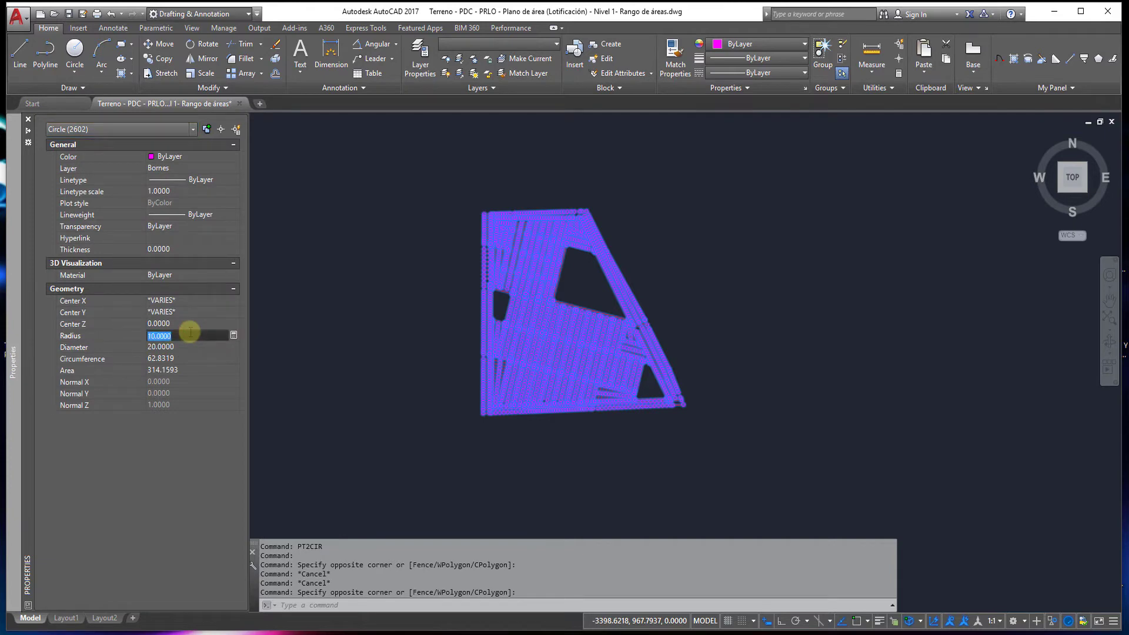
text(1)
key(Return)
Step: Deselect and pan the lot grid to bring the Bornes circles into view
scroll(517, 223, up, 5)
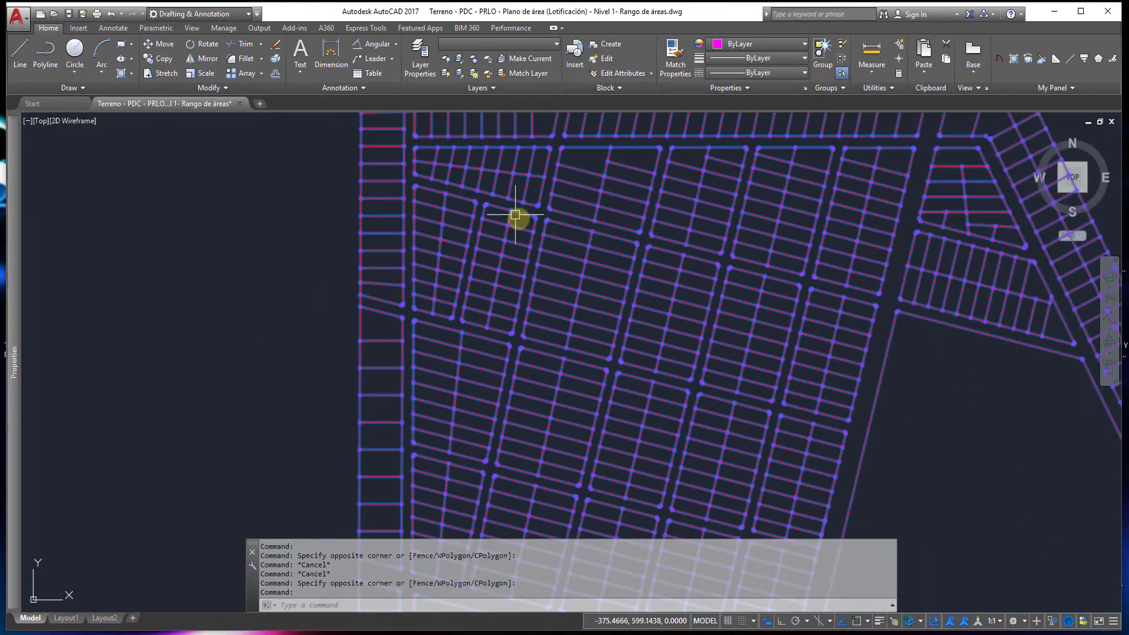
scroll(565, 230, up, 2)
key(Escape)
key(Escape)
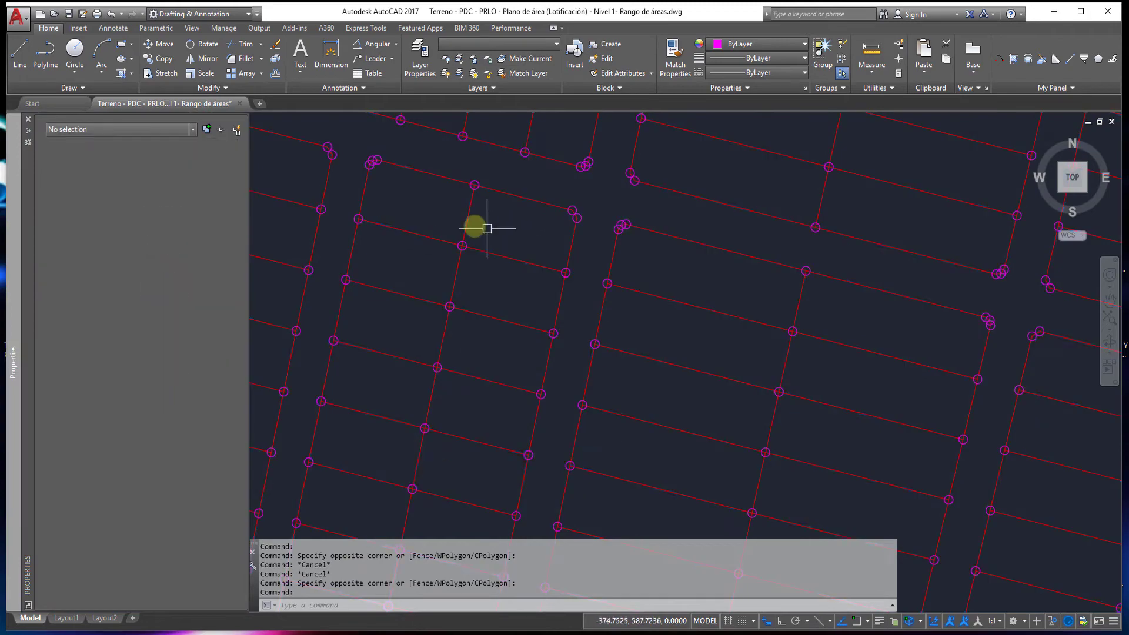
scroll(618, 245, down, 3)
scroll(529, 202, down, 2)
scroll(600, 262, down, 2)
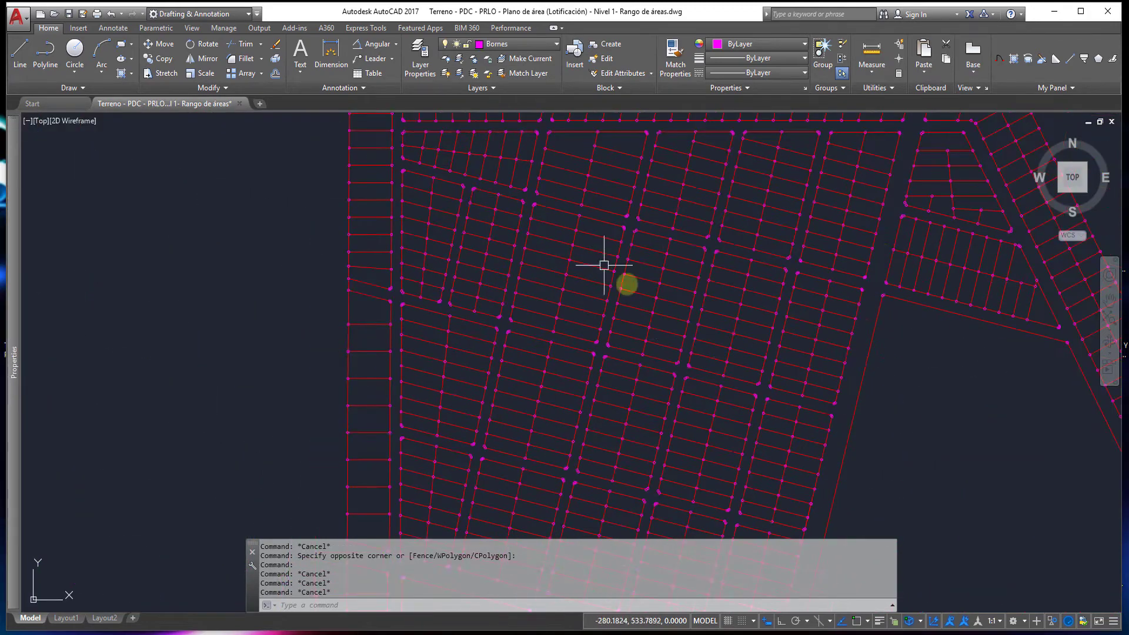
middle_drag(600, 262, 410, 221)
scroll(570, 224, up, 3)
scroll(575, 217, up, 2)
Step: Give one Bornes circle radius 2, then diameter 2, then deselect and zoom out
click(574, 215)
text(2)
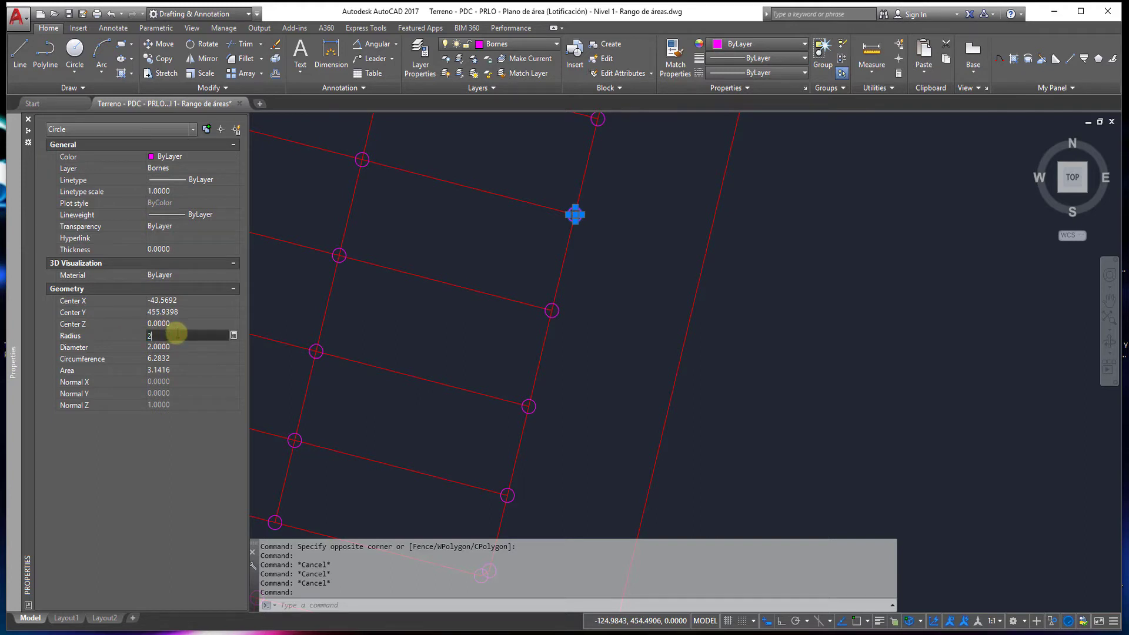
key(Return)
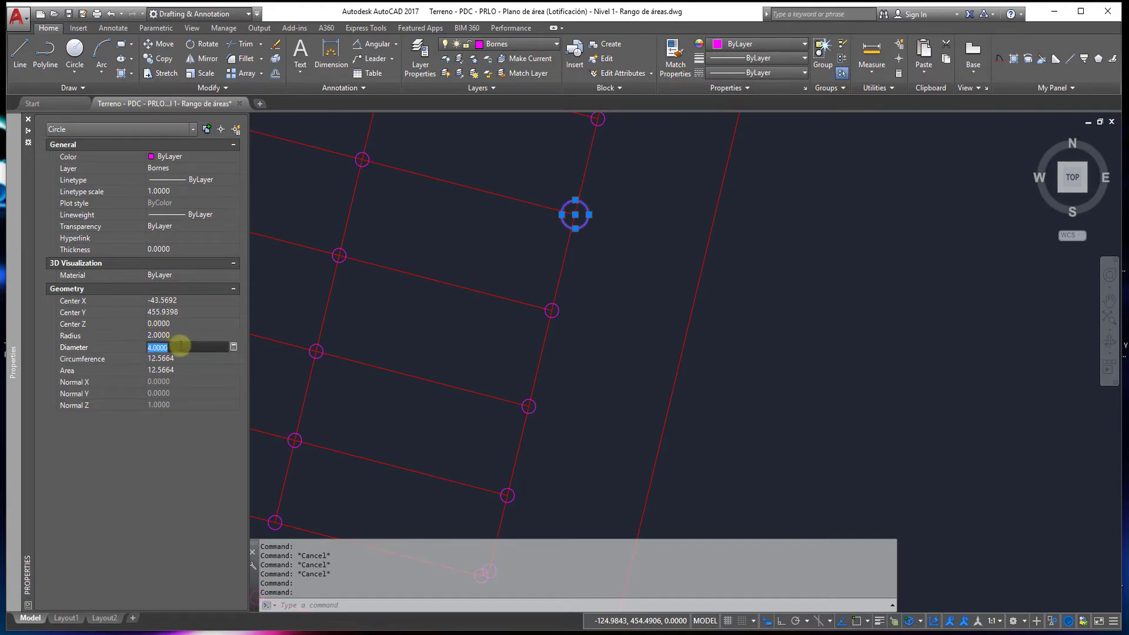
text(2)
key(Return)
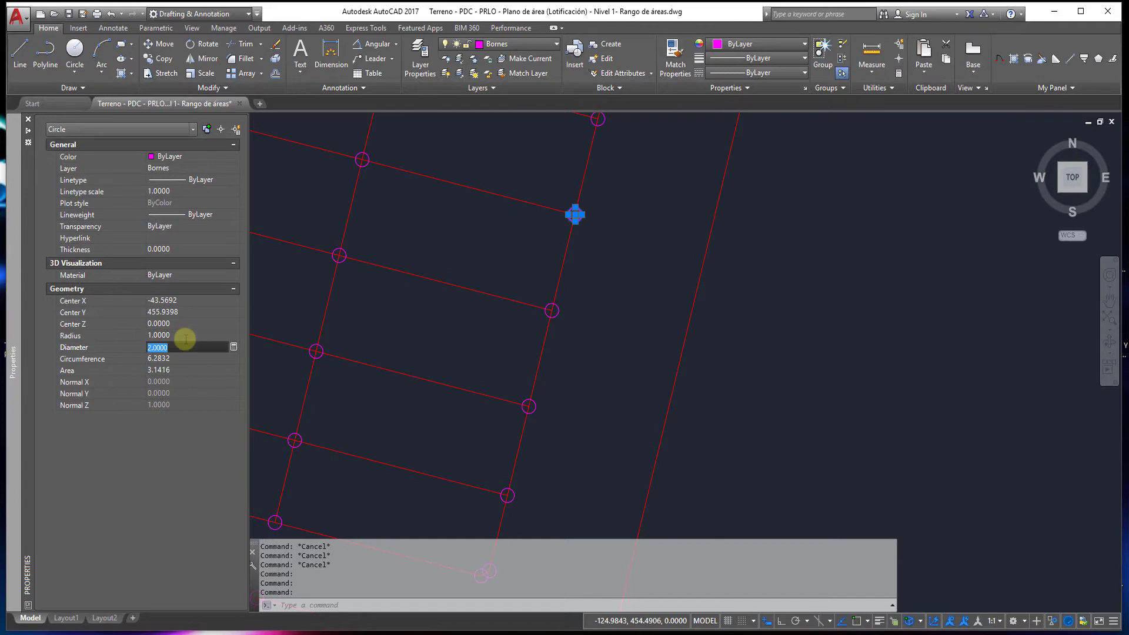
key(Escape)
key(Escape)
key(ctrl+1)
scroll(404, 182, down, 3)
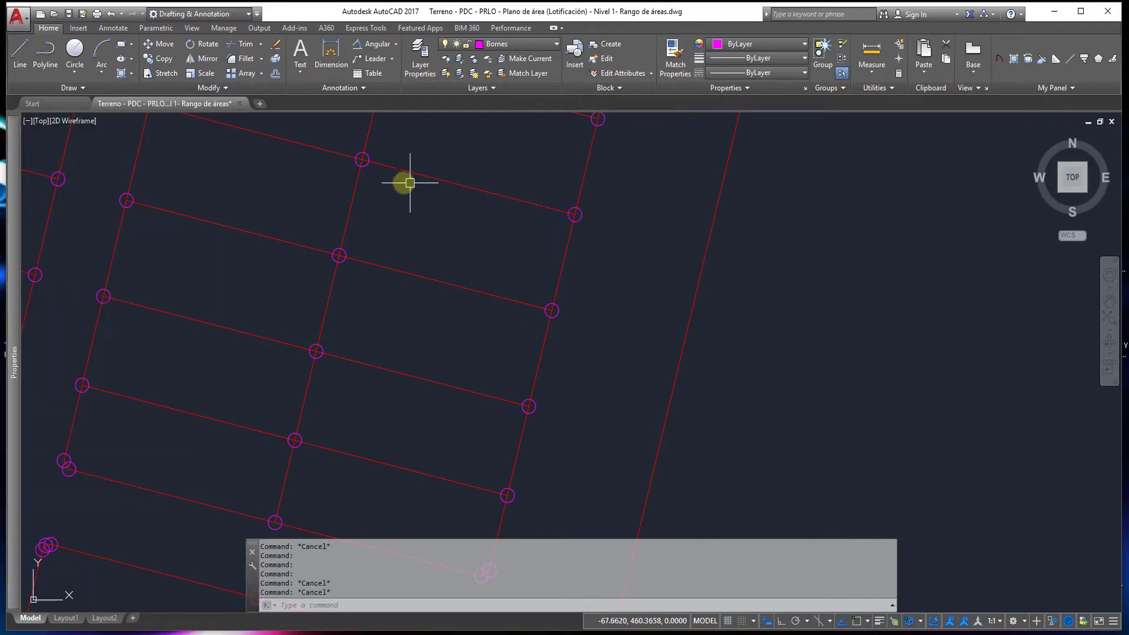
scroll(457, 245, down, 2)
scroll(456, 273, down, 2)
Step: Centre the subdivision and end object isolation from the right-click Isolate menu
scroll(452, 273, down, 3)
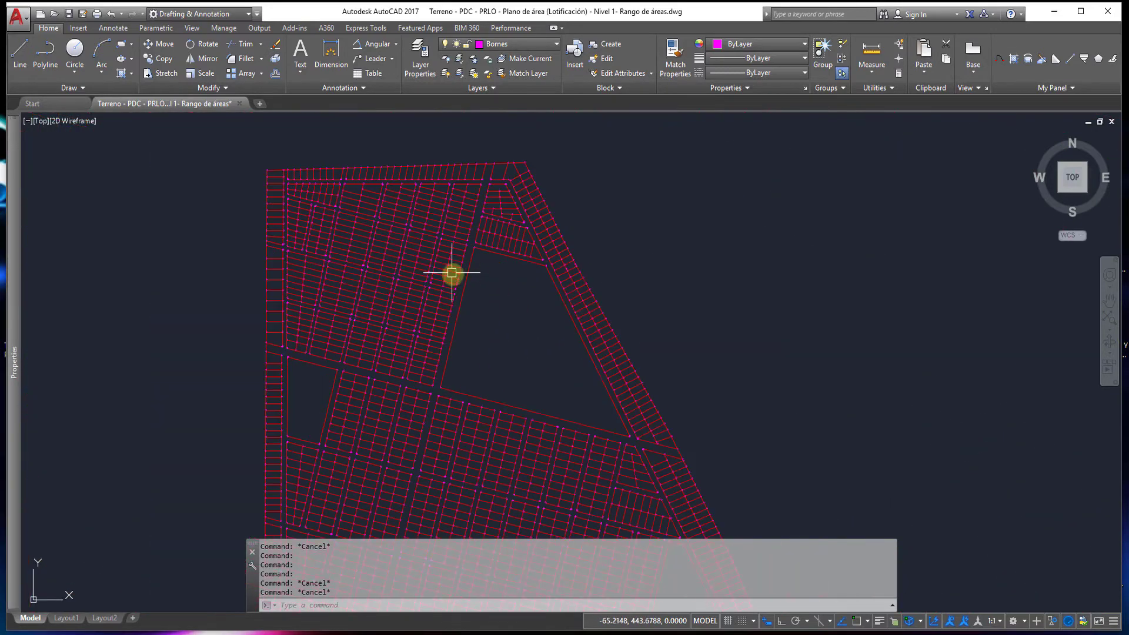
scroll(441, 157, down, 2)
mouse_move(492, 265)
middle_down()
mouse_move(469, 201)
mouse_move(500, 254)
middle_up()
click(458, 44)
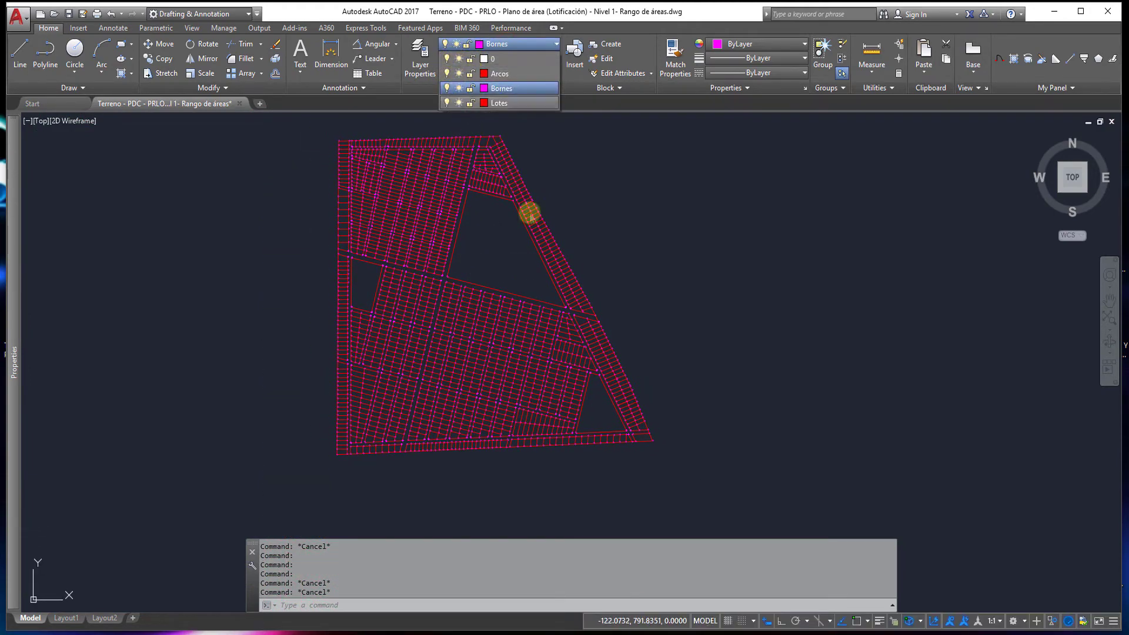
right_click(574, 207)
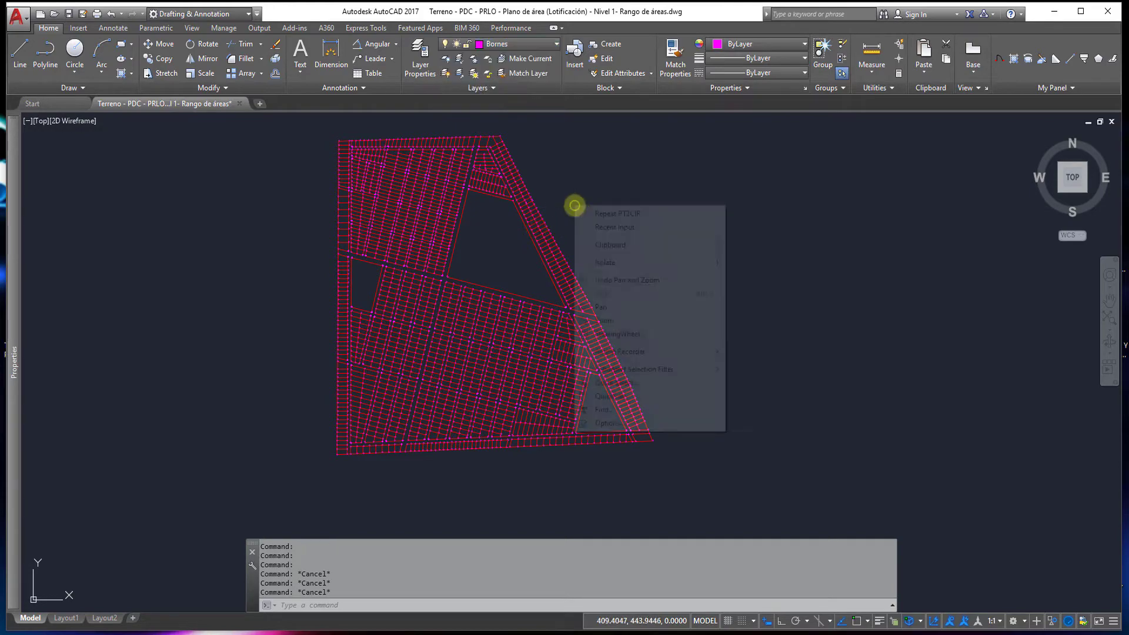
click(617, 261)
click(773, 290)
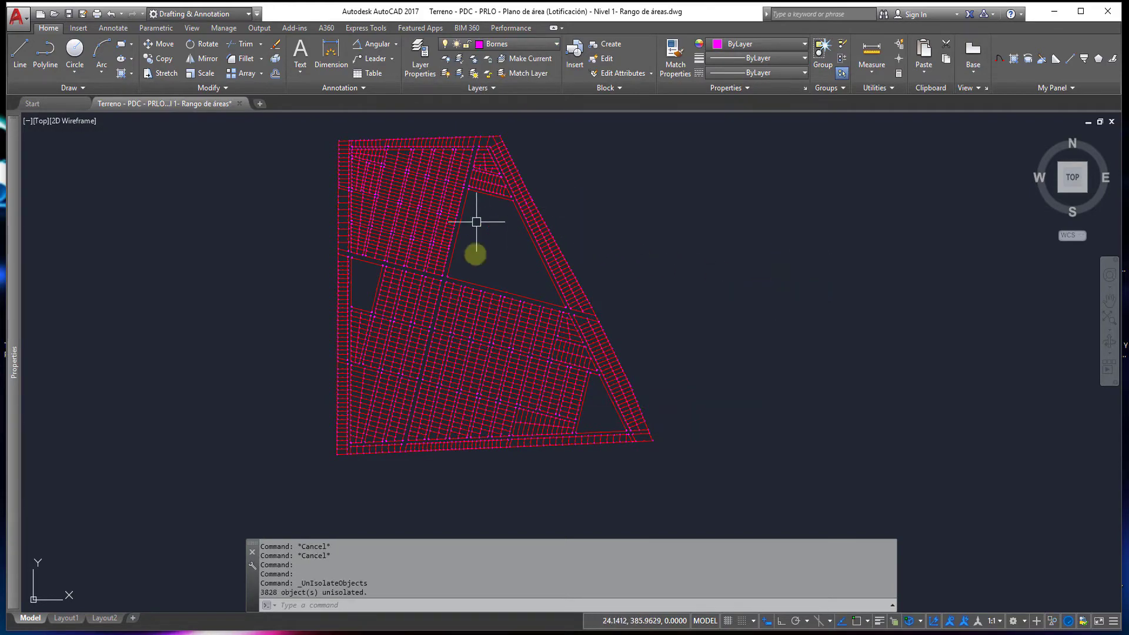
Step: Zoom and pan around the lot blocks to check the restored length labels
scroll(505, 328, up, 8)
scroll(505, 306, up, 2)
scroll(378, 234, down, 2)
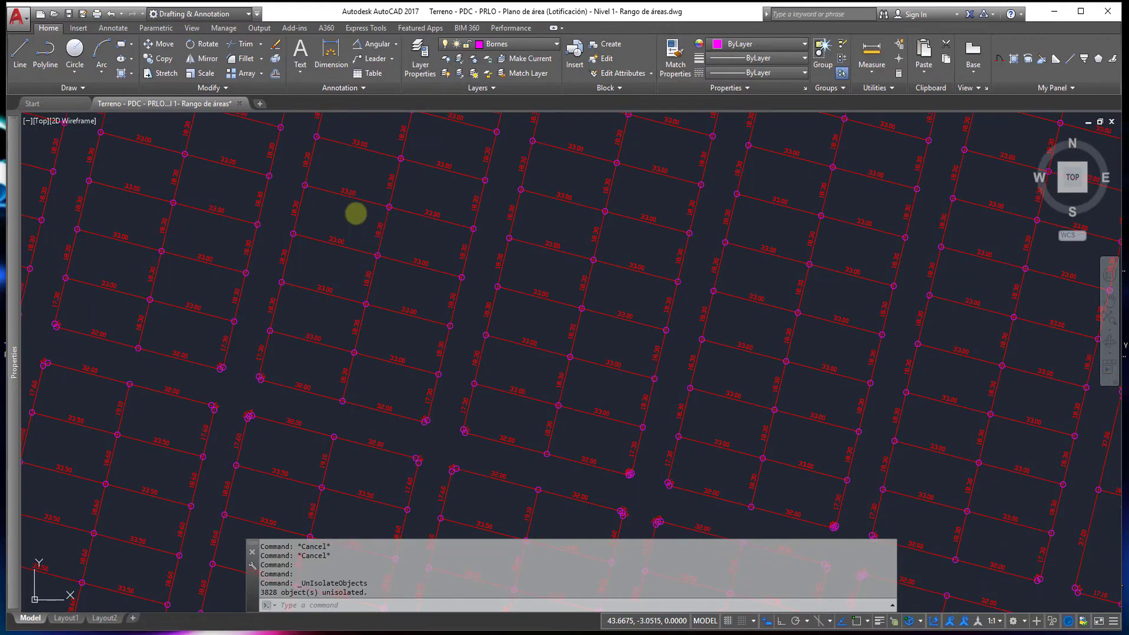
middle_drag(356, 212, 694, 387)
scroll(517, 348, down, 4)
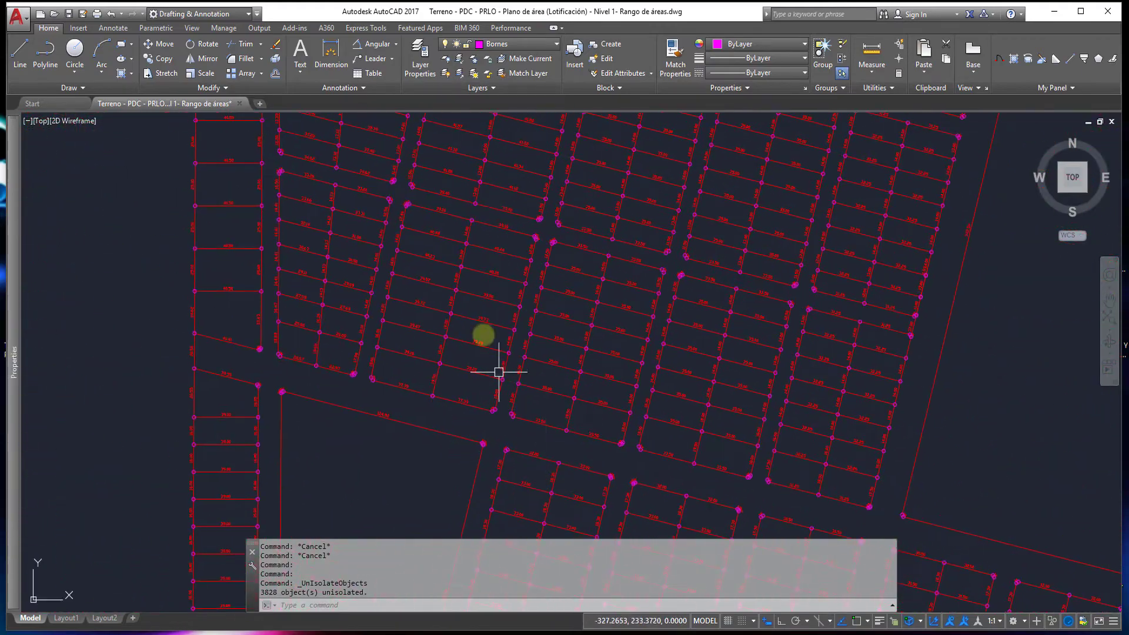
middle_drag(499, 371, 500, 308)
scroll(550, 290, up, 2)
scroll(739, 252, up, 4)
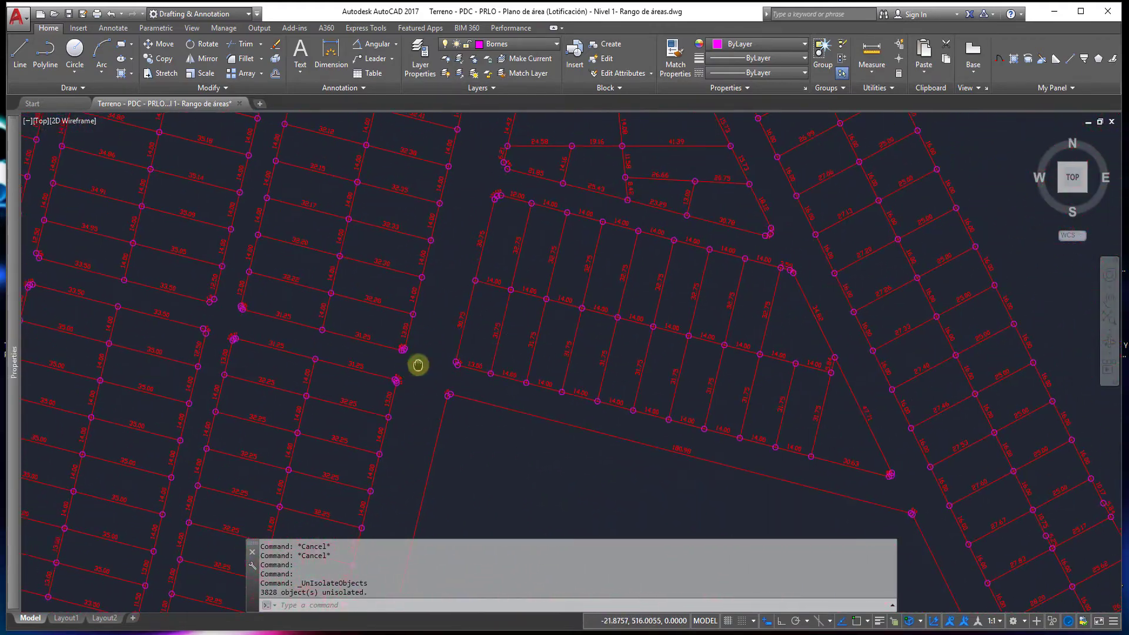
scroll(488, 354, up, 5)
scroll(302, 330, down, 2)
scroll(492, 320, down, 6)
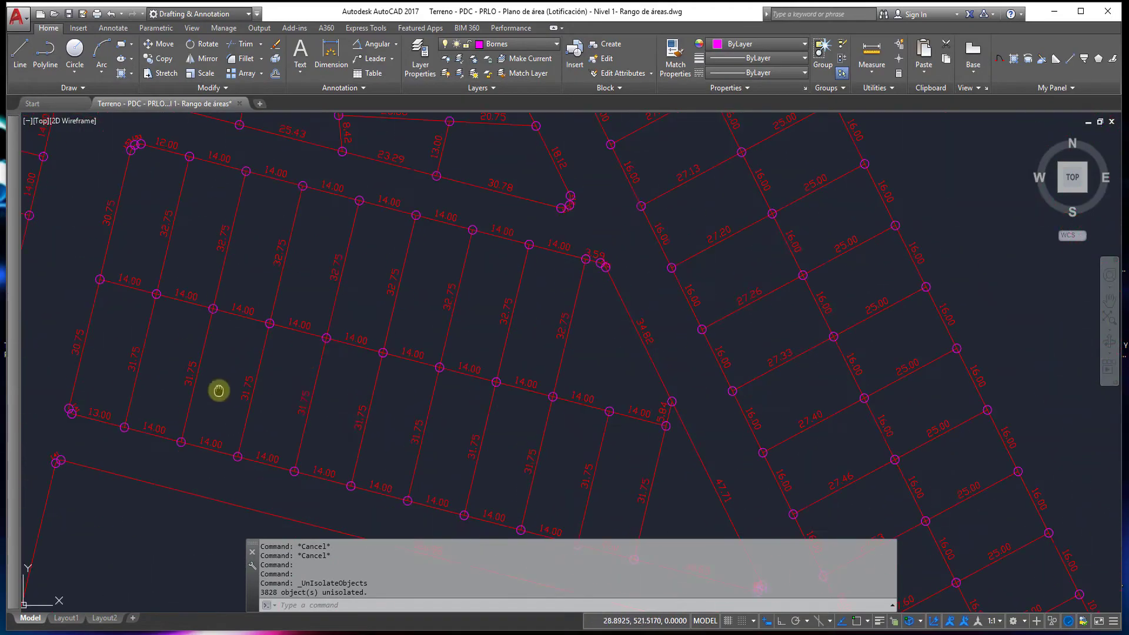
scroll(482, 303, down, 2)
scroll(652, 330, down, 2)
scroll(547, 323, down, 2)
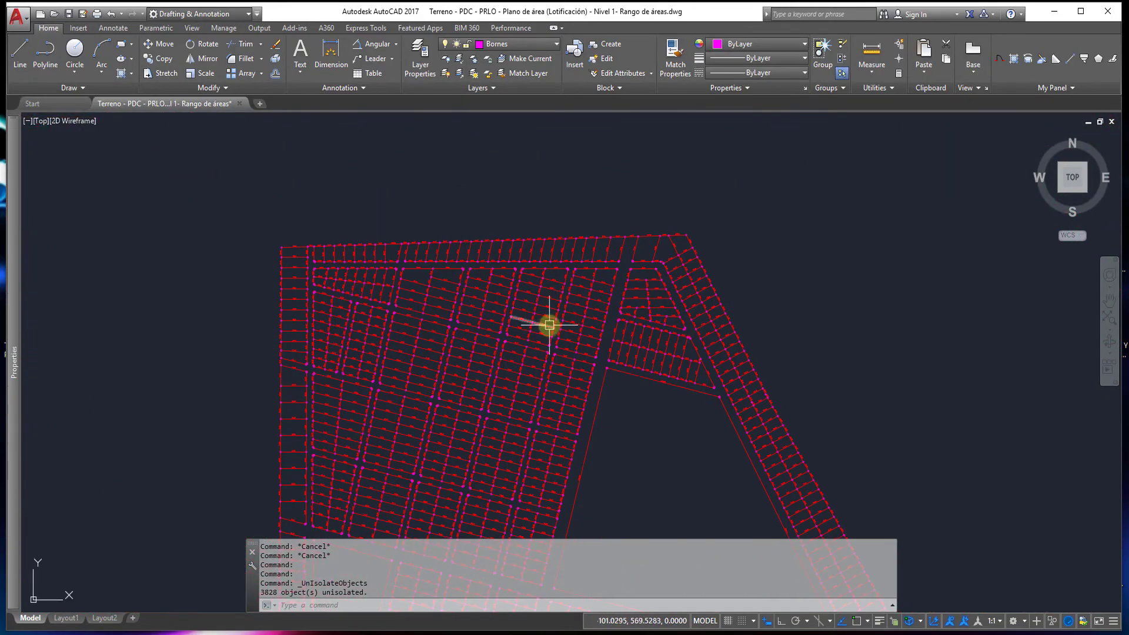
scroll(492, 192, up, 3)
scroll(492, 192, down, 3)
scroll(547, 350, down, 2)
click(396, 121)
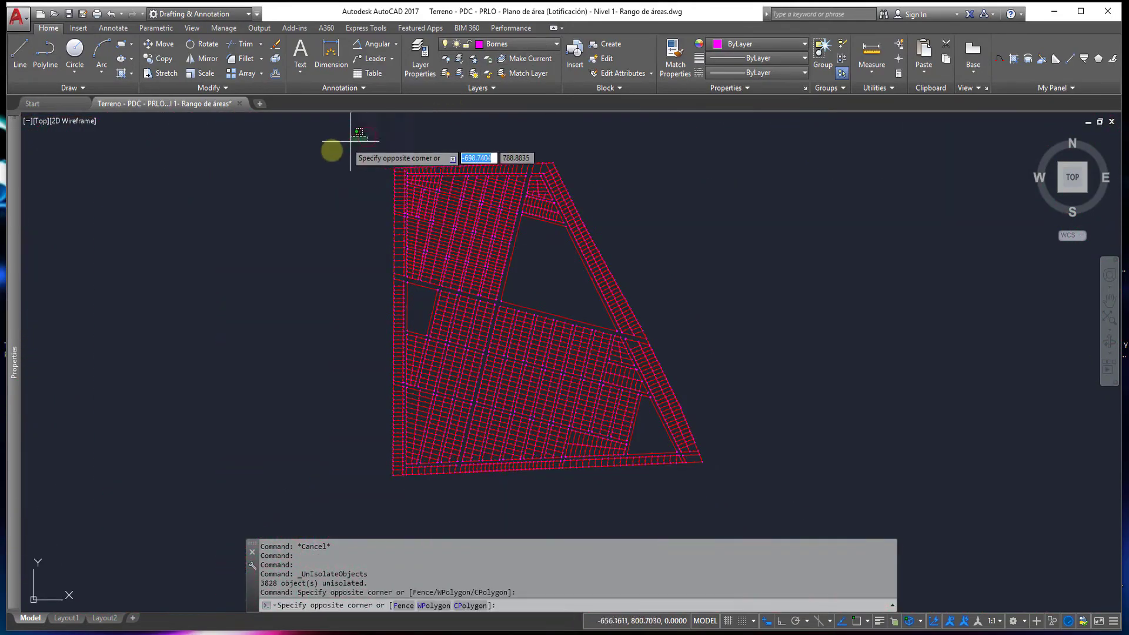
Step: Quick-select all Text objects in the drawing using Select All
text(q)
key(Return)
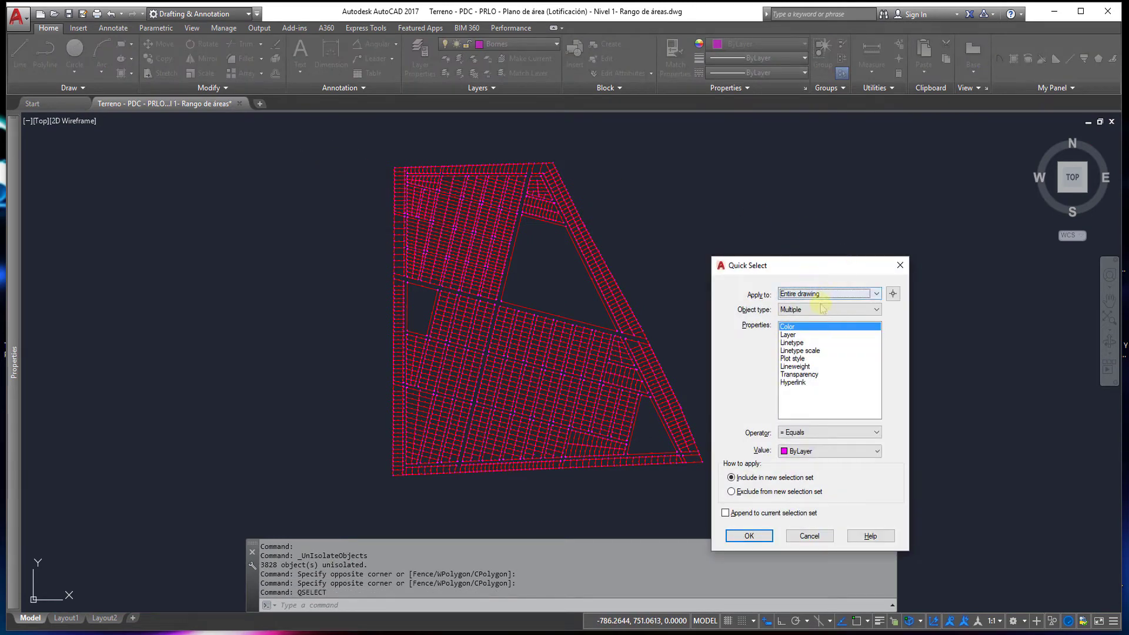
click(822, 309)
click(806, 342)
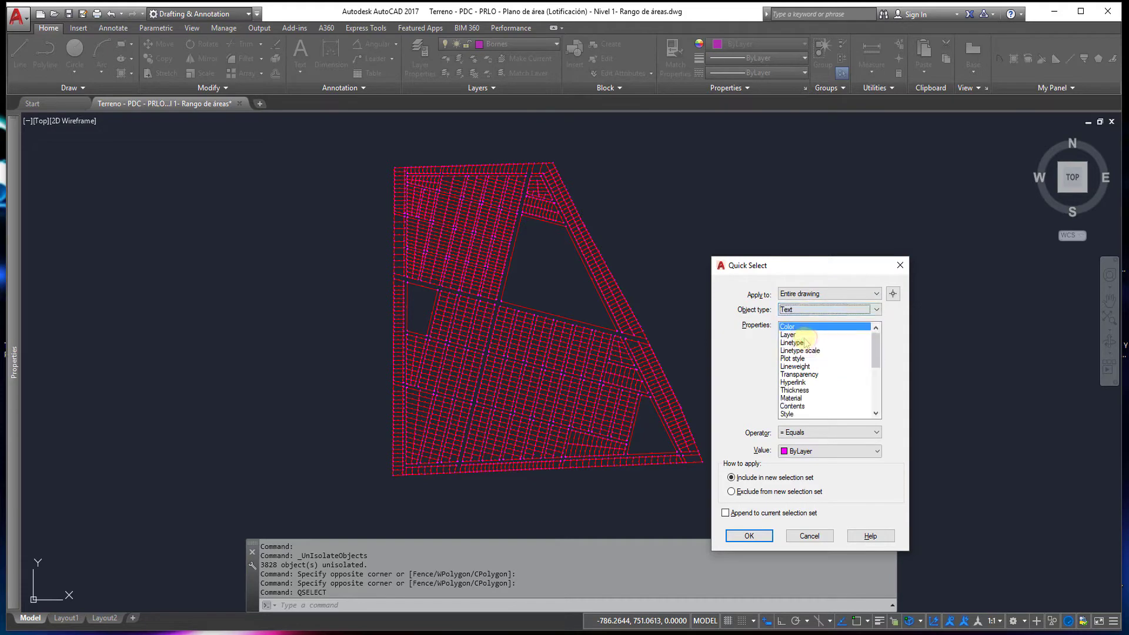
click(812, 433)
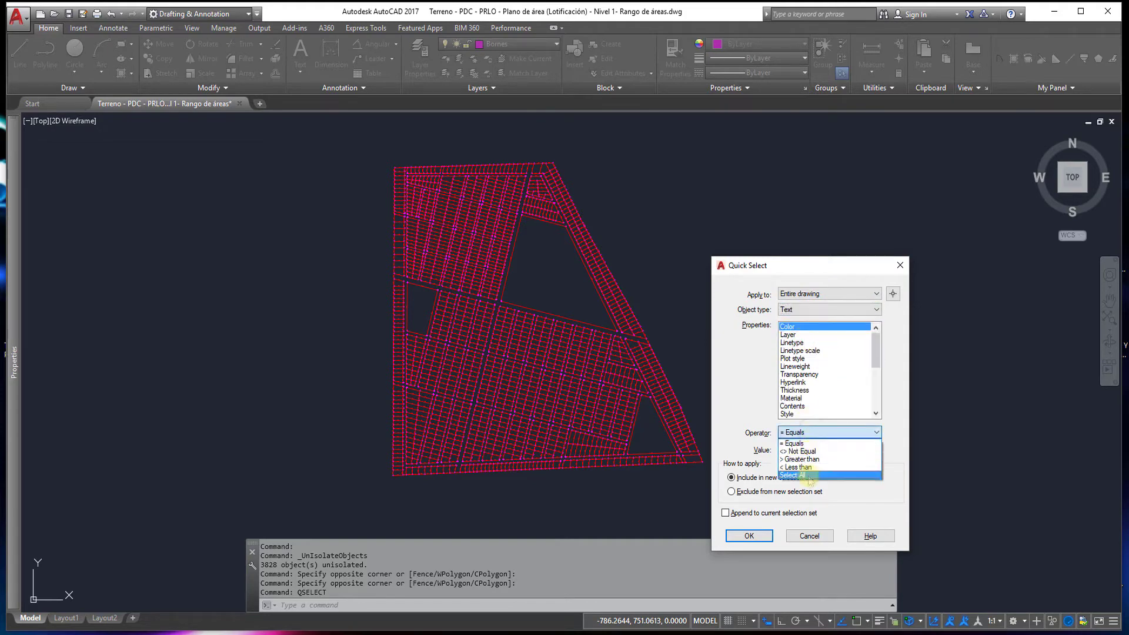
click(803, 476)
click(747, 535)
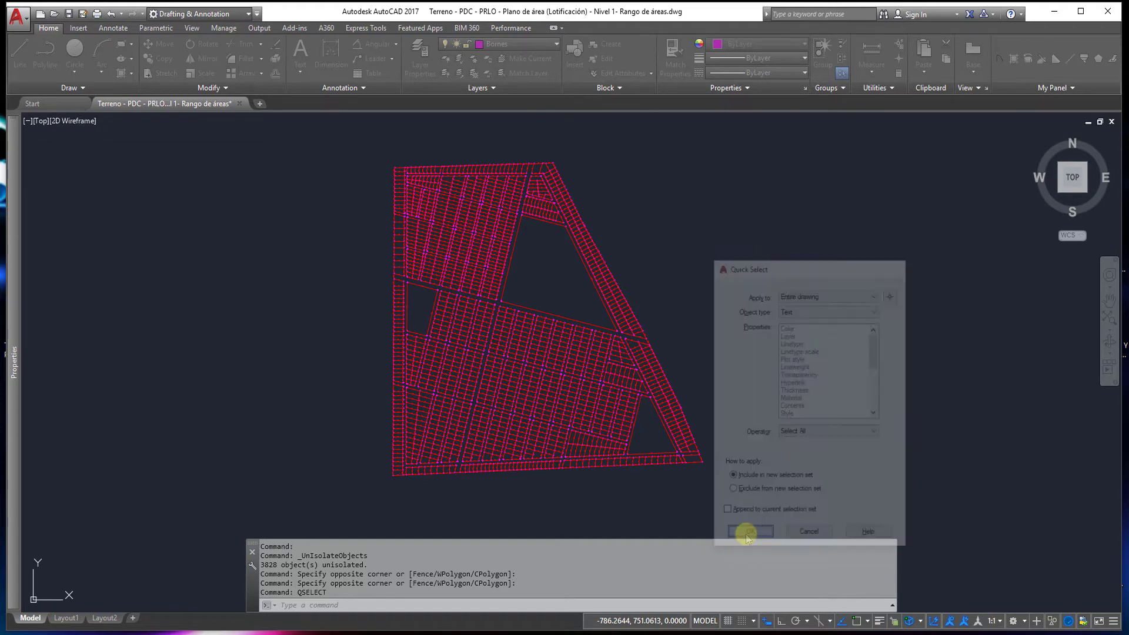
Step: Move the 3828 selected text labels to layer 0 and clear the selection
click(521, 44)
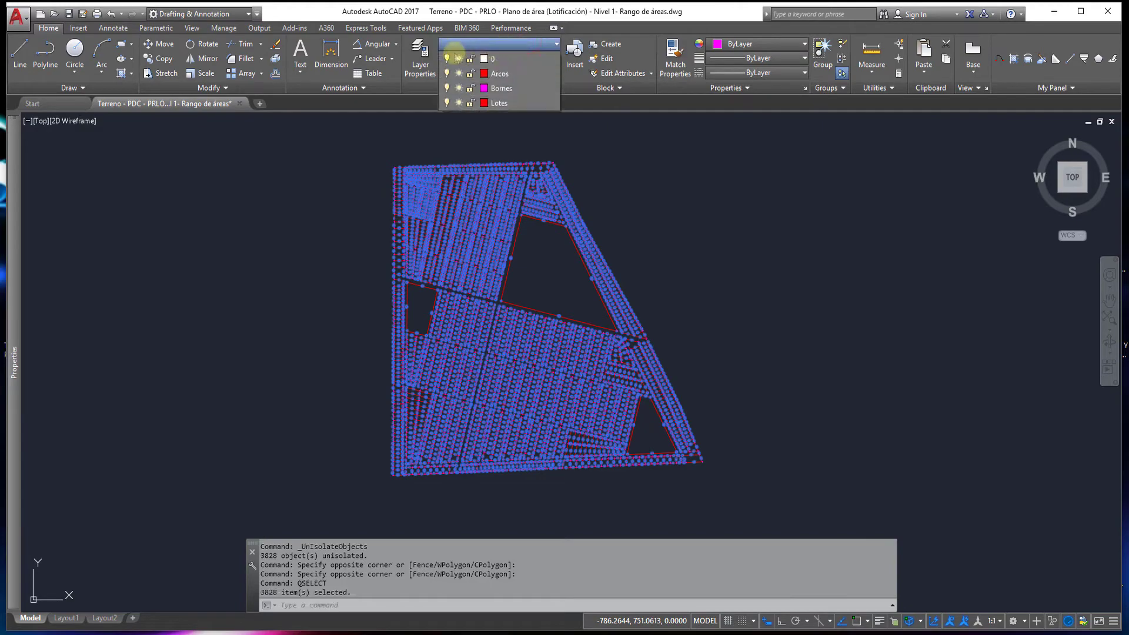
click(500, 59)
key(Escape)
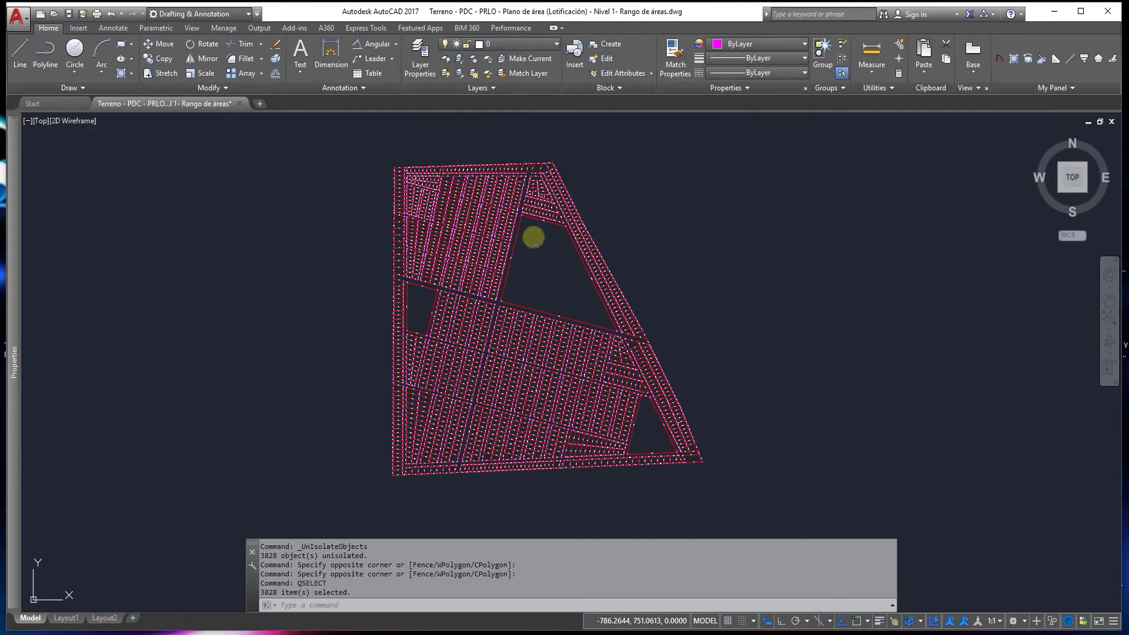
key(Escape)
key(Escape)
Step: Turn off the Arcos and Lotes layers from the Layer dropdown
scroll(565, 247, up, 5)
scroll(618, 270, up, 3)
scroll(618, 273, down, 5)
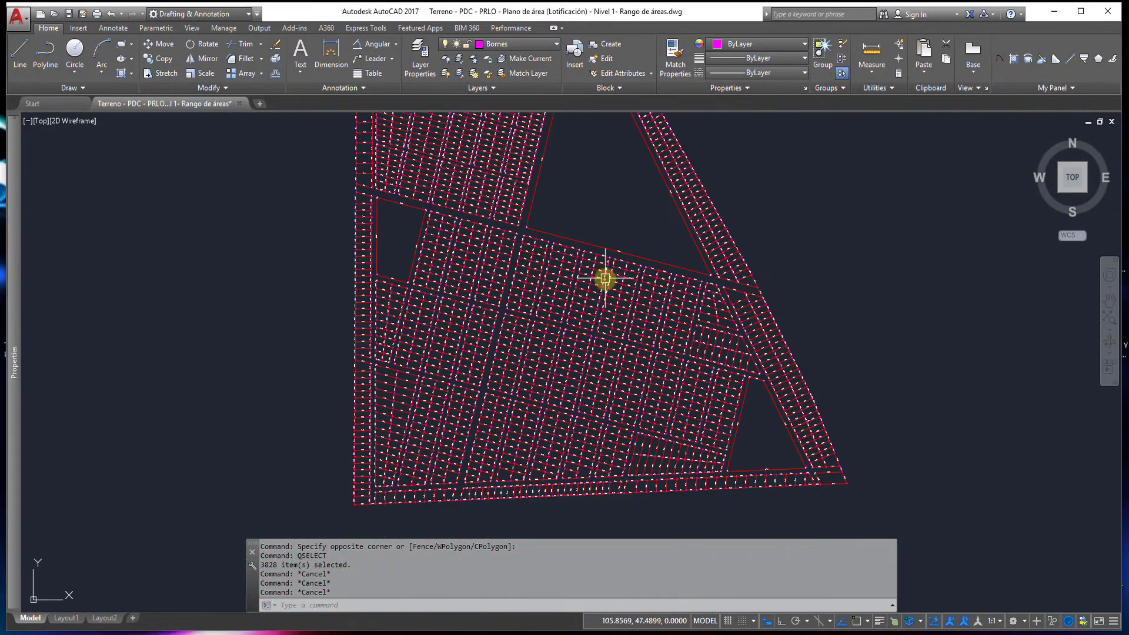
scroll(576, 302, down, 1)
scroll(575, 321, down, 1)
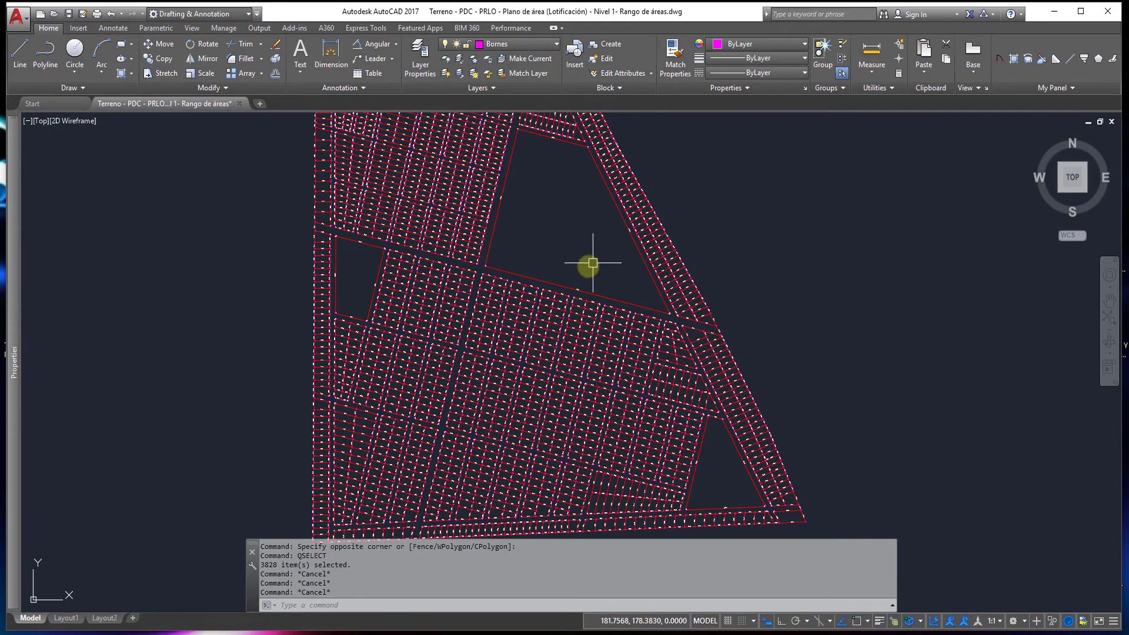
scroll(587, 265, up, 3)
scroll(620, 322, up, 3)
scroll(589, 267, up, 4)
scroll(589, 267, down, 2)
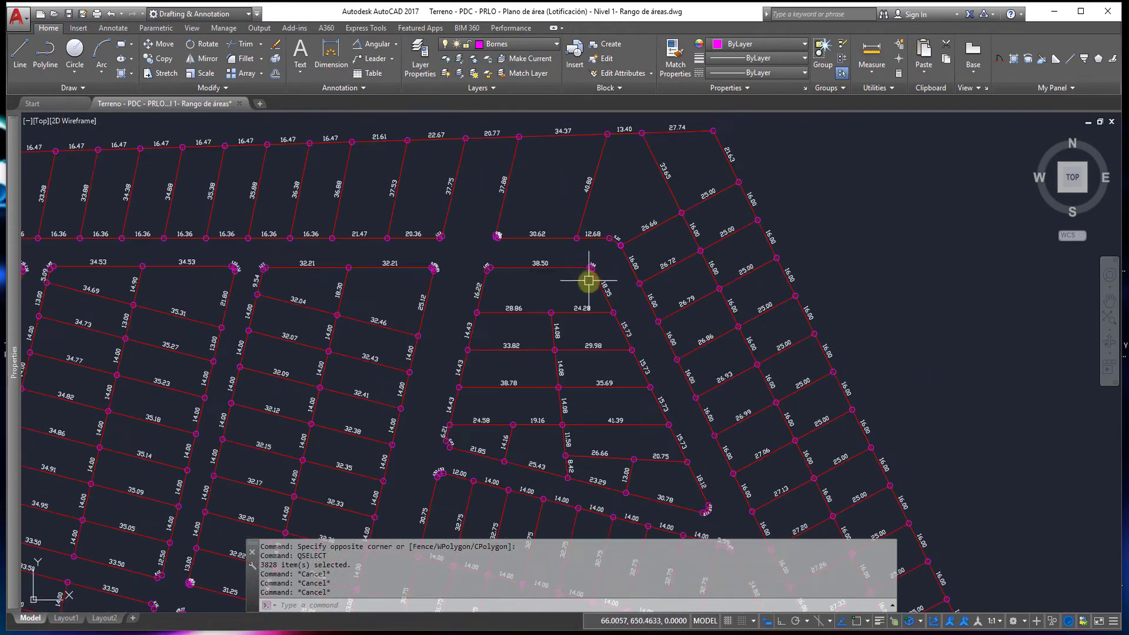
scroll(588, 277, down, 2)
click(540, 45)
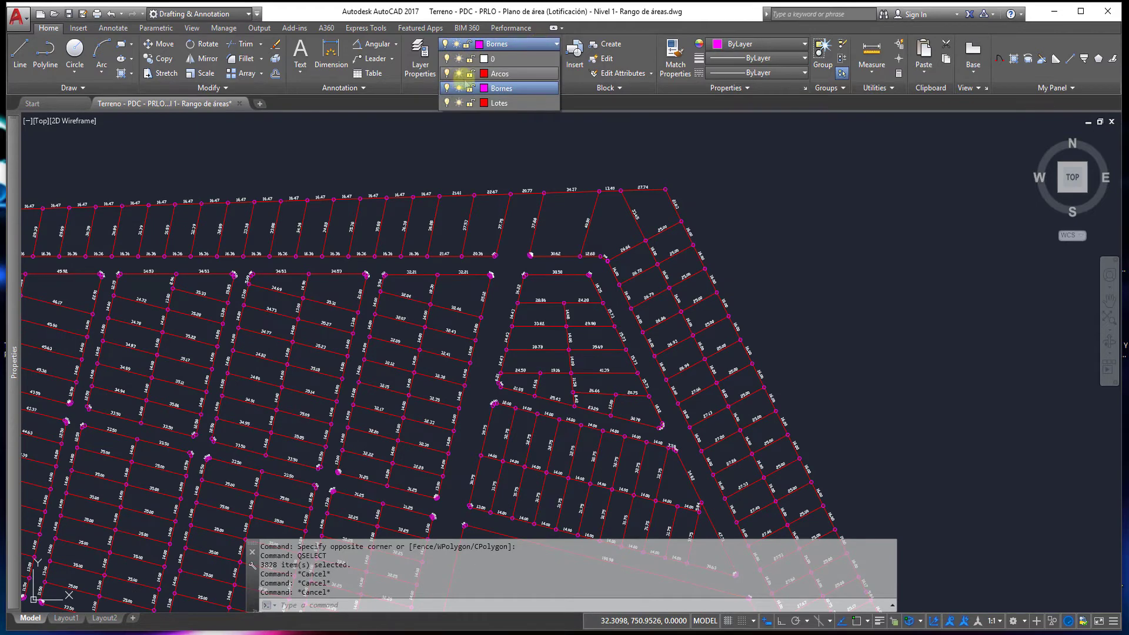
click(447, 73)
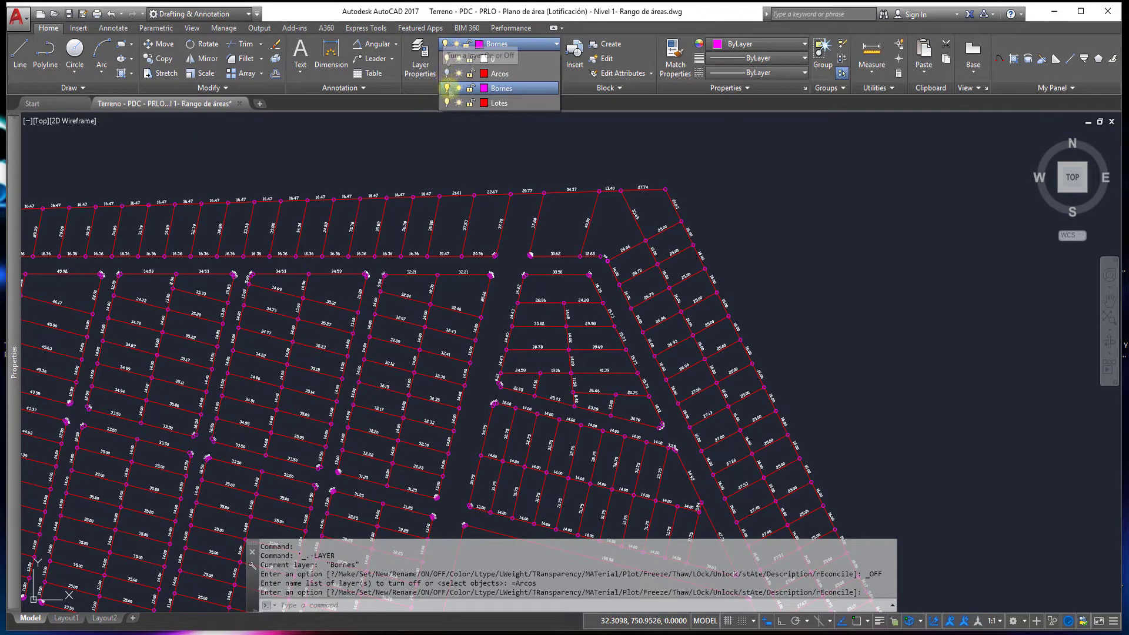
click(447, 103)
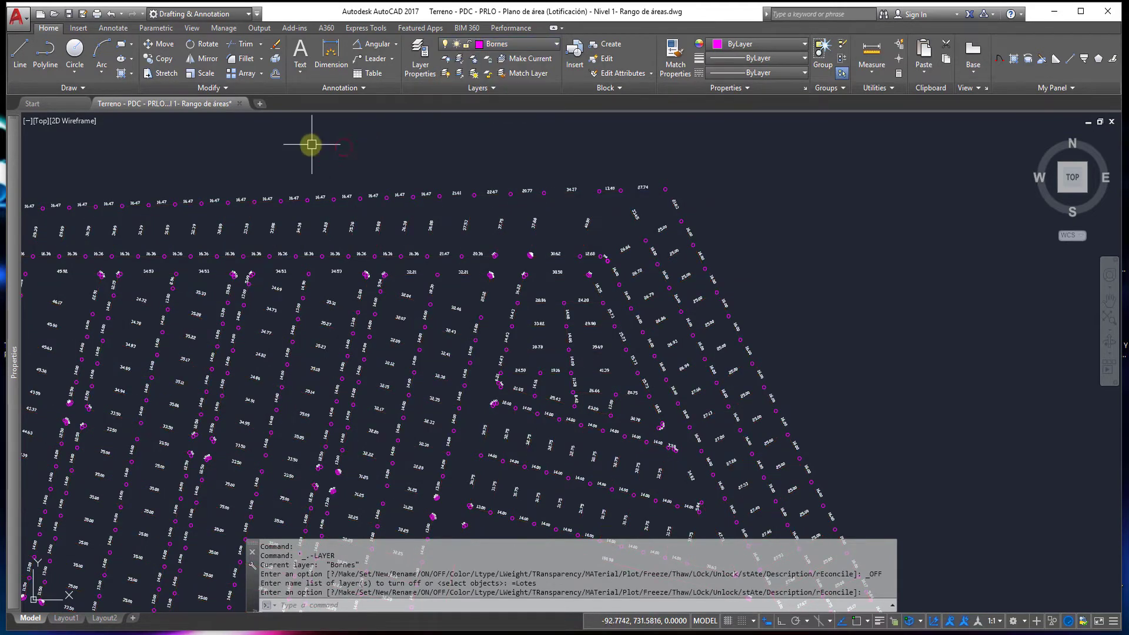
Step: Frame the whole site plot, then switch the Arcos and Lotes layers back on
scroll(517, 263, down, 2)
scroll(608, 182, up, 4)
scroll(701, 388, up, 2)
scroll(647, 283, down, 3)
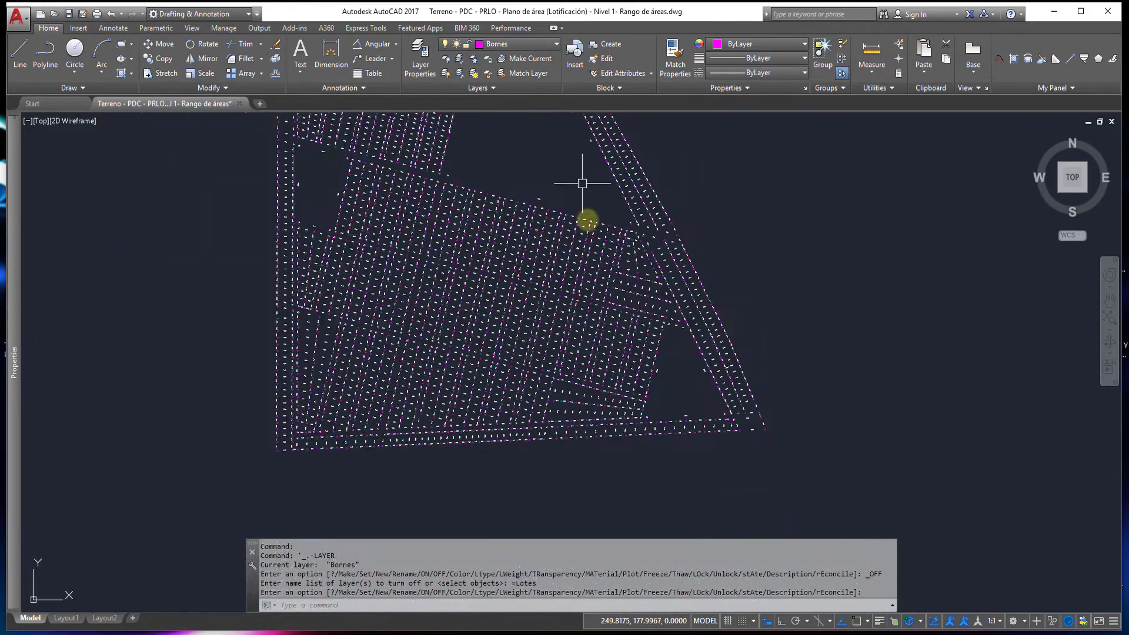
scroll(620, 295, up, 2)
scroll(765, 411, down, 3)
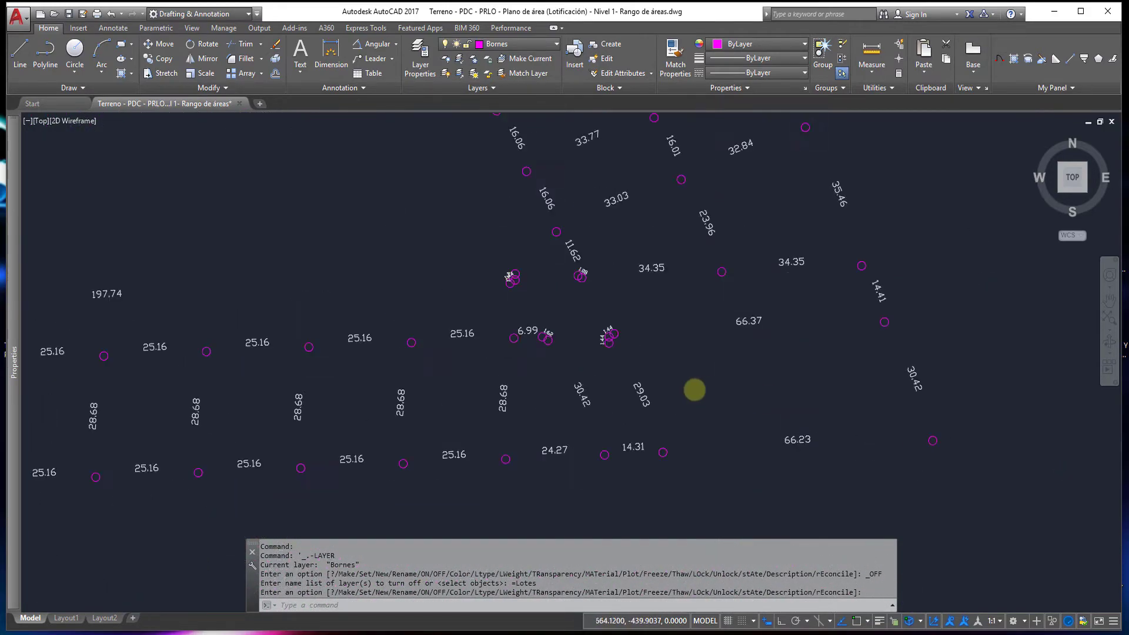
scroll(559, 364, down, 3)
scroll(506, 377, down, 3)
scroll(506, 377, down, 2)
mouse_move(491, 356)
middle_down()
mouse_move(506, 370)
mouse_move(584, 202)
middle_up()
scroll(584, 201, up, 2)
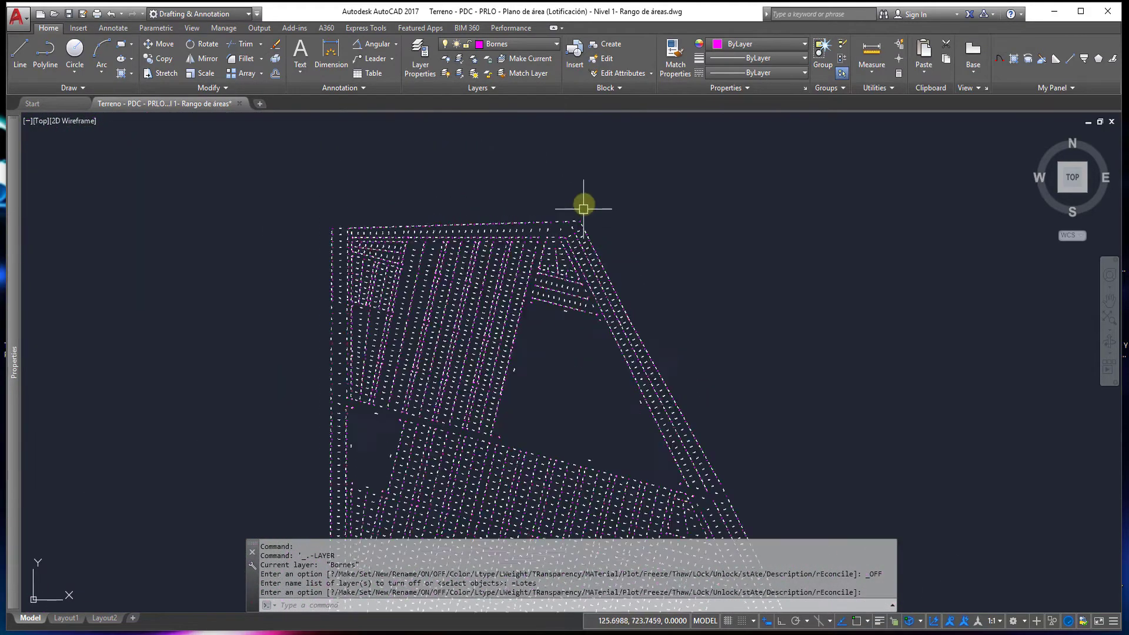
scroll(524, 222, up, 1)
scroll(522, 156, up, 4)
click(548, 47)
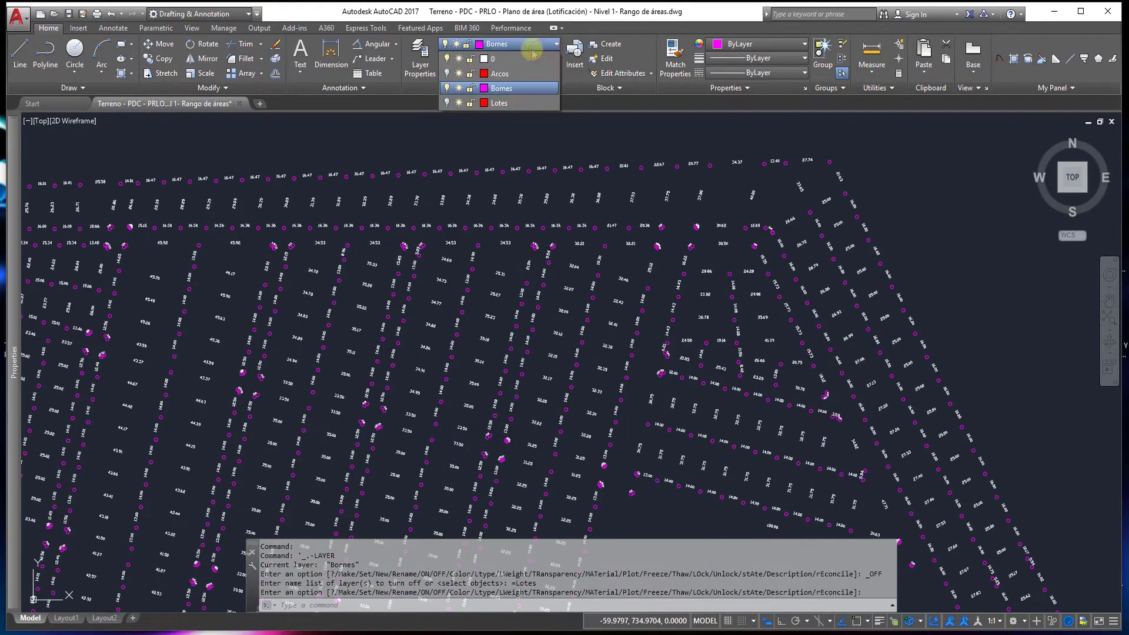
click(446, 73)
click(446, 102)
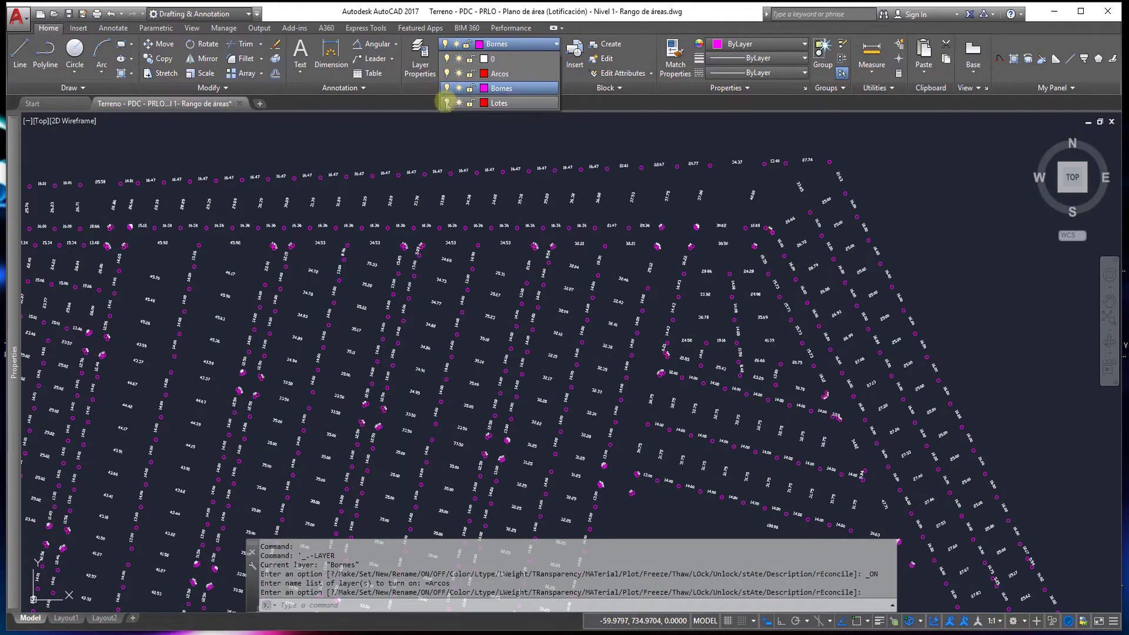
click(365, 146)
click(318, 141)
click(182, 118)
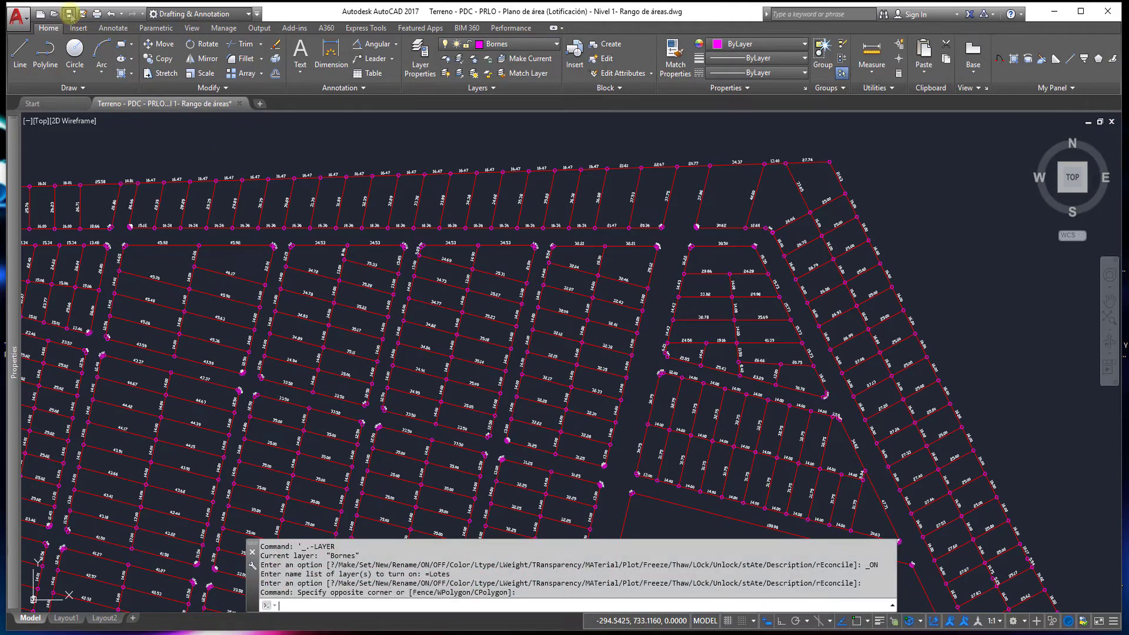
Step: Quick-save the lot drawing with Ctrl+S, close it, and minimize AutoCAD
key(ctrl+s)
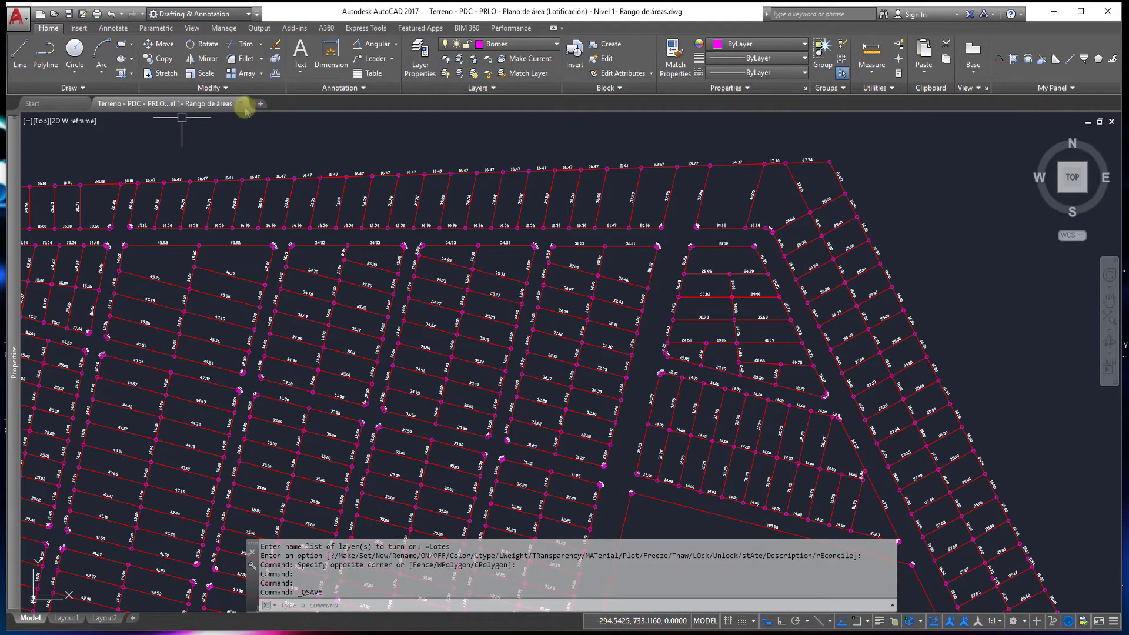
click(241, 104)
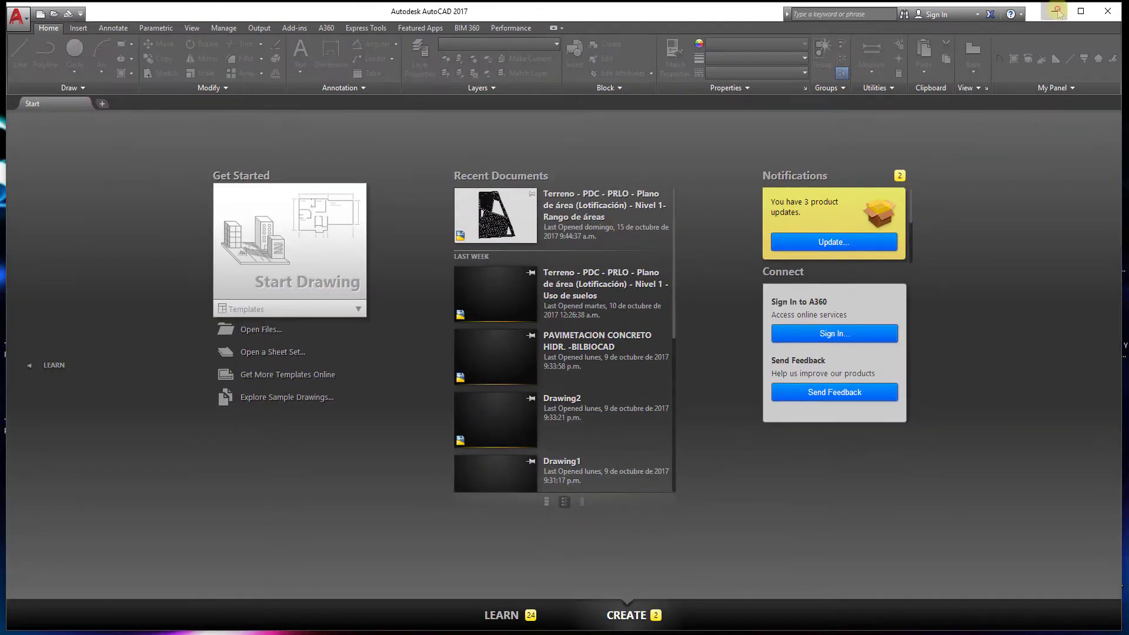
click(1056, 12)
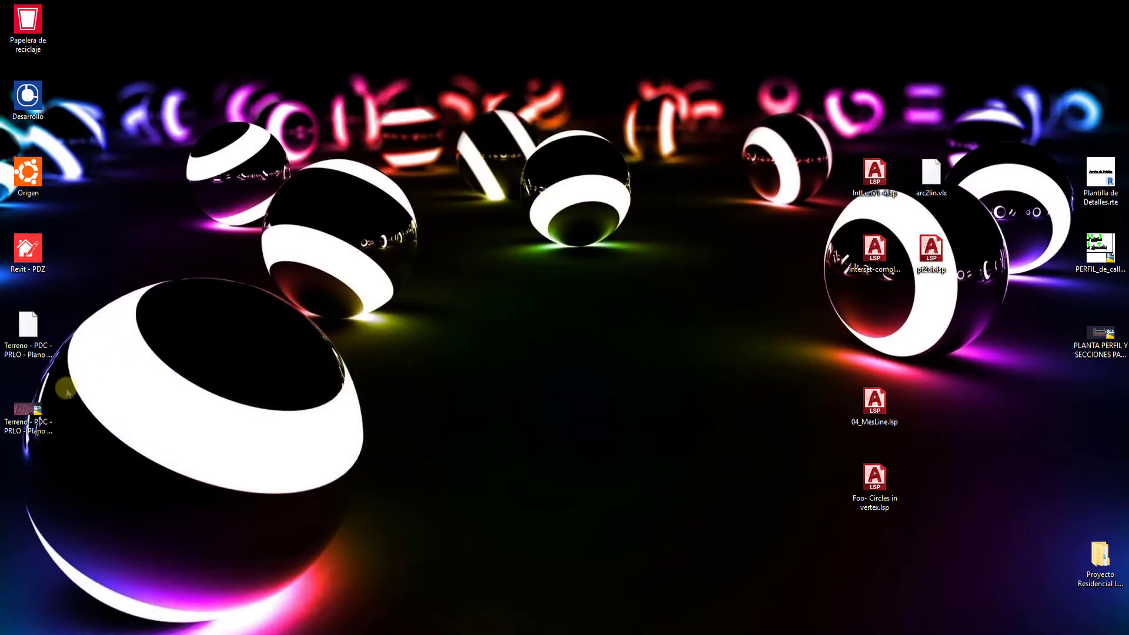
Step: Browse Proyecto Residencial Las Orquideas > 00_PROYECTO REVIT > 00_TERRENO > 05_DETALLES CAD
click(25, 423)
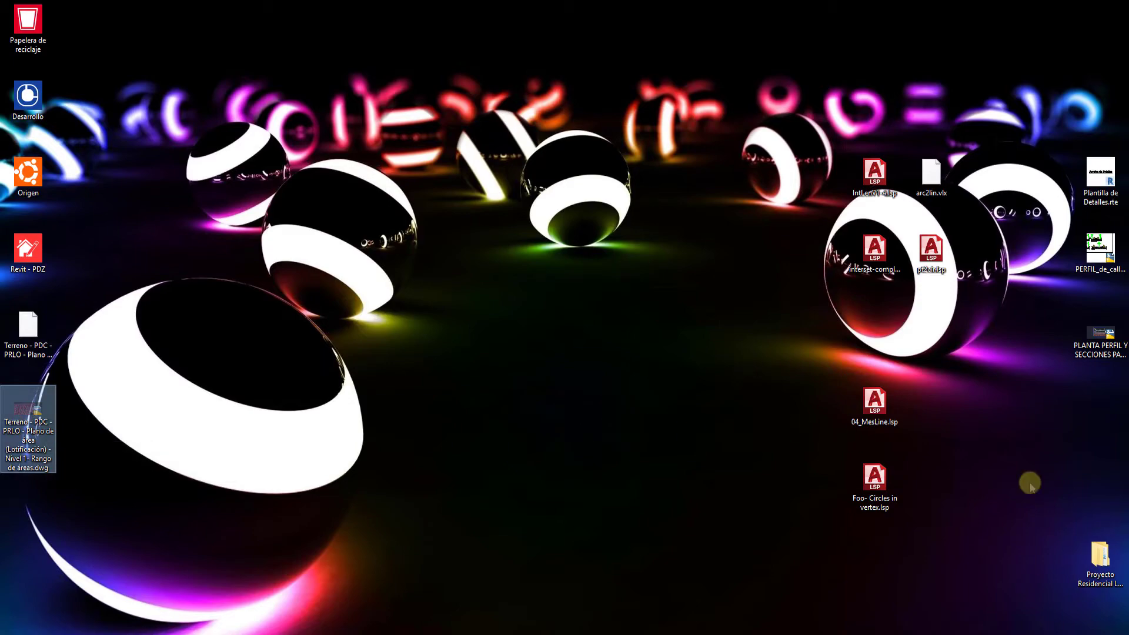
double_click(1099, 556)
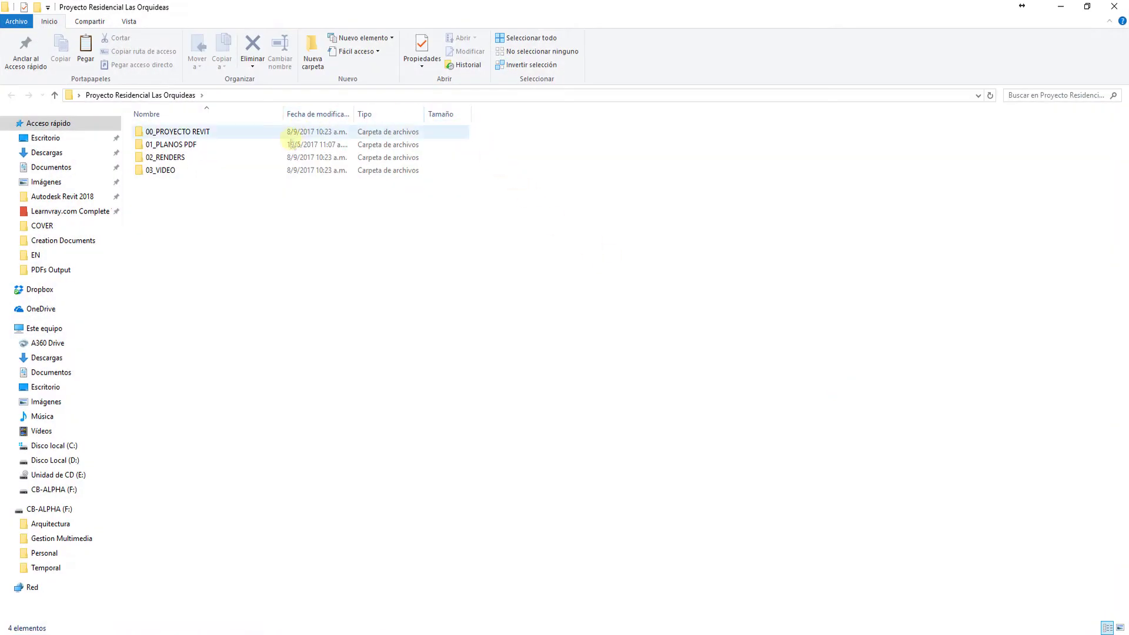
double_click(277, 131)
double_click(252, 132)
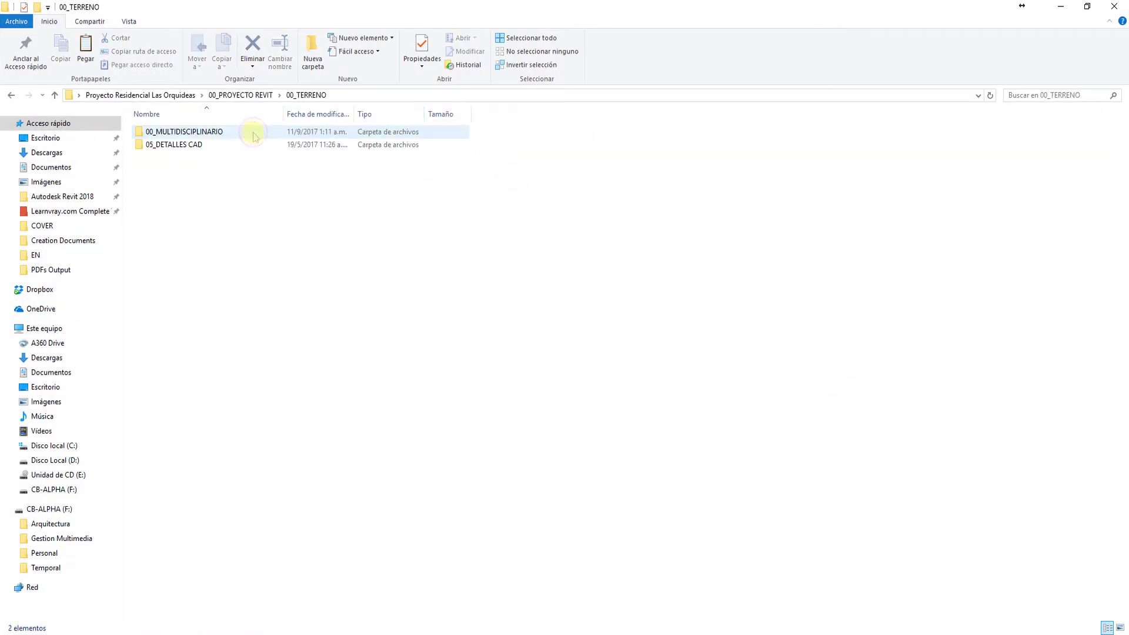
double_click(233, 145)
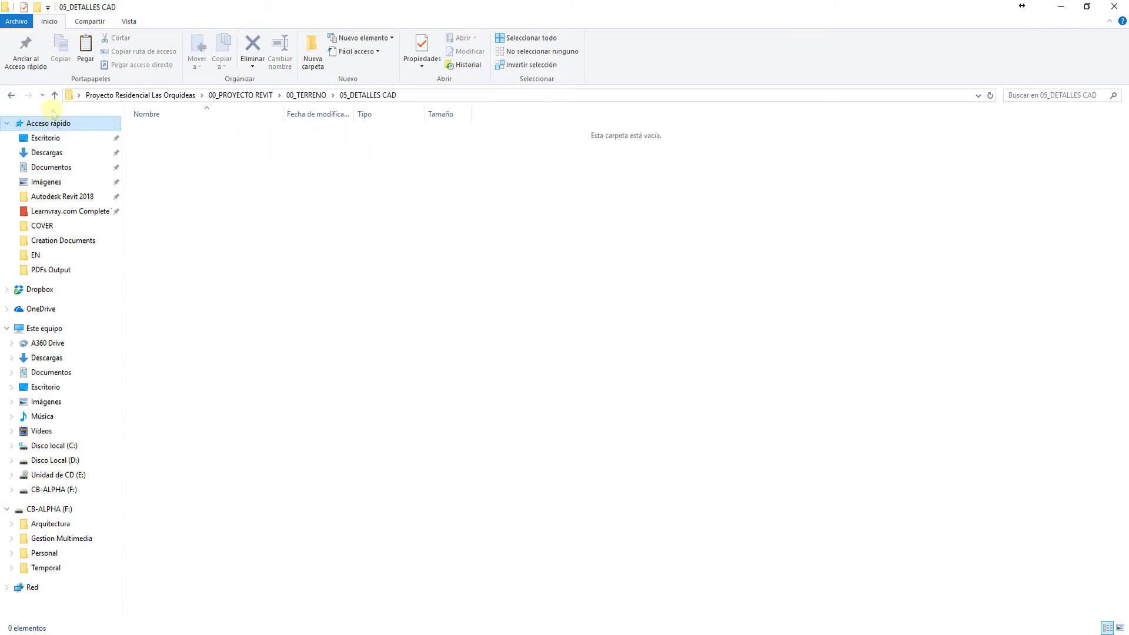
click(10, 96)
double_click(189, 146)
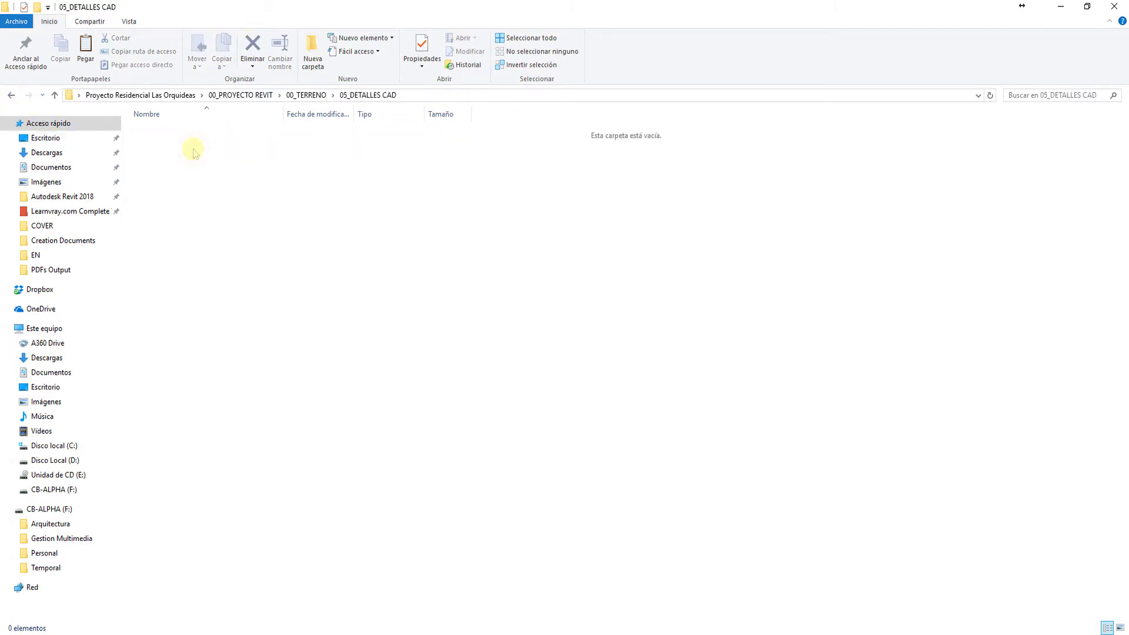
Step: Paste the drawing, rename it Lotificacion - Dimensiones.dwg, and minimize Explorer
key(ctrl+v)
key(F2)
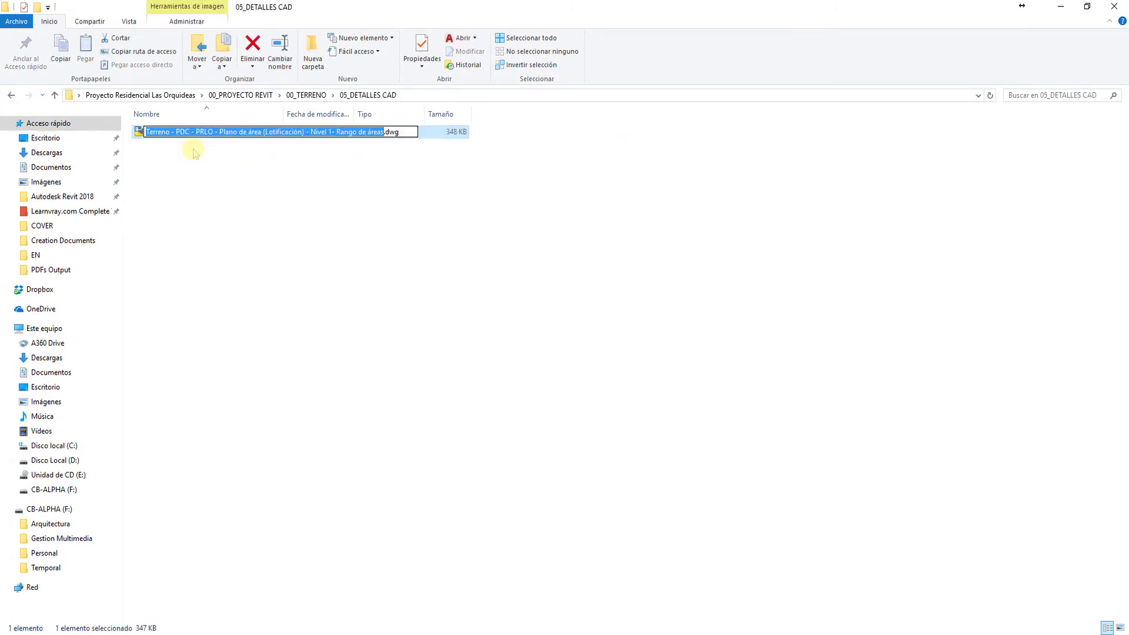
text(Lotificacion - Dimensiones)
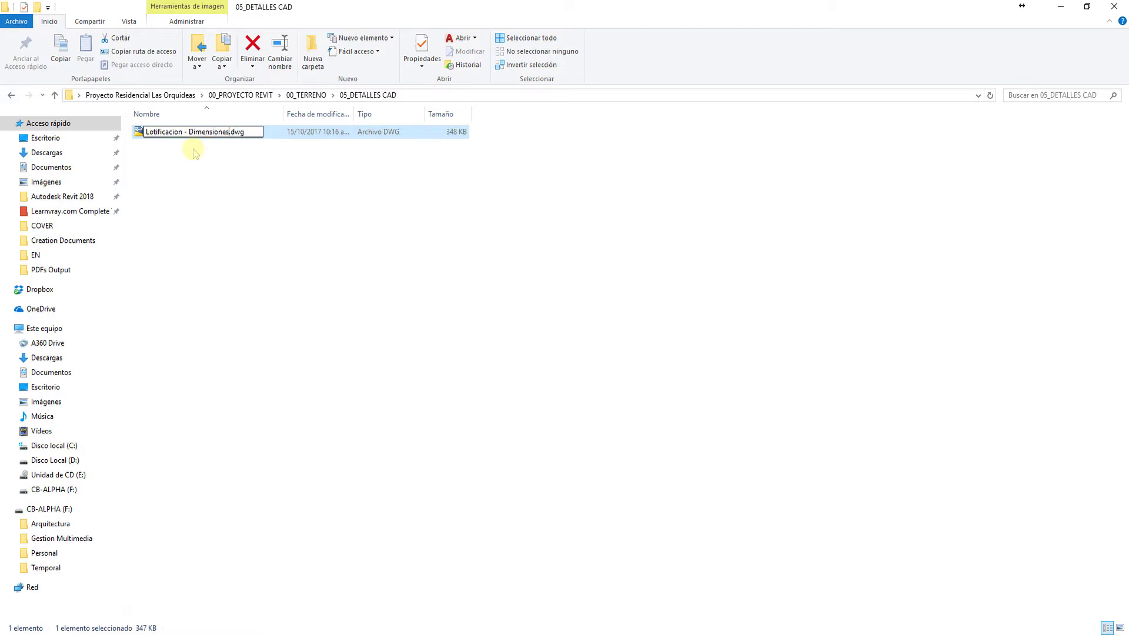
key(Return)
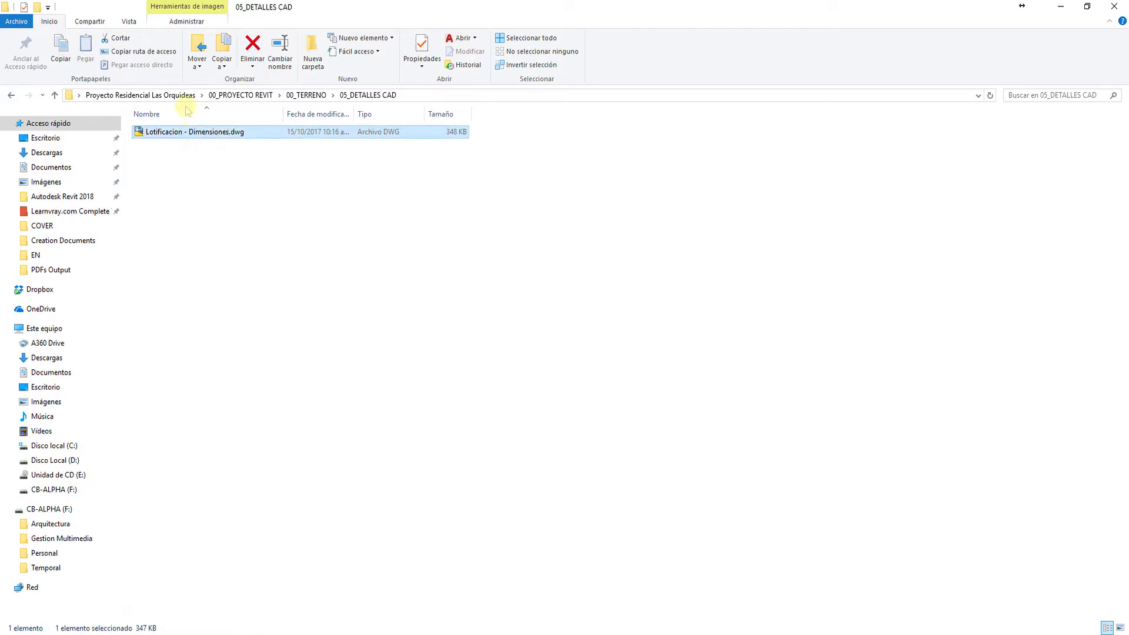
click(11, 95)
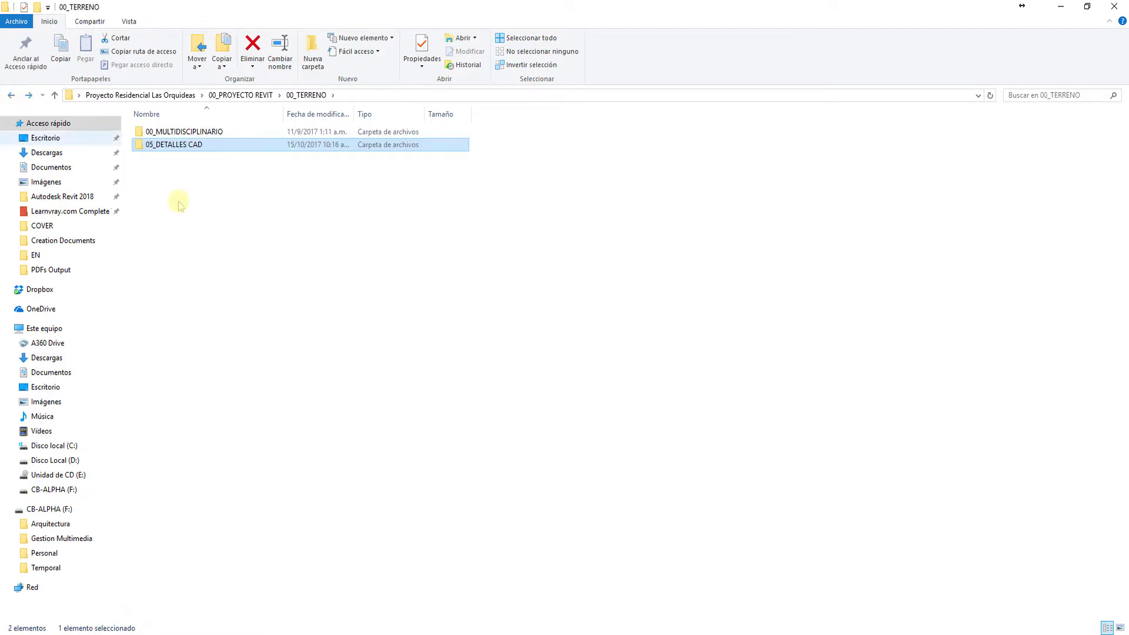
click(1061, 7)
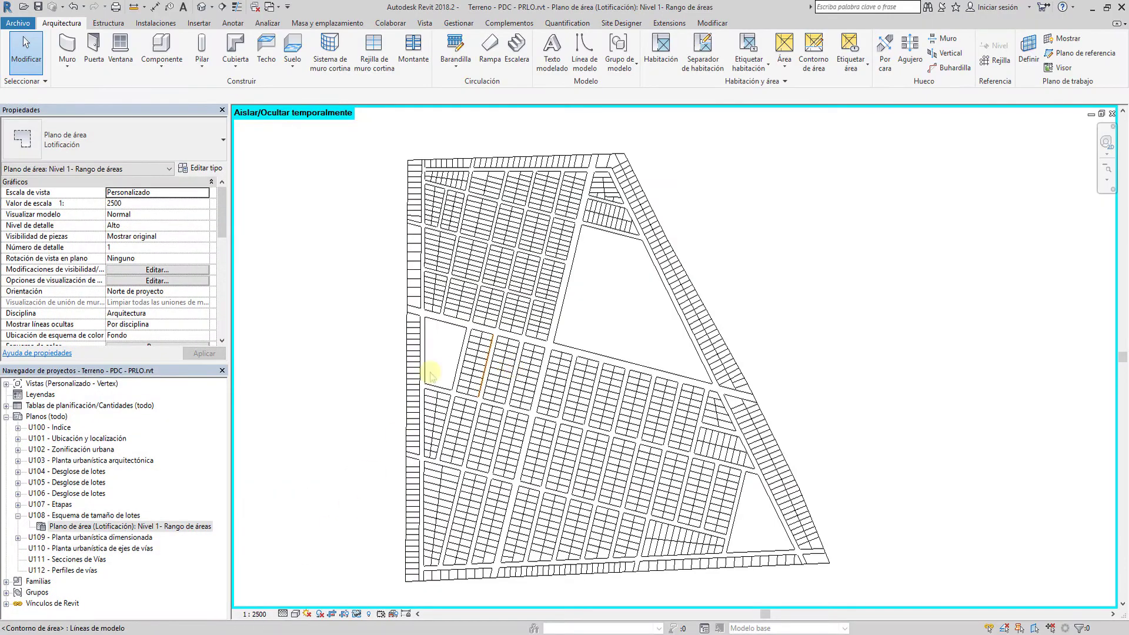
Step: Reset the temporary hide/isolate and dismiss the unsaved-project reminder
click(356, 615)
click(377, 599)
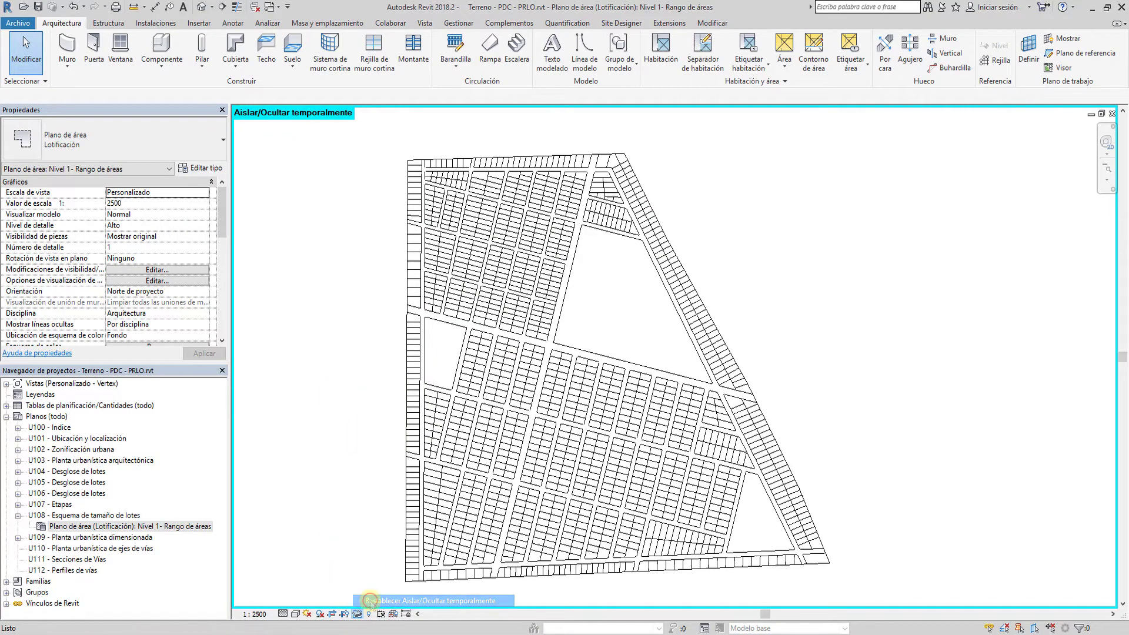
click(654, 378)
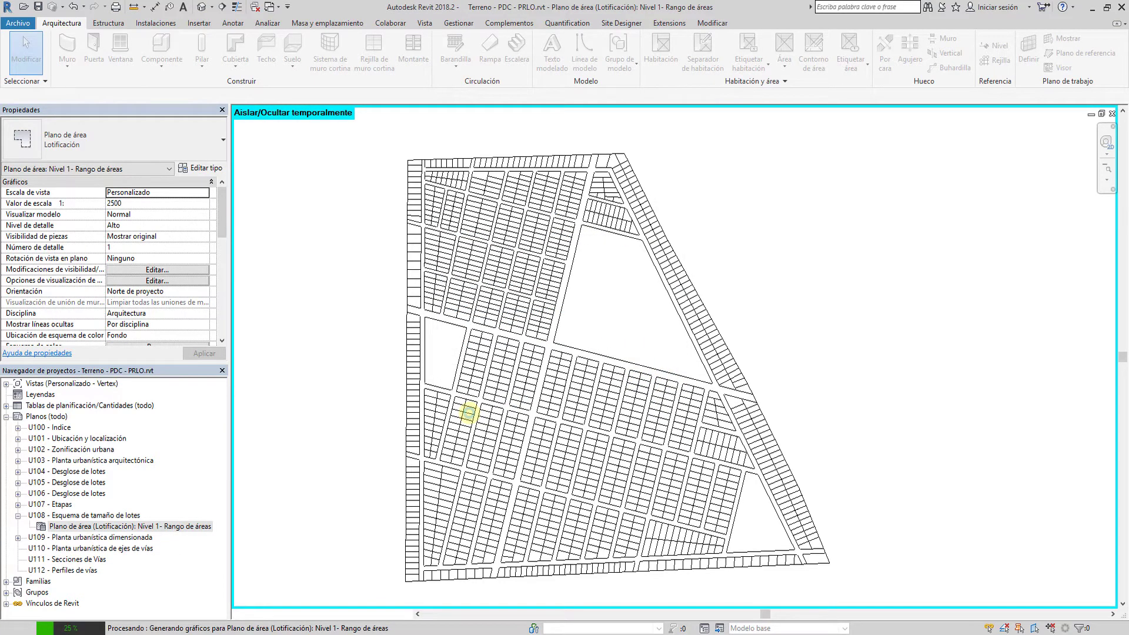
Step: Open sheet U109 and activate its Planta urbanística dimensionada viewport
click(18, 515)
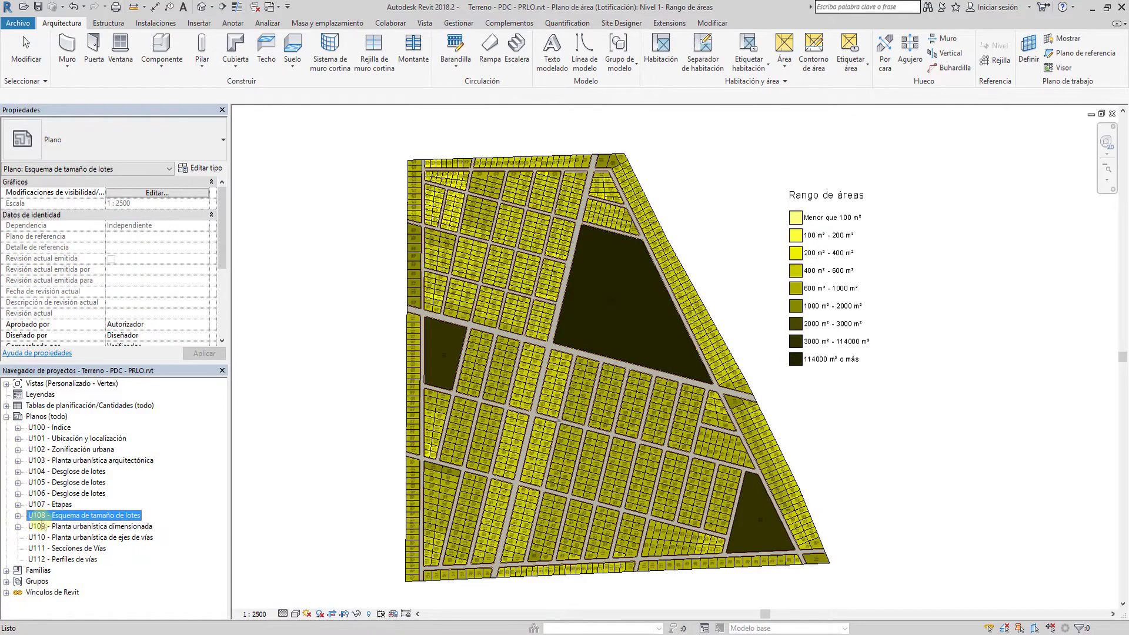
double_click(50, 526)
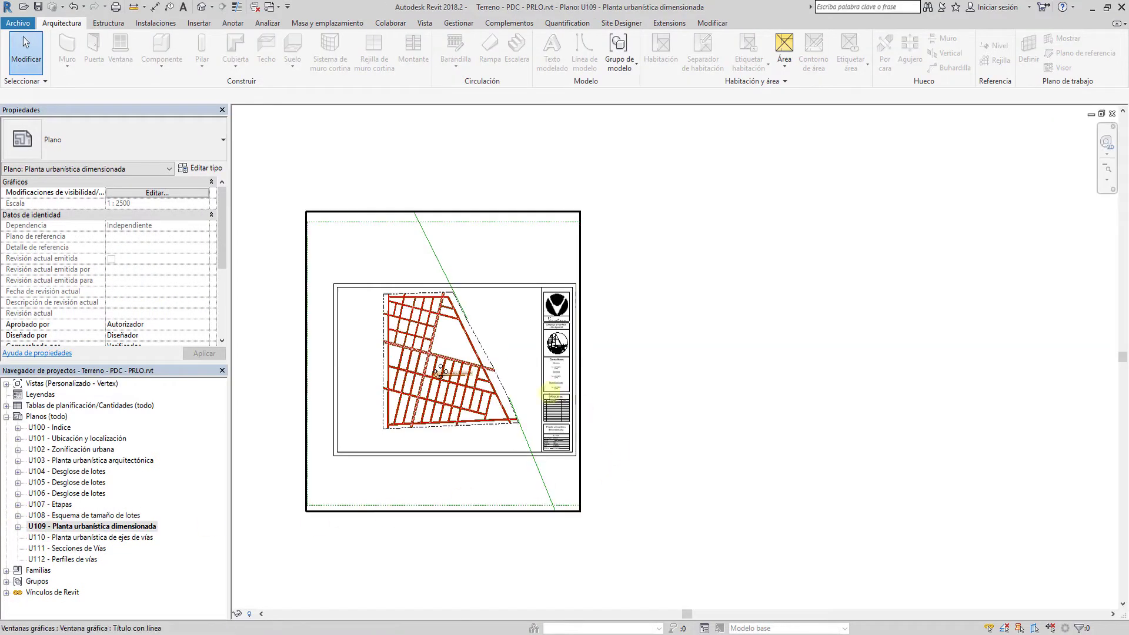
scroll(424, 383, up, 3)
scroll(423, 384, up, 2)
scroll(424, 384, down, 2)
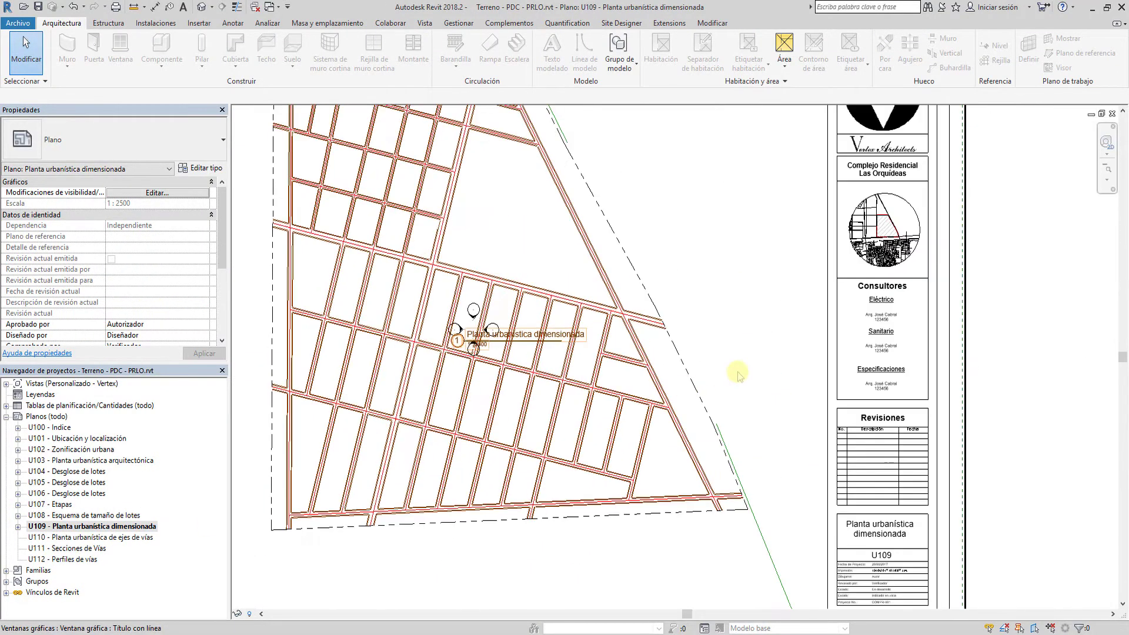
click(732, 352)
double_click(733, 351)
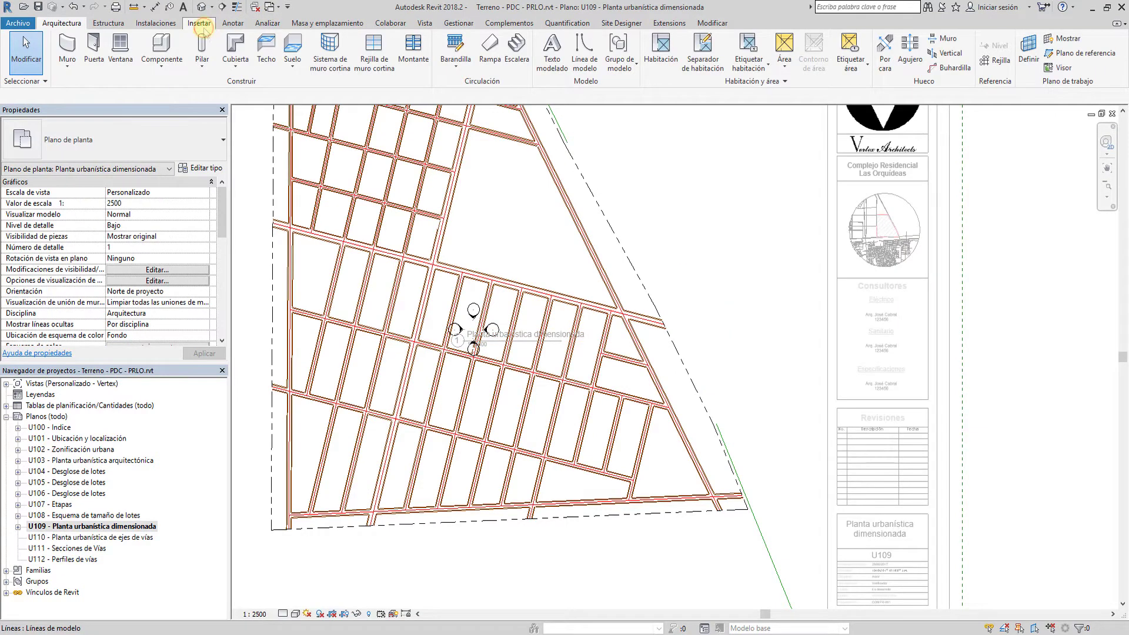
click(198, 23)
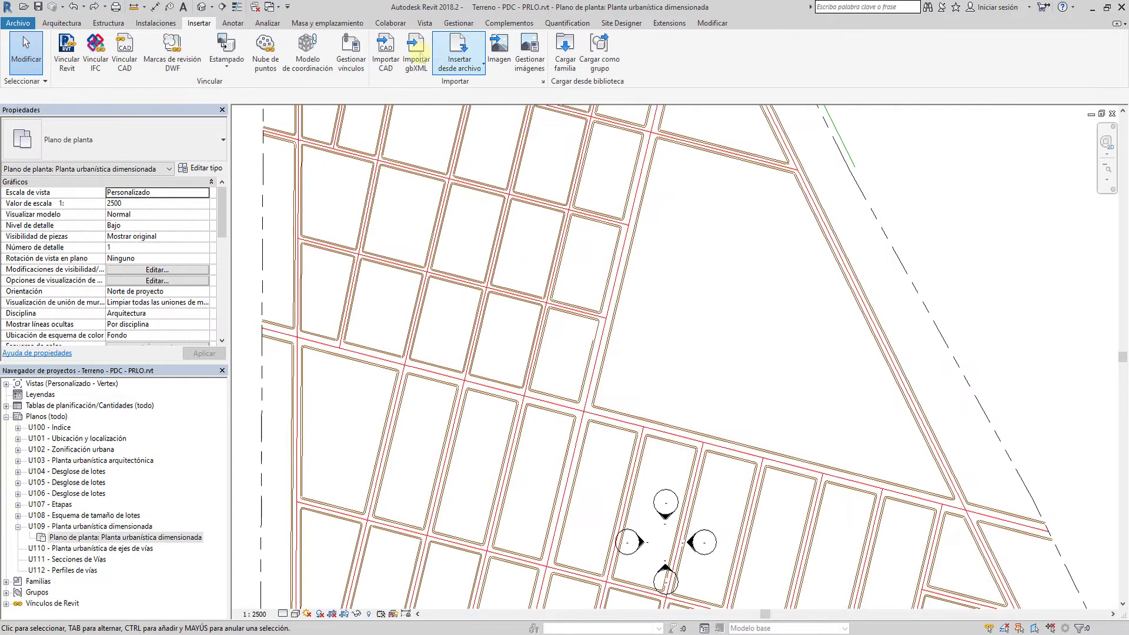
Step: Import Lotificacion - Dimensiones.dwg with Importar CAD, using Blanco y negro colours
click(384, 59)
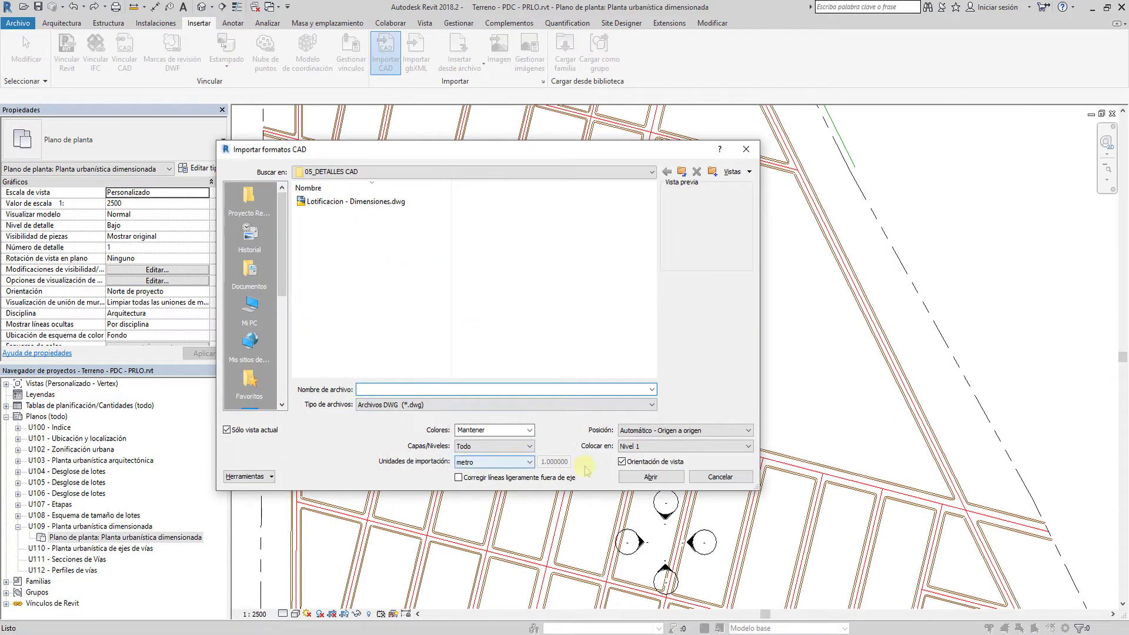
click(529, 430)
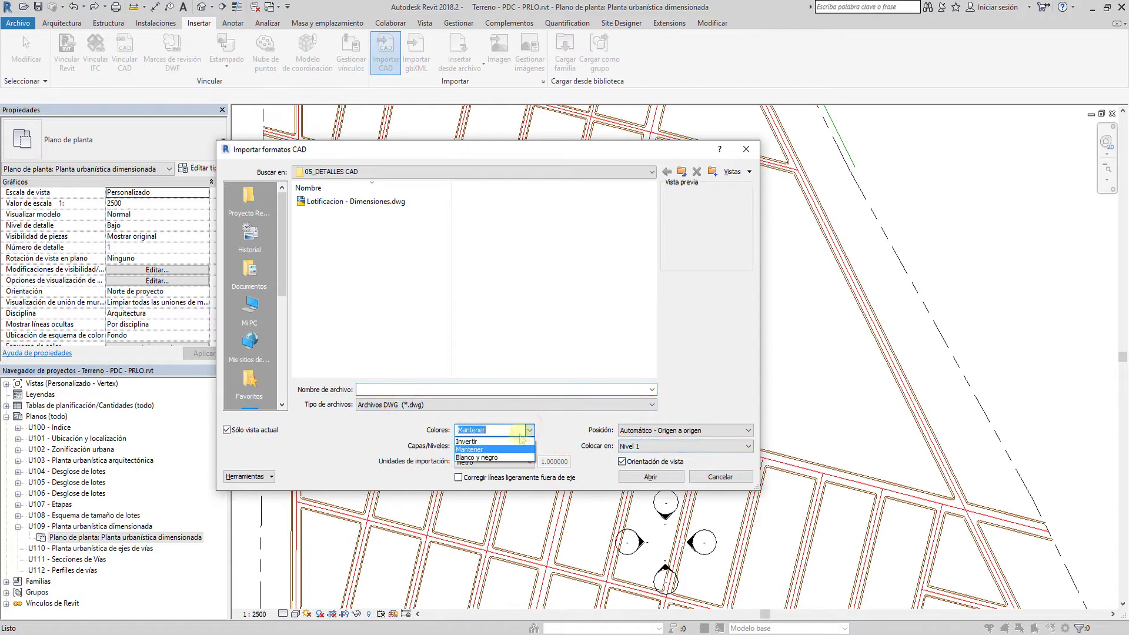
click(505, 462)
click(671, 478)
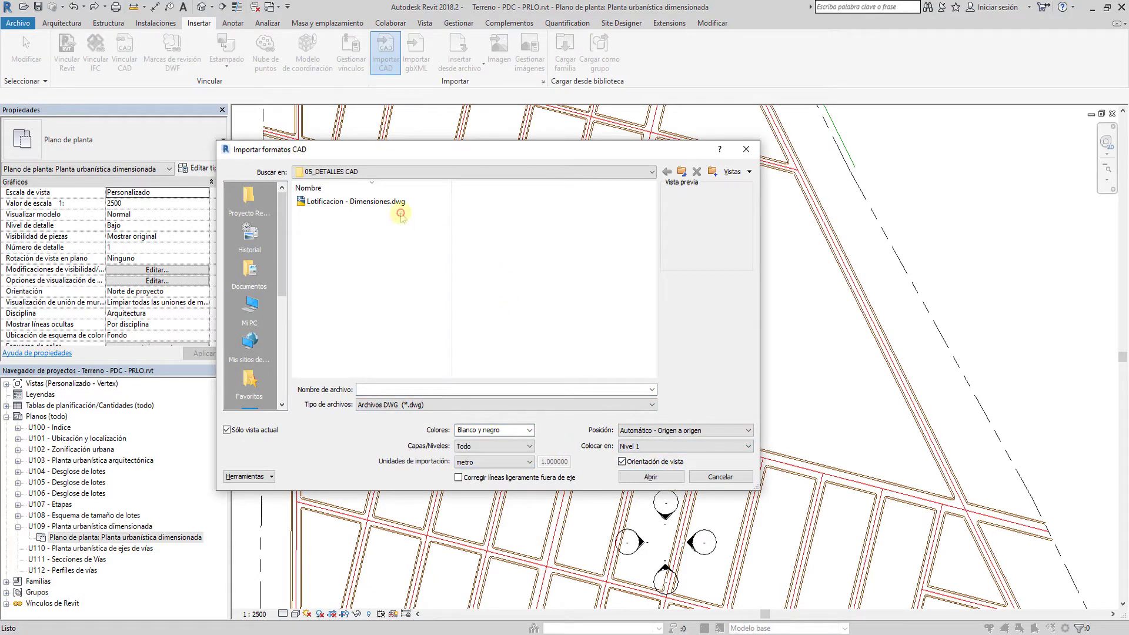
click(399, 202)
click(678, 482)
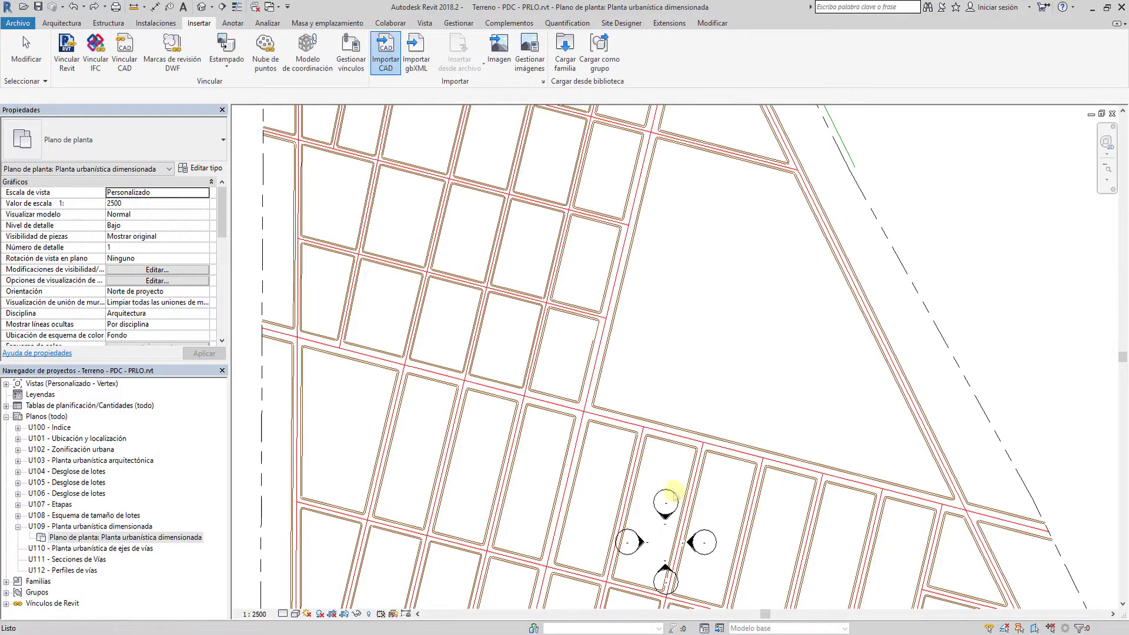
Step: Temporarily hide the imported lot-dimensions DWG
scroll(597, 326, up, 3)
scroll(588, 329, up, 3)
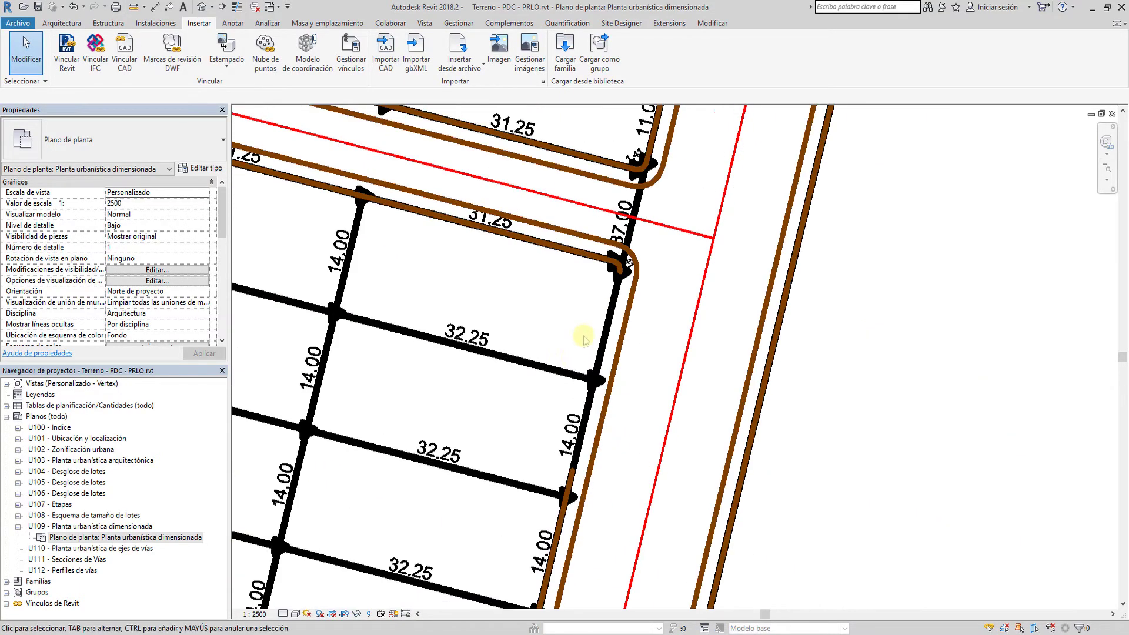
click(564, 372)
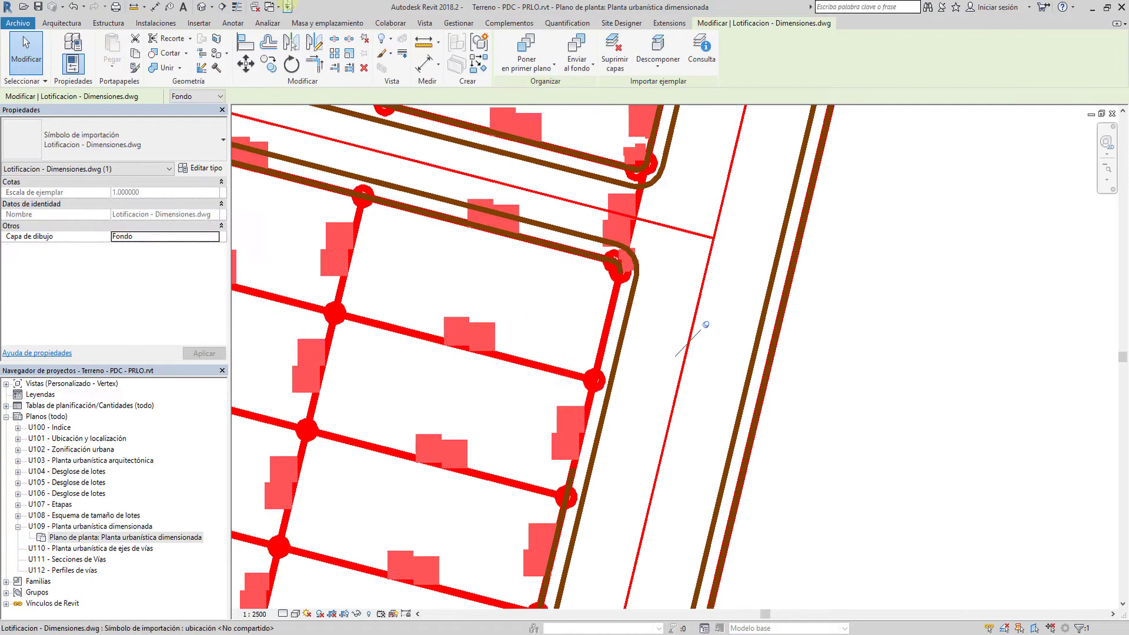
key(Escape)
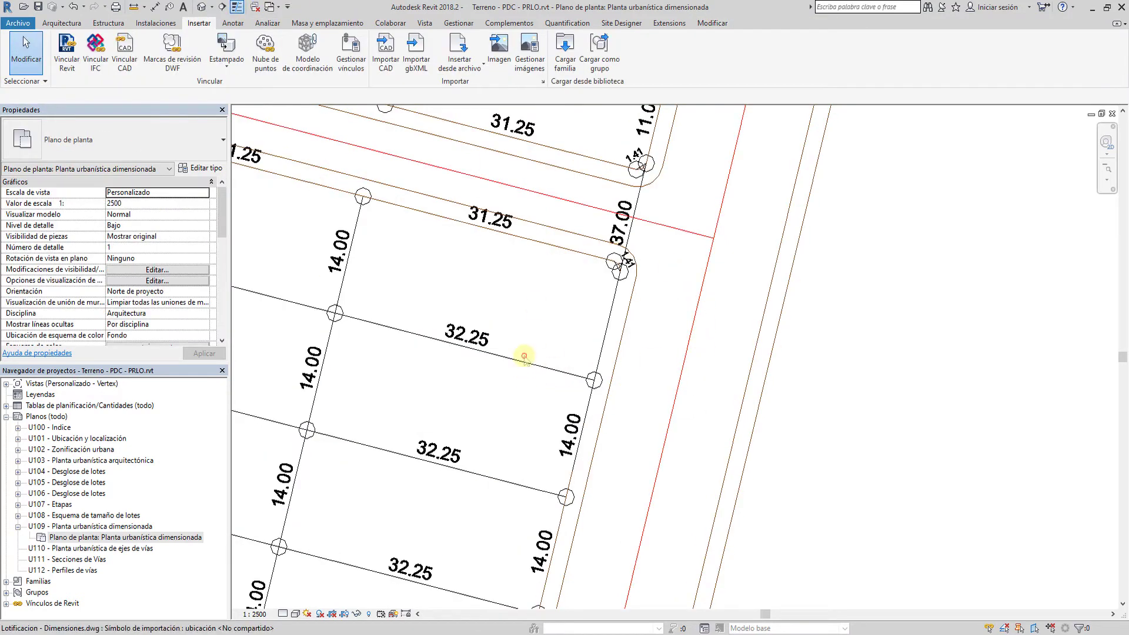
click(523, 357)
click(357, 614)
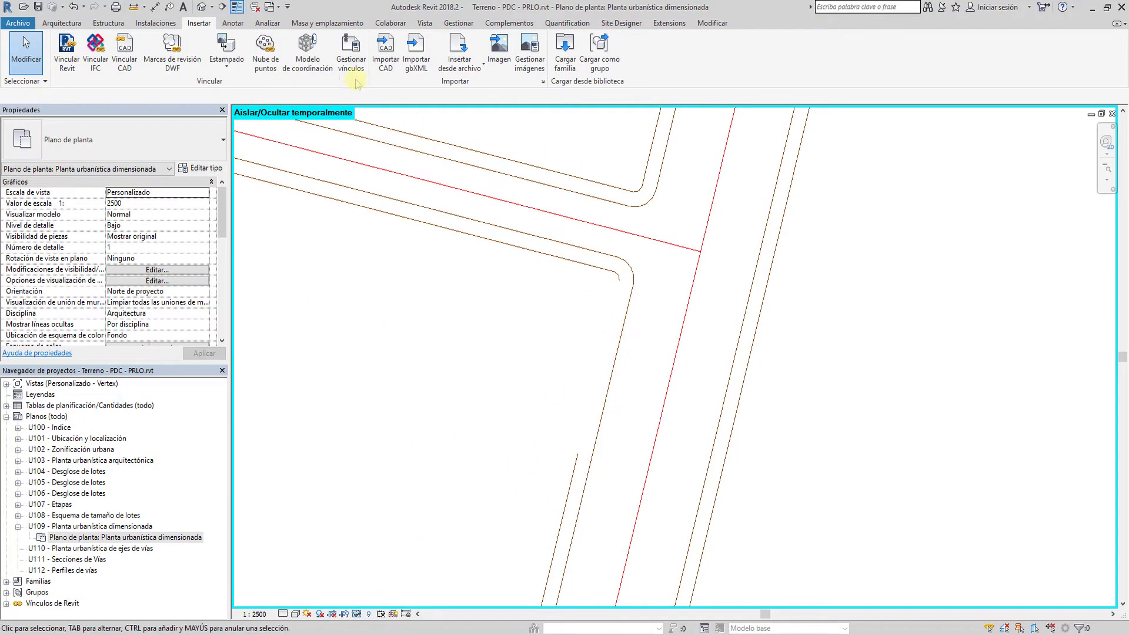
Step: Join the sloped and second curb lines into a corner with Trim/Extend to Corner
click(579, 457)
click(334, 68)
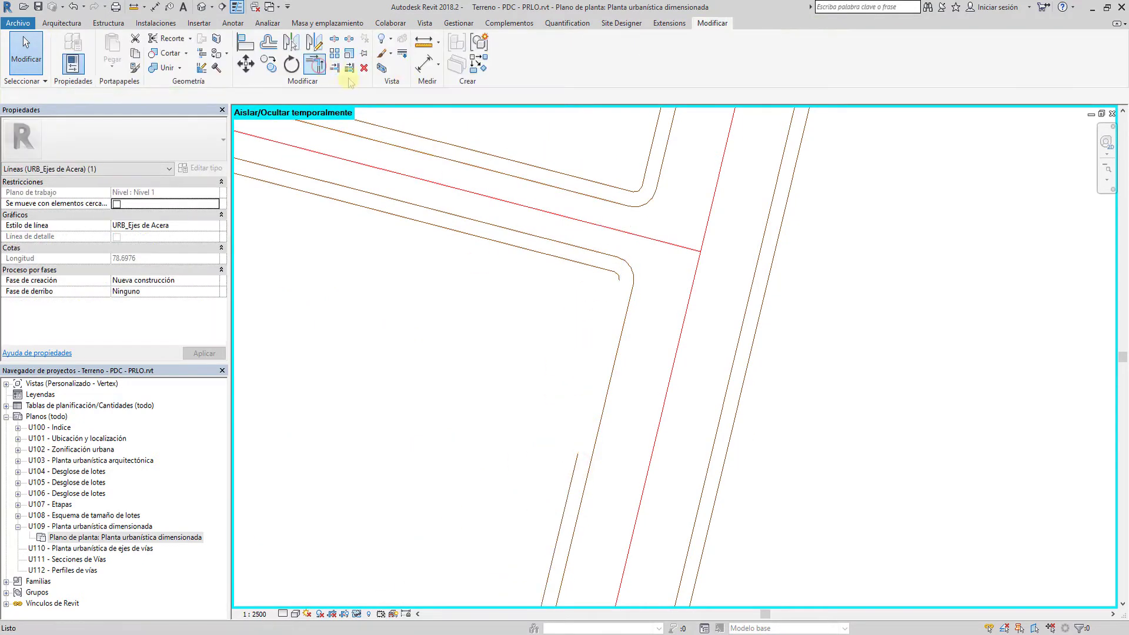
scroll(617, 258, up, 2)
click(618, 284)
click(550, 509)
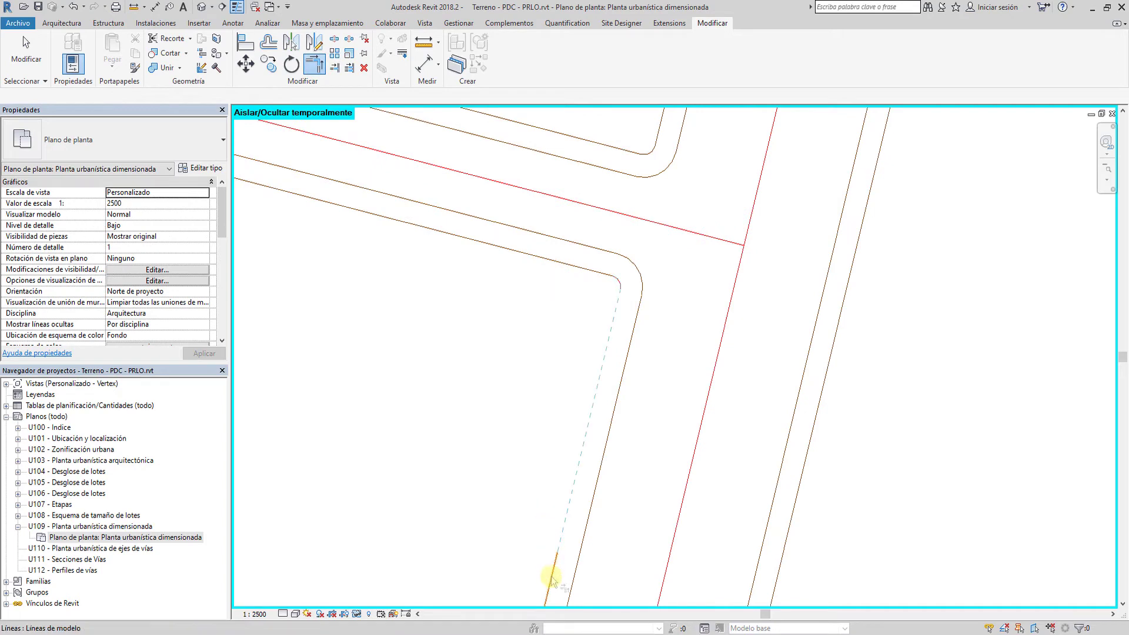
scroll(565, 549, down, 5)
key(Escape)
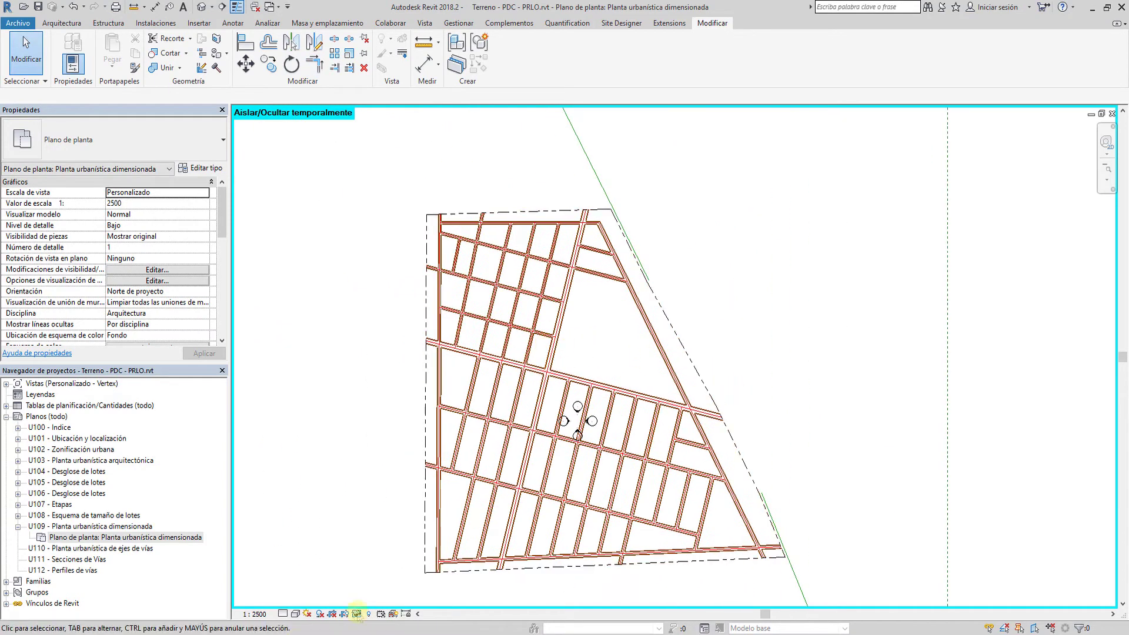
Step: Restore the hidden DWG and open sheet U110
click(357, 615)
click(383, 599)
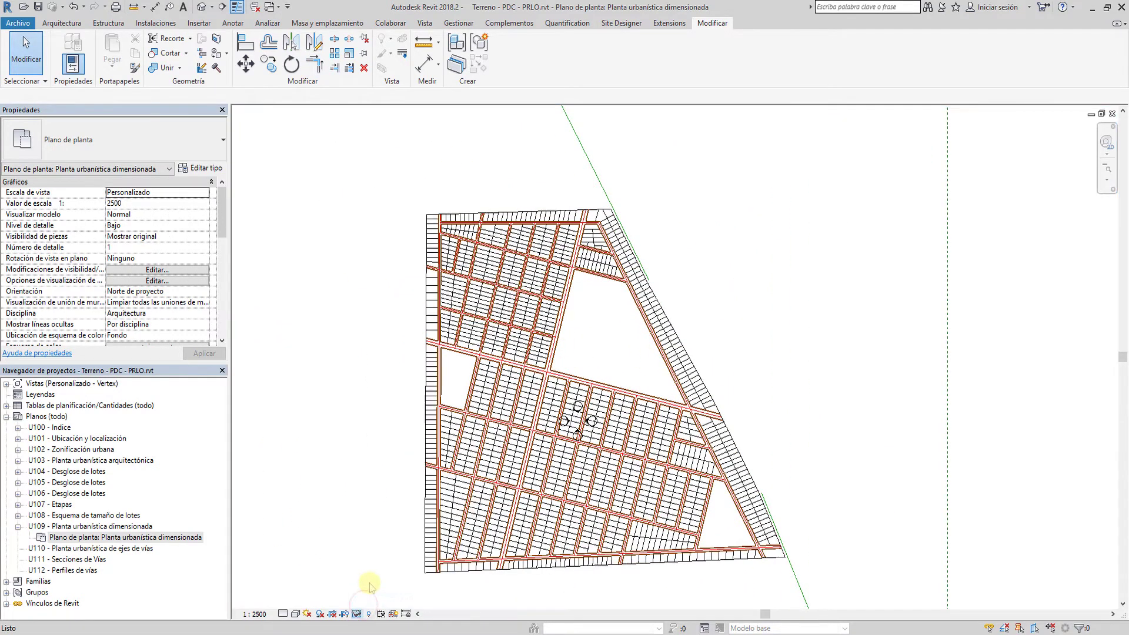
double_click(59, 548)
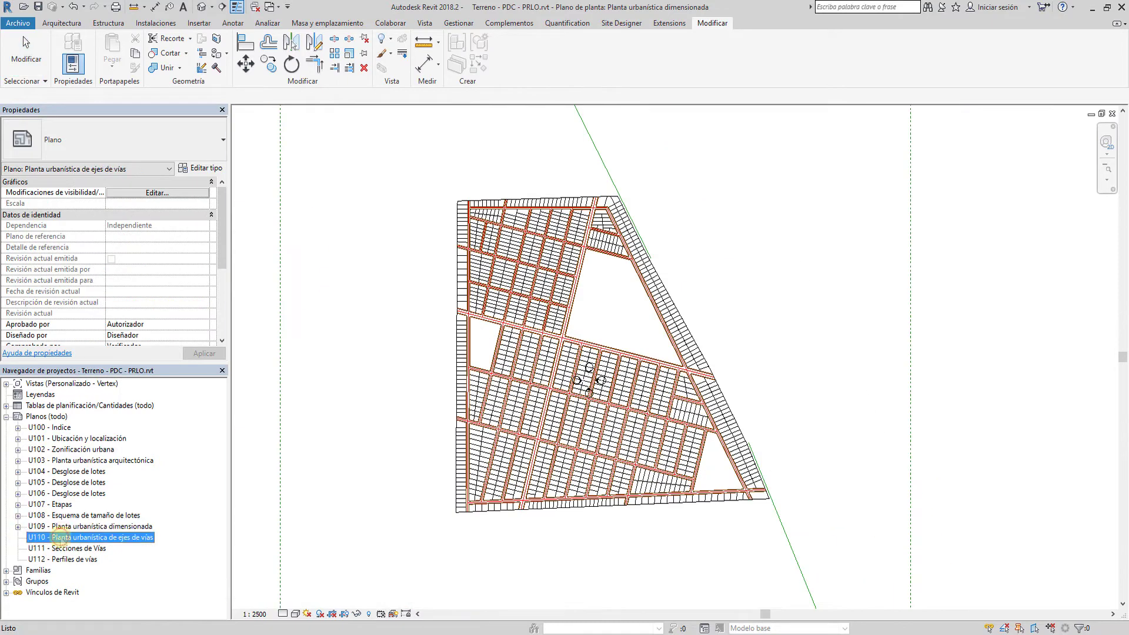
Step: Duplicate the U109 plan view and rename the copy 'Planta urbanística - Ejes de vías'
click(17, 527)
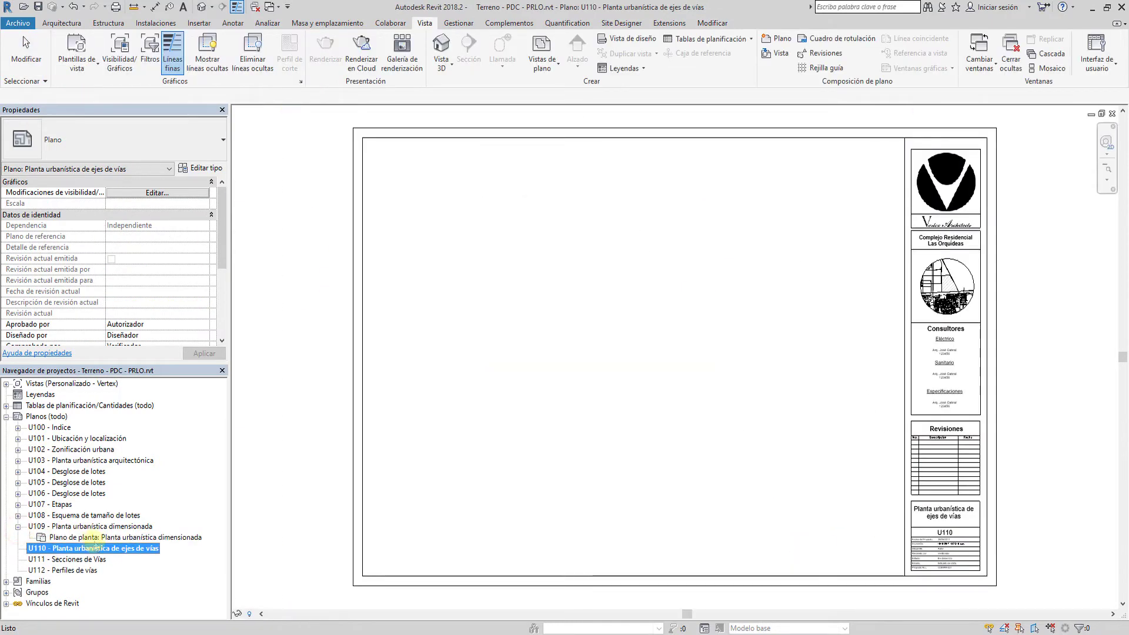
right_click(96, 538)
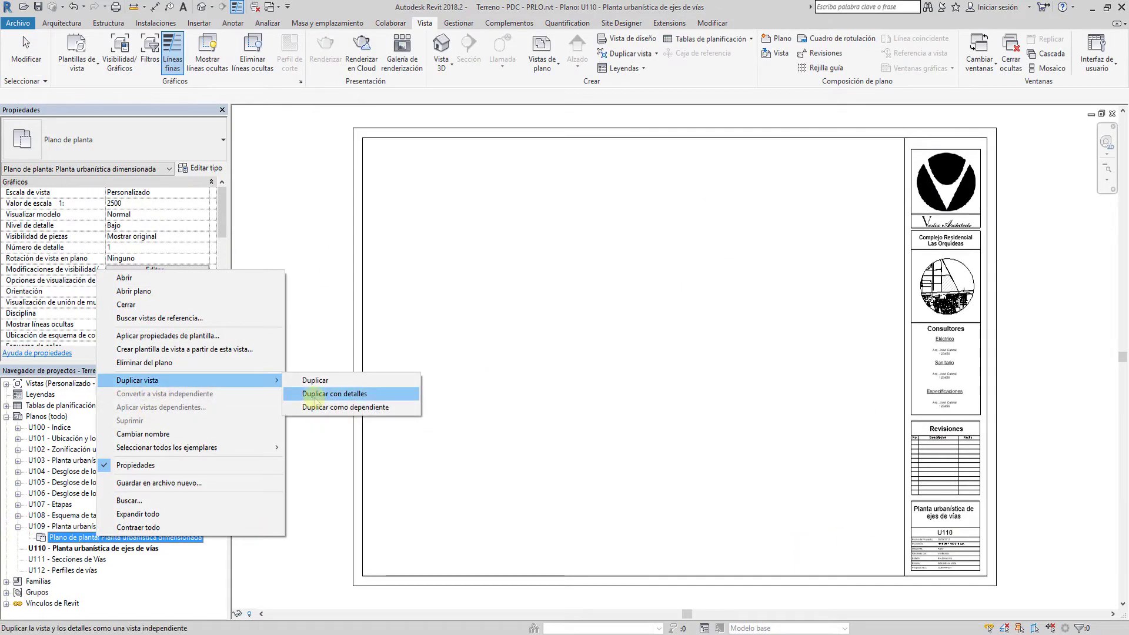
mouse_move(138, 380)
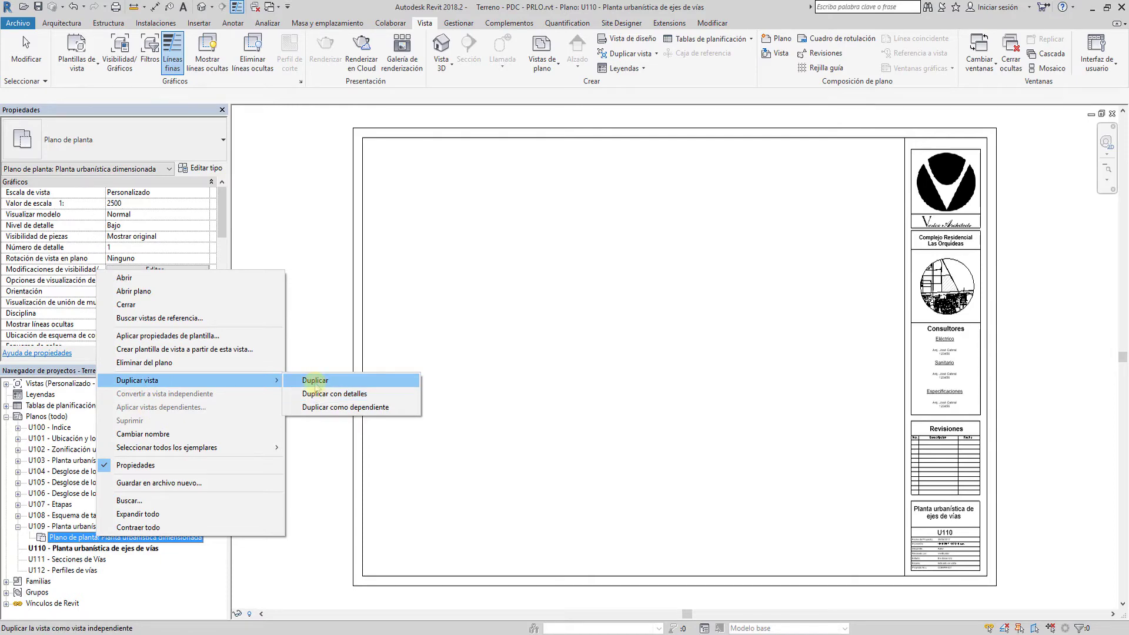
click(316, 381)
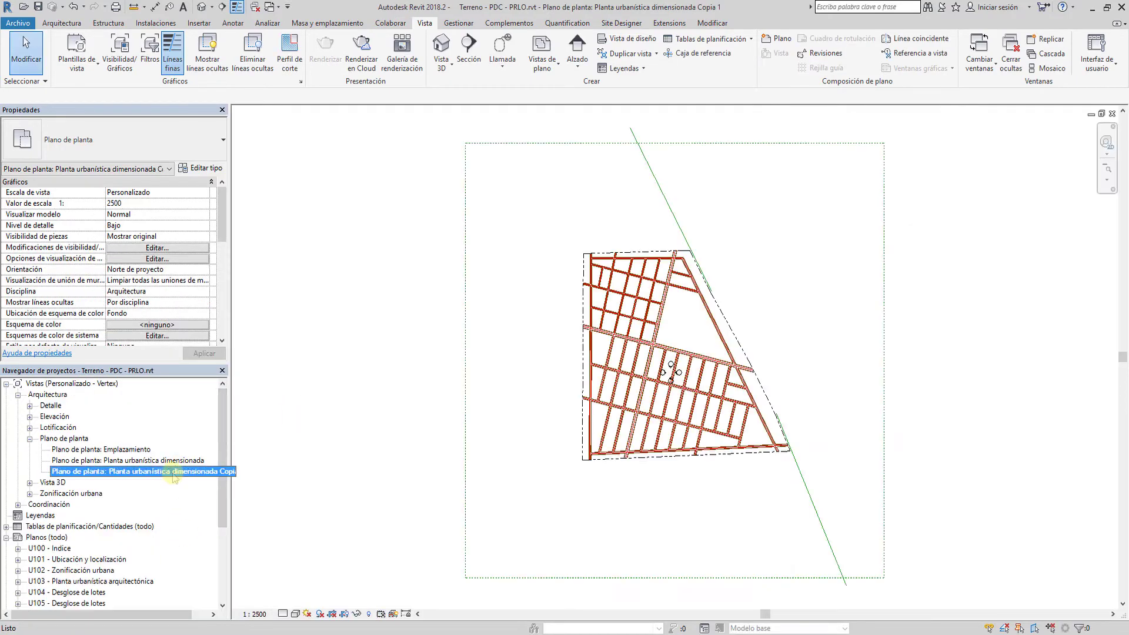
right_click(175, 478)
click(200, 371)
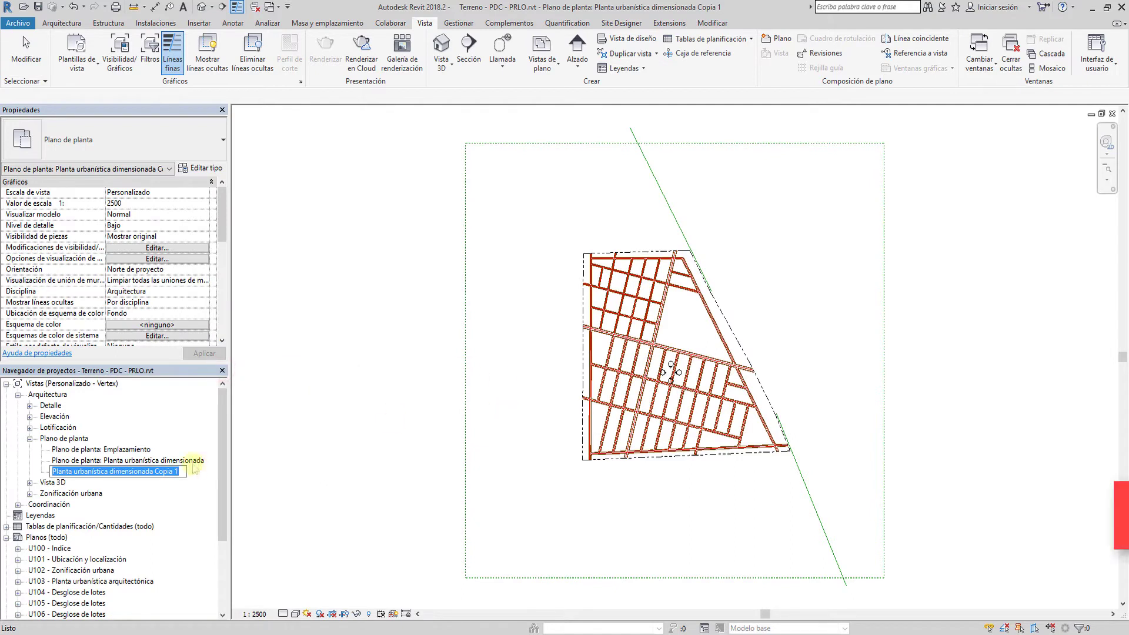
drag(179, 471, 112, 473)
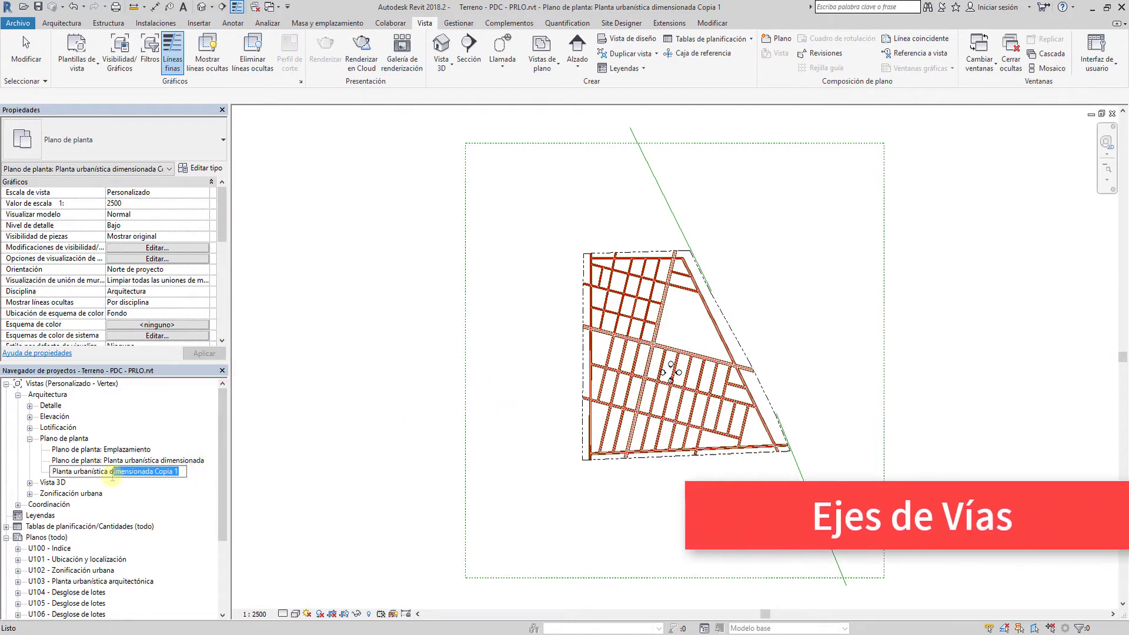
key(BackSpace)
key(BackSpace)
text(Ejes de vías)
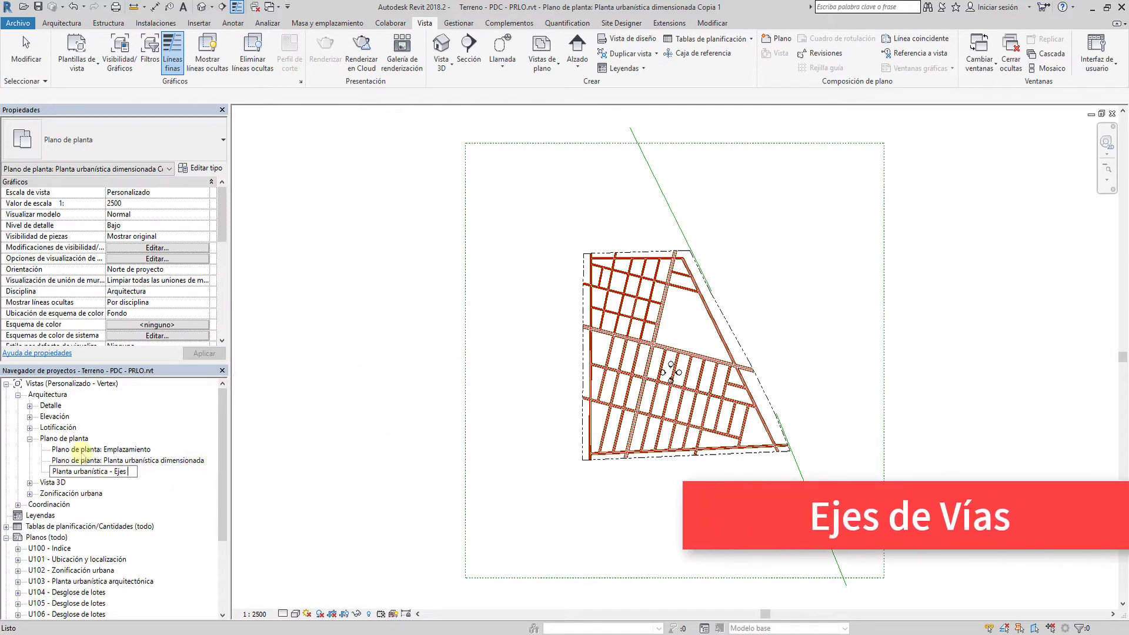
key(Return)
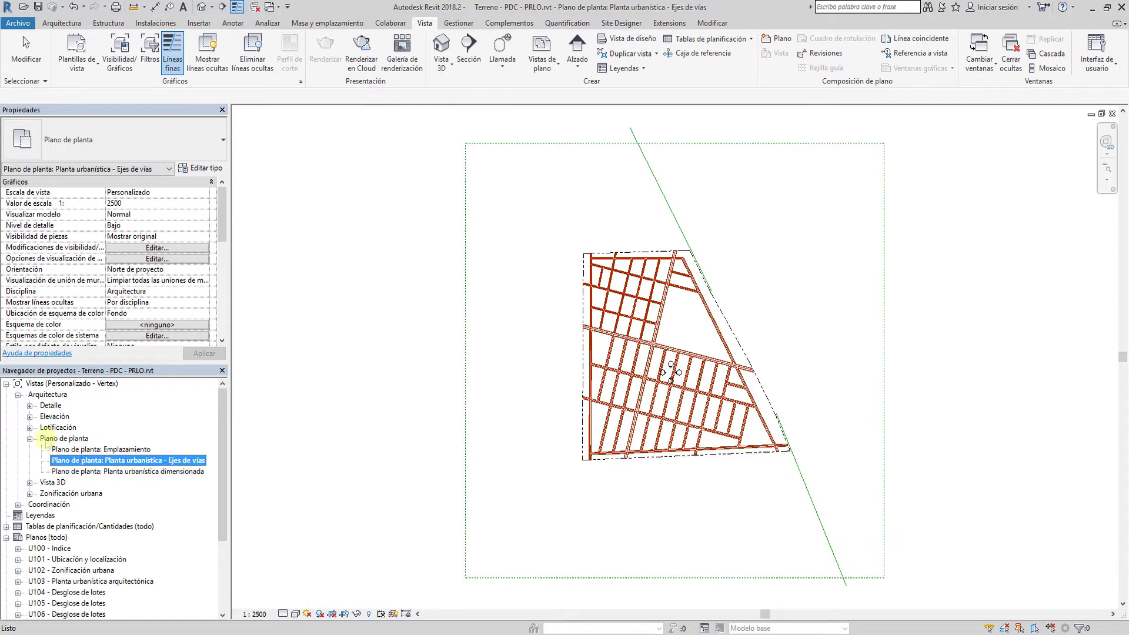
Step: Collapse the browser view groups and open sheet U110
click(29, 439)
click(18, 395)
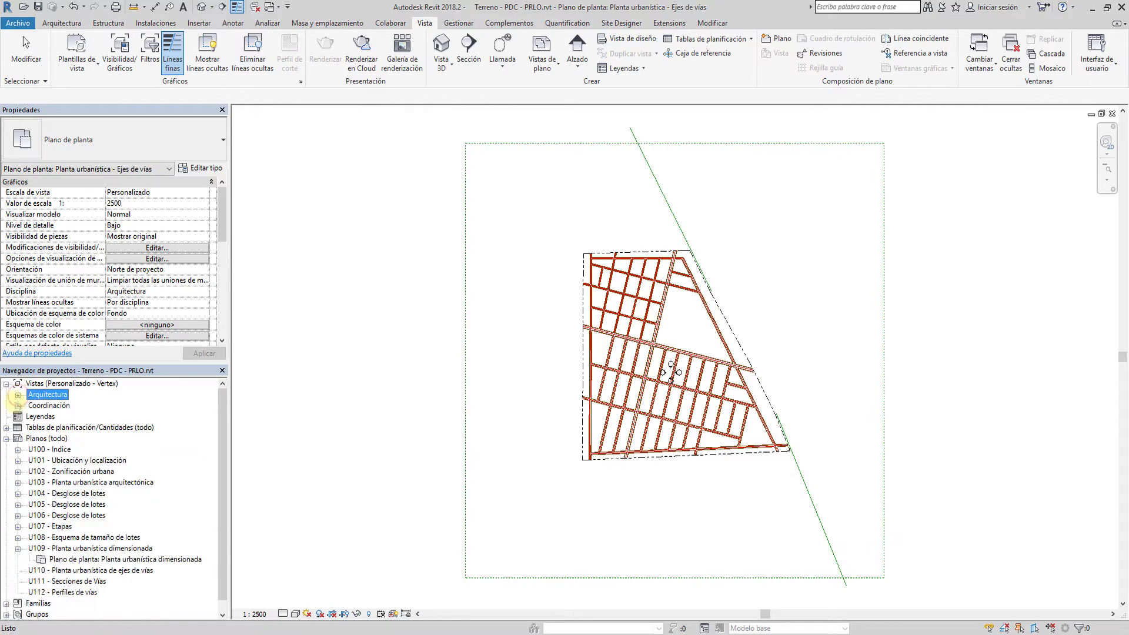
click(67, 548)
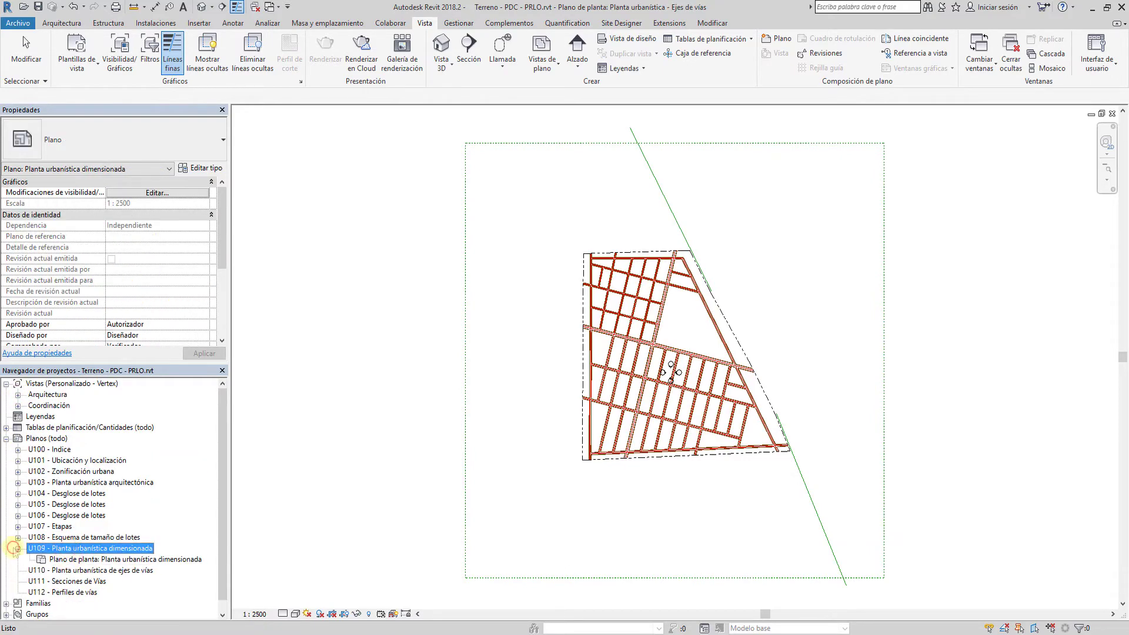
click(18, 548)
double_click(88, 559)
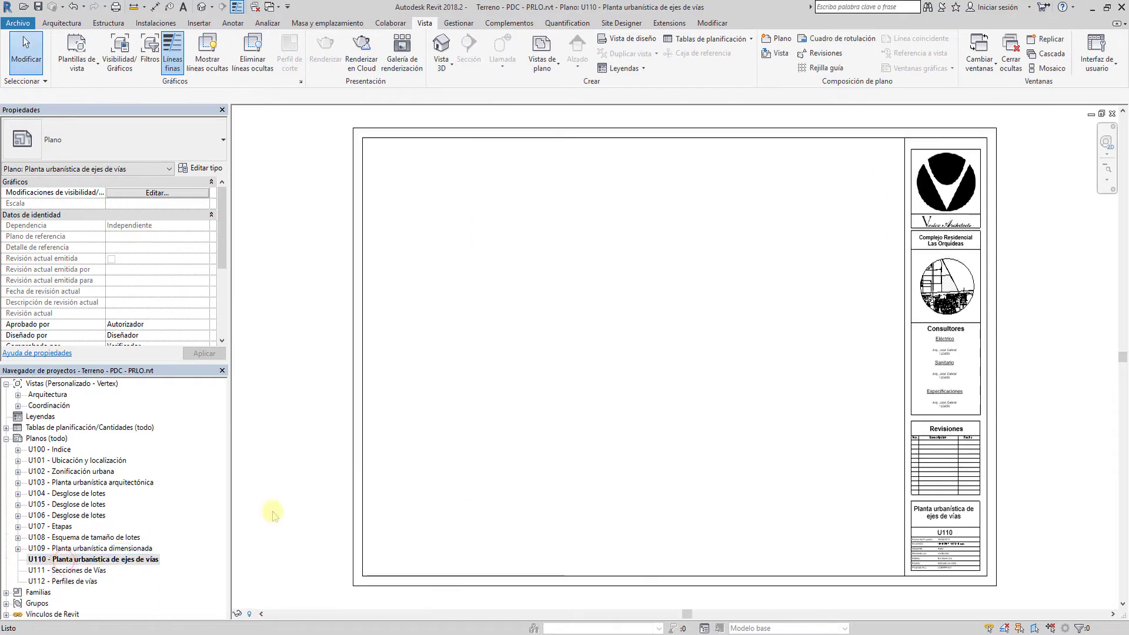
Step: Place the Planta urbanística - Ejes de vías view on sheet U110
click(776, 52)
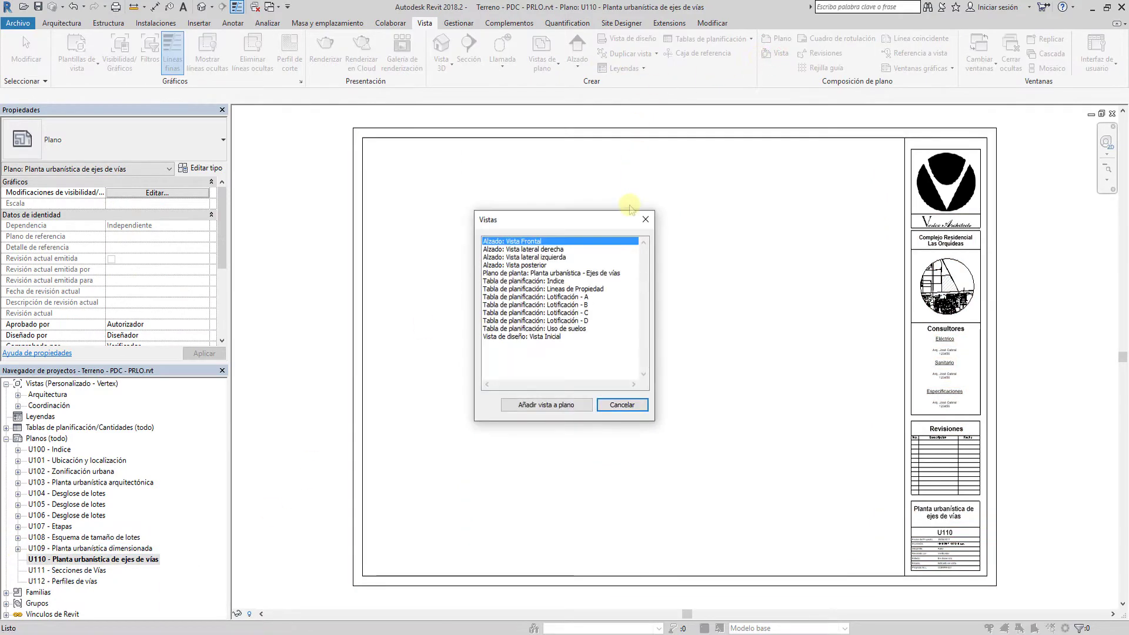
click(585, 274)
click(547, 405)
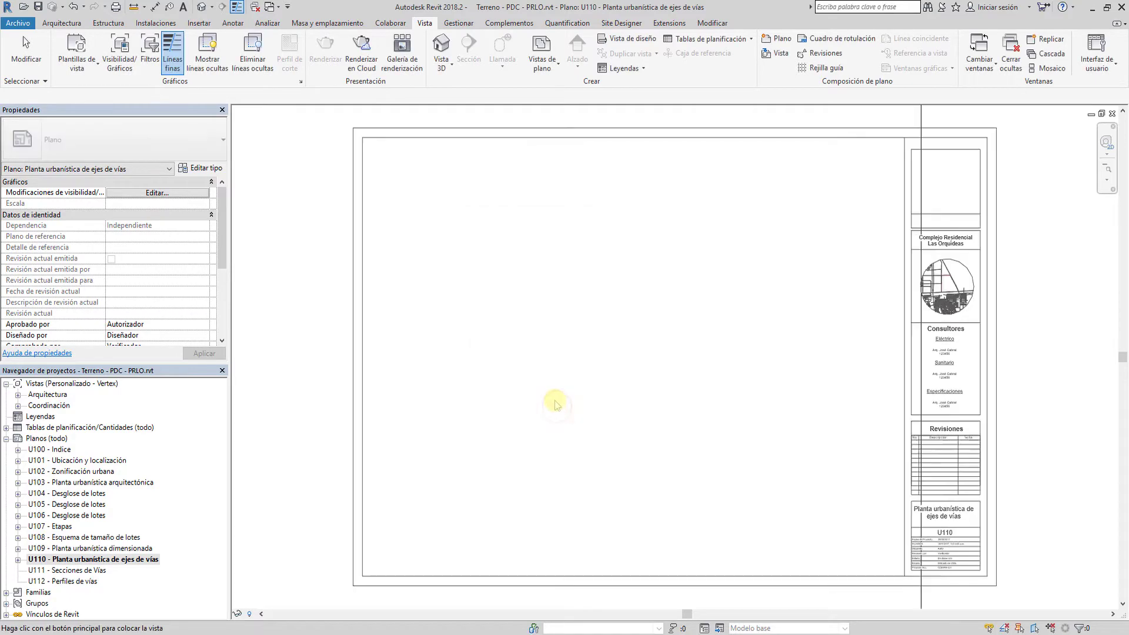
click(624, 369)
scroll(618, 374, up, 2)
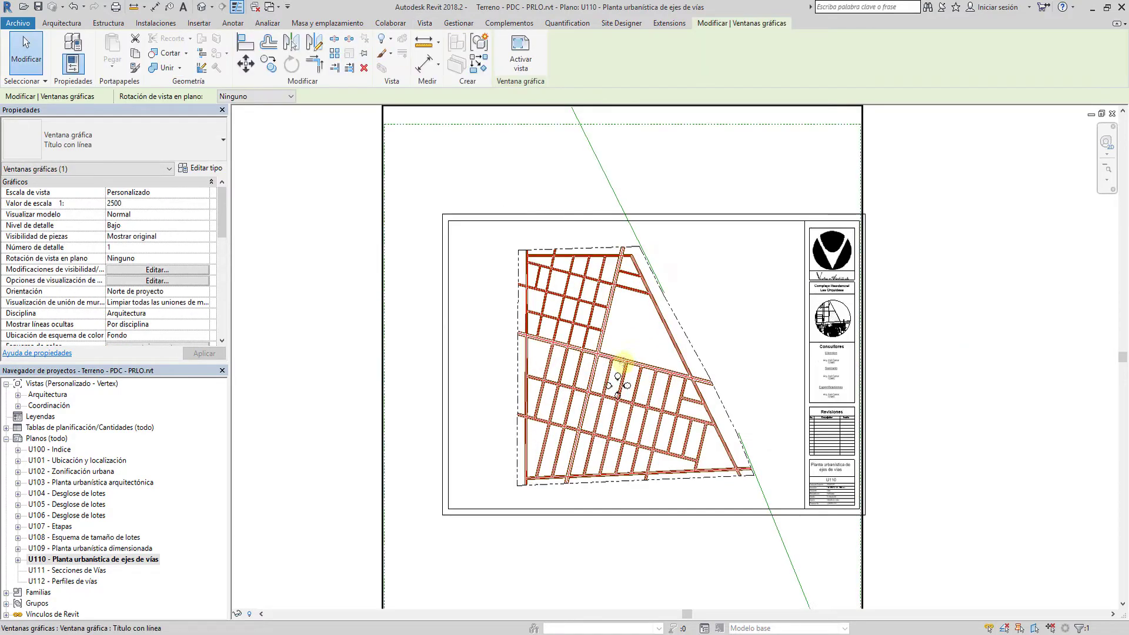
scroll(618, 379, up, 1)
scroll(608, 341, up, 2)
scroll(604, 313, up, 2)
Step: Isolate the red road-axis line category in the viewport, then open the Ejes de vías plan
double_click(584, 312)
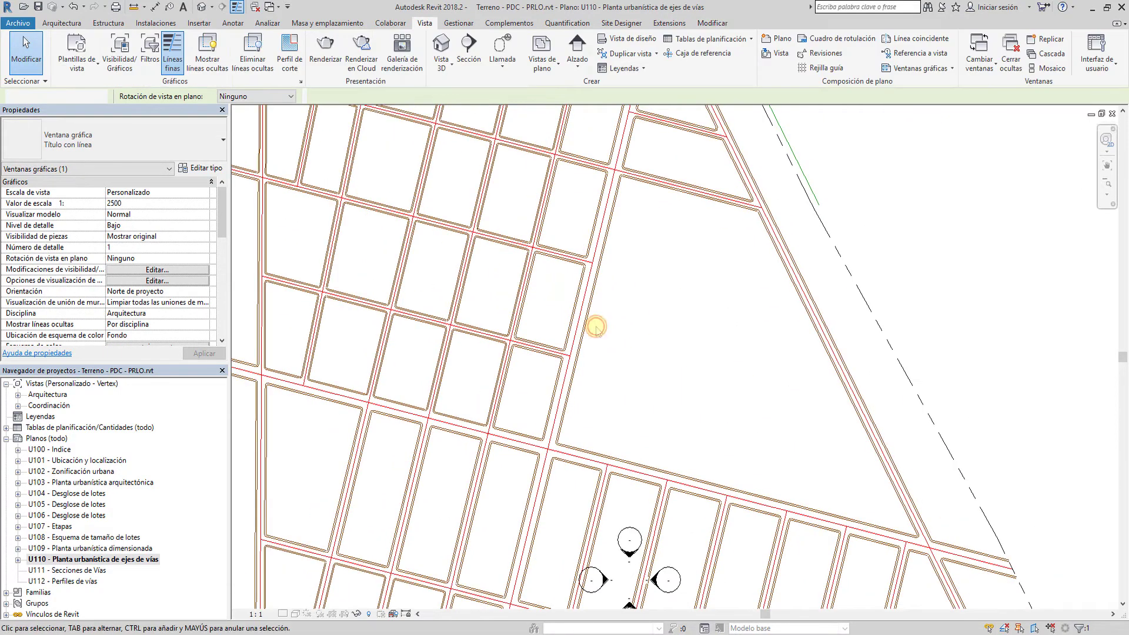
click(580, 316)
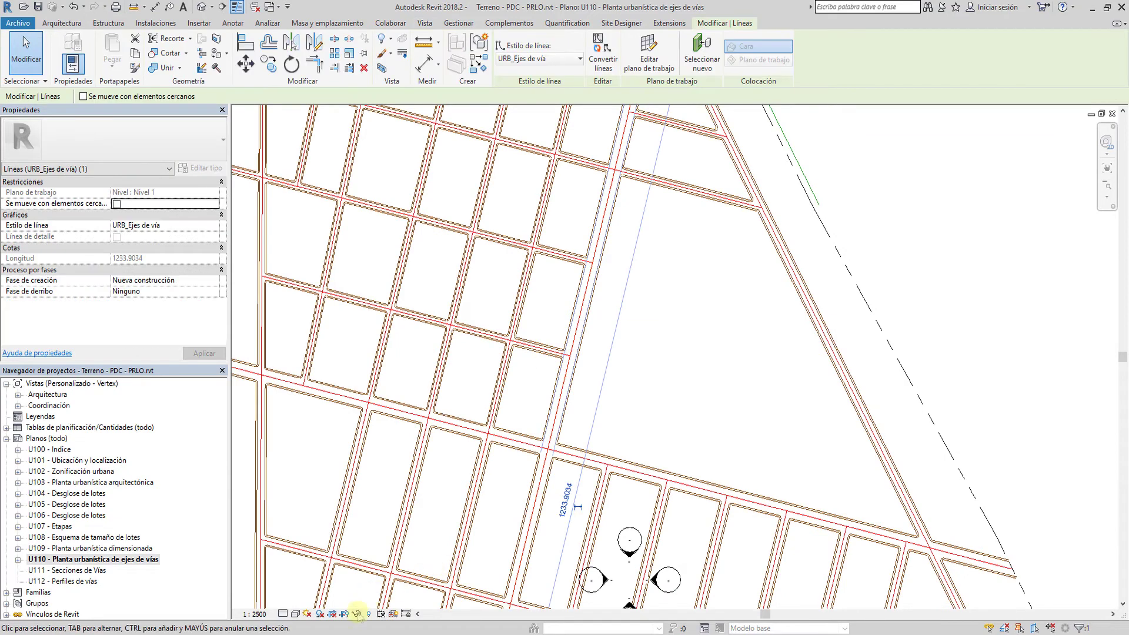
click(381, 613)
click(377, 550)
scroll(522, 416, down, 3)
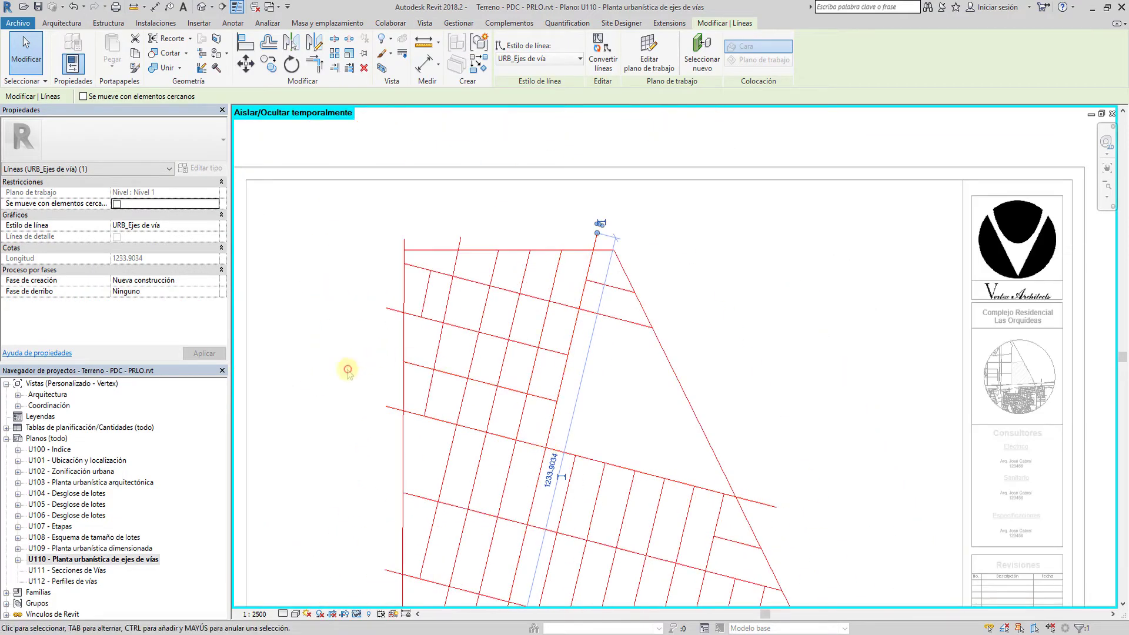
key(Escape)
mouse_move(368, 391)
middle_down()
mouse_move(383, 244)
mouse_move(436, 338)
middle_up()
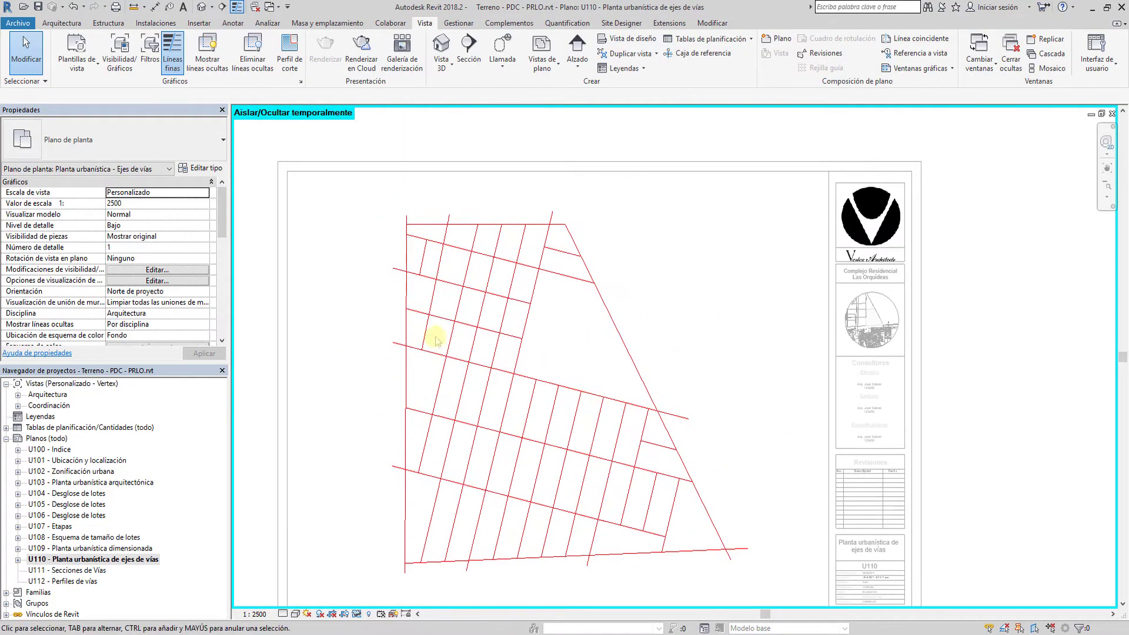
click(18, 559)
double_click(123, 570)
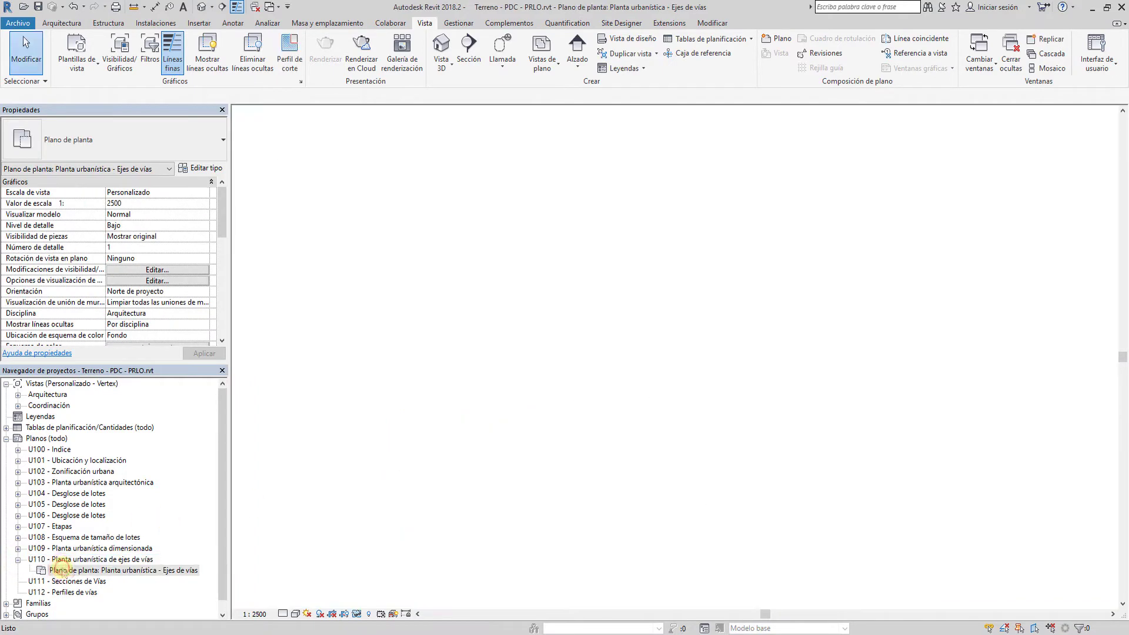
Step: Set up DWG export of the road-axis plan, checking units (metres) and coordinates
click(18, 23)
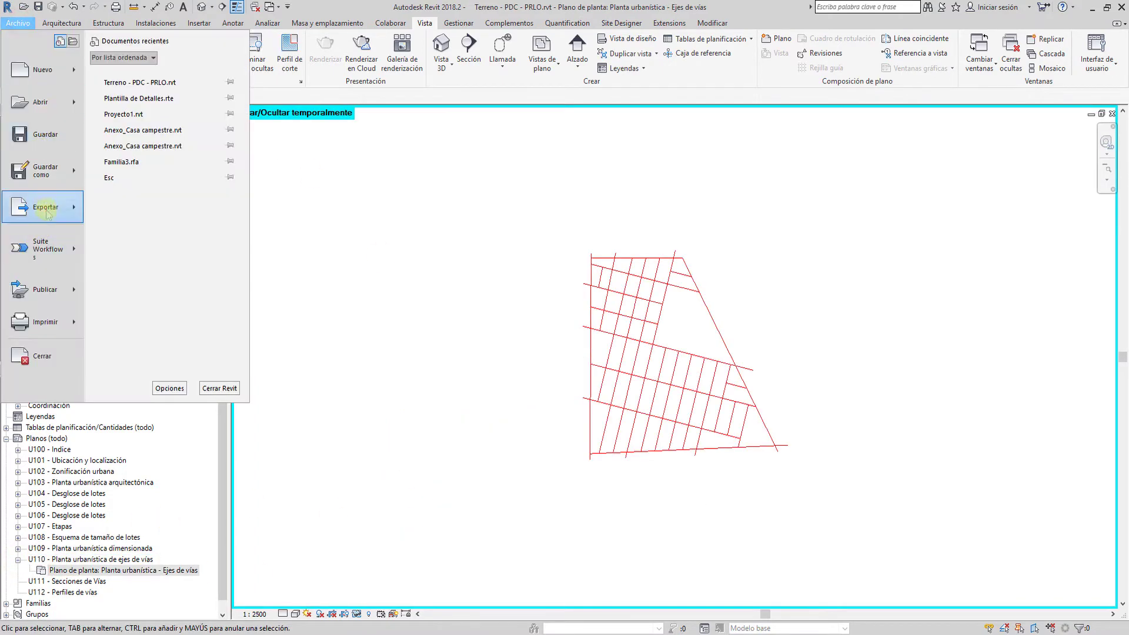
mouse_move(46, 207)
click(268, 79)
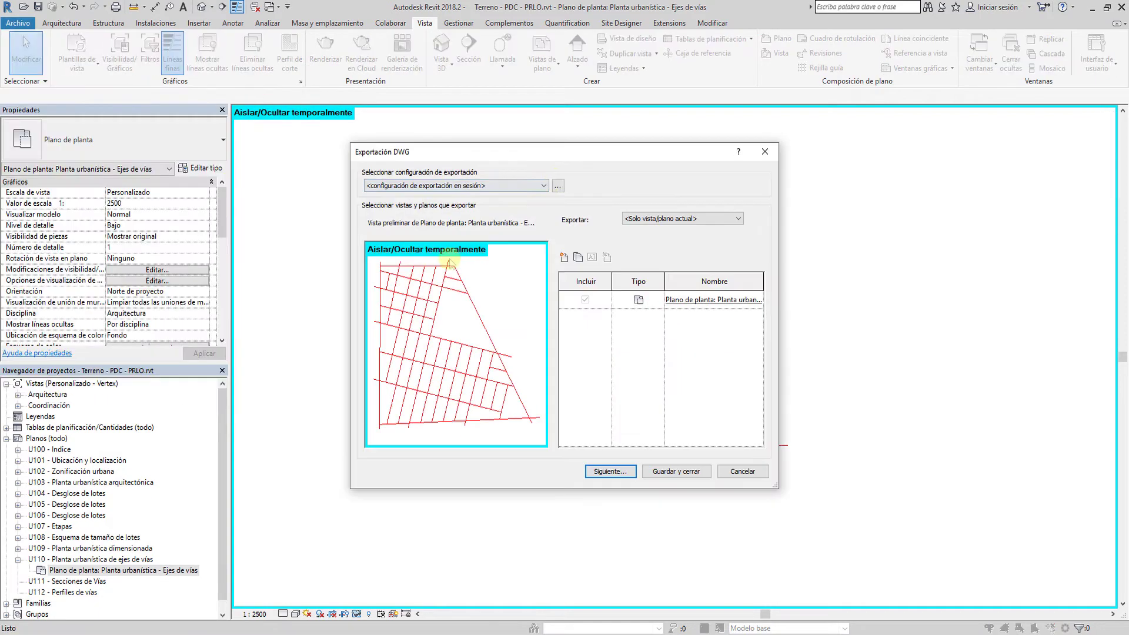
click(558, 185)
click(721, 186)
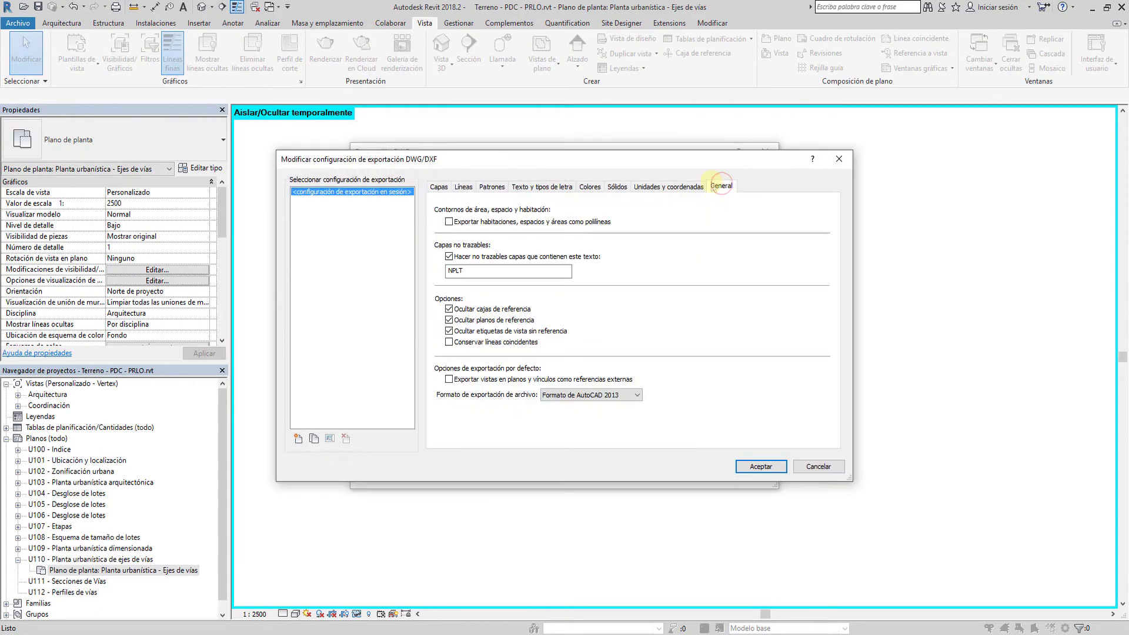
click(672, 186)
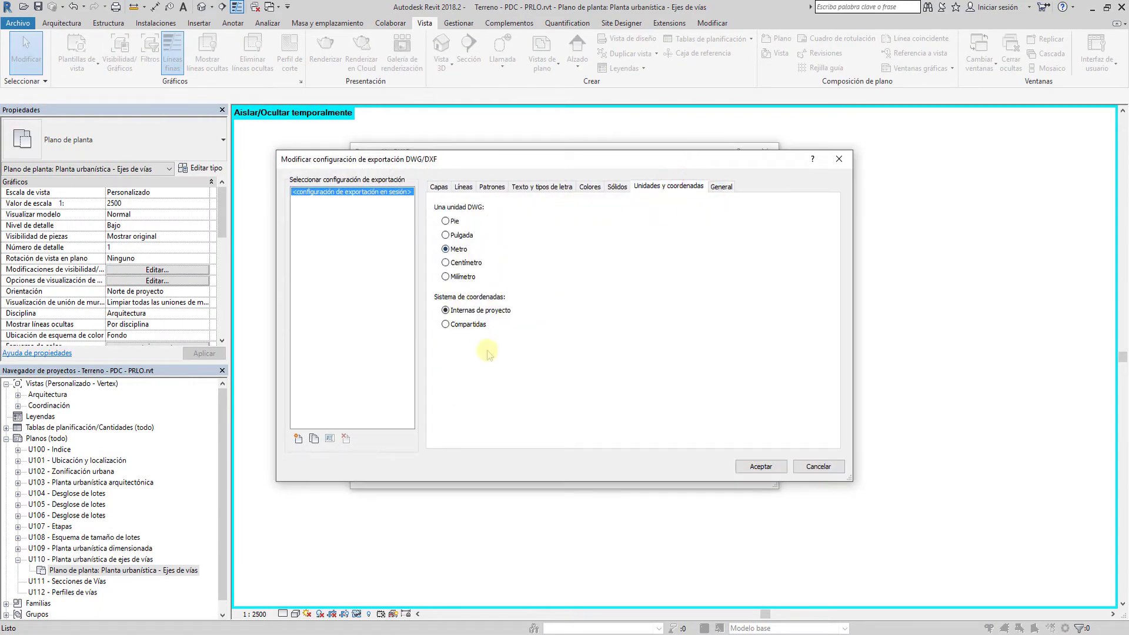
click(761, 462)
Step: Export as Lotificacion - Ejes de vía in 05_DETALLES CAD, keeping isolation, then minimize Revit
click(611, 472)
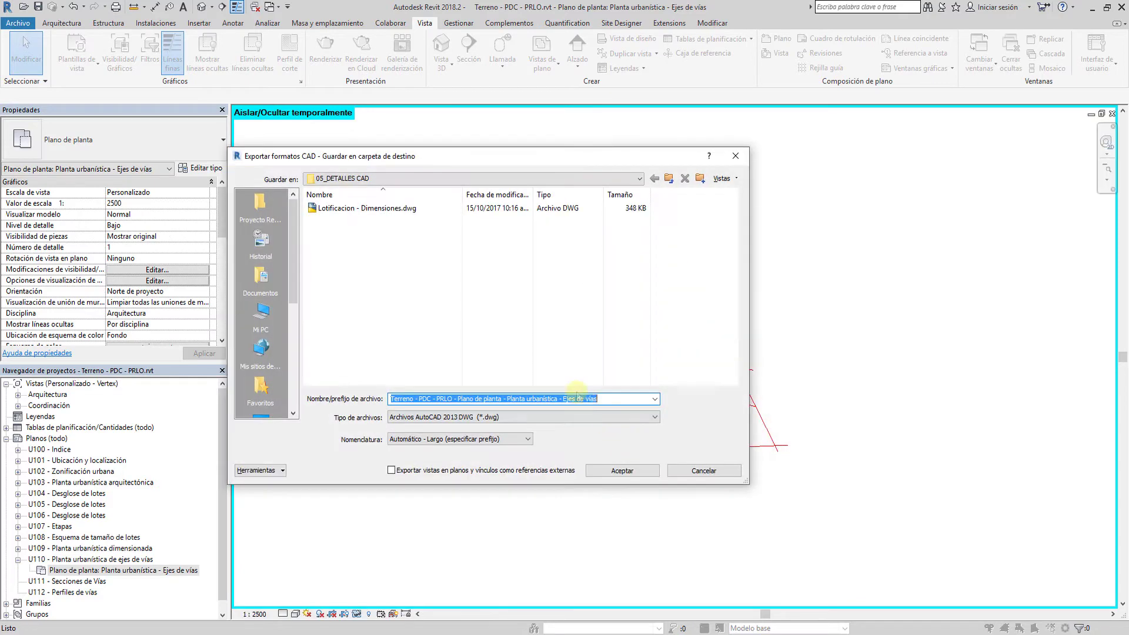
click(393, 219)
click(463, 399)
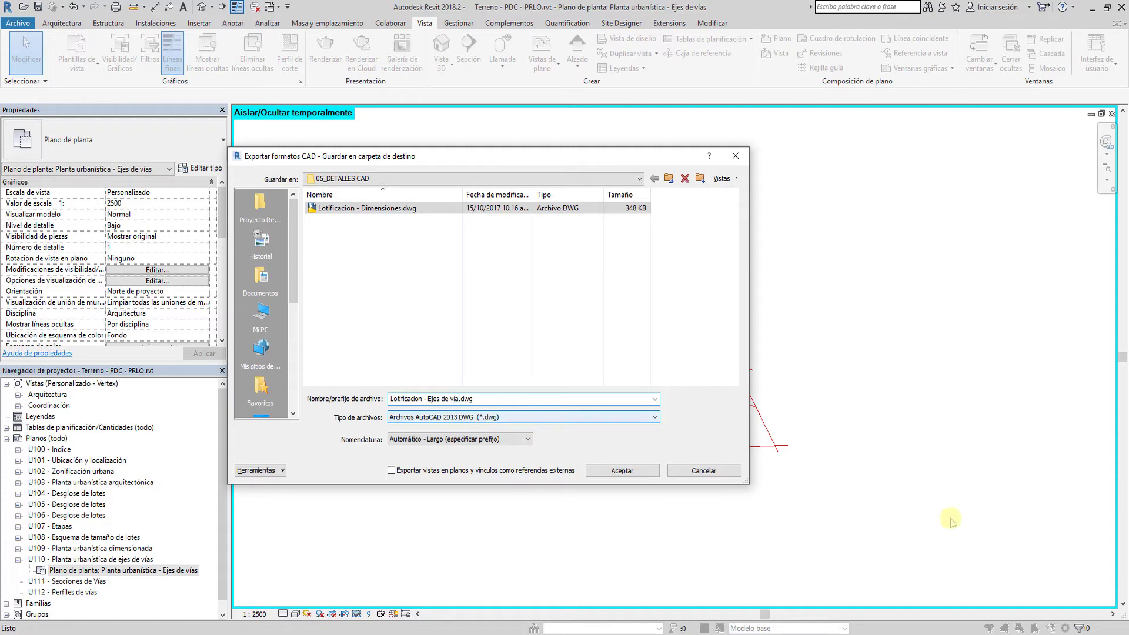
click(620, 471)
click(548, 354)
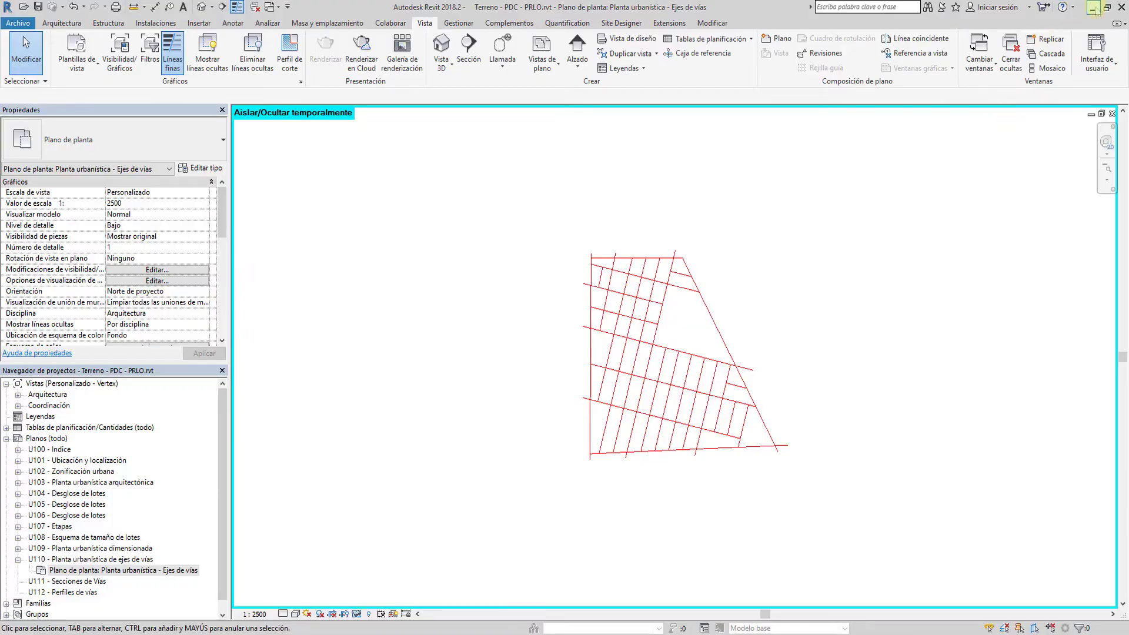
click(1093, 8)
click(29, 327)
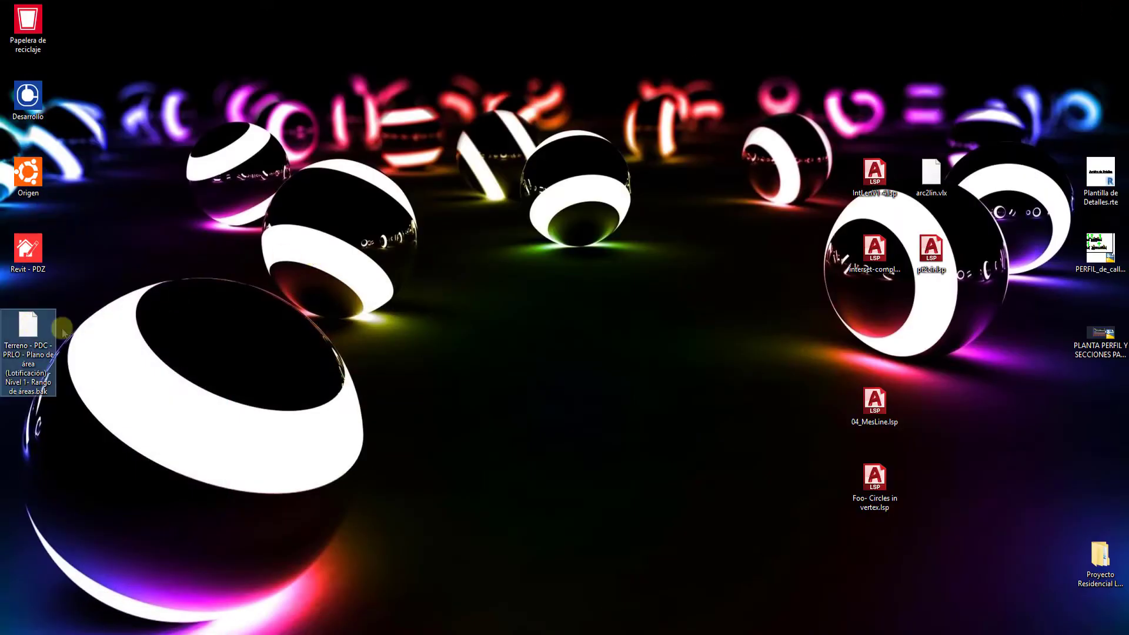
Step: Delete the .bak file, then open Lotificacion - Ejes de vía.dwg from 05_DETALLES CAD
key(Delete)
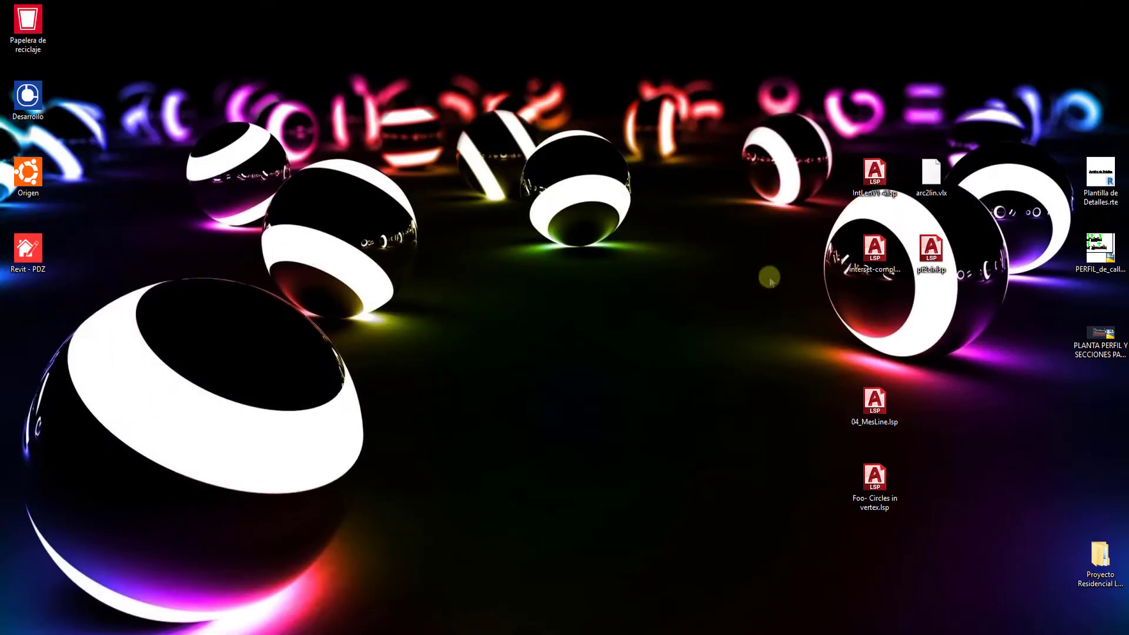
double_click(1100, 556)
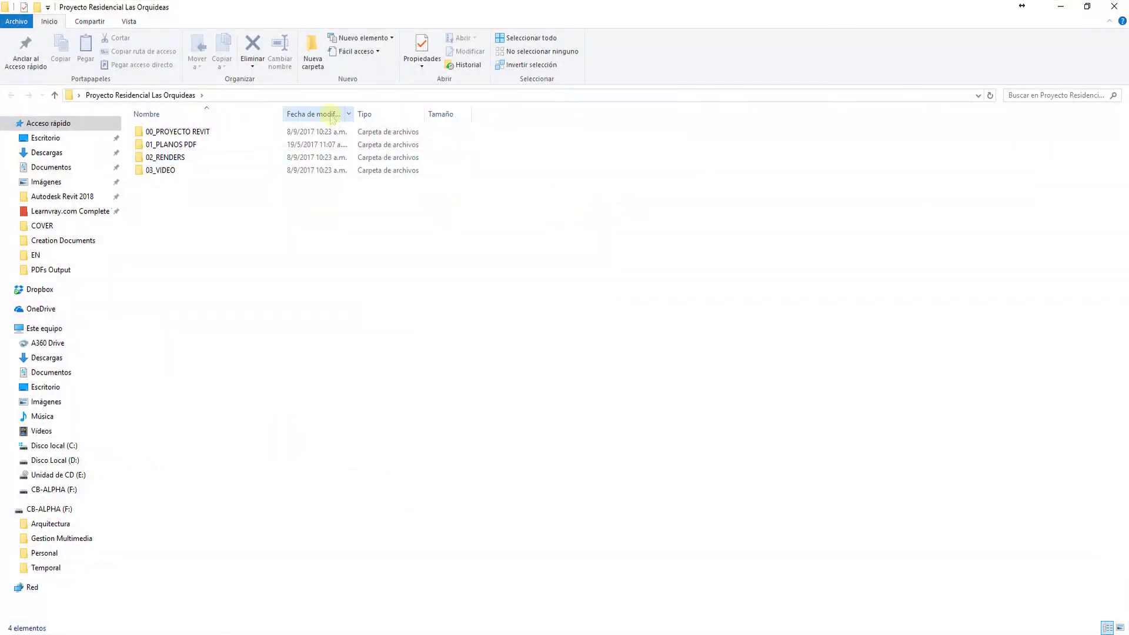
double_click(328, 131)
double_click(269, 132)
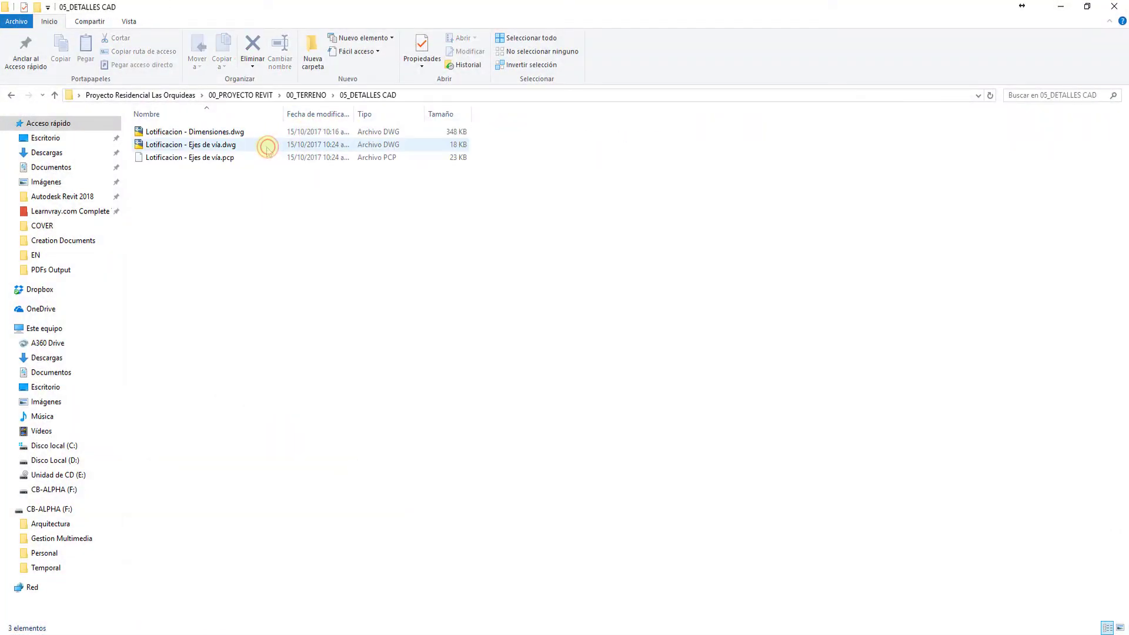
click(258, 144)
double_click(258, 144)
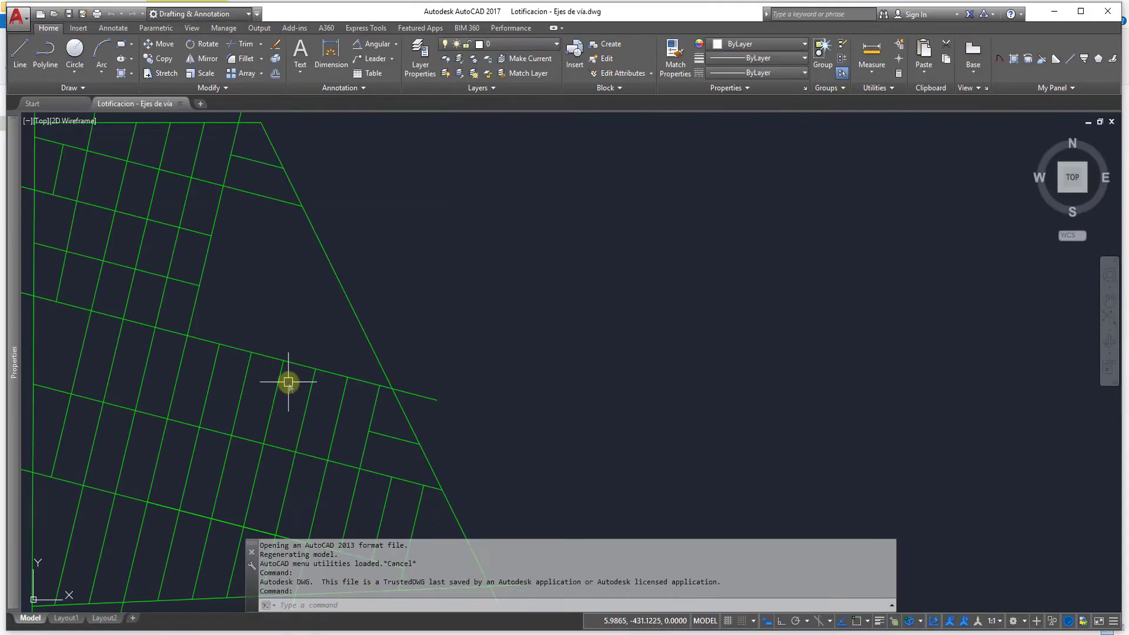
Step: Load IntLenV1-4.lsp into the road-axis drawing by dropping it from the desktop onto AutoCAD
scroll(288, 383, down, 3)
scroll(486, 343, up, 2)
mouse_move(281, 390)
middle_down()
mouse_move(487, 343)
mouse_move(501, 188)
mouse_move(514, 292)
middle_up()
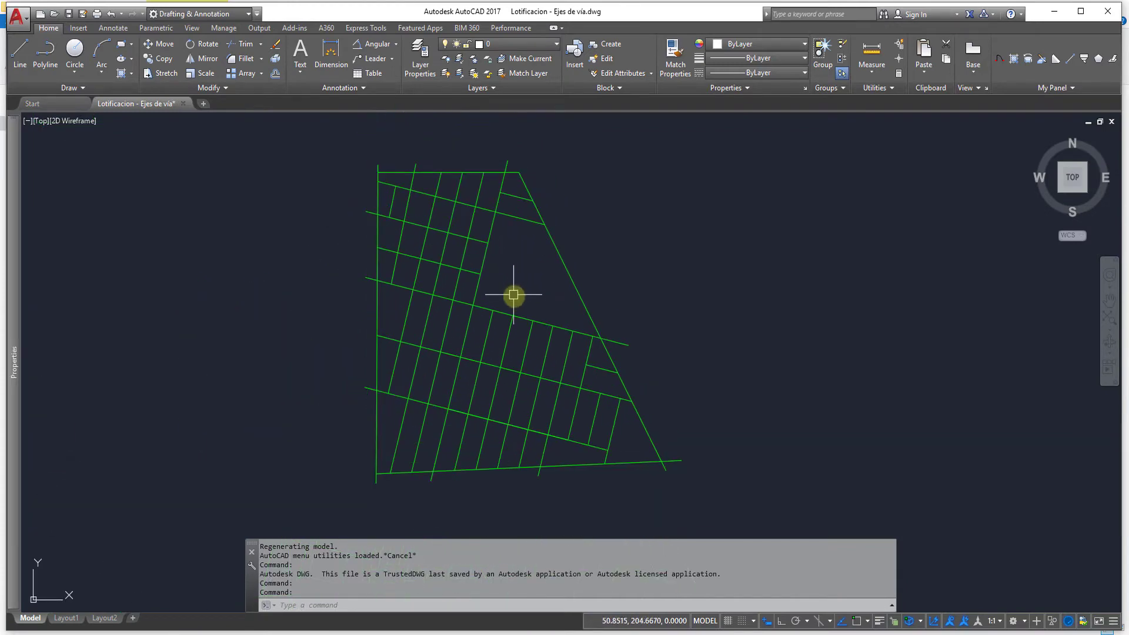
scroll(746, 359, down, 2)
click(1054, 11)
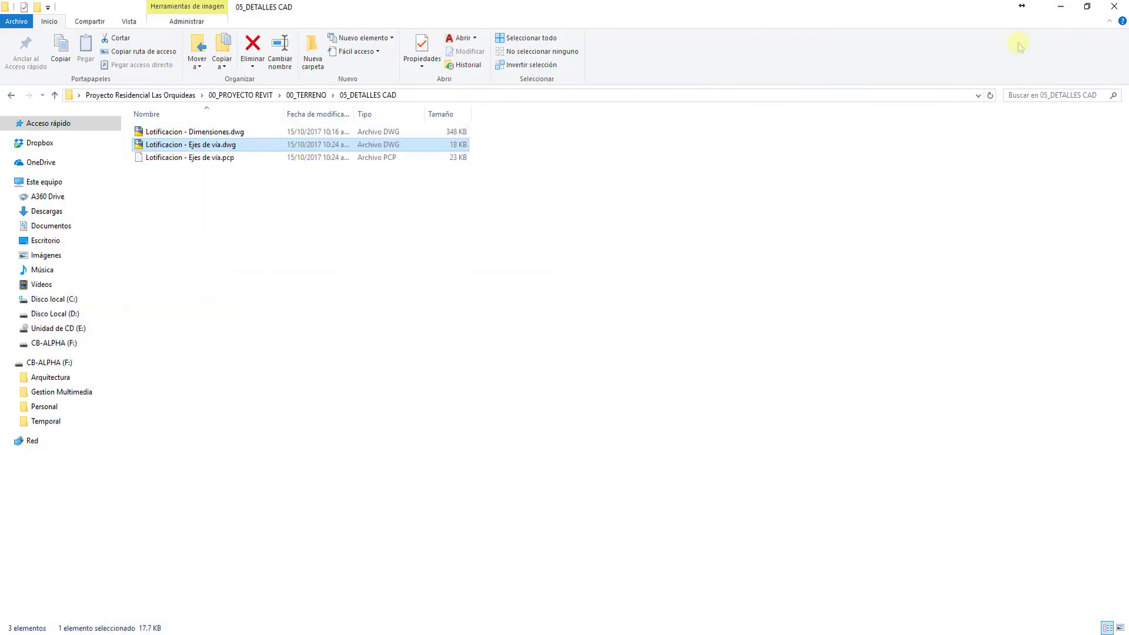
click(1052, 9)
mouse_move(875, 177)
mouse_down()
mouse_move(408, 536)
mouse_move(511, 445)
mouse_up()
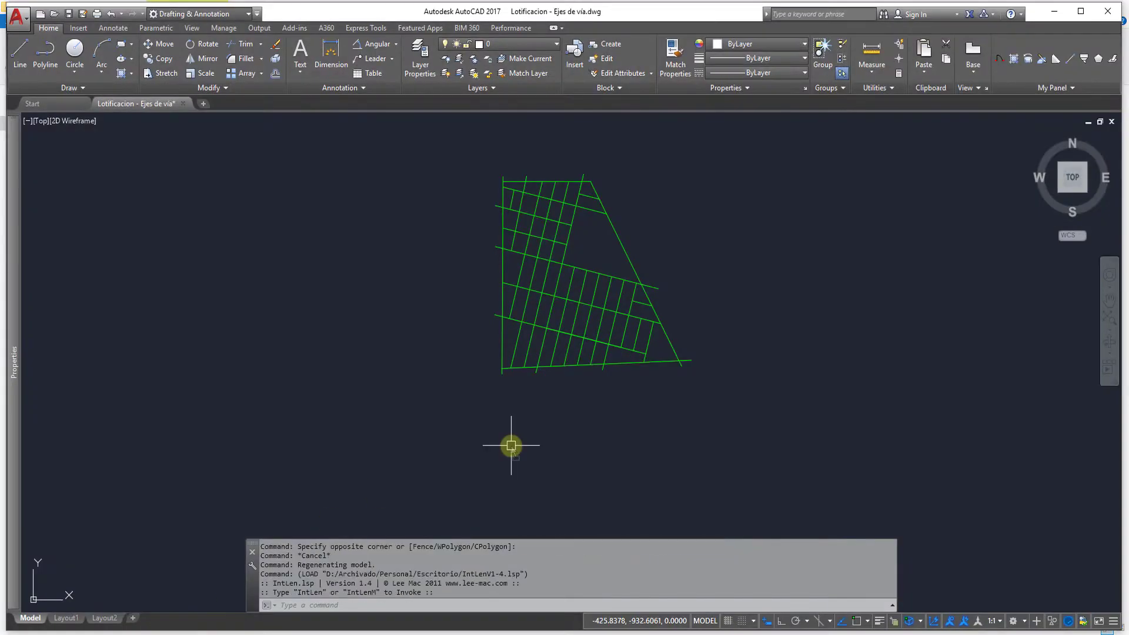
Step: Try IntLenM on all 30 road-axis lines, then undo the failed attempt from the Undo list
text(nt)
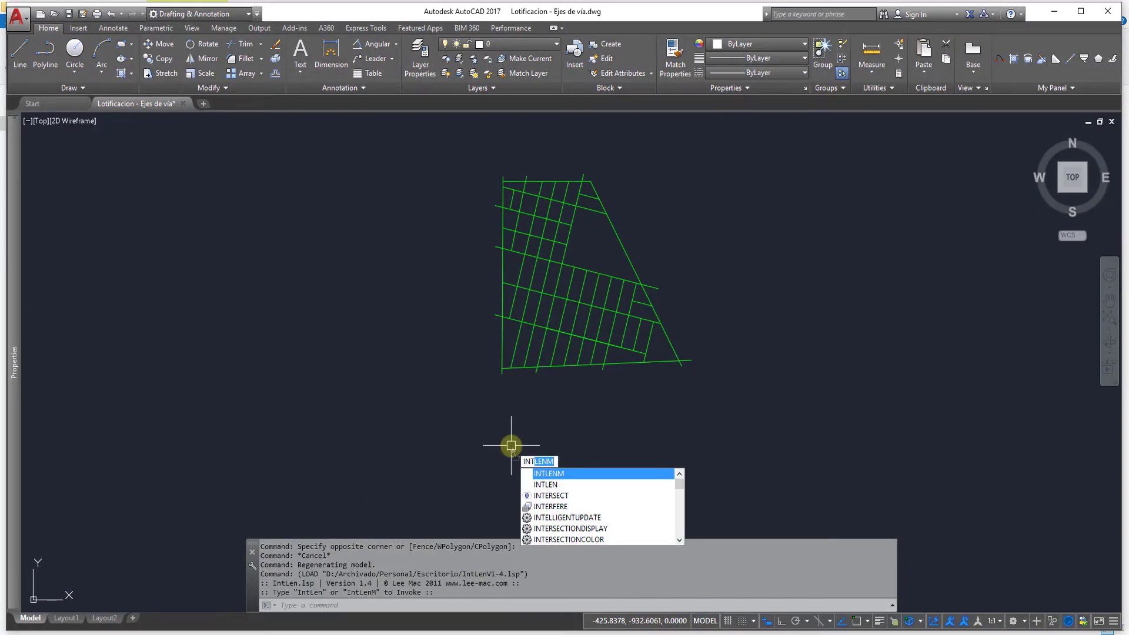
key(Return)
click(807, 419)
click(427, 157)
key(Return)
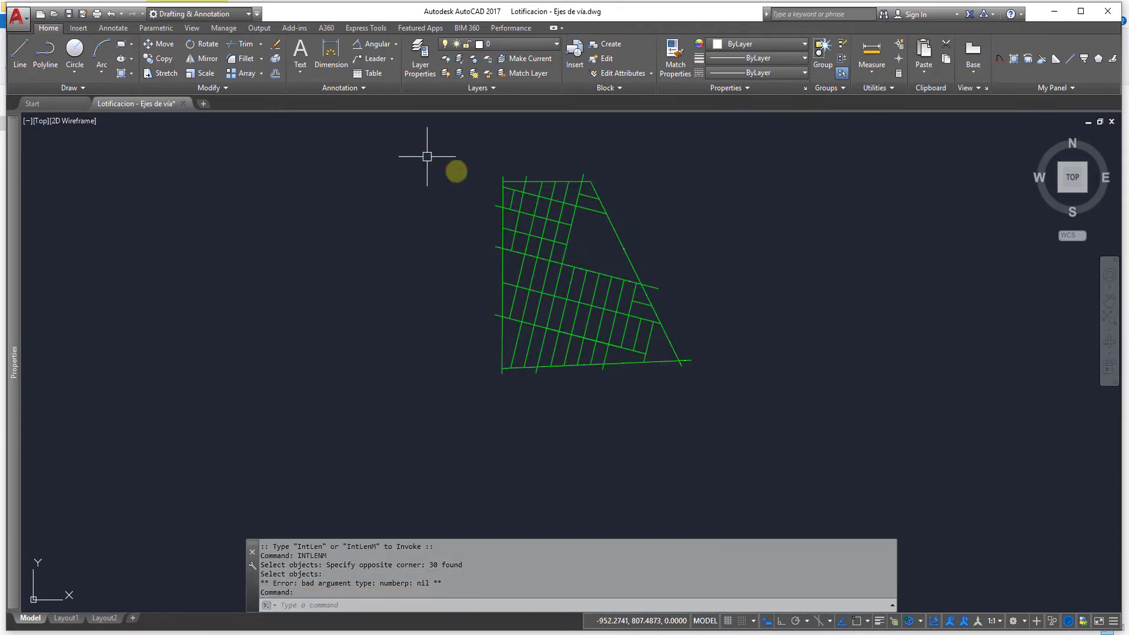
scroll(571, 303, up, 2)
scroll(525, 462, up, 5)
scroll(434, 501, up, 4)
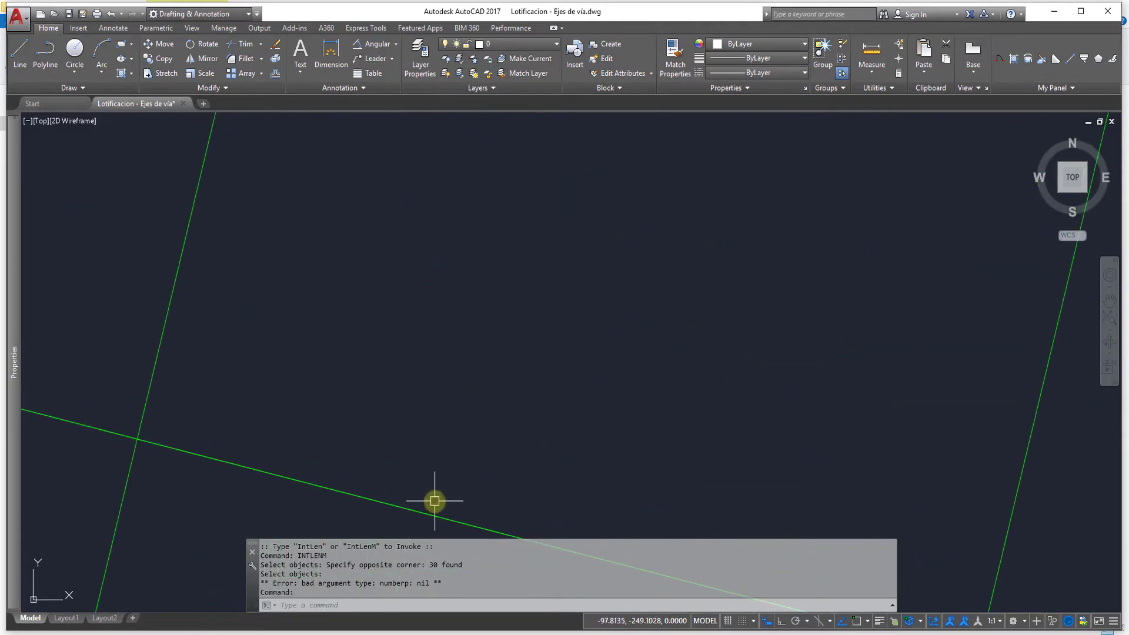
scroll(434, 501, down, 2)
click(120, 14)
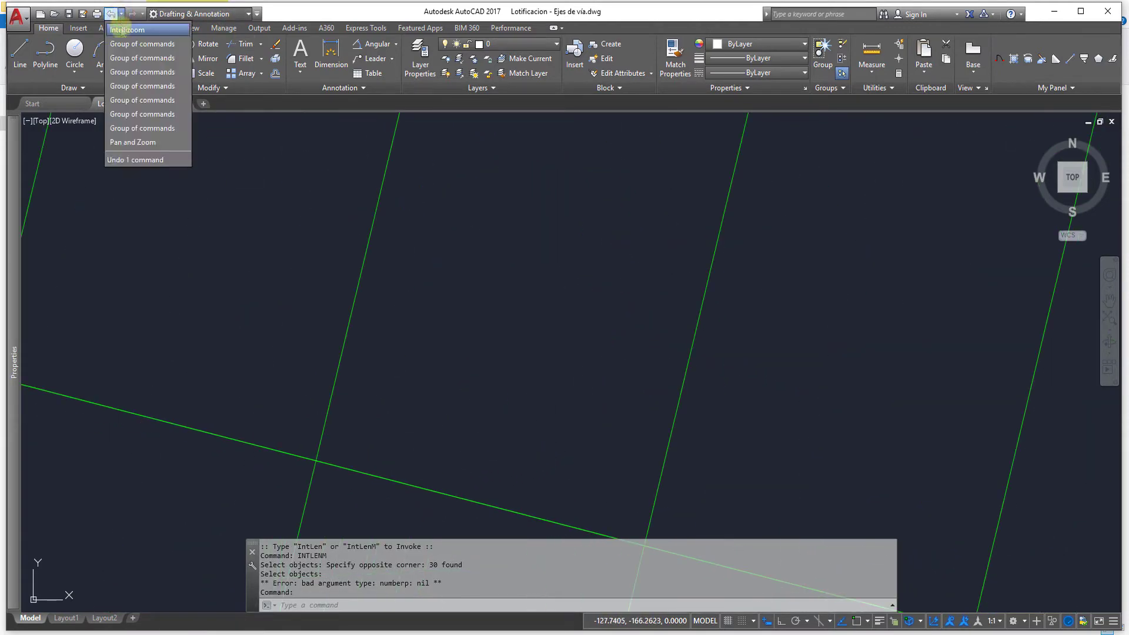
click(126, 142)
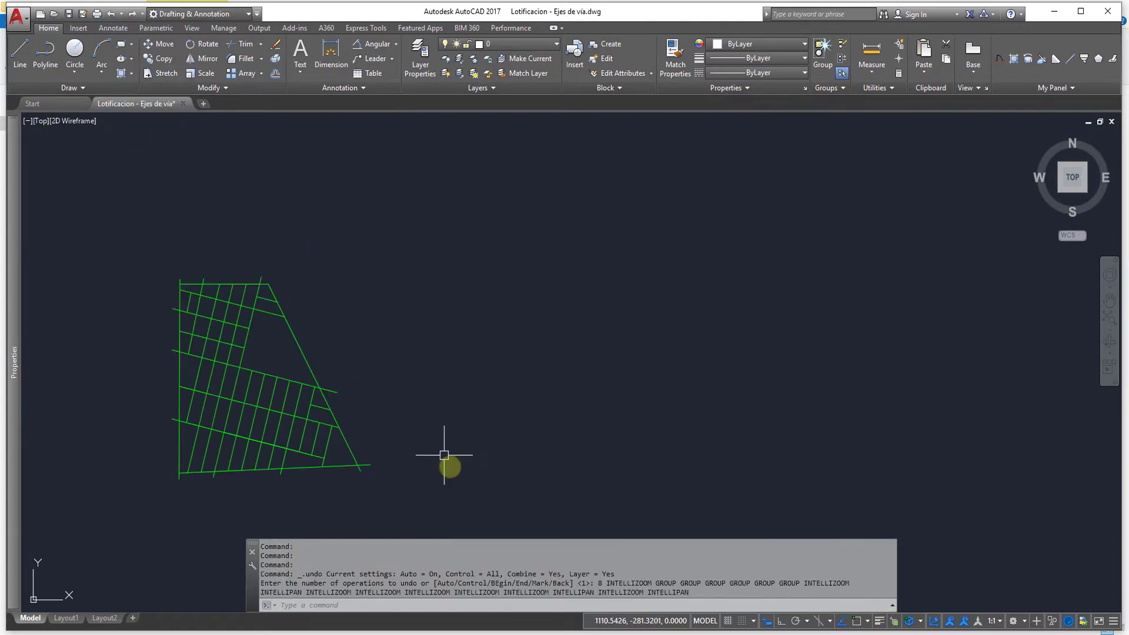
Step: Convert the 30 road-axis lines to polylines with PEDIT Multiple
text(pe)
key(Return)
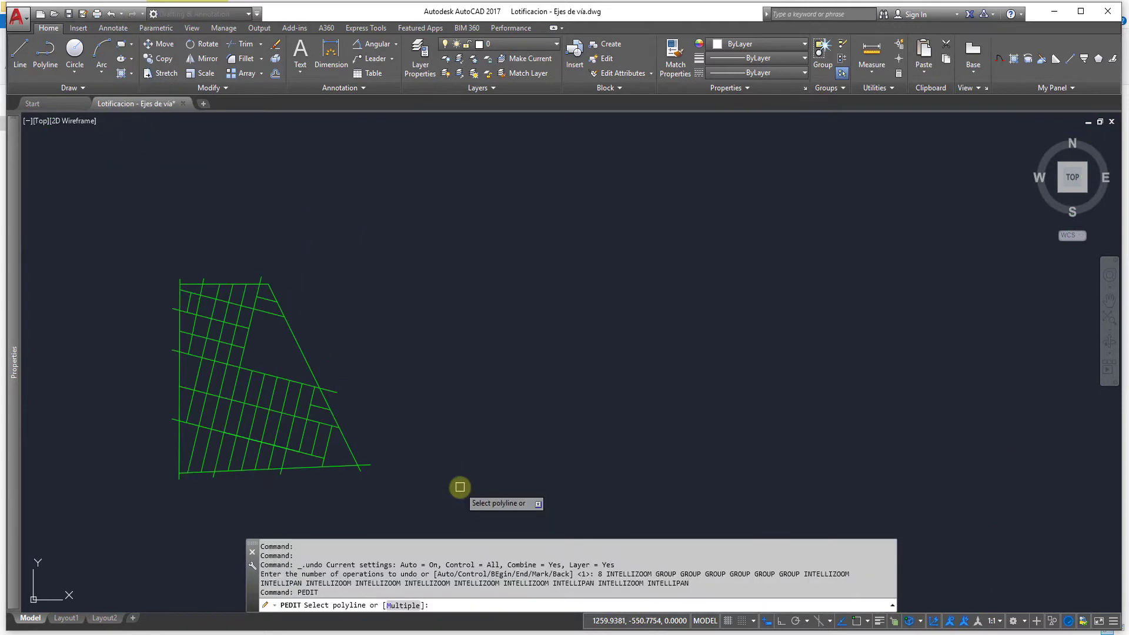
text(m)
key(Return)
click(154, 297)
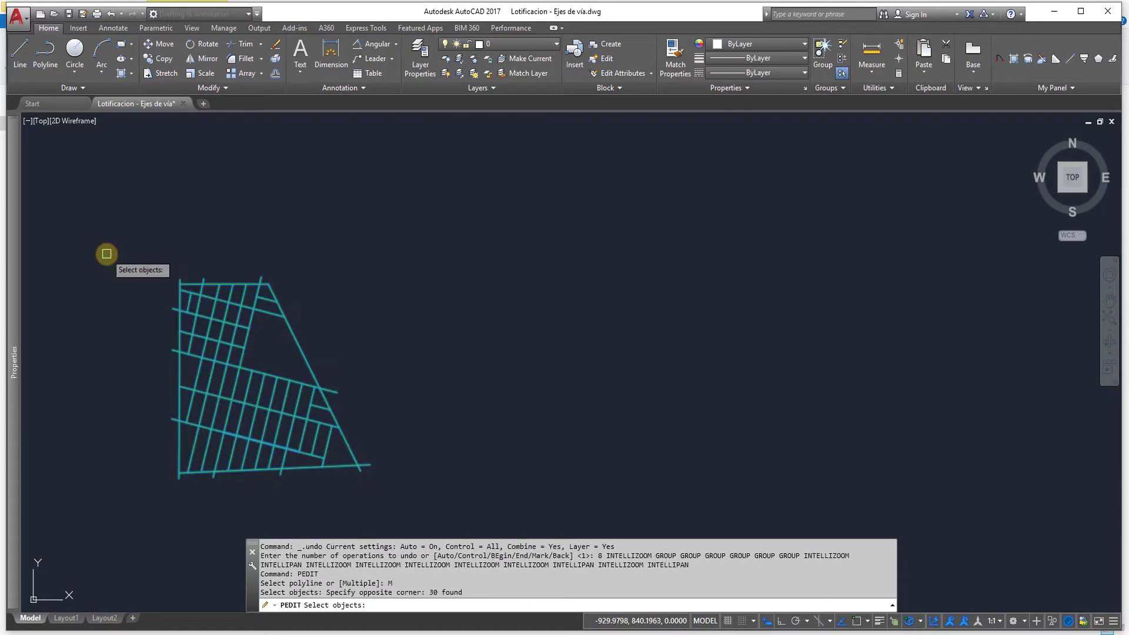
key(Return)
key(Return)
key(Return)
middle_drag(209, 347, 612, 319)
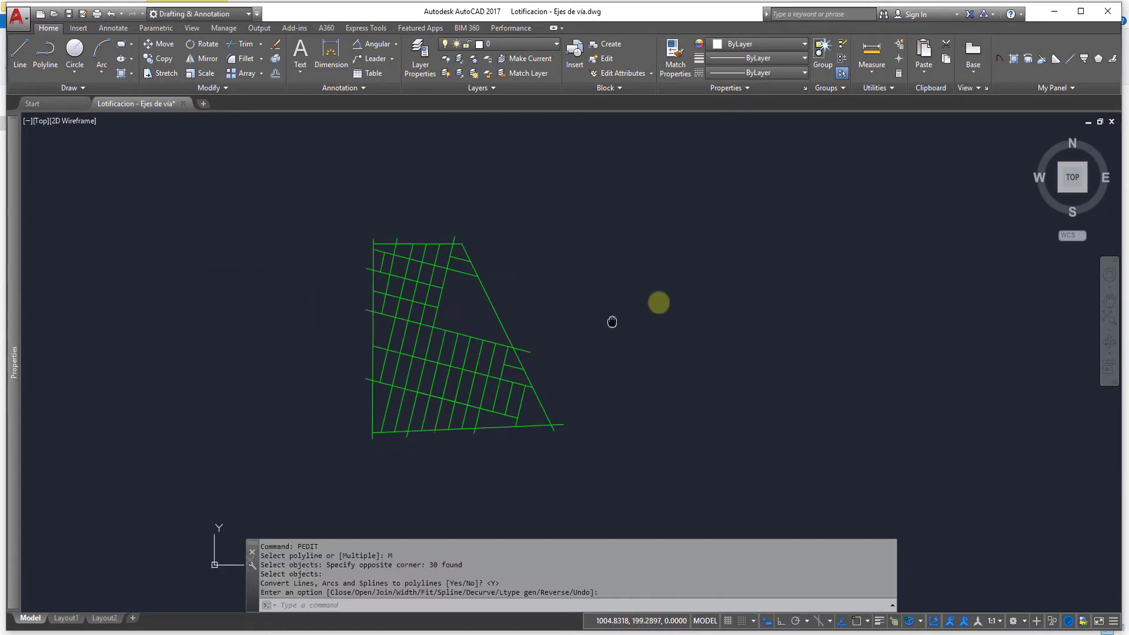
scroll(581, 405, up, 4)
key(Return)
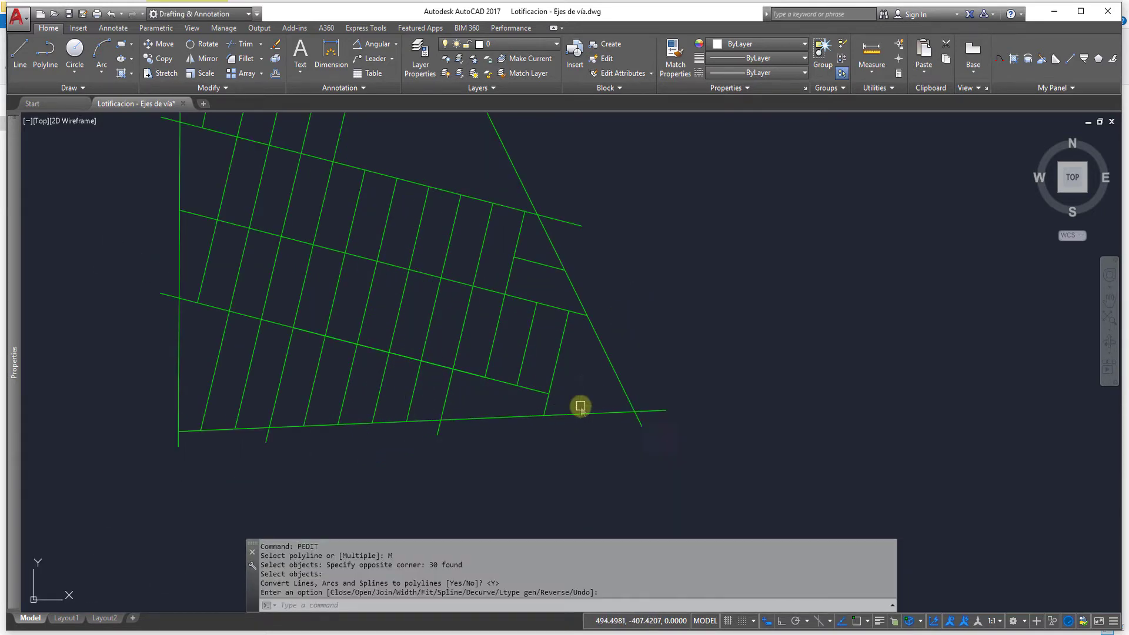
scroll(583, 418, up, 5)
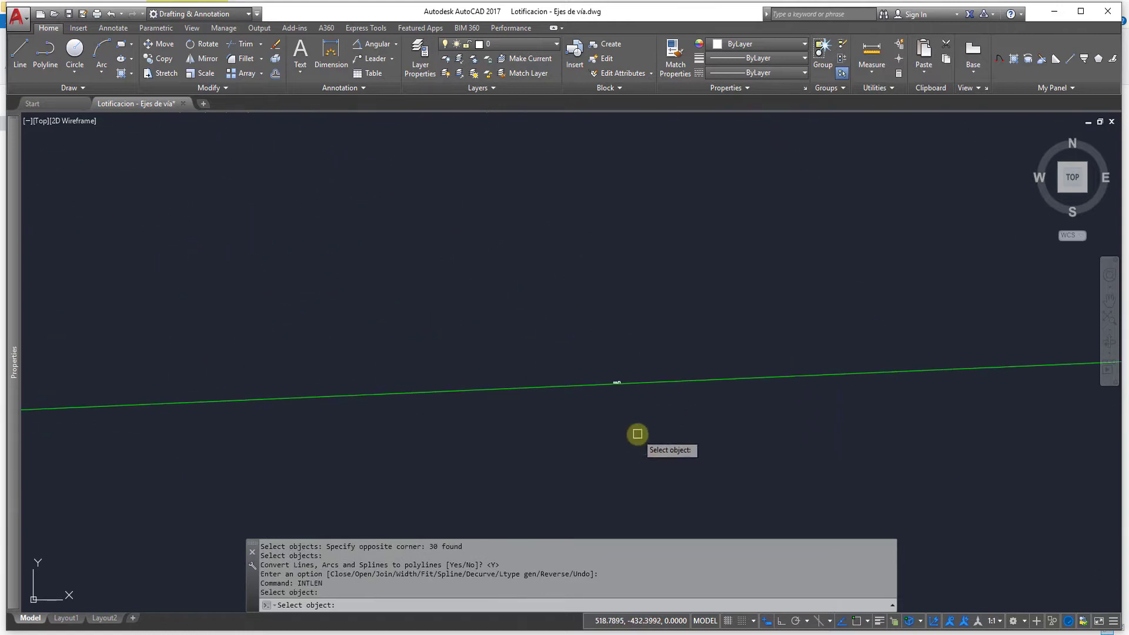
Step: Undo the last operations and set the label text size to 1.5
key(Escape)
key(Escape)
key(ctrl+z)
key(ctrl+z)
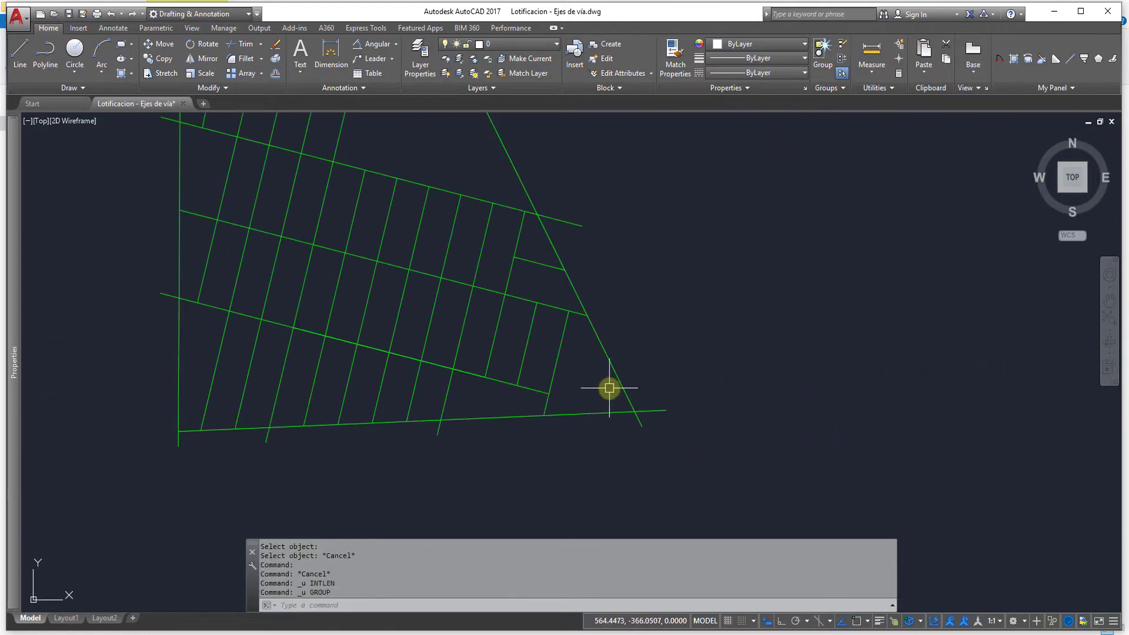
text(TEXTsize)
key(Return)
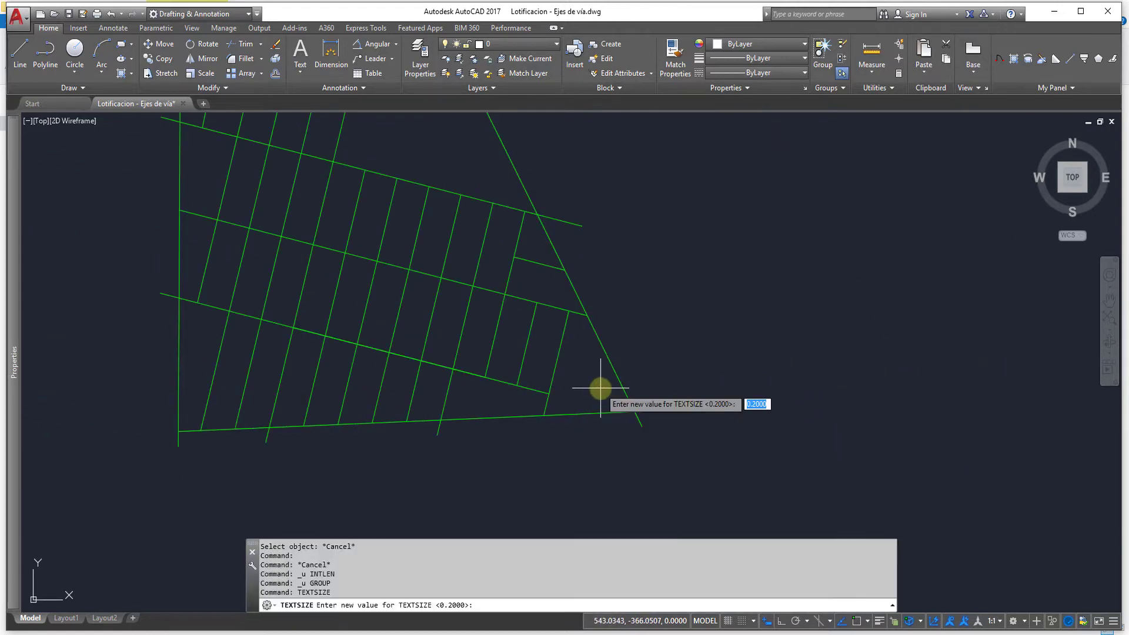
key(Return)
Step: Label the bottom grid line's segment lengths with IntLen and pan along it
text(IN)
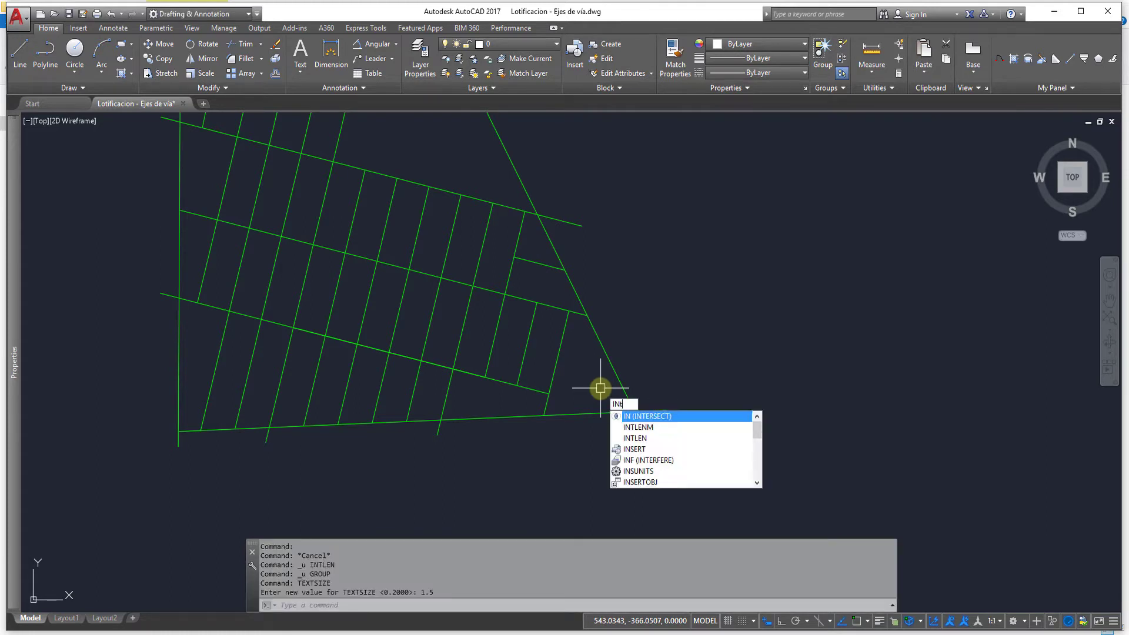
text(T)
key(Down)
key(Return)
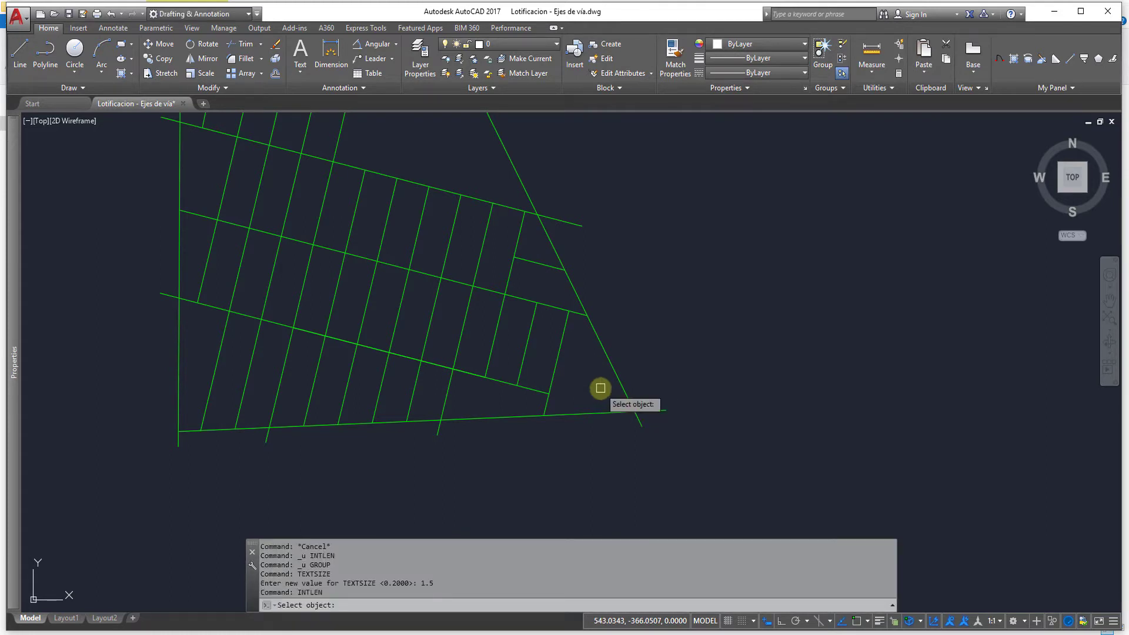
click(598, 410)
scroll(588, 406, up, 4)
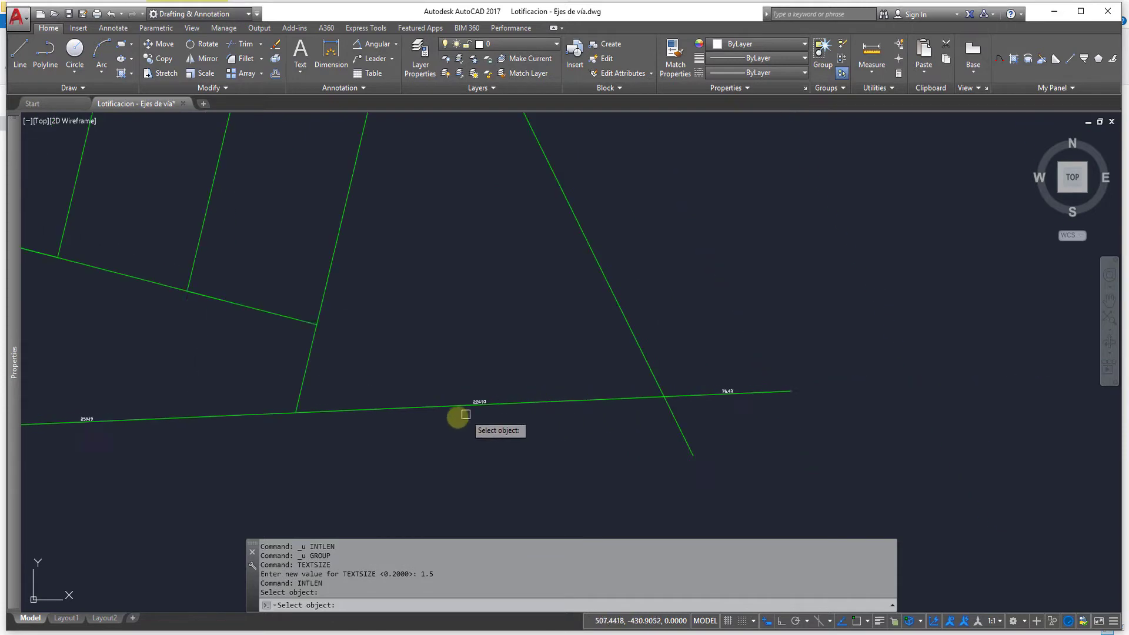
mouse_move(461, 421)
middle_down()
mouse_move(653, 417)
mouse_move(617, 453)
middle_up()
scroll(530, 456, down, 2)
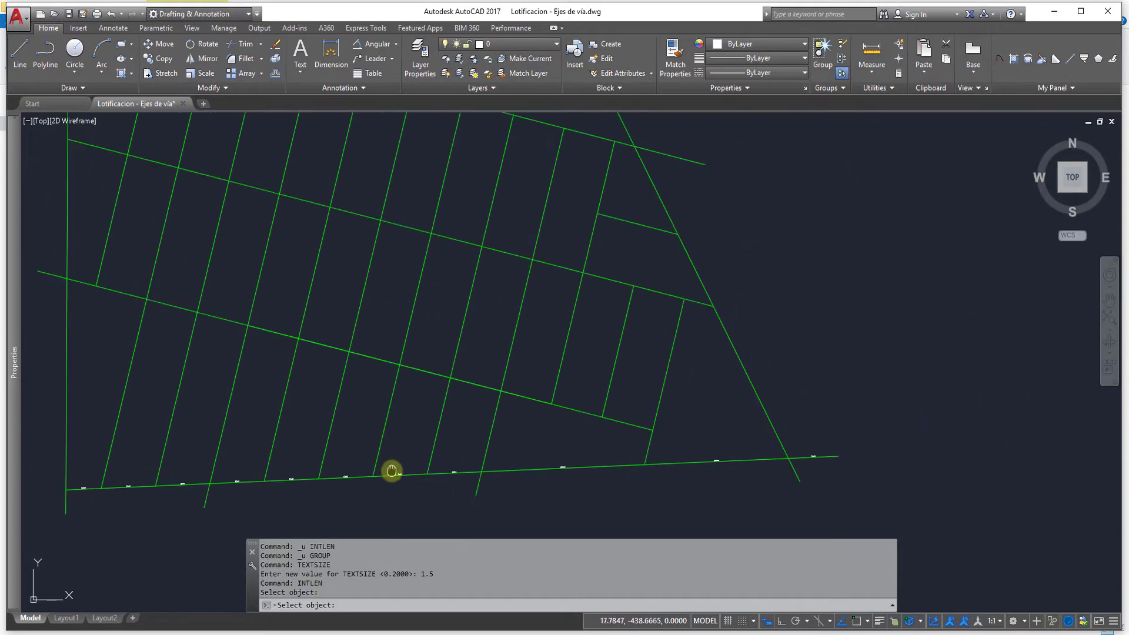
middle_drag(393, 468, 467, 469)
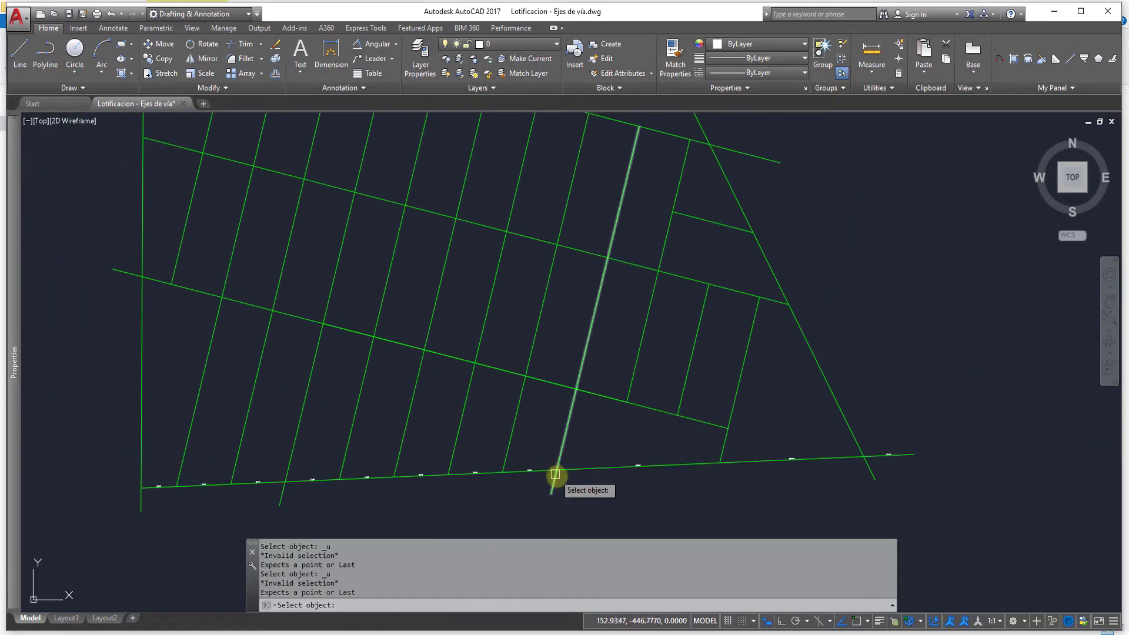
Step: Cancel IntLen and undo the test labels through the undo history
key(ctrl+z)
key(Escape)
key(Escape)
click(125, 13)
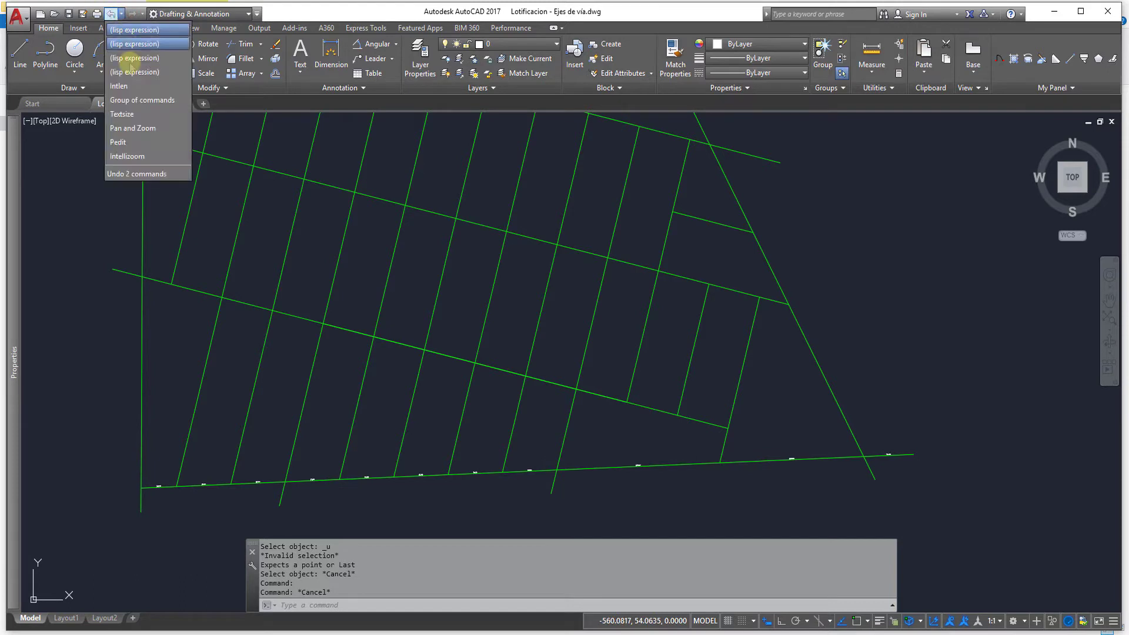
click(134, 83)
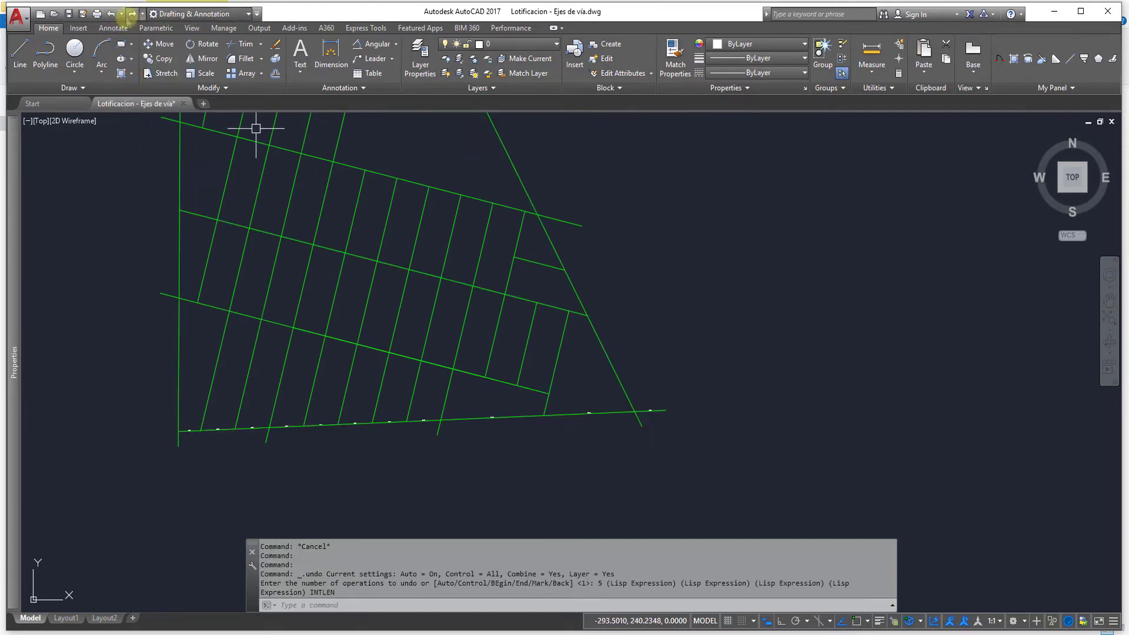
click(121, 13)
click(134, 32)
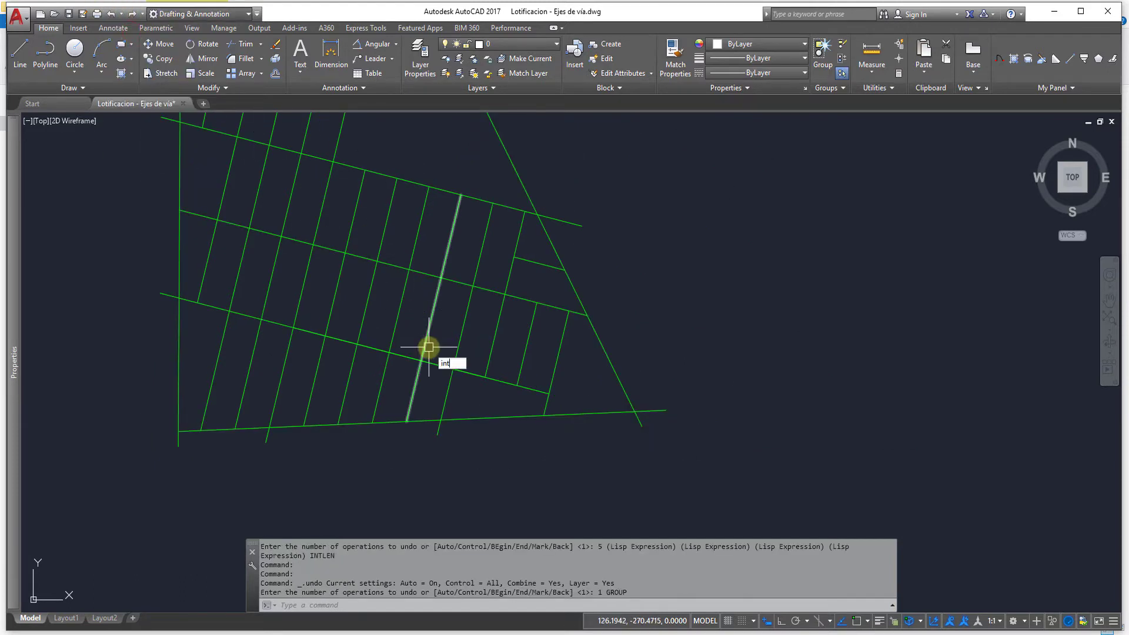
Step: Label all 30 lot-grid polylines with IntLenM using a window selection
key(Return)
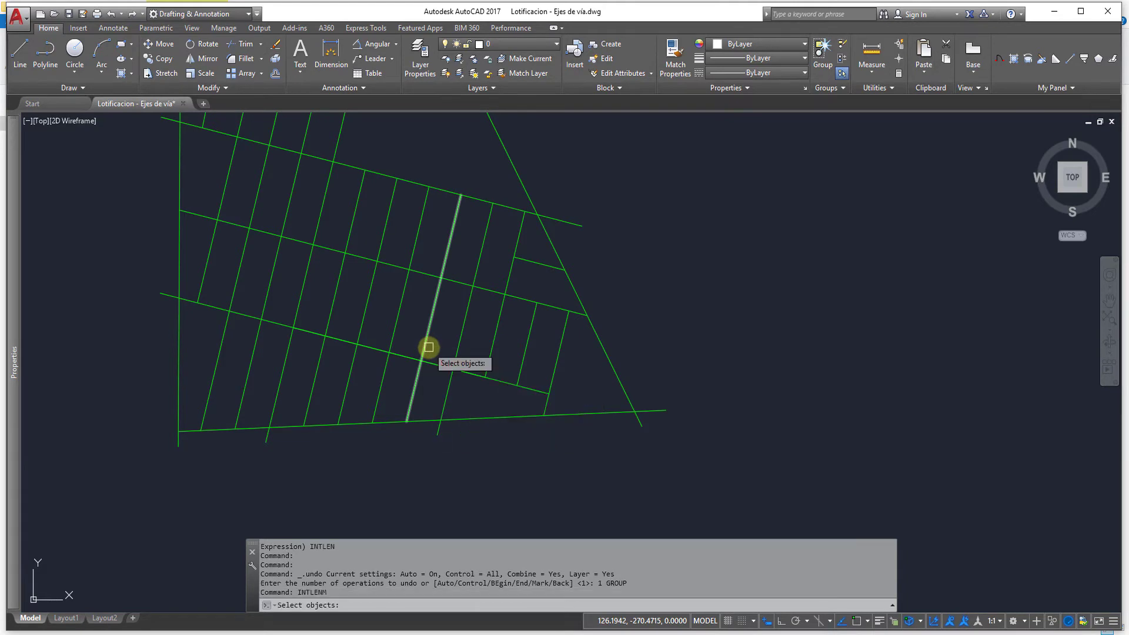
scroll(428, 347, down, 4)
click(547, 420)
click(252, 176)
key(Return)
Step: Pan and zoom around the lot grid to inspect the new length labels
scroll(476, 343, up, 4)
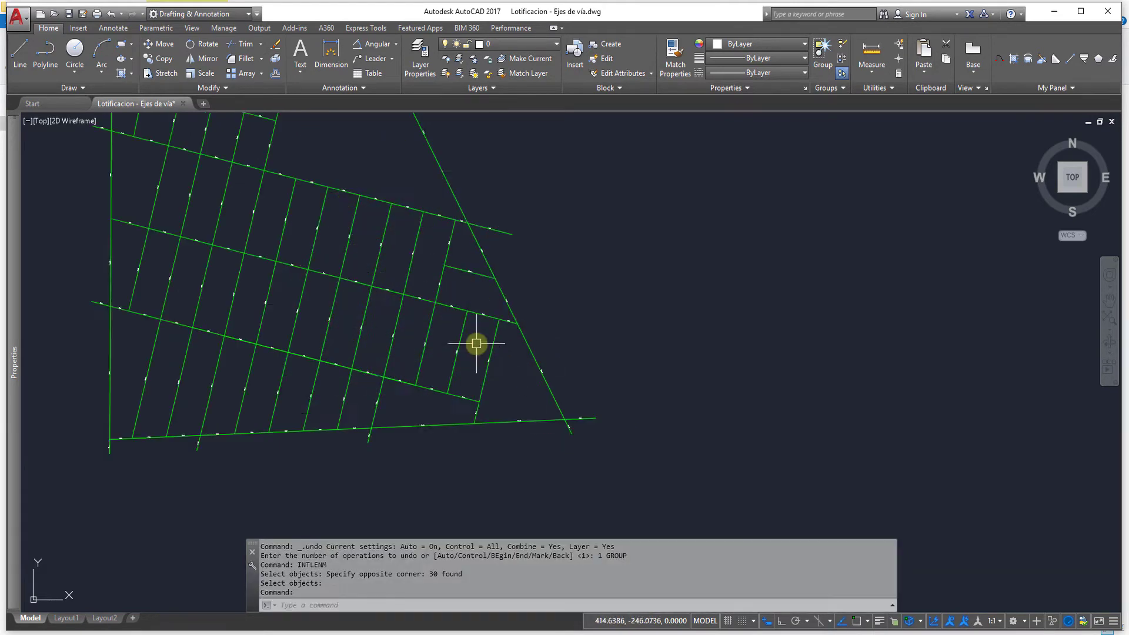
scroll(494, 332, up, 5)
middle_drag(512, 323, 541, 484)
scroll(423, 360, down, 2)
middle_drag(423, 360, 730, 458)
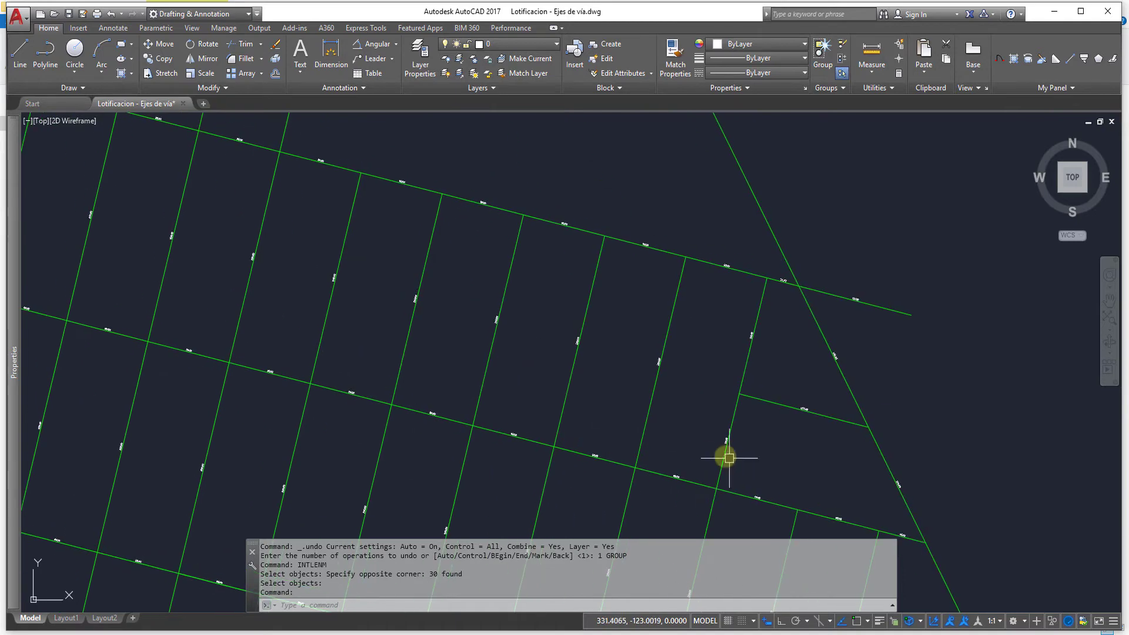
scroll(580, 436, down, 1)
scroll(443, 360, down, 1)
scroll(522, 441, down, 1)
scroll(584, 438, down, 2)
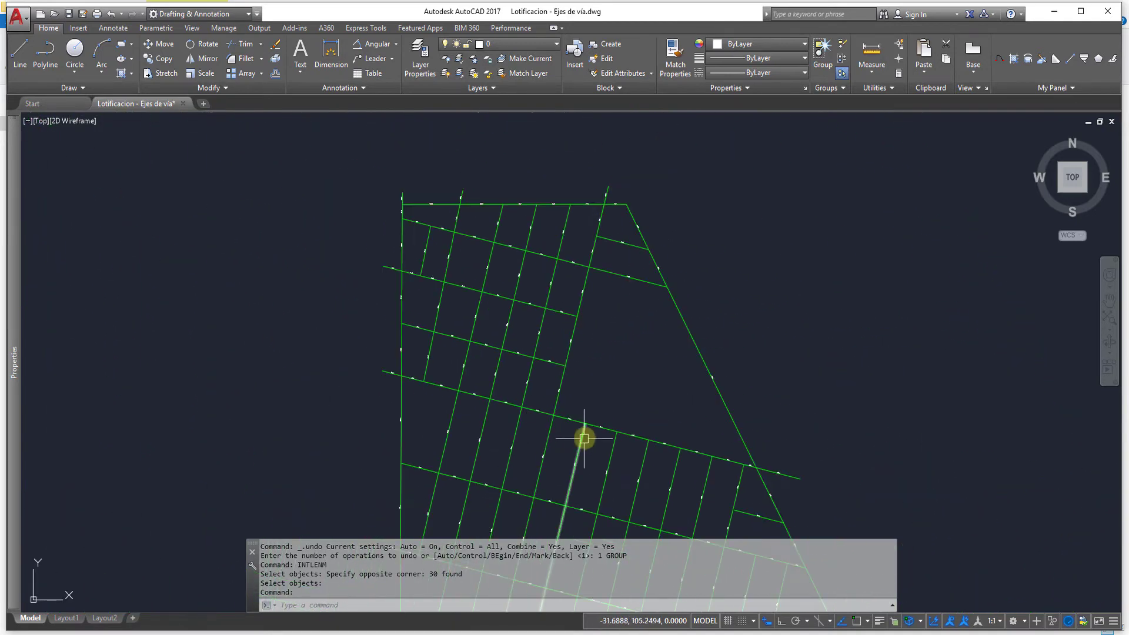
middle_drag(585, 414, 596, 430)
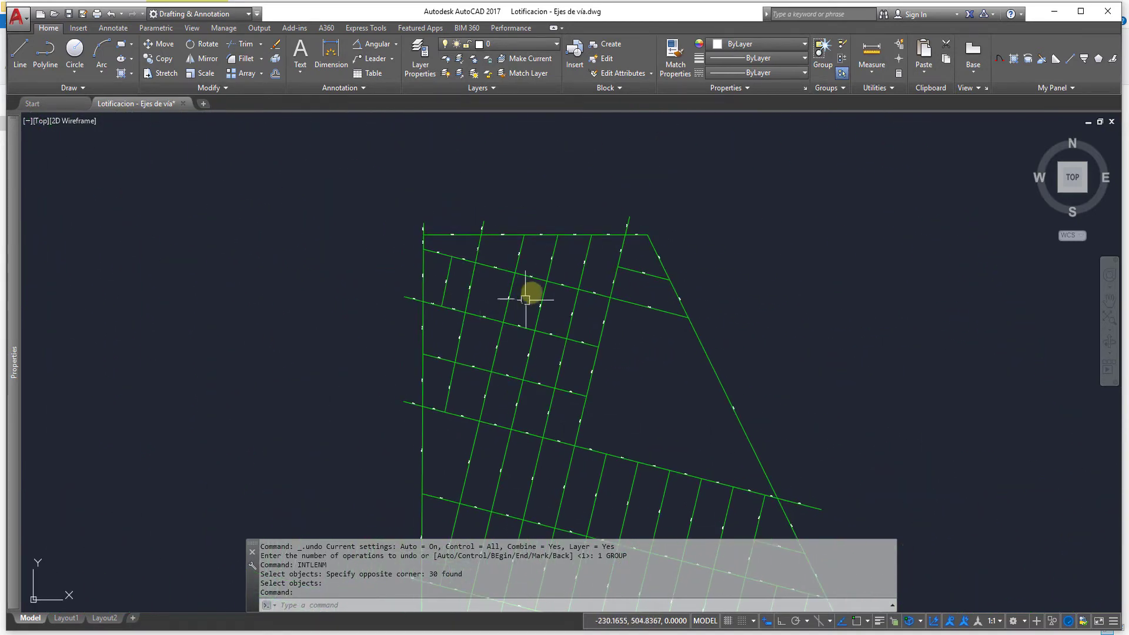
scroll(480, 240, up, 3)
scroll(426, 261, down, 3)
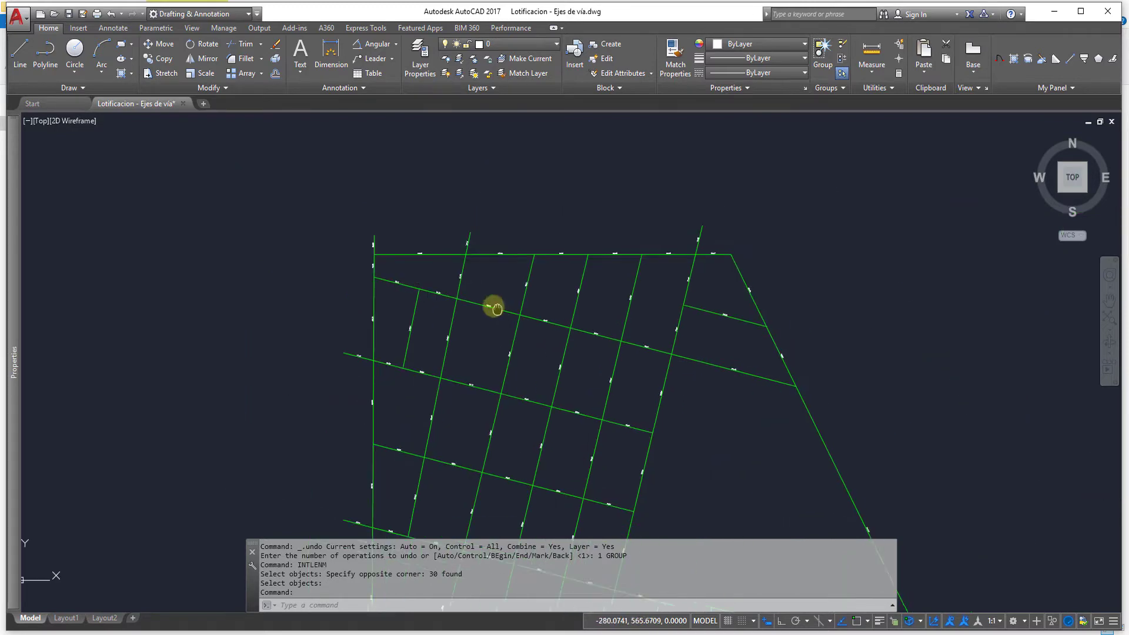
scroll(494, 305, up, 1)
scroll(316, 164, down, 1)
Step: Draw a four-segment polyline to the right of the lot grid
click(29, 65)
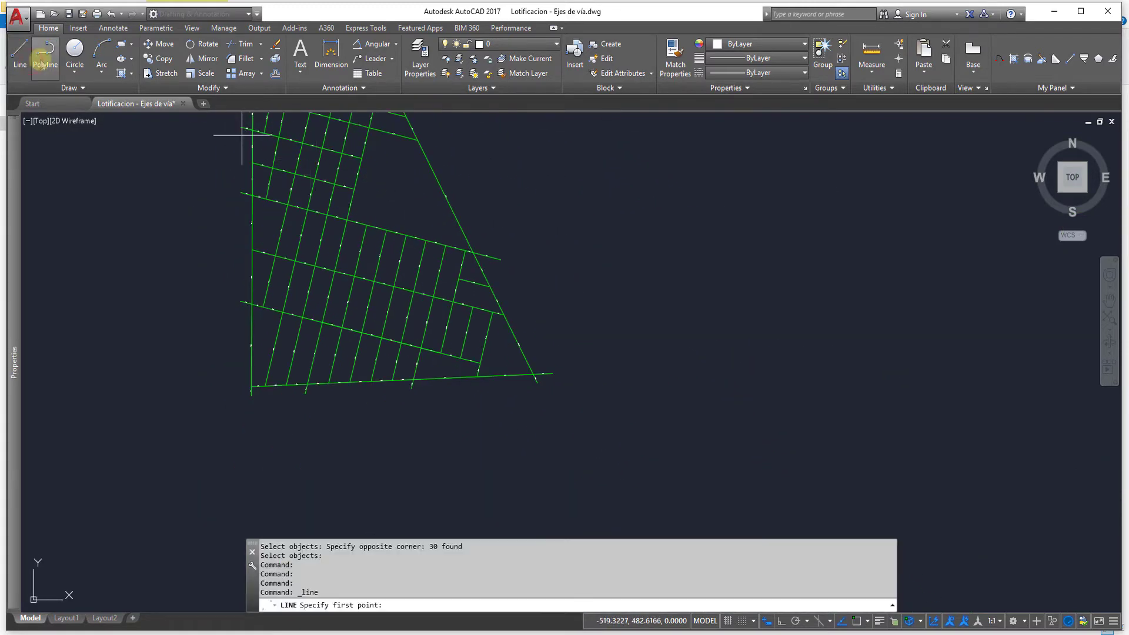
click(602, 445)
click(615, 346)
click(683, 304)
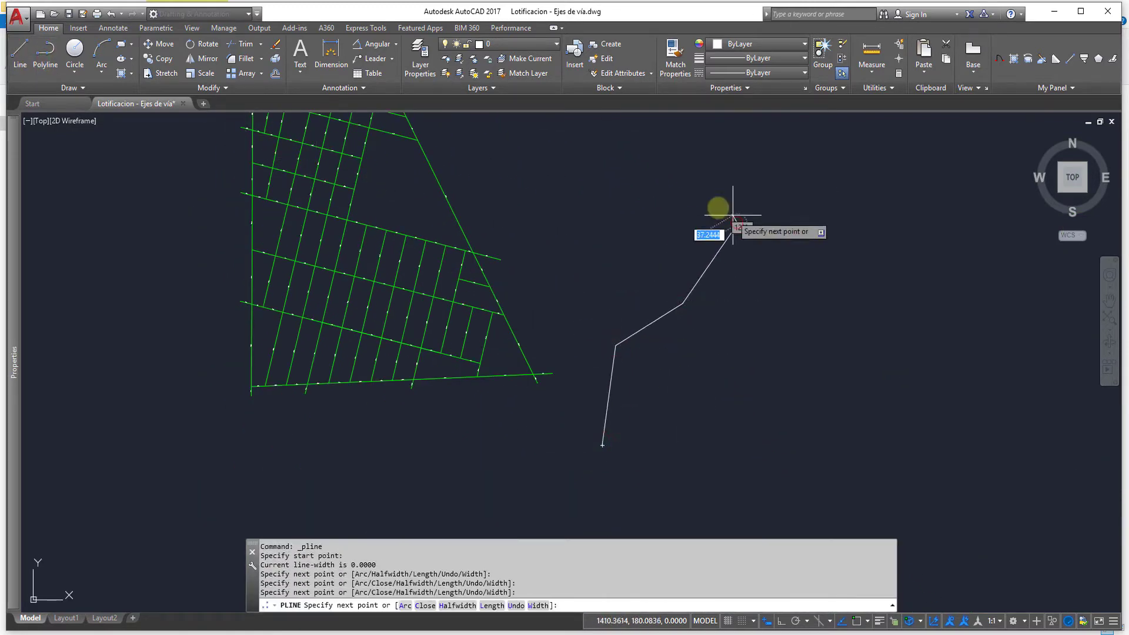
click(737, 224)
click(670, 189)
key(Escape)
Step: Label the new polyline with IntLenM and select its 135.08 length label
text(nt)
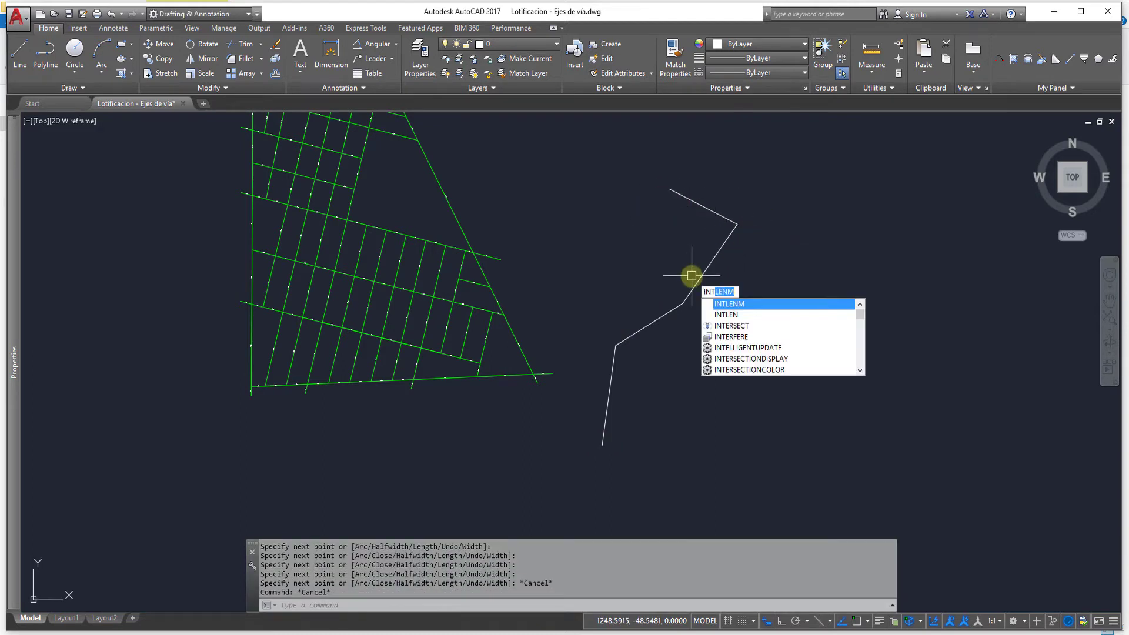
key(Return)
click(701, 276)
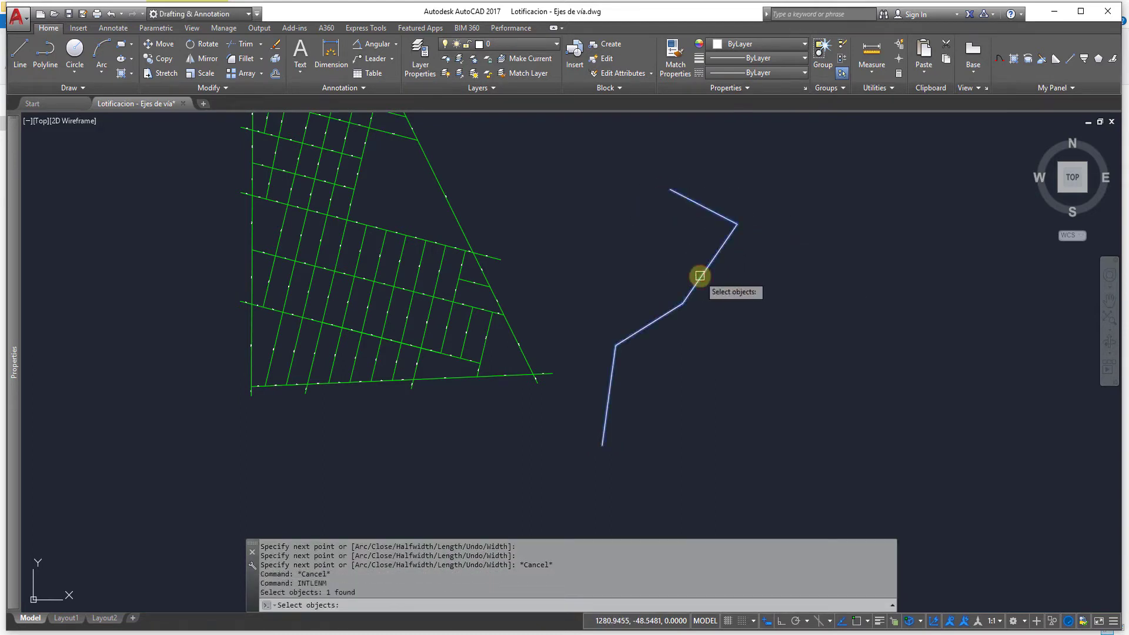
key(Return)
scroll(605, 373, up, 2)
scroll(625, 200, up, 1)
scroll(537, 262, down, 2)
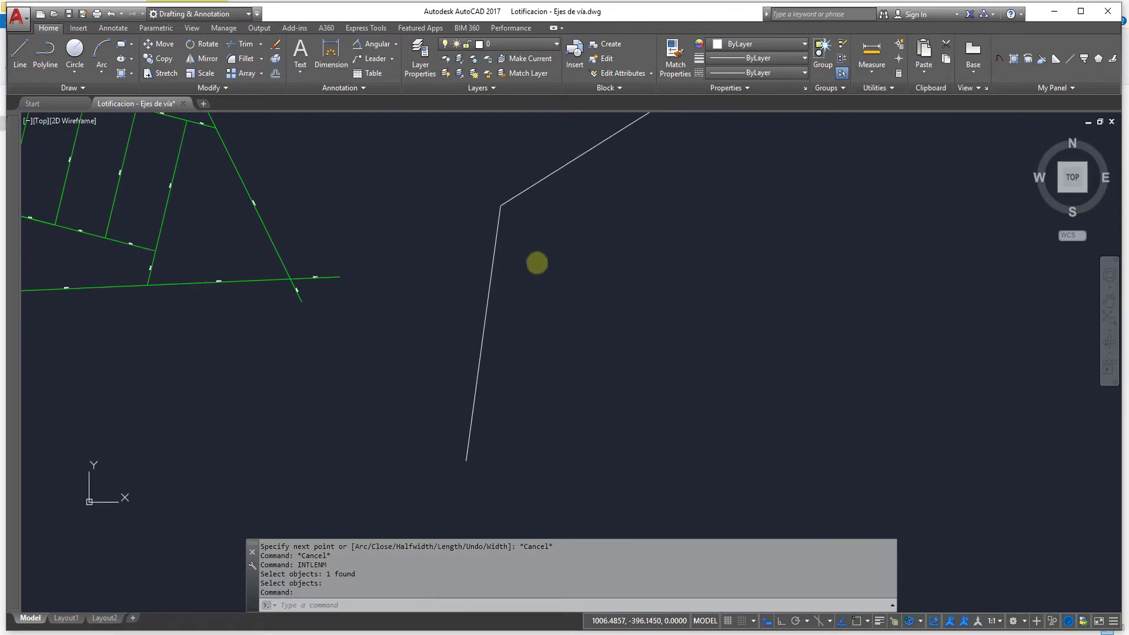
scroll(592, 298, up, 1)
scroll(592, 298, up, 6)
click(652, 157)
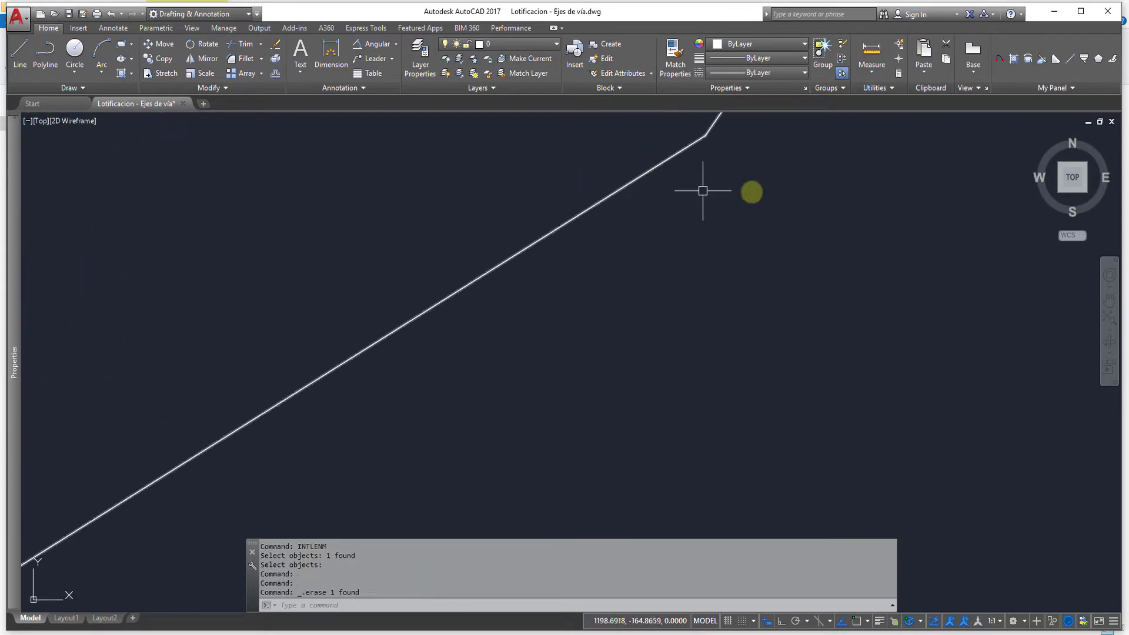
Step: Load 04_MesLine.lsp into the drawing from the desktop, allowing it to run
click(1054, 11)
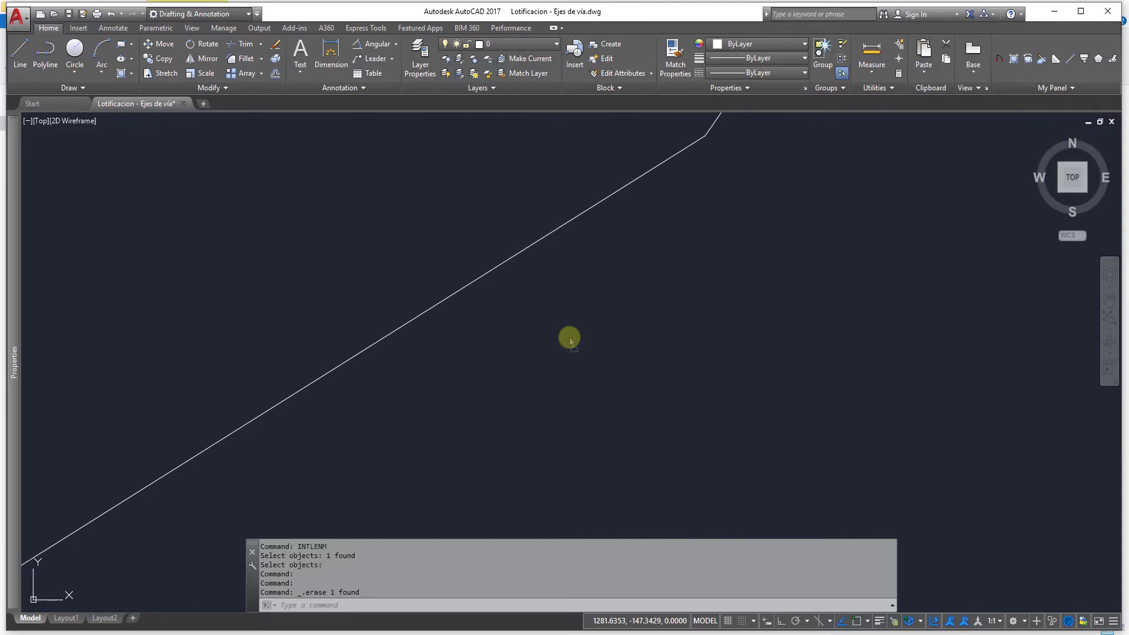
drag(868, 390, 569, 339)
click(580, 352)
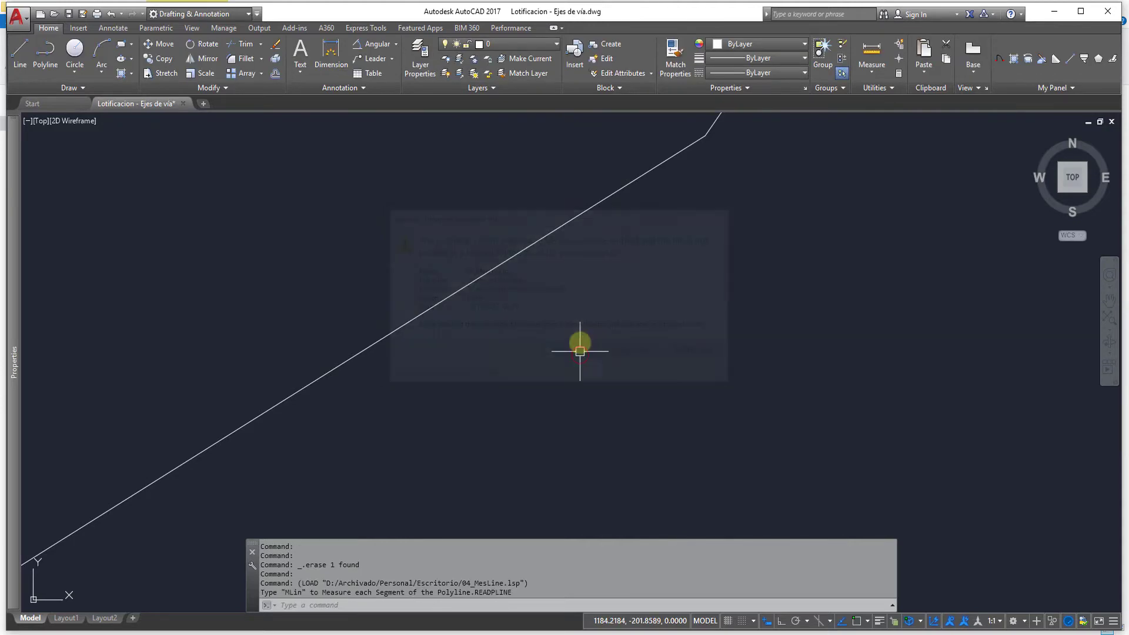
scroll(580, 351, down, 4)
scroll(579, 265, down, 1)
key(Return)
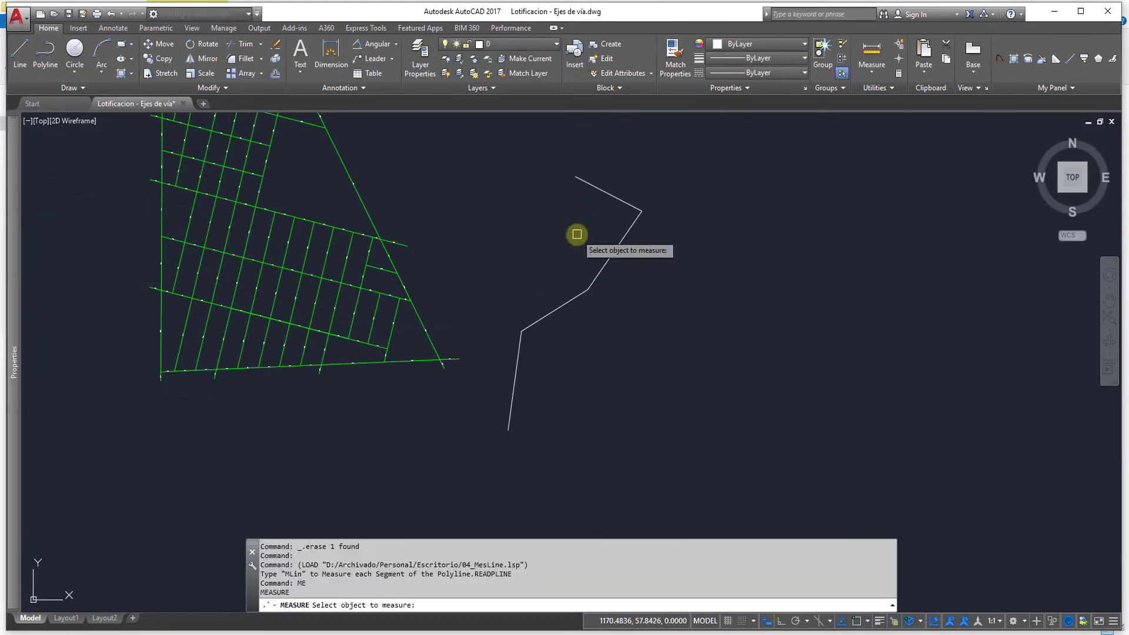
key(Escape)
key(Escape)
key(Escape)
Step: Measure a polyline with MLIN (1354.08 total), undo the results, and return to the desktop
text(ML)
key(Return)
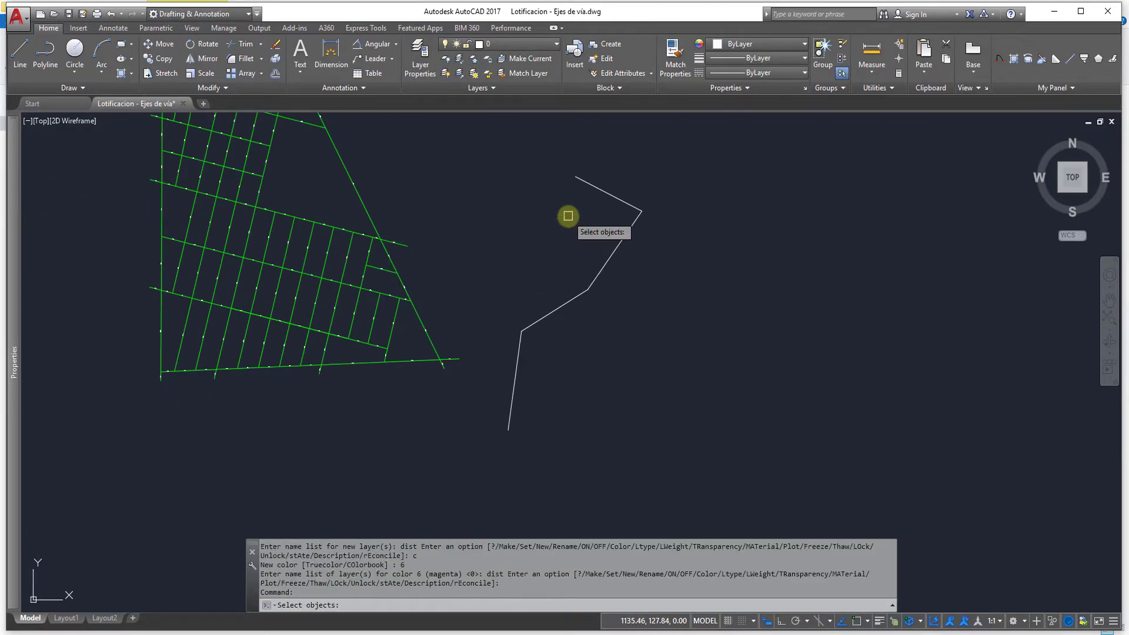
click(601, 243)
key(Return)
scroll(612, 260, down, 8)
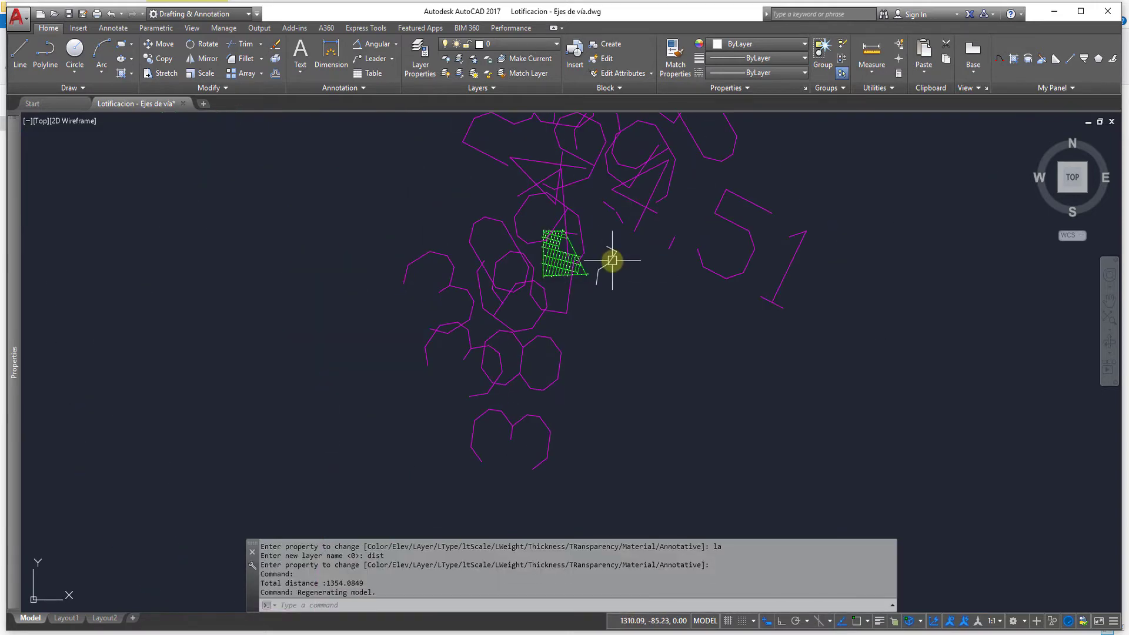
scroll(612, 260, up, 8)
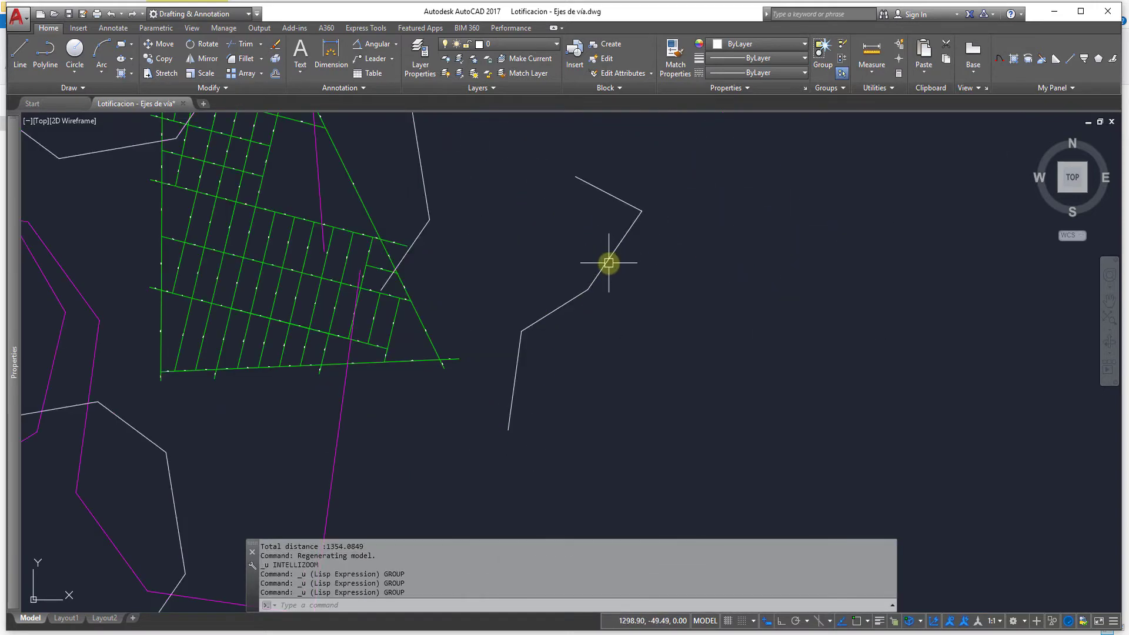
key(ctrl+z)
key(ctrl+z)
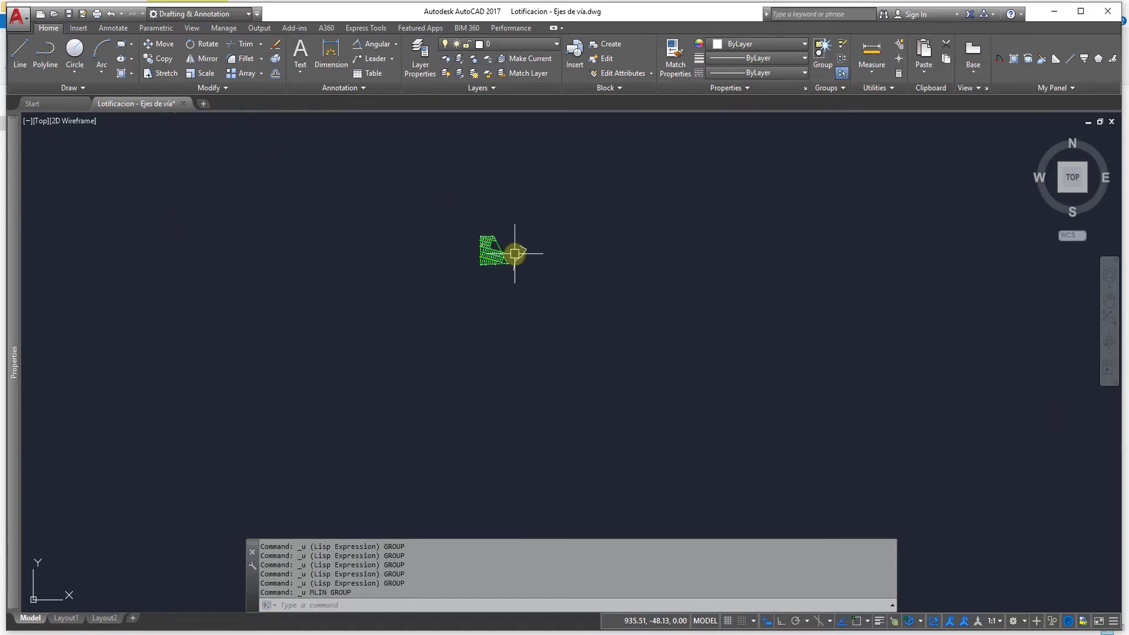
key(ctrl+z)
key(ctrl+z)
key(ctrl+z)
key(ctrl+z)
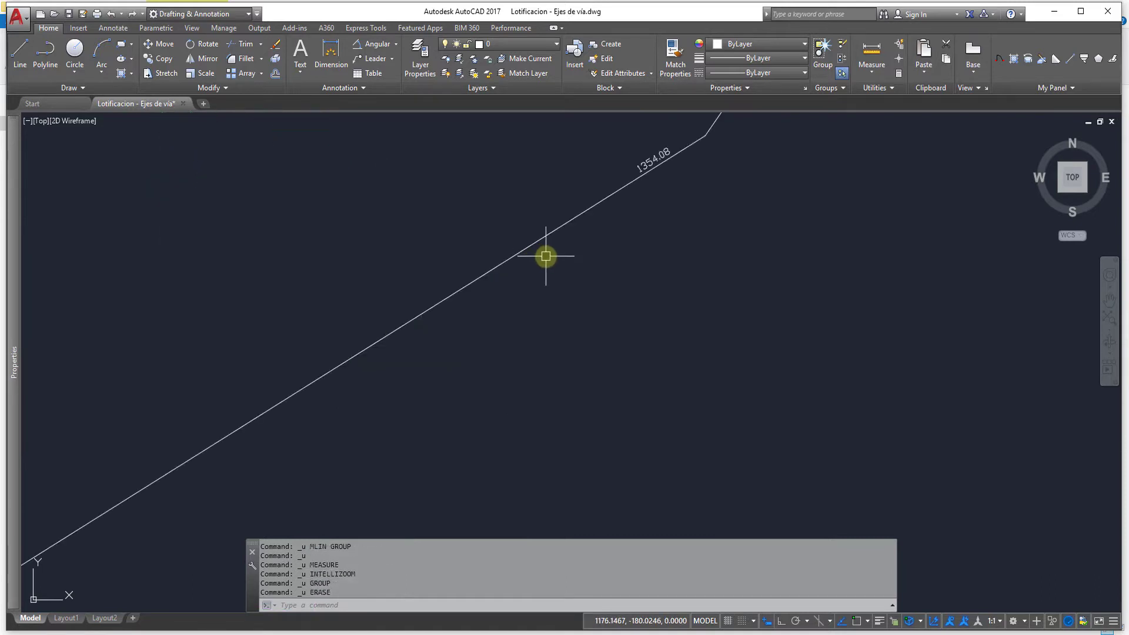
key(ctrl+y)
click(1054, 12)
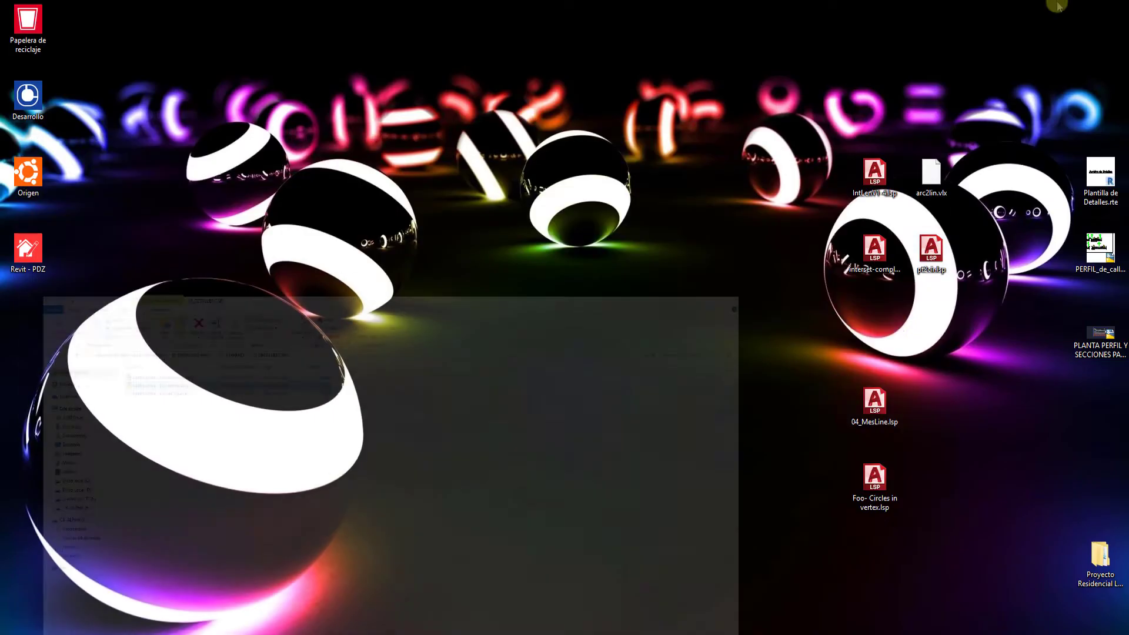
Step: Open 04_MesLine.lsp in Notepad++ at the line 28 text height value
right_click(878, 393)
click(918, 108)
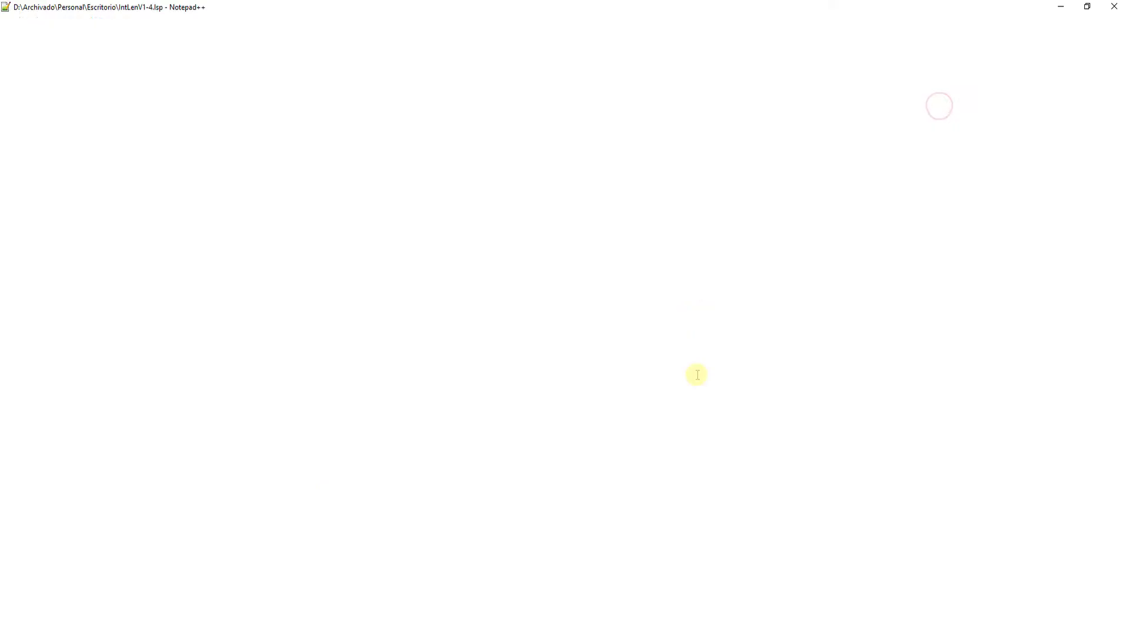
click(238, 361)
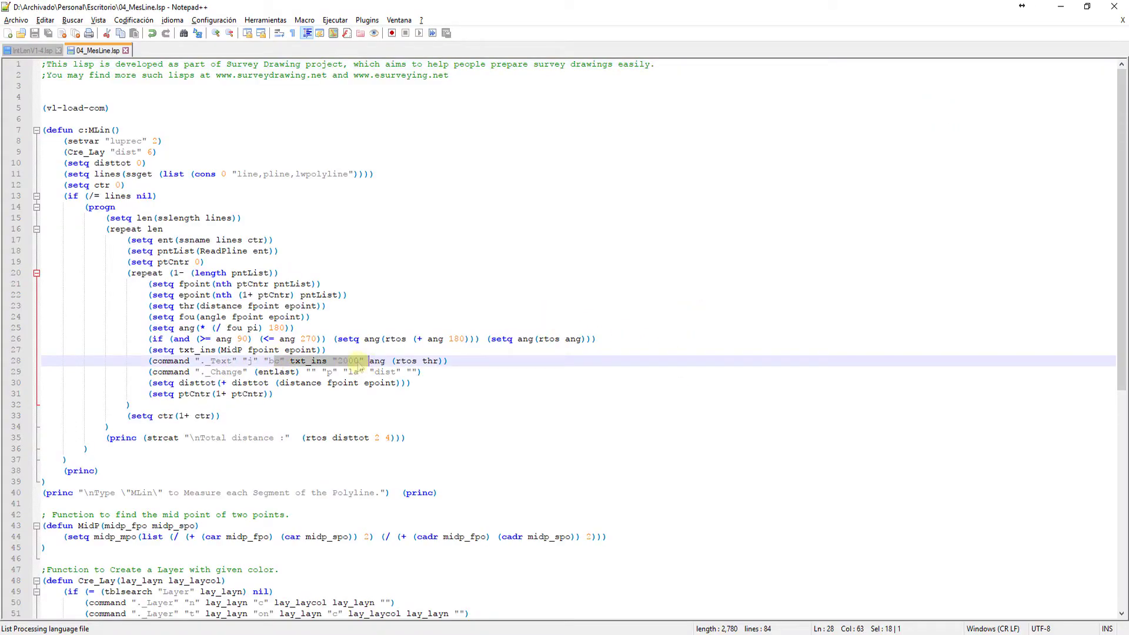
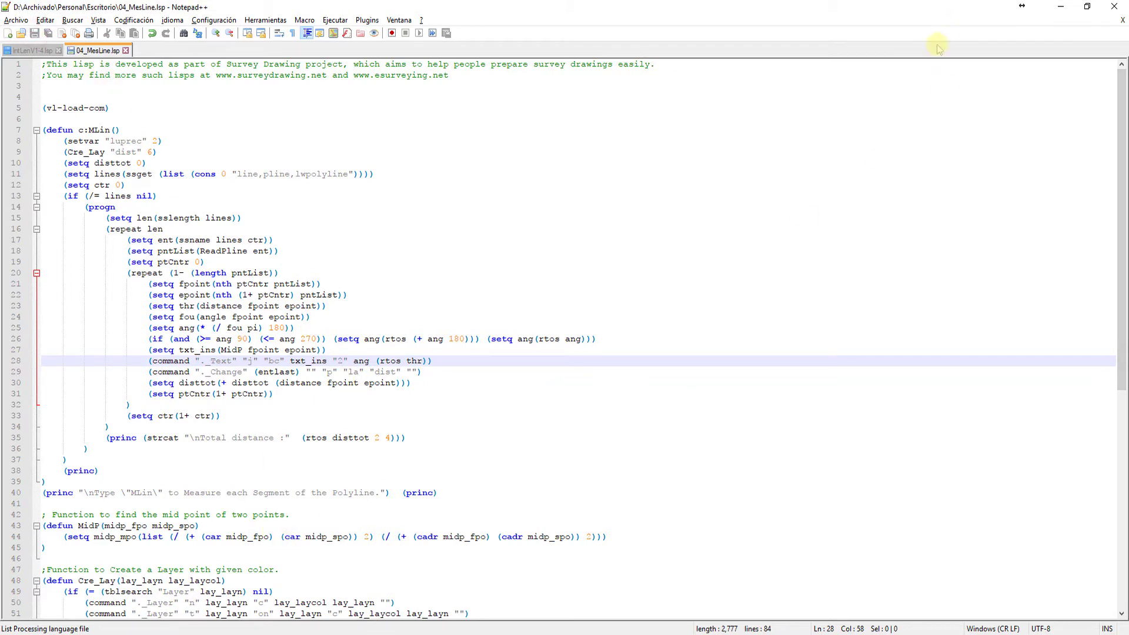
Step: Close the 04_MesLine lisp file and load 04_MesLine.lsp into the drawing
click(125, 51)
click(1061, 7)
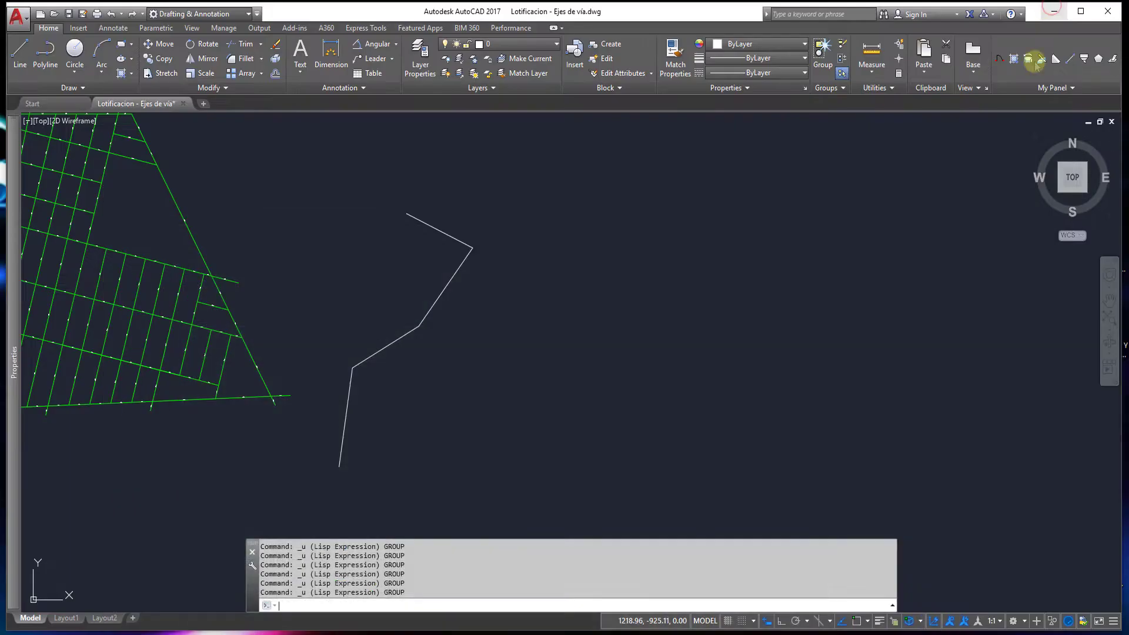
click(1061, 7)
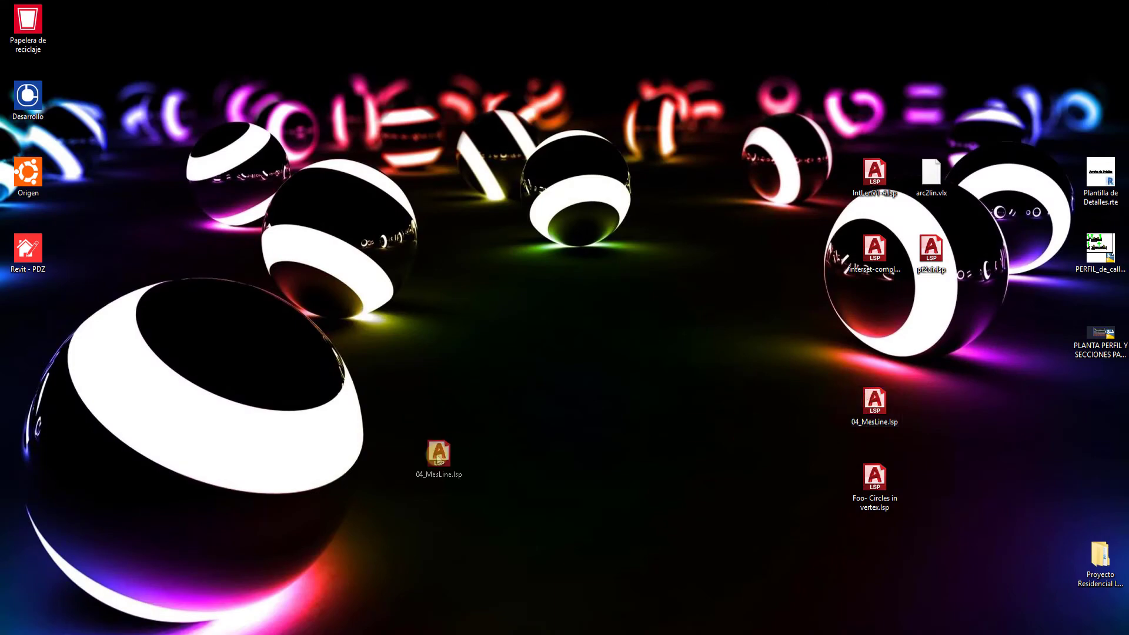
mouse_move(438, 452)
mouse_down()
mouse_move(388, 469)
mouse_move(421, 389)
mouse_up()
scroll(402, 313, up, 2)
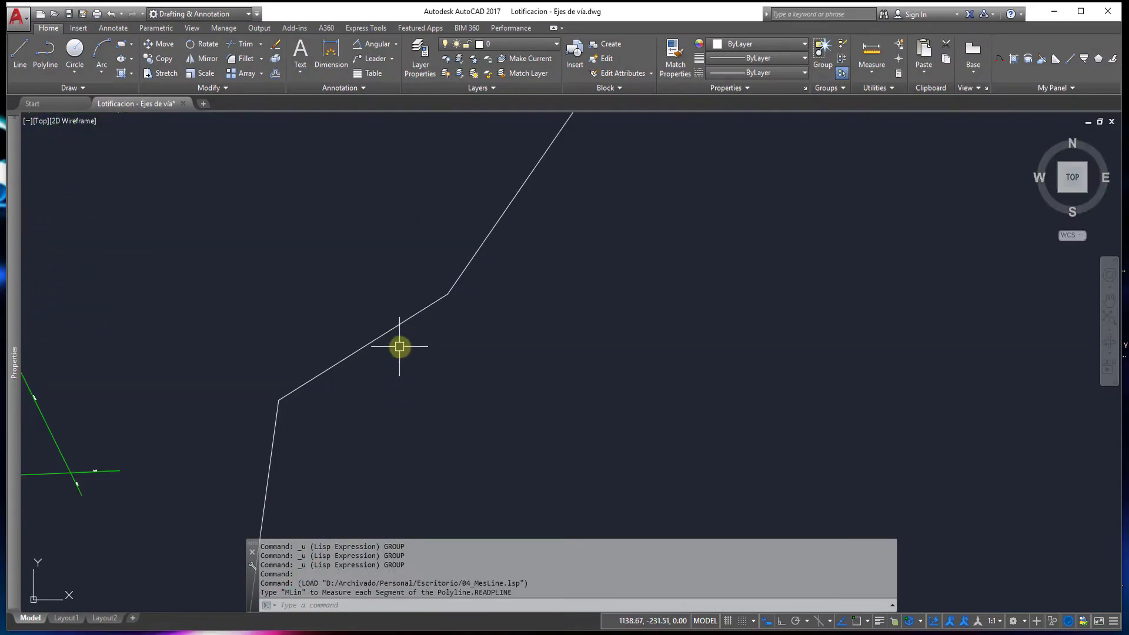
middle_drag(400, 344, 511, 318)
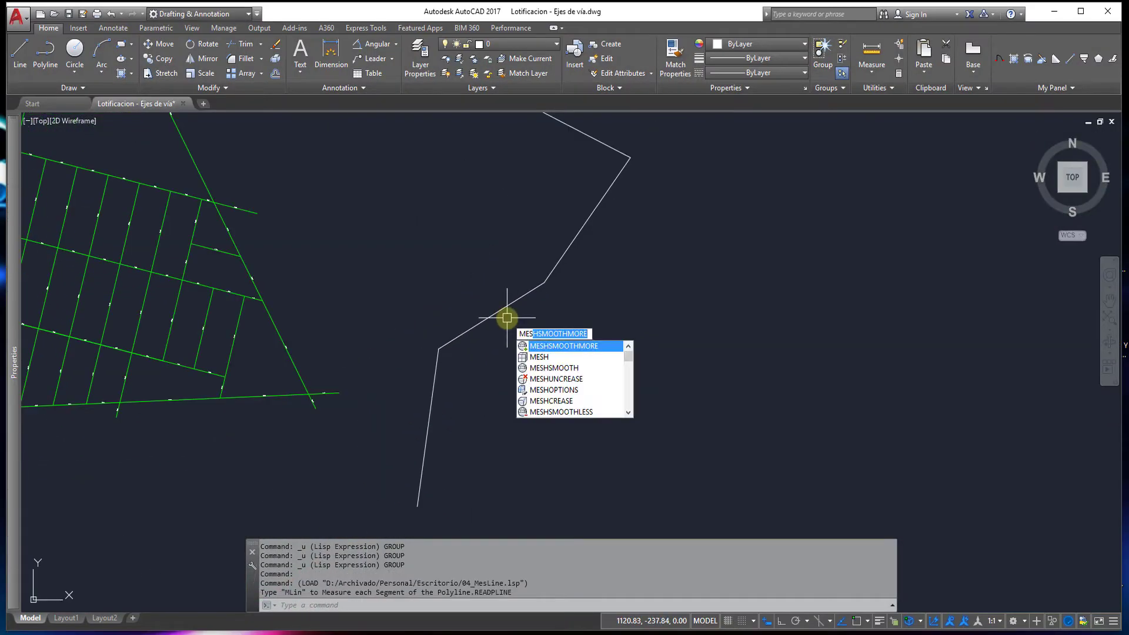
Step: Run the segment-measuring command on the test polyline and review the labelled segments
text(line)
key(Return)
click(510, 303)
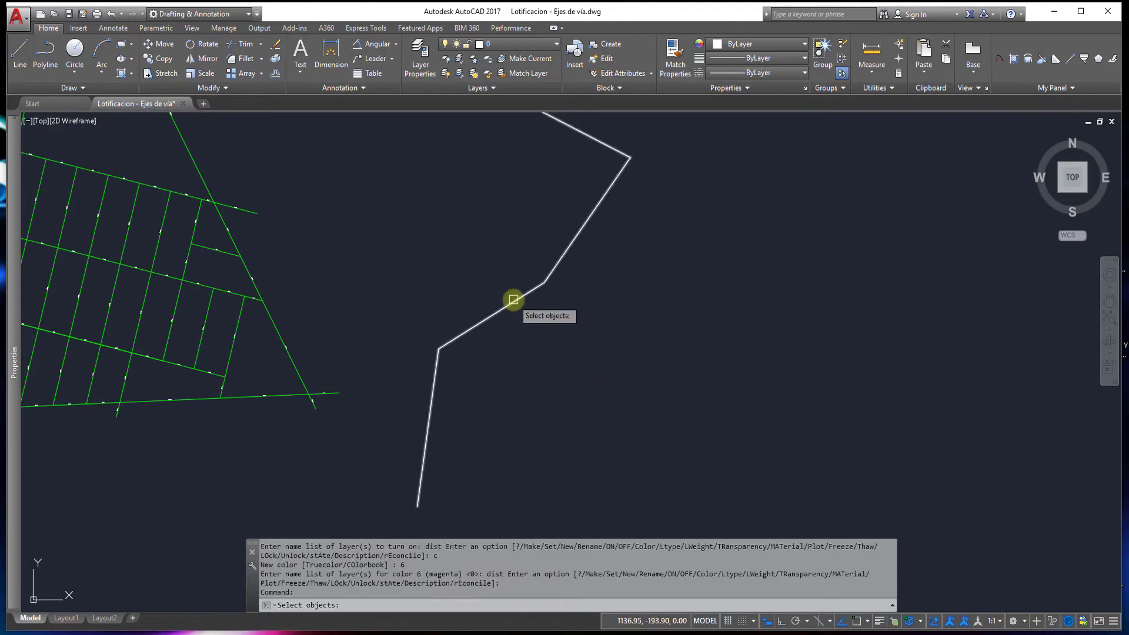
key(Return)
scroll(587, 224, up, 10)
scroll(585, 253, down, 5)
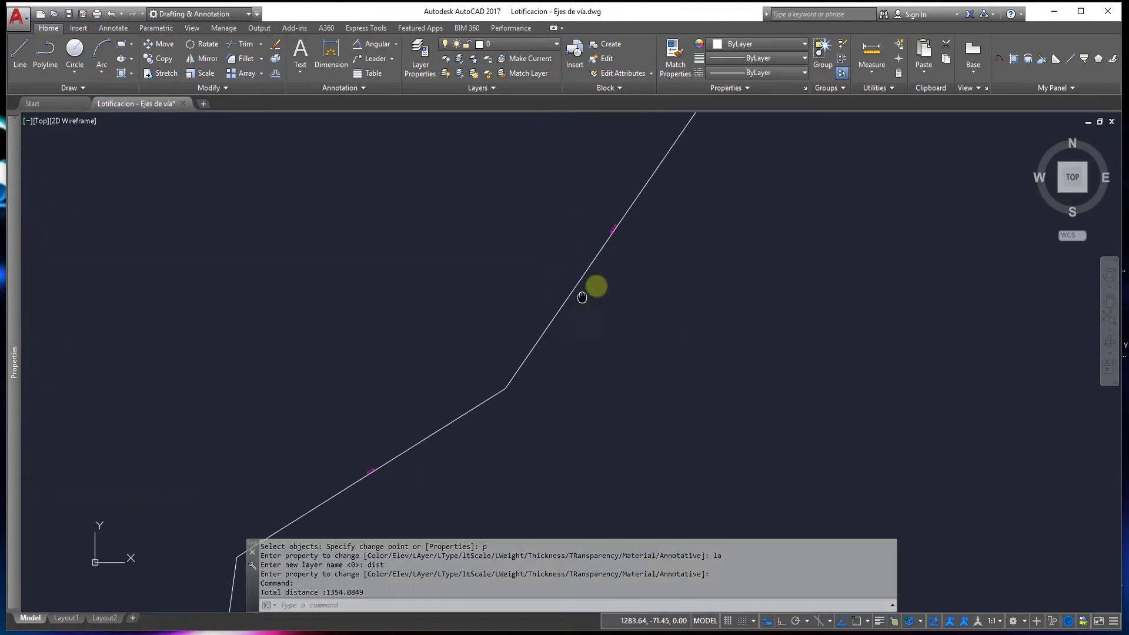
mouse_move(585, 290)
middle_down()
mouse_move(443, 386)
mouse_move(533, 319)
mouse_move(447, 441)
middle_up()
scroll(435, 391, down, 4)
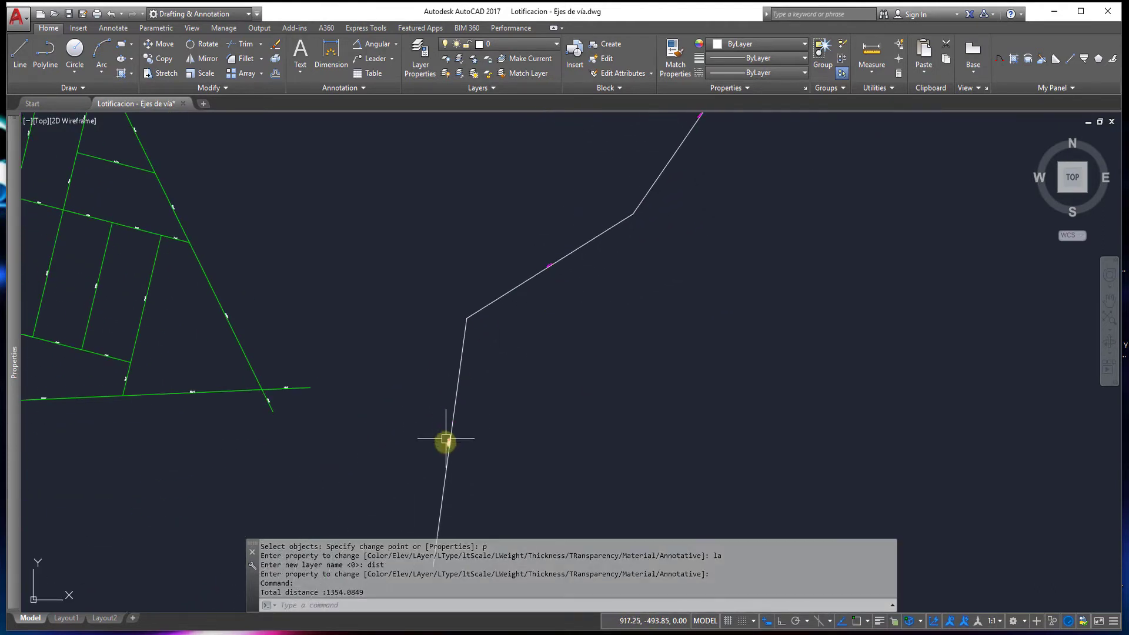
scroll(633, 472, down, 2)
scroll(706, 376, down, 5)
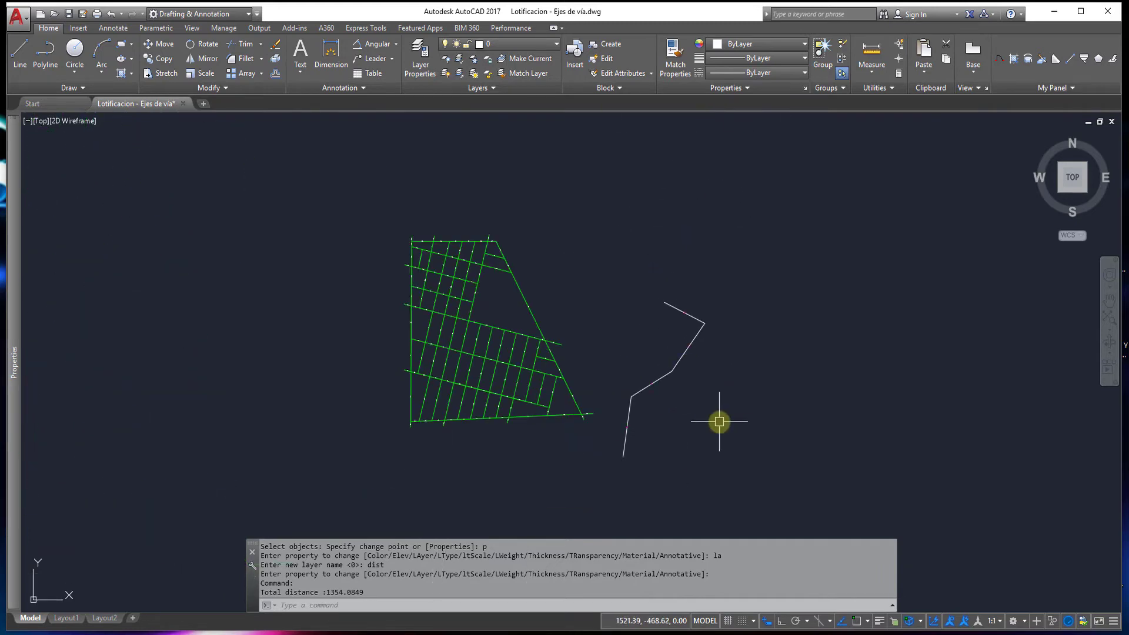
Step: Load Foo- Circles in vertex.lsp and run FOO to circle the polyline's vertices
click(1053, 13)
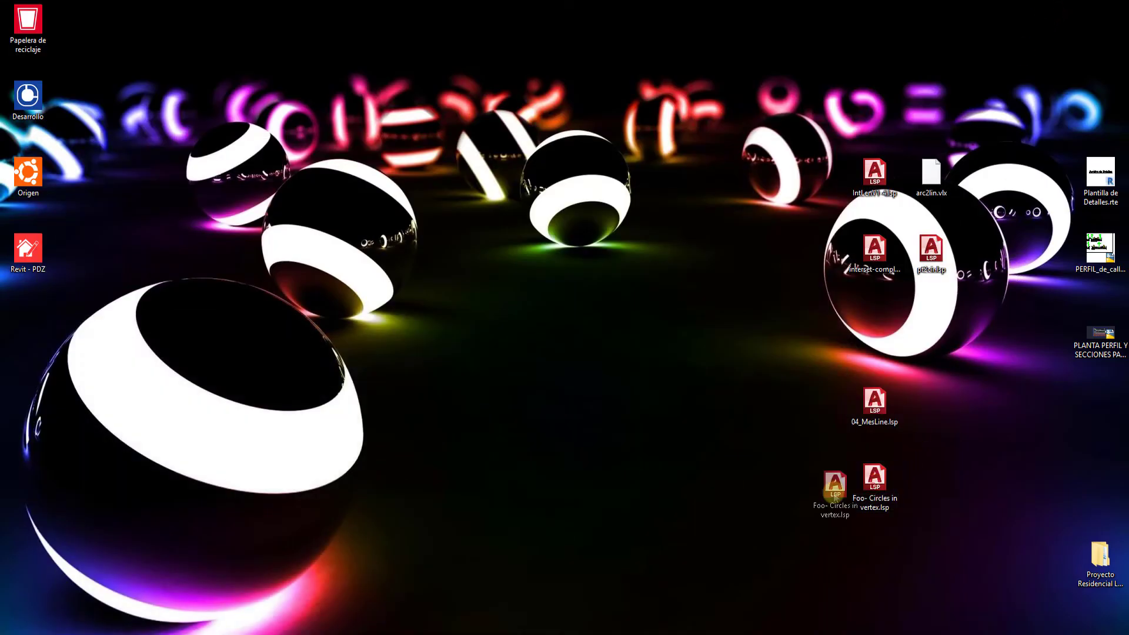
drag(835, 497, 454, 370)
click(611, 415)
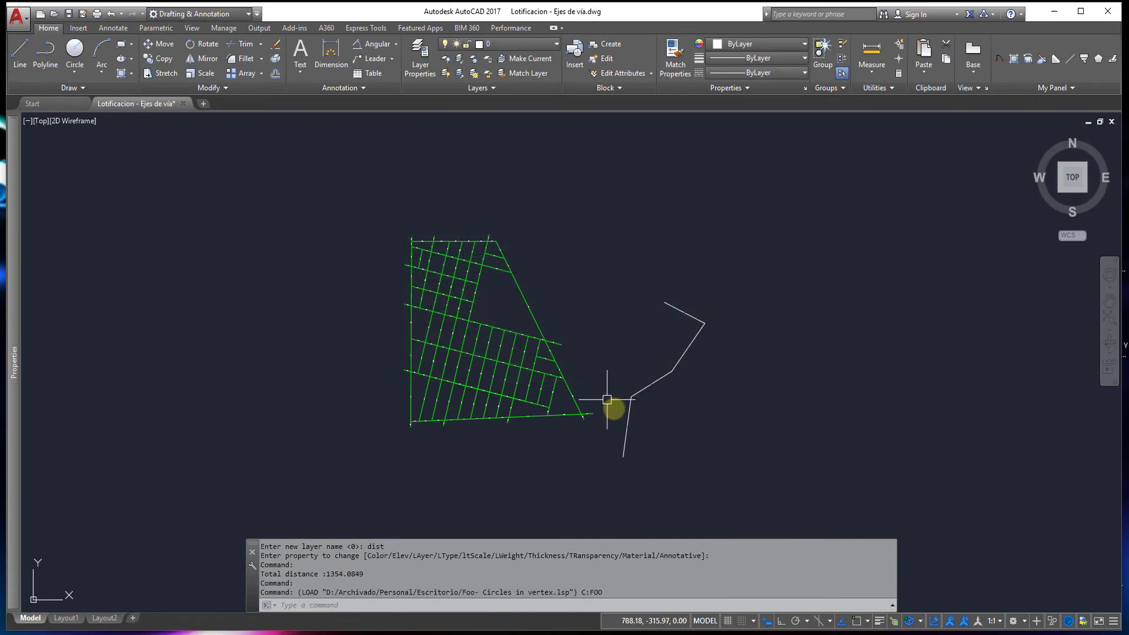
middle_drag(607, 399, 634, 377)
text(foo)
key(Return)
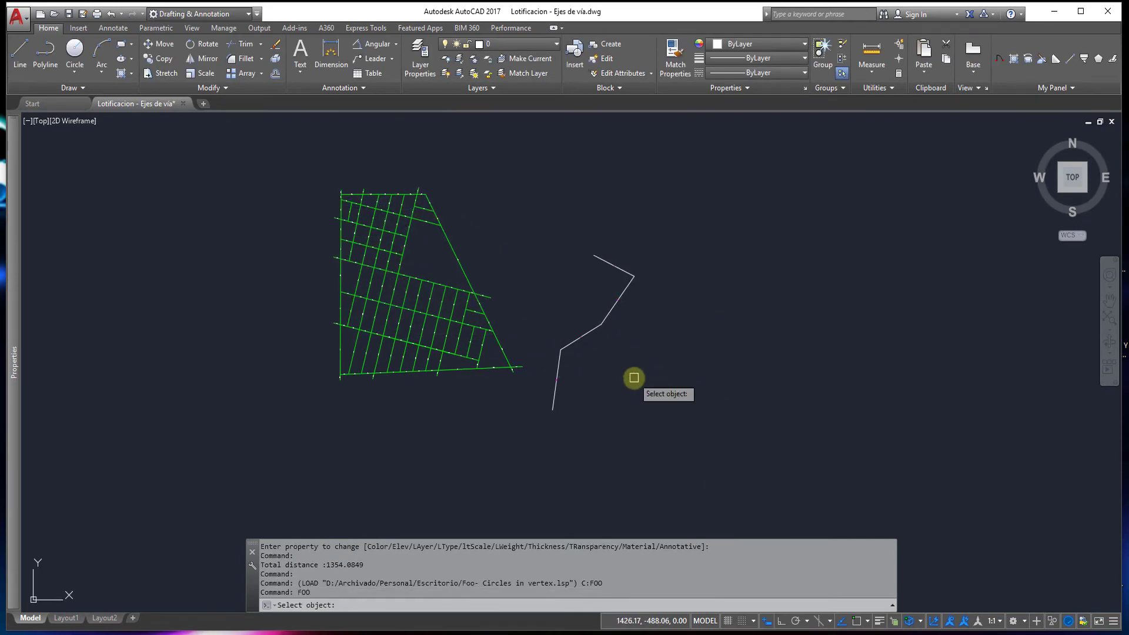
click(608, 312)
Step: Zoom and pan around to inspect the vertex circles on the polyline
scroll(613, 303, up, 3)
scroll(540, 371, up, 5)
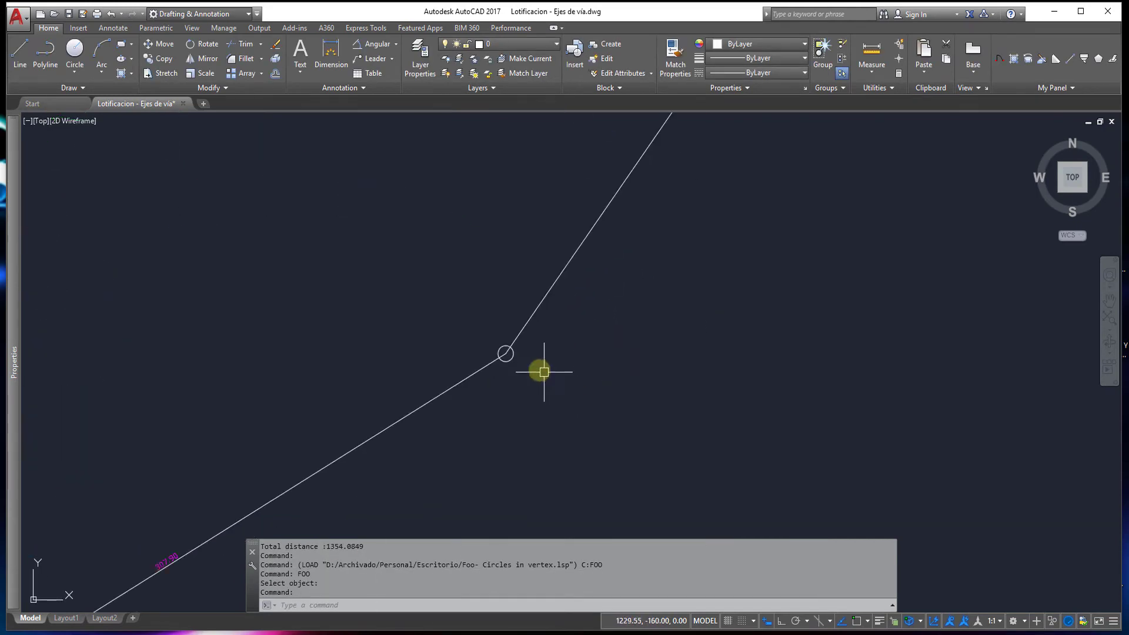
click(489, 352)
key(Escape)
scroll(600, 327, down, 3)
scroll(680, 284, down, 3)
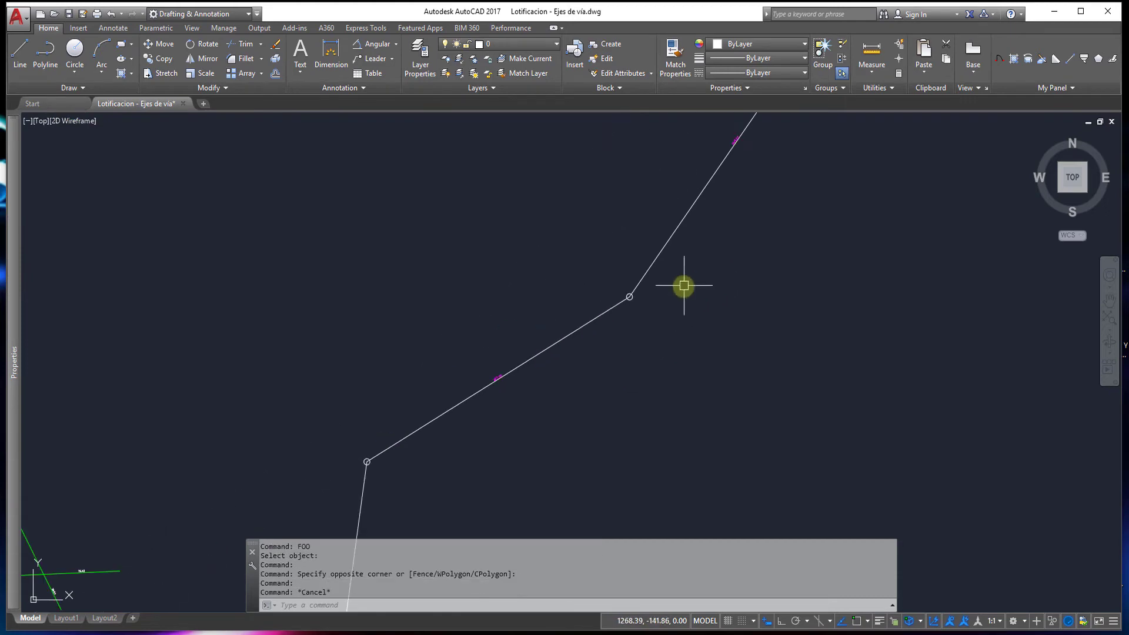
scroll(664, 322, down, 3)
middle_drag(664, 322, 768, 303)
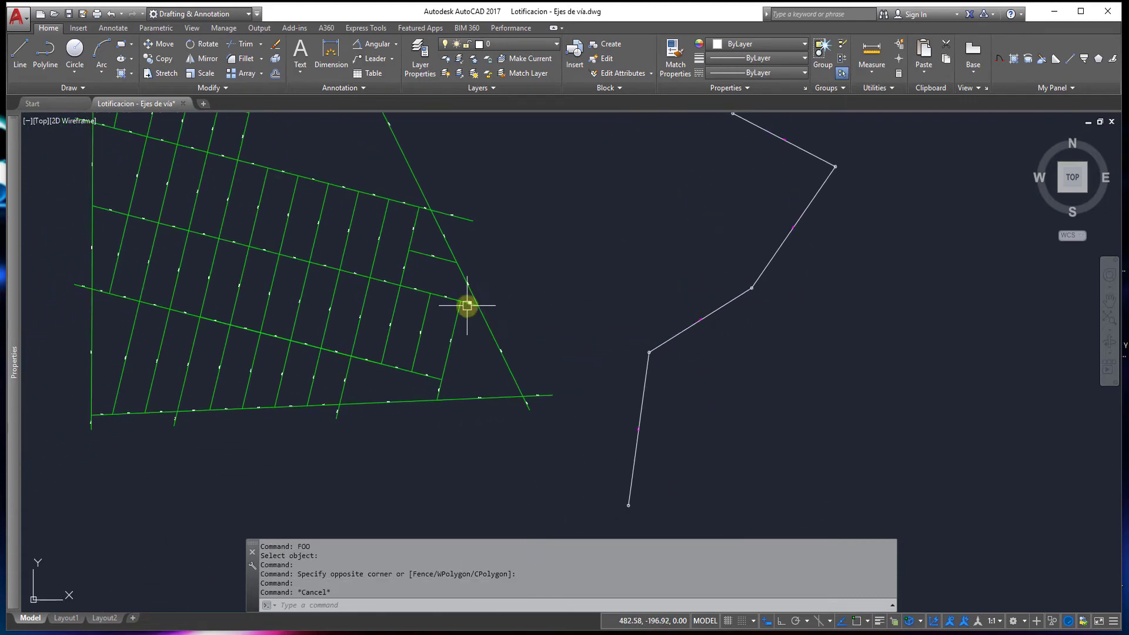
scroll(467, 305, up, 5)
scroll(538, 320, down, 4)
scroll(588, 335, down, 3)
middle_drag(616, 348, 677, 369)
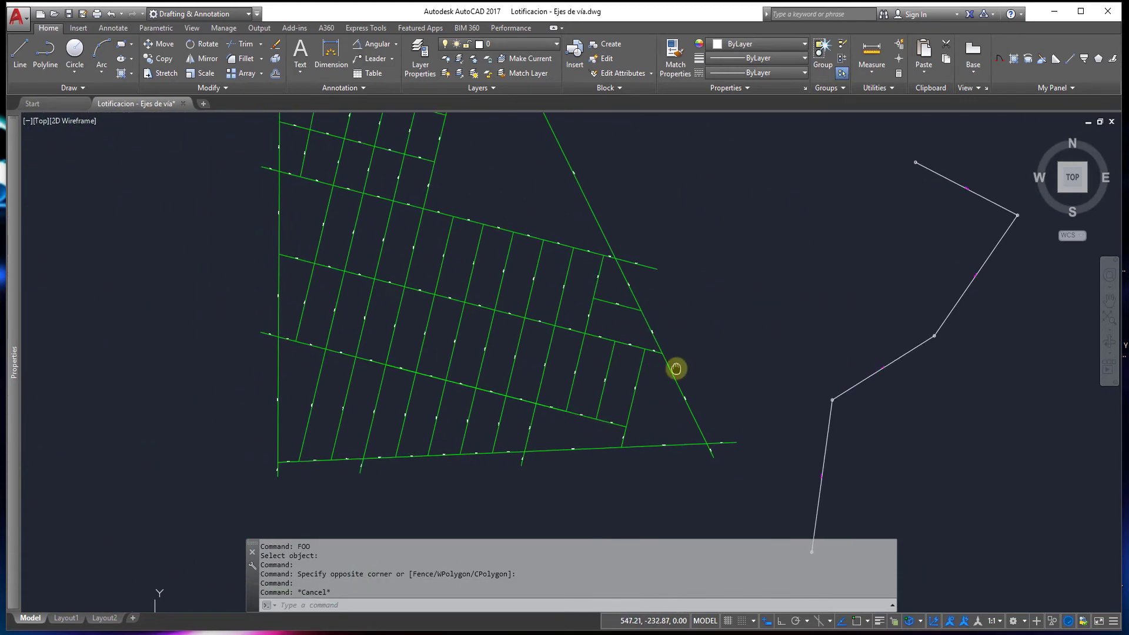
Step: Window-select the test polyline and erase it
click(933, 329)
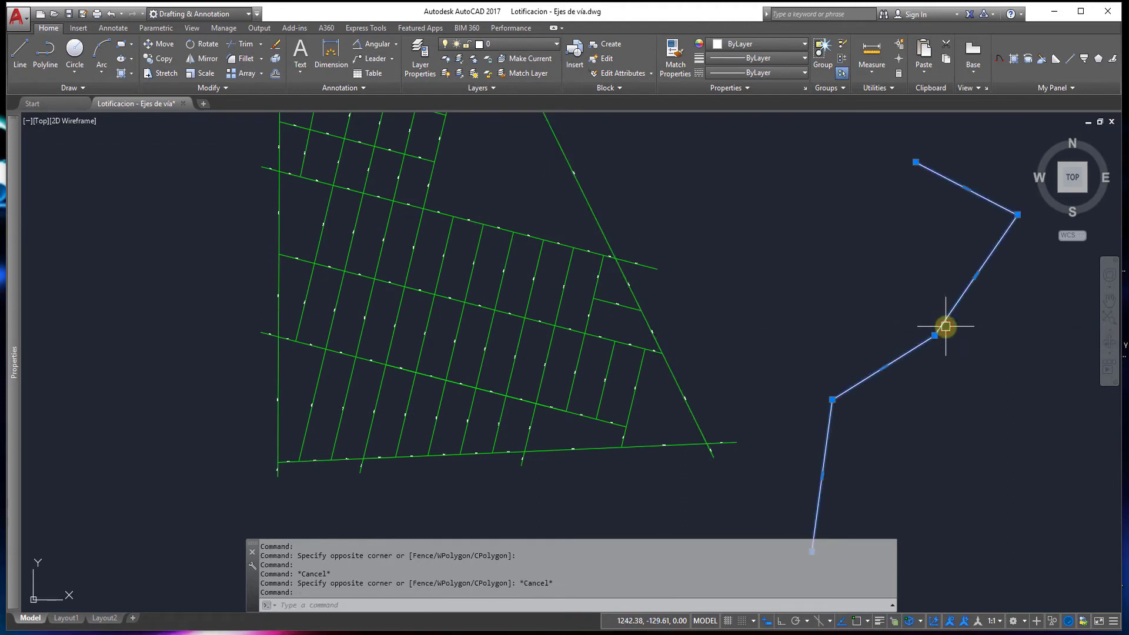
key(Escape)
key(Escape)
scroll(628, 310, down, 2)
scroll(730, 341, down, 2)
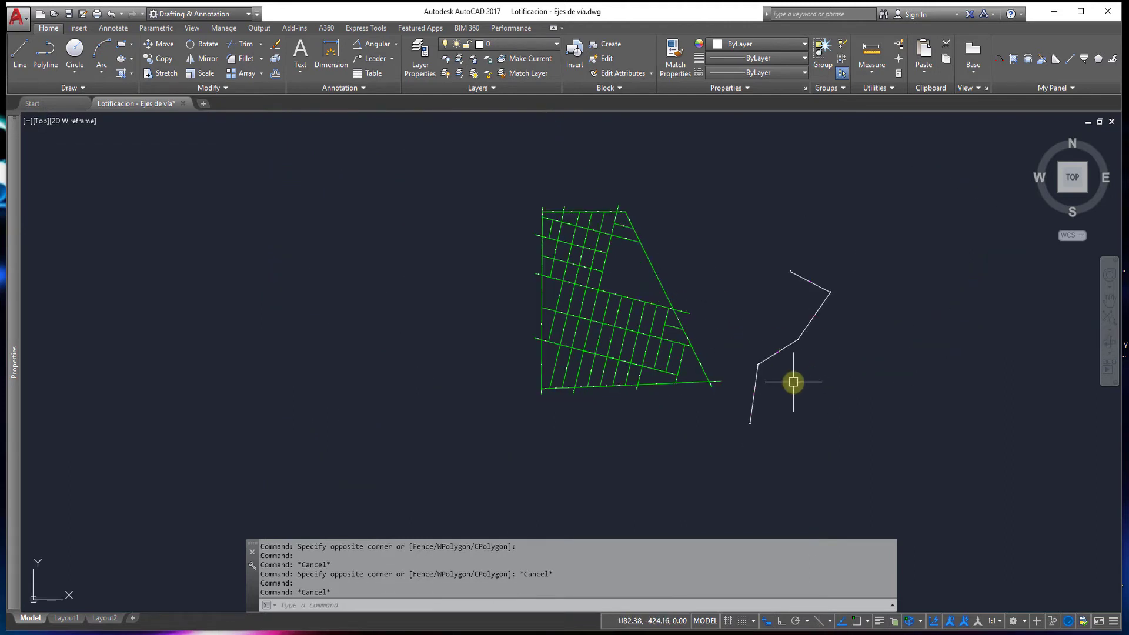
middle_drag(759, 376, 697, 356)
click(876, 391)
click(681, 235)
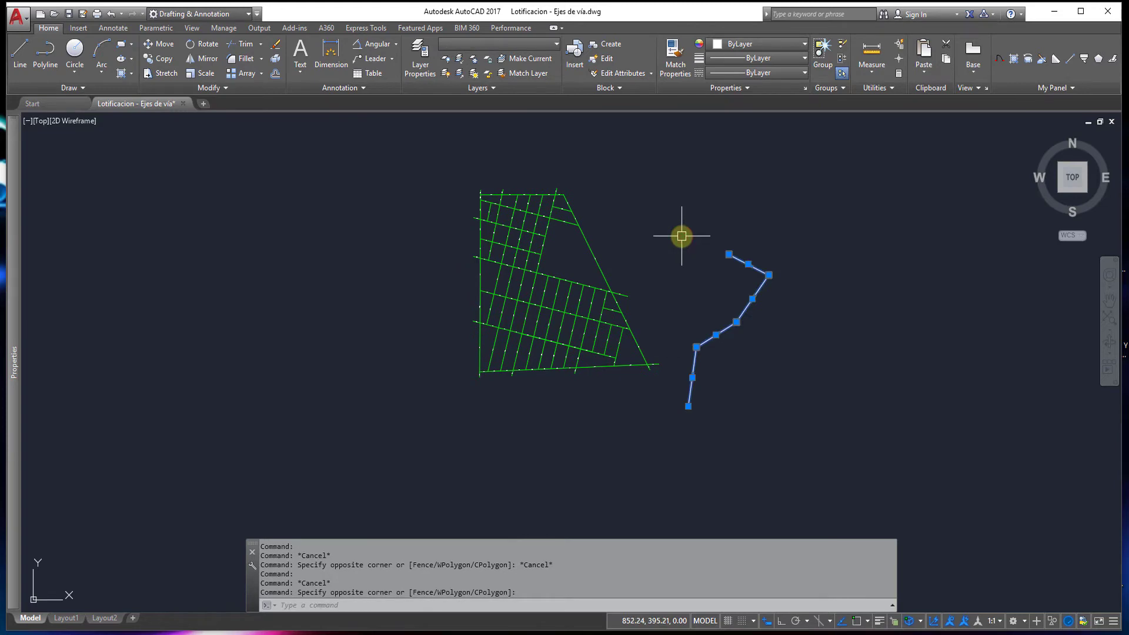
key(Delete)
drag(724, 421, 671, 380)
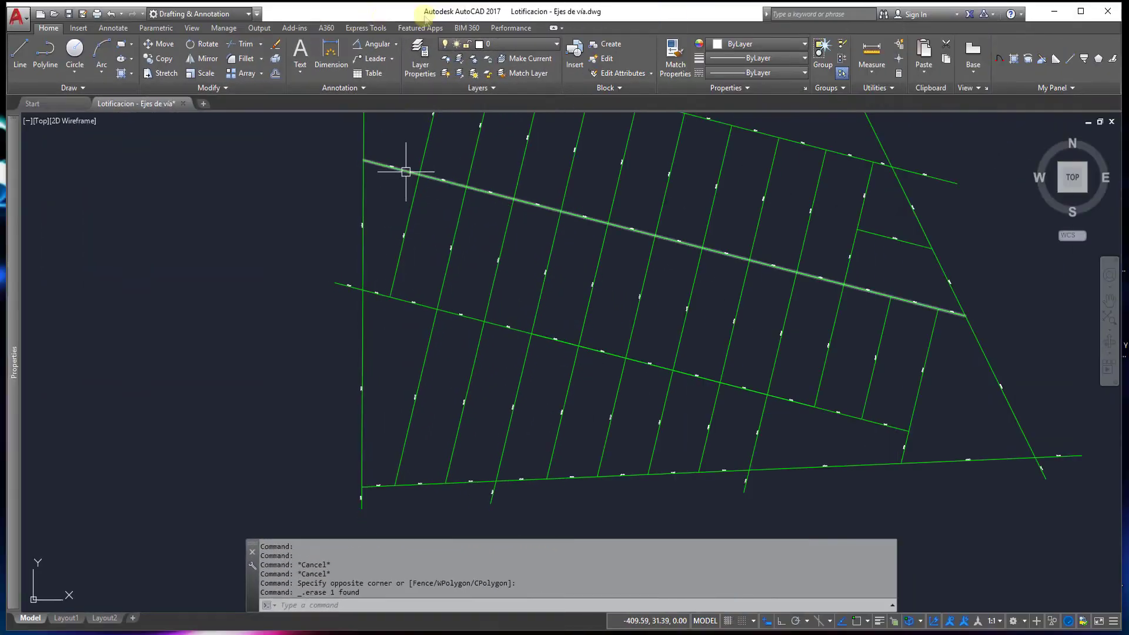
Step: Add a 90° angular dimension where two lot lines cross
click(374, 47)
scroll(447, 295, up, 8)
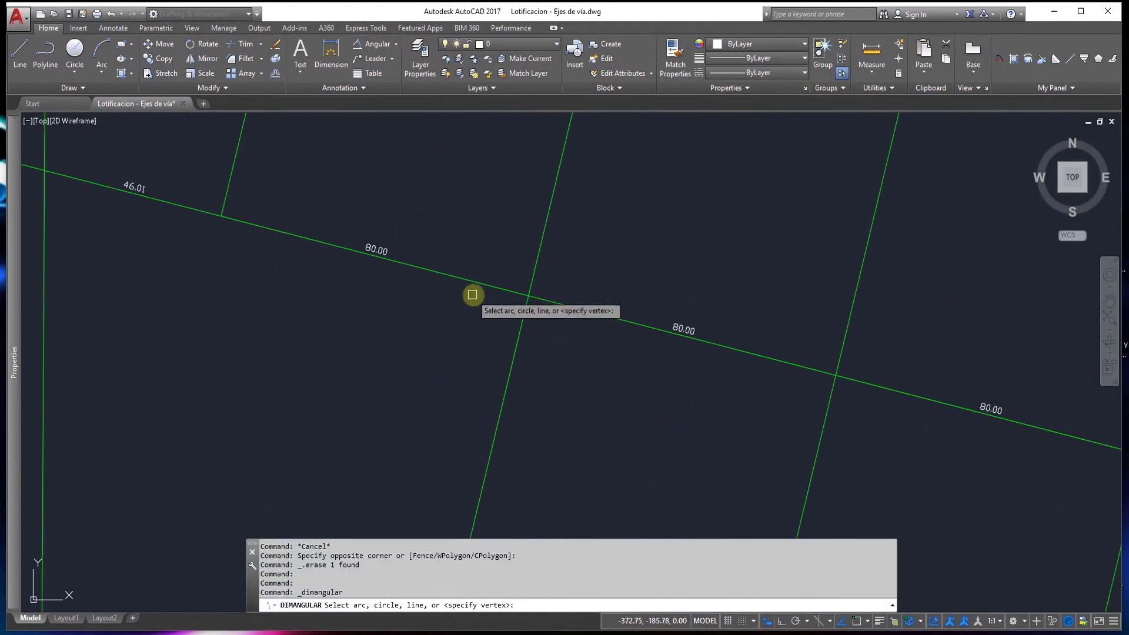
click(488, 285)
click(524, 318)
click(494, 320)
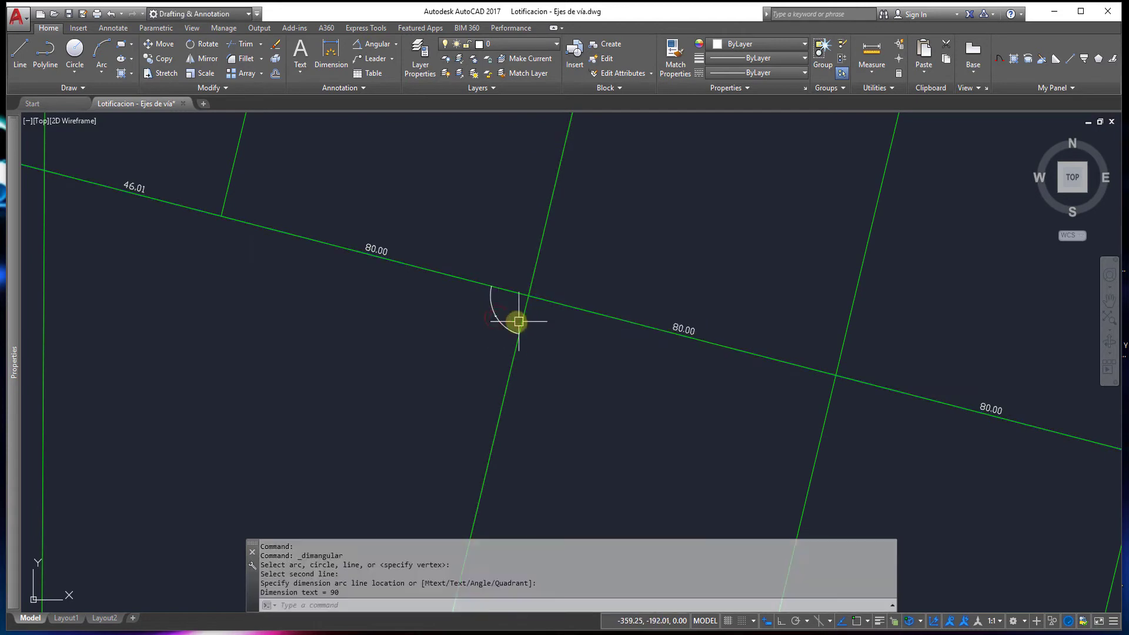
key(Escape)
key(Escape)
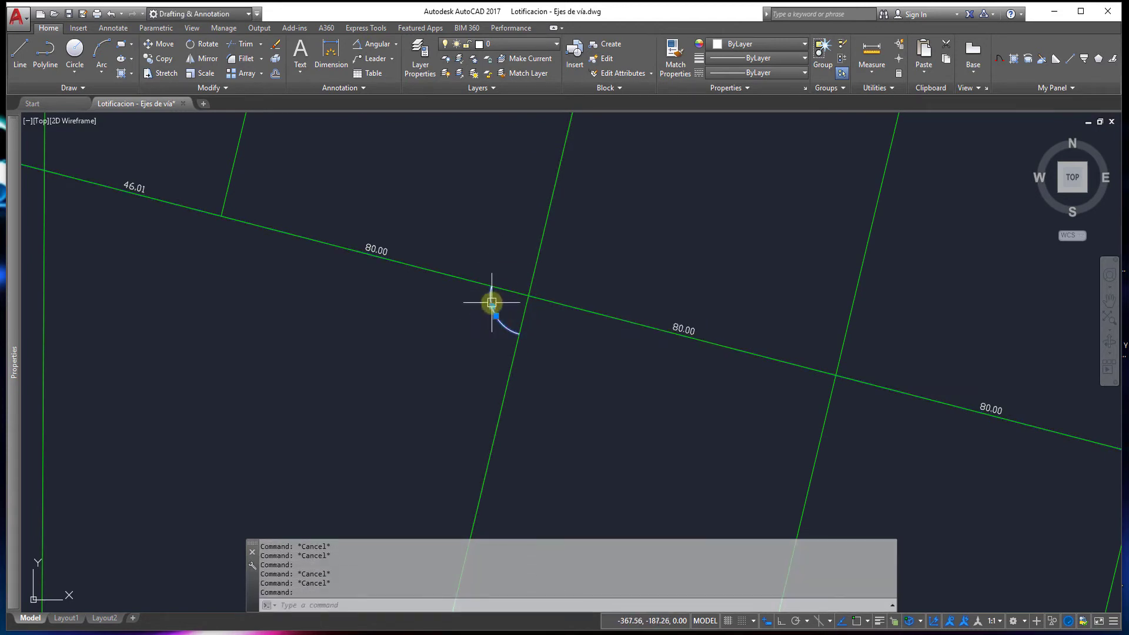
Step: Give the Standard dimension style 0.00 precision and text height 2
click(359, 87)
click(358, 116)
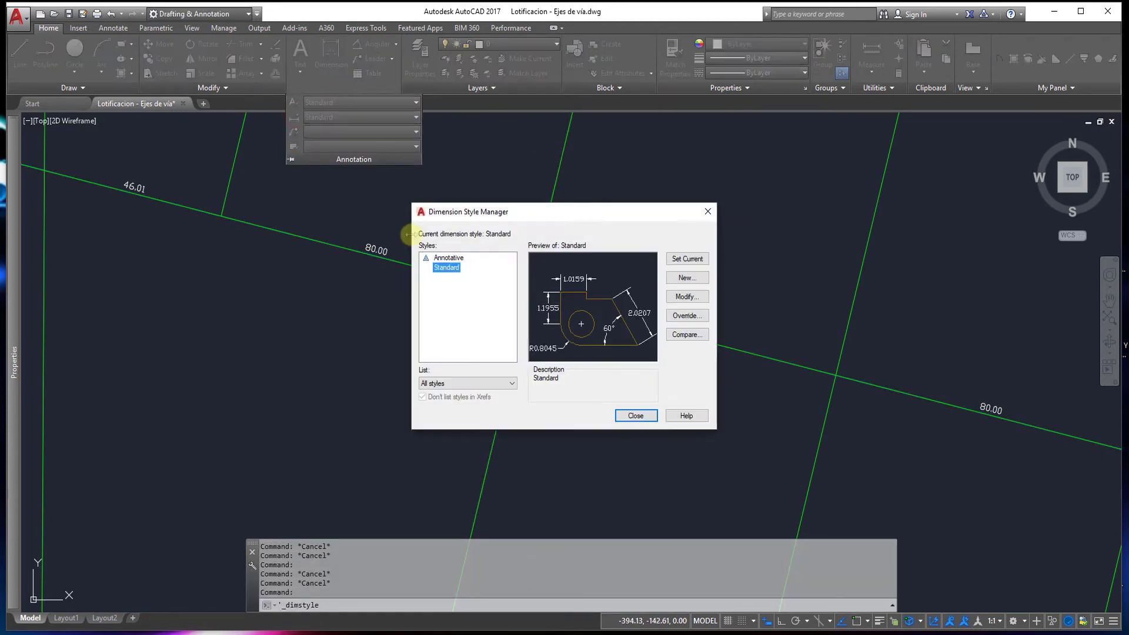
click(673, 297)
key(Escape)
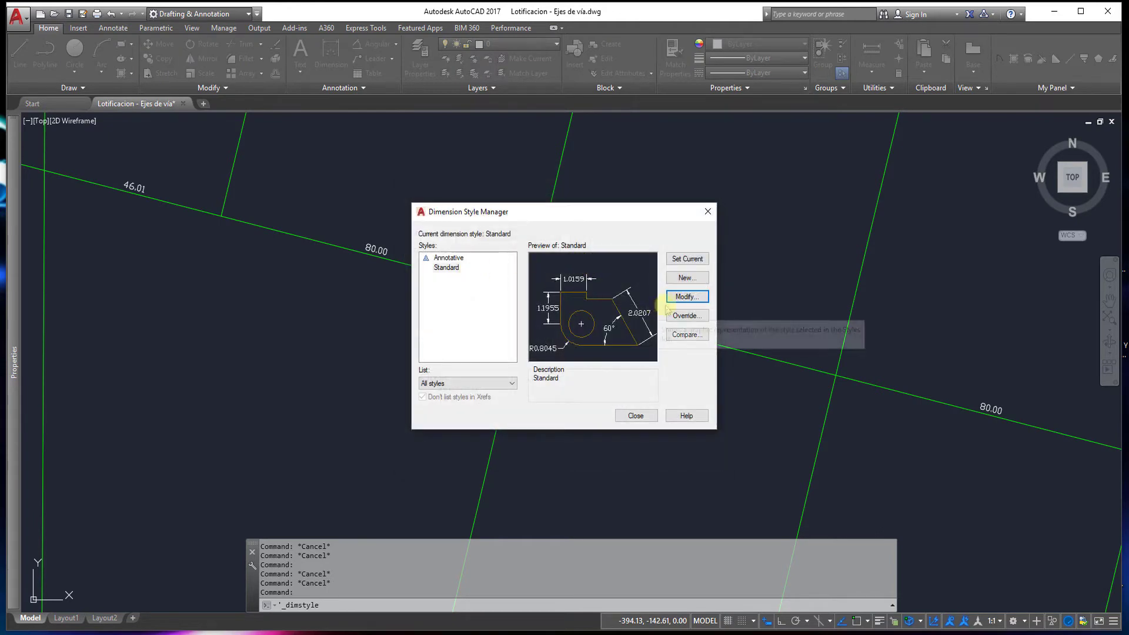
click(670, 301)
click(556, 193)
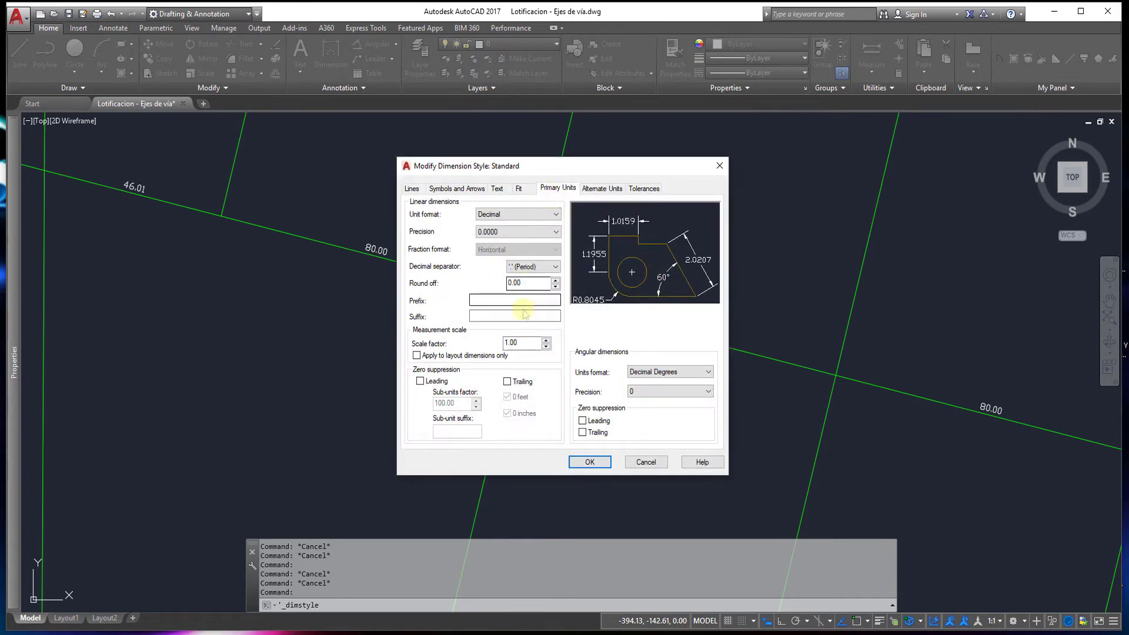
click(493, 233)
click(500, 260)
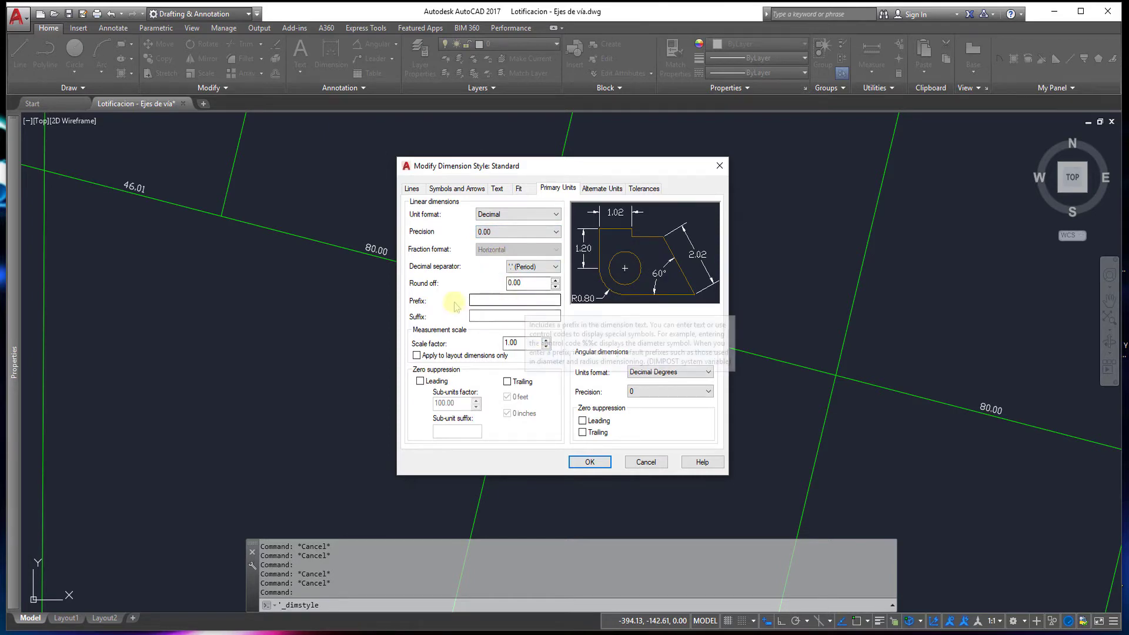
click(498, 188)
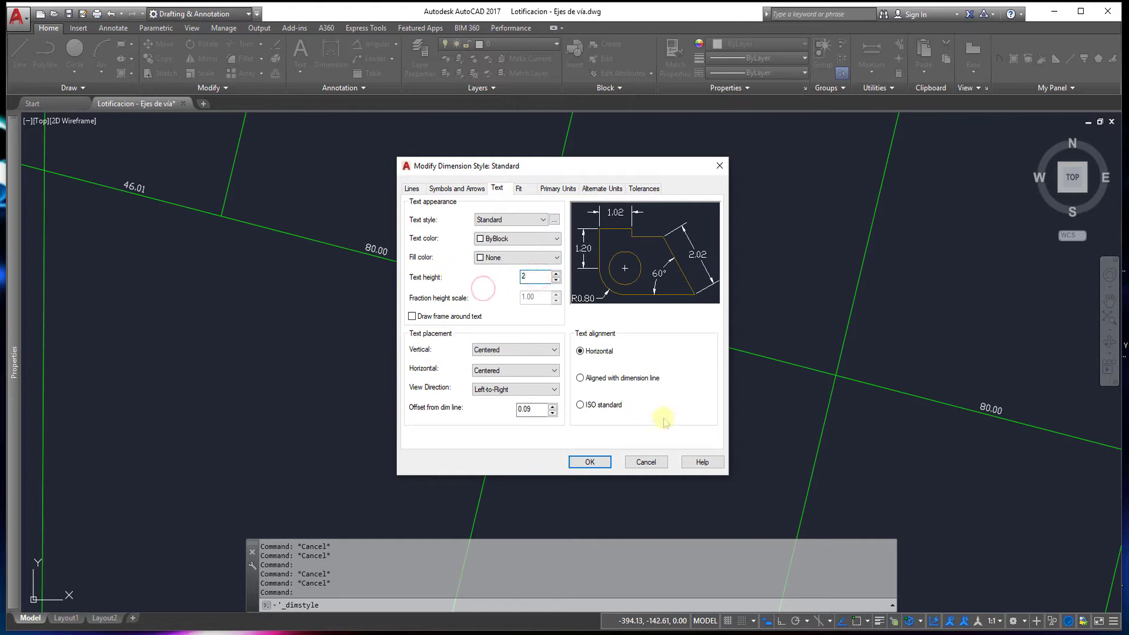
click(591, 462)
click(636, 416)
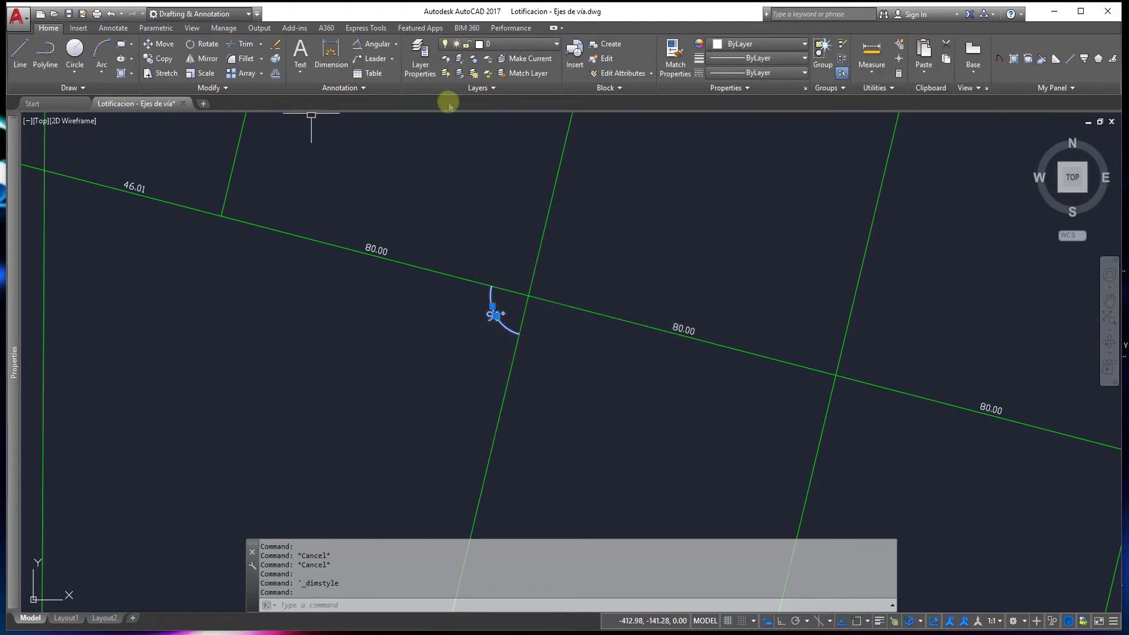
Step: Dimension the 90° angle below the road-axis intersection, with object snap turned on
click(376, 45)
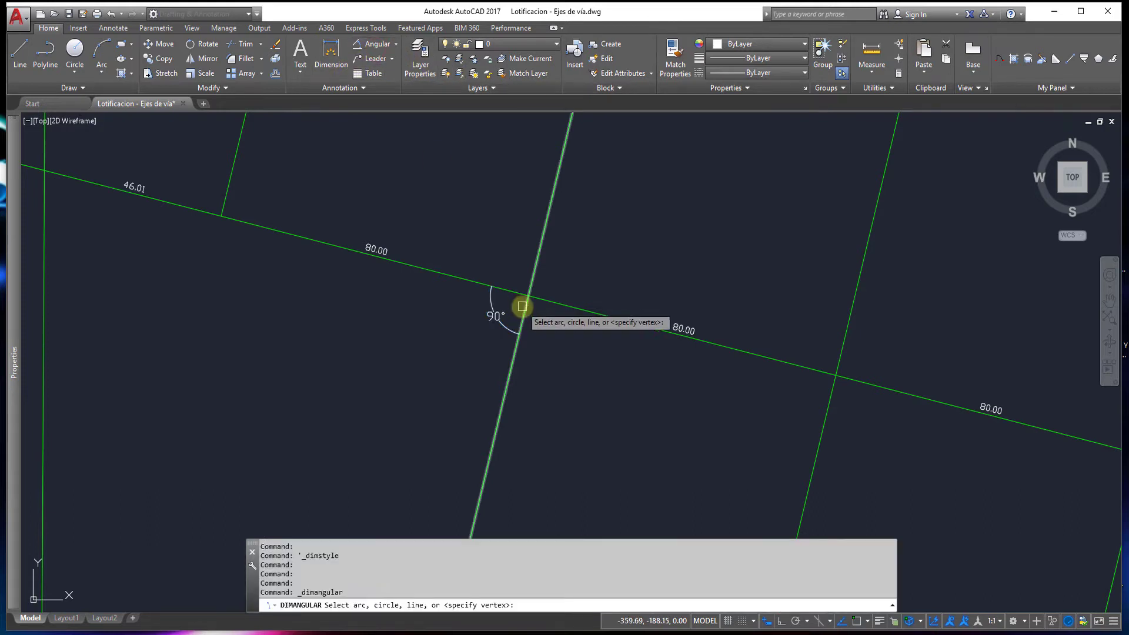
click(524, 308)
click(540, 297)
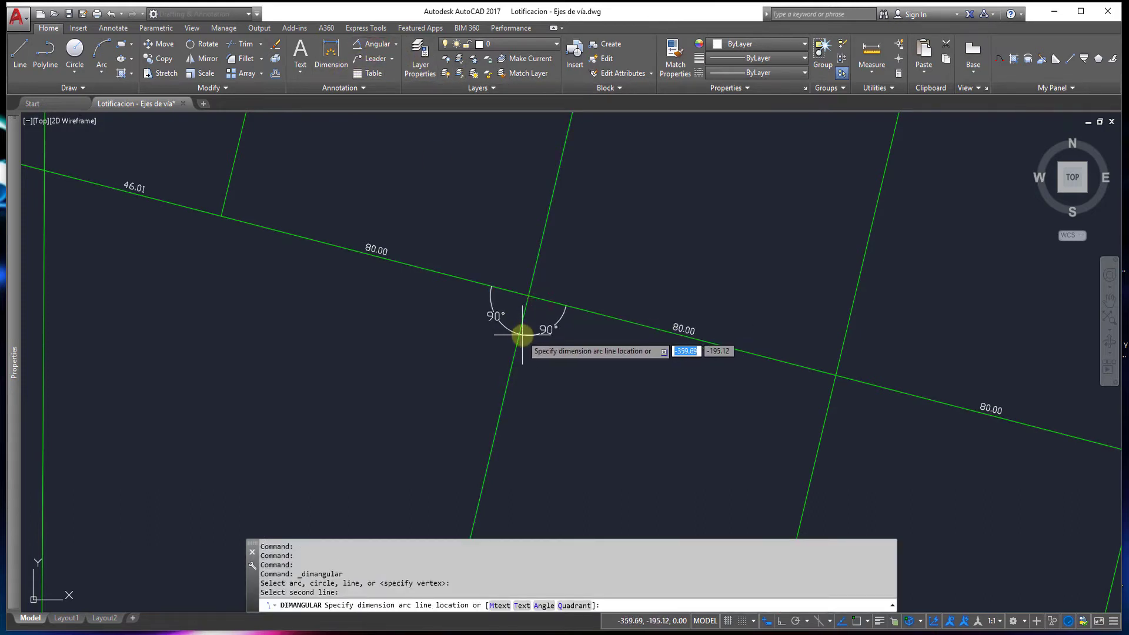
key(F3)
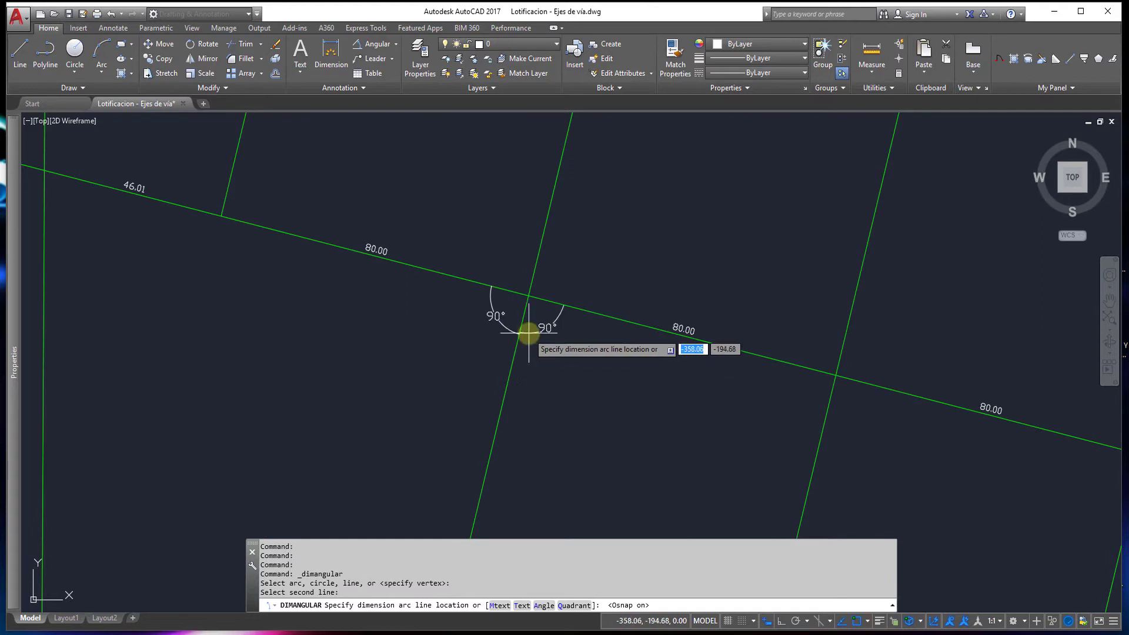
click(528, 334)
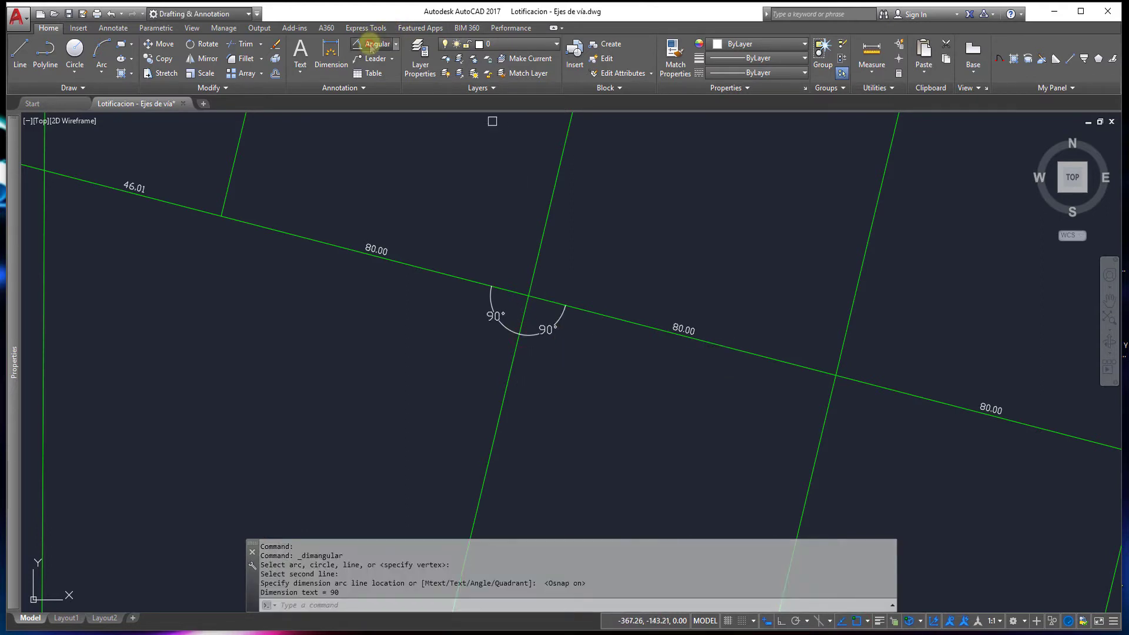
Step: Add 90° angle dimensions in the remaining quadrants of the intersection
click(370, 45)
click(500, 289)
click(531, 284)
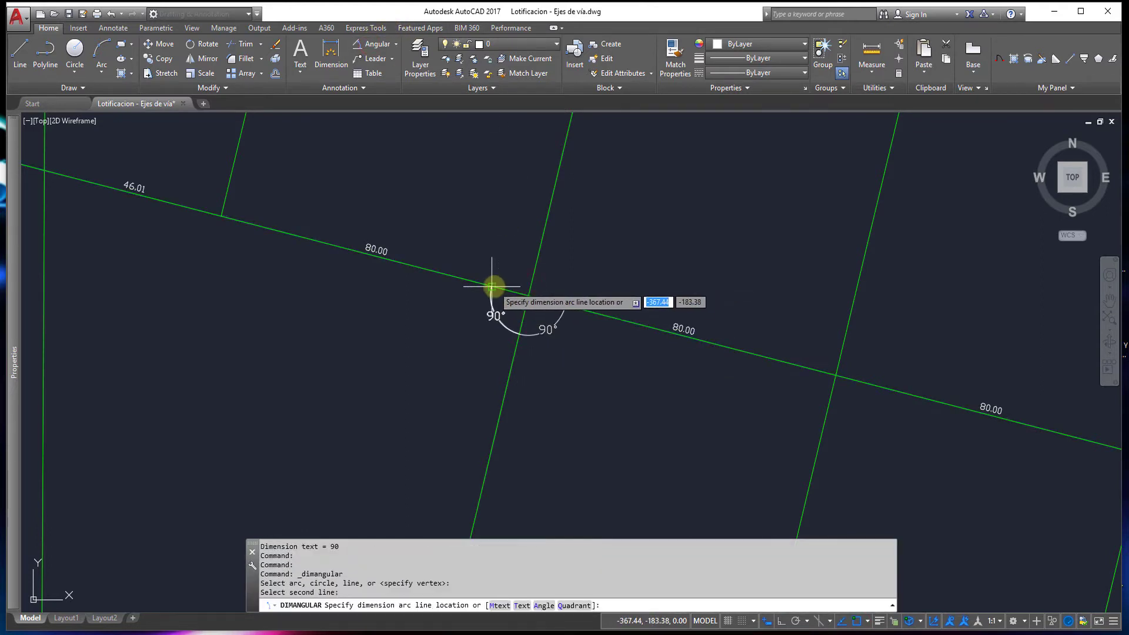
click(493, 285)
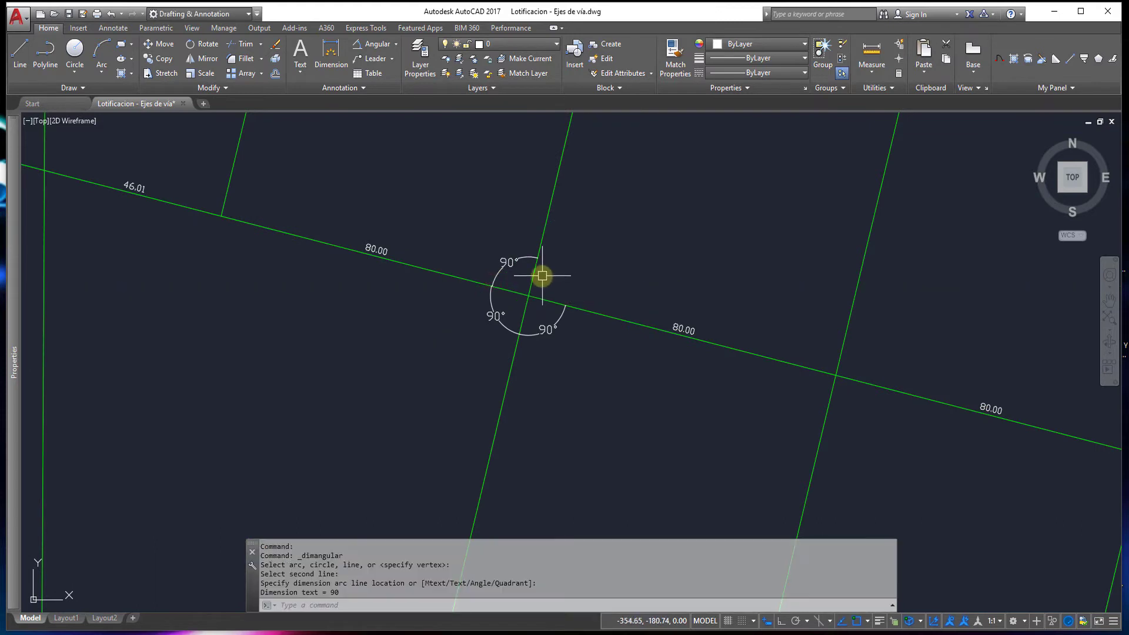
key(Return)
click(542, 275)
click(546, 298)
click(556, 266)
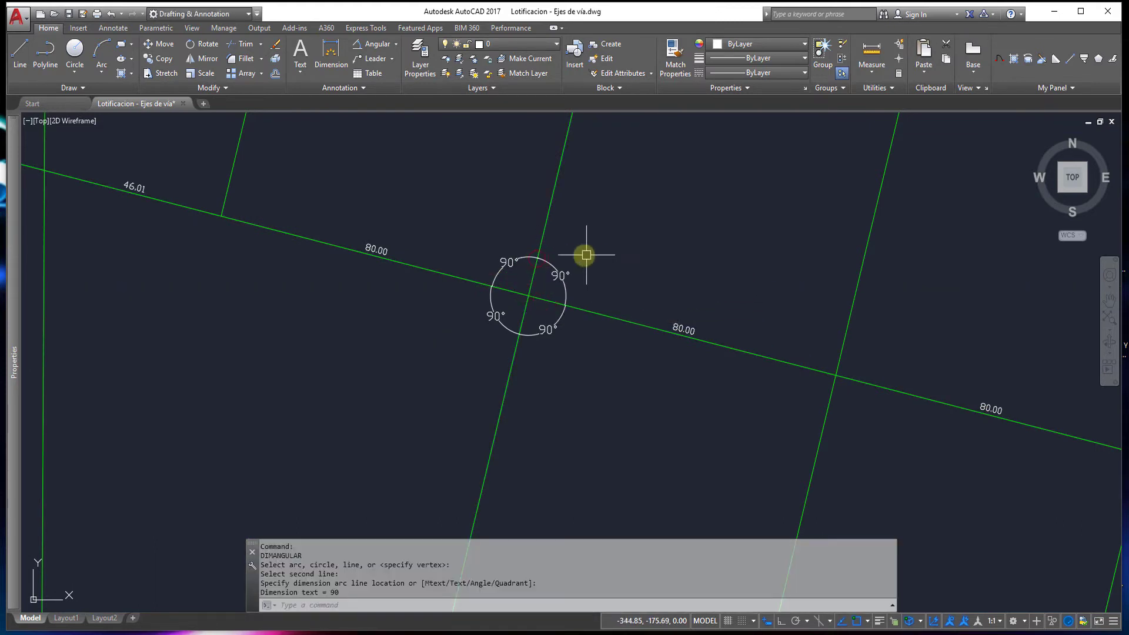
Step: Explode the four 90° angle dimensions and reselect the exploded marks
key(Escape)
key(Escape)
click(474, 227)
click(587, 365)
text(x)
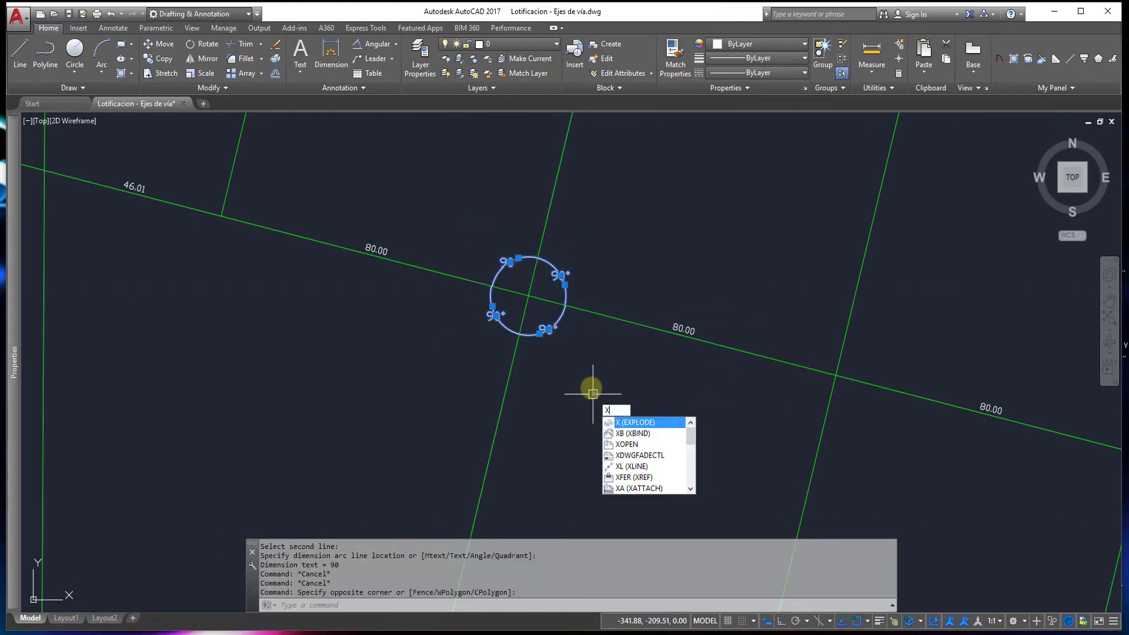
key(Return)
key(Escape)
key(Escape)
click(462, 220)
click(588, 346)
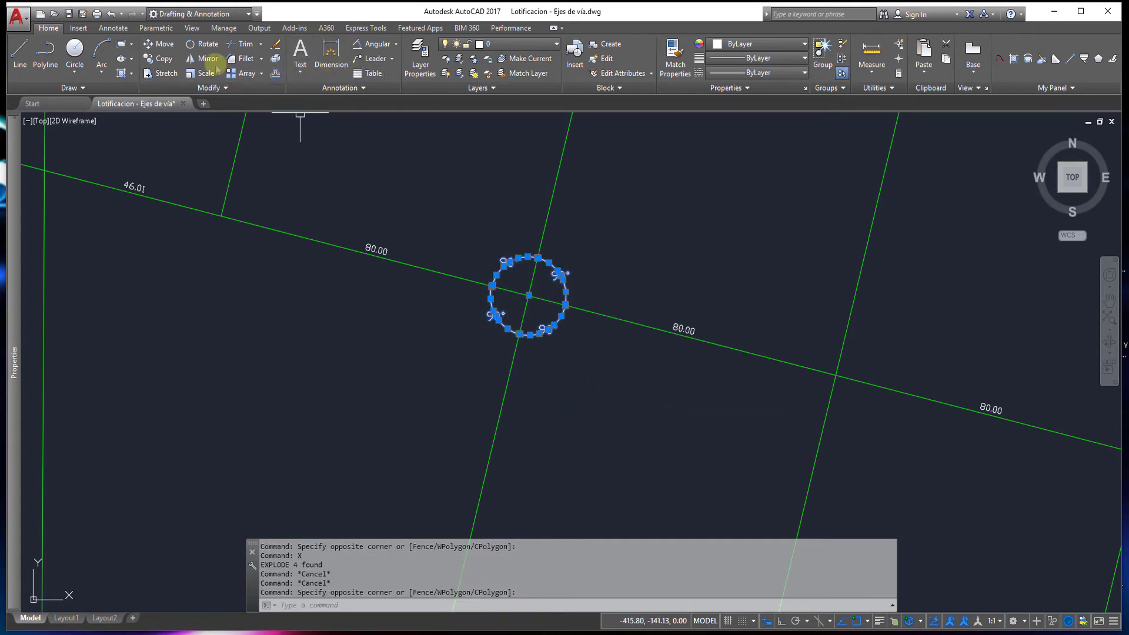
Step: Copy the 90° marks with Intersection snap onto the next intersections along the road
click(164, 60)
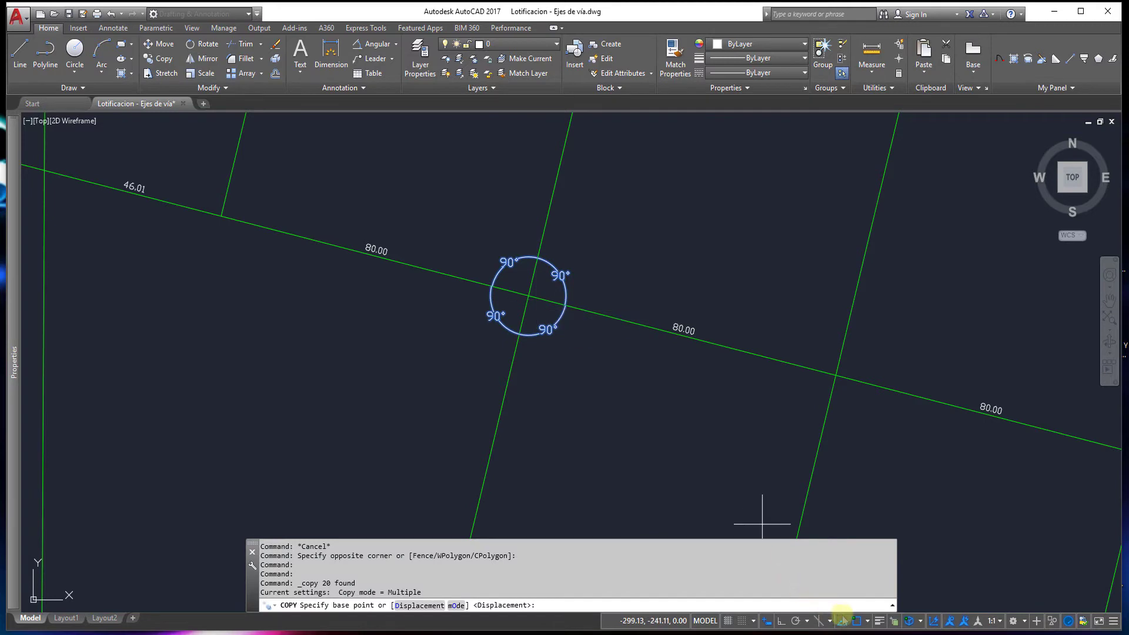
click(867, 621)
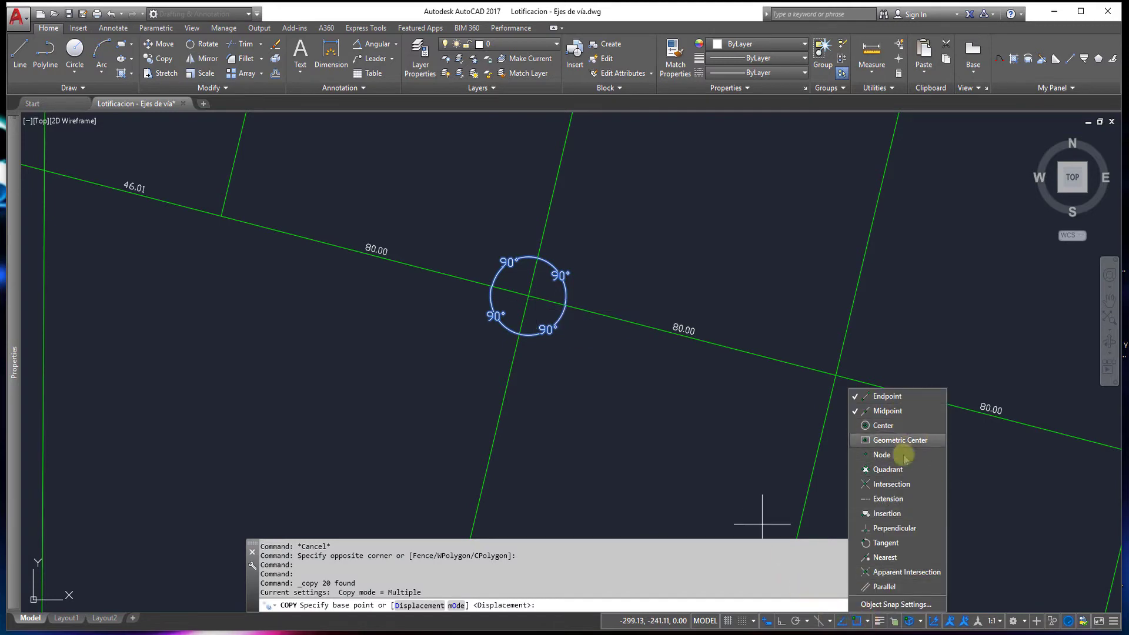
click(905, 487)
click(549, 302)
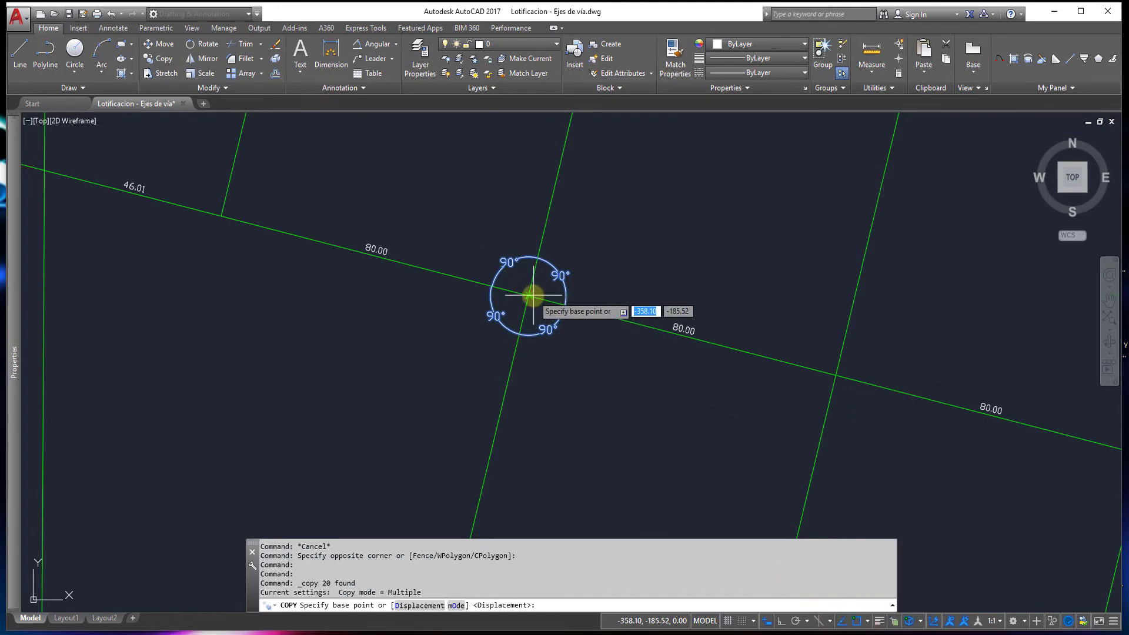
click(529, 296)
click(836, 374)
scroll(695, 389, down, 5)
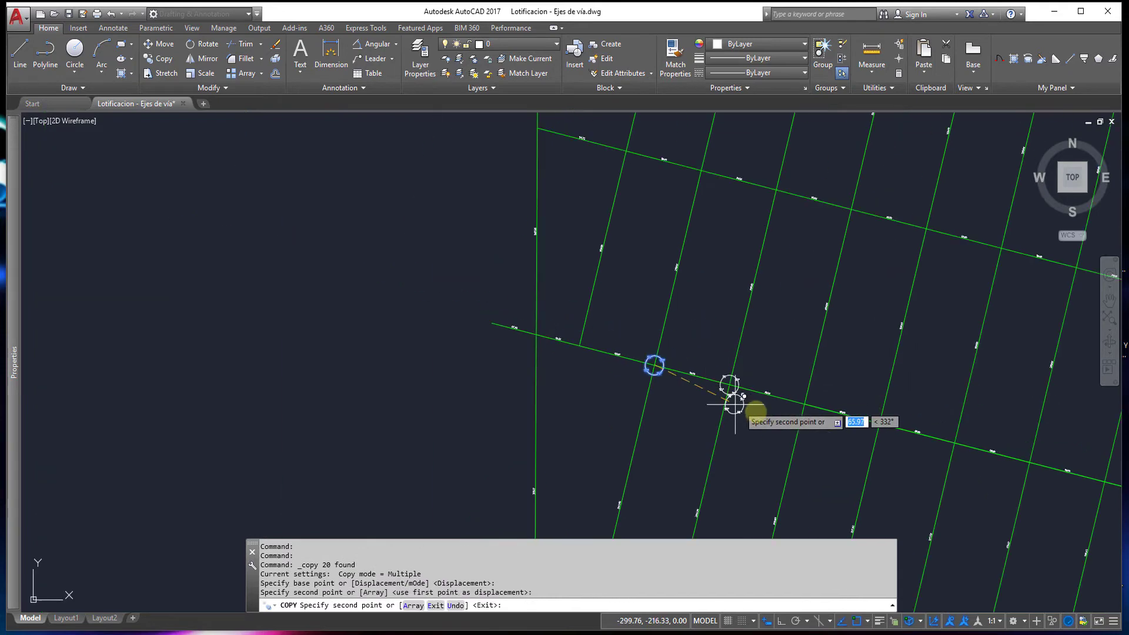
click(804, 404)
click(880, 425)
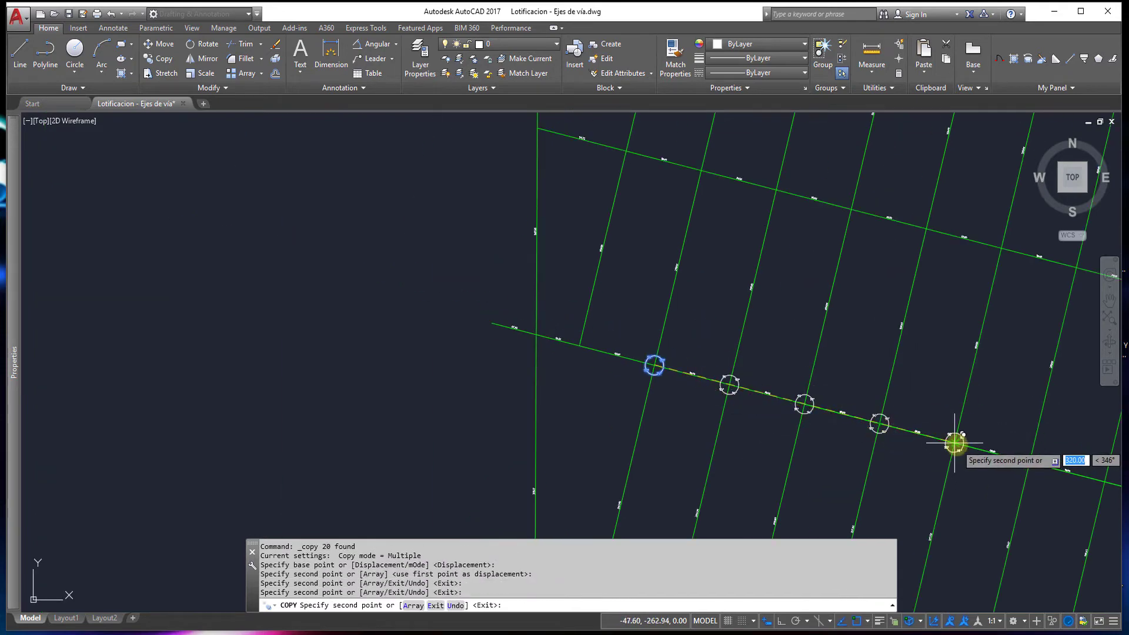
click(956, 445)
scroll(956, 447, down, 2)
Step: Copy the marks onto the remaining intersections along both road axes
middle_drag(725, 413, 415, 282)
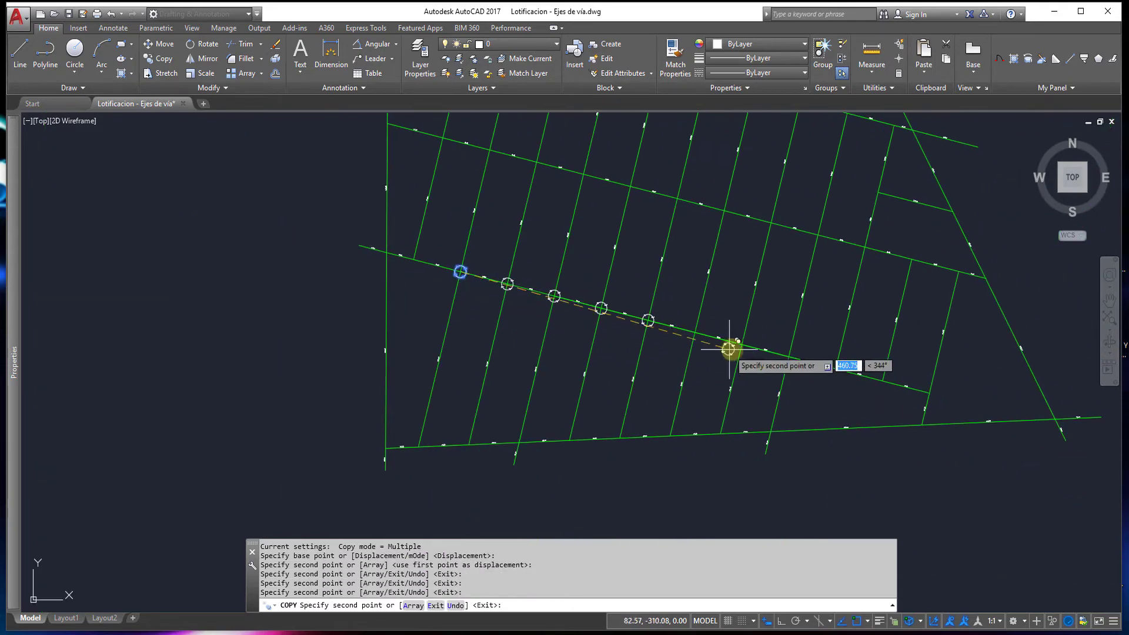
click(695, 332)
click(742, 344)
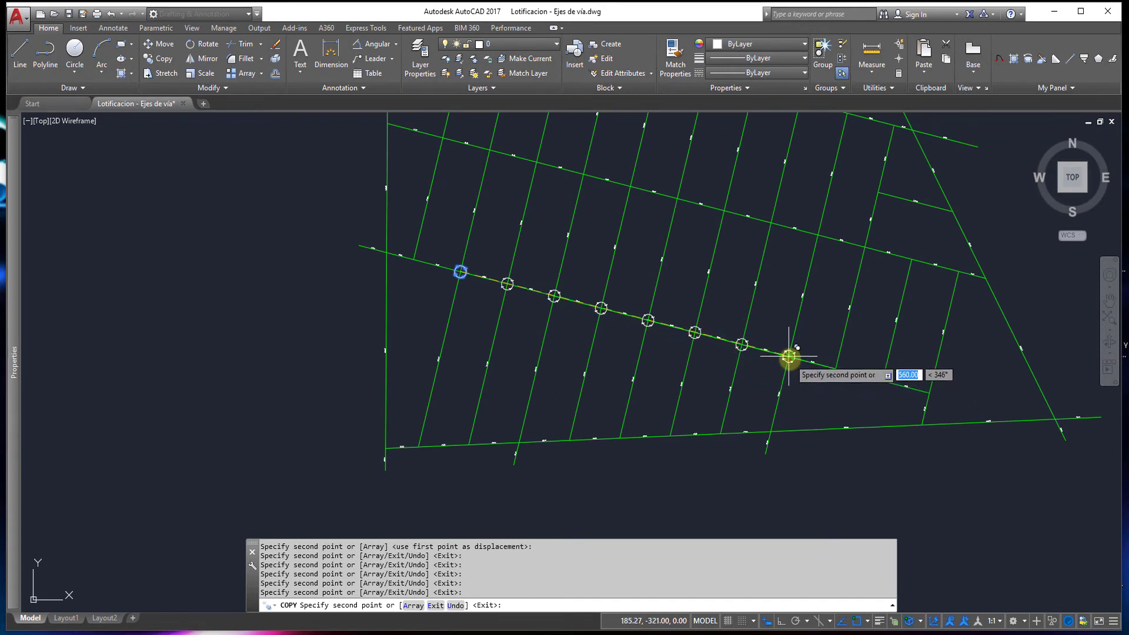
click(788, 356)
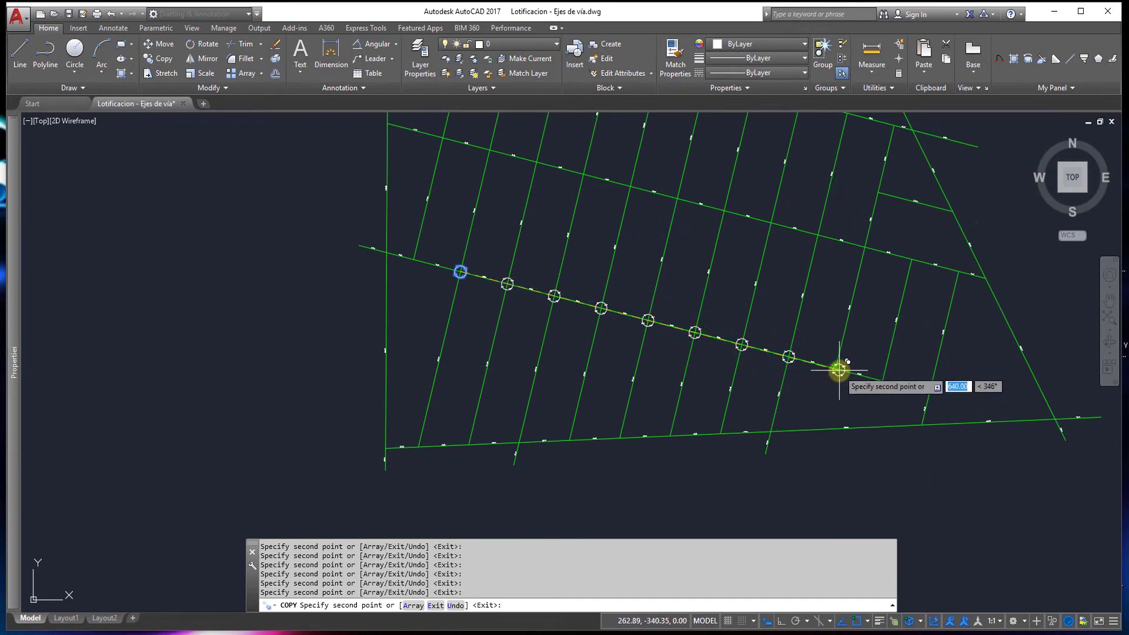
click(835, 368)
click(882, 380)
scroll(537, 222, down, 3)
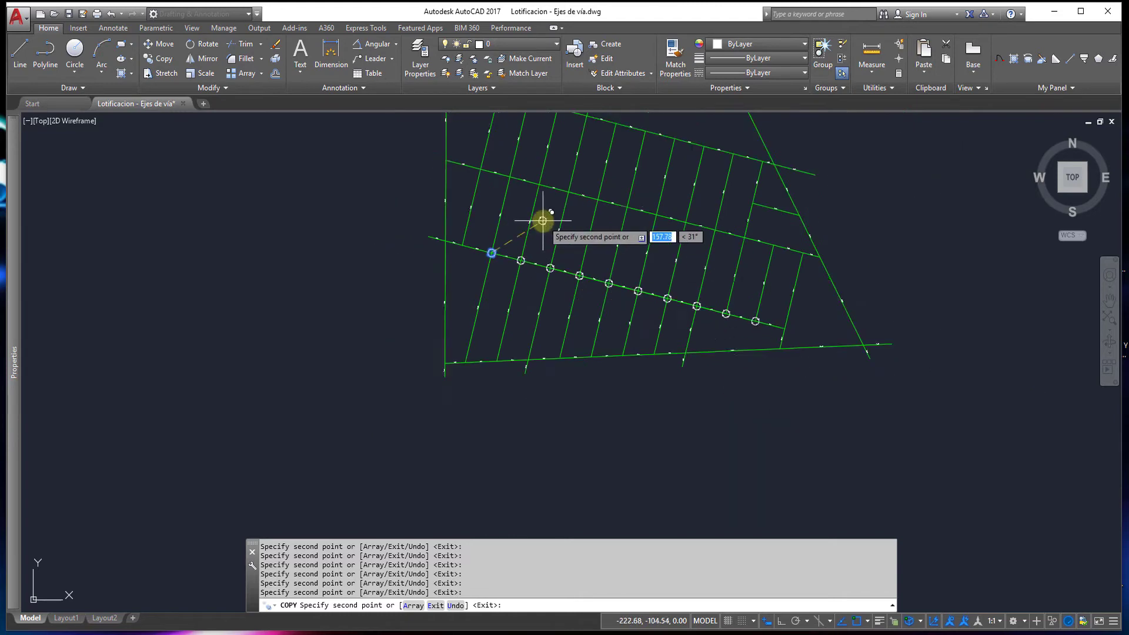
middle_drag(537, 222, 582, 312)
click(537, 274)
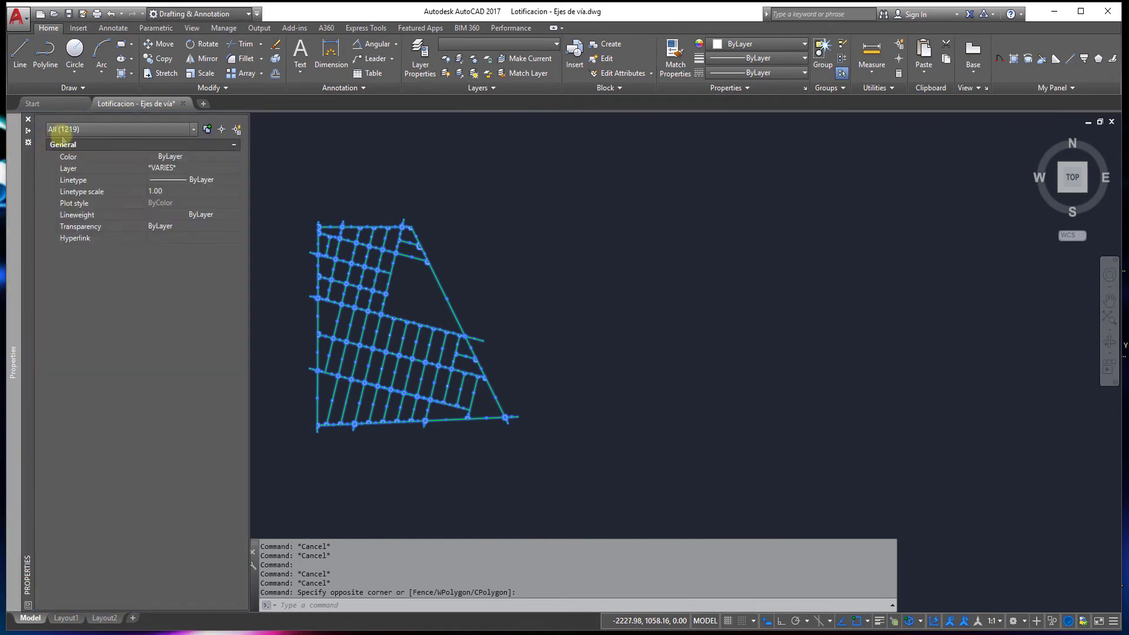
Step: Filter the selection to text and set all text height to 4.00
click(88, 129)
click(76, 177)
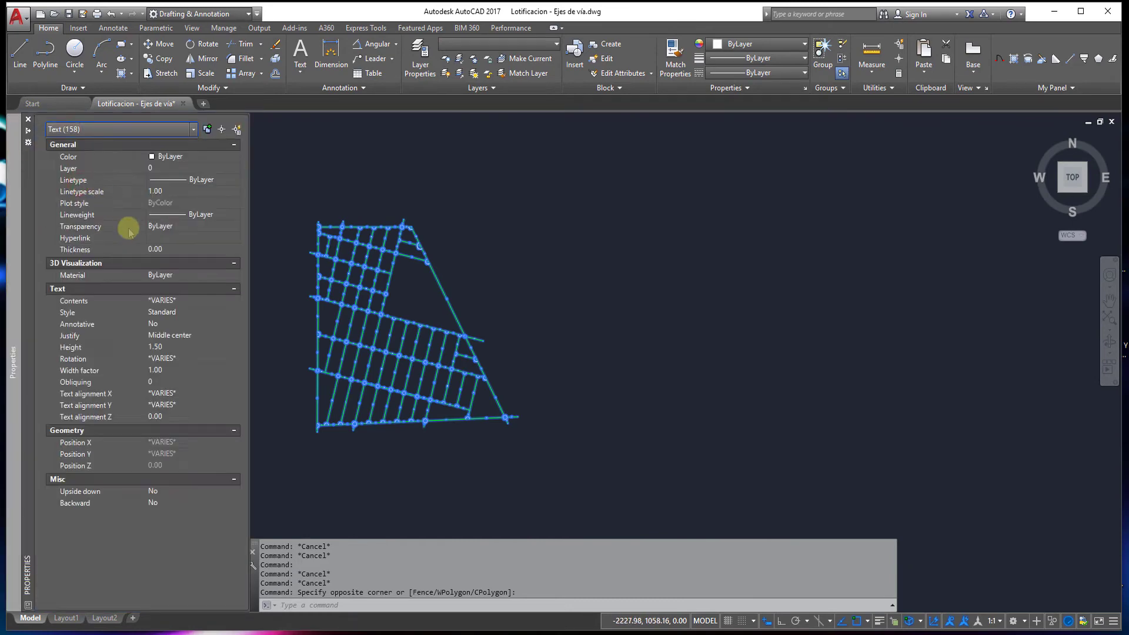
click(182, 357)
key(Escape)
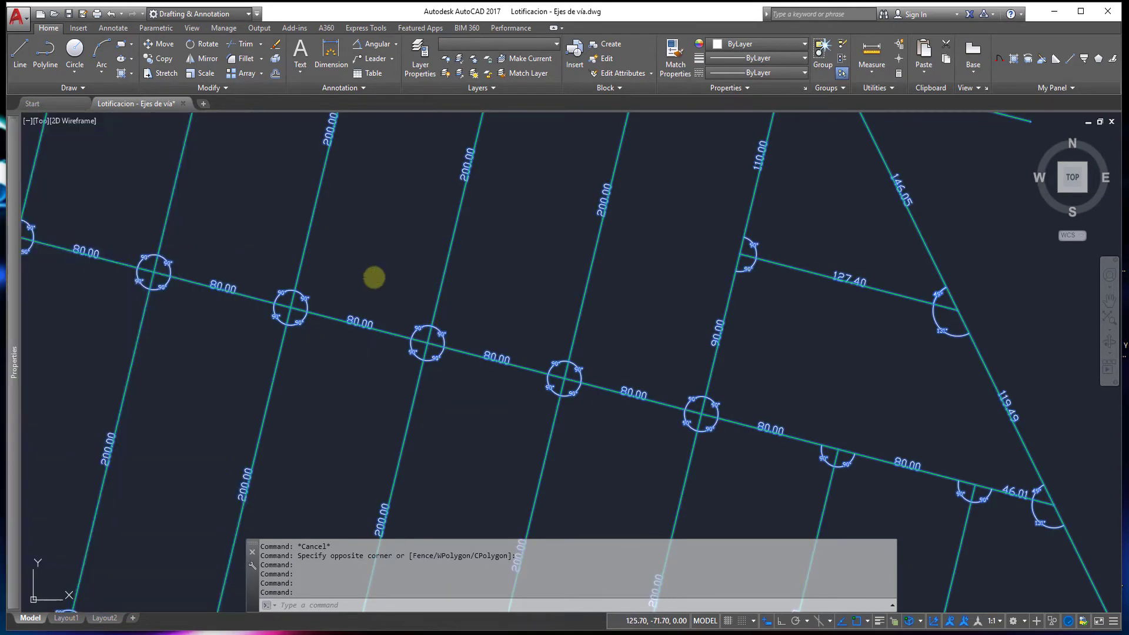
key(ctrl+y)
key(ctrl+y)
scroll(265, 277, down, 3)
scroll(264, 277, down, 3)
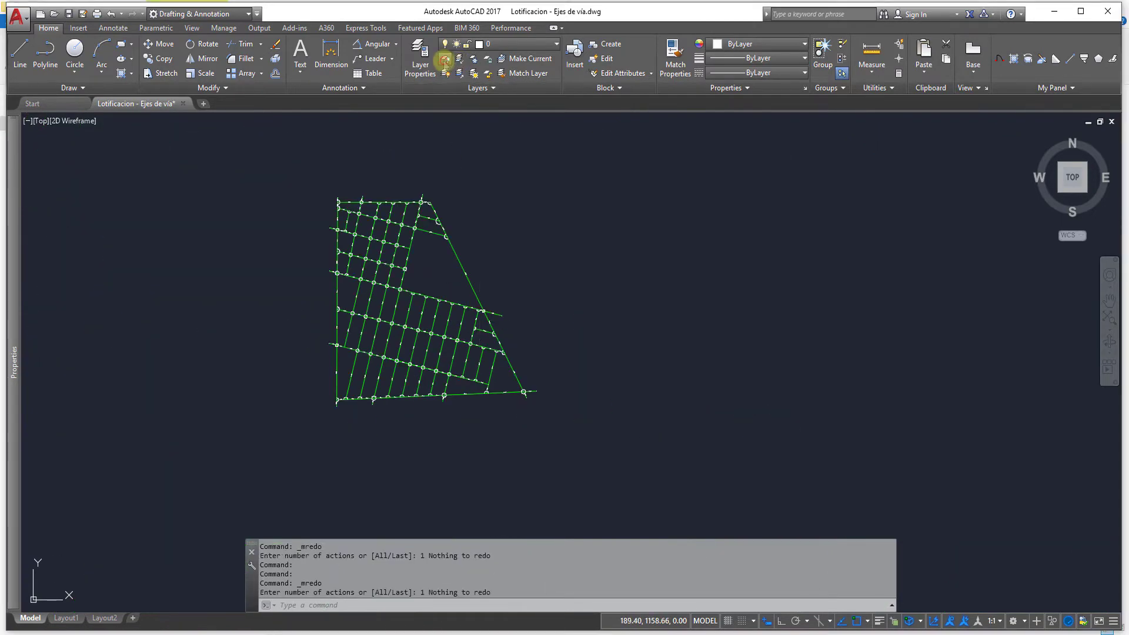
Step: Turn off the A-DETL layer and close the Lotificacion drawing
click(444, 60)
click(457, 257)
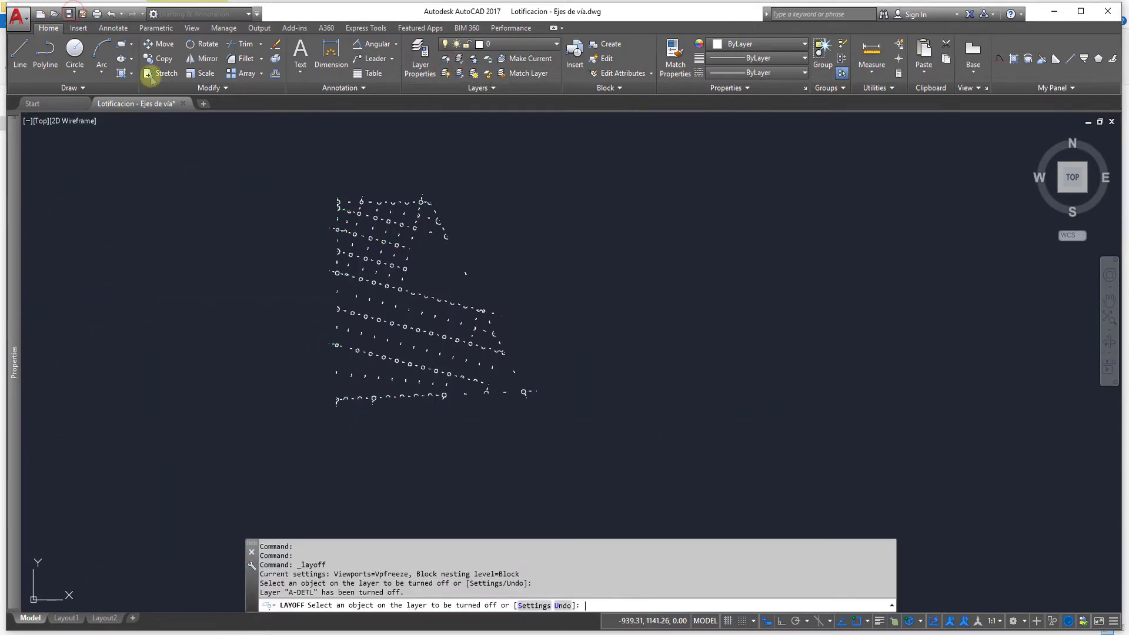
click(179, 104)
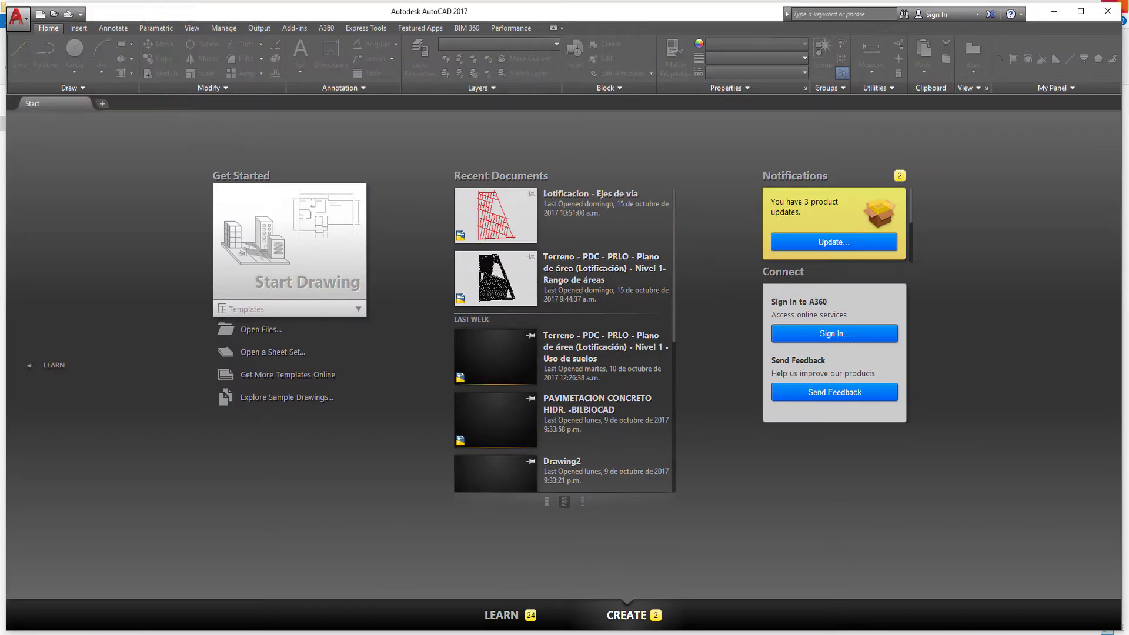
click(1054, 11)
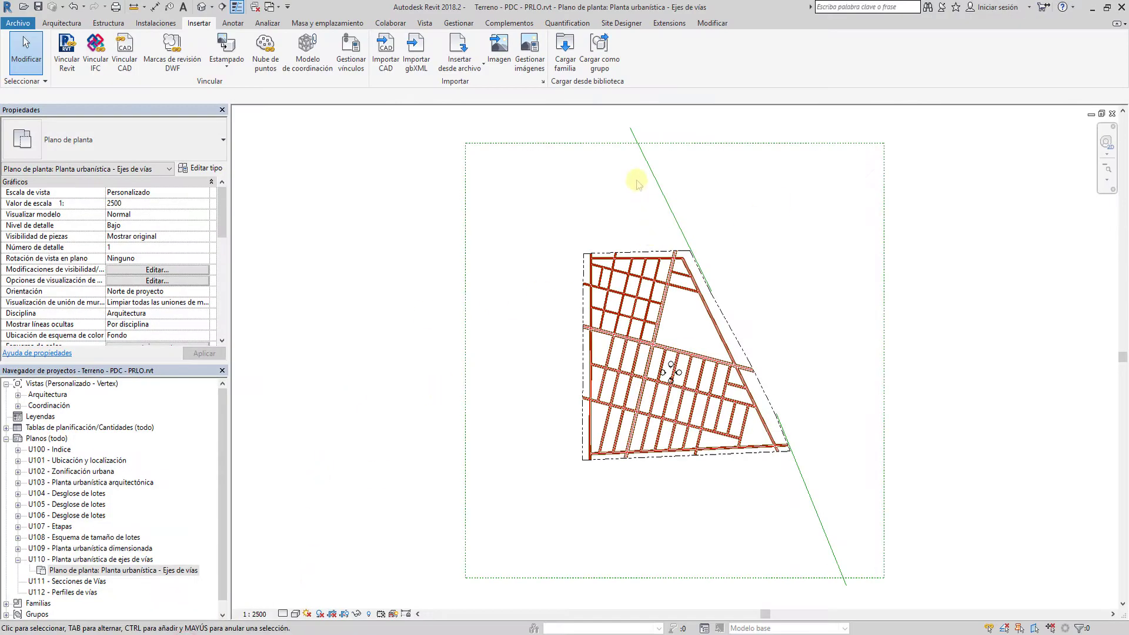
Step: Import Lotificacion - Ejes de vía.dwg with Capas/Niveles set to Visibles
scroll(675, 301, up, 1)
scroll(537, 252, up, 1)
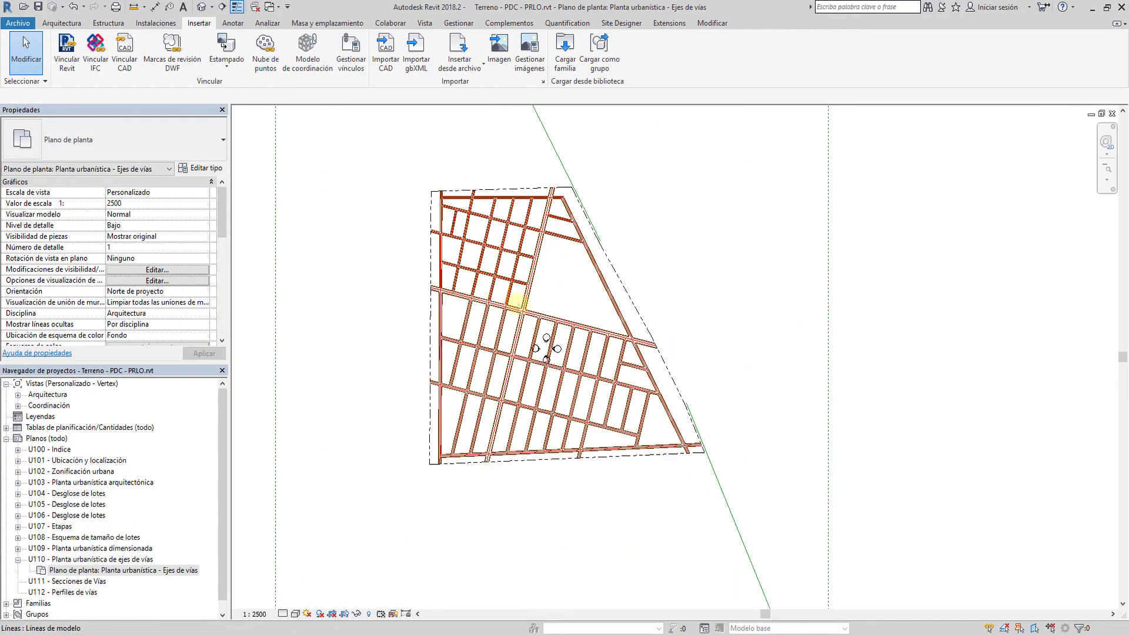
scroll(516, 297, up, 2)
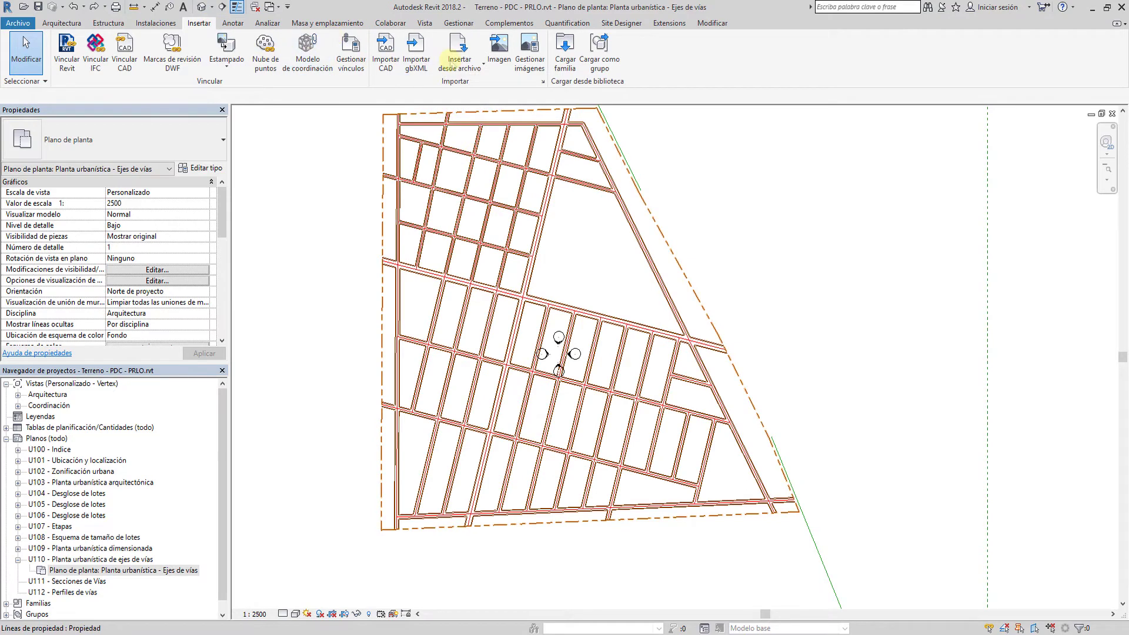
click(386, 53)
click(499, 465)
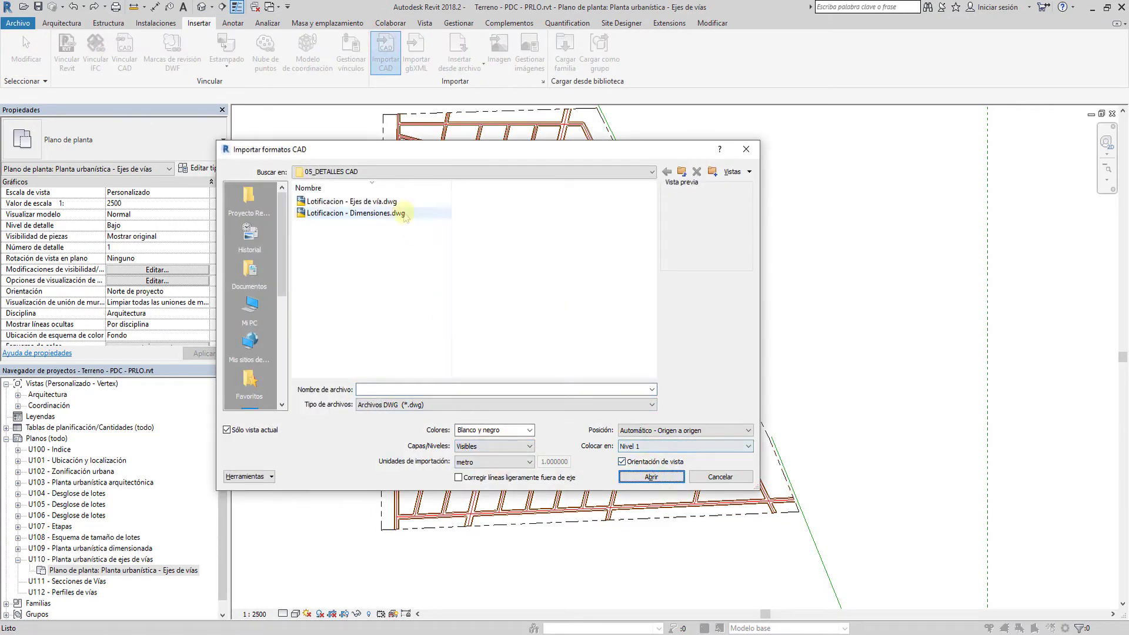
click(377, 202)
click(653, 477)
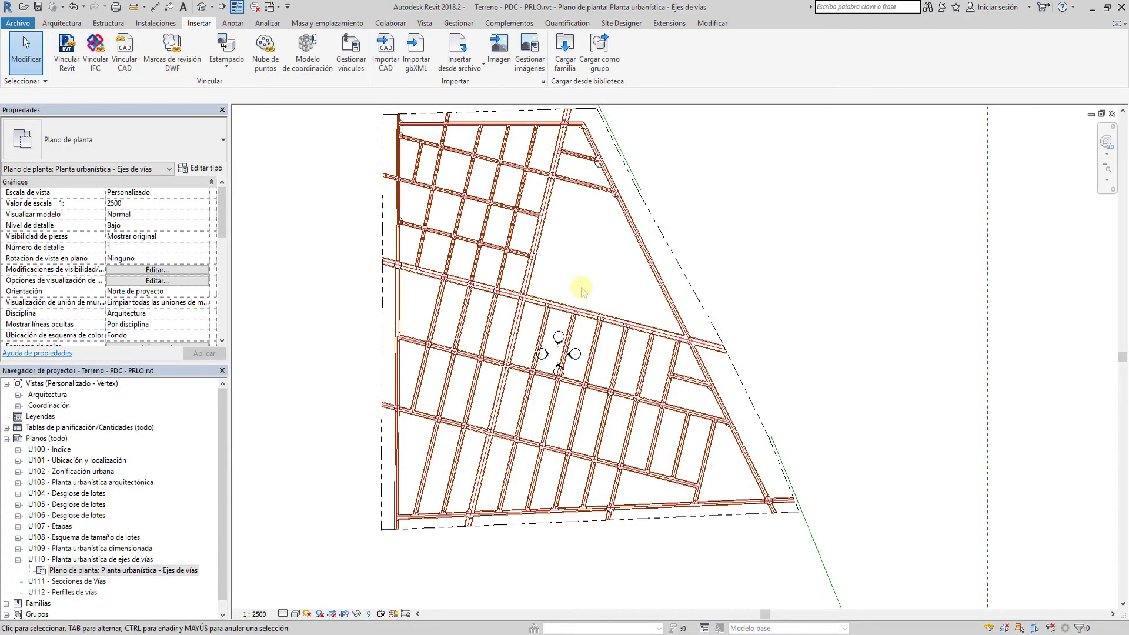
Step: Hide the elevation marker category in the current view with the VH shortcut
scroll(575, 345, up, 3)
scroll(521, 308, up, 2)
scroll(713, 412, down, 1)
scroll(537, 353, down, 2)
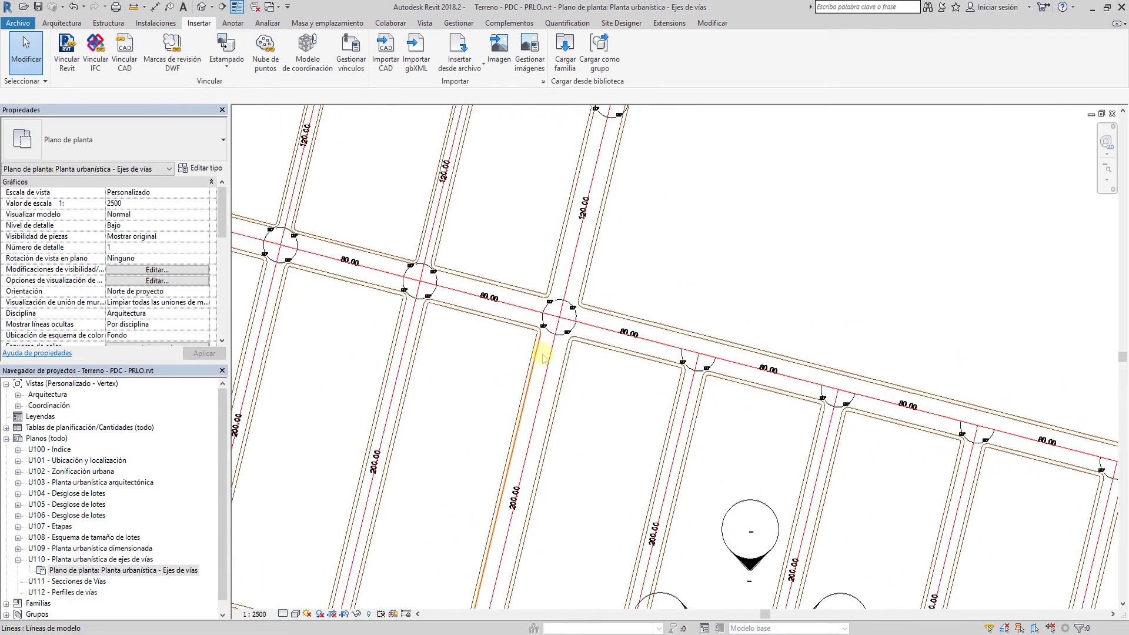
scroll(630, 424, up, 2)
click(647, 447)
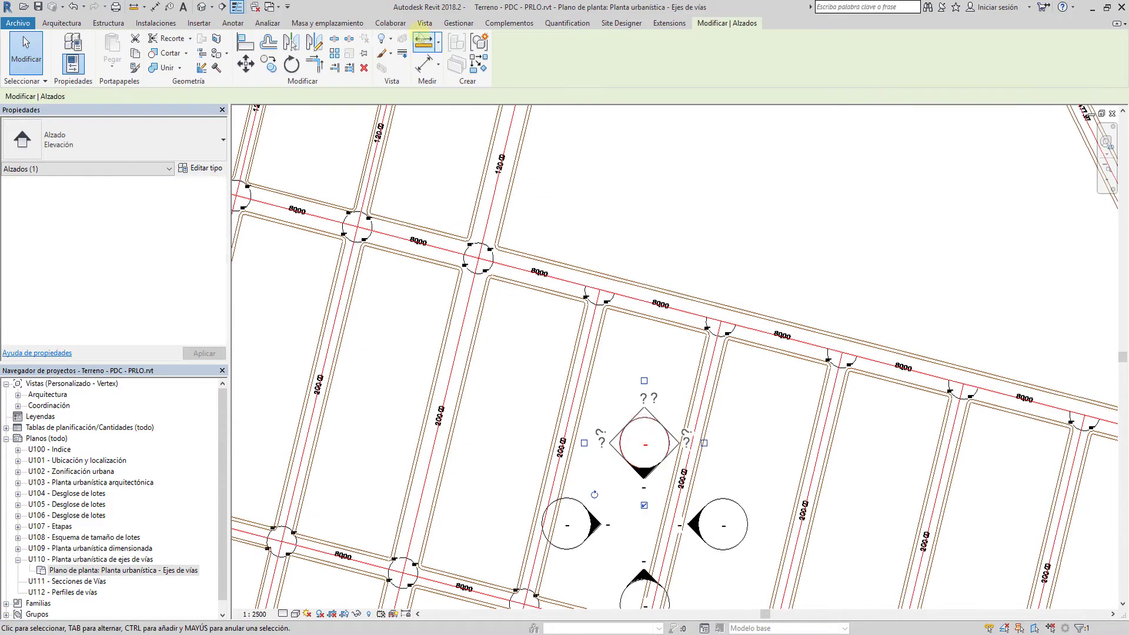
key(v)
key(h)
scroll(654, 507, down, 3)
scroll(643, 466, down, 5)
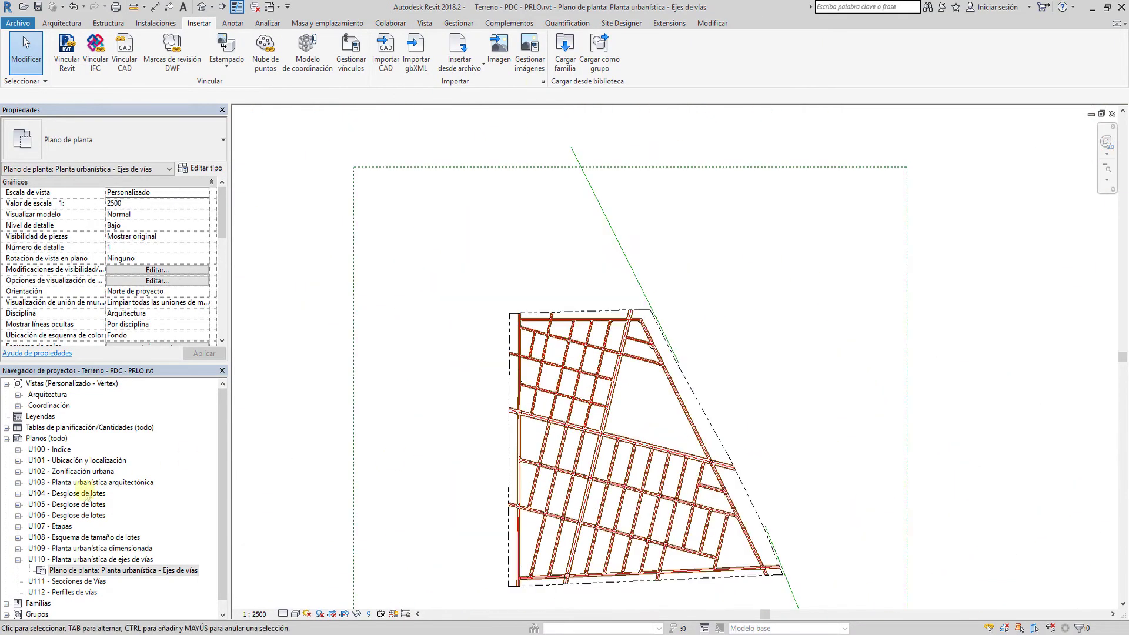
Step: On sheet U109, activate the plan viewport and hide the elevation marker category
click(17, 560)
double_click(88, 548)
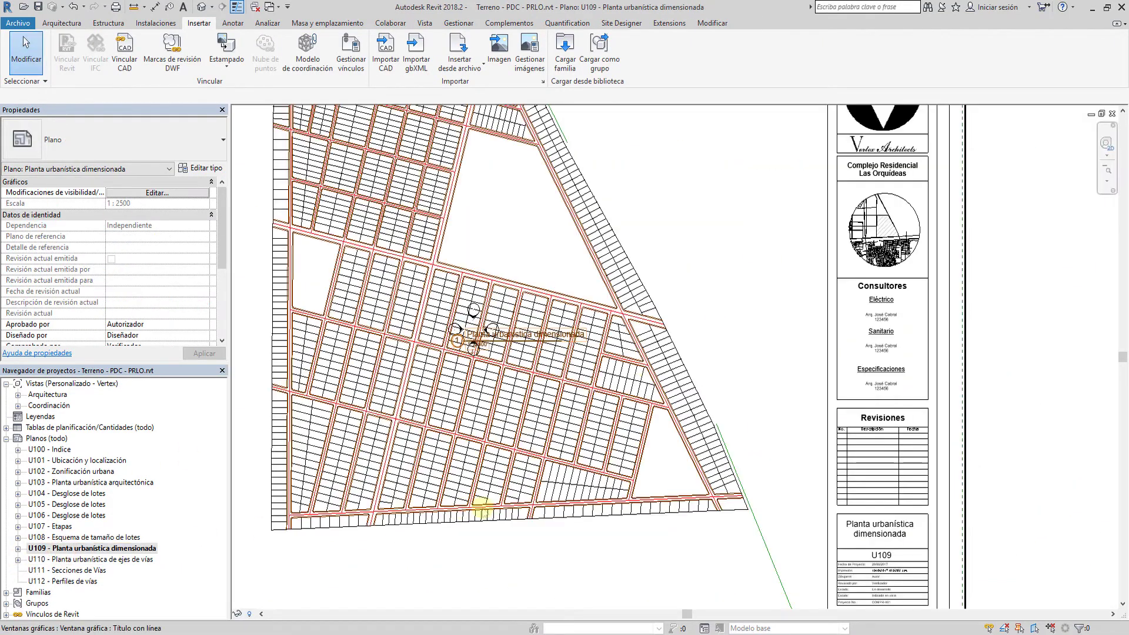
scroll(386, 287, up, 3)
double_click(327, 244)
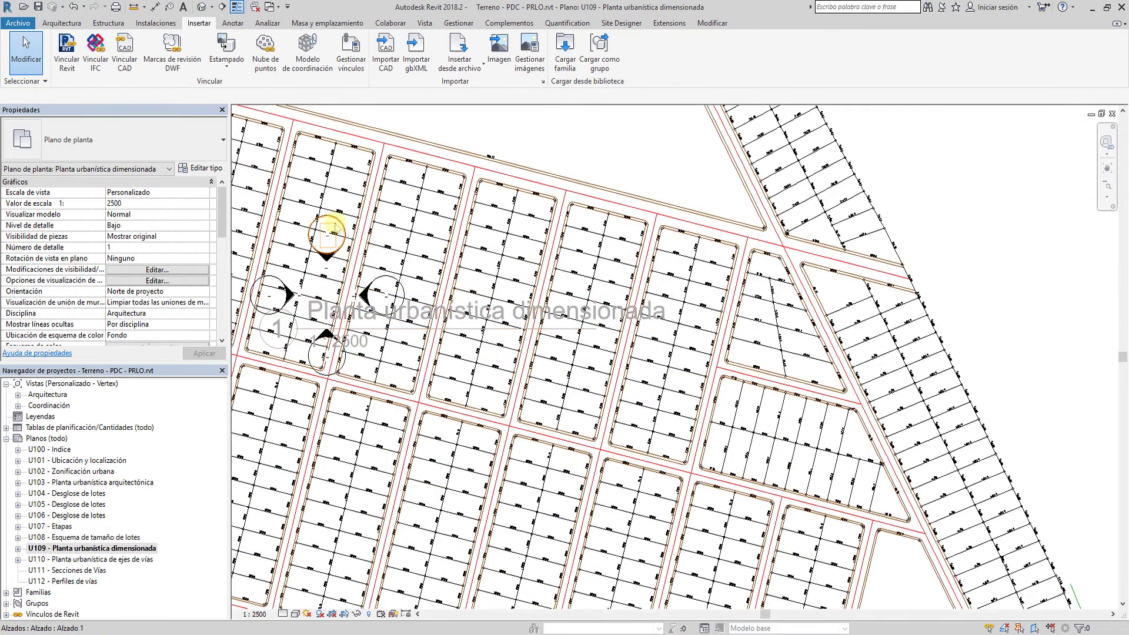
click(326, 234)
click(391, 39)
click(423, 78)
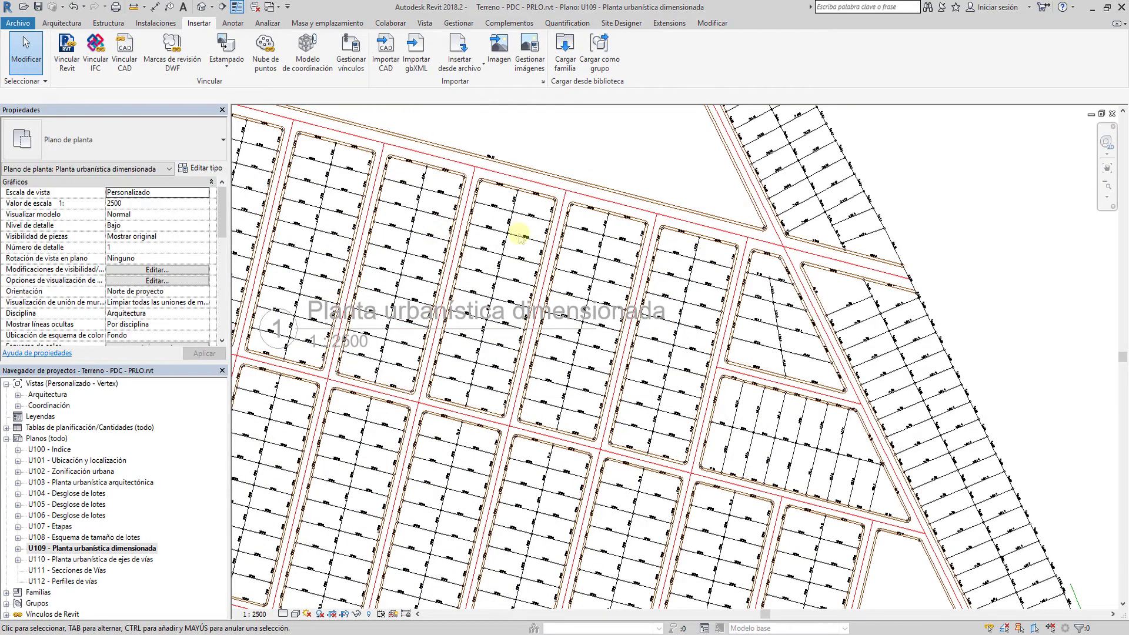
Step: Deactivate the U109 viewport and open sheet U110 'Planta urbanística de ejes de vías'
scroll(566, 285, down, 4)
double_click(887, 373)
click(484, 252)
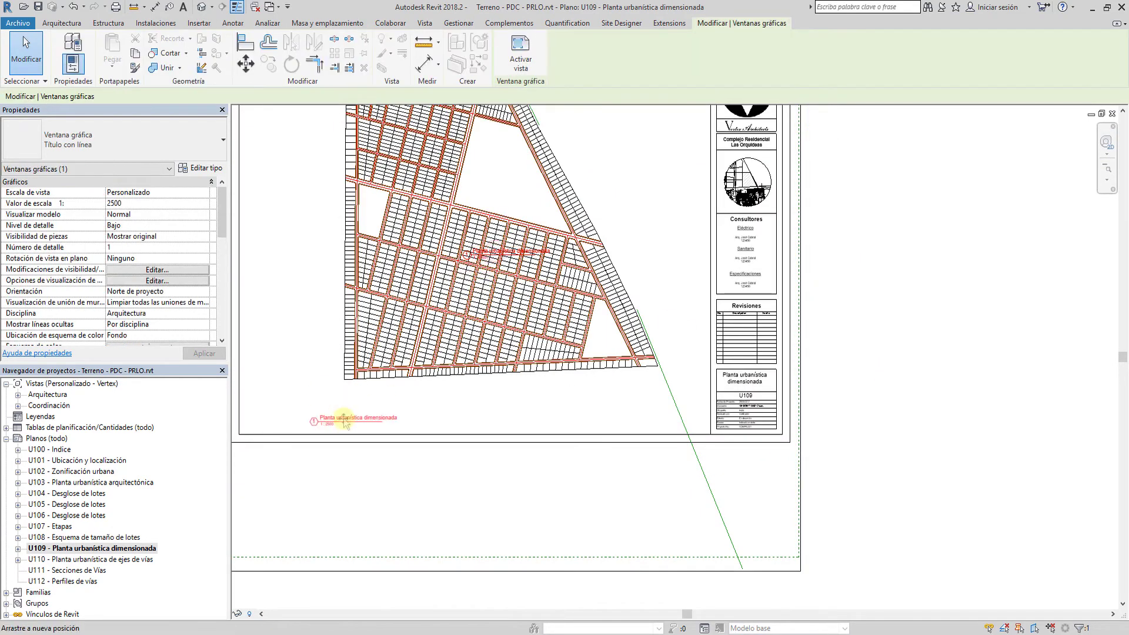
double_click(92, 559)
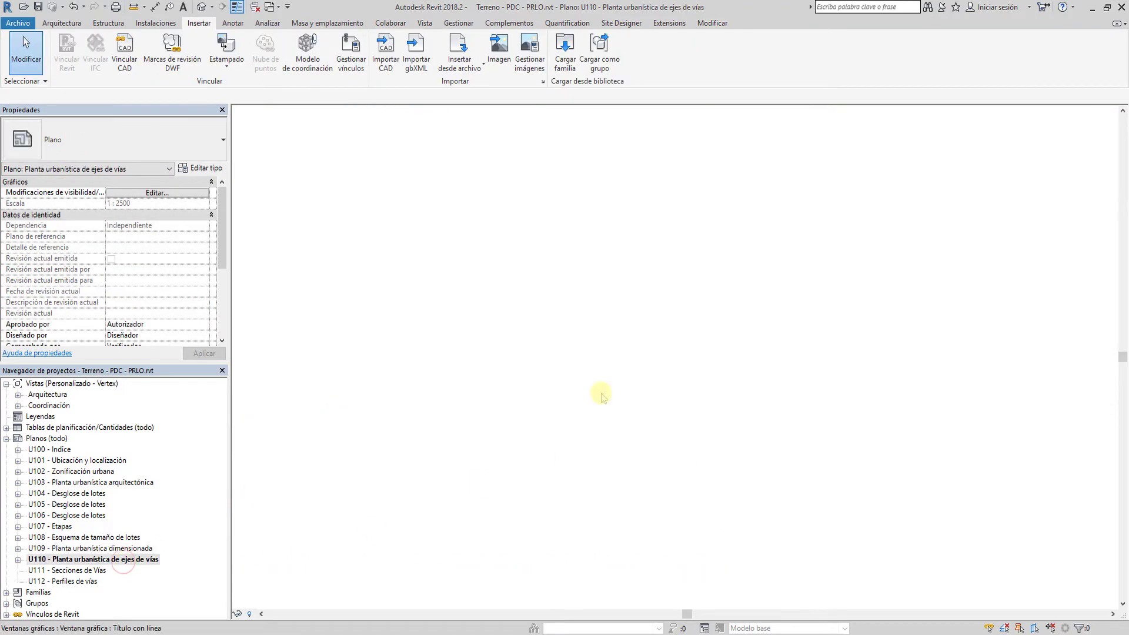
Step: Hide the green diagonal line crossing the road-axes plan in this view
scroll(654, 452, up, 2)
click(469, 522)
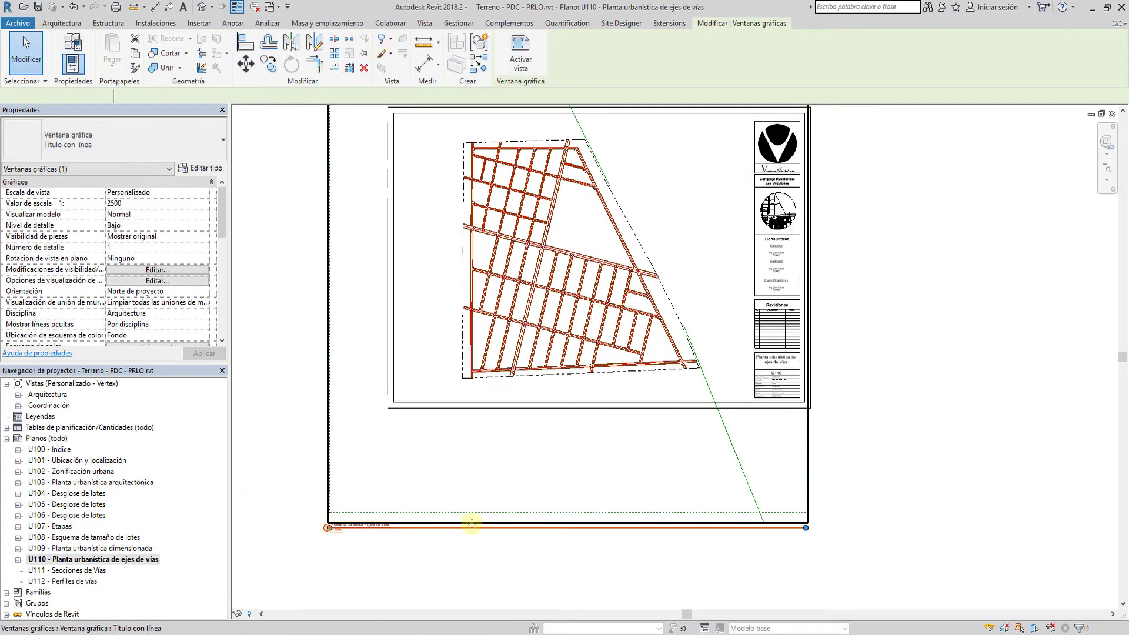
click(584, 574)
scroll(588, 287, up, 3)
scroll(588, 287, down, 3)
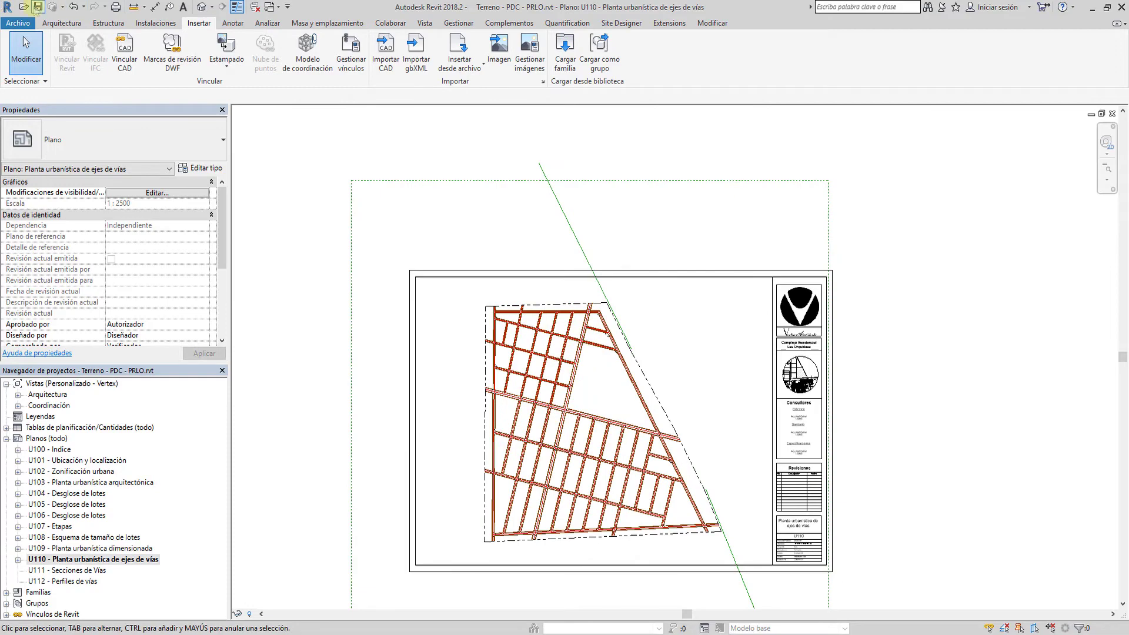
scroll(598, 352, up, 2)
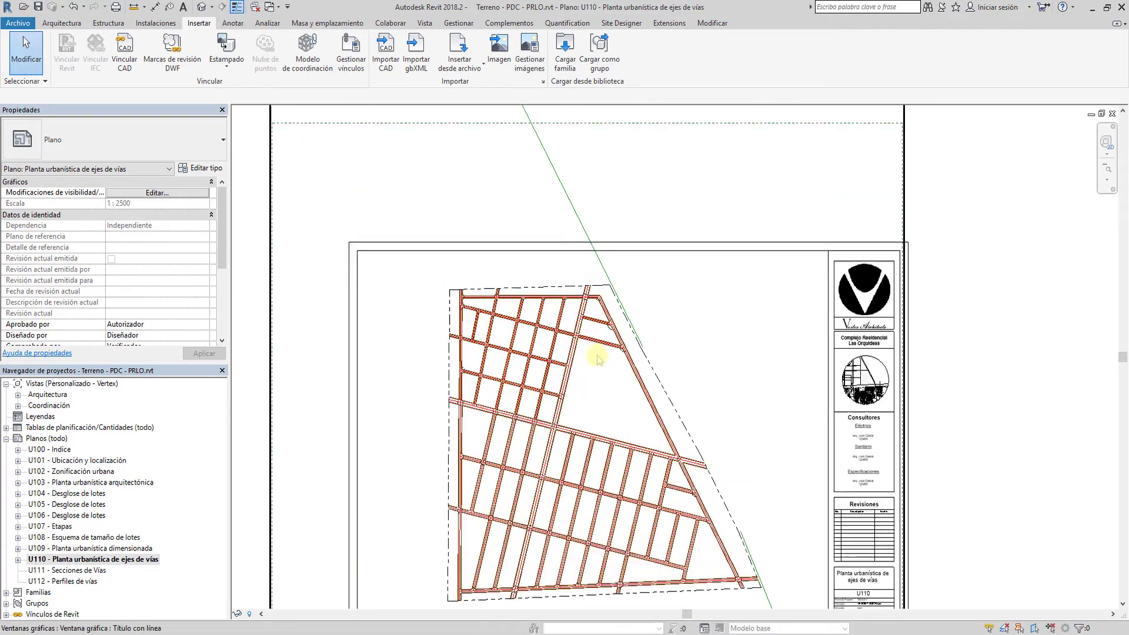
scroll(598, 353, up, 1)
scroll(597, 262, up, 1)
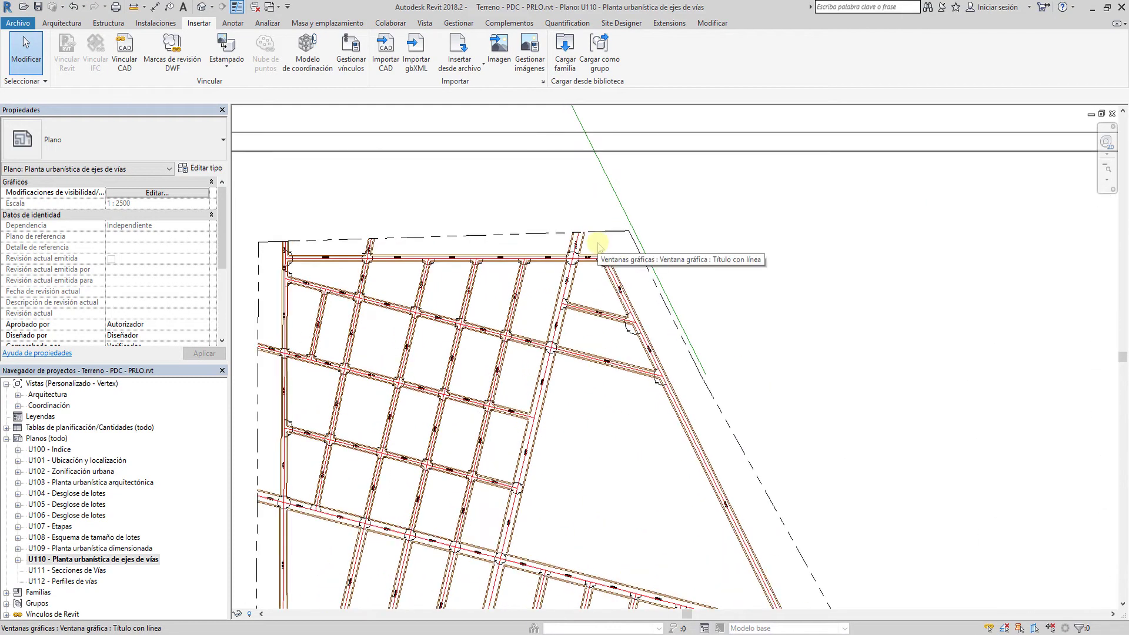
click(612, 188)
click(390, 38)
click(415, 71)
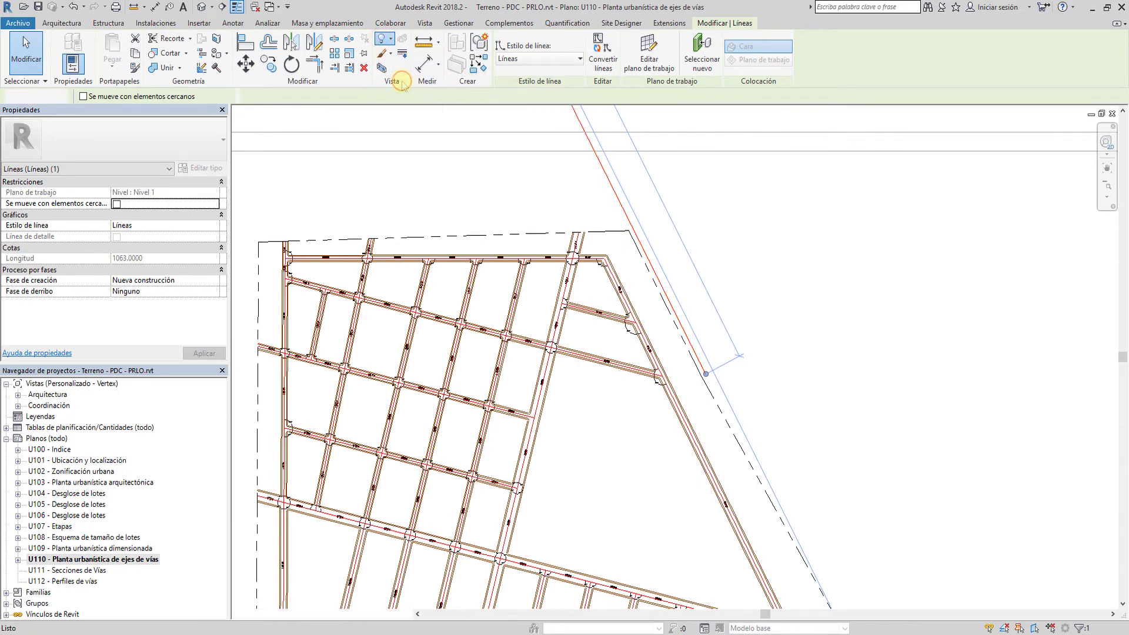
Step: Hide the scope box around the road-axes plan in this view
scroll(723, 297, down, 2)
middle_drag(724, 297, 758, 375)
scroll(713, 310, down, 2)
scroll(542, 353, down, 2)
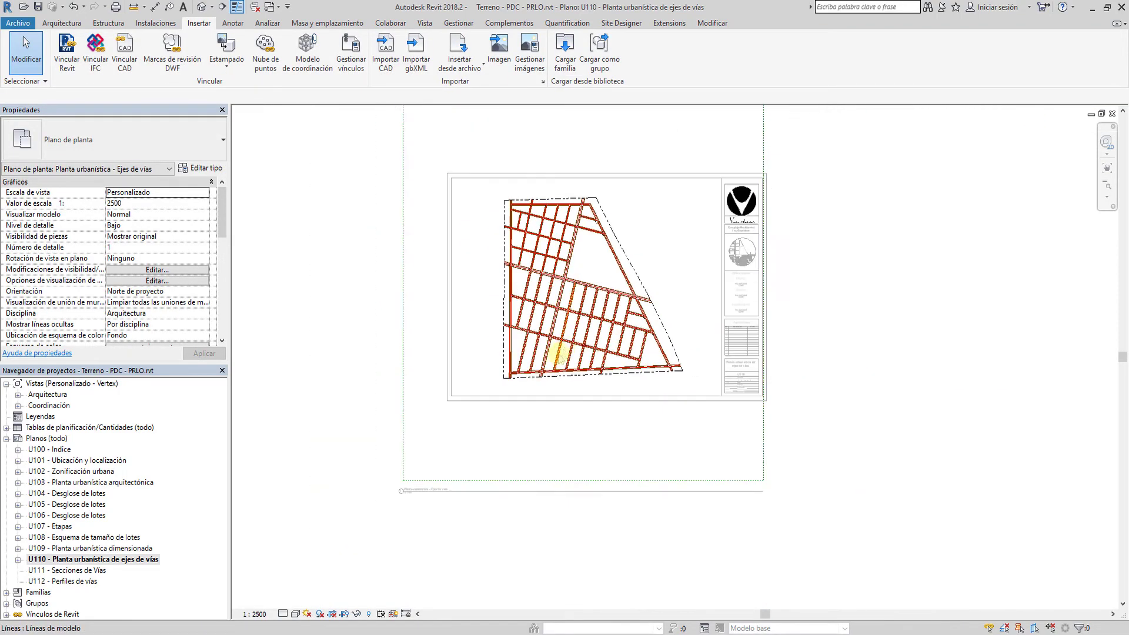
click(501, 481)
click(400, 40)
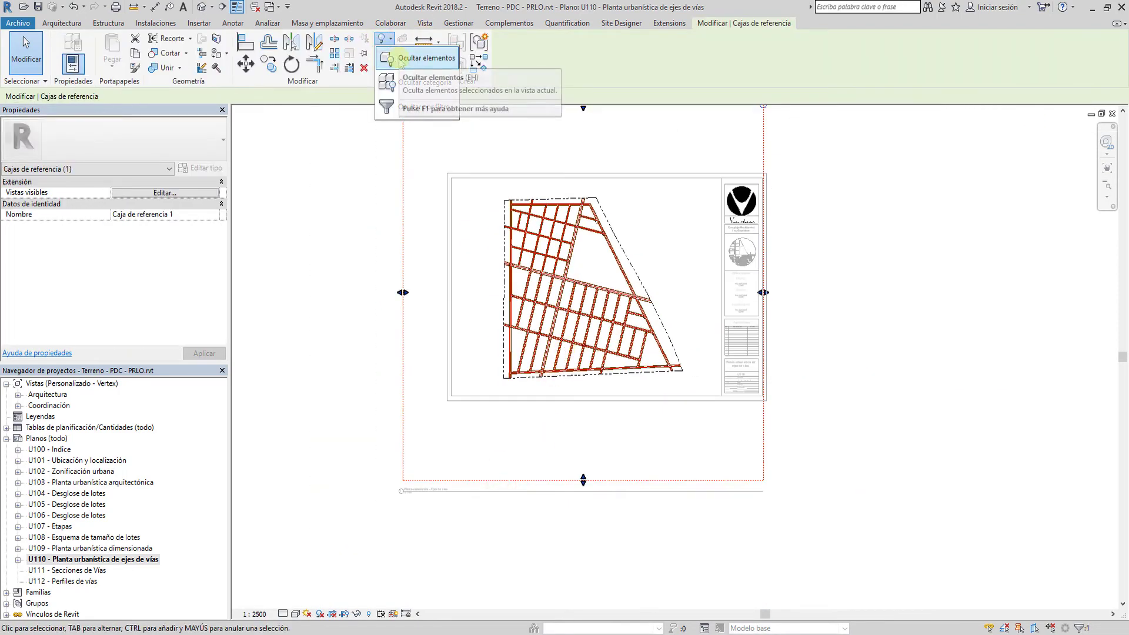
click(415, 53)
Step: Show the crop boundary and move the viewport title inside the sheet border
click(345, 614)
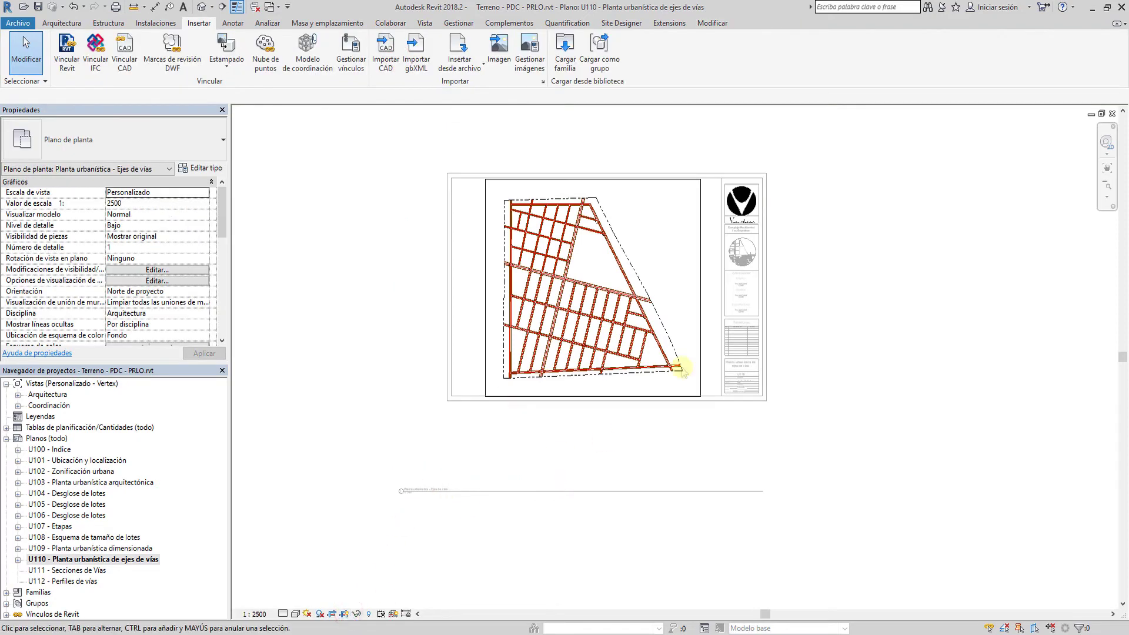
click(585, 492)
drag(537, 461, 614, 397)
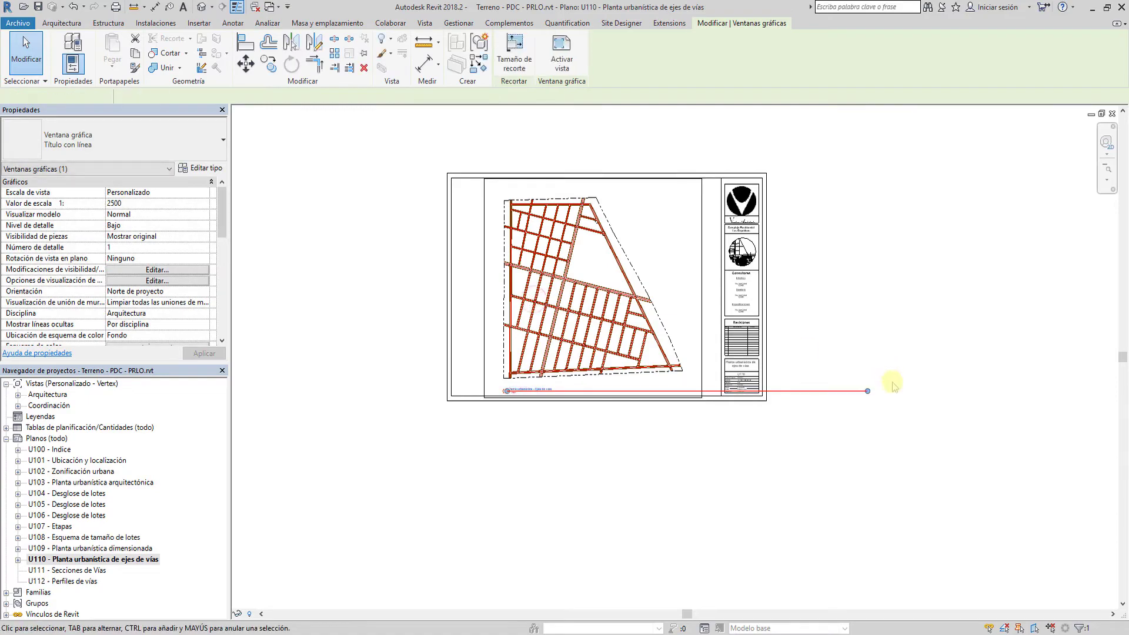
click(579, 454)
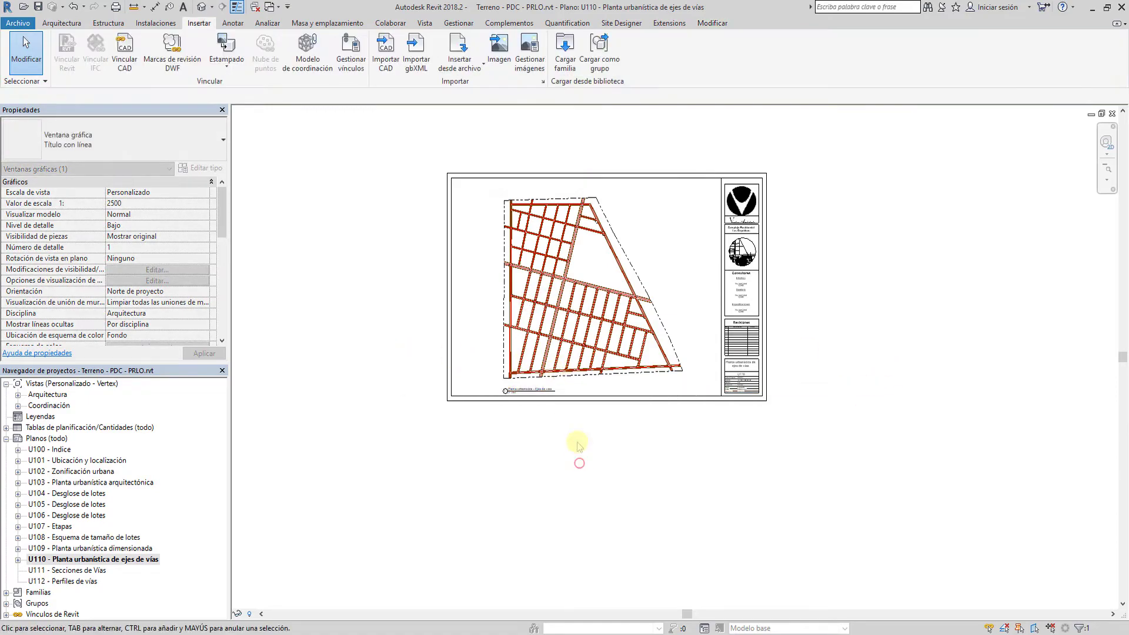
click(479, 323)
Step: Reselect and review the plan viewport's position on sheet U110
scroll(524, 320, up, 2)
scroll(532, 319, up, 1)
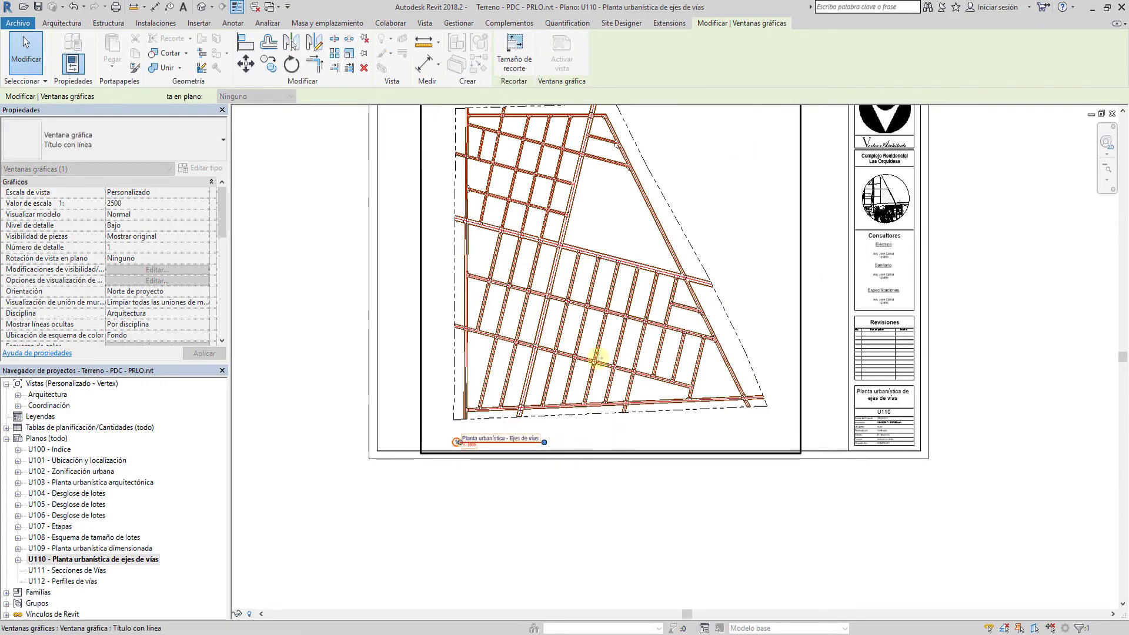
scroll(598, 361, up, 3)
scroll(597, 361, down, 2)
scroll(600, 359, up, 1)
scroll(600, 360, up, 3)
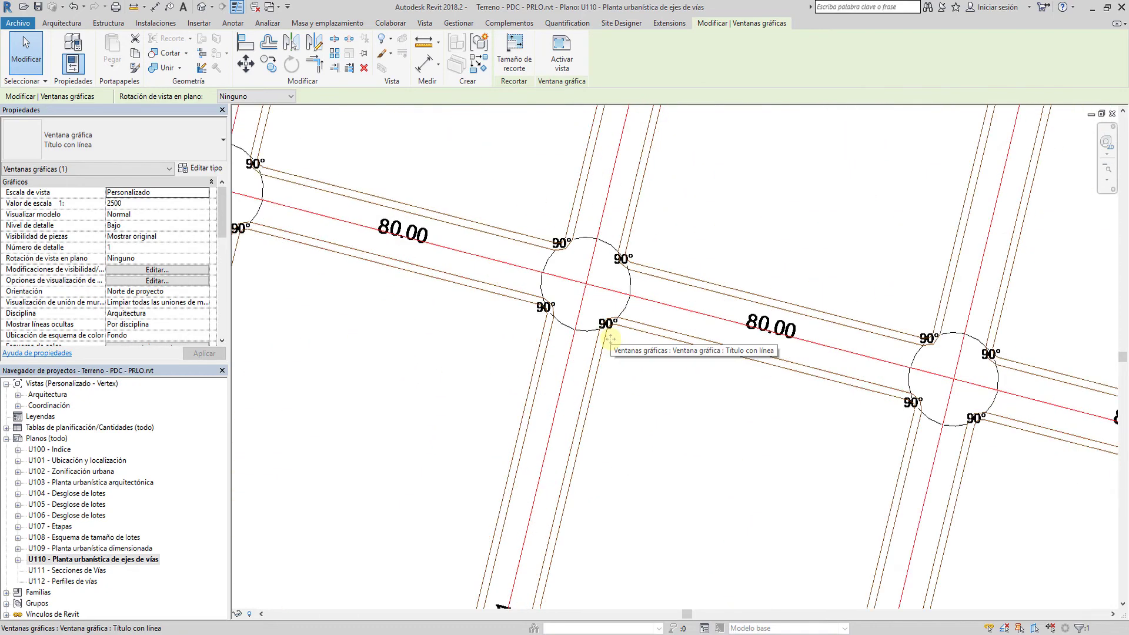
scroll(679, 322, down, 1)
scroll(584, 346, down, 4)
scroll(584, 346, down, 3)
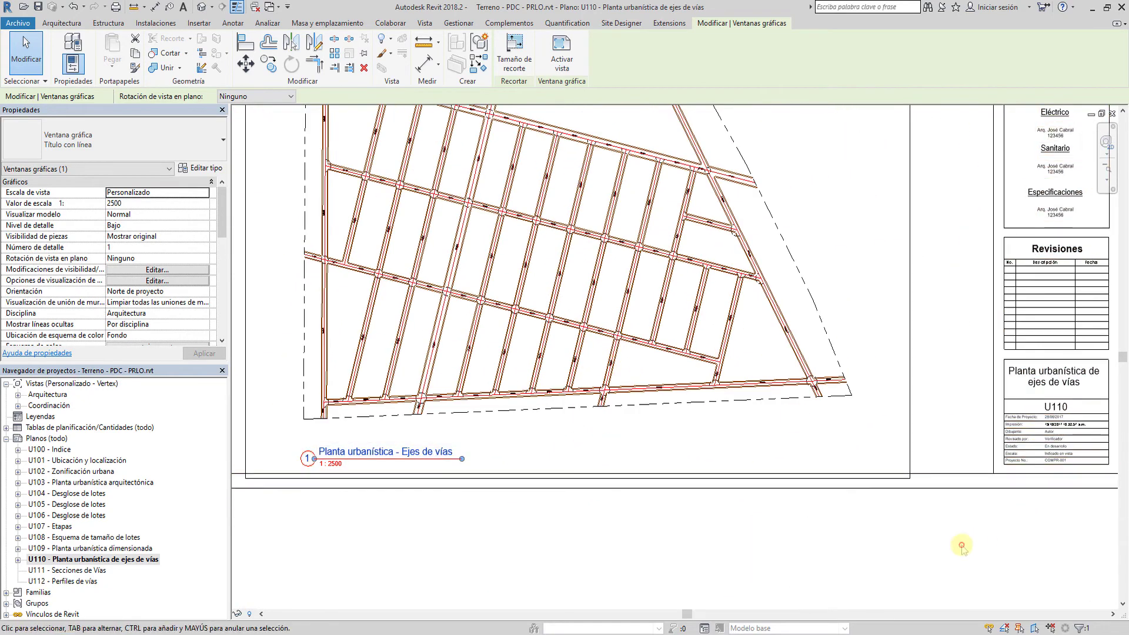
click(966, 545)
scroll(612, 396, down, 1)
click(629, 356)
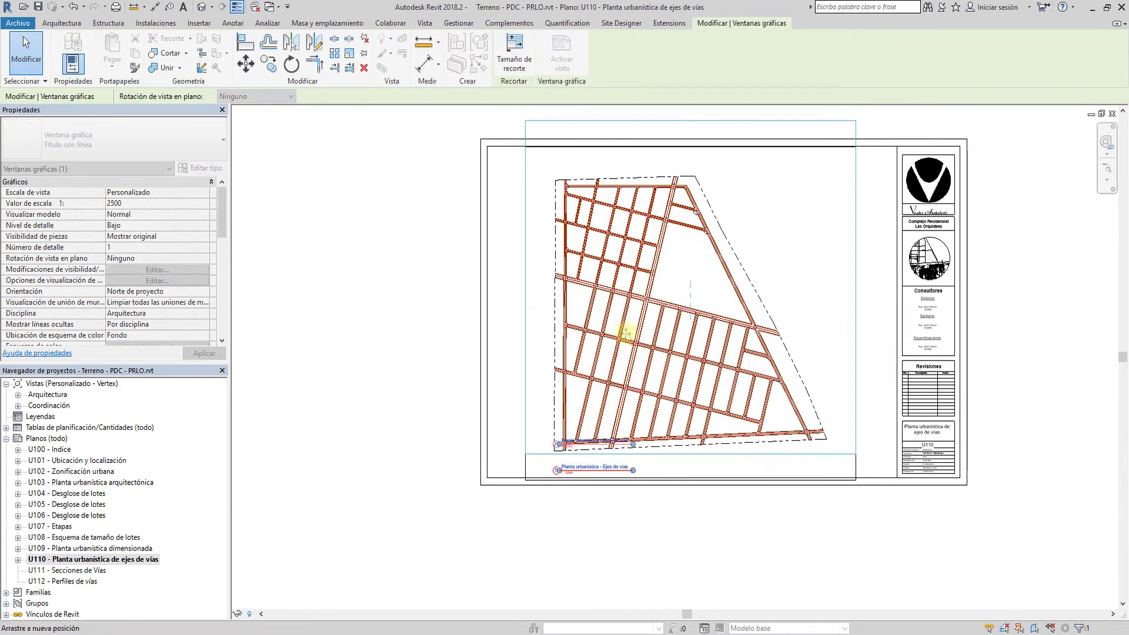
click(325, 323)
scroll(627, 311, up, 3)
Step: In the activated plan, hide the URB_Ejes de Acera sidewalk line category
scroll(627, 312, up, 5)
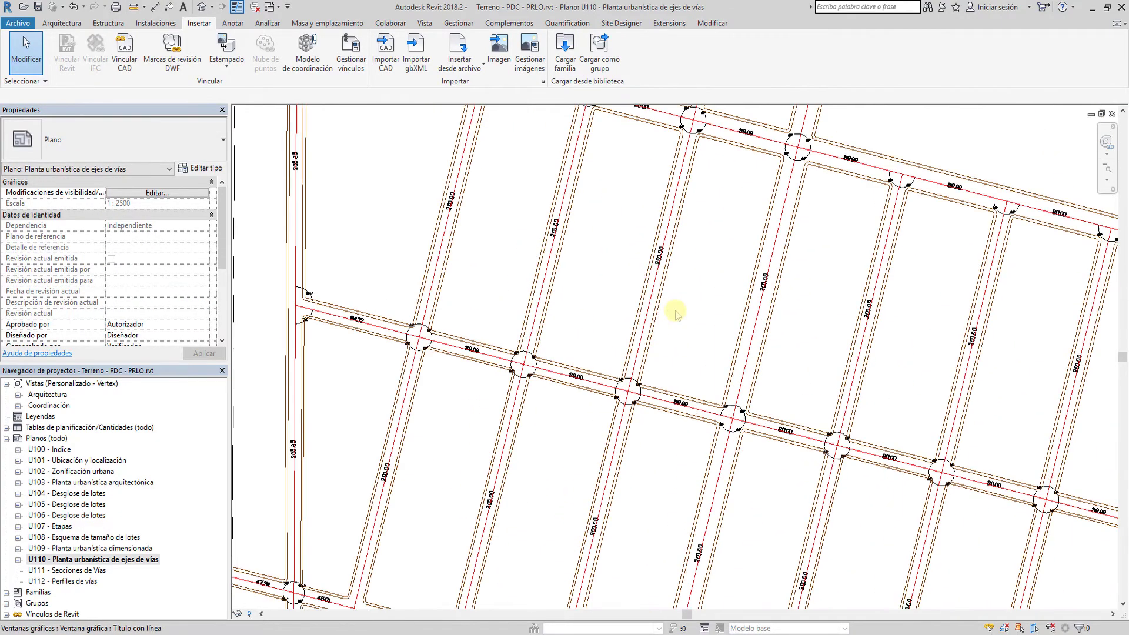
double_click(745, 283)
middle_drag(756, 288, 723, 236)
scroll(563, 223, up, 3)
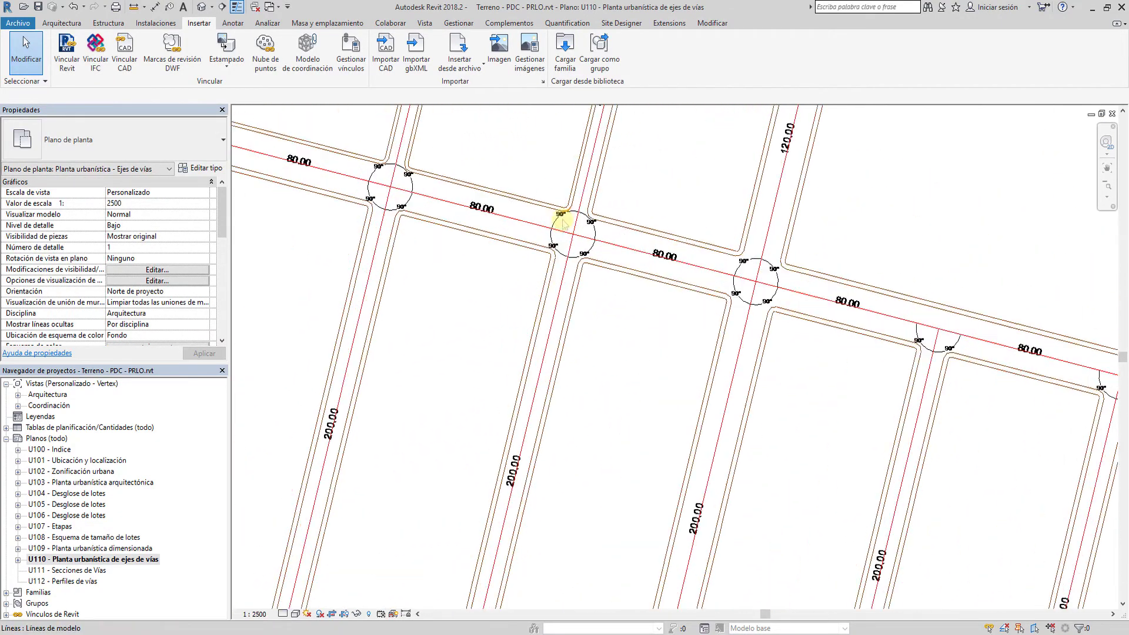
click(582, 286)
click(390, 55)
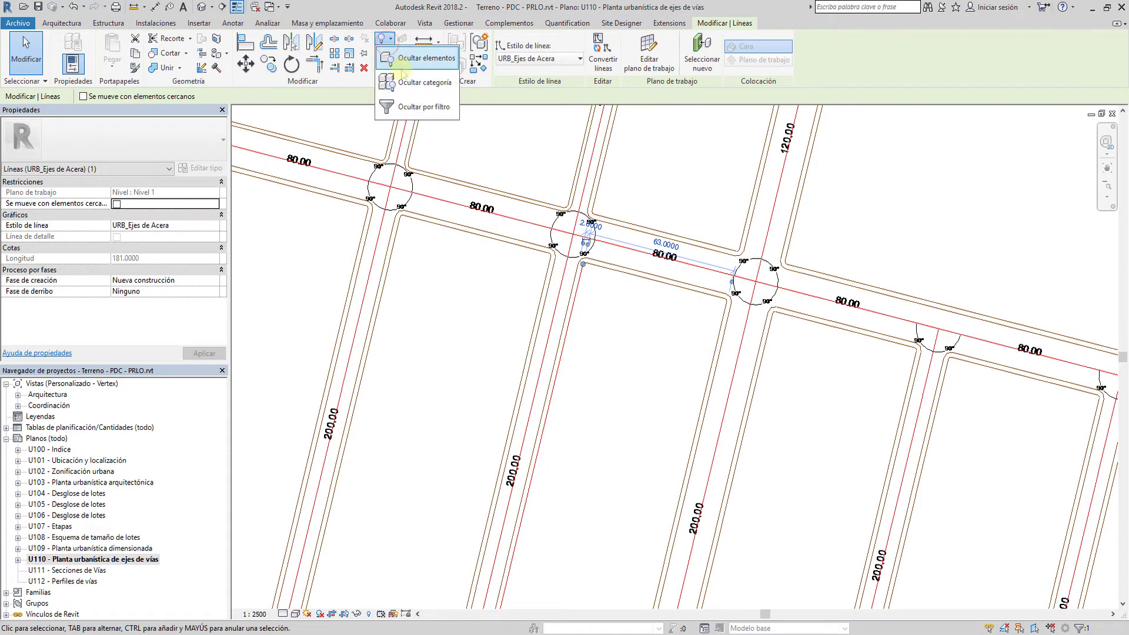
click(415, 80)
Step: Deactivate the plan view and return to sheet U110
scroll(682, 308, down, 2)
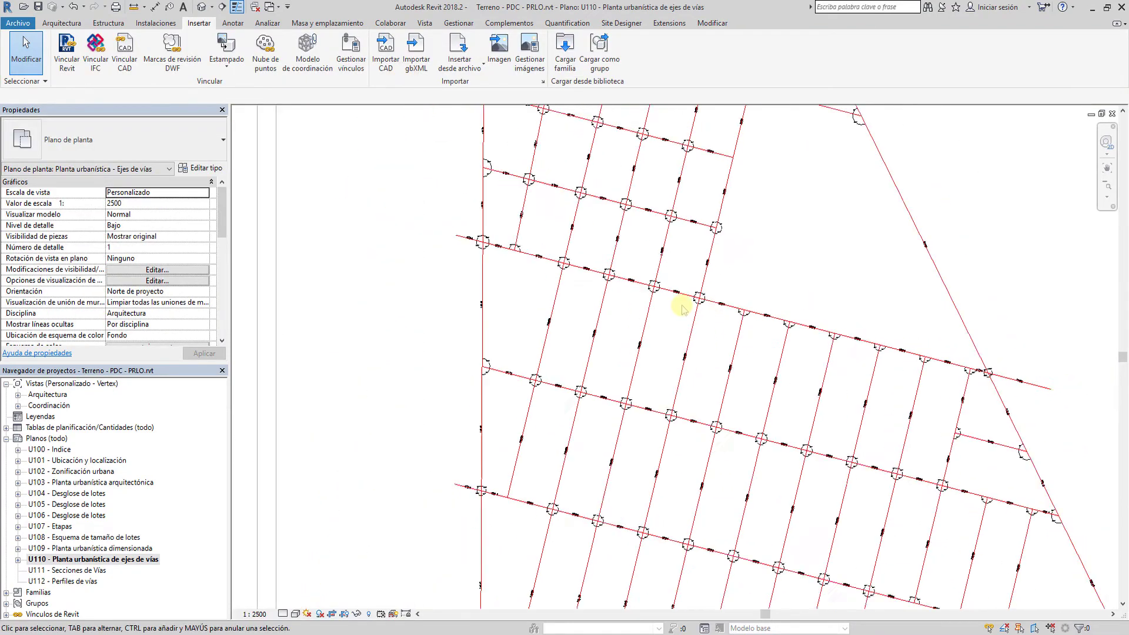
scroll(682, 308, down, 2)
scroll(682, 317, down, 1)
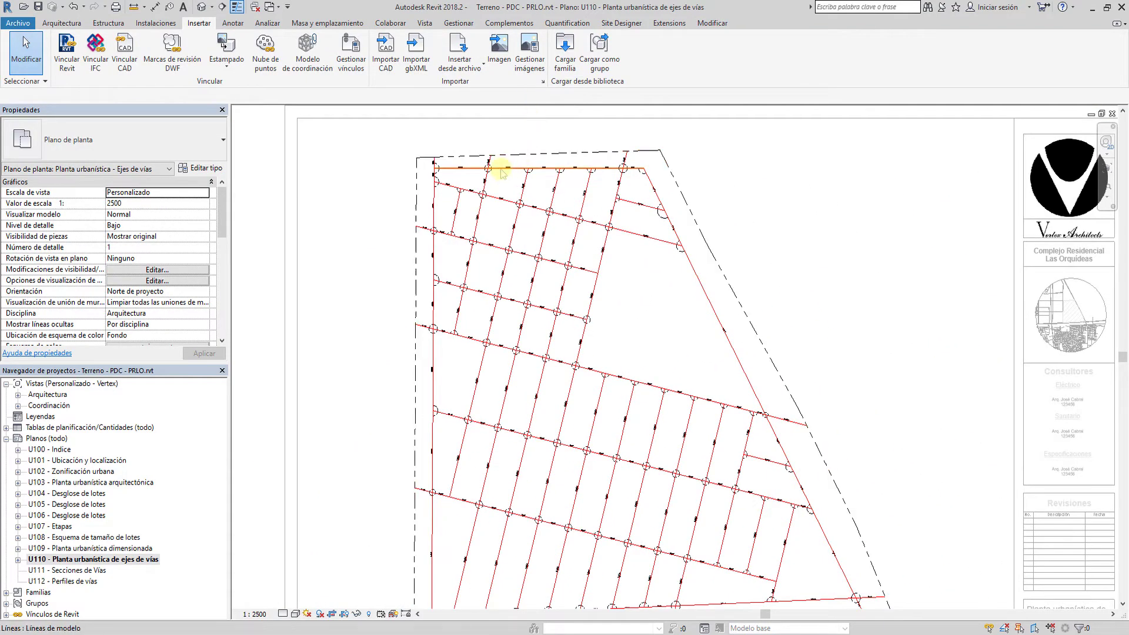
scroll(500, 172, up, 3)
scroll(651, 222, down, 1)
scroll(669, 234, down, 1)
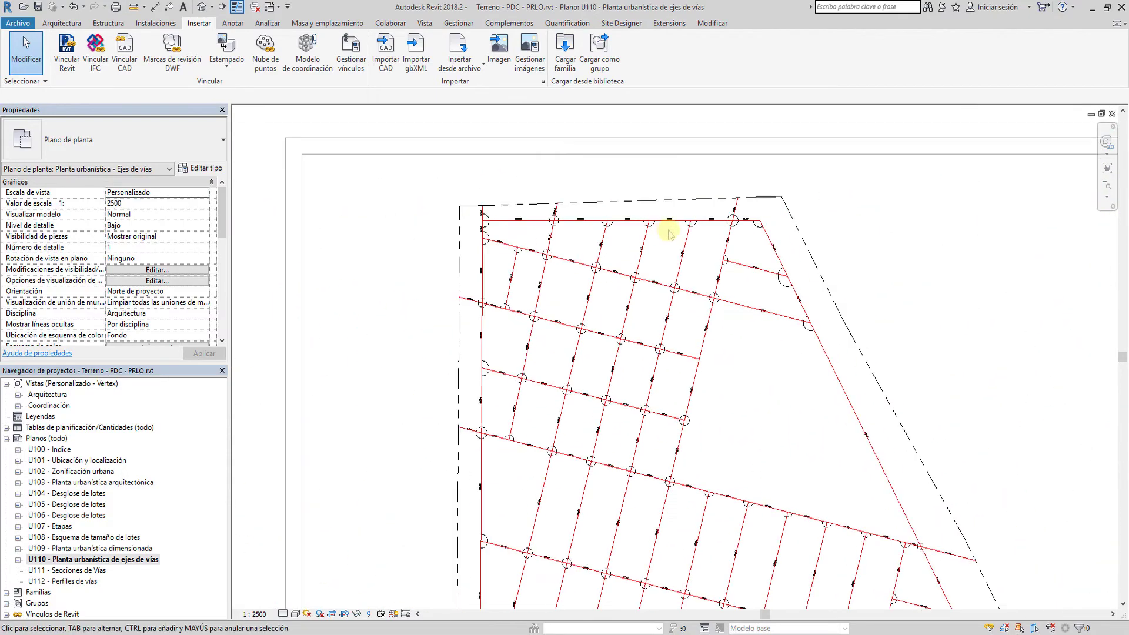
scroll(669, 233, down, 2)
double_click(373, 285)
Step: Reopen sheet U109 and hide the stray diagonal model line in the plan
middle_drag(456, 294, 491, 215)
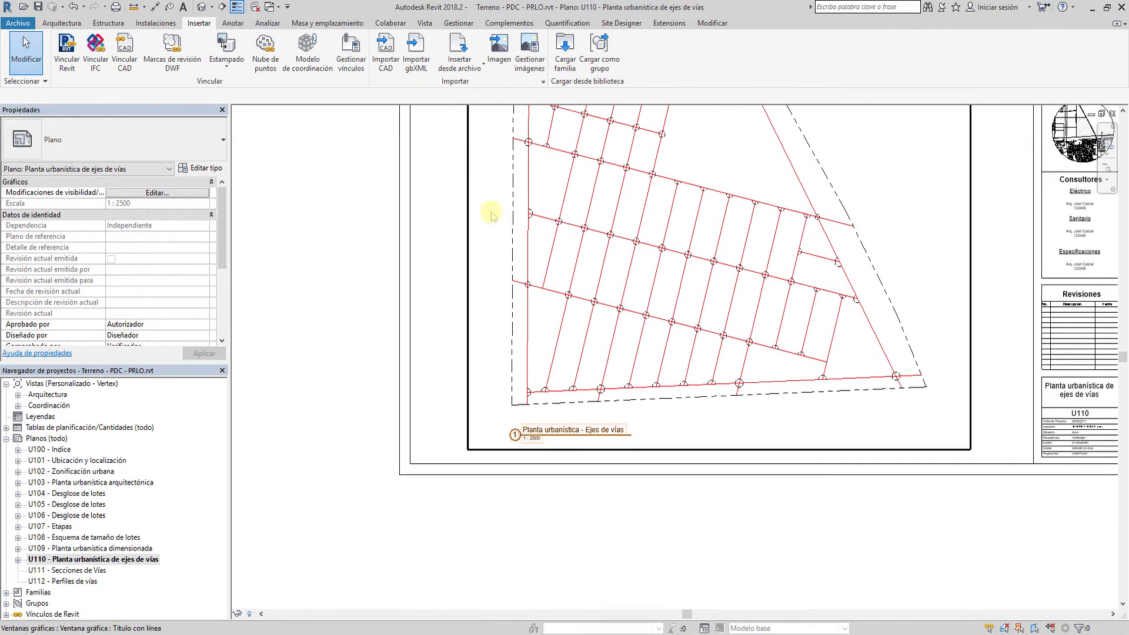
double_click(101, 548)
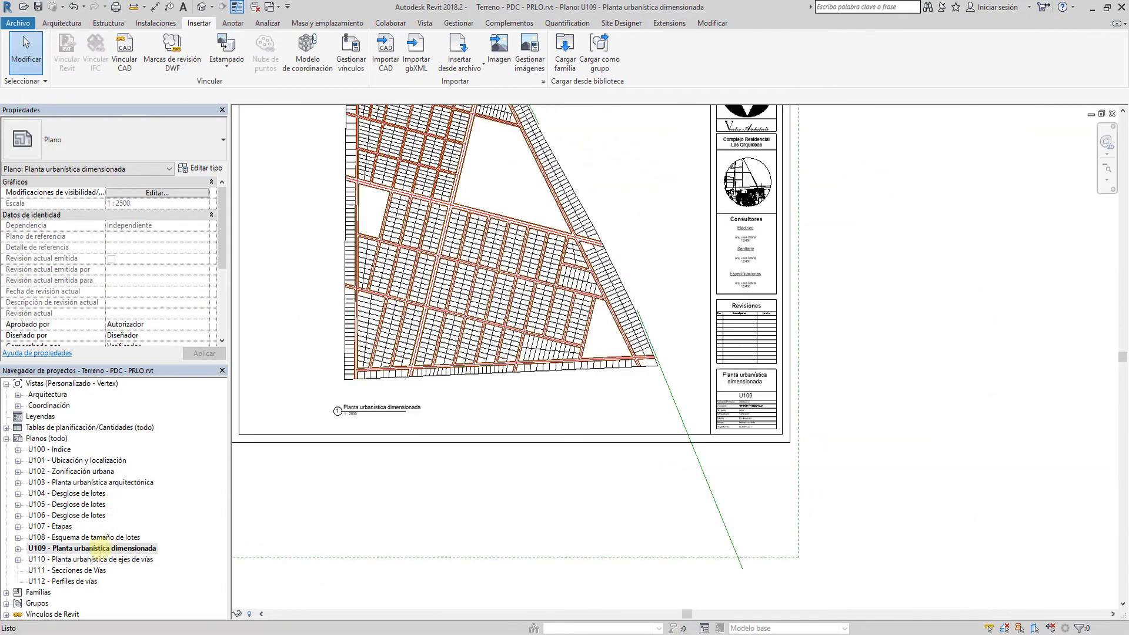
scroll(475, 335, up, 3)
scroll(504, 326, up, 2)
scroll(504, 327, up, 2)
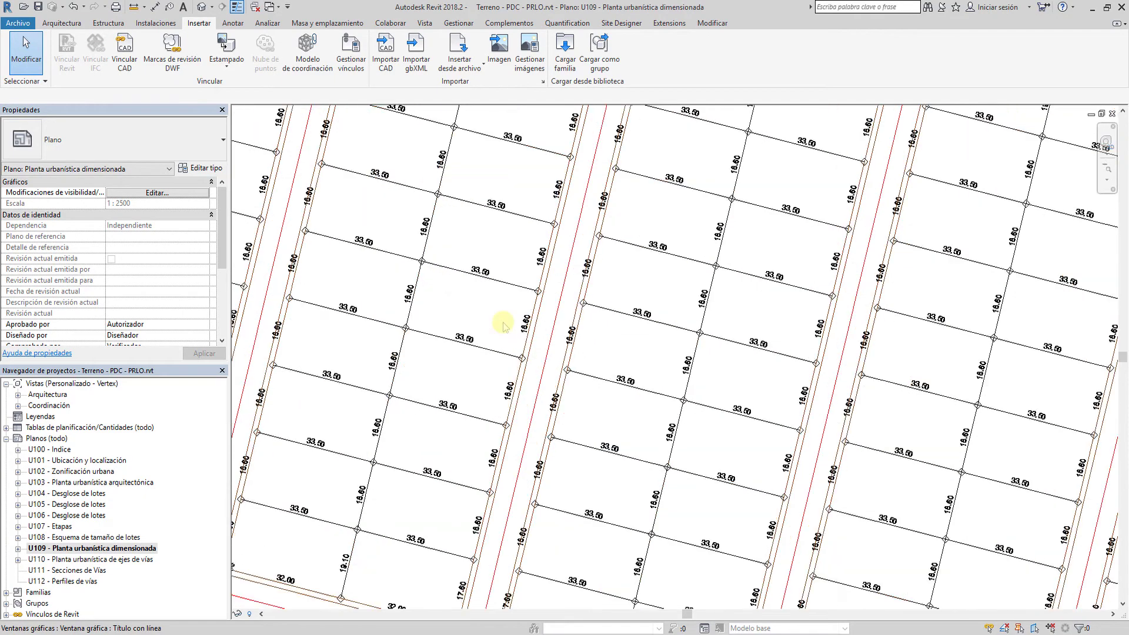
scroll(504, 327, down, 7)
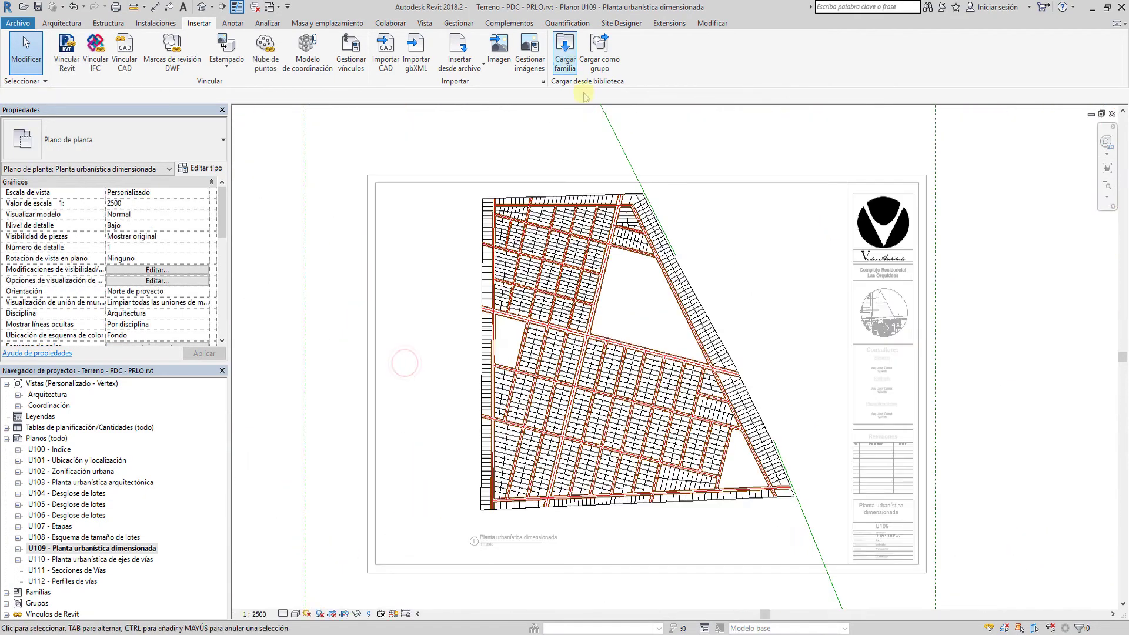
click(606, 114)
click(373, 40)
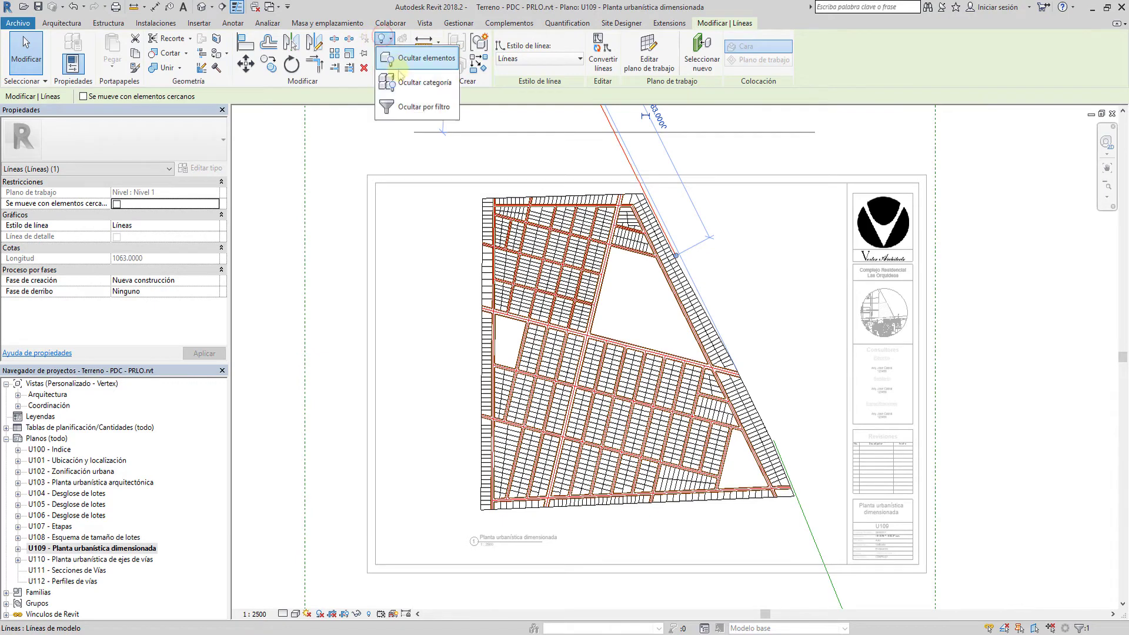
click(406, 58)
Step: Hide the crop boundary around the U109 plan
scroll(468, 423, down, 2)
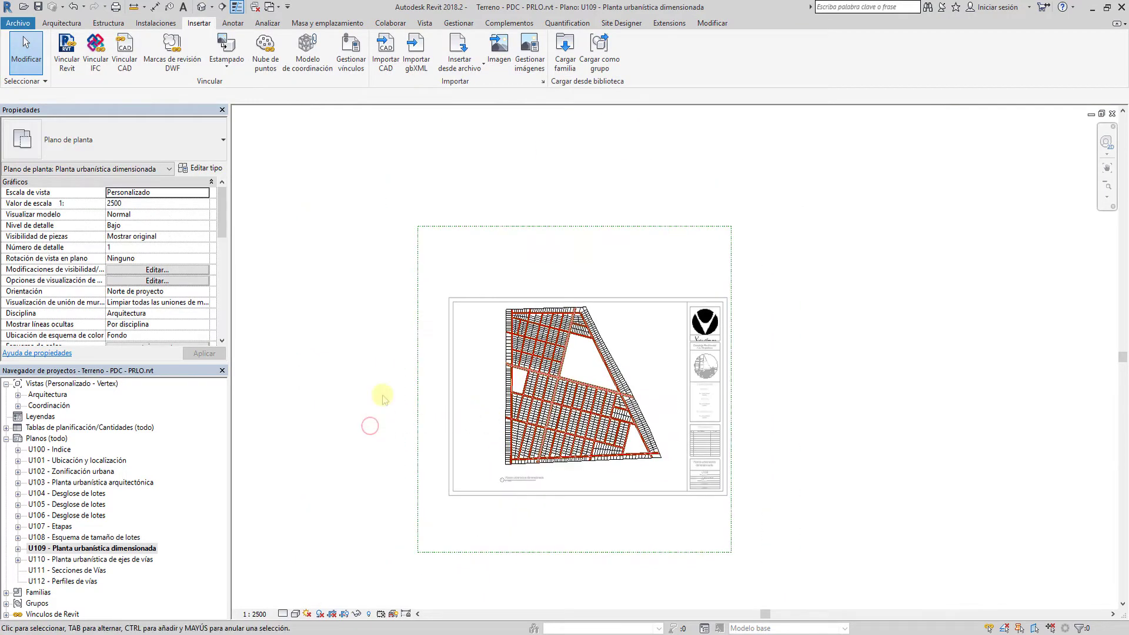
click(417, 320)
click(379, 40)
click(406, 58)
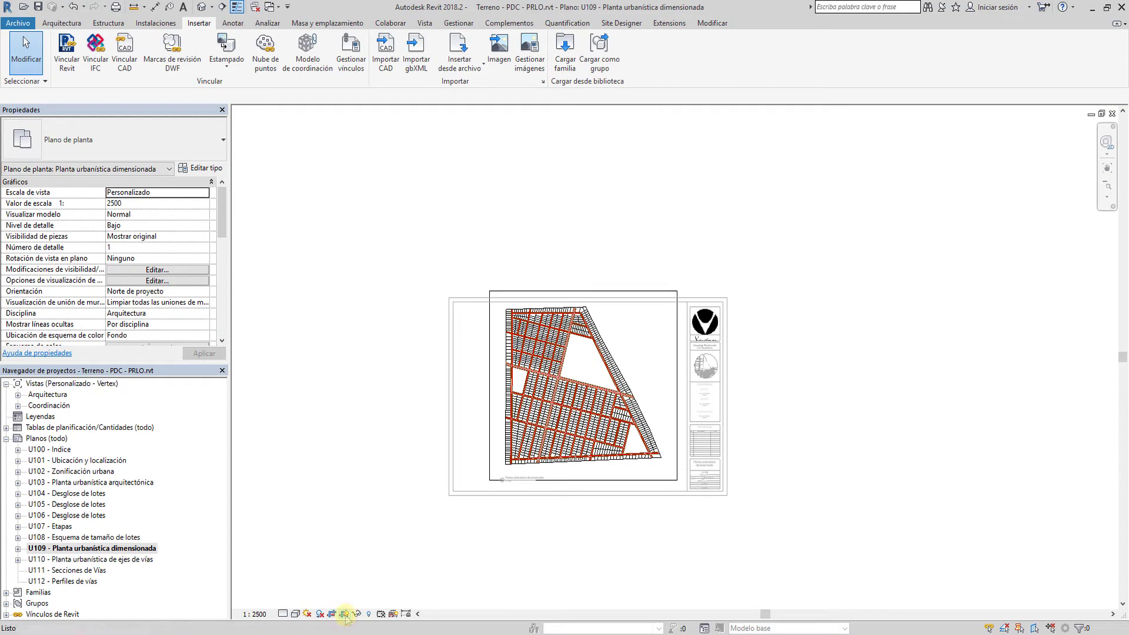
click(617, 291)
scroll(617, 292, up, 2)
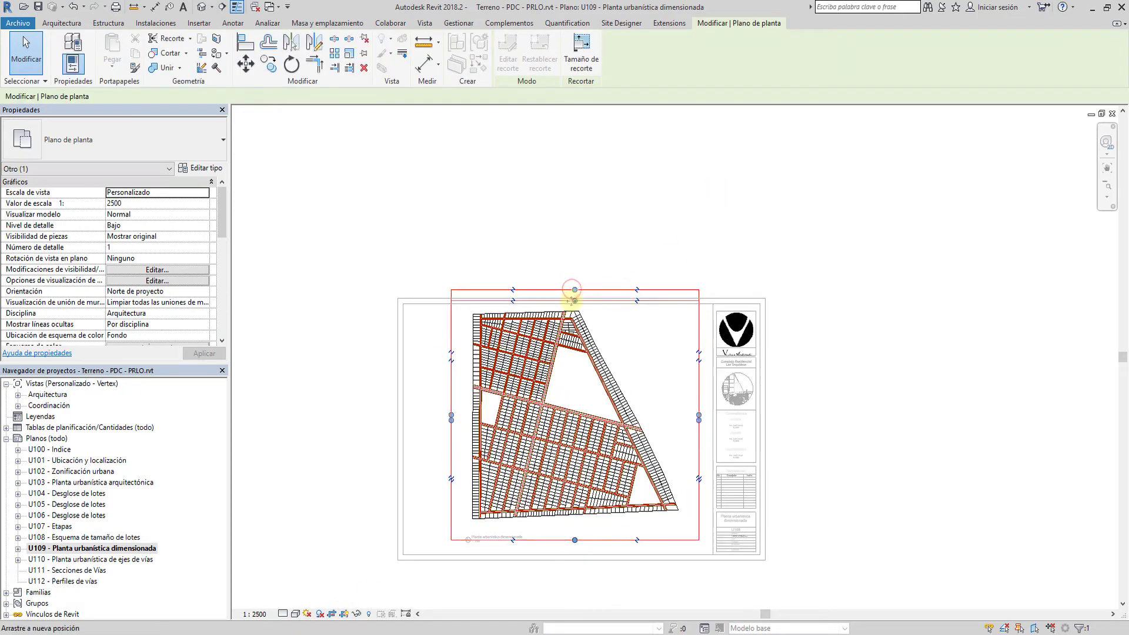
click(391, 553)
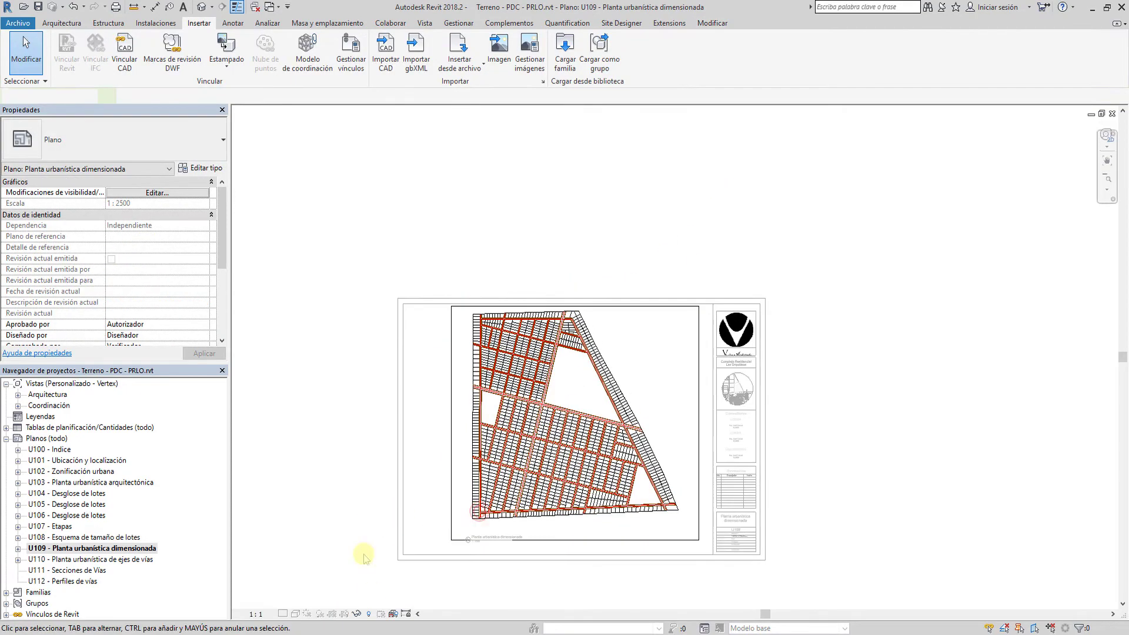
Step: Deactivate the view and move the plan viewport down-left on sheet U109
double_click(358, 534)
scroll(518, 532, up, 2)
click(533, 535)
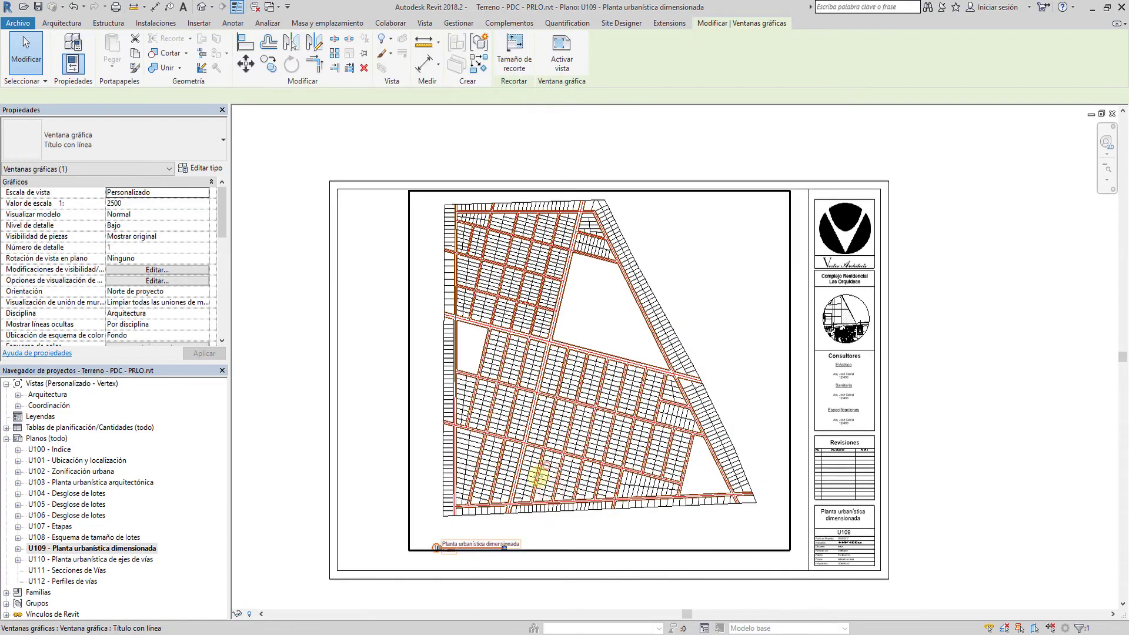
mouse_move(525, 481)
mouse_down()
mouse_move(481, 539)
mouse_move(517, 551)
mouse_up()
scroll(505, 532, up, 2)
click(488, 533)
scroll(353, 506, down, 2)
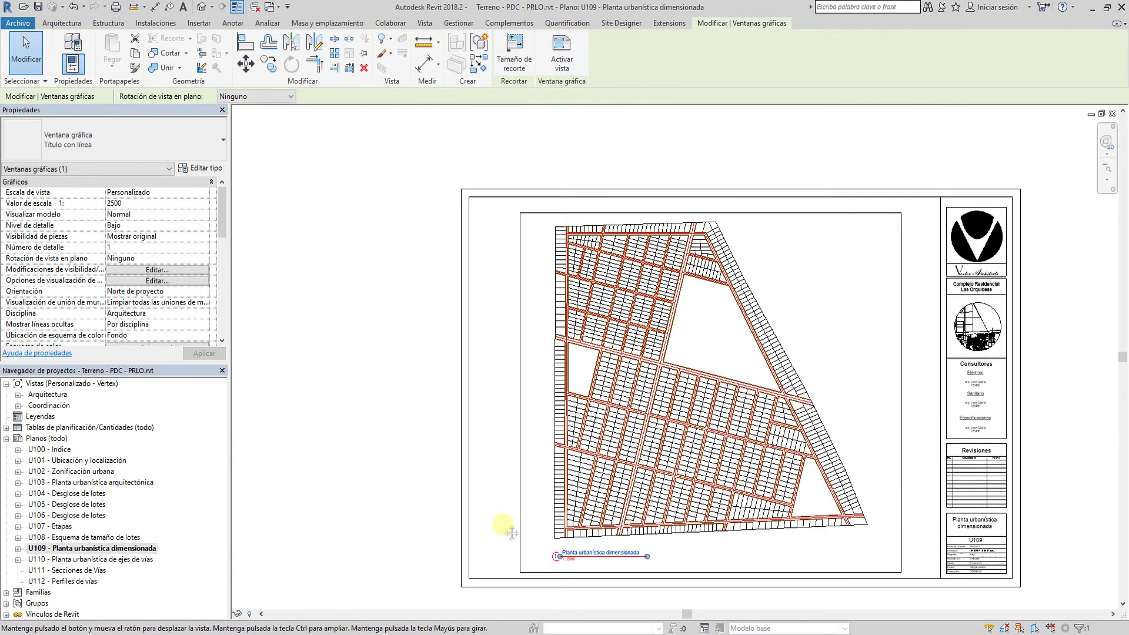
click(376, 500)
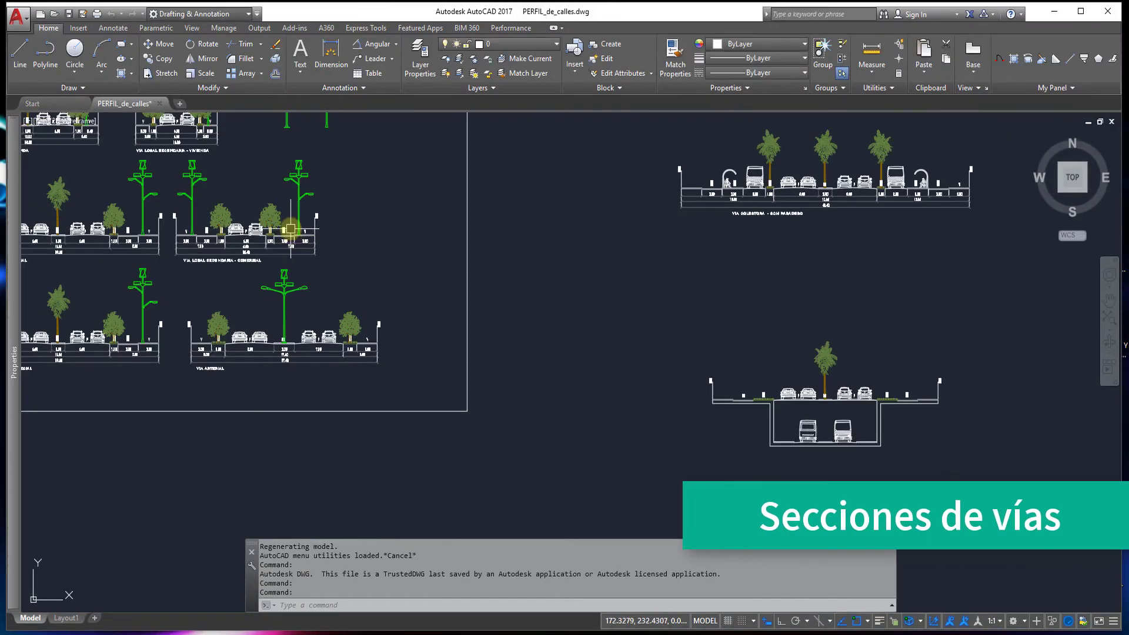
Step: Window-select the VIA LOCAL PRINCIPAL - VIVIENDA street section
scroll(297, 225, down, 2)
middle_drag(302, 222, 629, 307)
scroll(630, 307, down, 2)
scroll(602, 272, up, 2)
scroll(448, 215, up, 4)
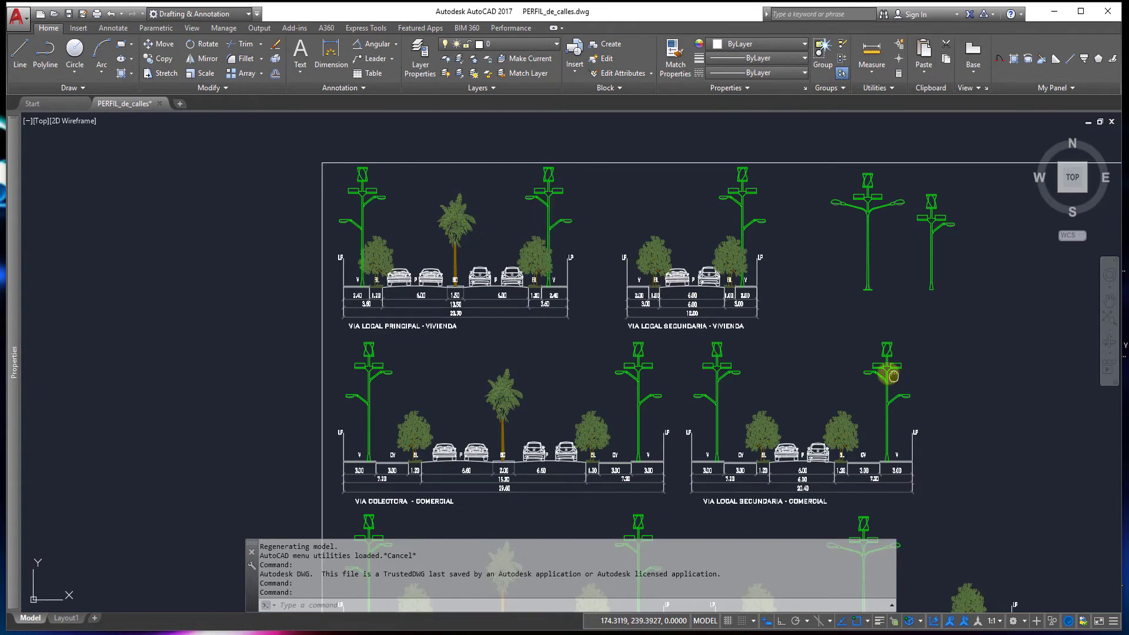
mouse_move(892, 376)
middle_down()
mouse_move(650, 284)
mouse_move(378, 310)
middle_up()
scroll(625, 340, down, 2)
mouse_move(625, 340)
middle_down()
mouse_move(488, 336)
mouse_move(765, 329)
middle_up()
scroll(487, 336, down, 1)
scroll(274, 187, up, 2)
scroll(274, 187, up, 3)
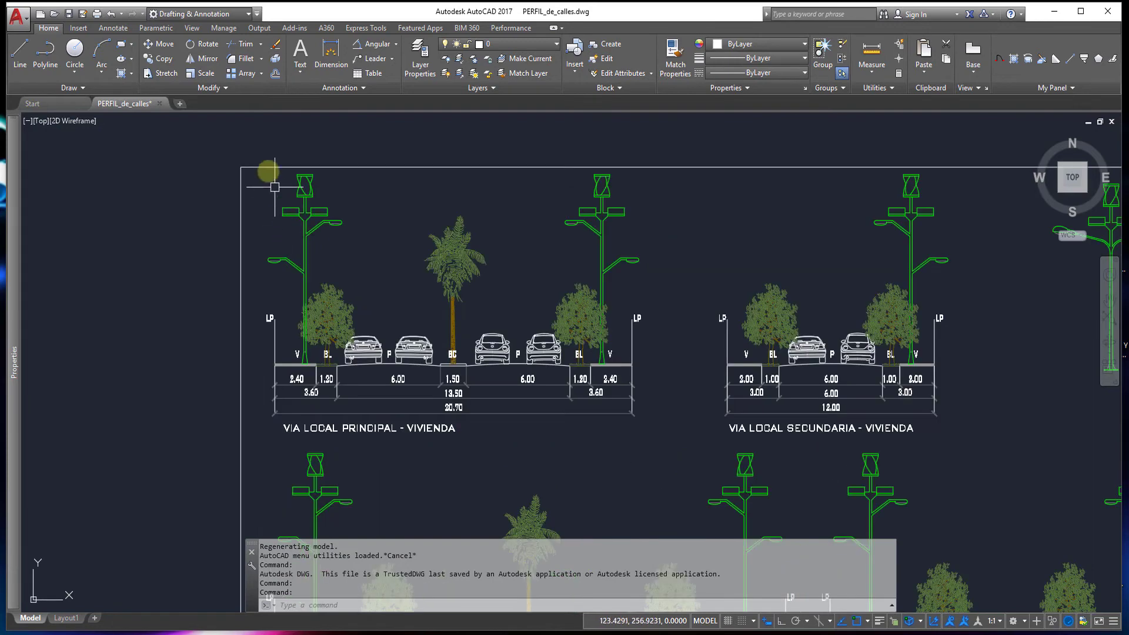
click(167, 134)
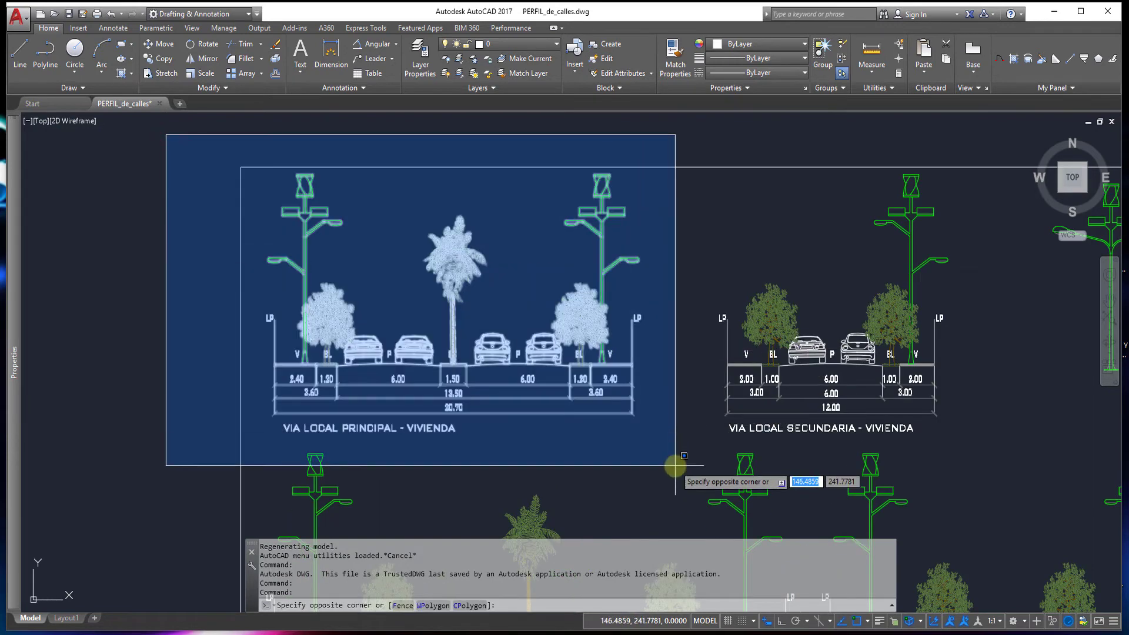
click(675, 455)
Step: WBLOCK the selected objects to v1.dwg in Meters, retaining the originals
text(wb)
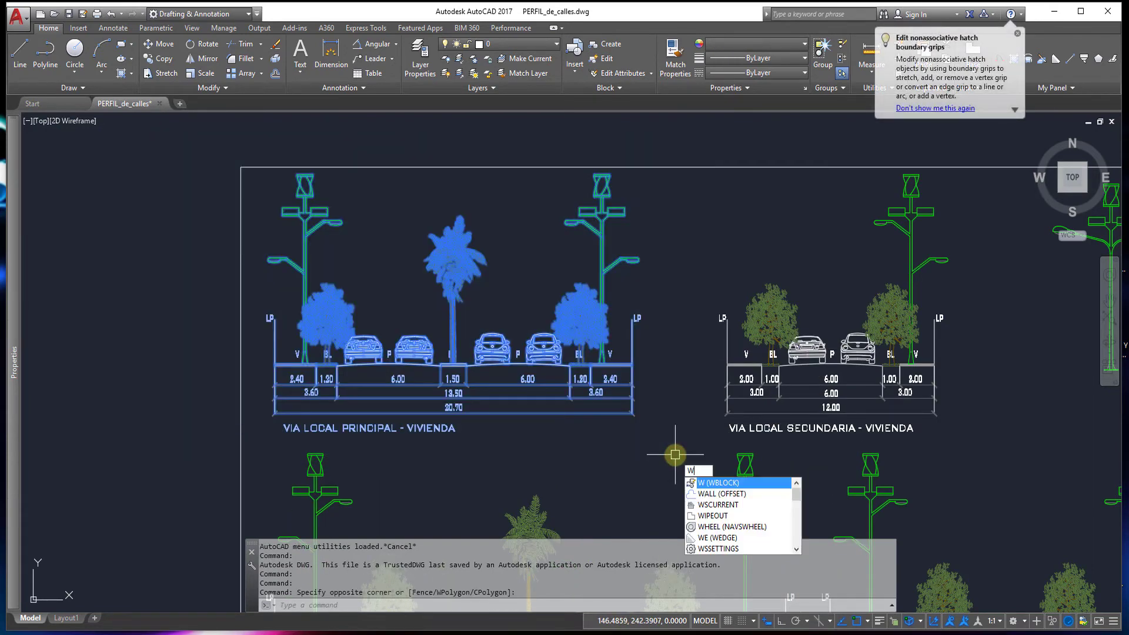
key(Return)
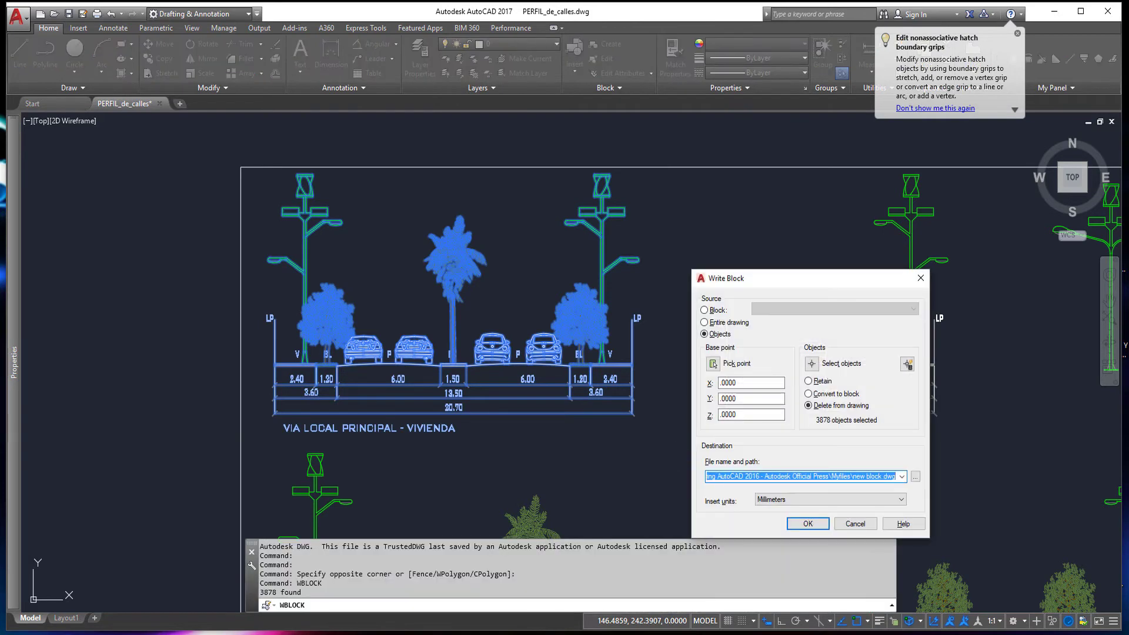
click(718, 310)
click(718, 334)
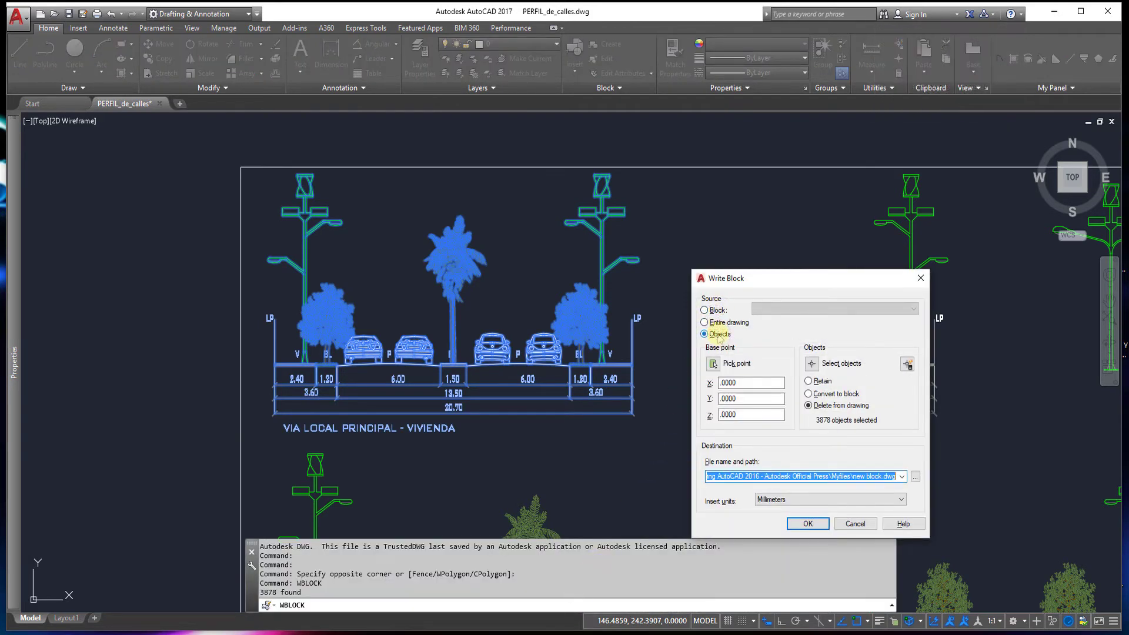
click(915, 477)
text(v1)
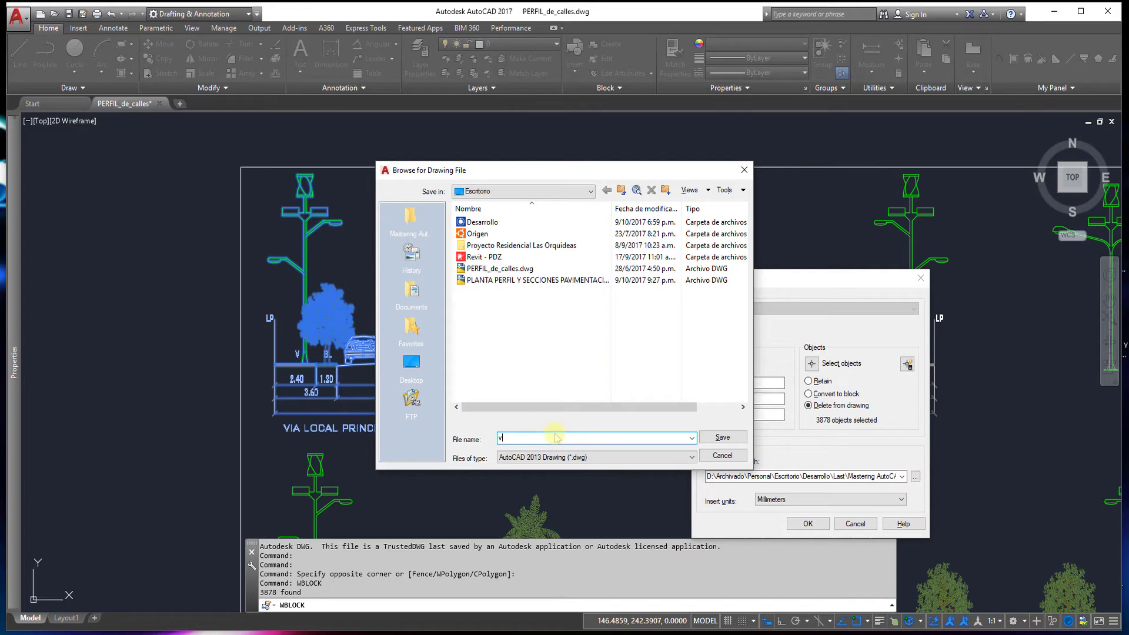
click(736, 438)
click(772, 501)
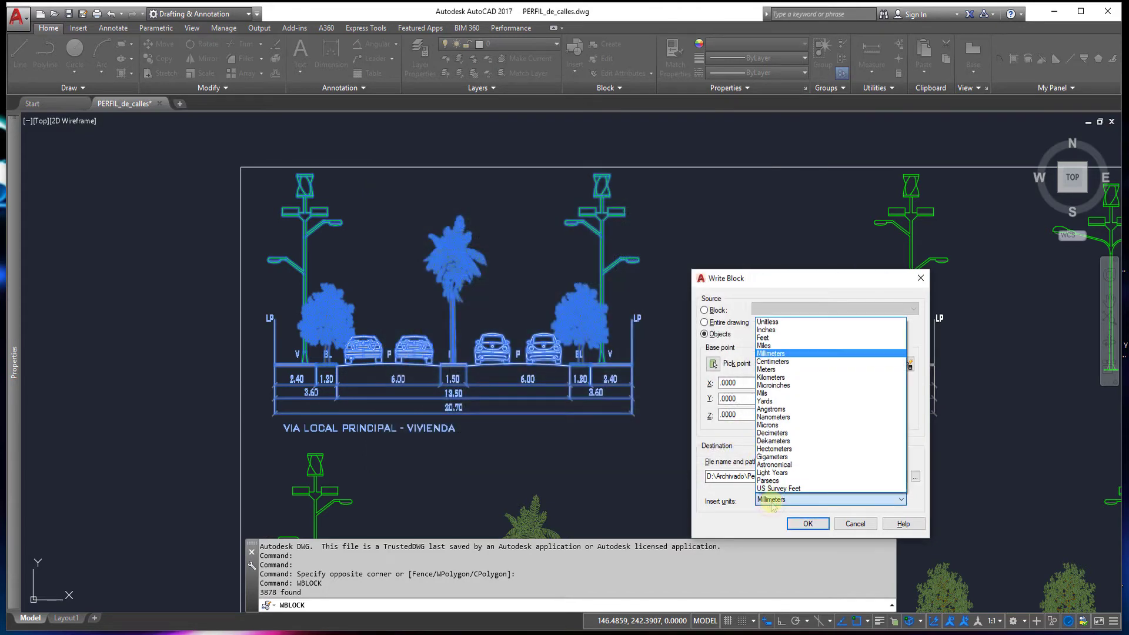
click(778, 370)
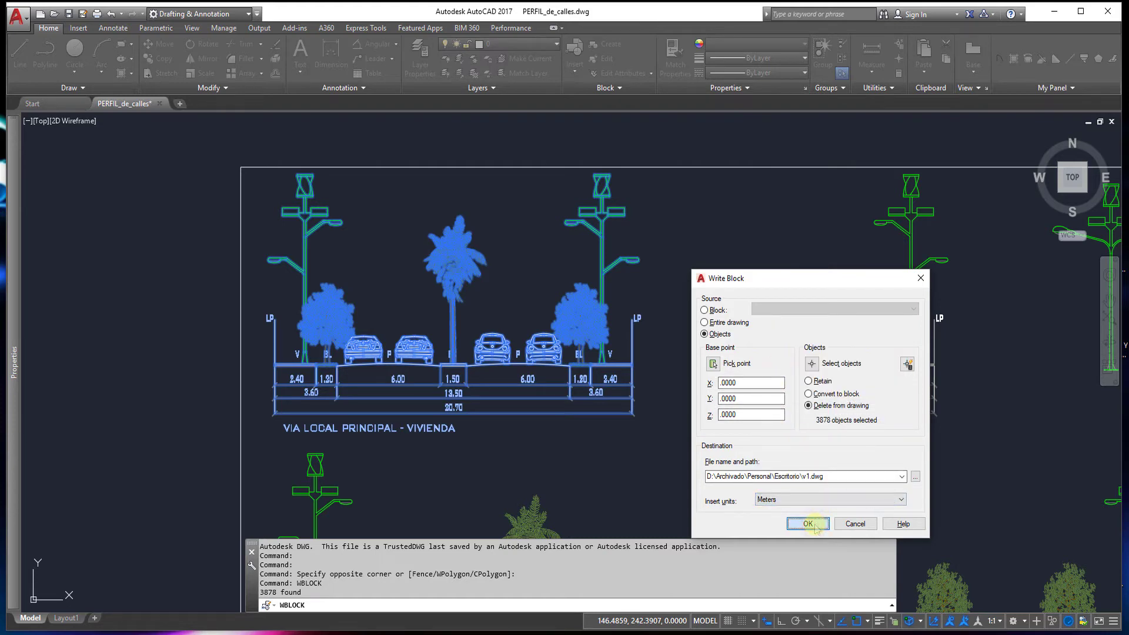
click(812, 381)
click(819, 523)
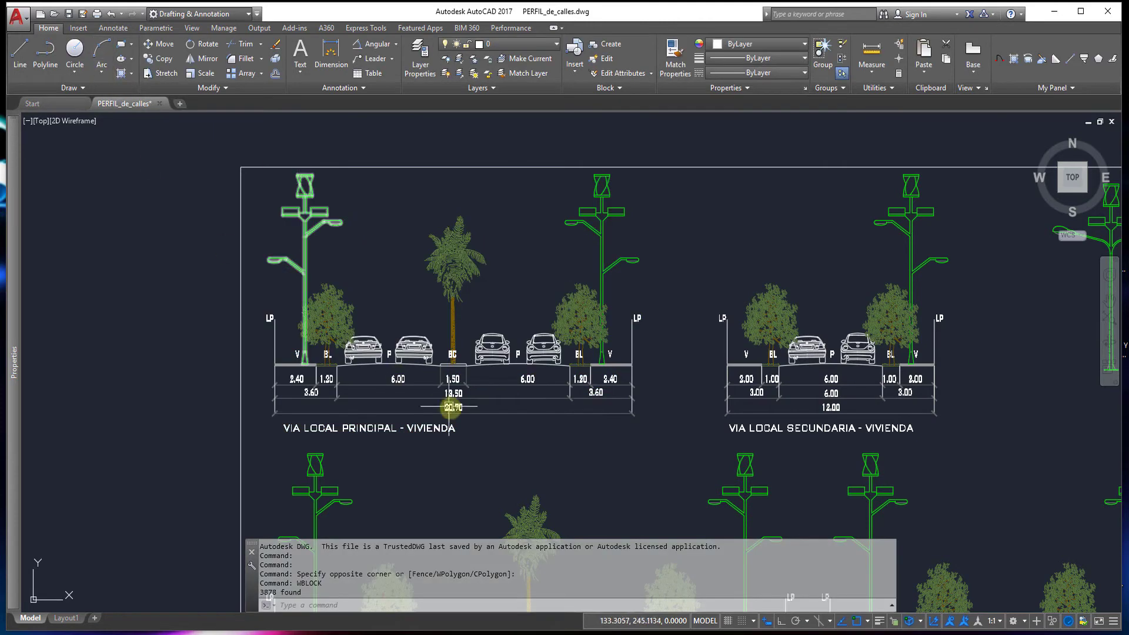
Step: Measure the 6.00 lane width with the Distance tool
click(864, 59)
scroll(469, 394, up, 6)
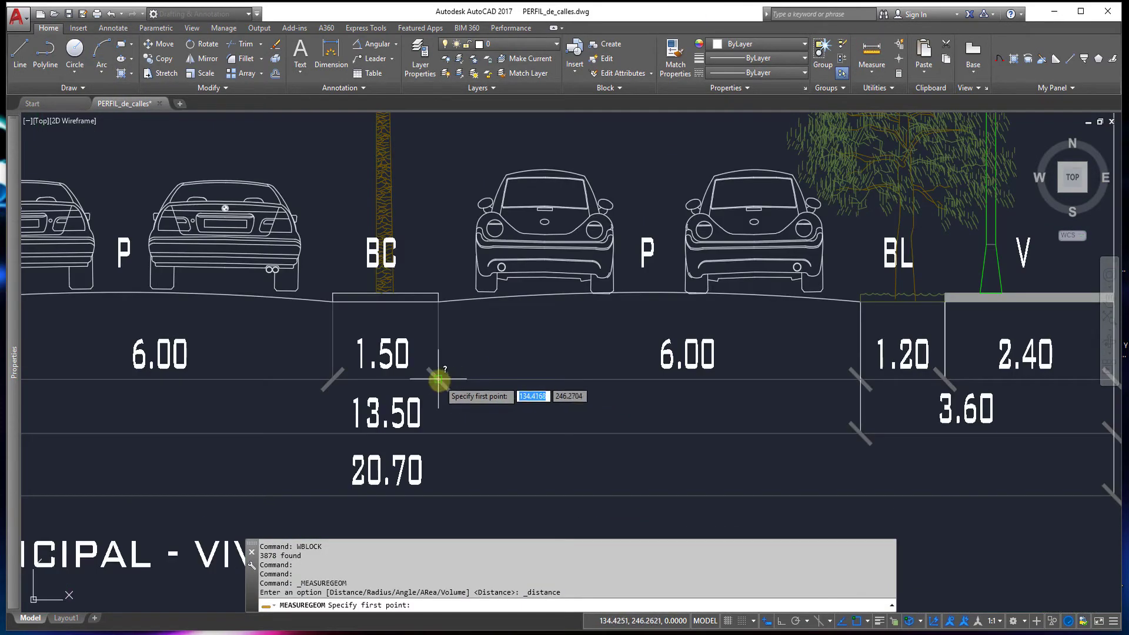
click(438, 379)
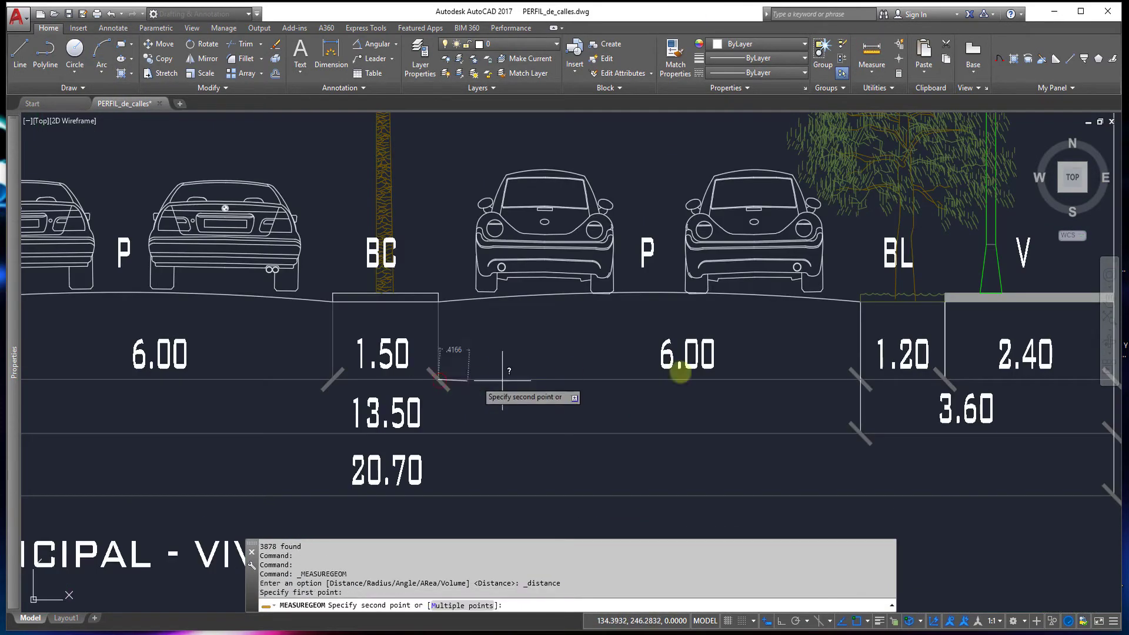
click(859, 379)
key(Escape)
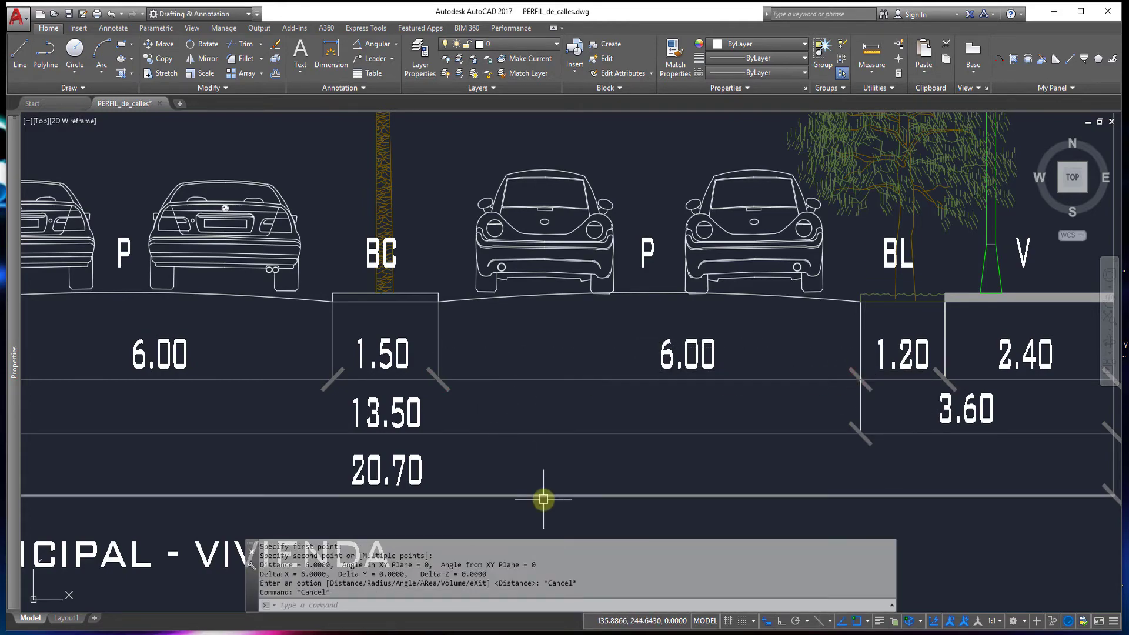
Step: Window-select the VIA LOCAL SECUNDARIA - VIVIENDA street section
scroll(535, 436, down, 5)
scroll(533, 406, down, 4)
mouse_move(533, 406)
middle_down()
mouse_move(345, 272)
mouse_move(303, 315)
middle_up()
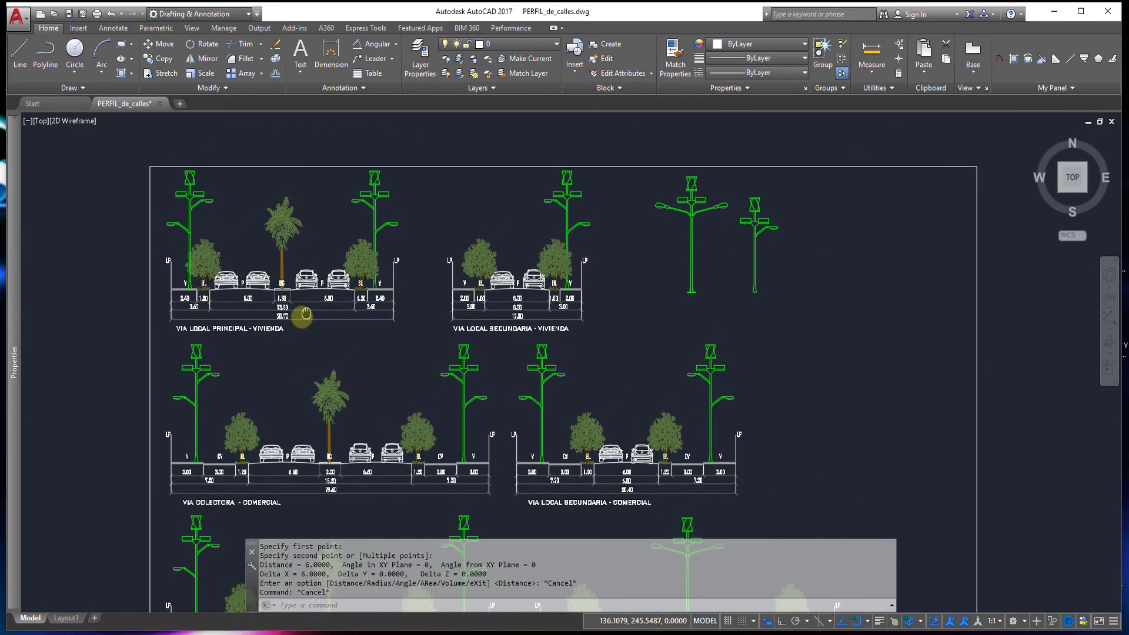
middle_drag(625, 260, 625, 320)
scroll(538, 318, up, 2)
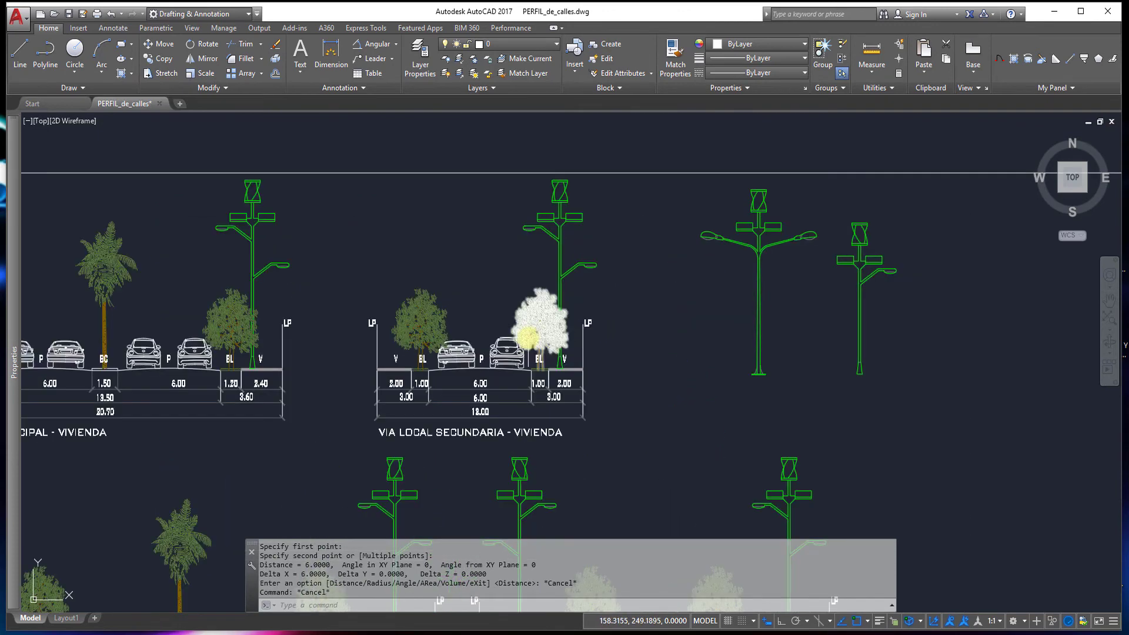
scroll(523, 339, up, 2)
scroll(520, 306, down, 2)
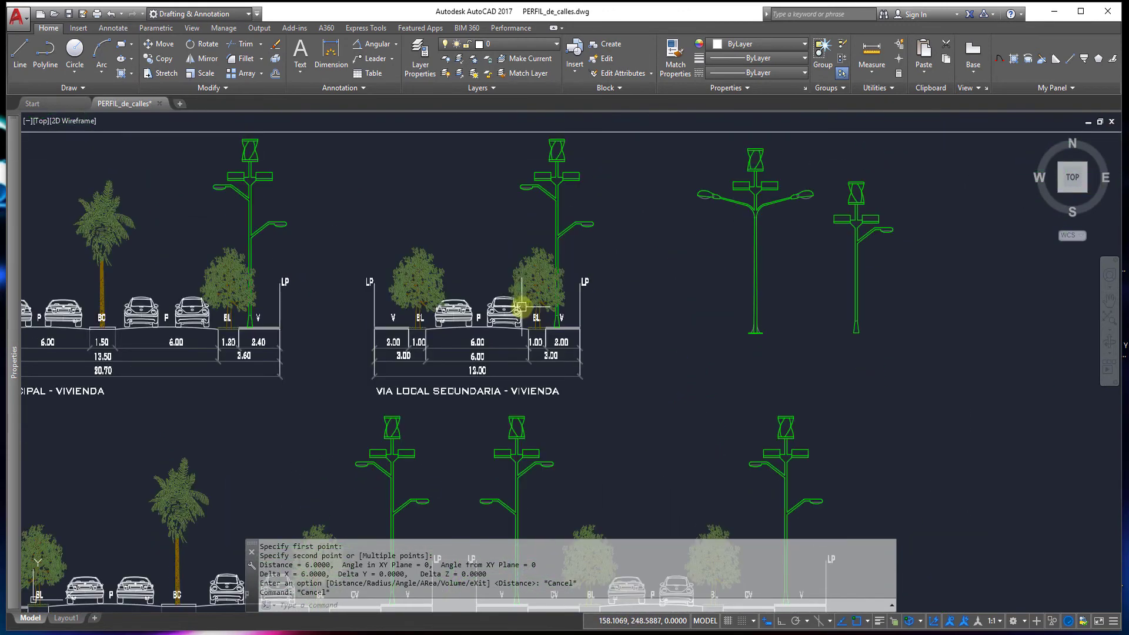
click(326, 120)
click(674, 407)
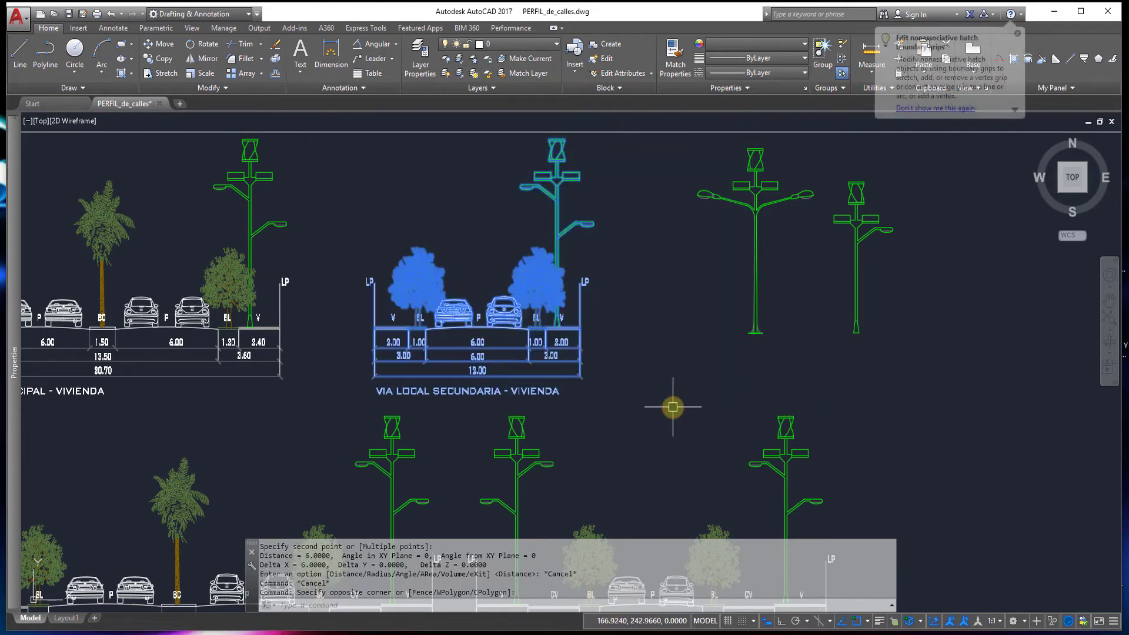
Step: WBLOCK the selection to new block.dwg with insertion units in Meters
text(w)
key(Return)
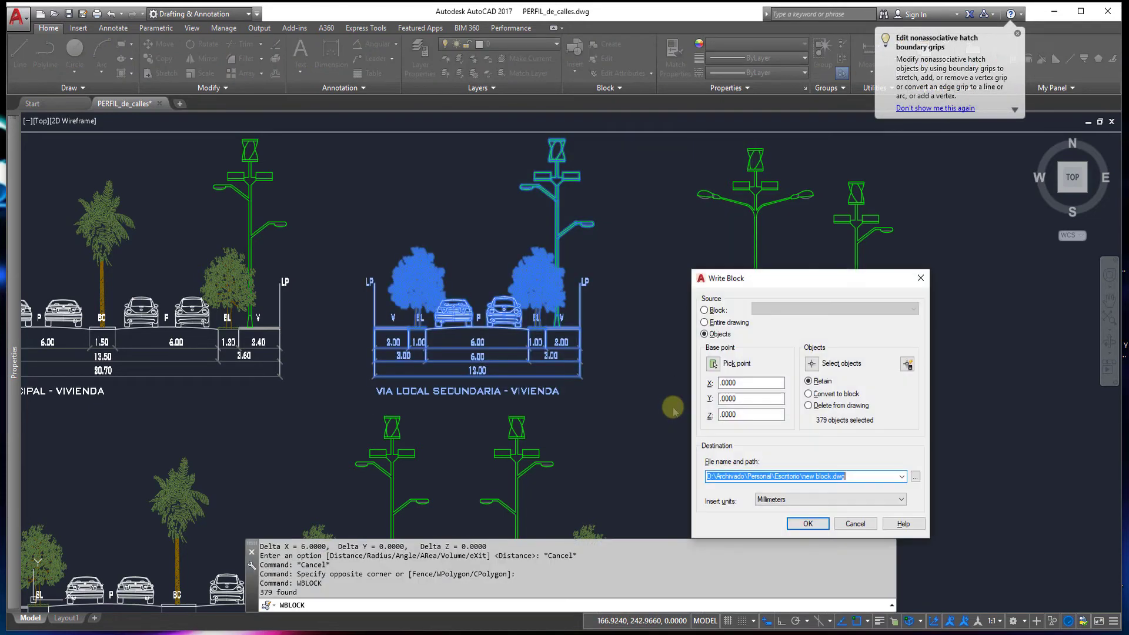
click(800, 500)
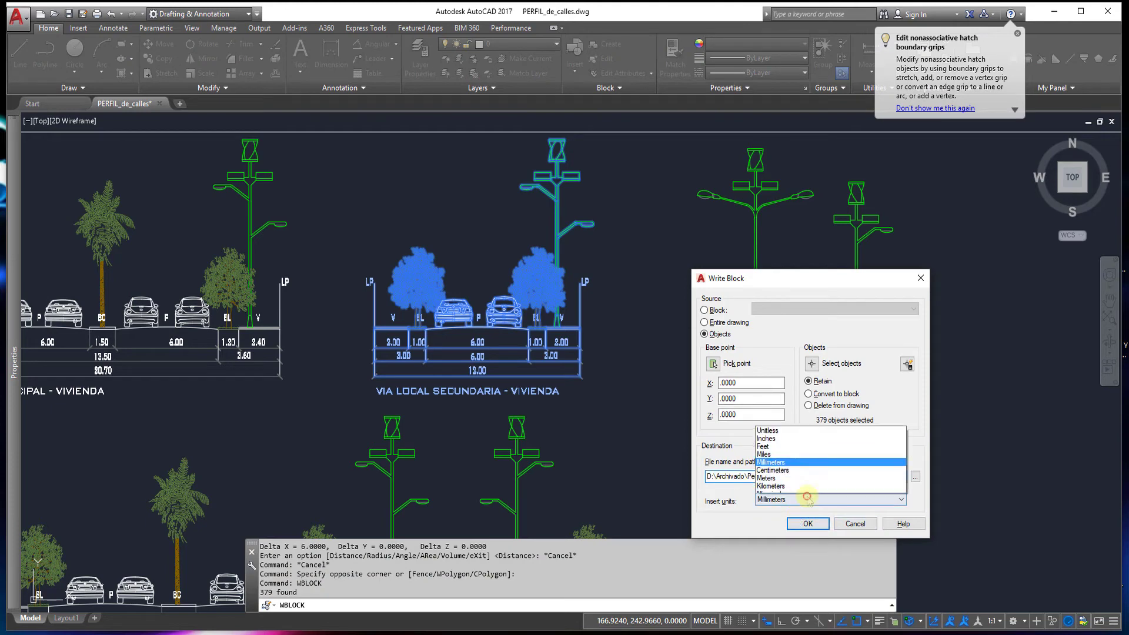
click(791, 371)
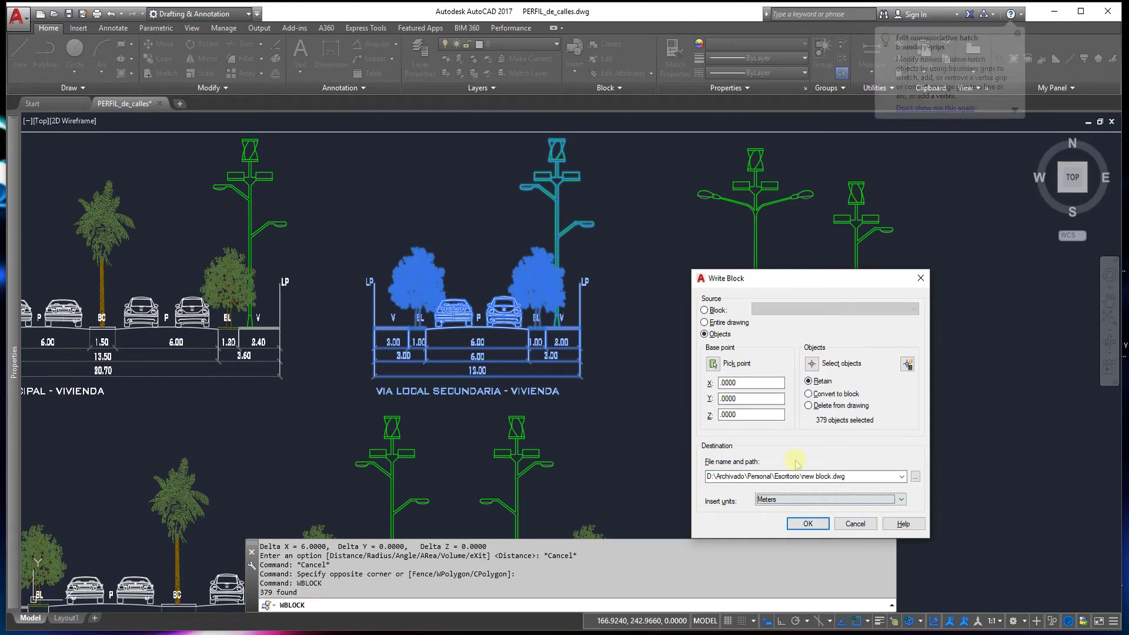
click(808, 523)
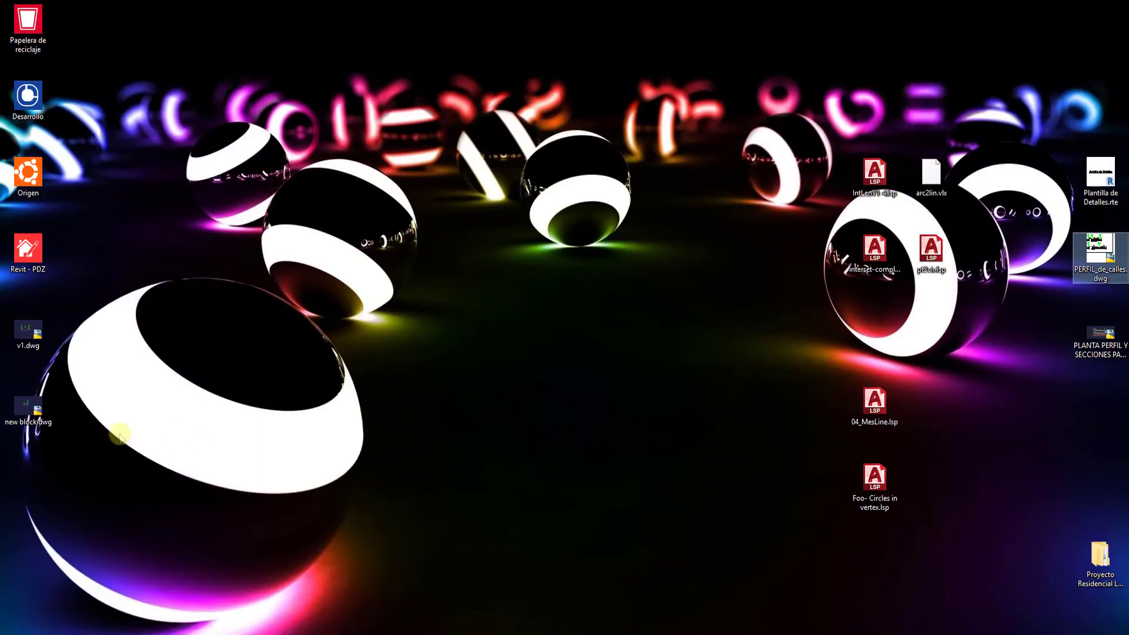
Step: Select new block.dwg on the desktop and rename it to V2.dwg
click(12, 411)
key(F2)
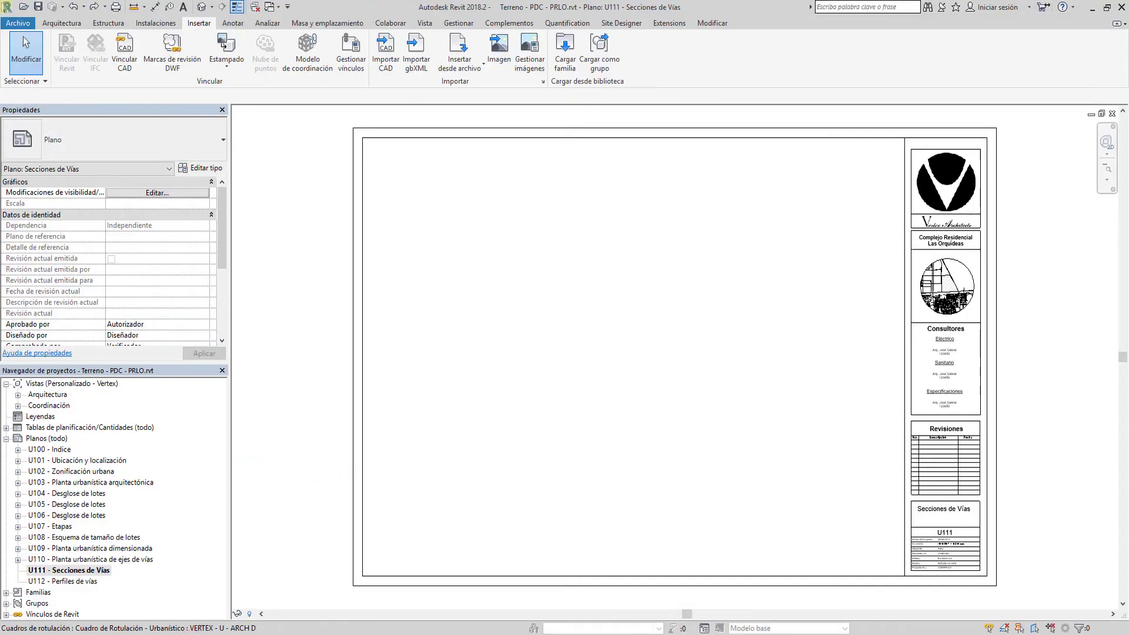
Step: Create a new project, Proyecto1, from the Plantilla detalles template
click(19, 23)
mouse_move(41, 70)
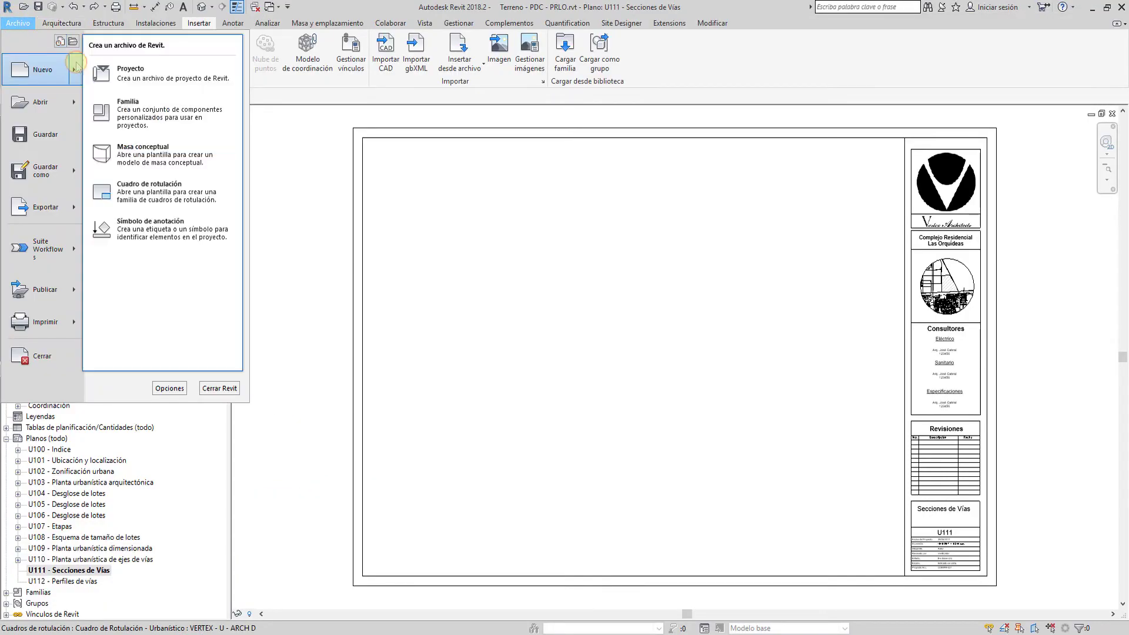
click(113, 79)
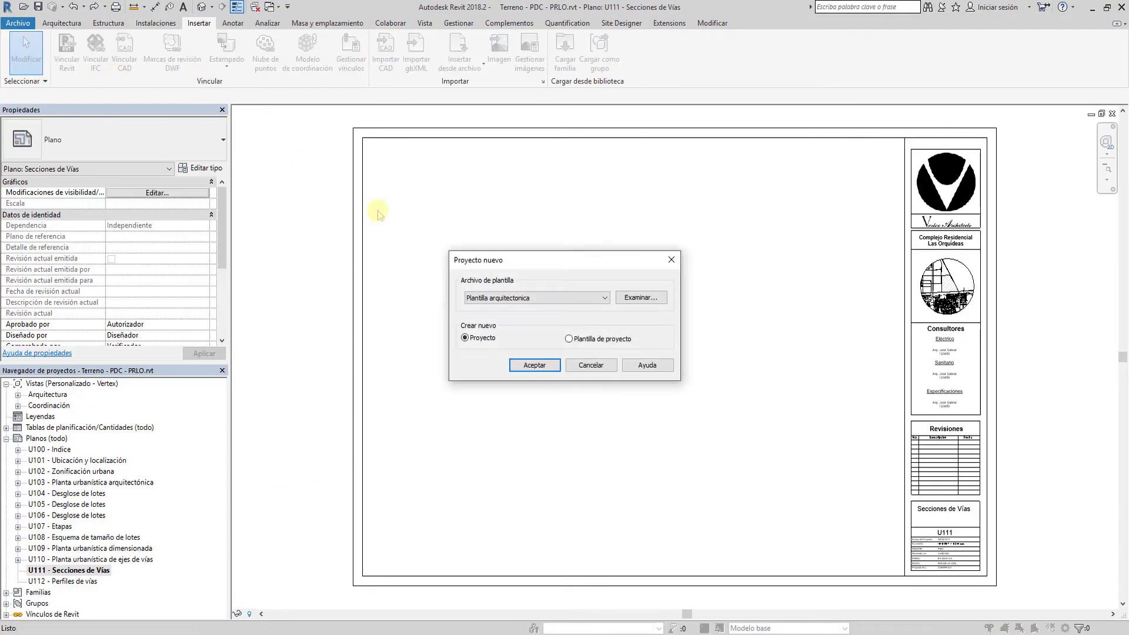
click(582, 294)
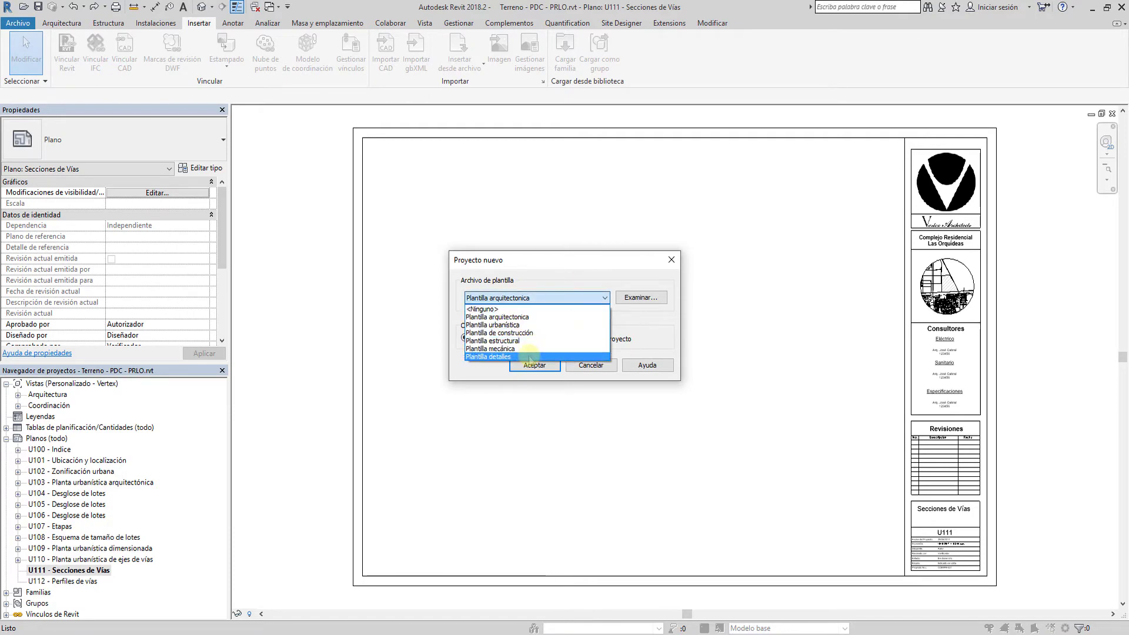
click(533, 356)
click(534, 365)
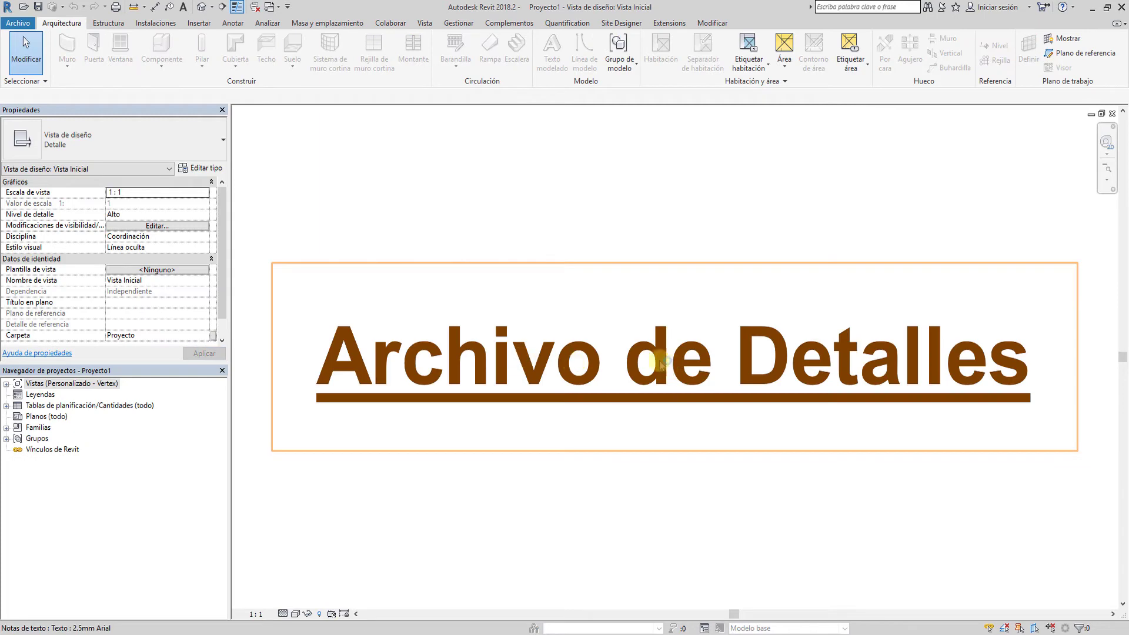
Step: Review the File Locations settings in Options, then start a new drafting view
click(19, 23)
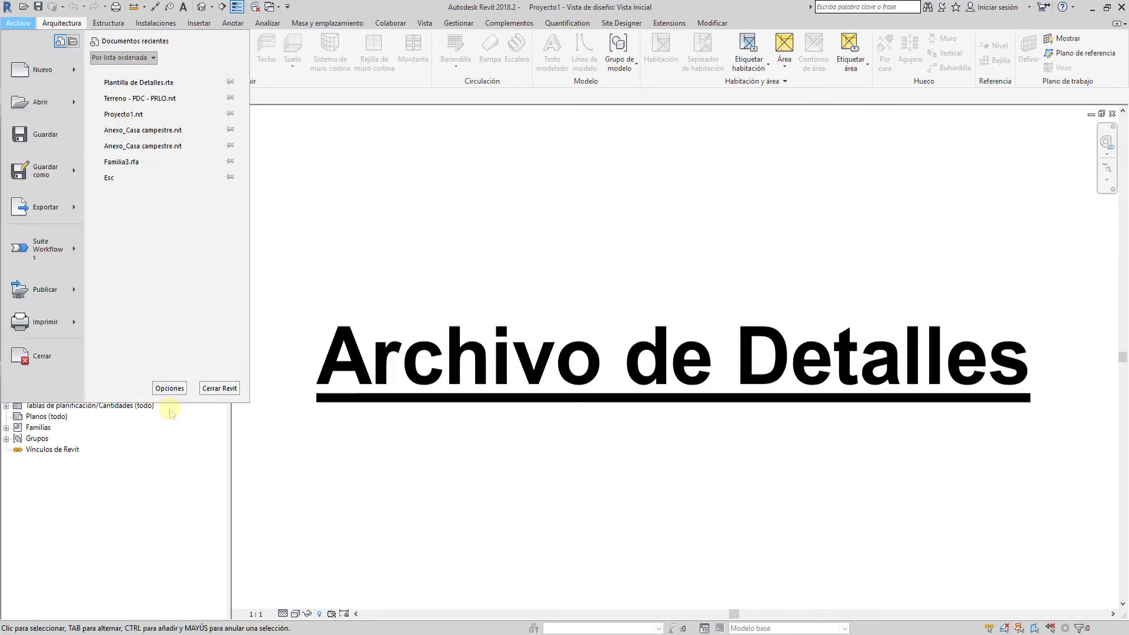
click(170, 388)
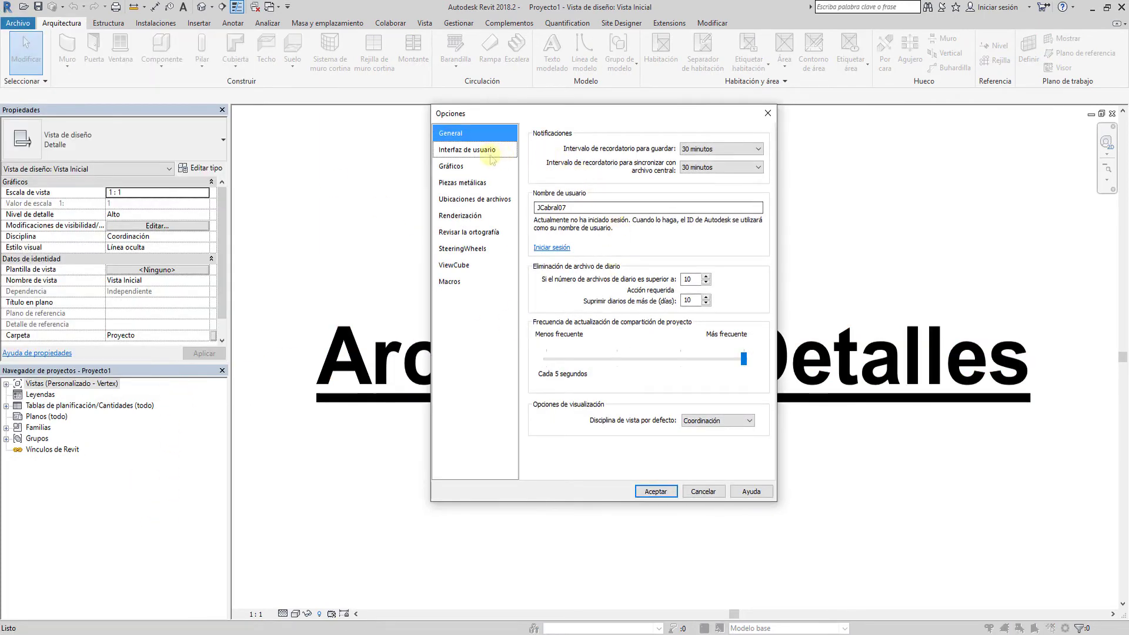
click(475, 199)
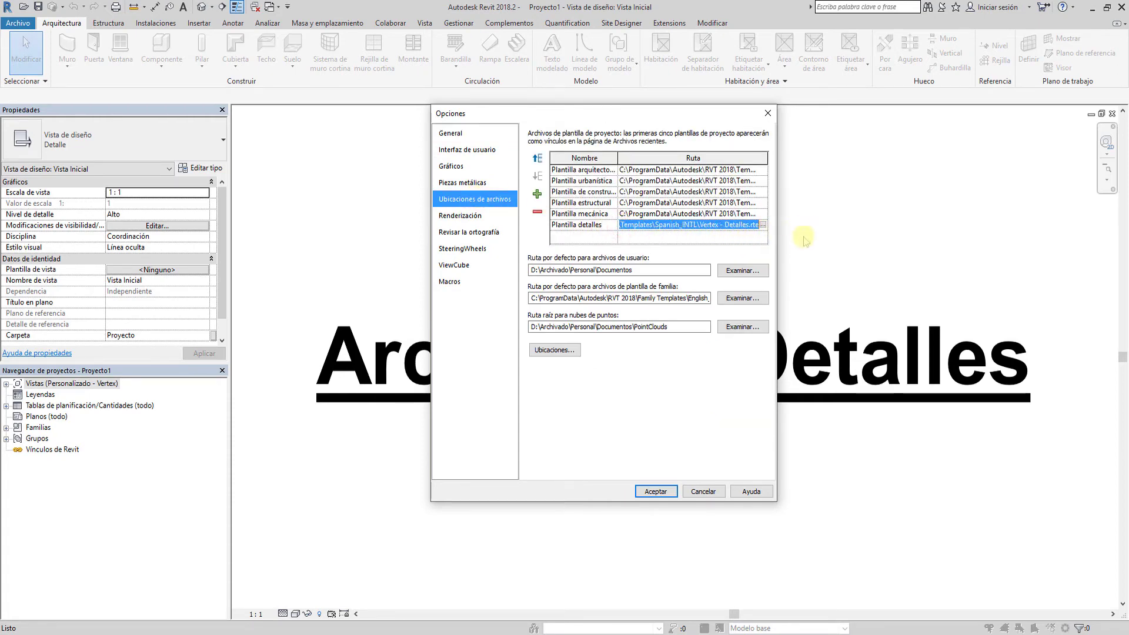
click(668, 495)
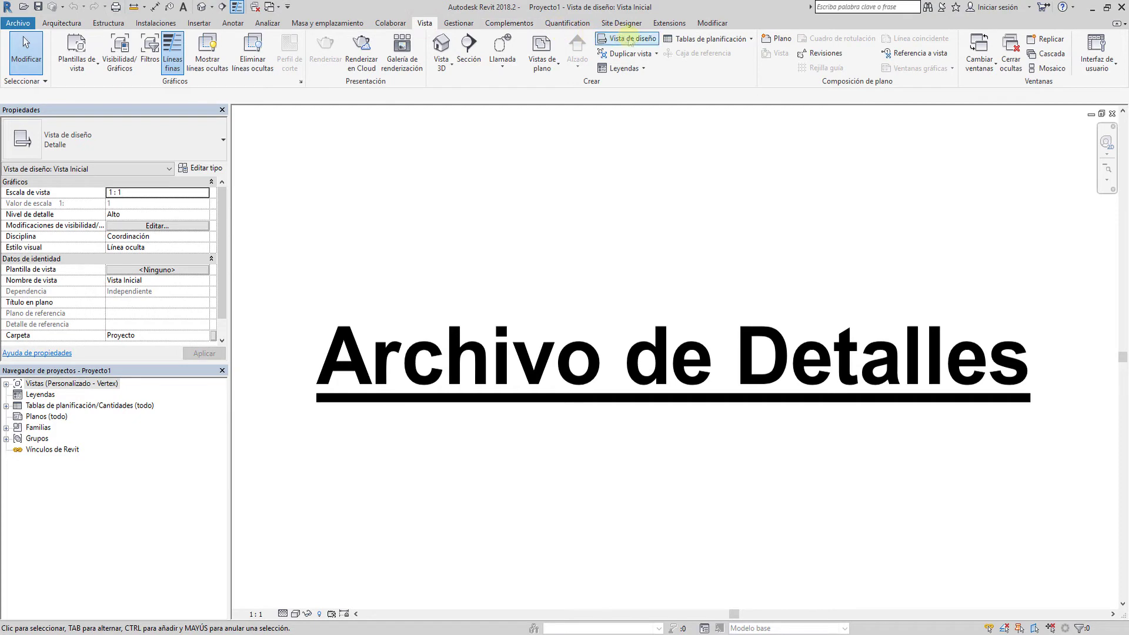
click(628, 39)
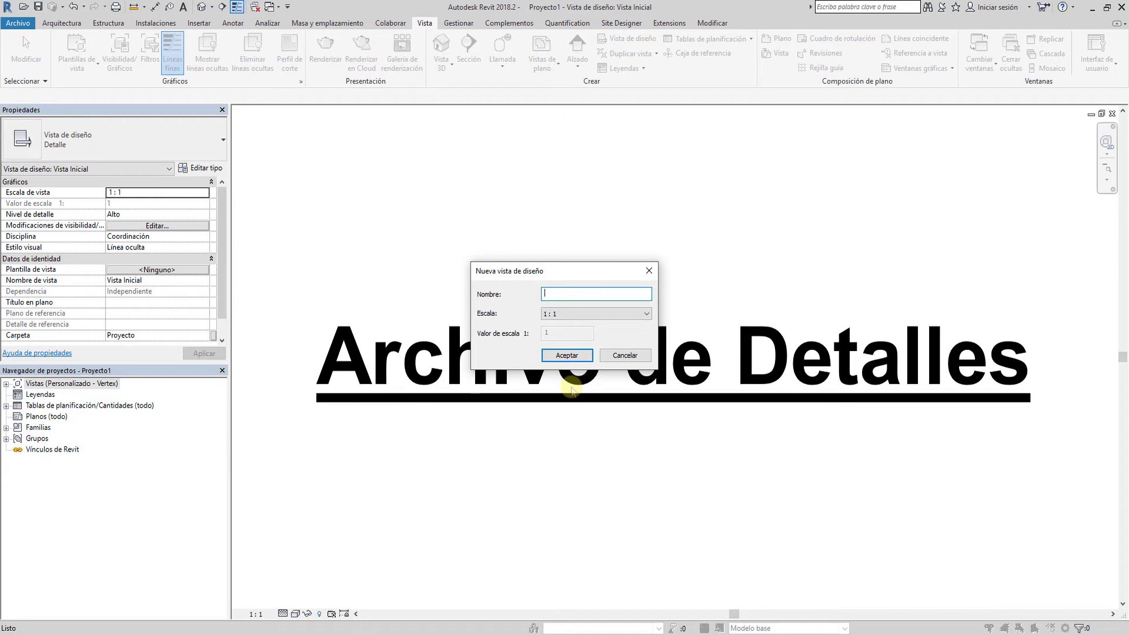
text(Via - 1)
Step: Create the Vía - 1 drafting view and import v1.dwg into it
key(Return)
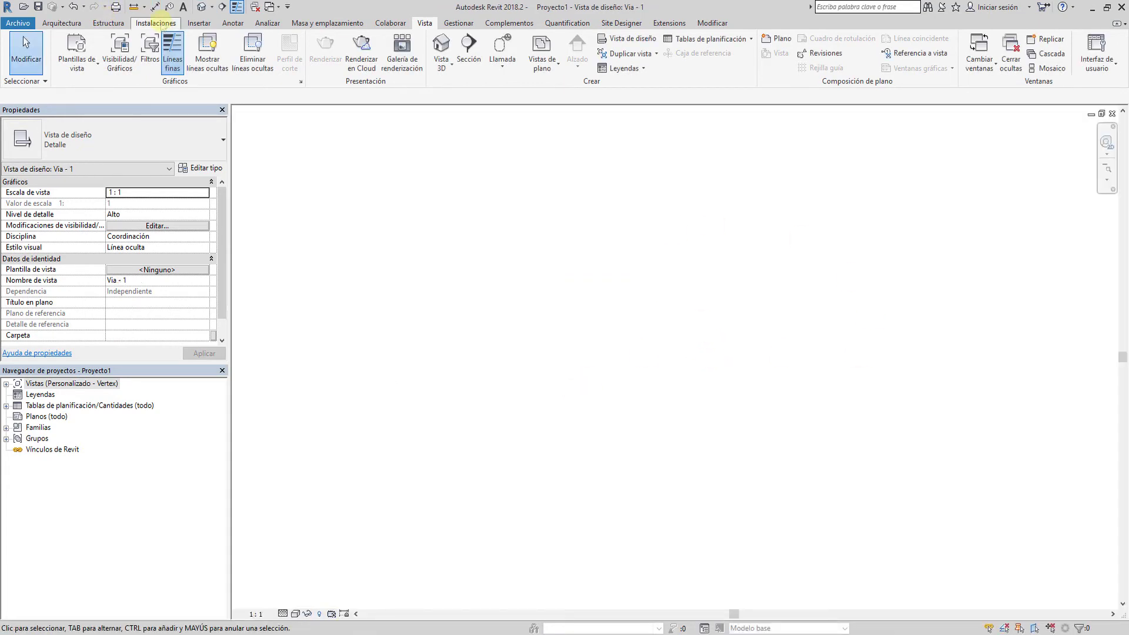
click(198, 23)
click(385, 50)
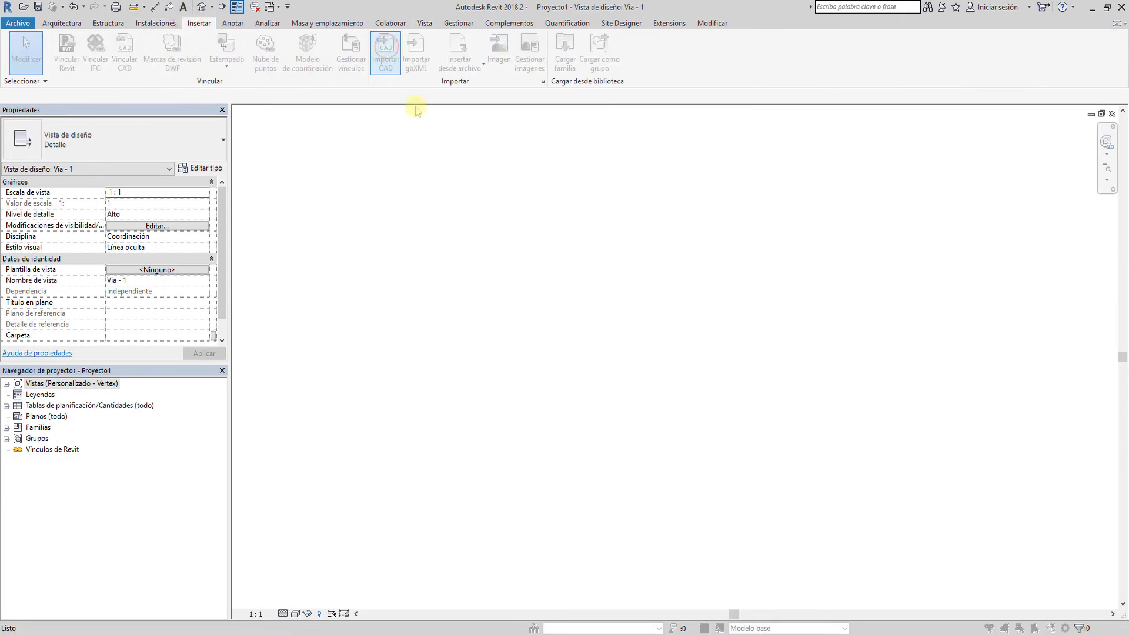
click(329, 213)
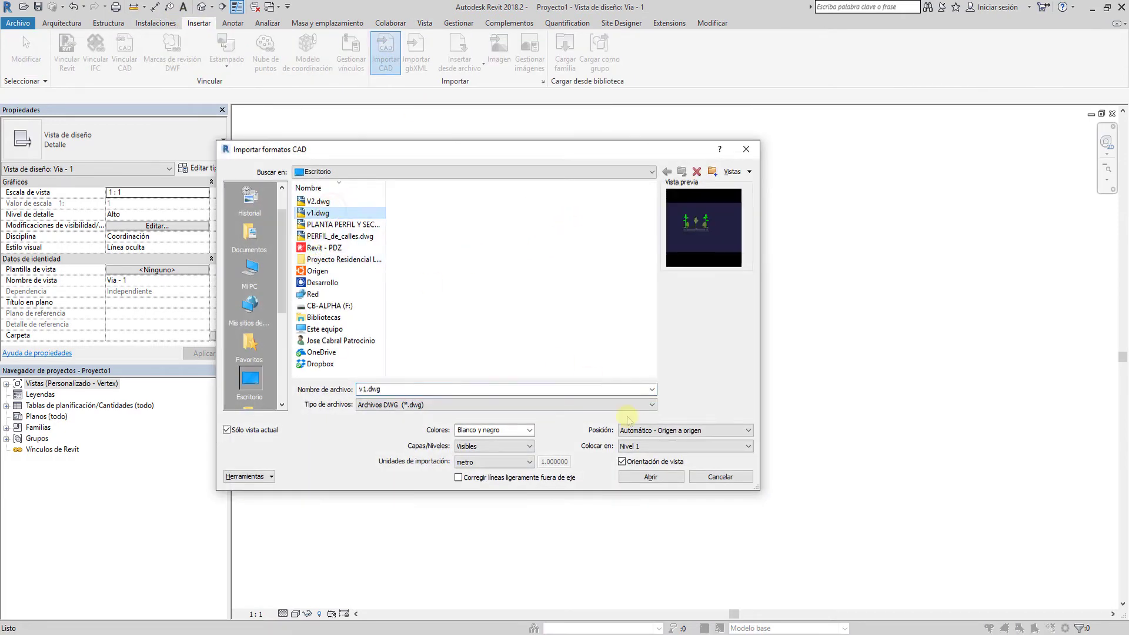
click(663, 480)
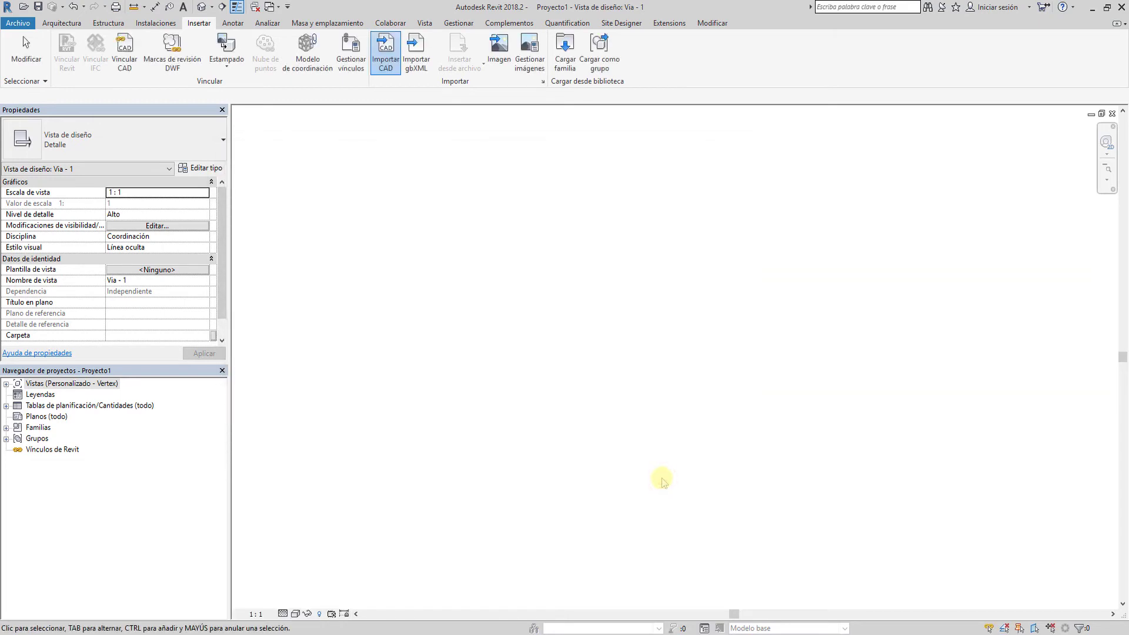
Step: Zoom to fit the imported street section and select it for exploding
right_click(660, 474)
click(707, 555)
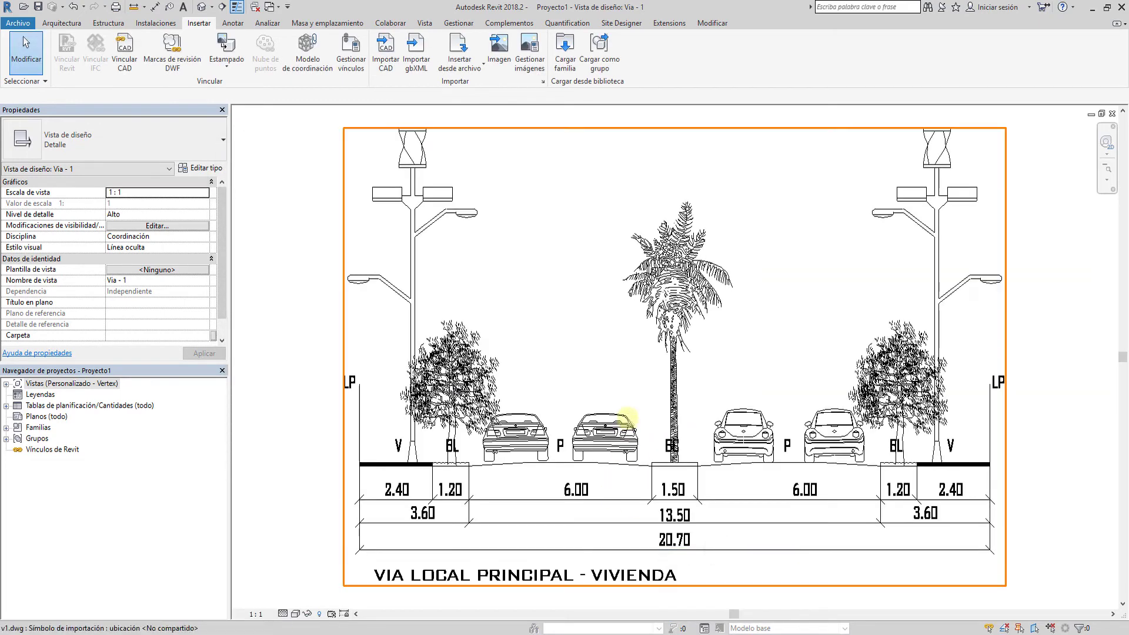
click(658, 464)
click(658, 61)
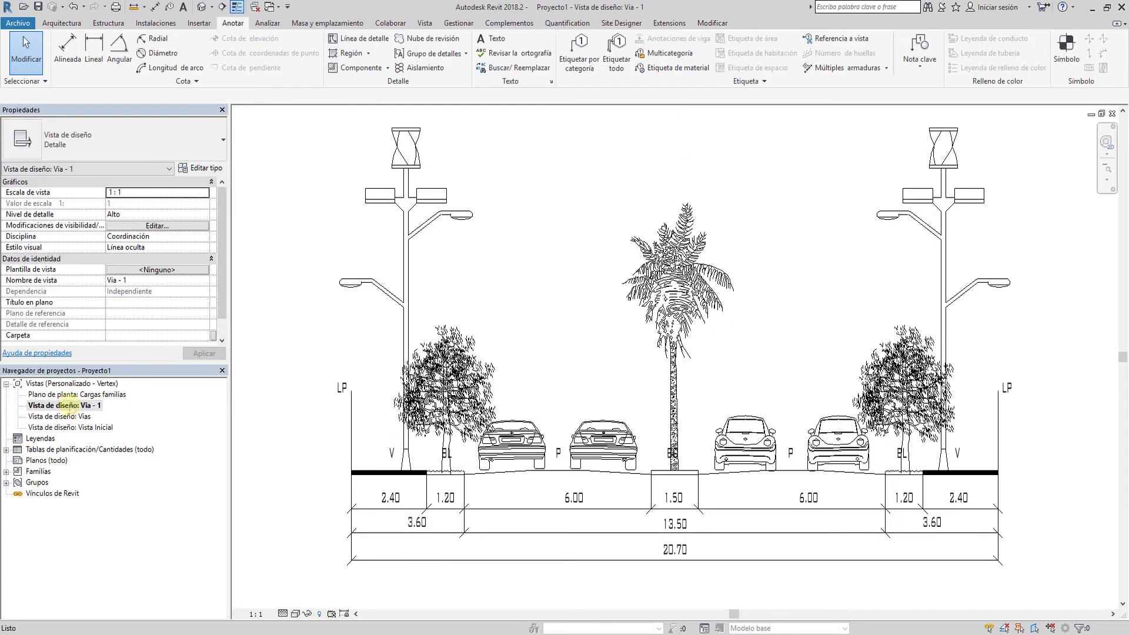
Step: Rename the Vía - 1 drafting view to Seccion de Via - Principal
scroll(360, 347, down, 3)
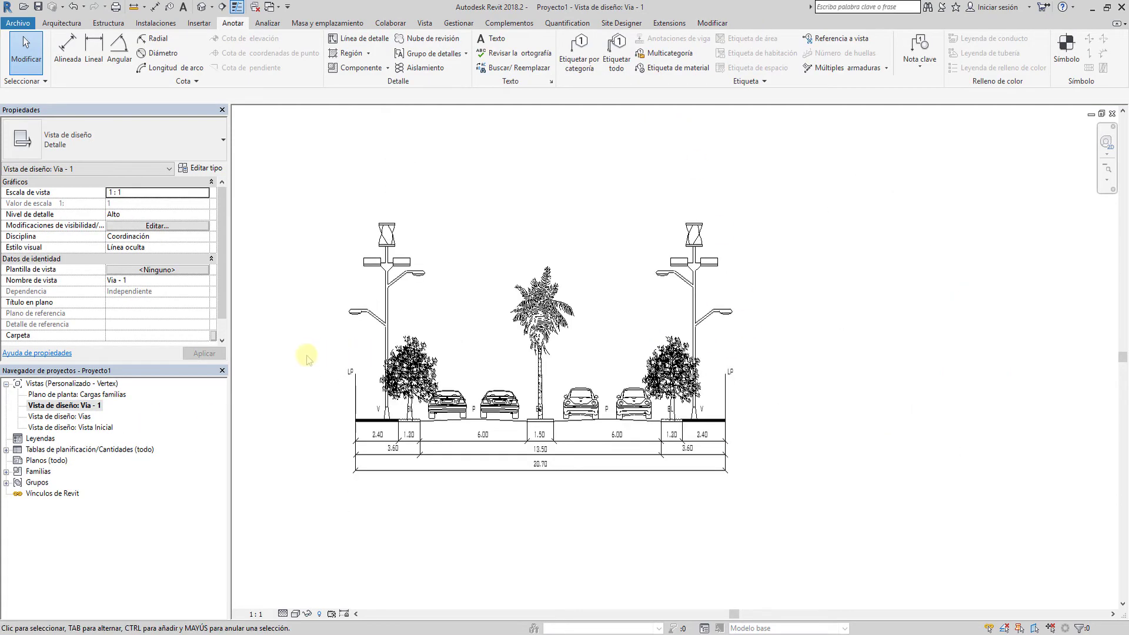
scroll(453, 378, down, 2)
middle_drag(453, 378, 537, 378)
click(100, 406)
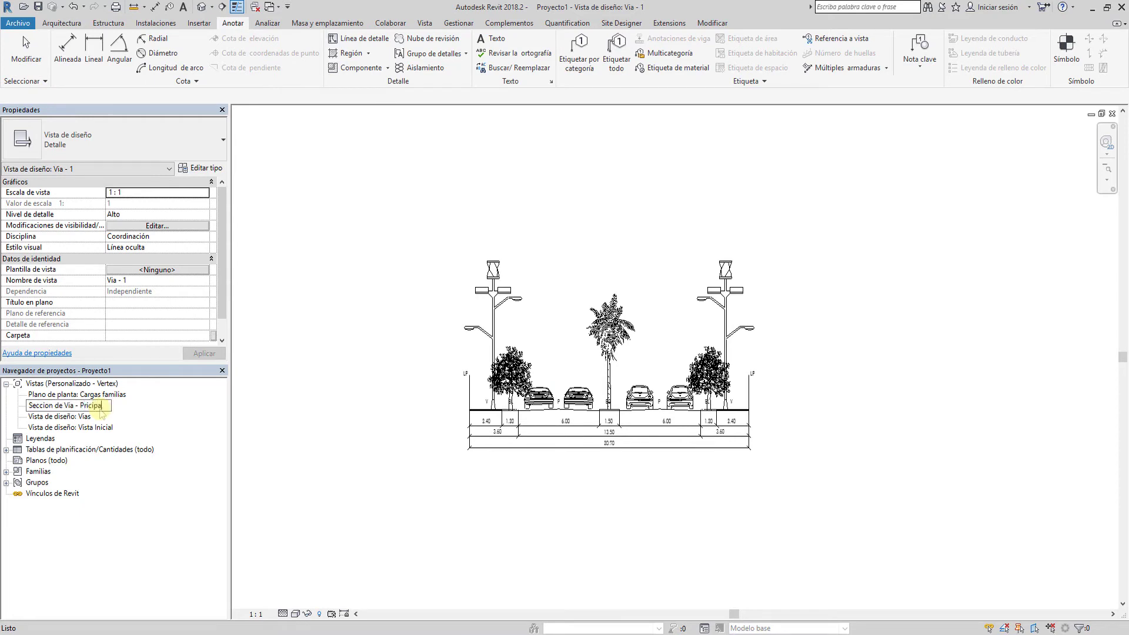
text(al)
key(Return)
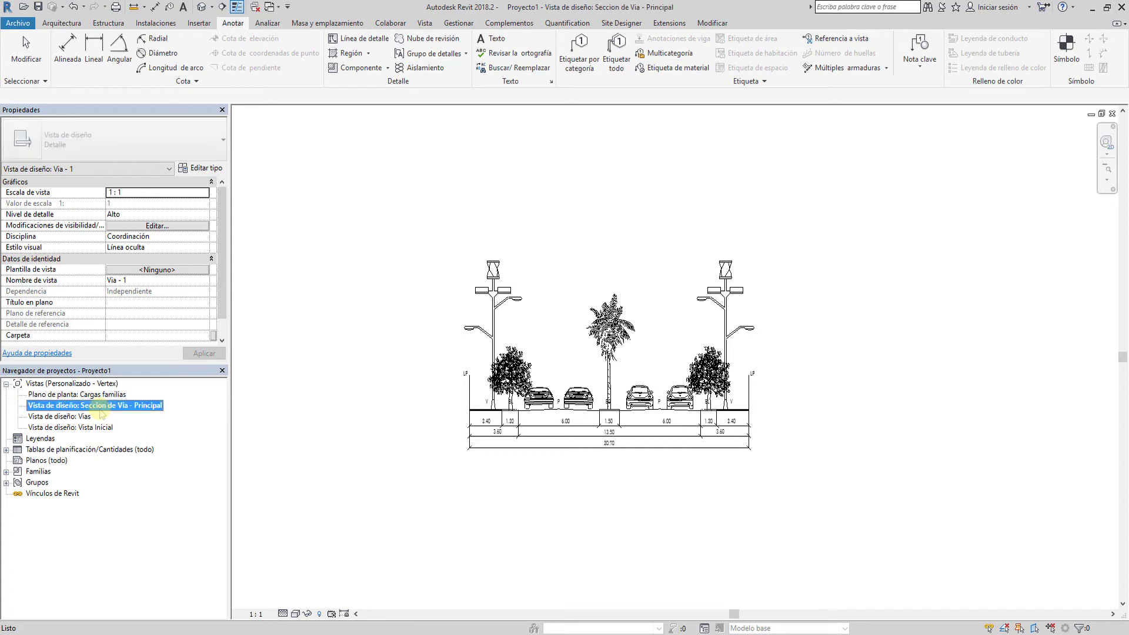
Step: Open the Seccion de Via - Secundaria drafting view
click(306, 421)
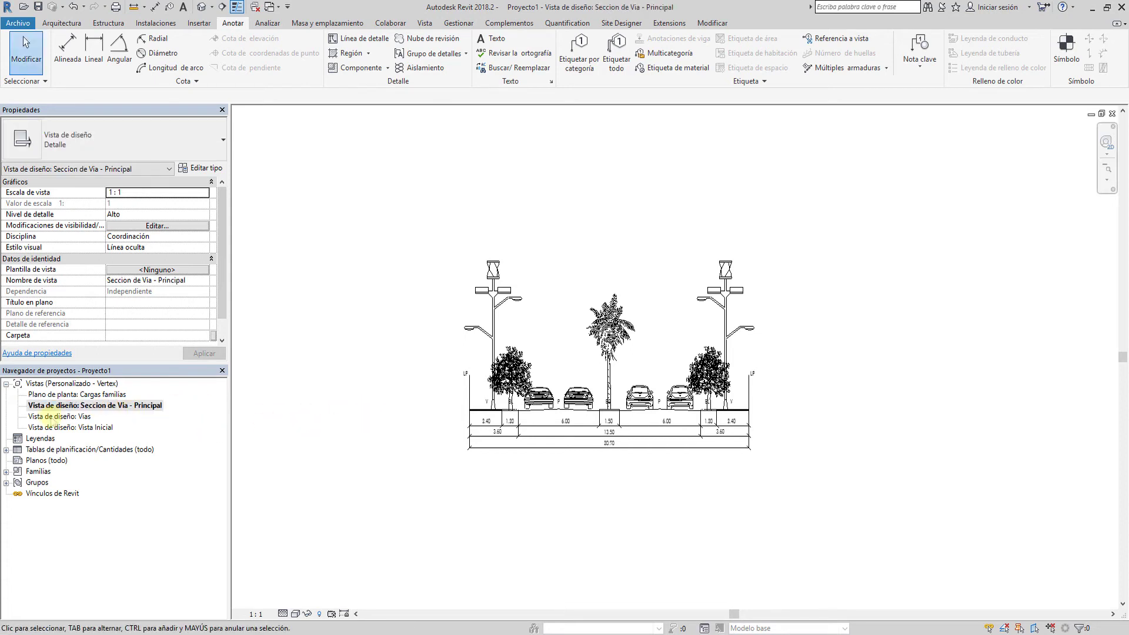
click(88, 406)
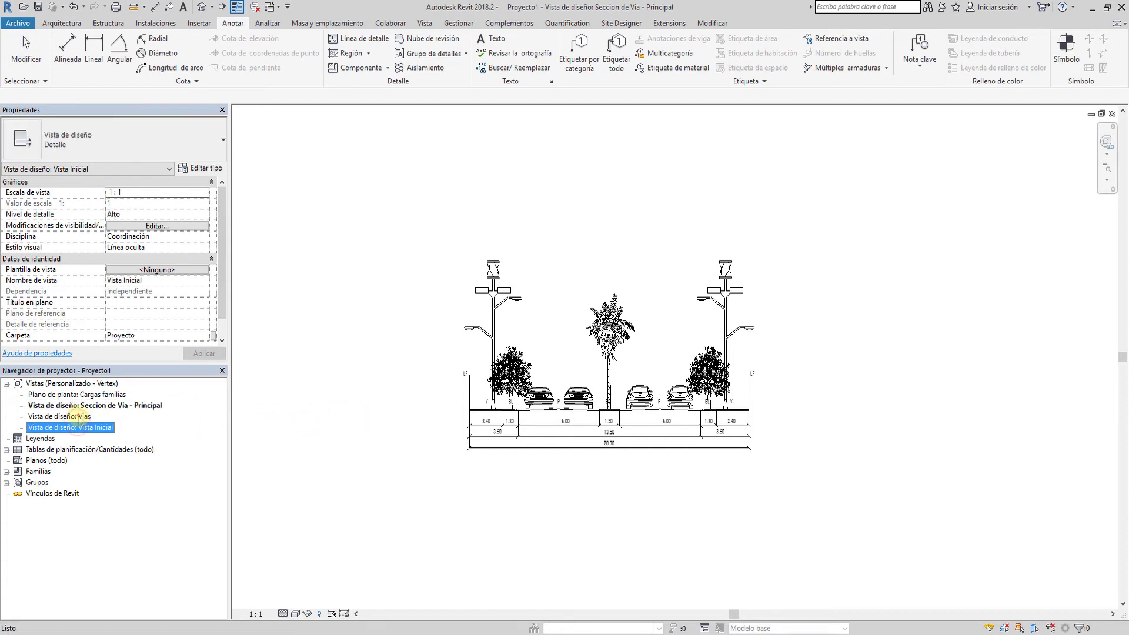
double_click(147, 418)
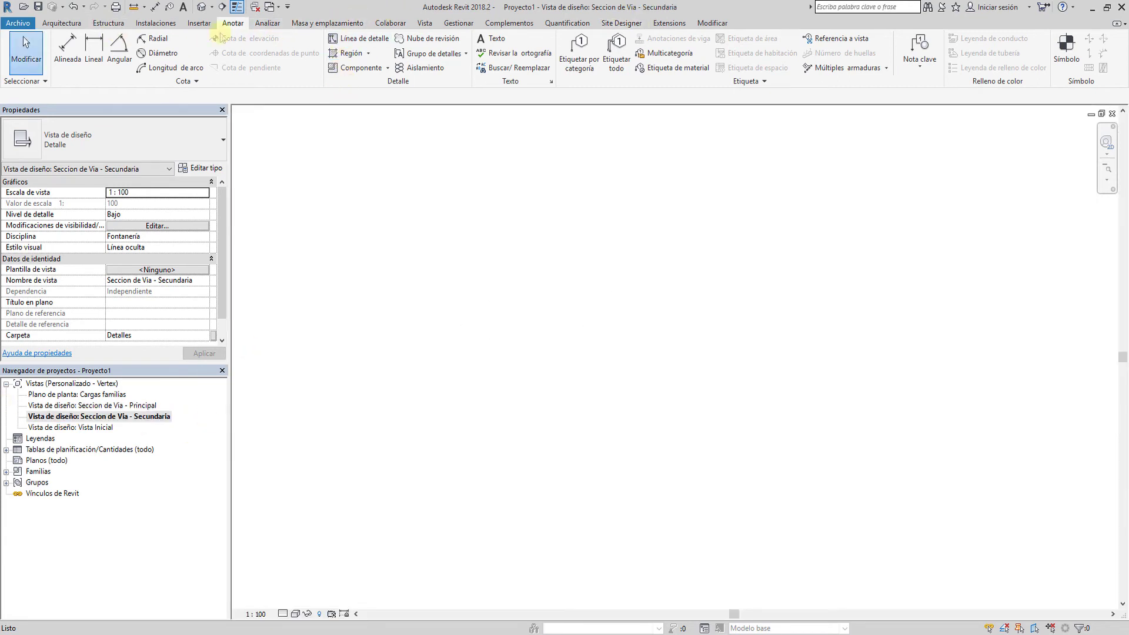
Step: Import V2.dwg into the Secundaria view and fully explode it
click(199, 23)
click(384, 59)
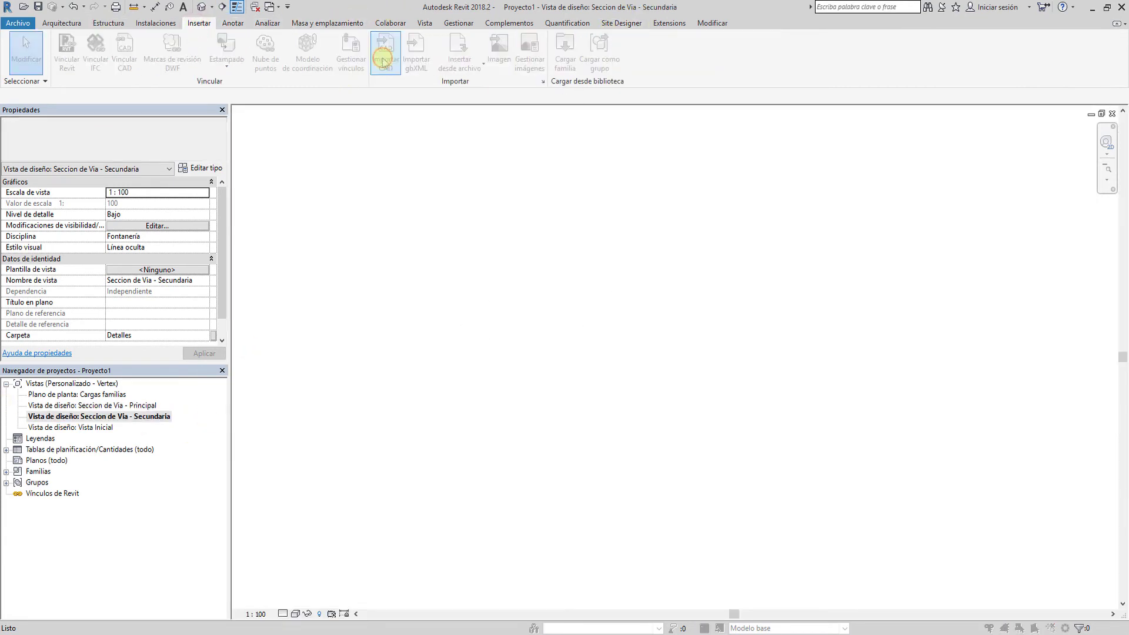
click(318, 213)
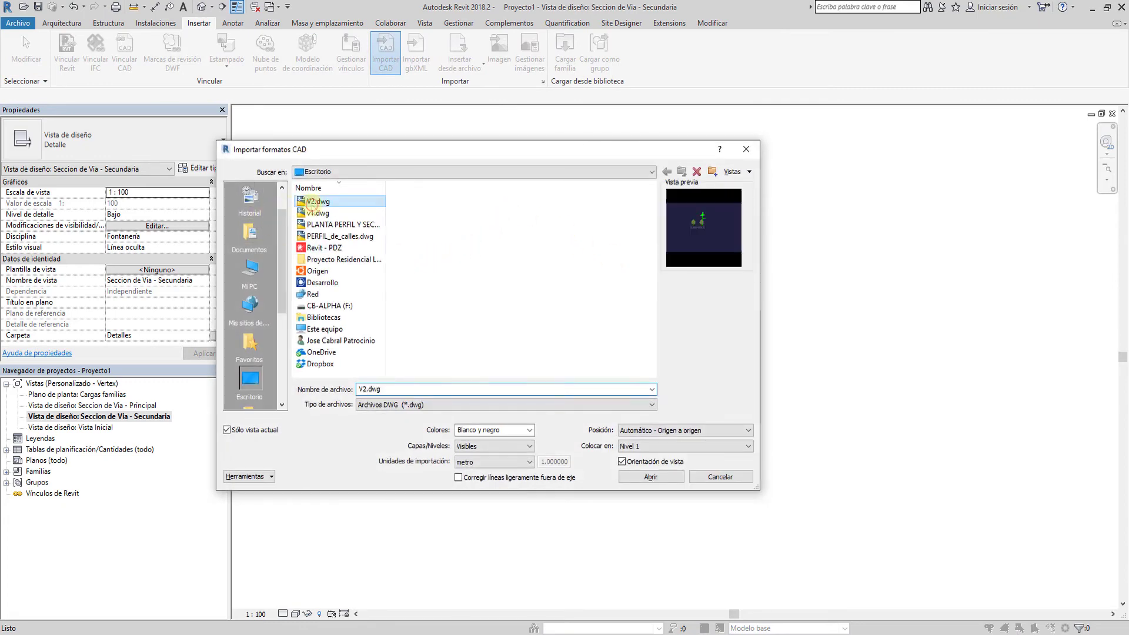
click(670, 476)
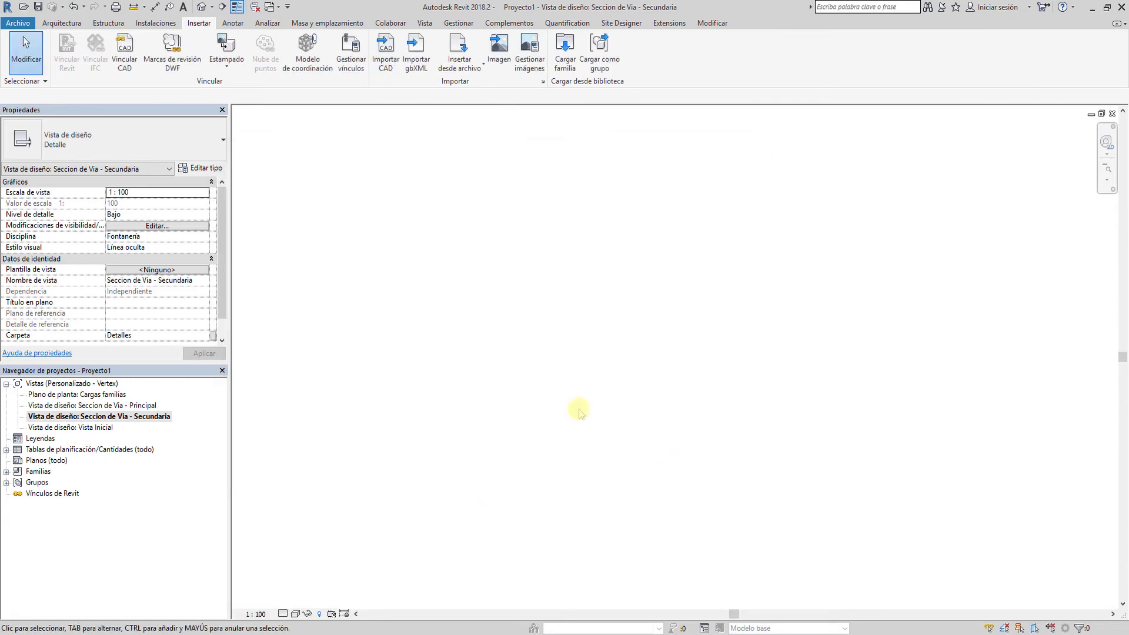
right_click(647, 403)
click(694, 511)
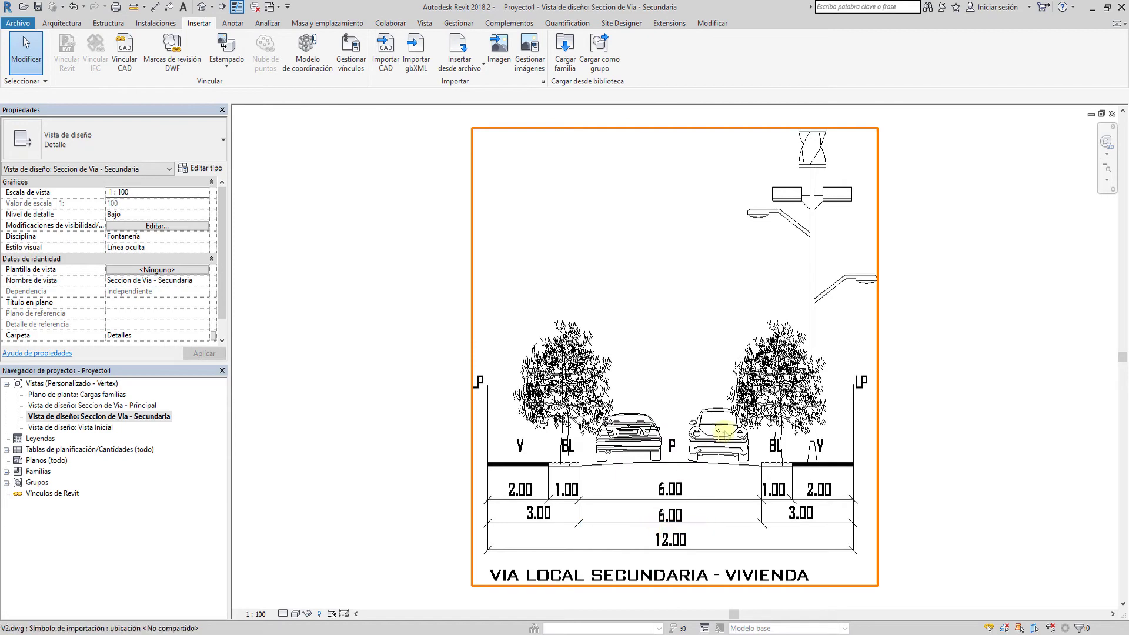
click(644, 573)
click(657, 59)
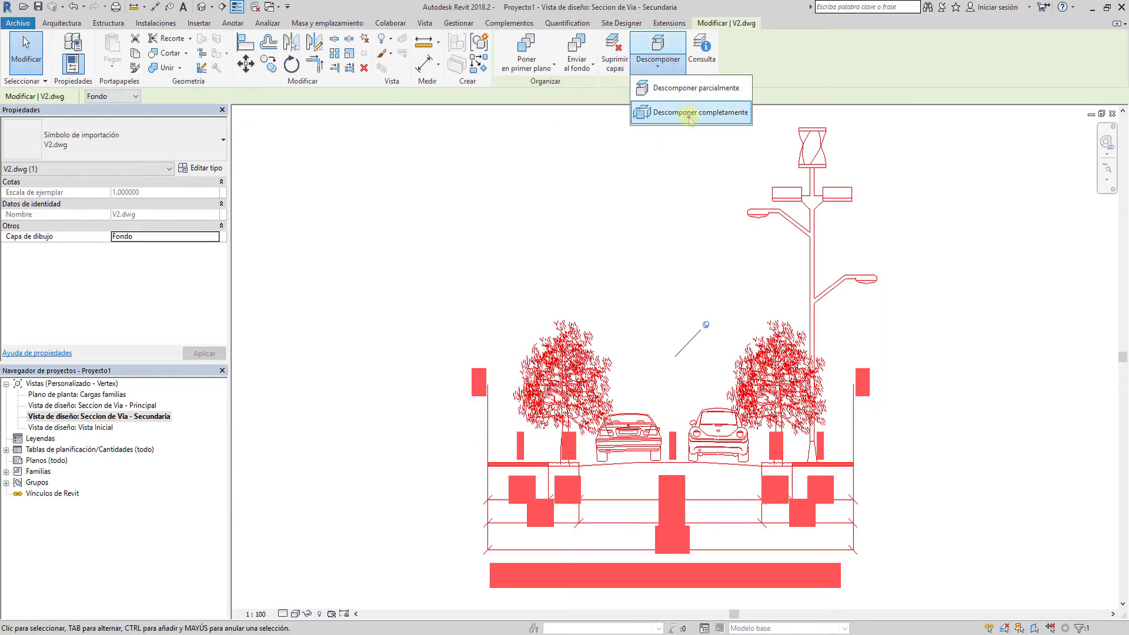
click(690, 113)
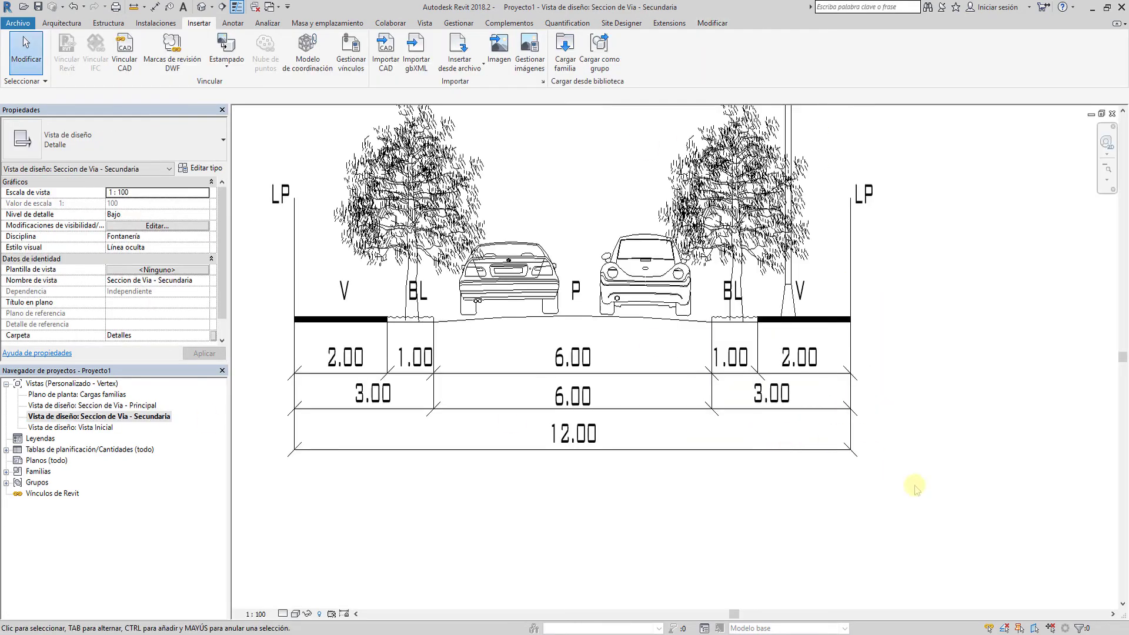
Step: Delete all dimension strings beneath the road section
drag(919, 524, 466, 456)
click(536, 510)
drag(863, 509, 242, 364)
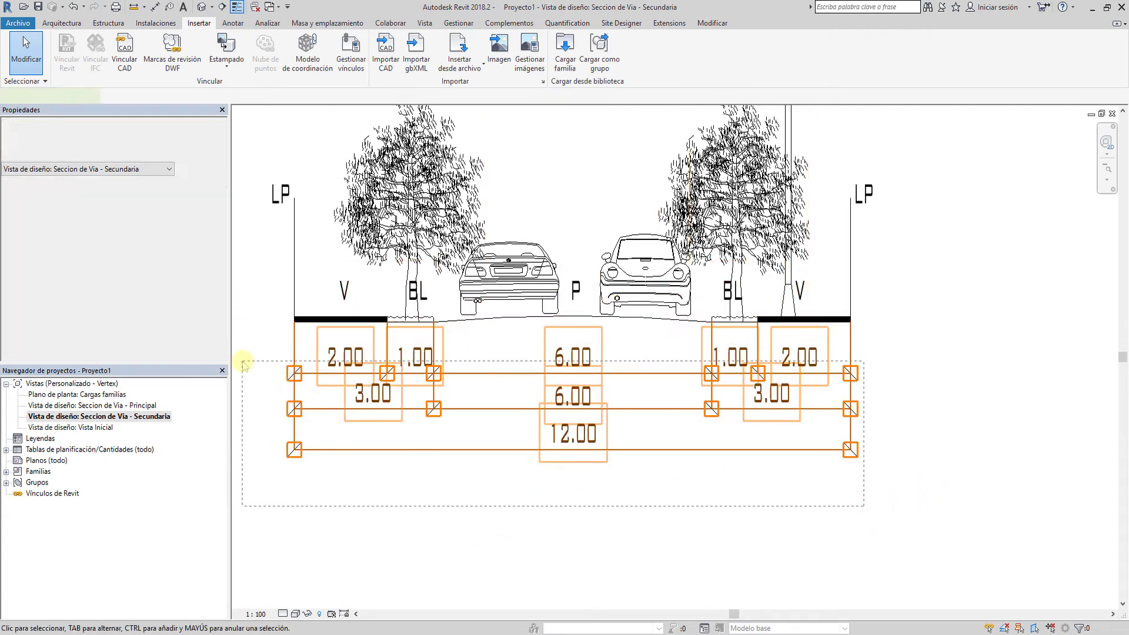
key(Delete)
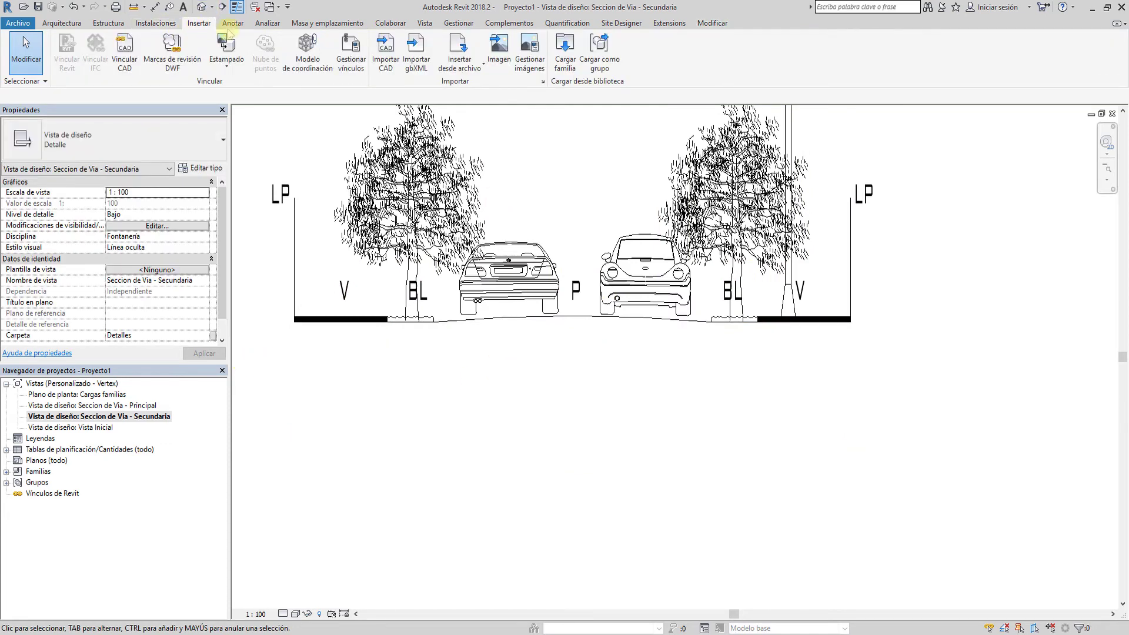
click(64, 23)
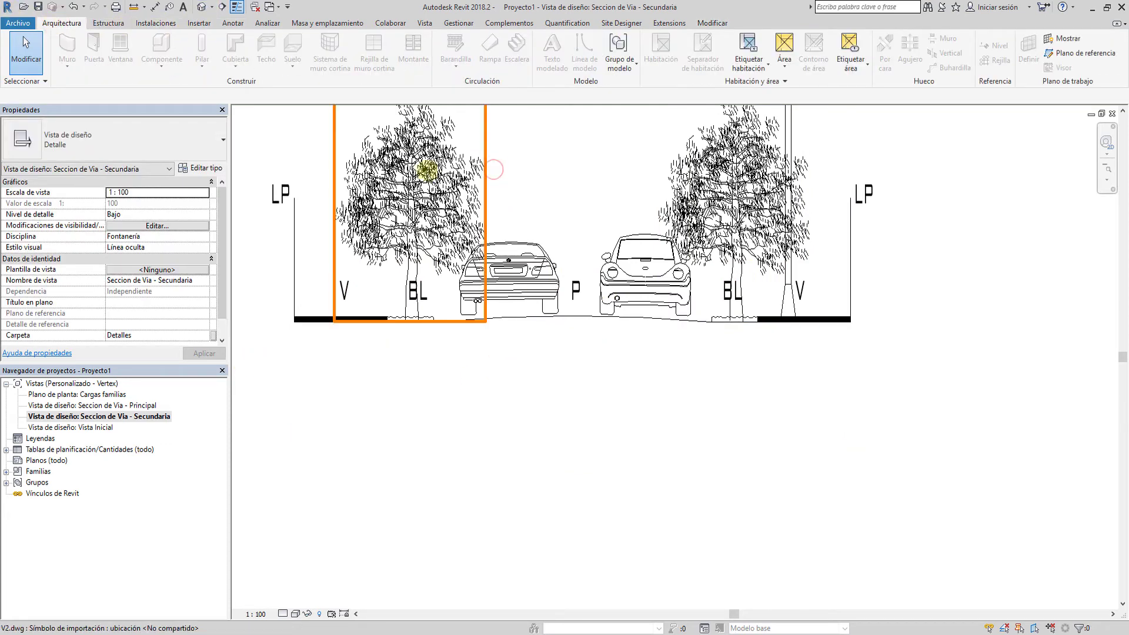
Step: Add a 12000 aligned dimension between the two LP lines
click(427, 166)
click(63, 24)
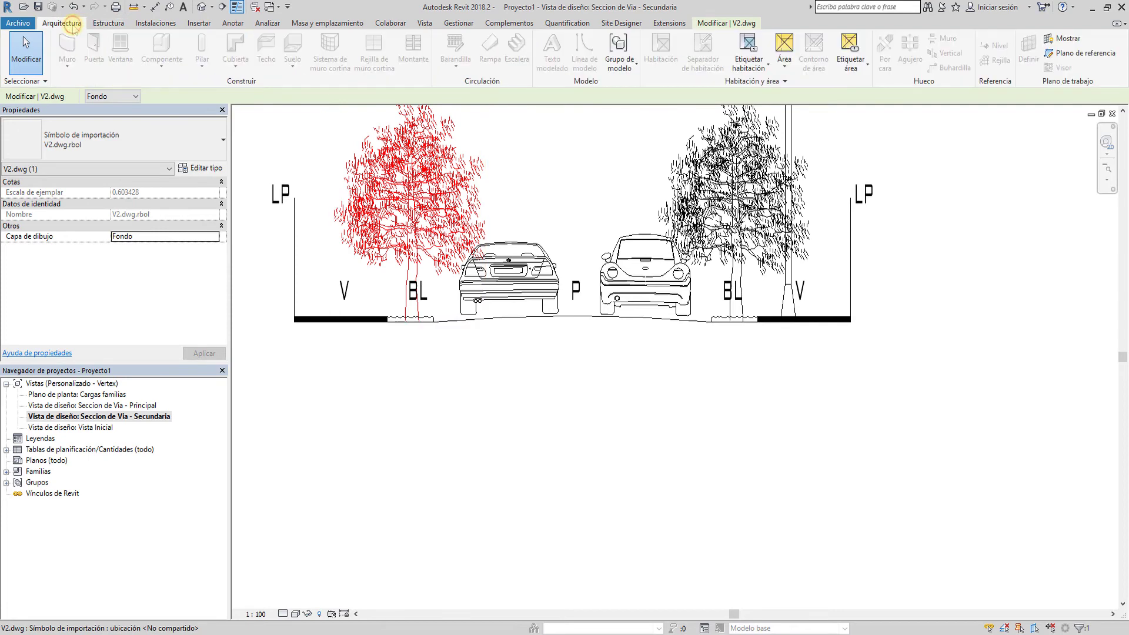
click(121, 26)
click(156, 23)
click(231, 24)
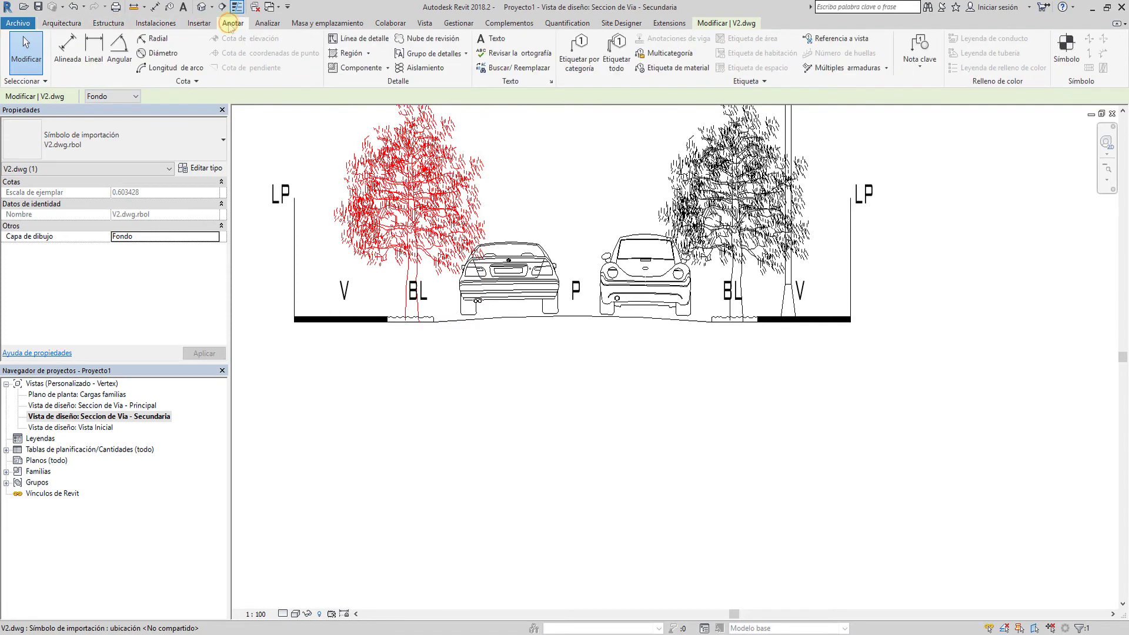
click(68, 50)
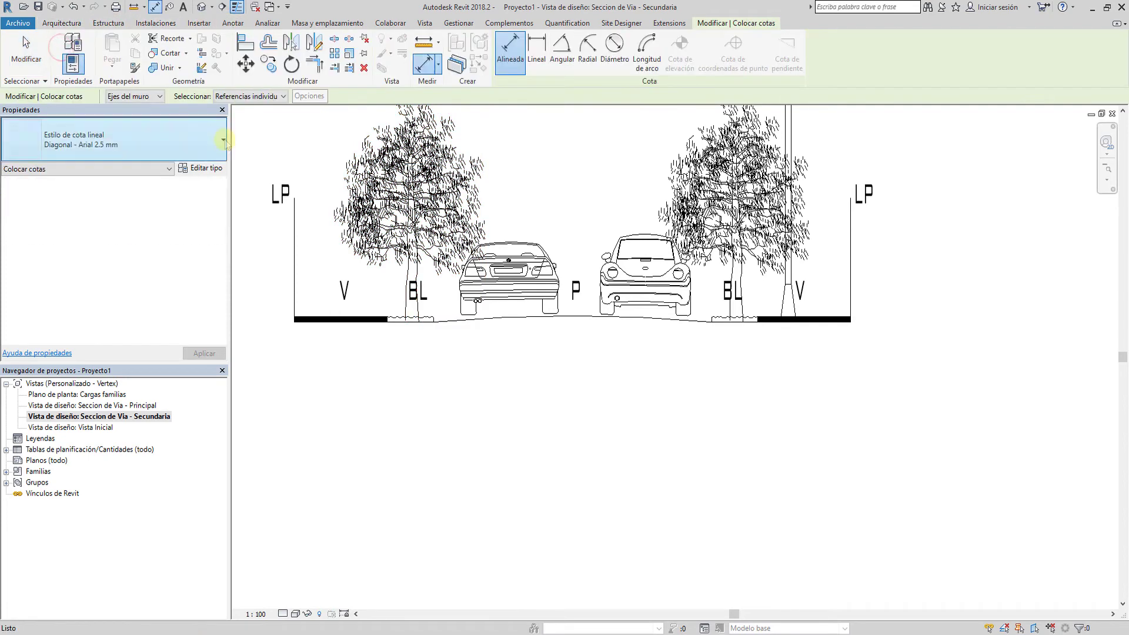
click(294, 246)
click(854, 293)
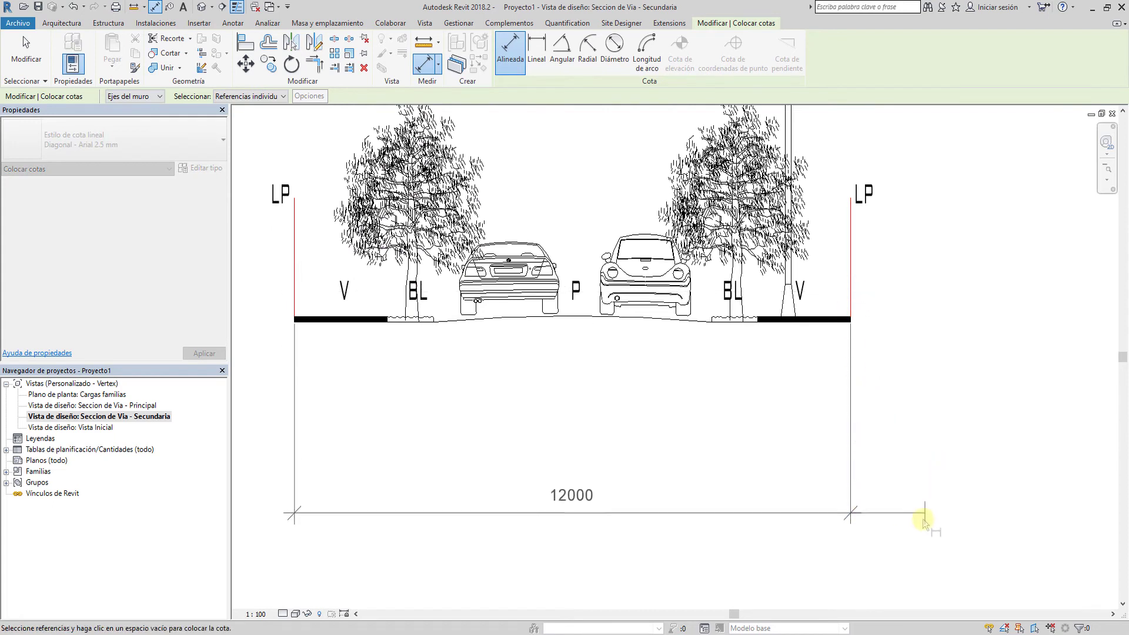
click(923, 519)
Step: Place a 3000/6000/3000 dimension chain across the section
click(294, 284)
click(387, 320)
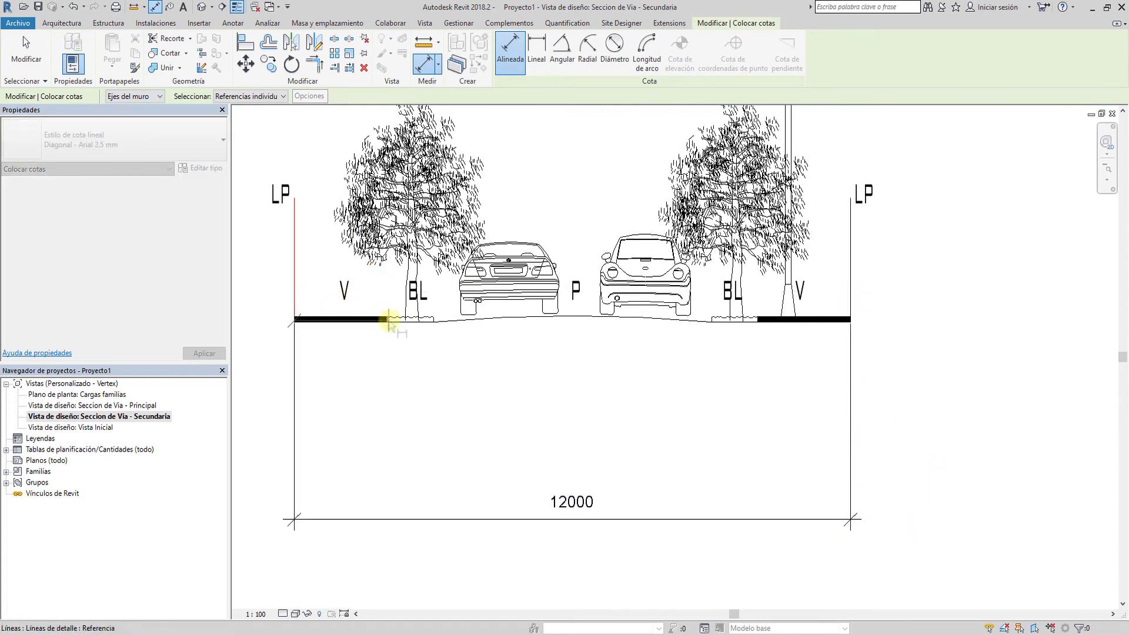
click(434, 320)
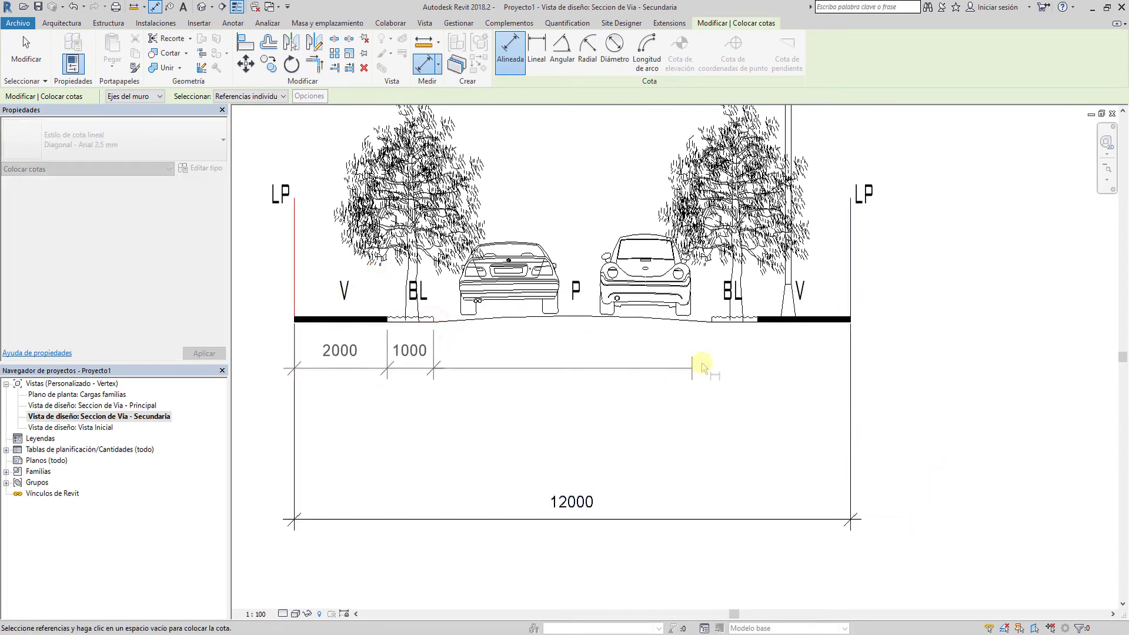
click(711, 322)
click(758, 321)
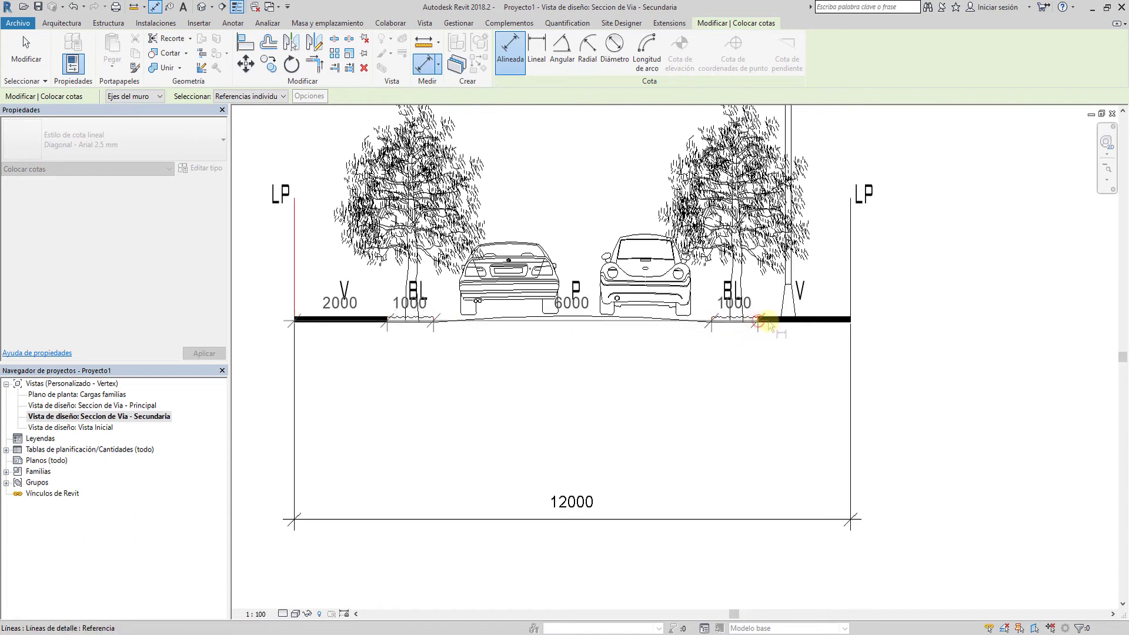
click(851, 322)
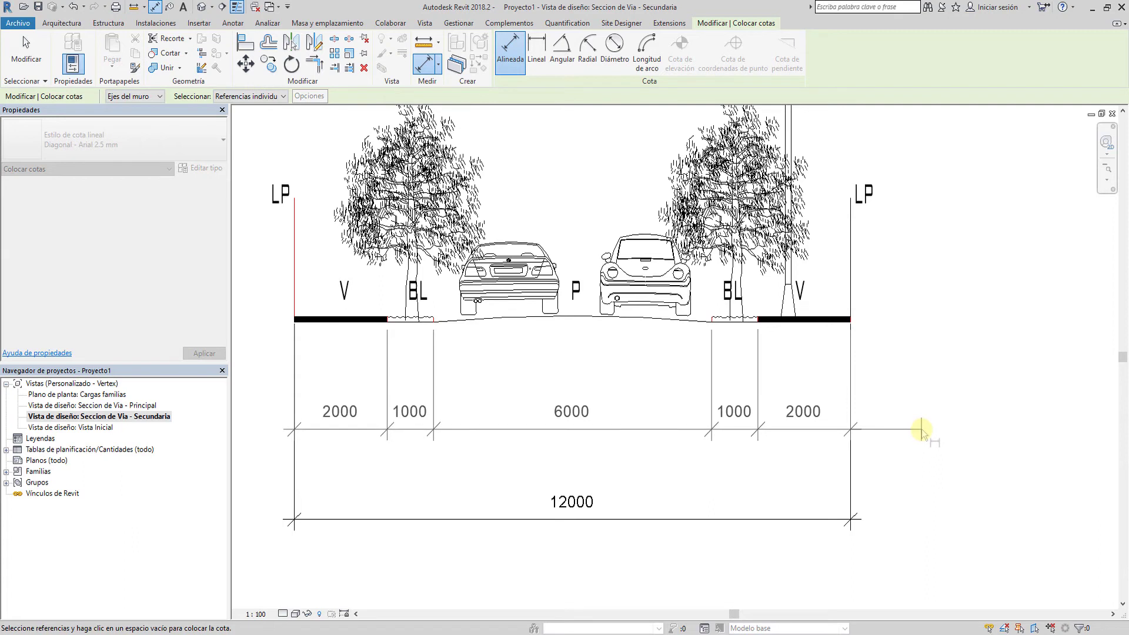
click(758, 322)
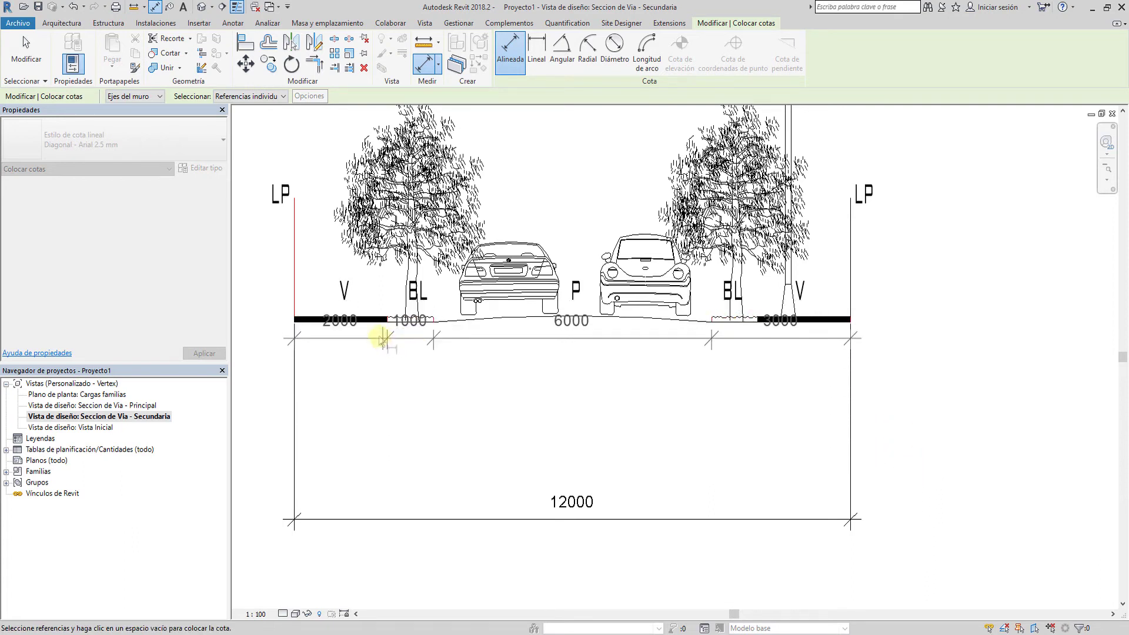
click(386, 320)
click(403, 456)
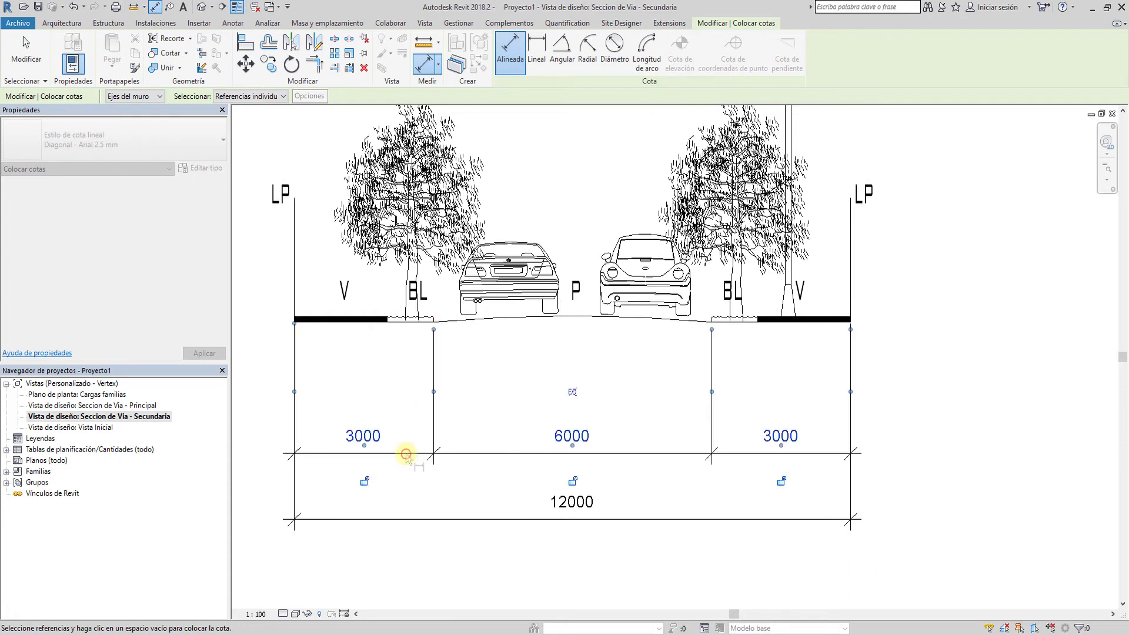
Step: Place a 2000/1000/6000/1000/2000 dimension chain across the section
click(295, 320)
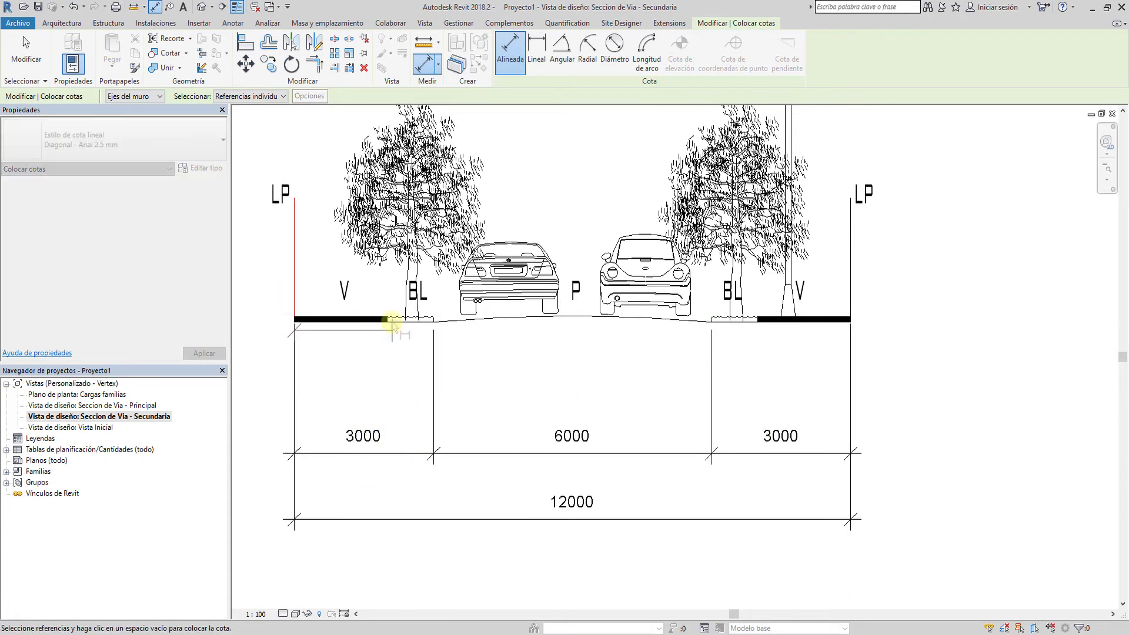
click(433, 321)
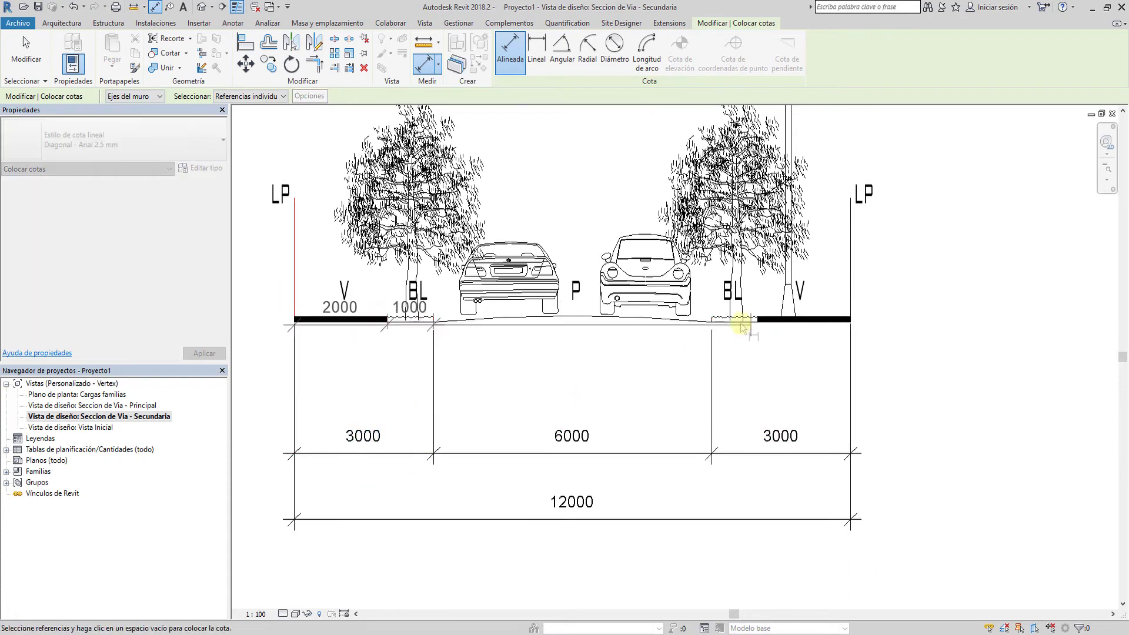
click(712, 322)
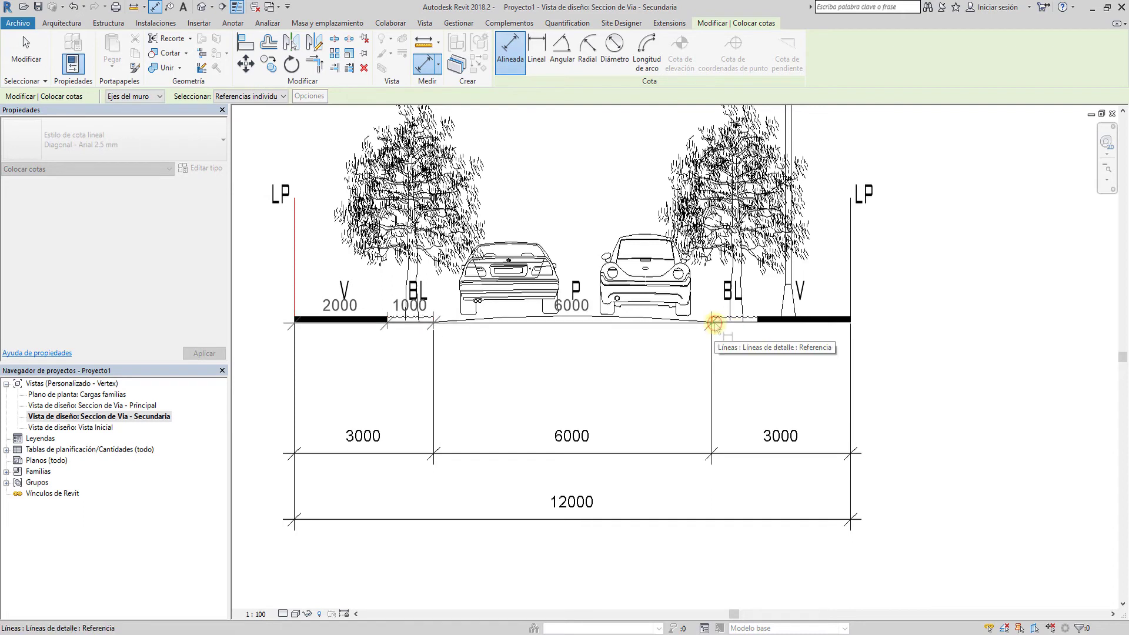
click(757, 320)
click(851, 321)
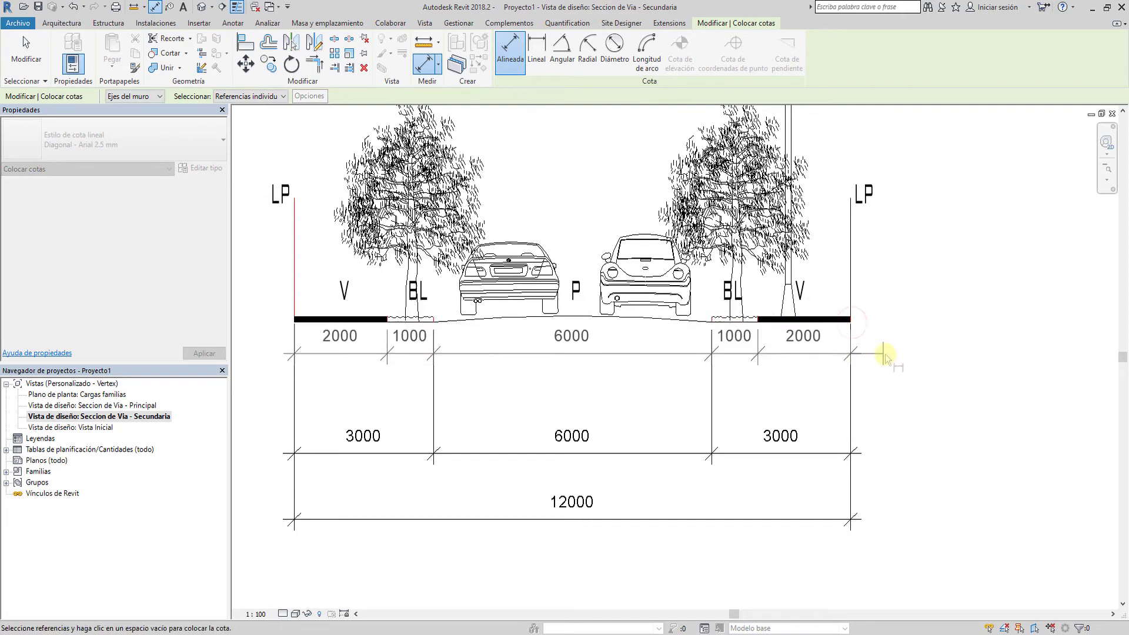
click(931, 387)
key(Escape)
key(Escape)
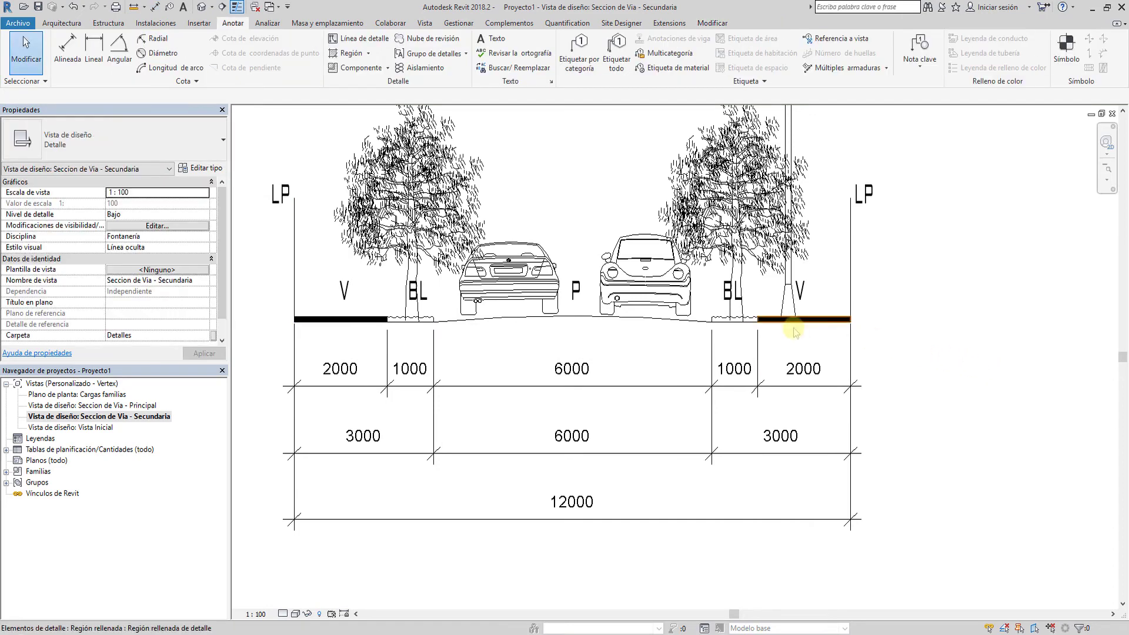
Step: Zoom out and inspect the text type of the left LP label
scroll(865, 376, down, 3)
middle_drag(862, 378, 811, 465)
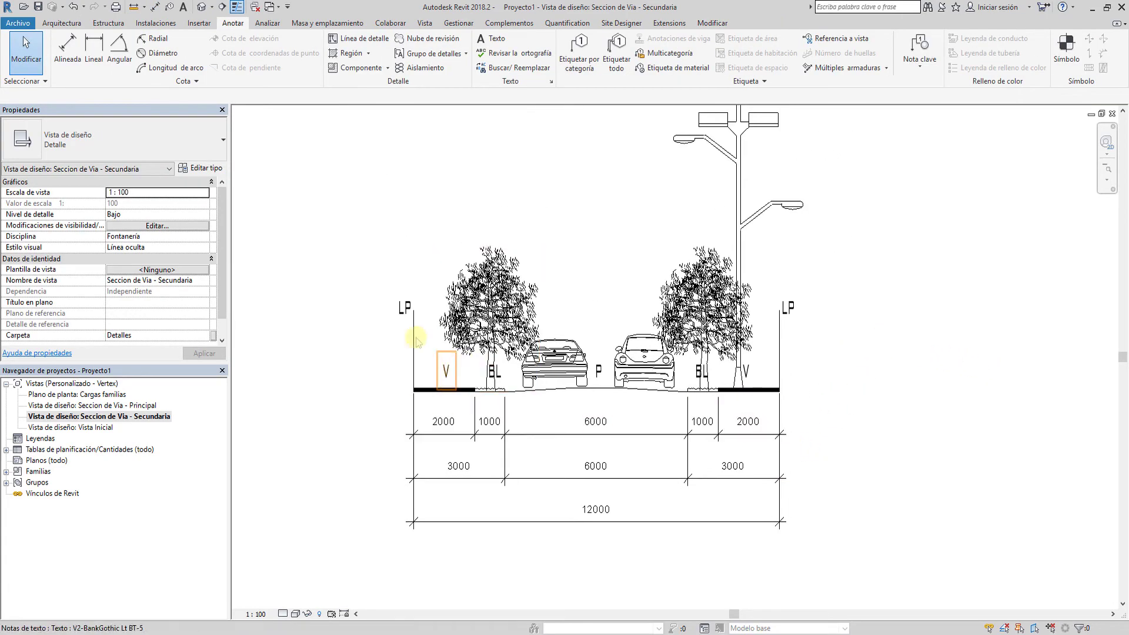
click(401, 312)
click(117, 141)
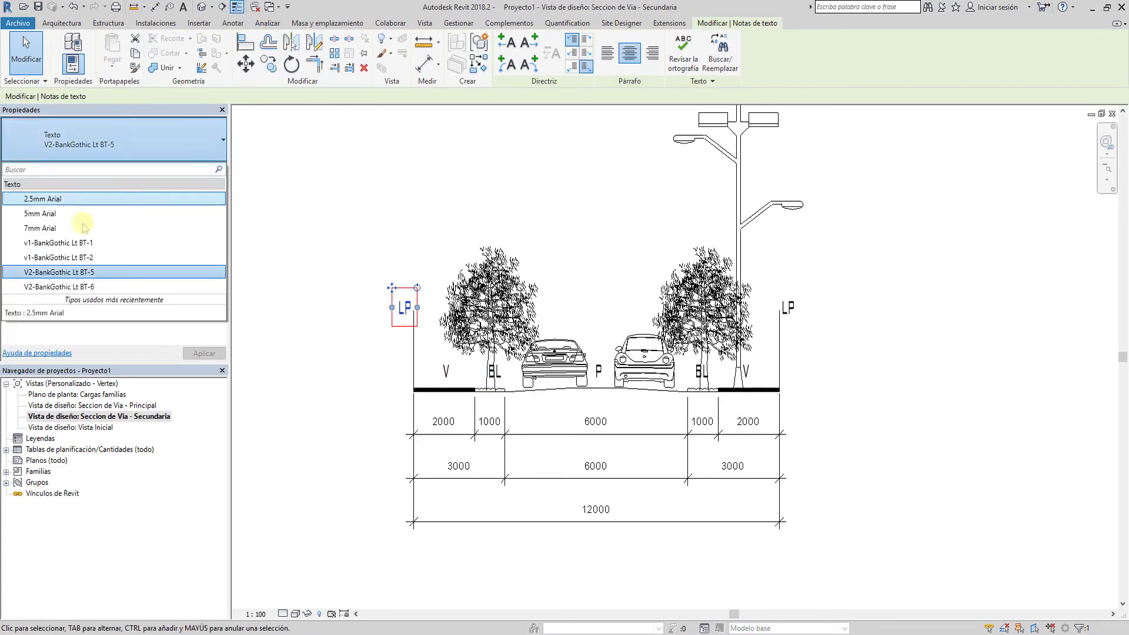
click(352, 211)
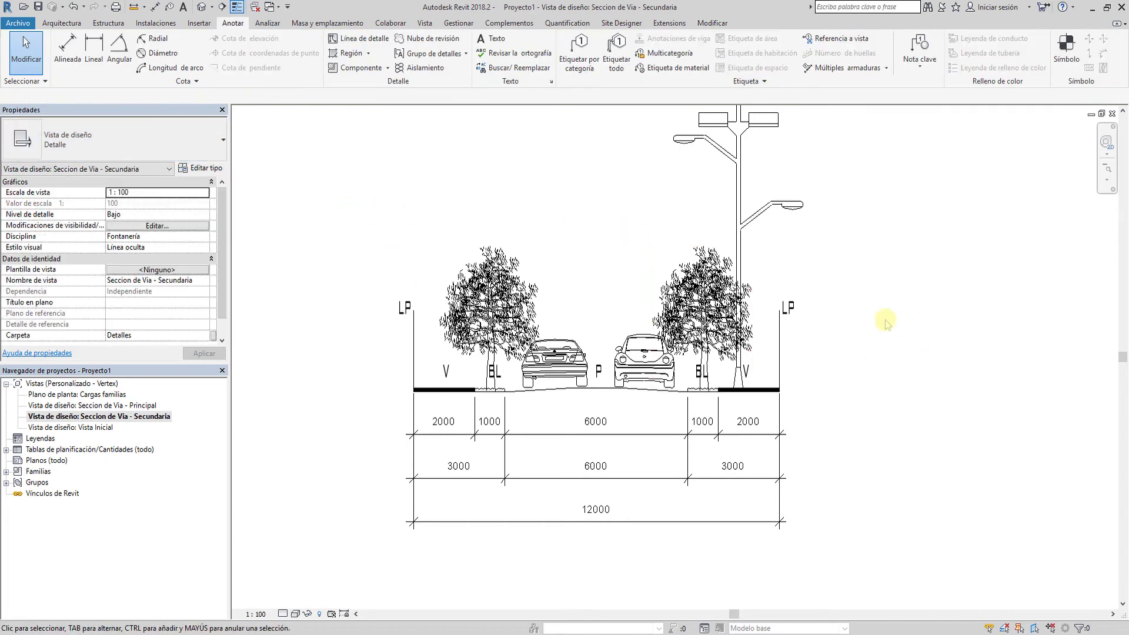
click(970, 398)
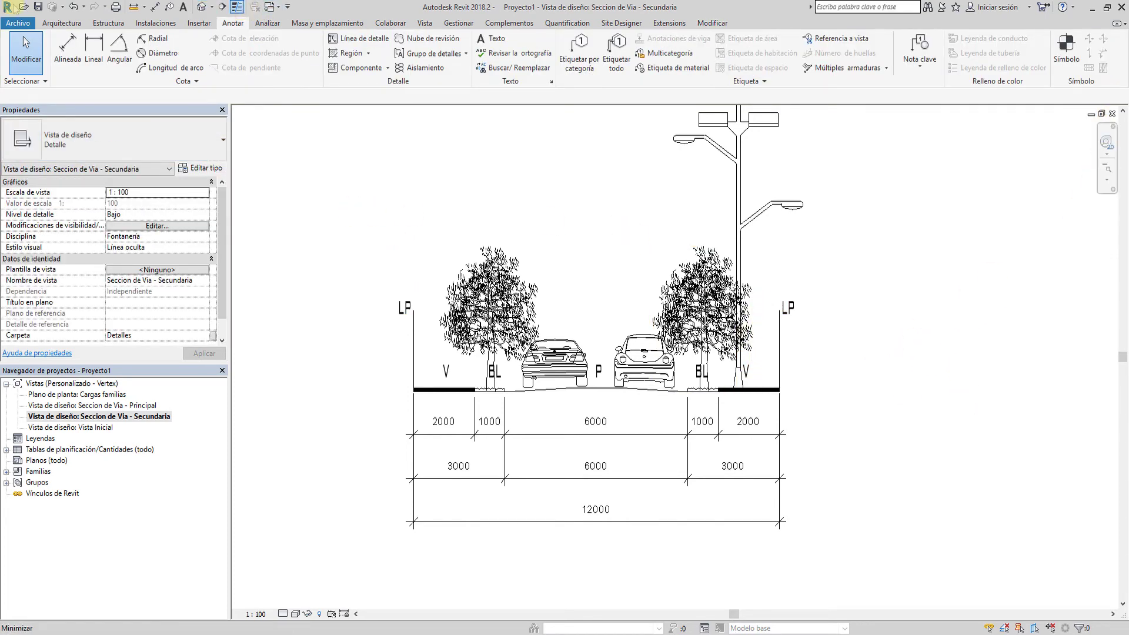
Step: Save the project as Vias.rvt
click(38, 7)
text(Via)
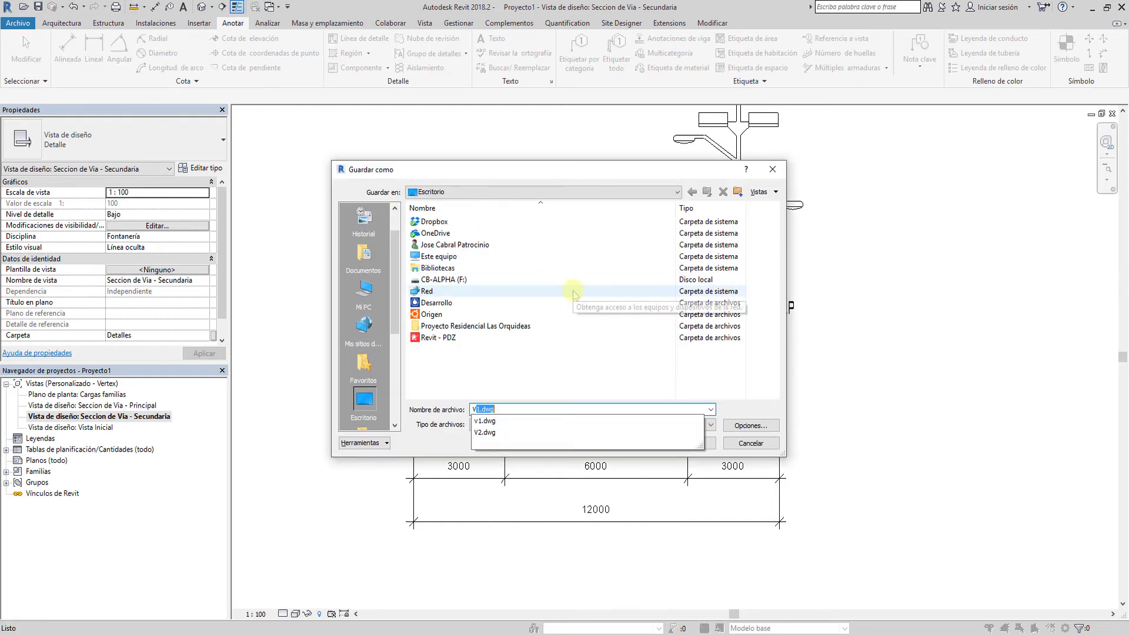
text(s)
click(680, 442)
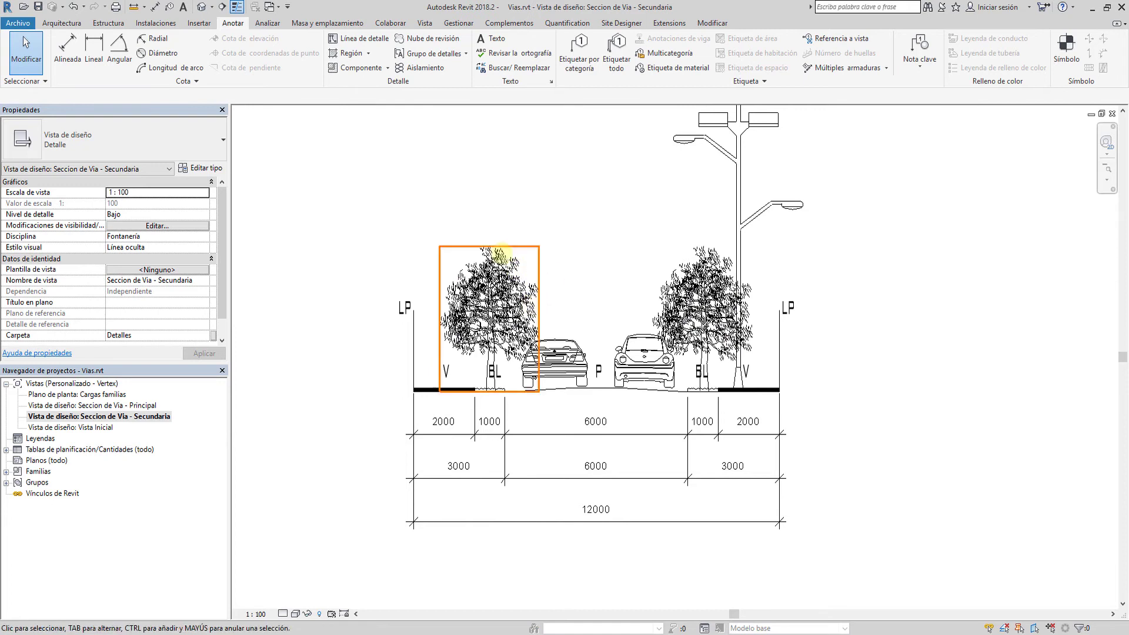
click(6, 383)
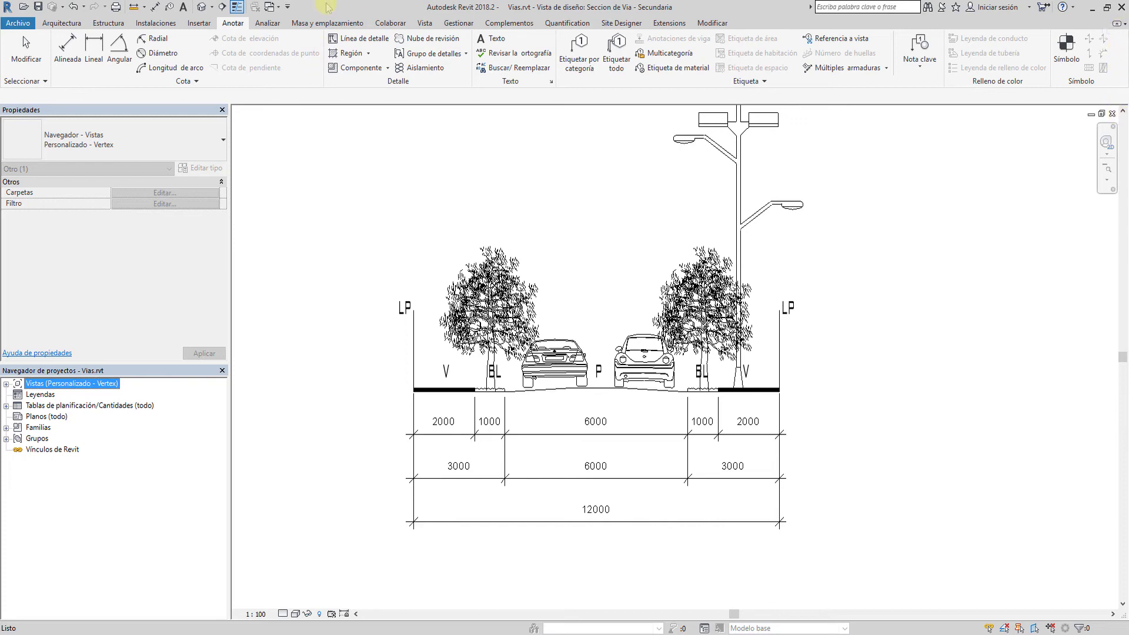
Step: Close Vias.rvt and choose it as the source for Insert Views from File
click(1113, 114)
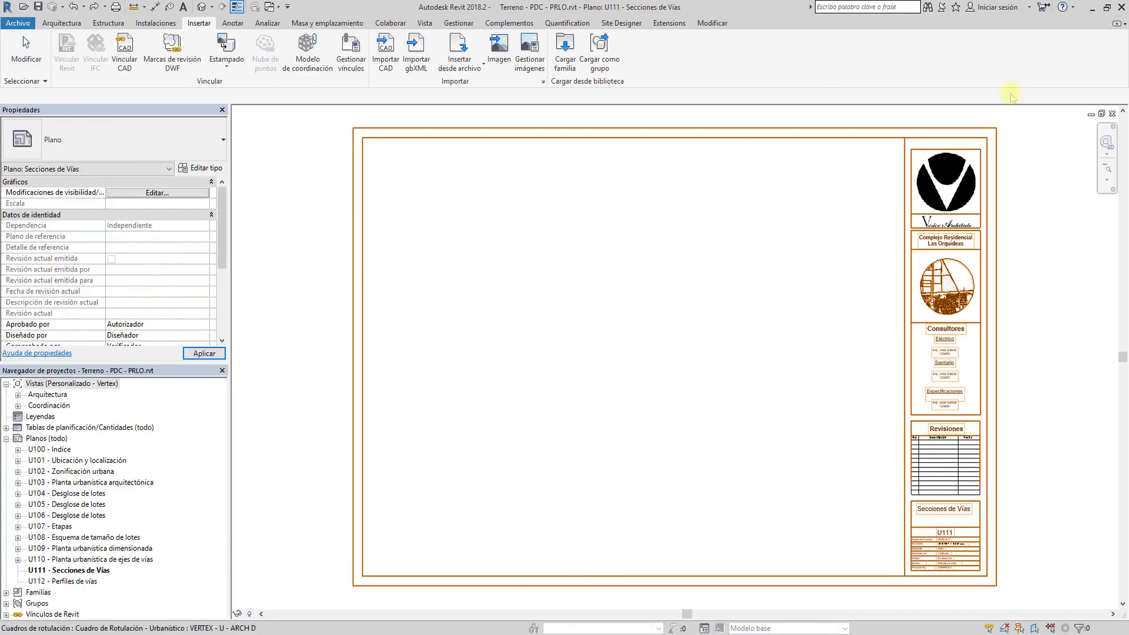
click(478, 70)
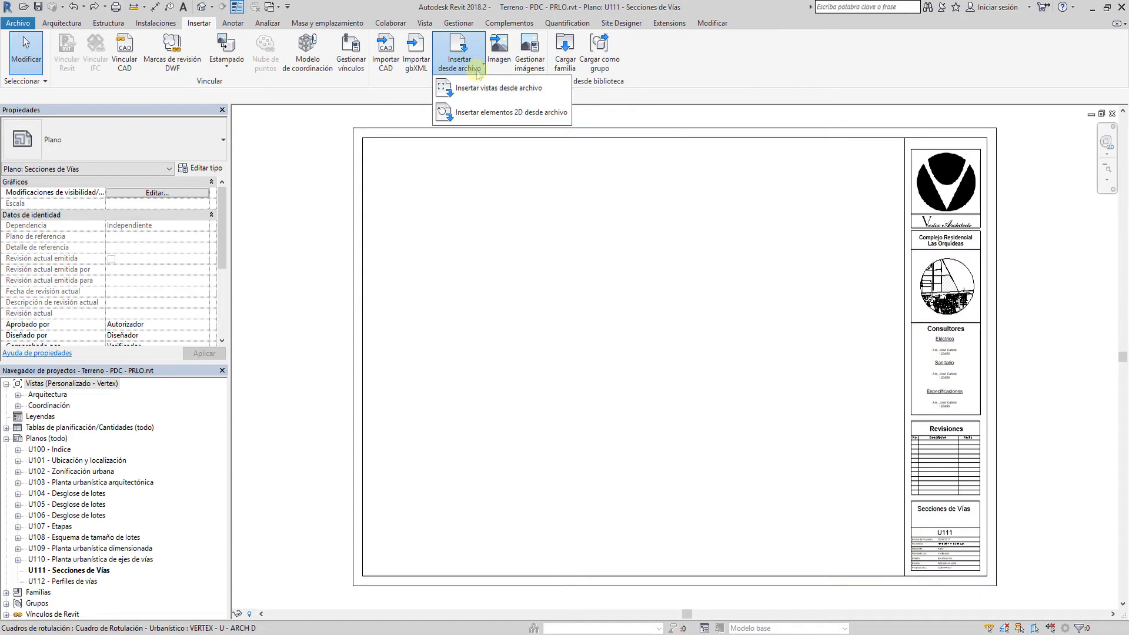
click(510, 109)
click(302, 449)
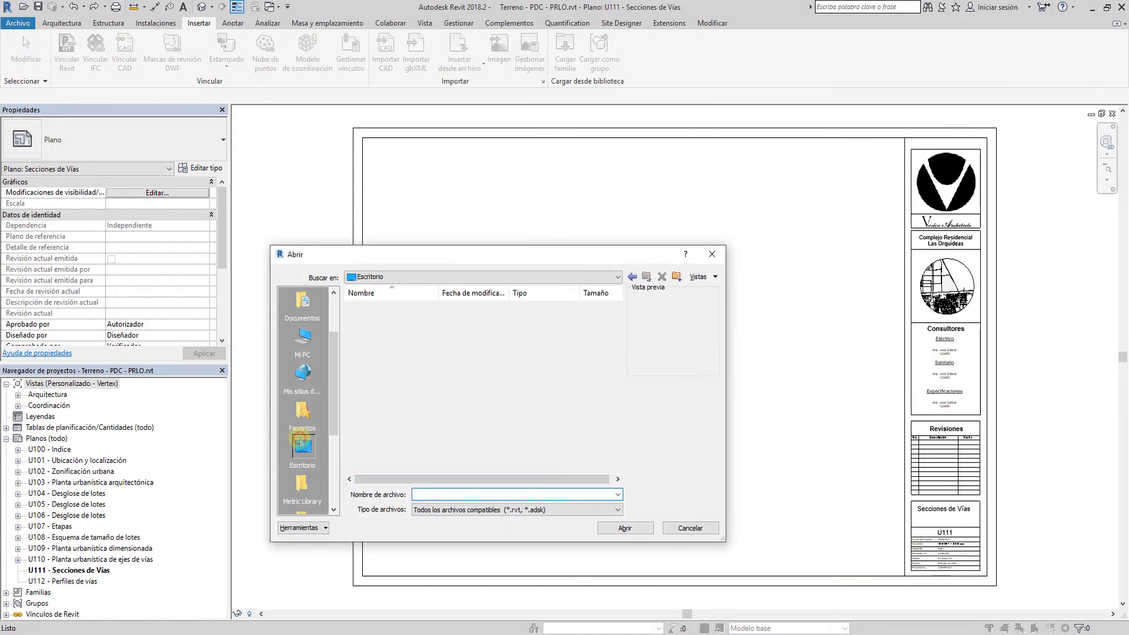
double_click(389, 436)
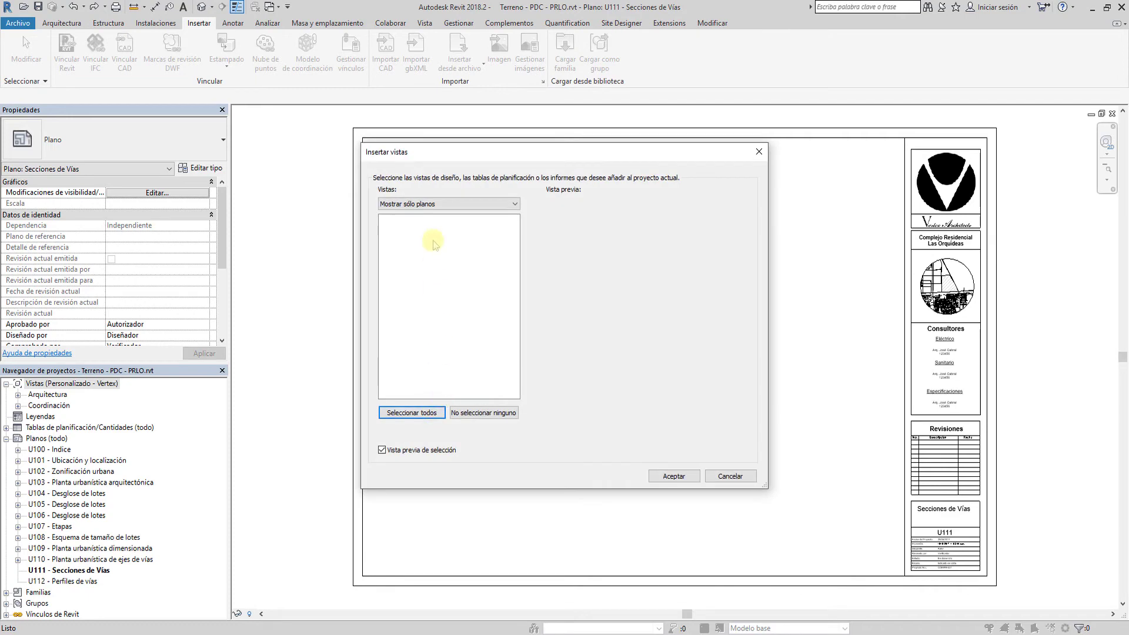
Step: Insert the Principal and Secundaria drafting views, accepting the duplicate types warning
click(441, 206)
click(441, 231)
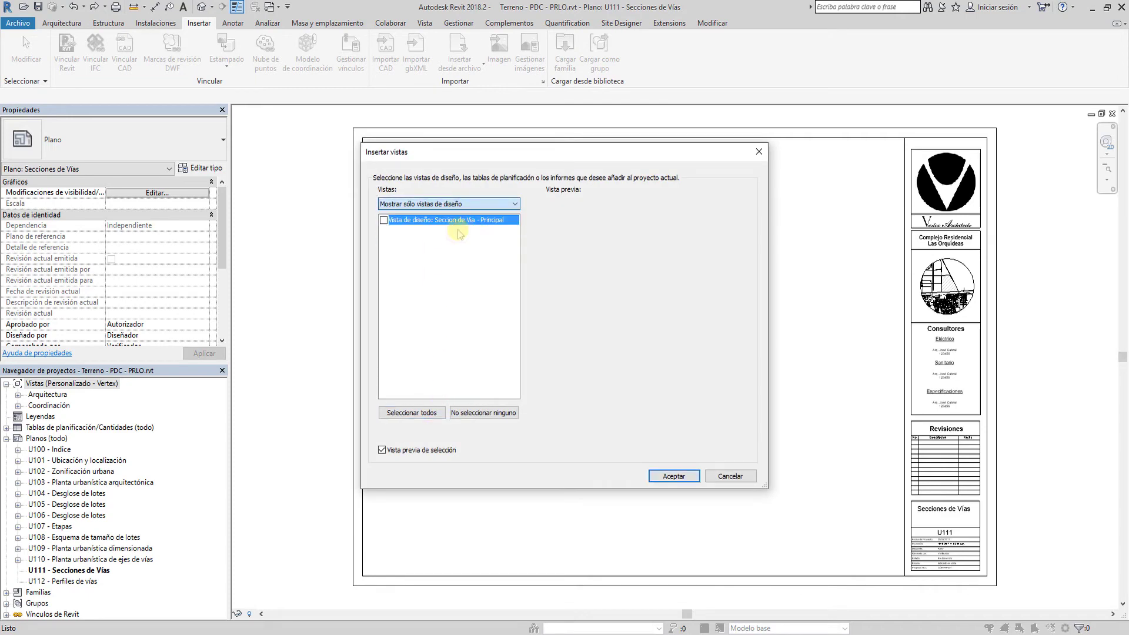
click(406, 229)
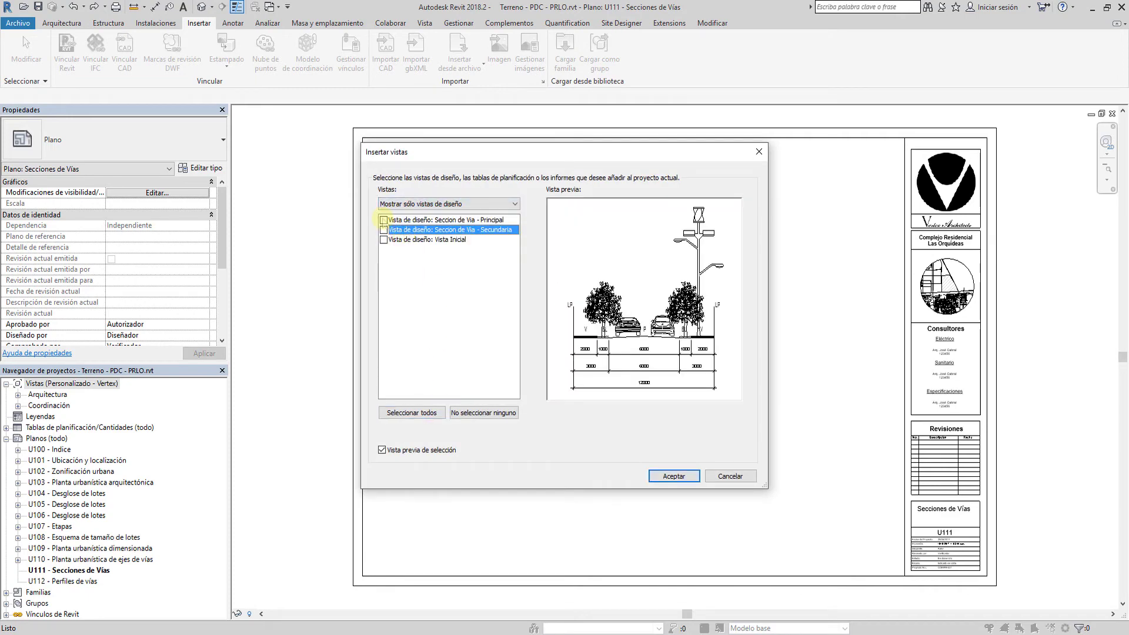
click(383, 220)
click(383, 230)
click(663, 475)
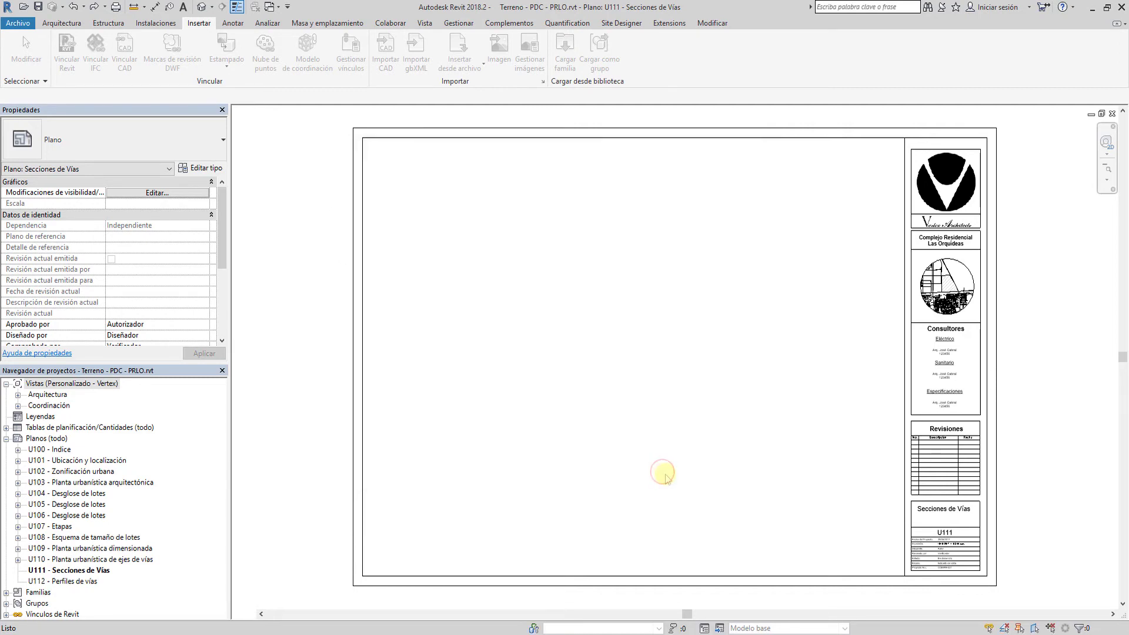
click(597, 373)
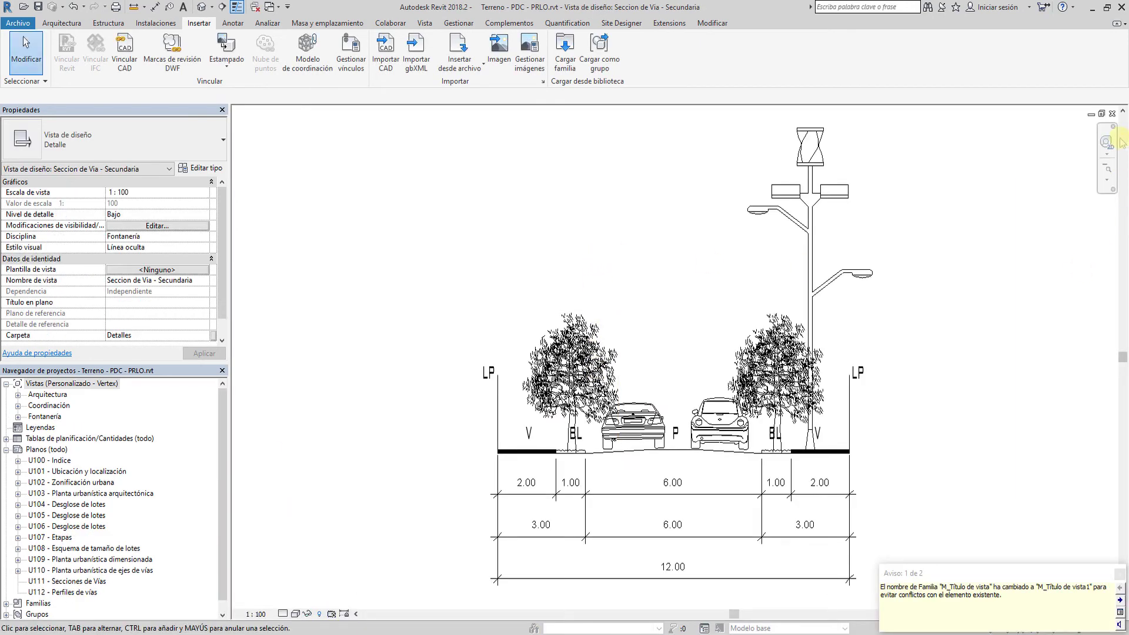
Step: Close the Secundaria view and pick Seccion de Via - Principal to place on sheet U111
click(1112, 114)
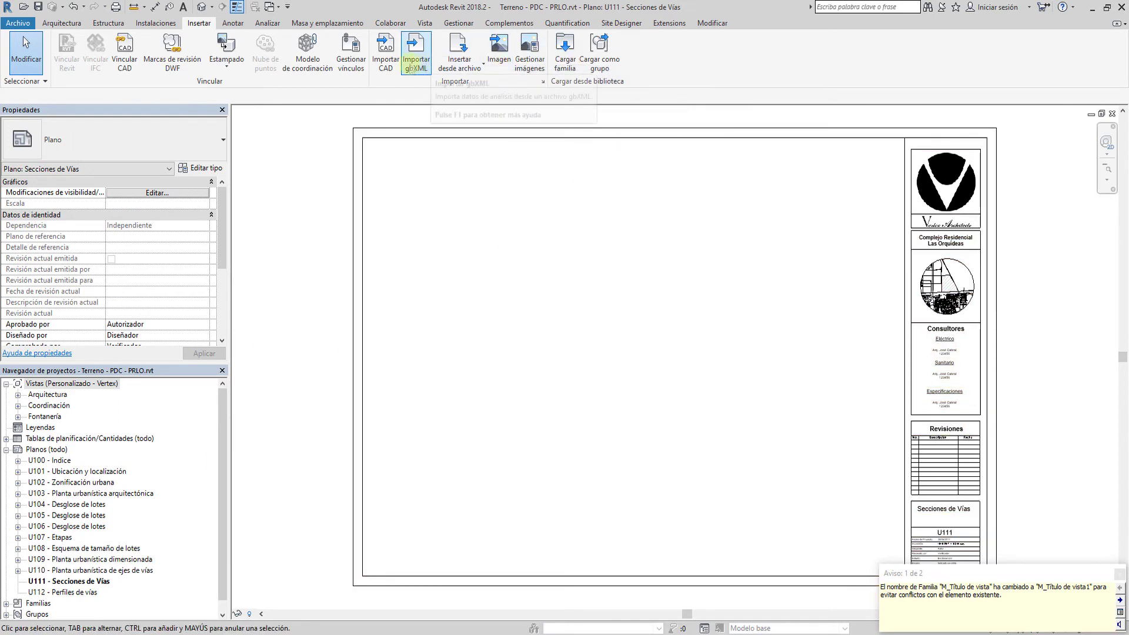
click(425, 24)
click(794, 53)
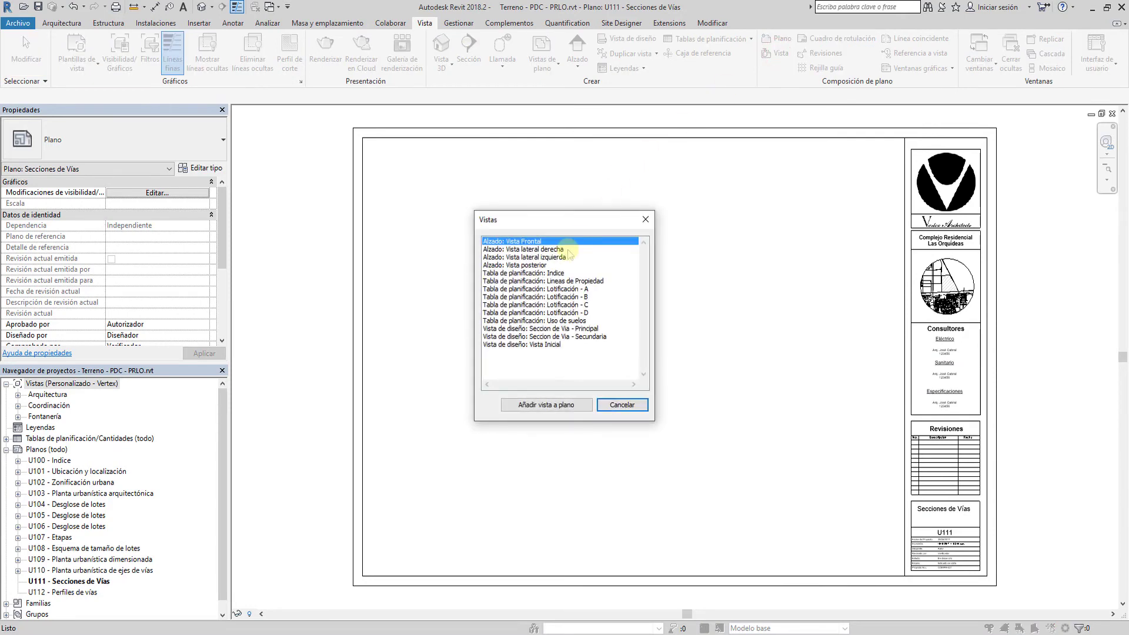
click(559, 329)
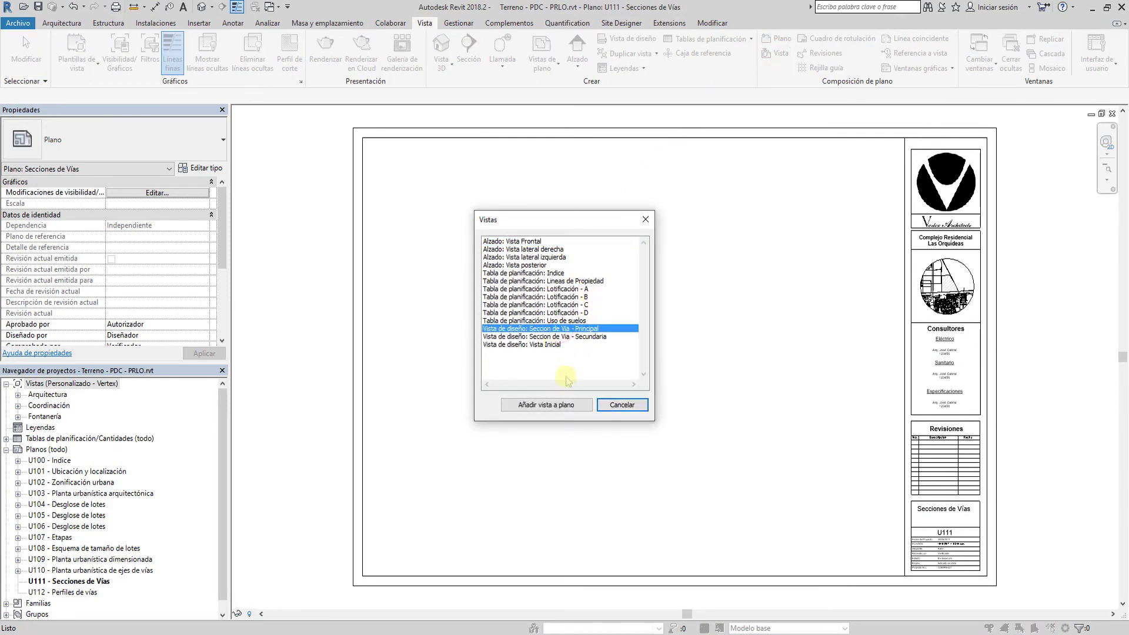
click(567, 405)
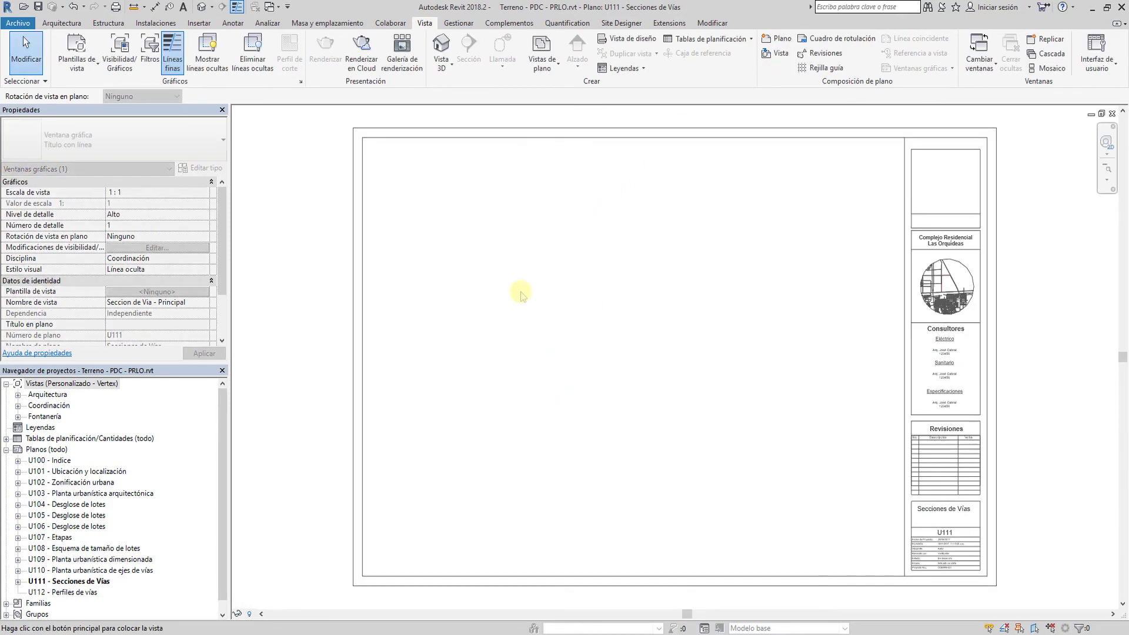
Step: Cancel the view placement, zoom to fit, and check the view's scale list
scroll(521, 296, down, 4)
scroll(521, 291, down, 3)
scroll(396, 339, down, 1)
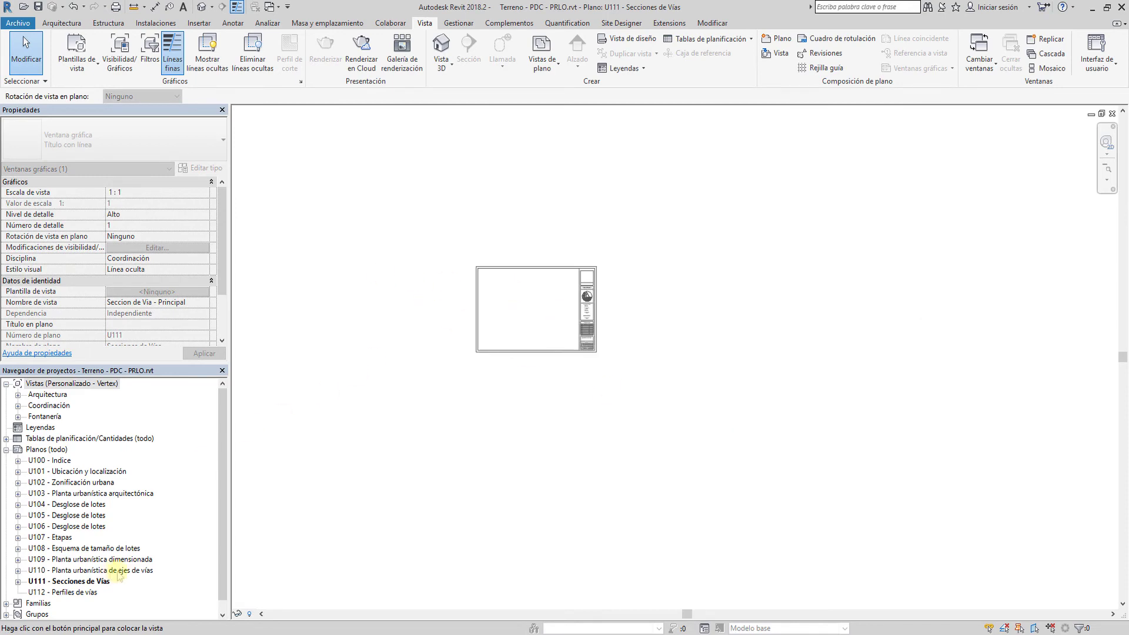
key(Escape)
key(z)
key(f)
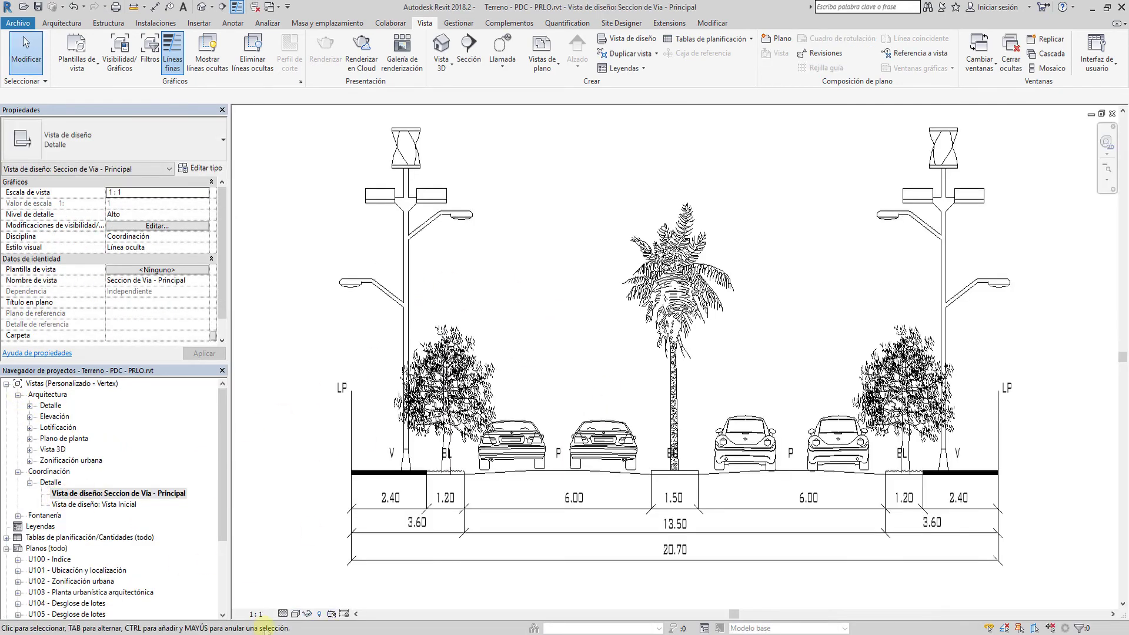
click(256, 614)
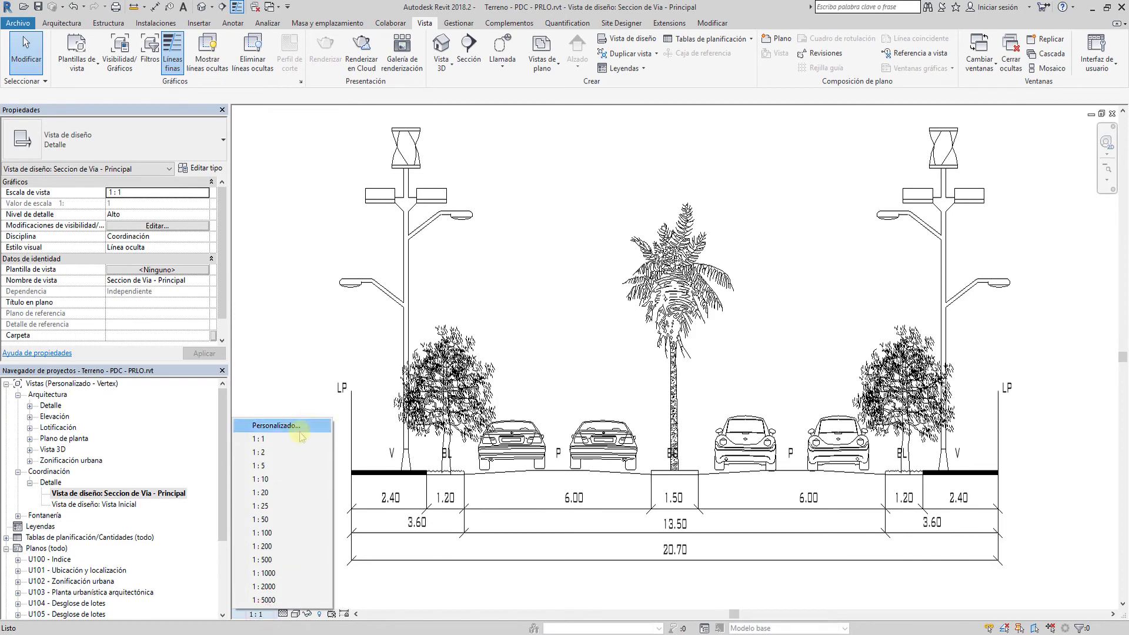
Step: Set the Seccion de Via - Principal view scale to 1:200
click(297, 547)
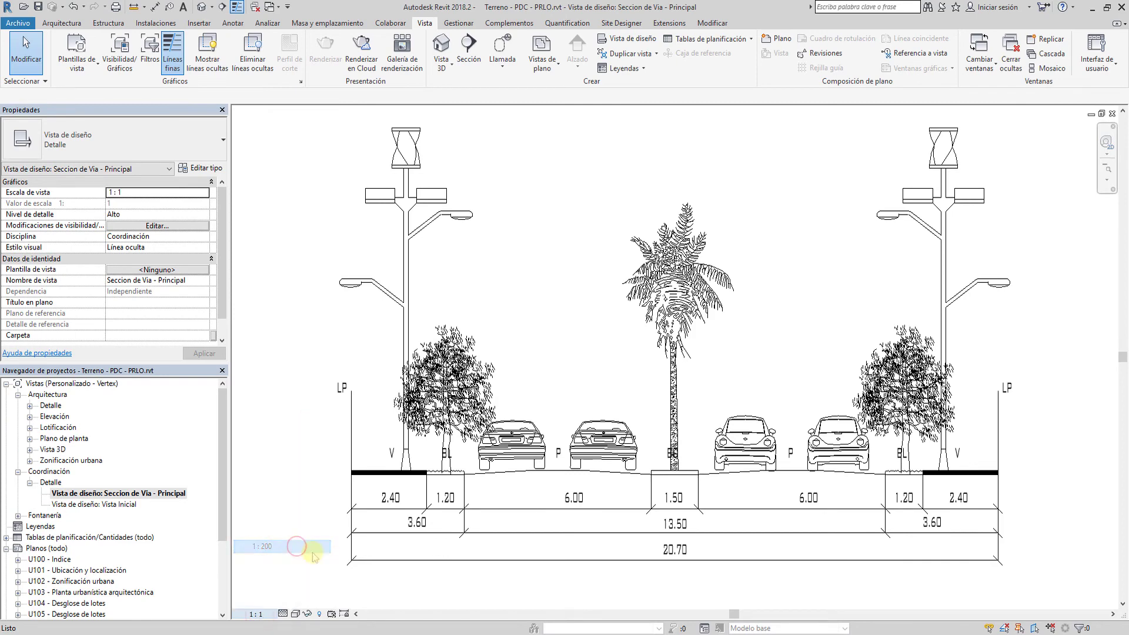
scroll(385, 482, down, 3)
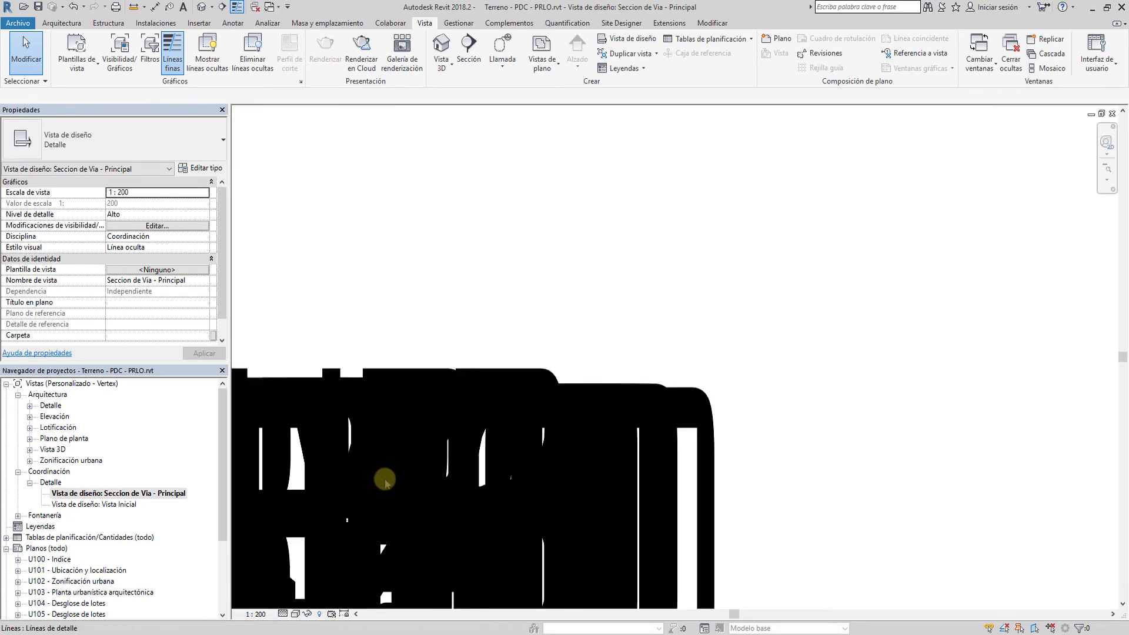
scroll(604, 440, down, 4)
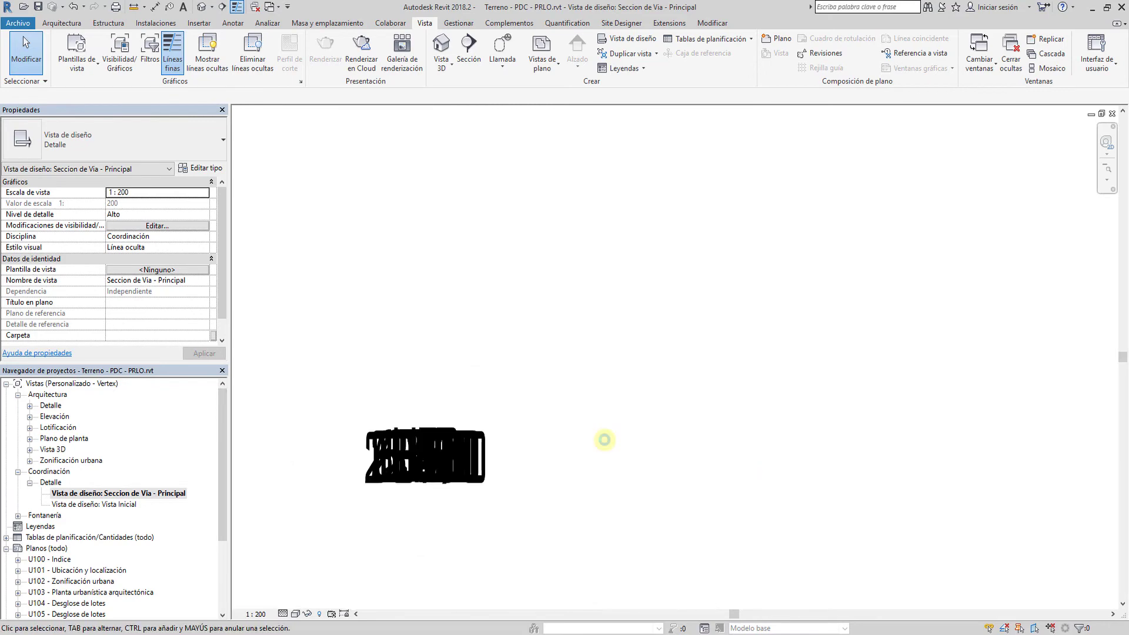
Step: Filter a window selection down to Notas de texto and delete the 20 oversized text notes
drag(286, 352, 625, 565)
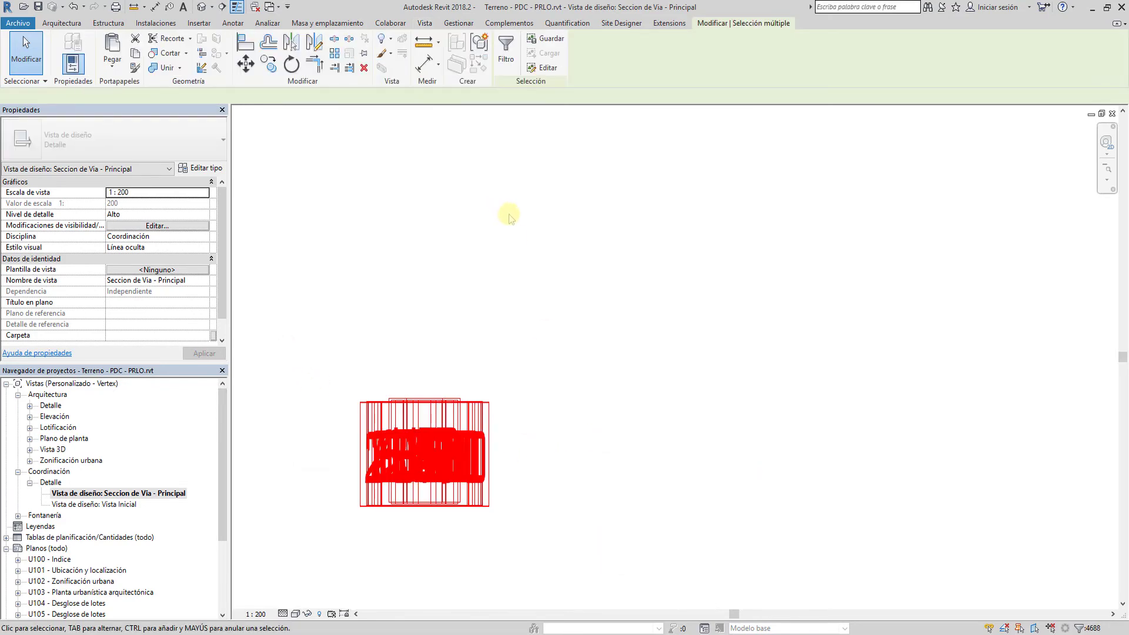
click(505, 50)
click(652, 264)
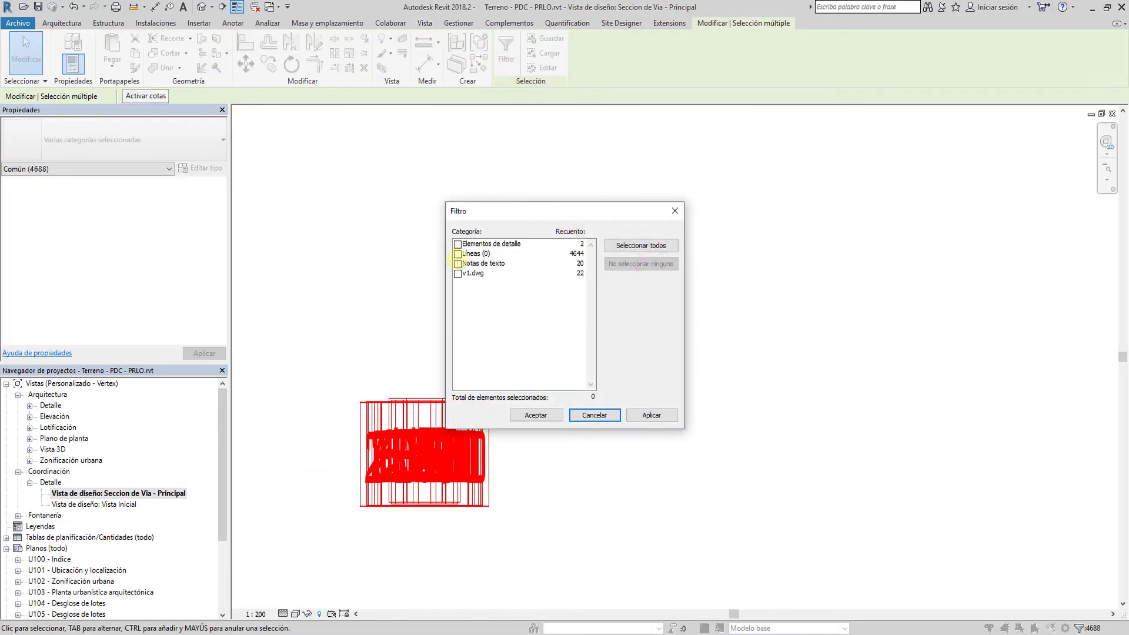
click(457, 264)
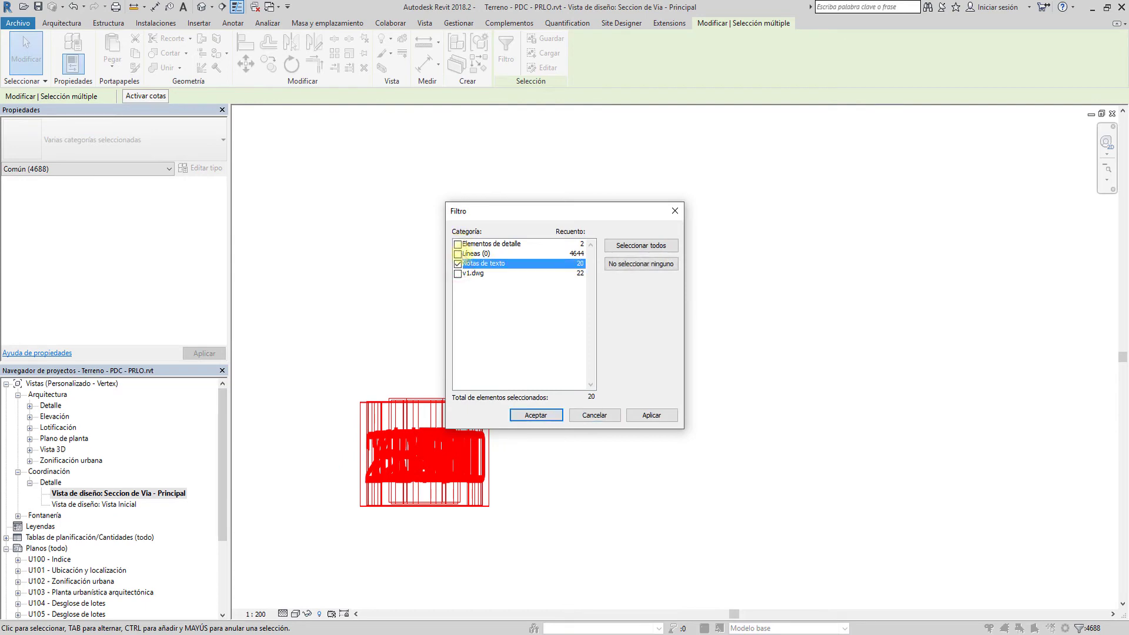
click(536, 415)
key(Delete)
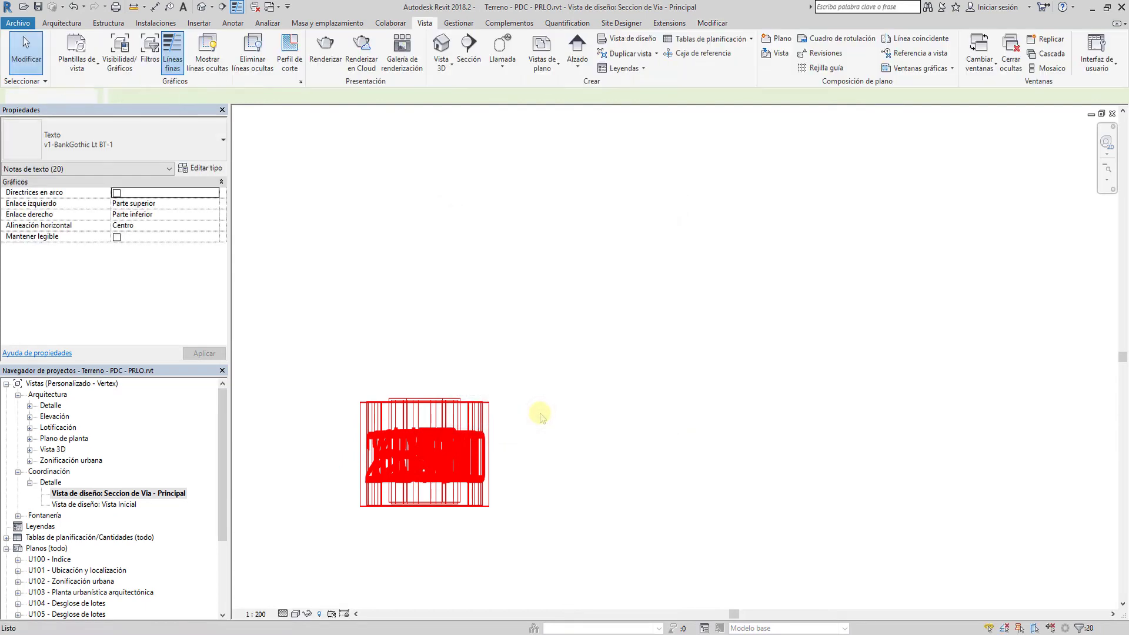
Step: Select the remaining V text note
scroll(430, 461, up, 10)
scroll(428, 461, up, 3)
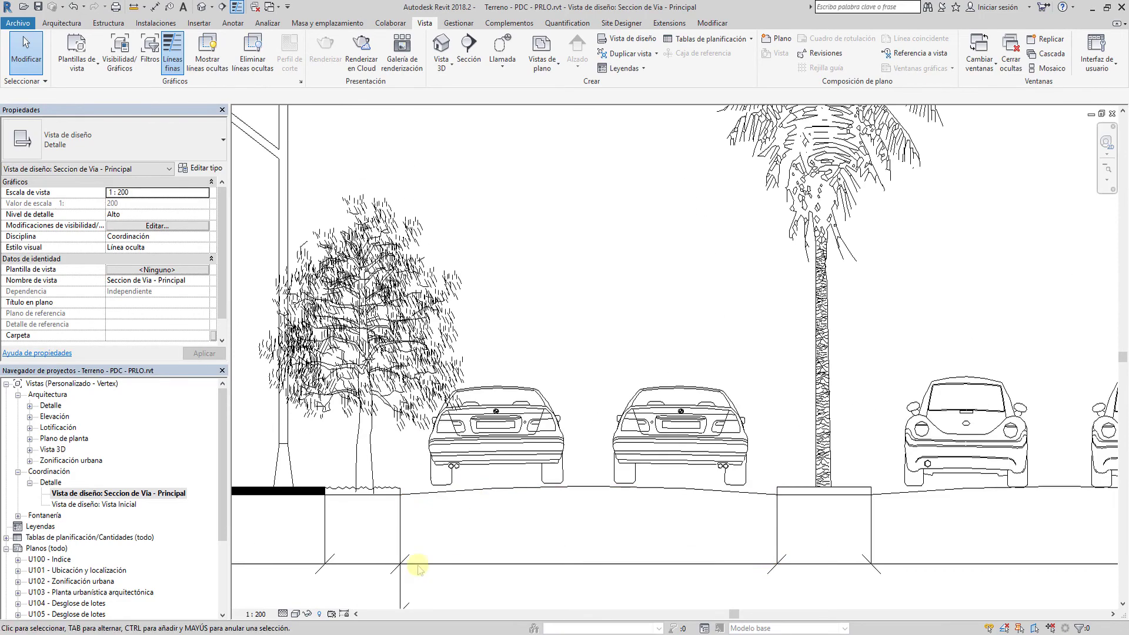
scroll(403, 565, down, 3)
scroll(461, 390, down, 1)
click(370, 487)
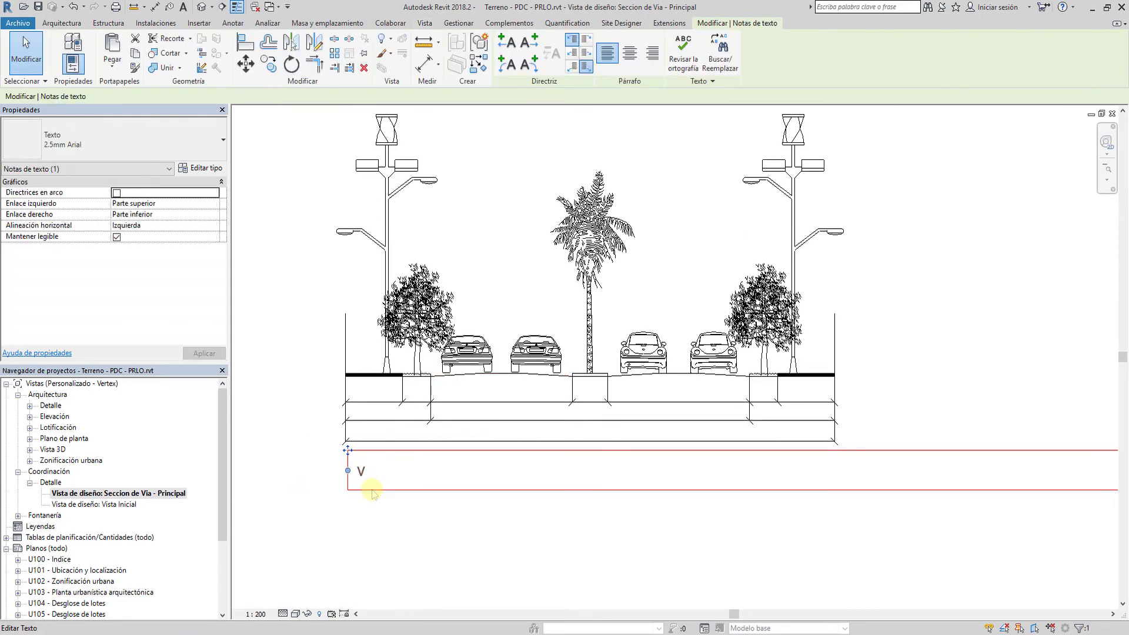
Step: Delete the V note and the 37 leftover lines below the road section
key(Delete)
drag(859, 481, 353, 481)
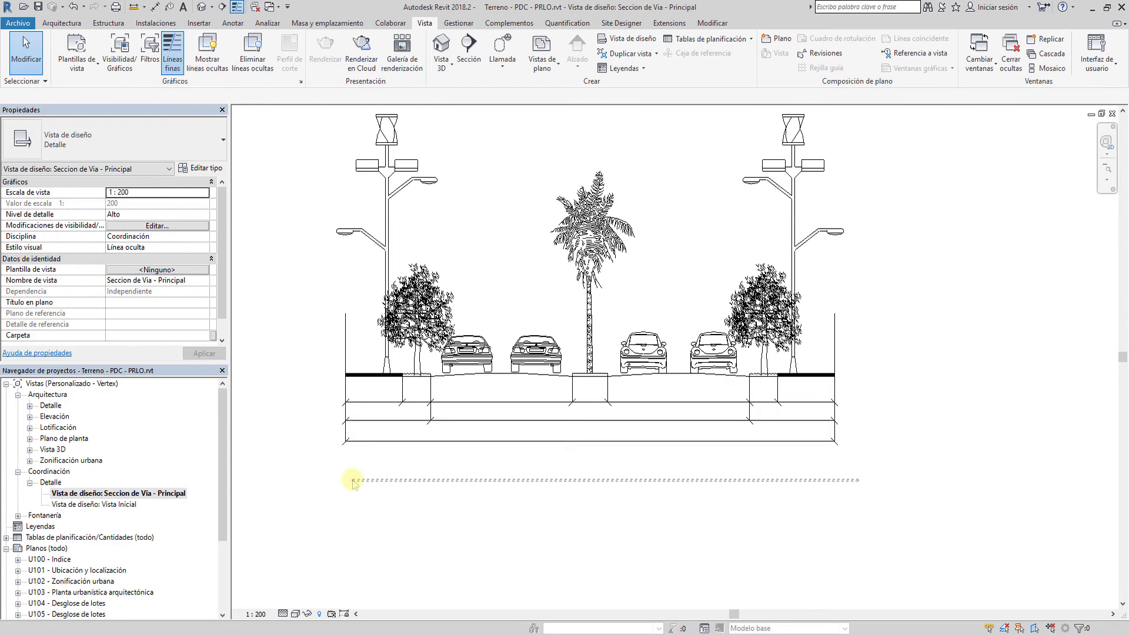
drag(353, 481, 332, 411)
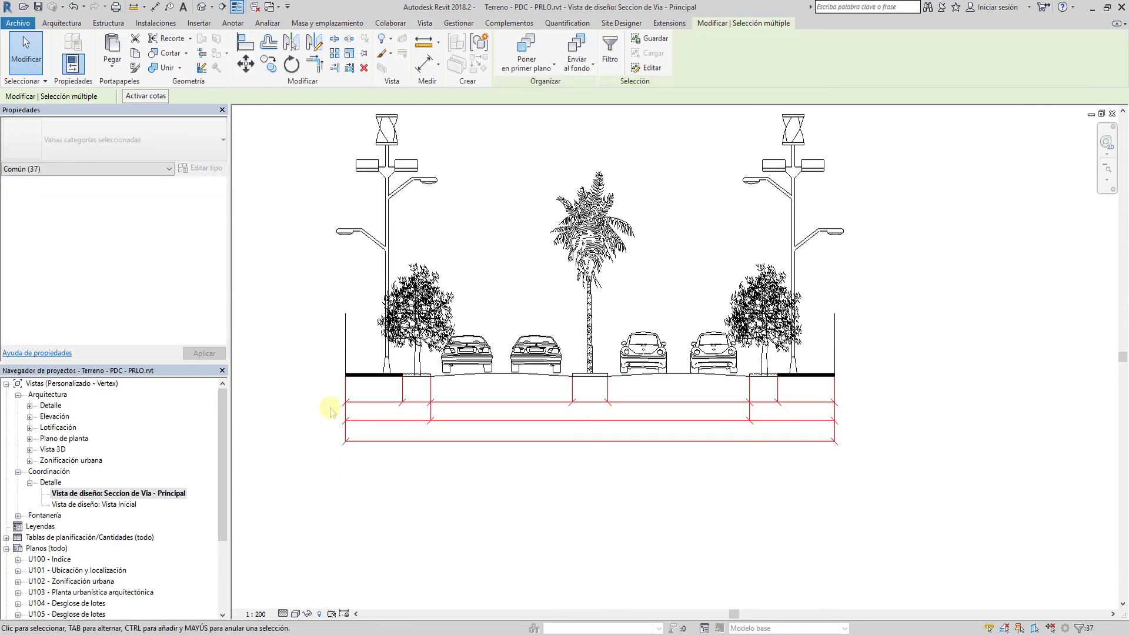
key(Delete)
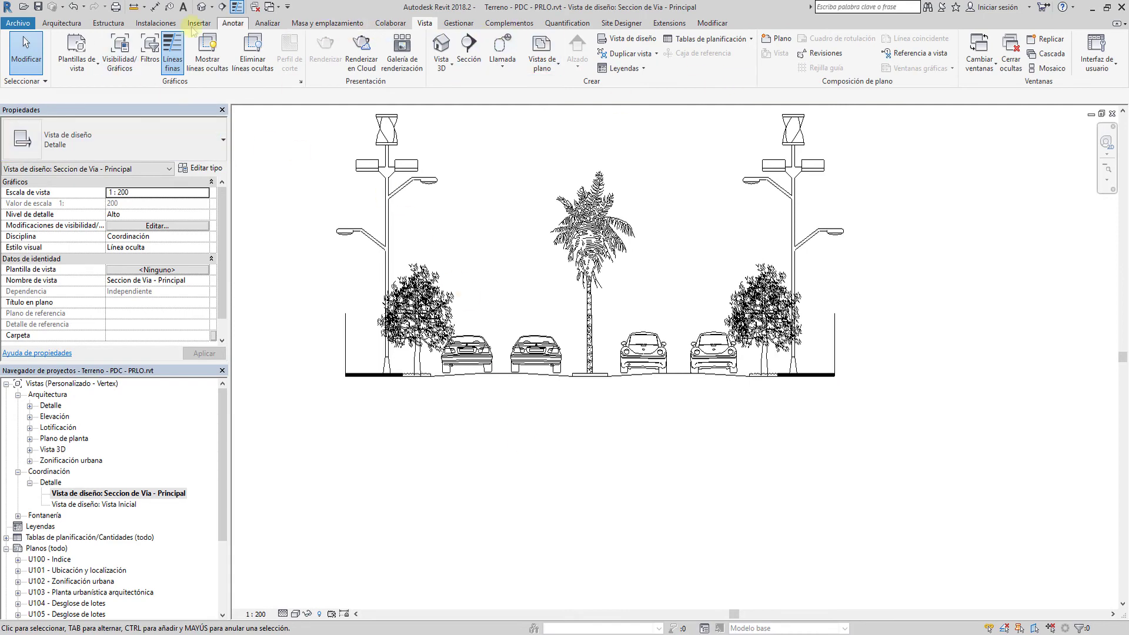
Step: Place a 20.70 overall aligned dimension below the road section
click(233, 23)
click(62, 48)
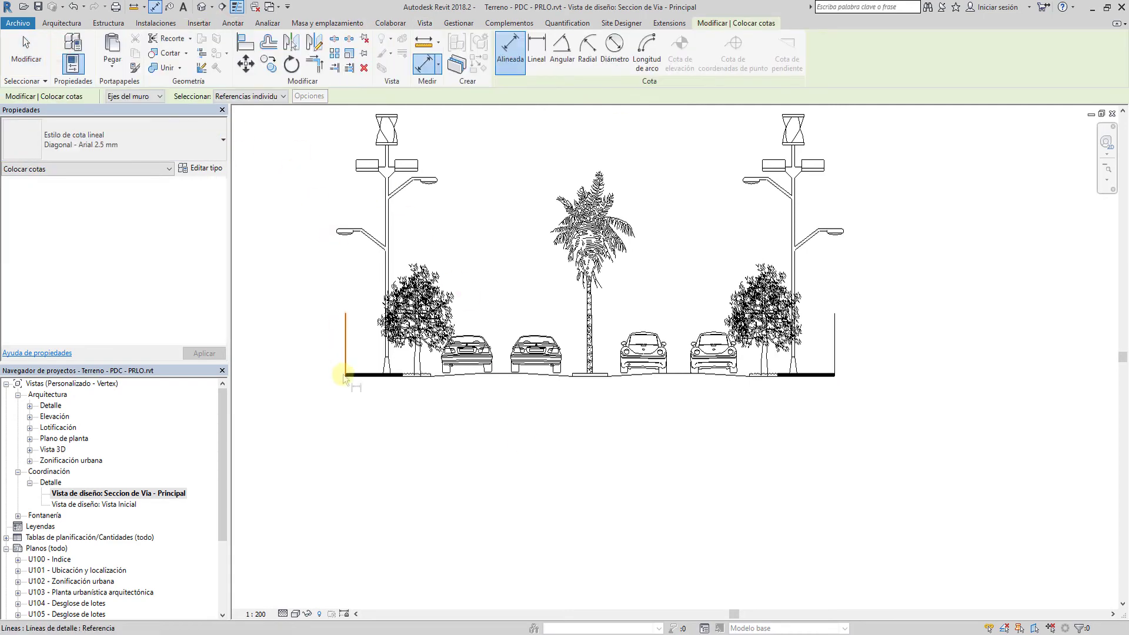
scroll(344, 374, up, 3)
click(346, 374)
scroll(585, 403, down, 2)
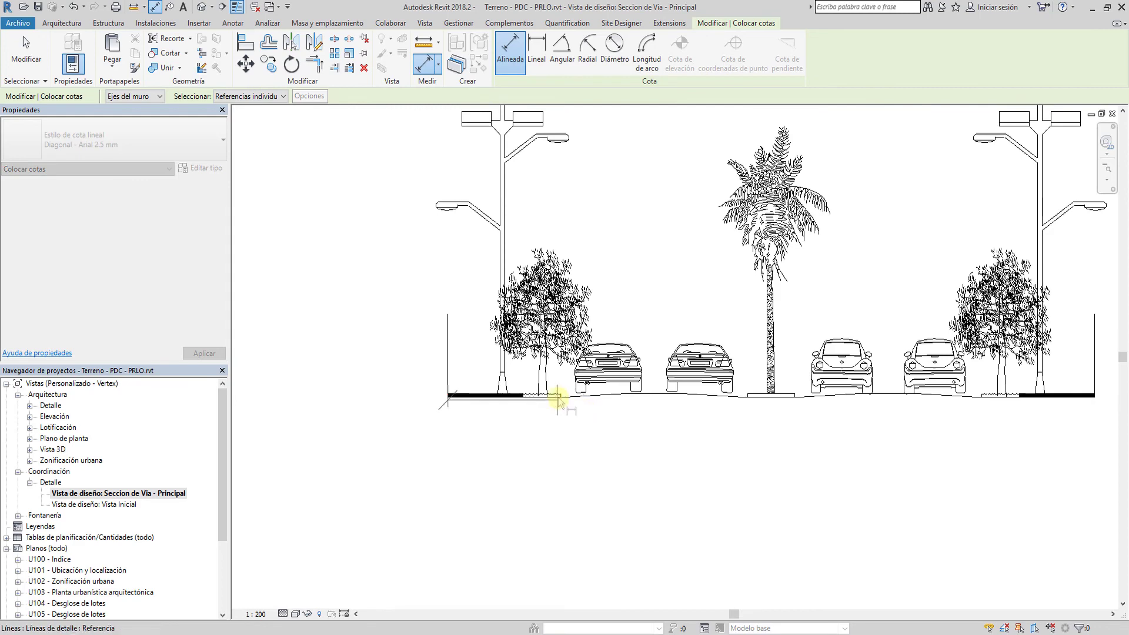
scroll(554, 398, up, 4)
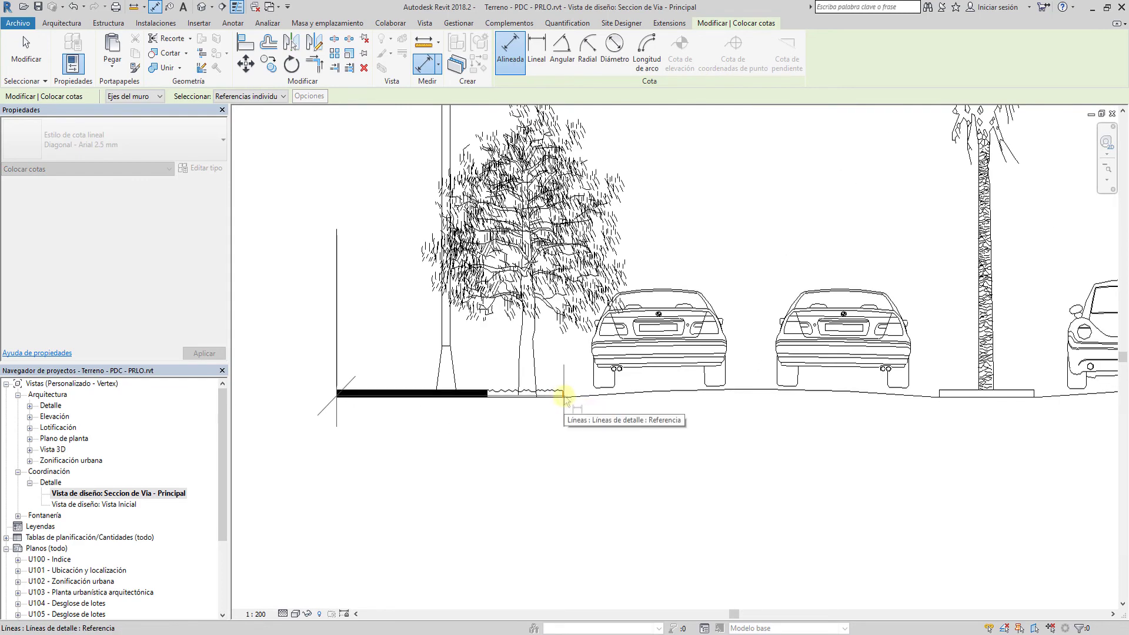
scroll(564, 397, down, 3)
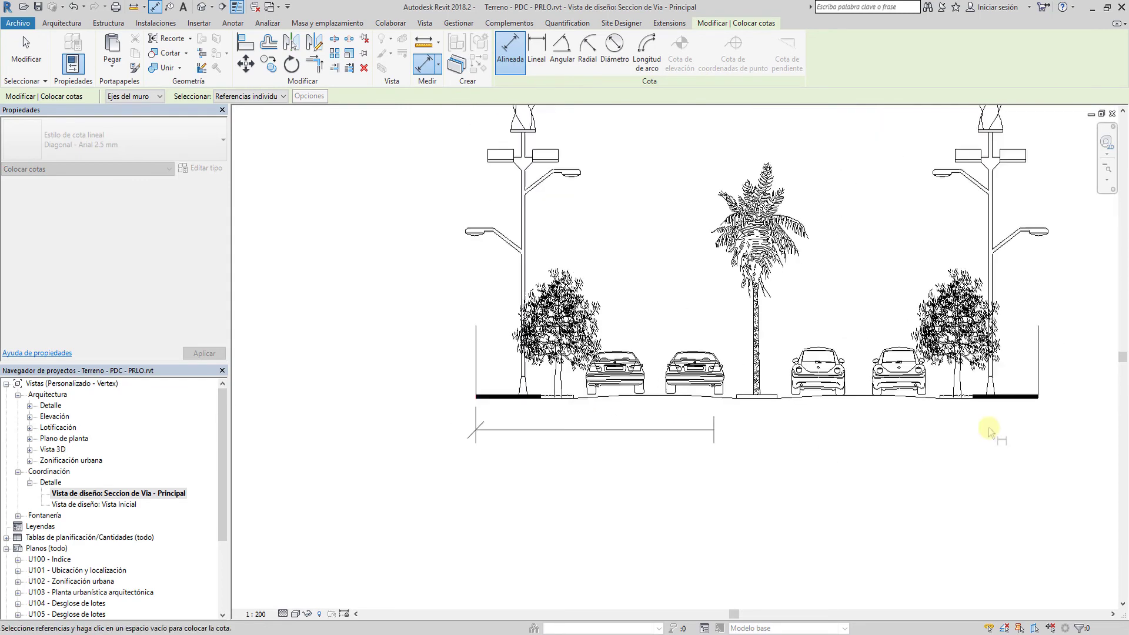
click(1039, 397)
scroll(895, 415, down, 2)
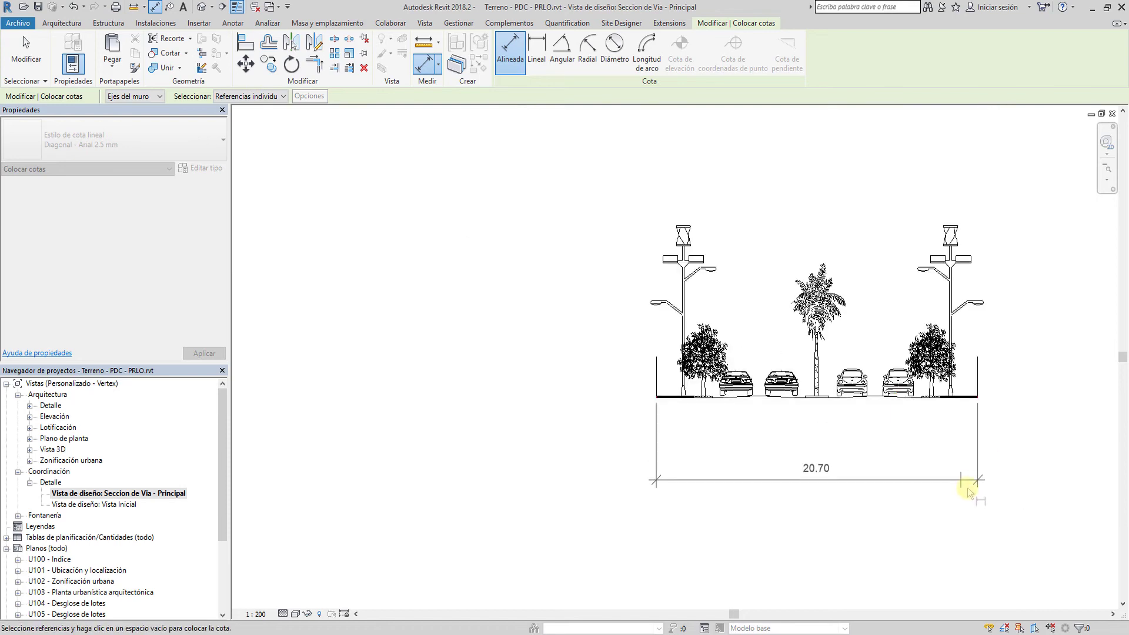
click(969, 491)
Step: Place the 2.40, 1.20, 13.50, 1.20, 2.40 dimension string and finish dimensioning
scroll(699, 396, up, 2)
scroll(628, 413, down, 3)
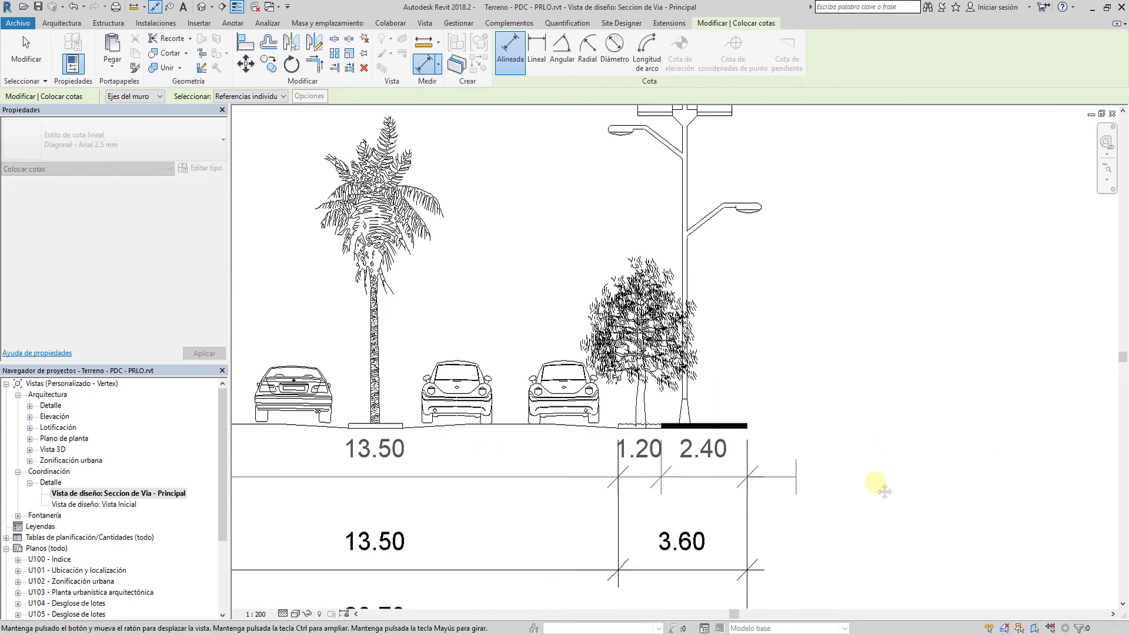
scroll(876, 480, down, 2)
click(976, 501)
key(Escape)
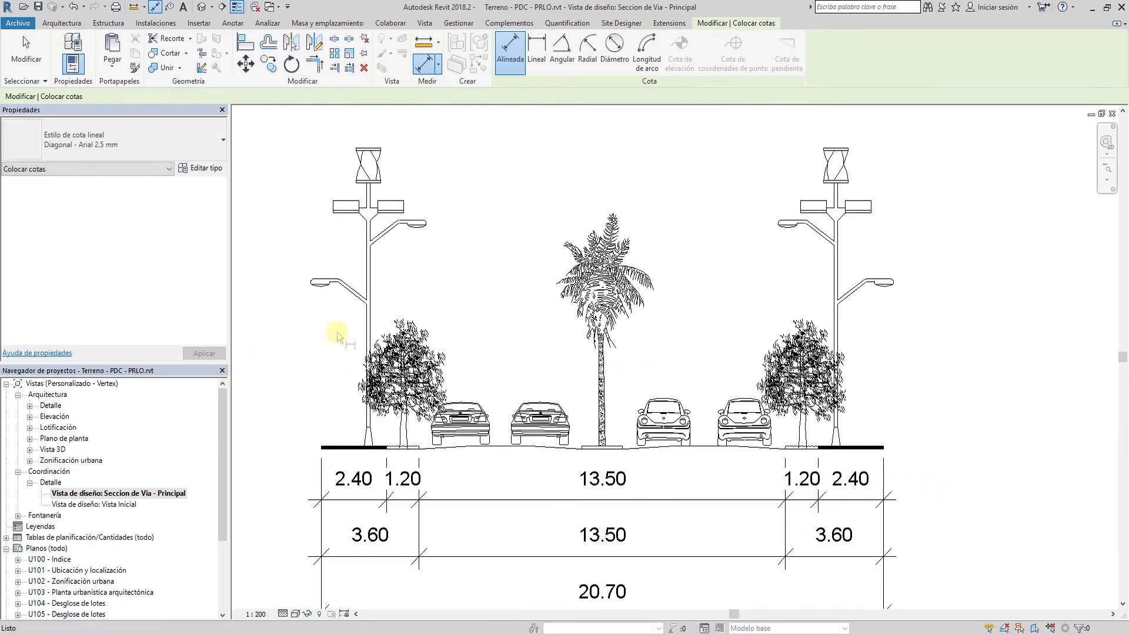
click(319, 330)
Step: Set the Principal section view's discipline to Arquitectura
click(195, 238)
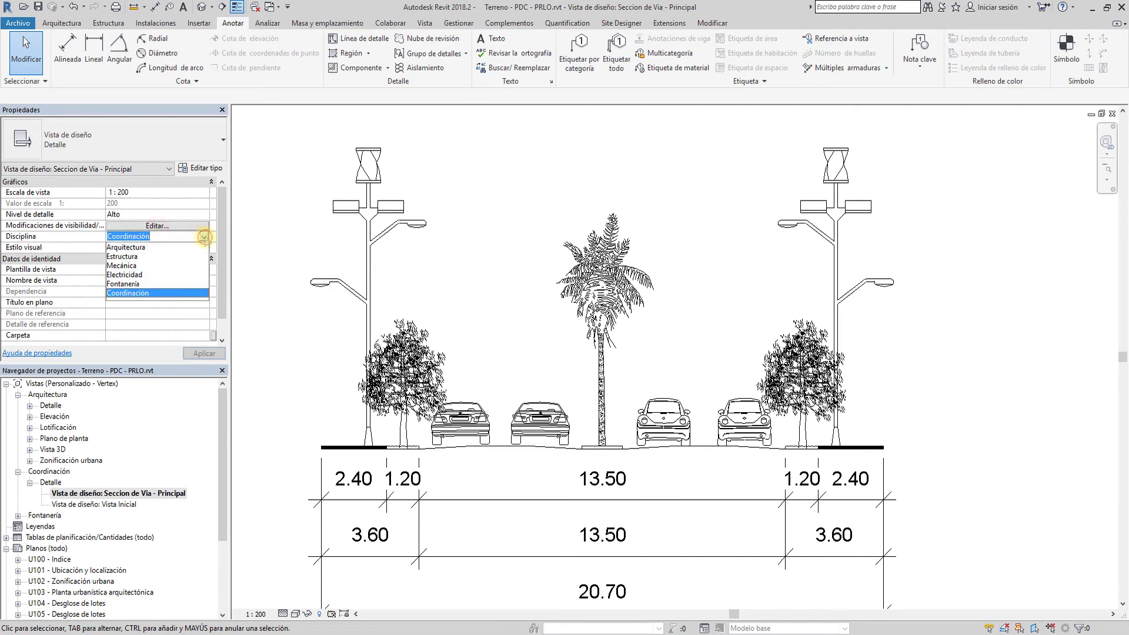
click(160, 248)
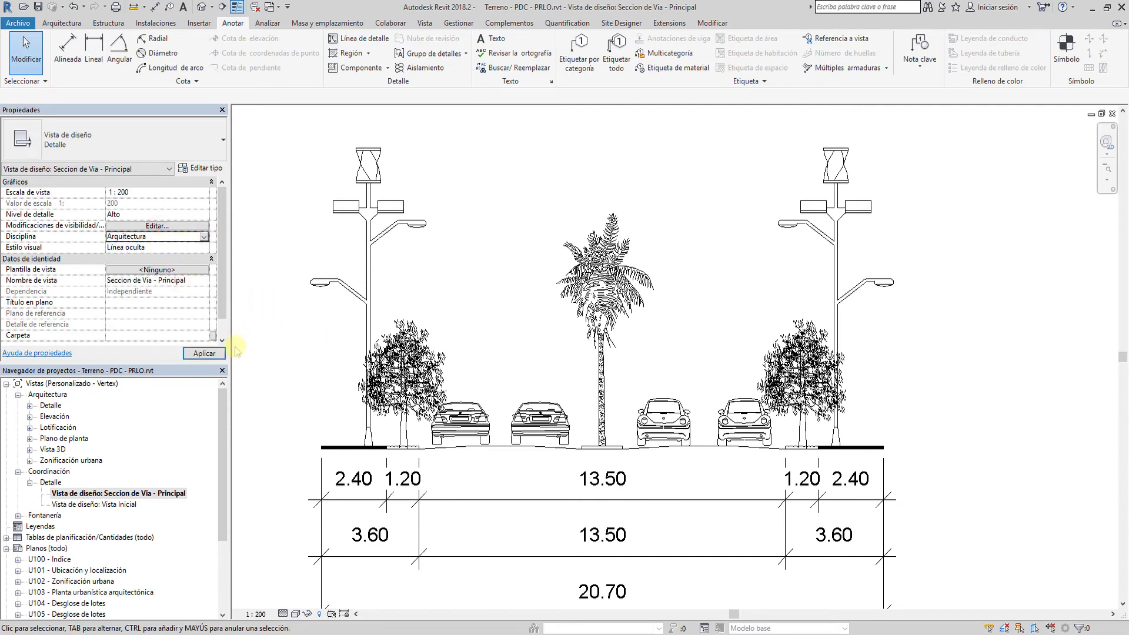
click(206, 354)
text(Detalles)
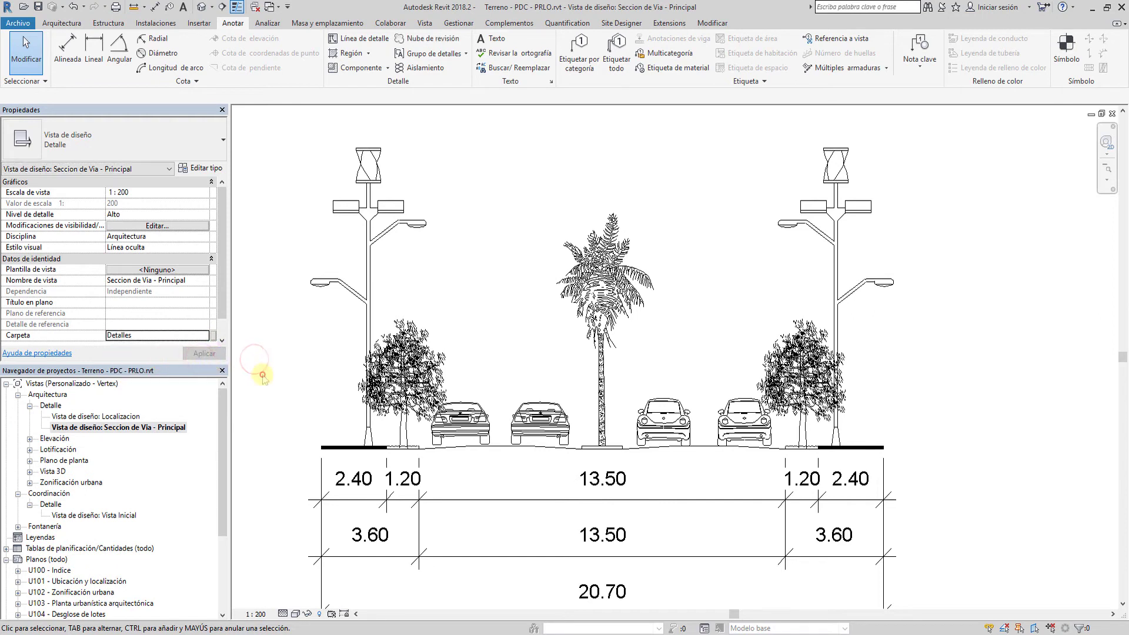
Step: Collapse the Detalle, Coordinación, Arquitectura and Vistas nodes in the Project Browser
click(30, 406)
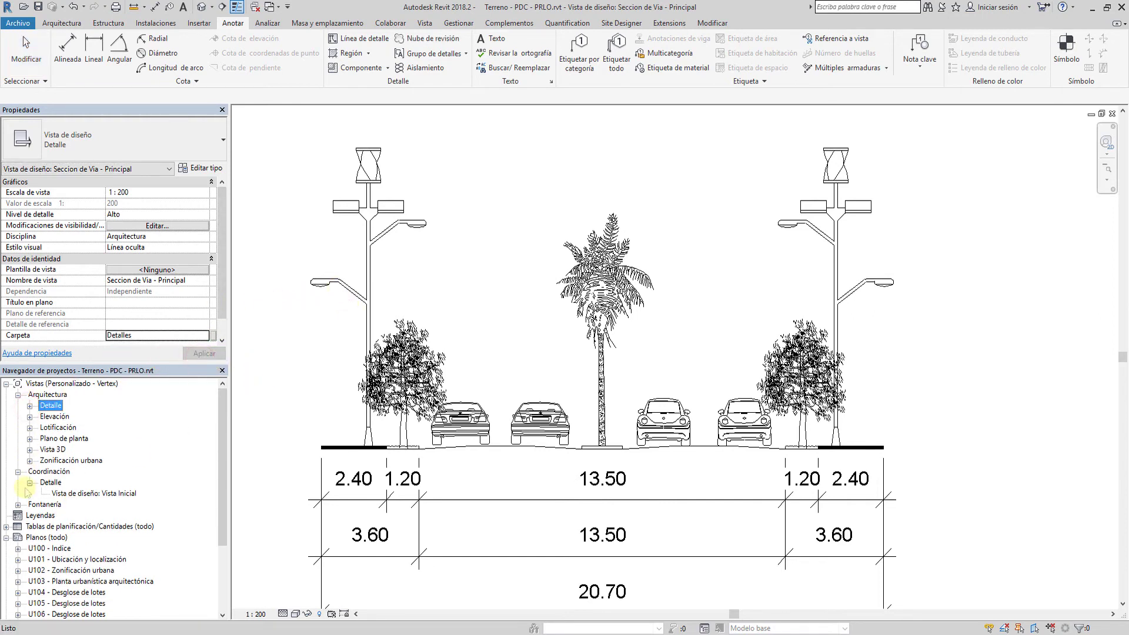
click(28, 483)
click(18, 471)
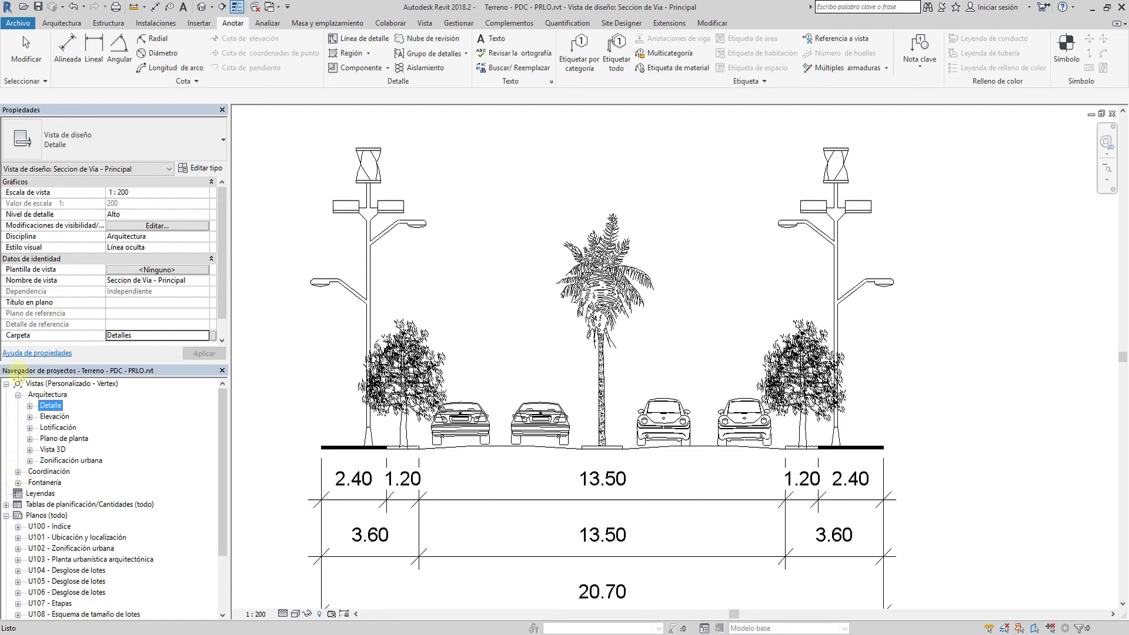
click(18, 395)
Step: Place the Seccion de Via - Principal view onto sheet U111 - Secciones de Vías
double_click(65, 548)
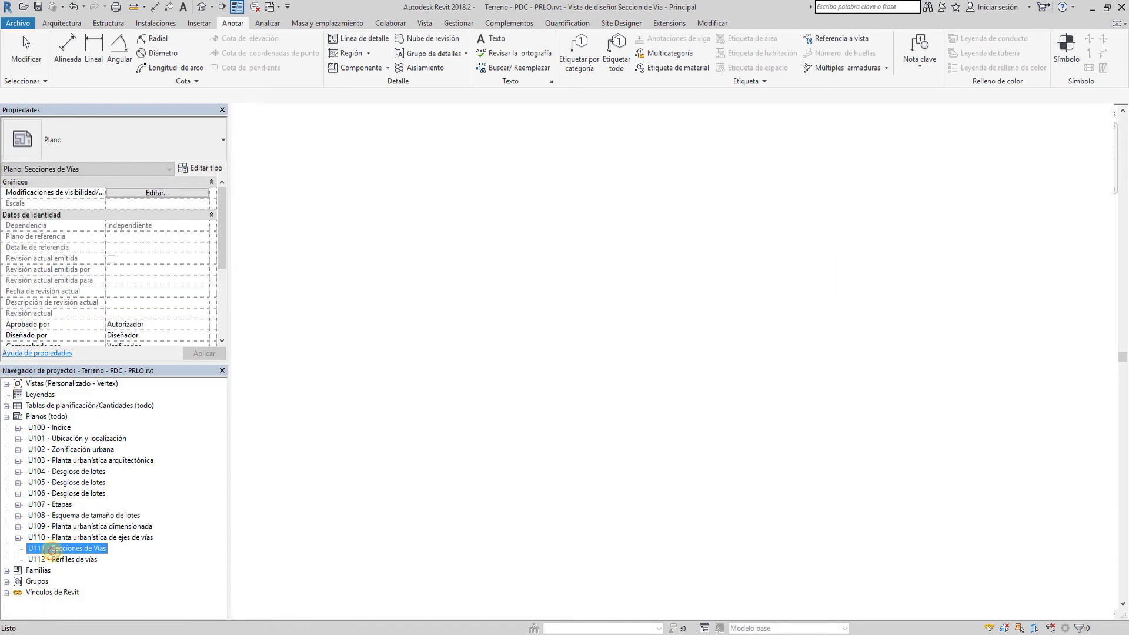
click(423, 23)
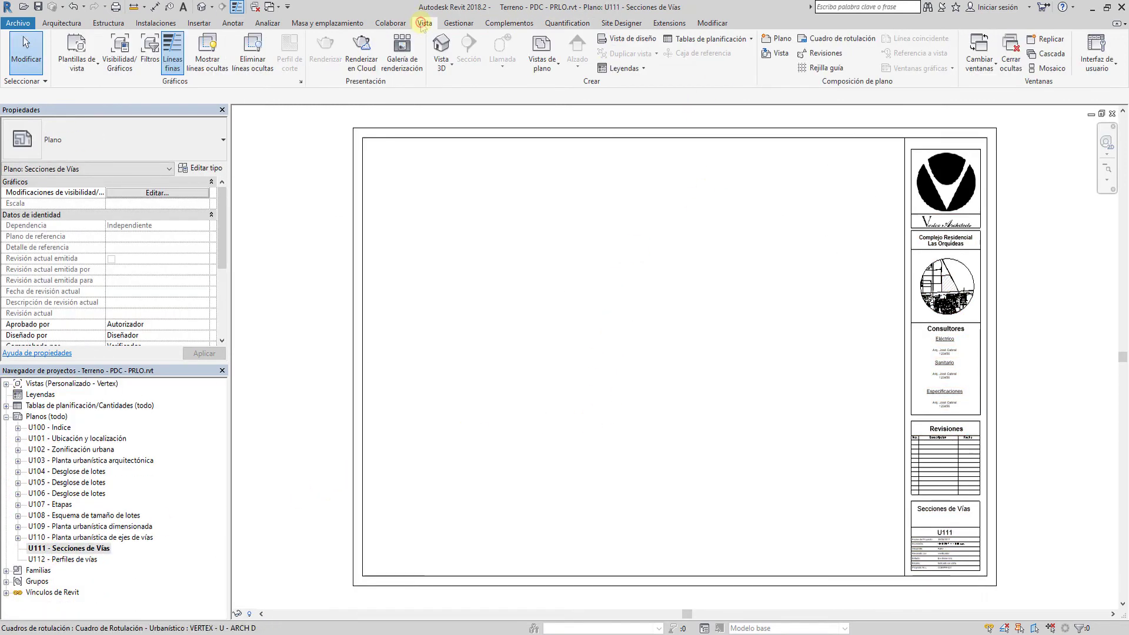
click(792, 56)
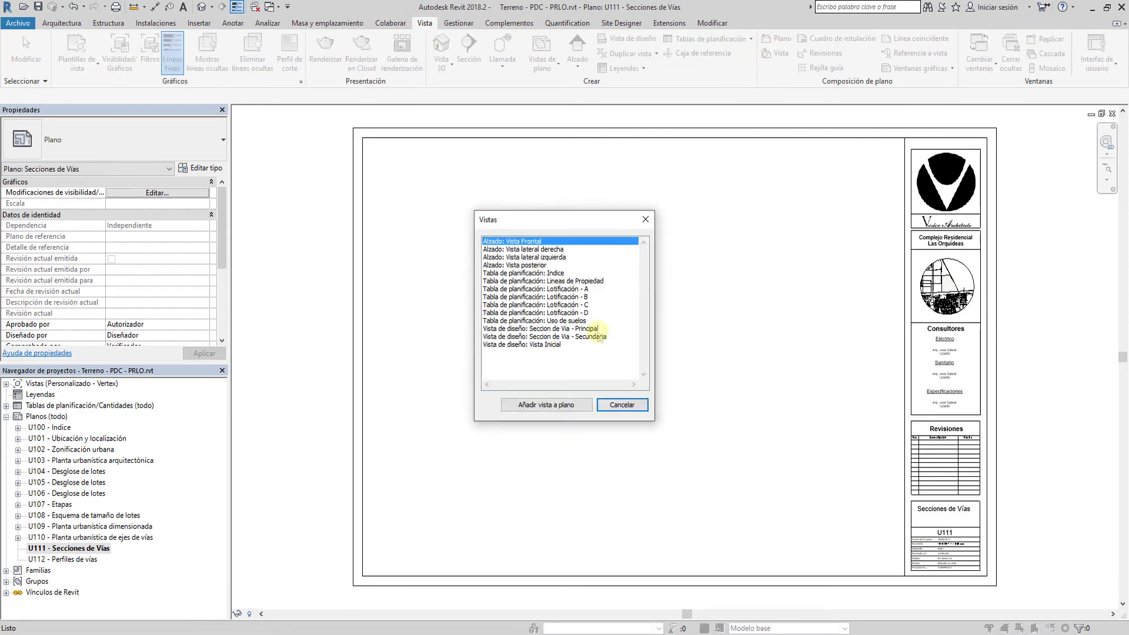
click(599, 335)
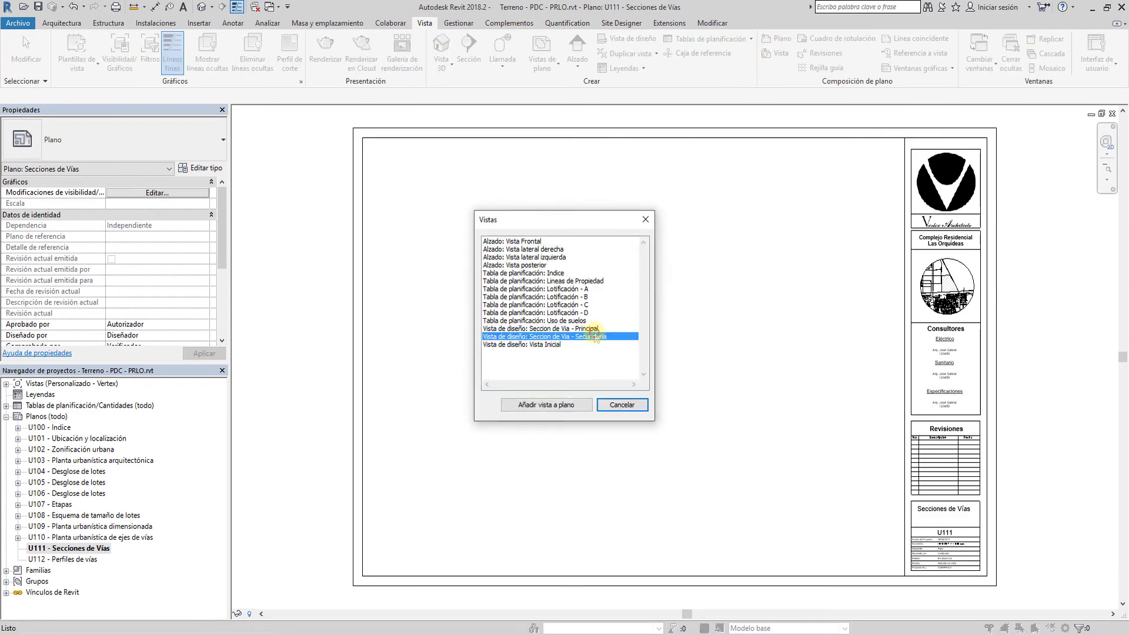
click(562, 410)
click(455, 251)
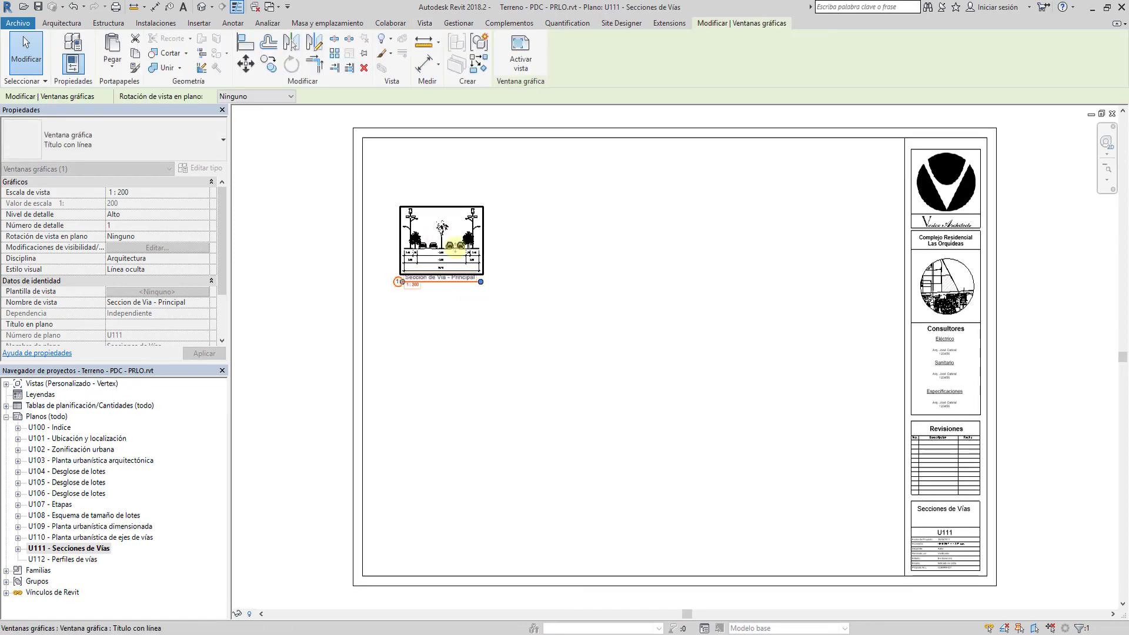
Step: Inside the viewport, set the scale to 1:50 and delete the street lamp
double_click(456, 251)
click(254, 614)
click(271, 551)
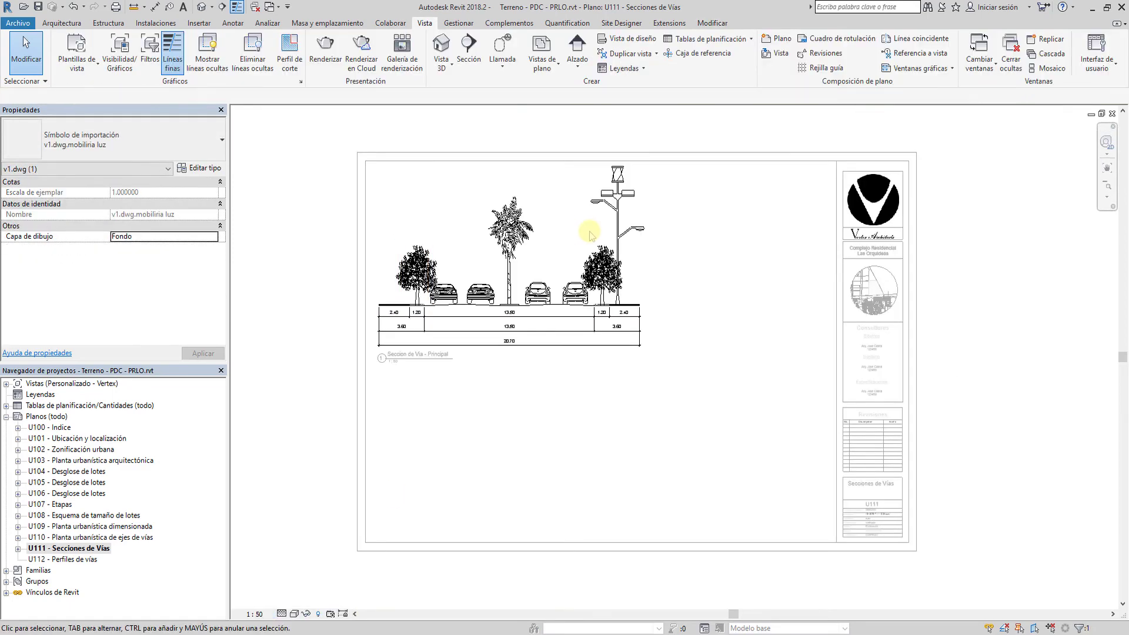
key(Delete)
Step: Move the Principal section viewport up toward the top of the sheet
scroll(523, 283, up, 2)
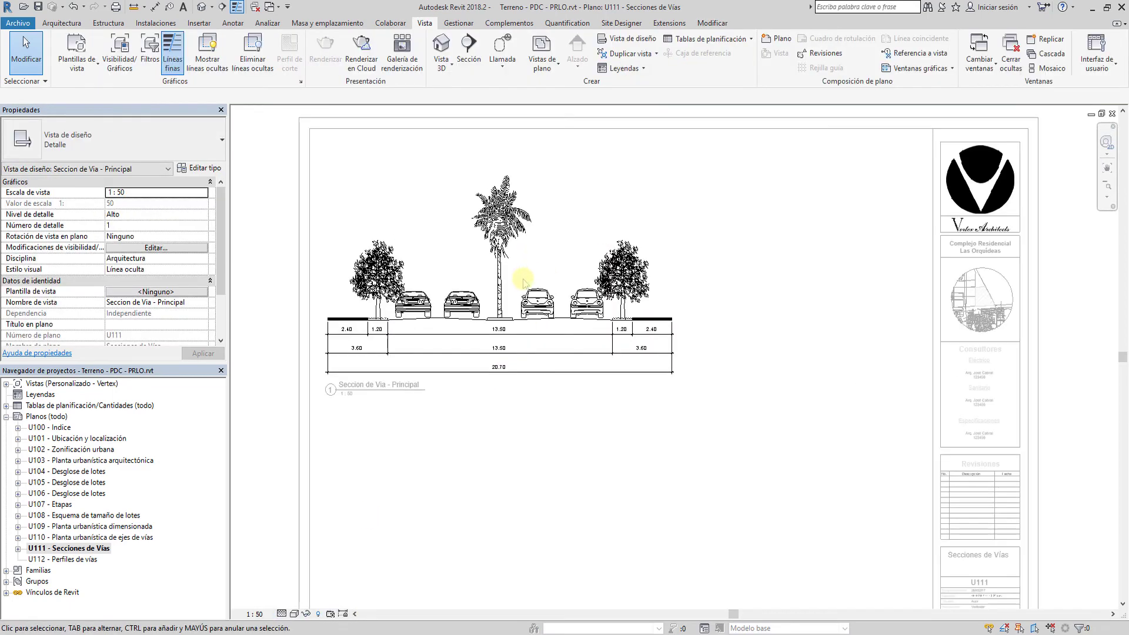
double_click(315, 290)
mouse_move(498, 317)
mouse_down()
mouse_move(501, 269)
mouse_move(492, 285)
mouse_up()
click(611, 385)
scroll(626, 403, down, 2)
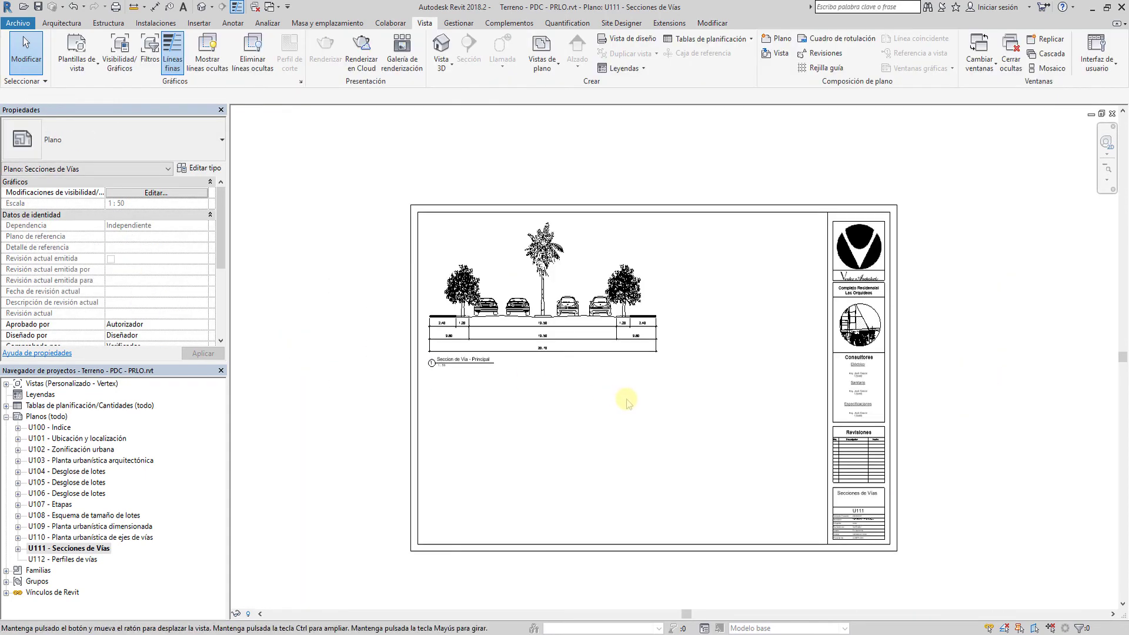
middle_drag(627, 402, 701, 315)
scroll(588, 353, up, 3)
scroll(564, 382, down, 2)
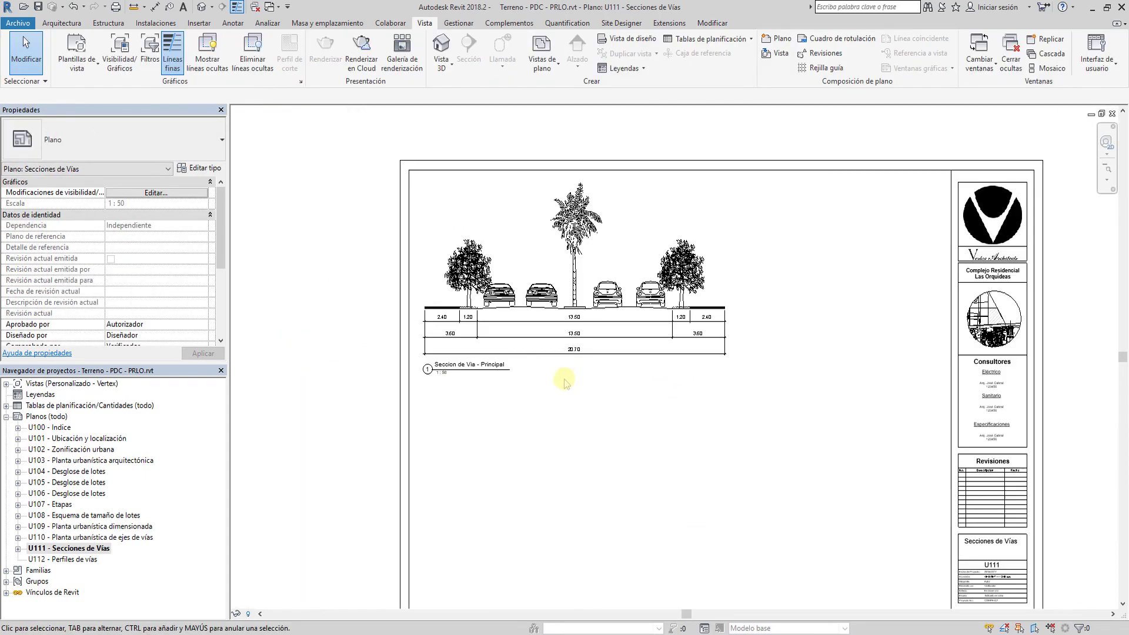
click(7, 383)
Step: Open Seccion de Via - Secundaria and set its discipline to Arquitectura
click(17, 482)
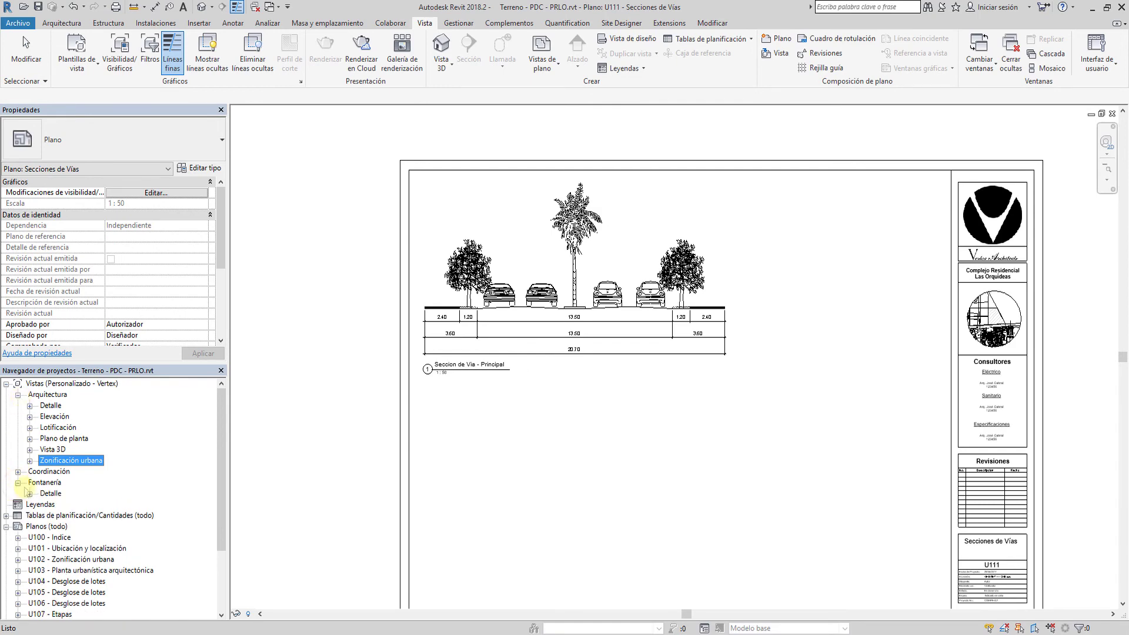
double_click(88, 504)
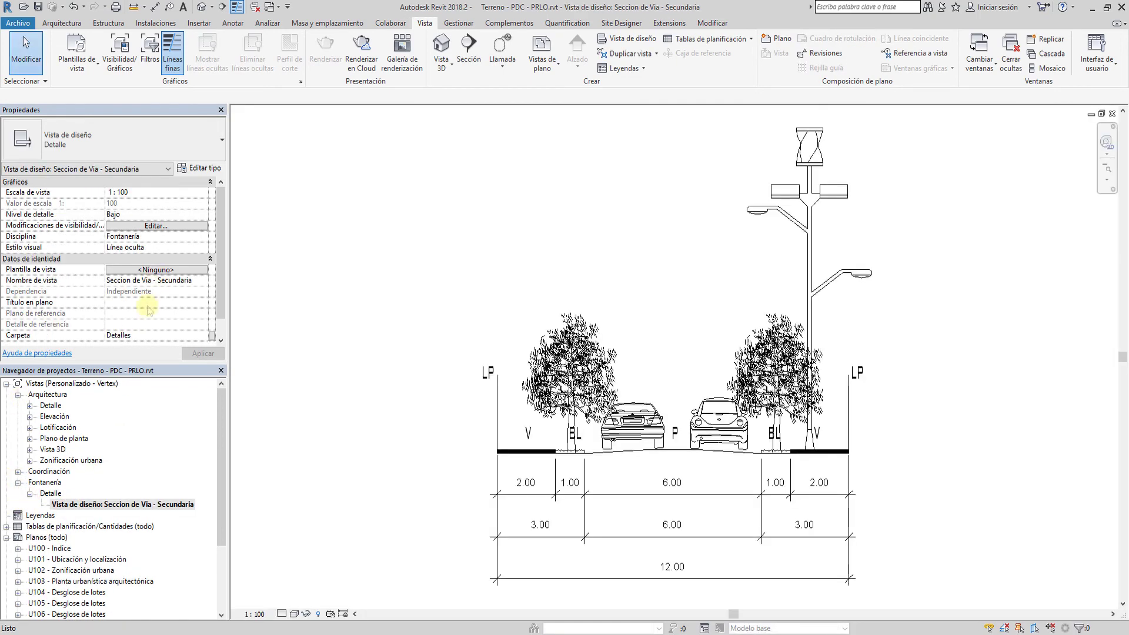
click(184, 240)
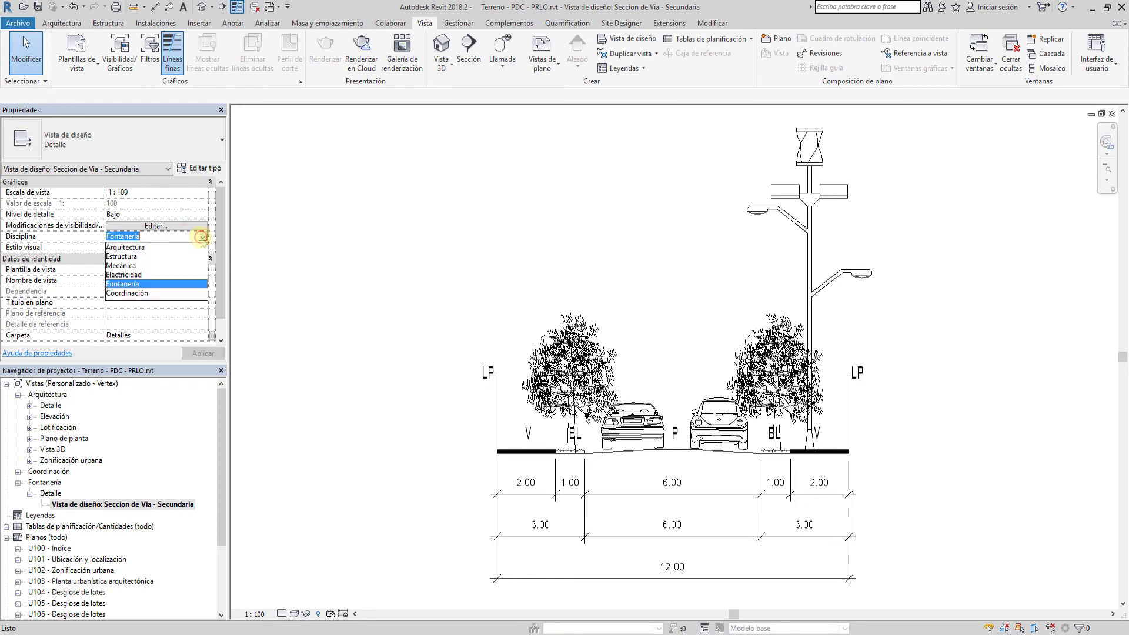
click(183, 244)
click(202, 354)
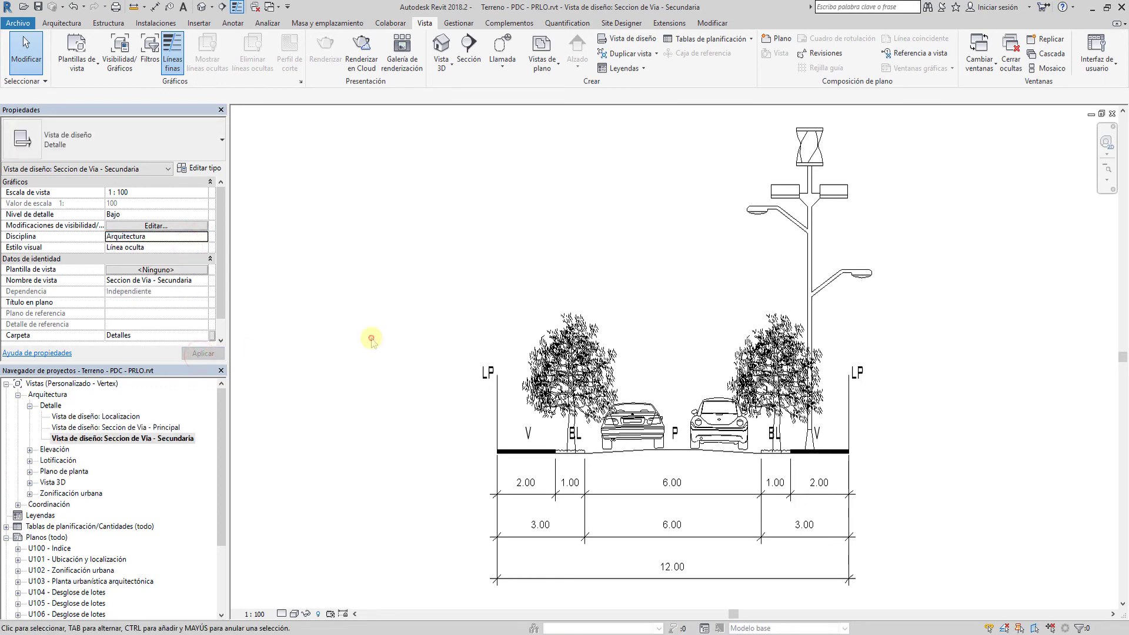
Step: Delete the street lamp, then filter to text notes and delete the 7 LP, V, BL, P labels
click(837, 228)
key(Delete)
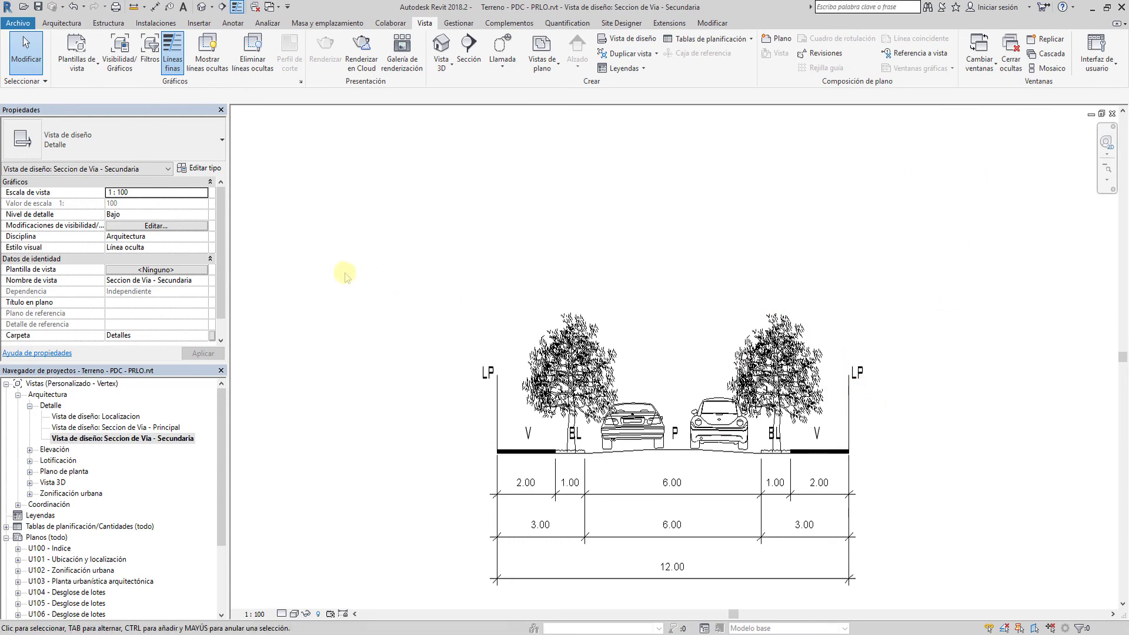
drag(380, 222, 1051, 609)
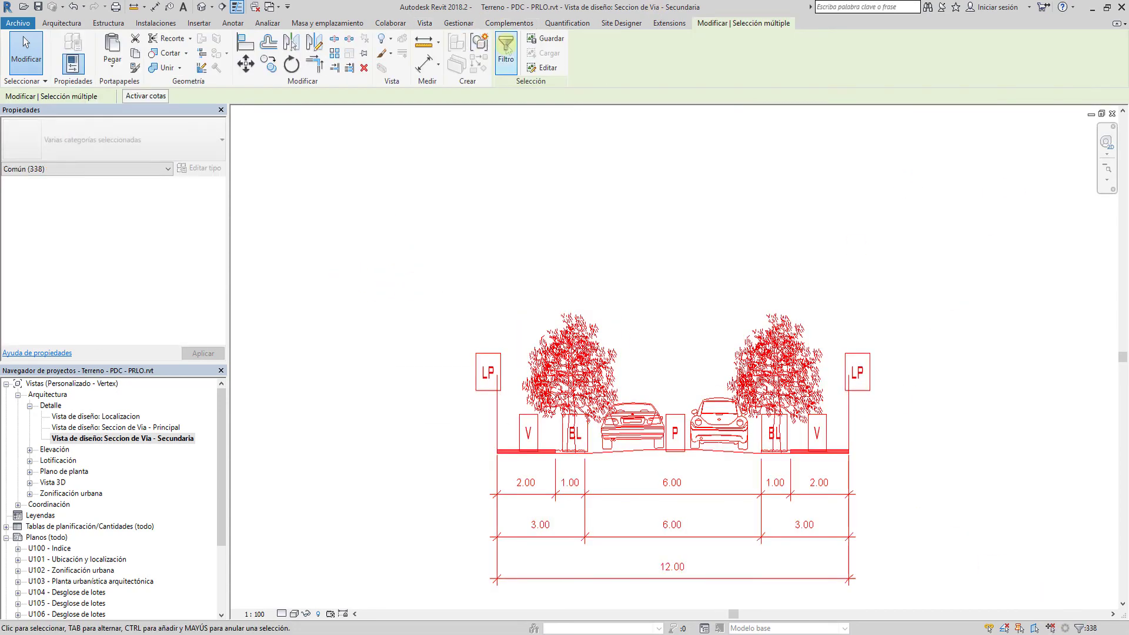
click(507, 51)
click(658, 266)
click(458, 274)
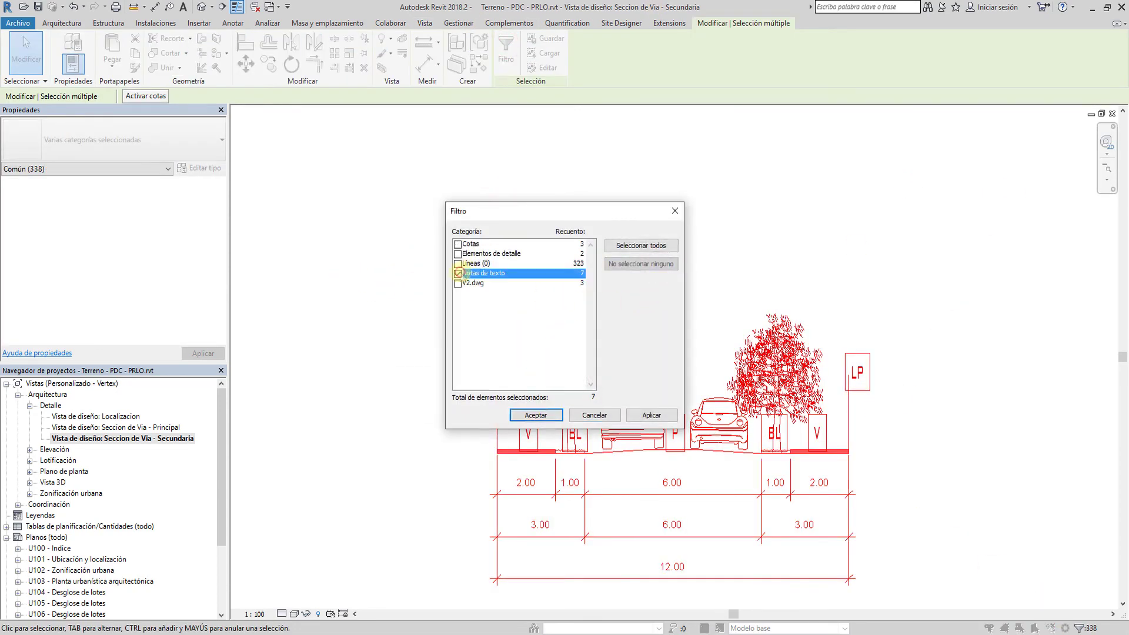
click(541, 415)
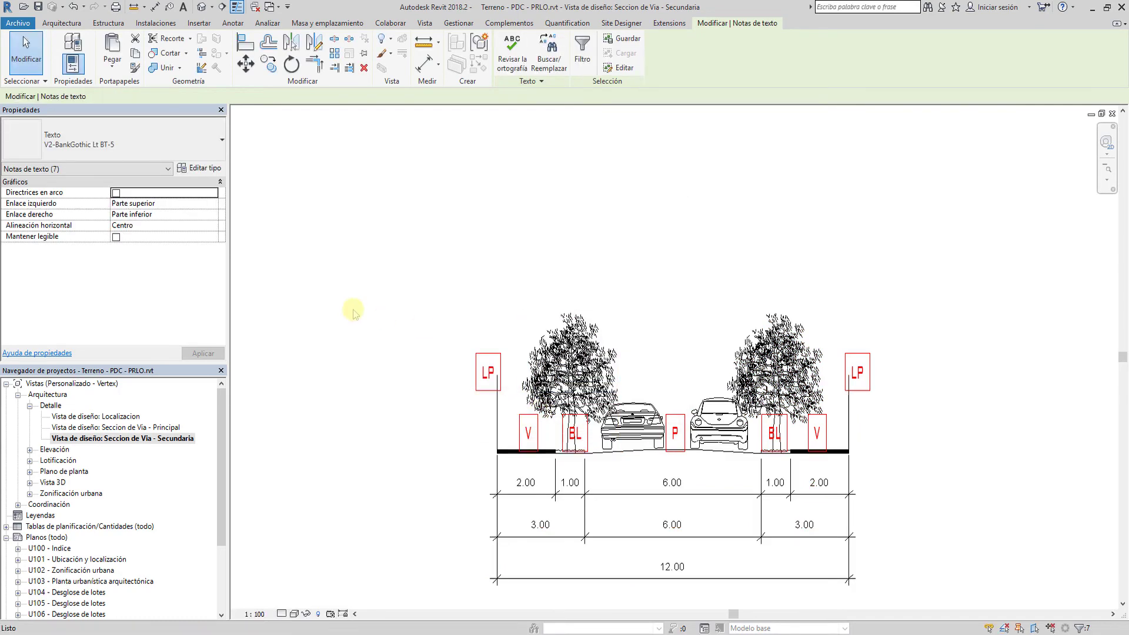
key(Delete)
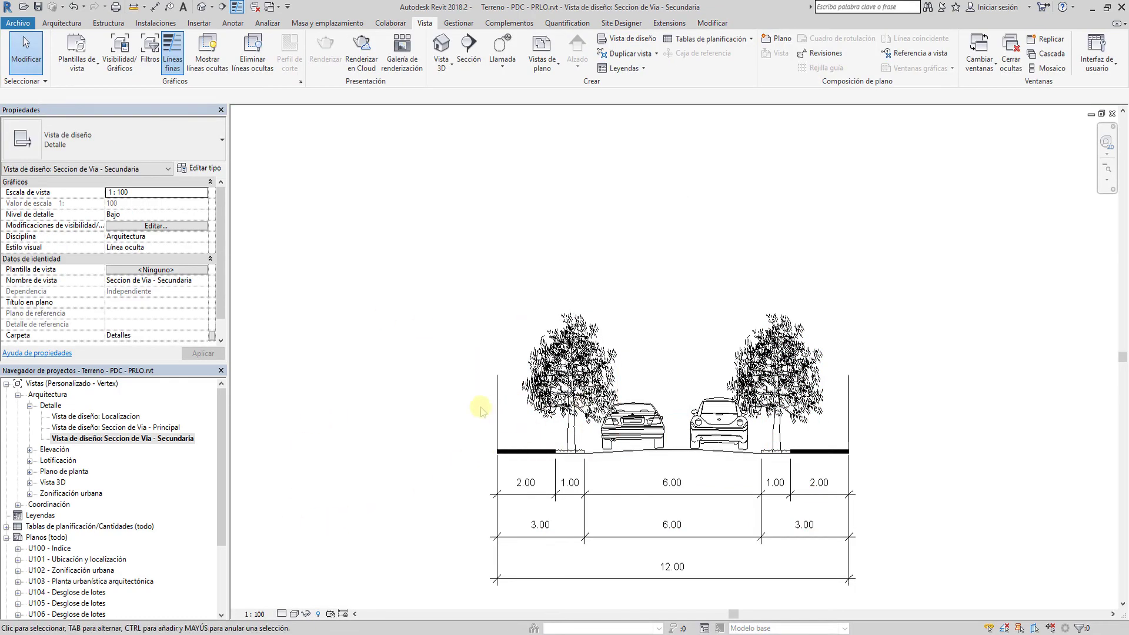
click(6, 384)
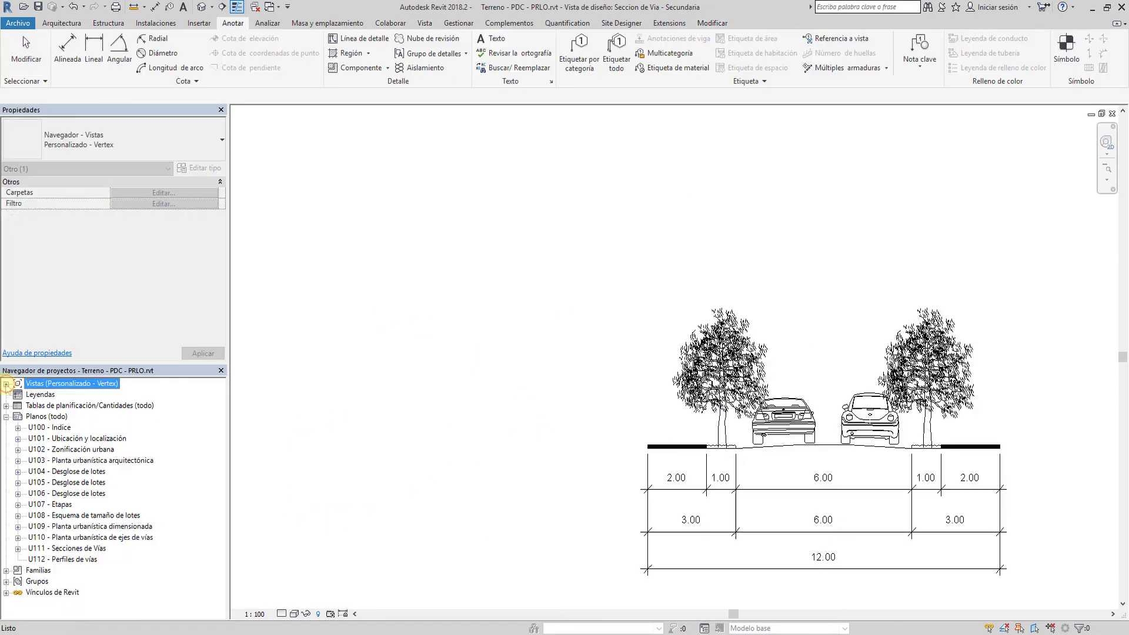
Step: Place the Seccion de Via - Secundaria view on sheet U111 below the Principal section
double_click(79, 549)
click(467, 160)
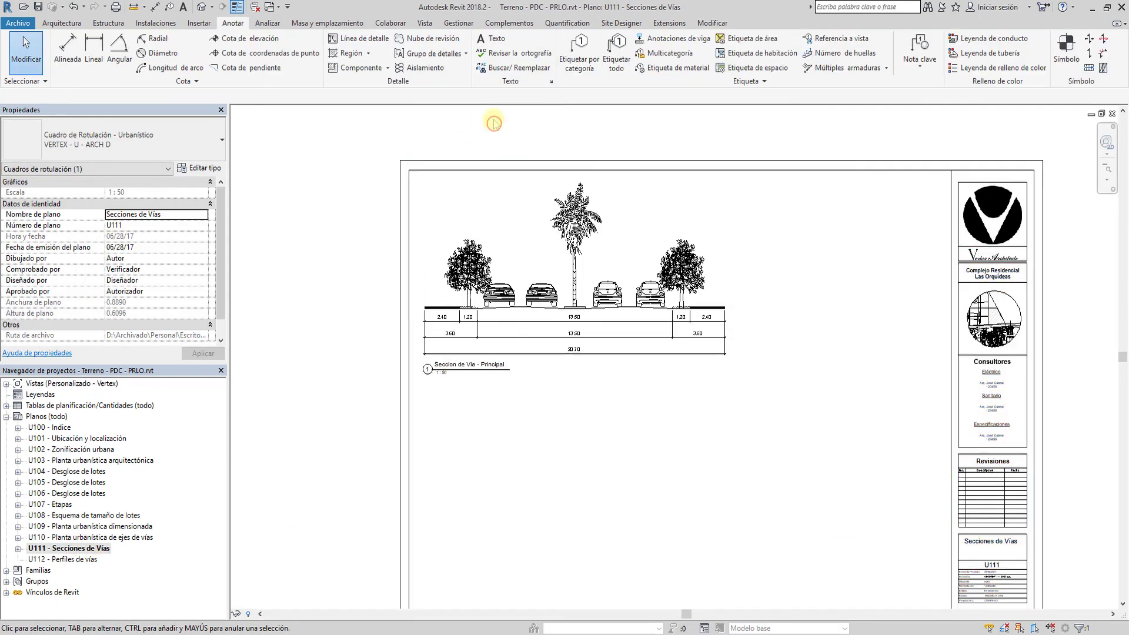
click(494, 123)
click(425, 23)
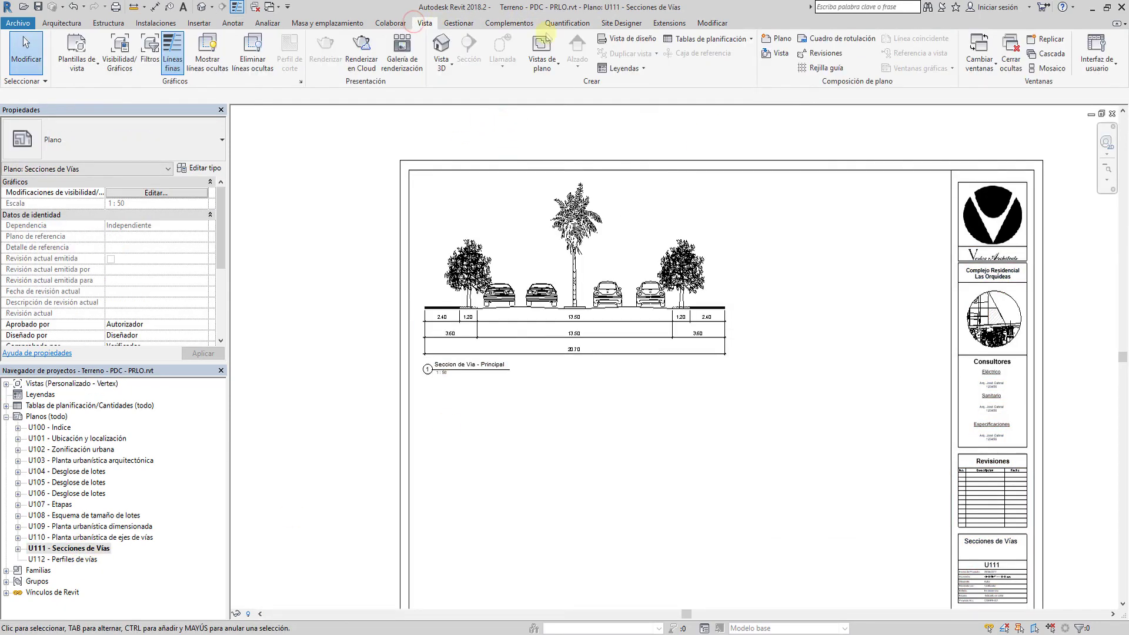
click(779, 54)
click(584, 329)
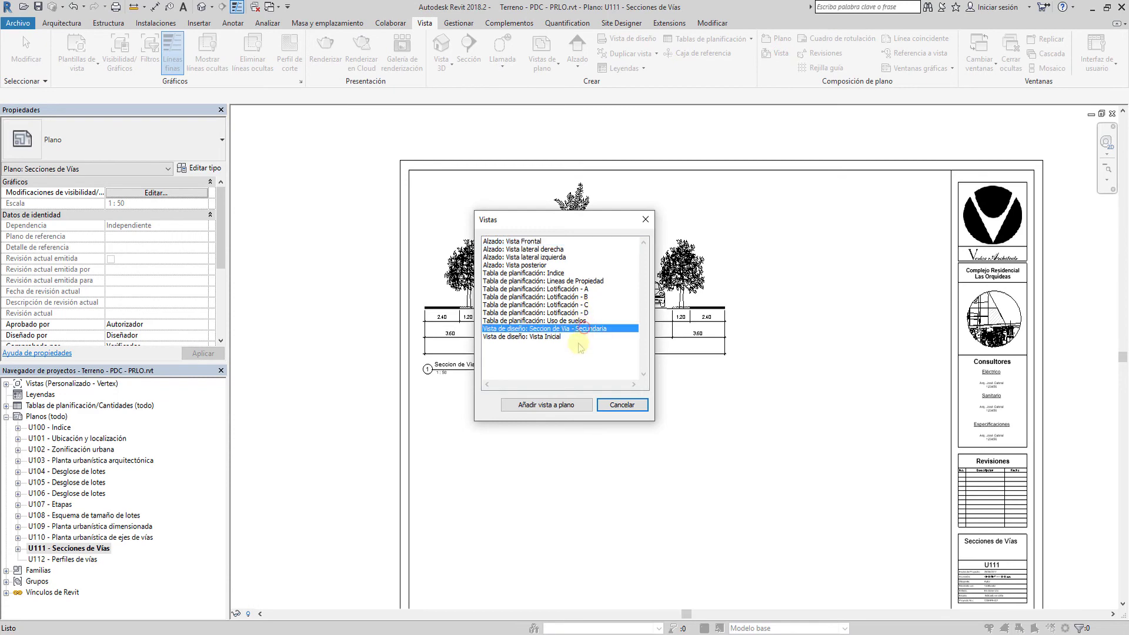
click(565, 406)
click(476, 477)
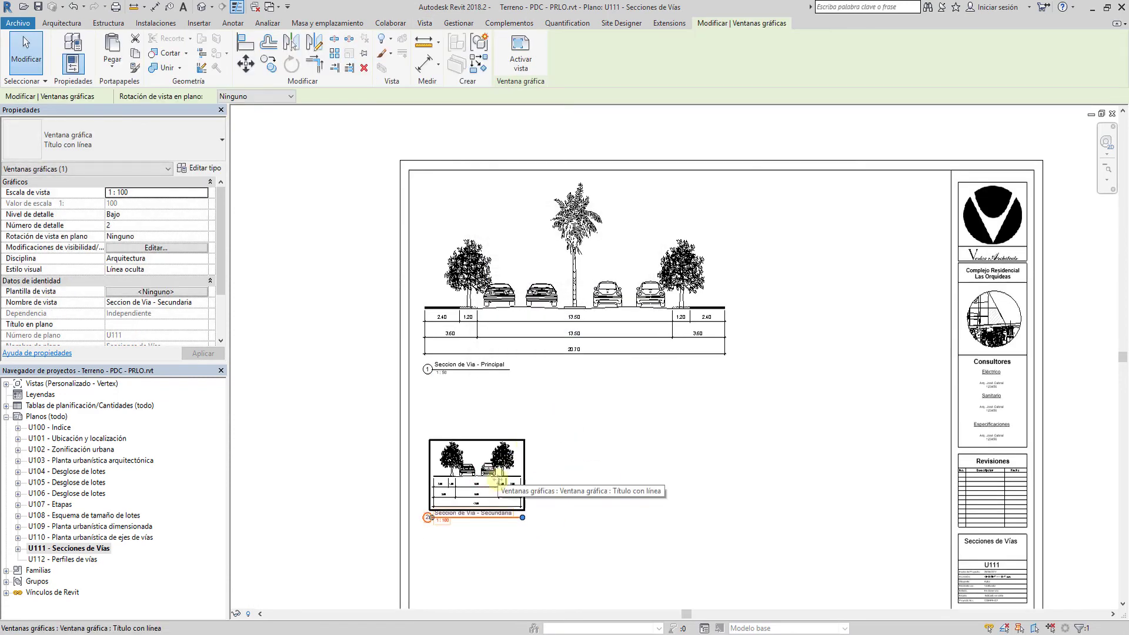
Step: Set the Secundaria viewport's scale to 1:50
double_click(496, 481)
click(254, 614)
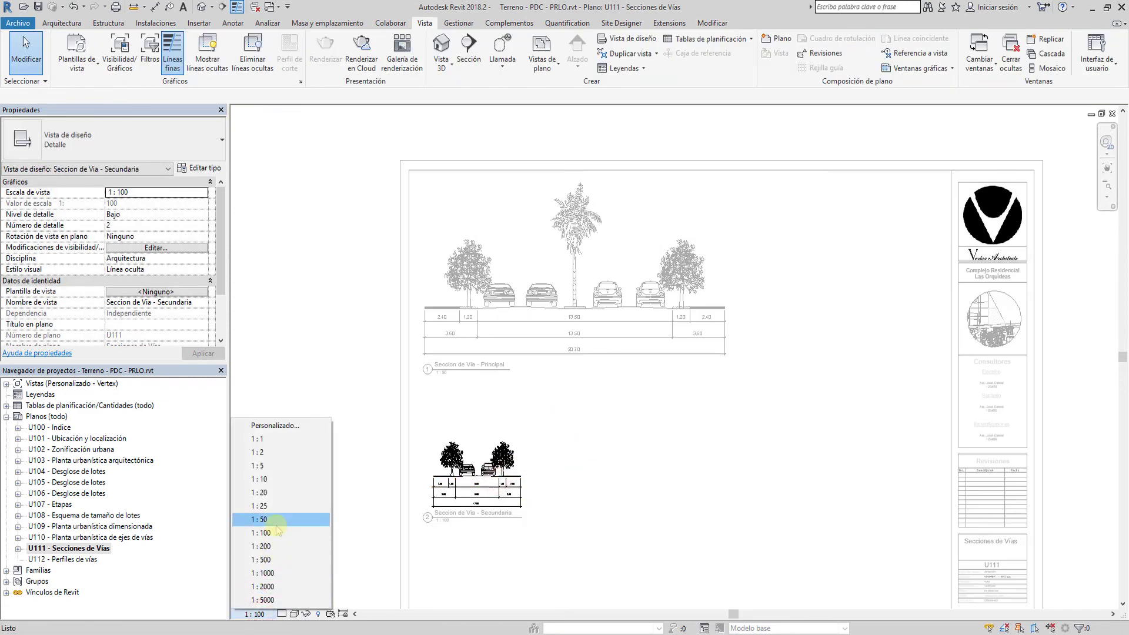
click(276, 520)
double_click(328, 517)
Step: Rearrange both section viewports and the Secundaria title on the sheet
click(479, 462)
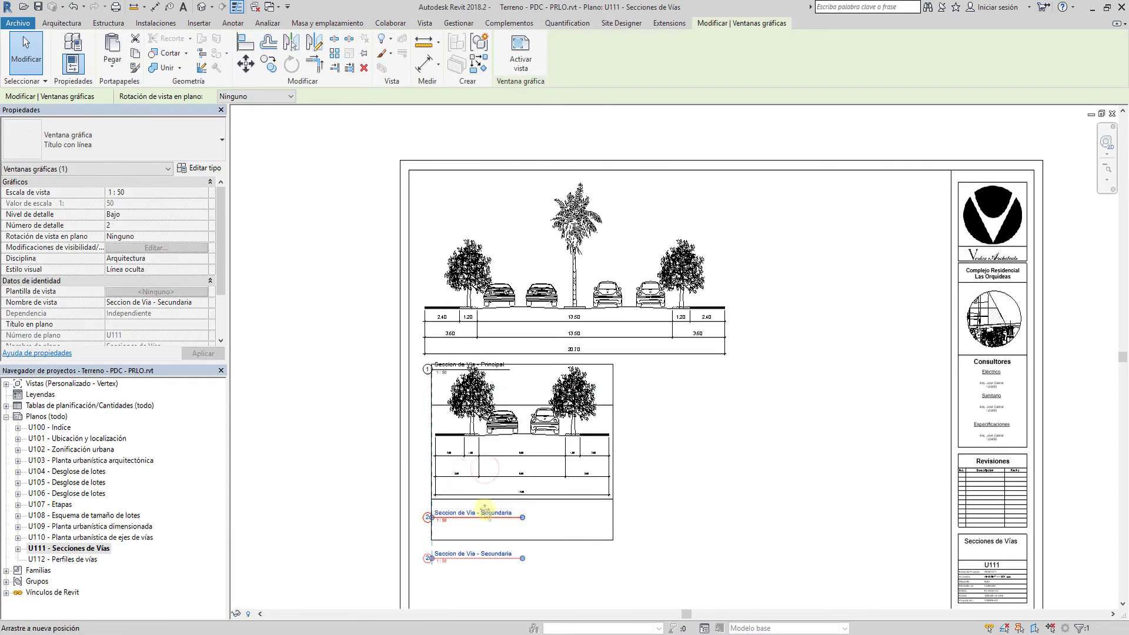
drag(511, 402, 652, 459)
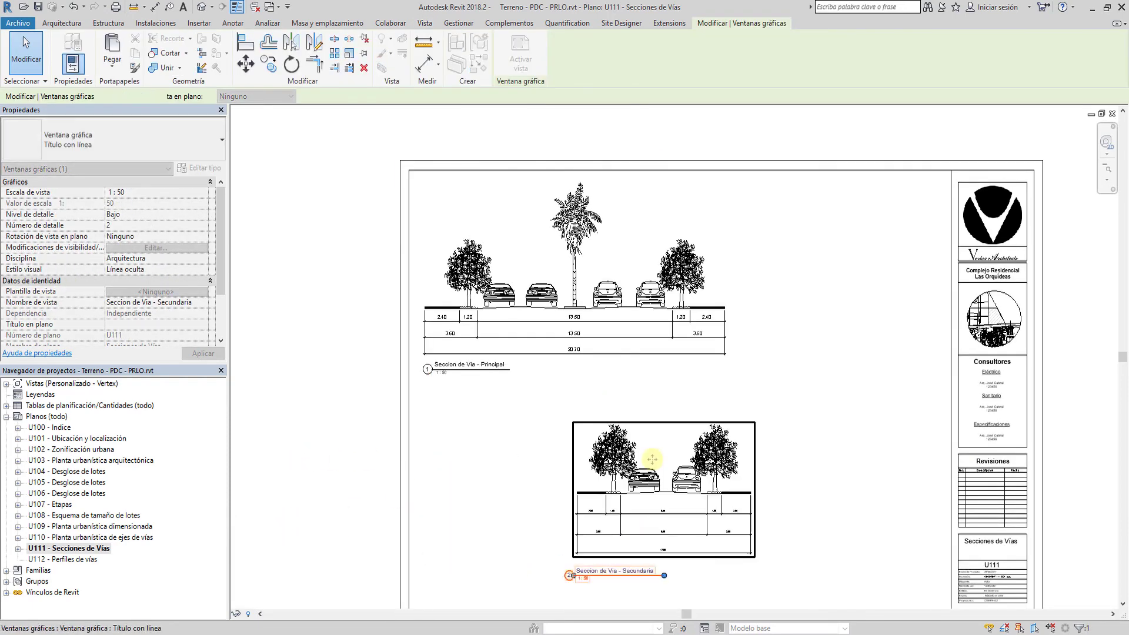
mouse_move(593, 336)
mouse_down()
mouse_move(702, 365)
mouse_move(682, 358)
mouse_up()
scroll(579, 401, down, 2)
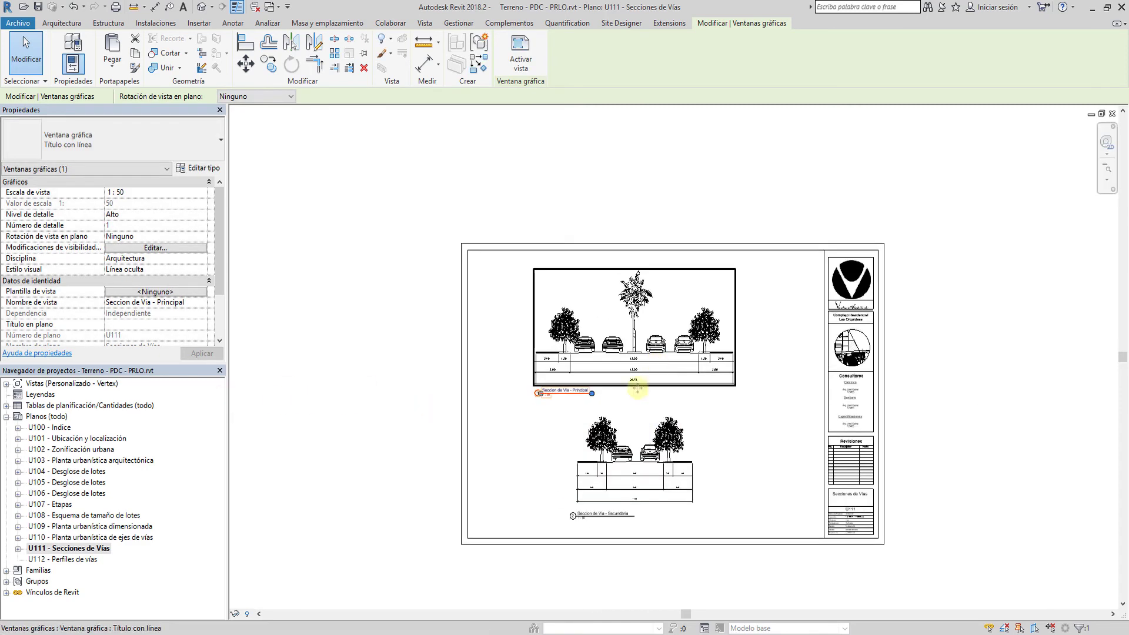
scroll(638, 389, up, 2)
click(641, 555)
drag(643, 559, 637, 568)
Step: Switch the section dimensions to the Diagonal - Arial 5 mm type and leave the viewport
double_click(636, 568)
scroll(530, 559, up, 2)
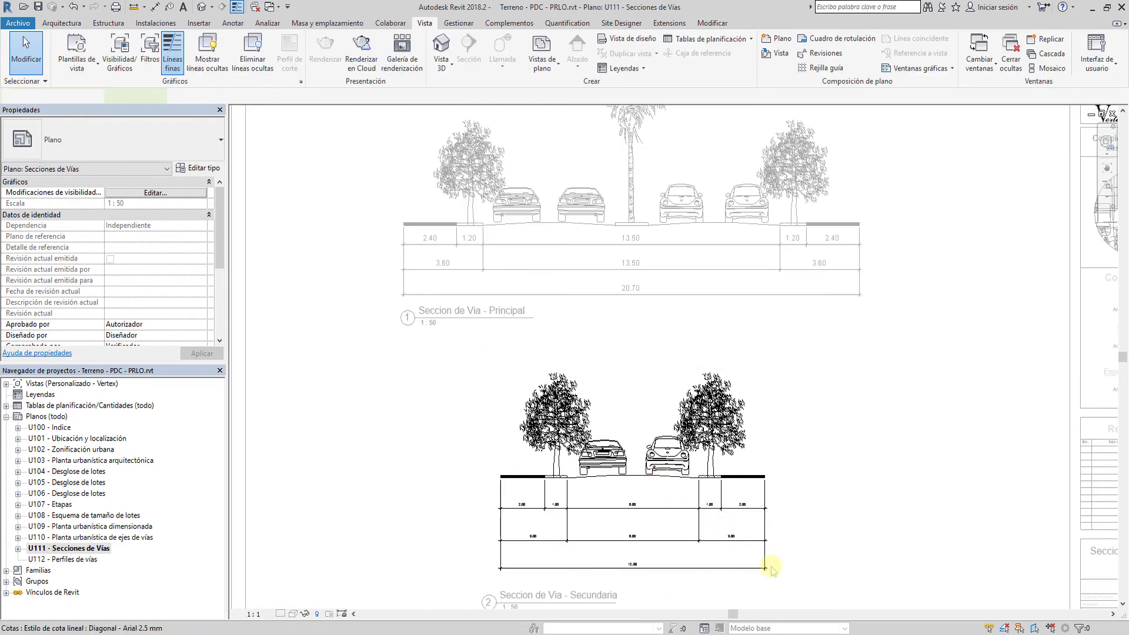
drag(797, 588, 453, 504)
click(167, 168)
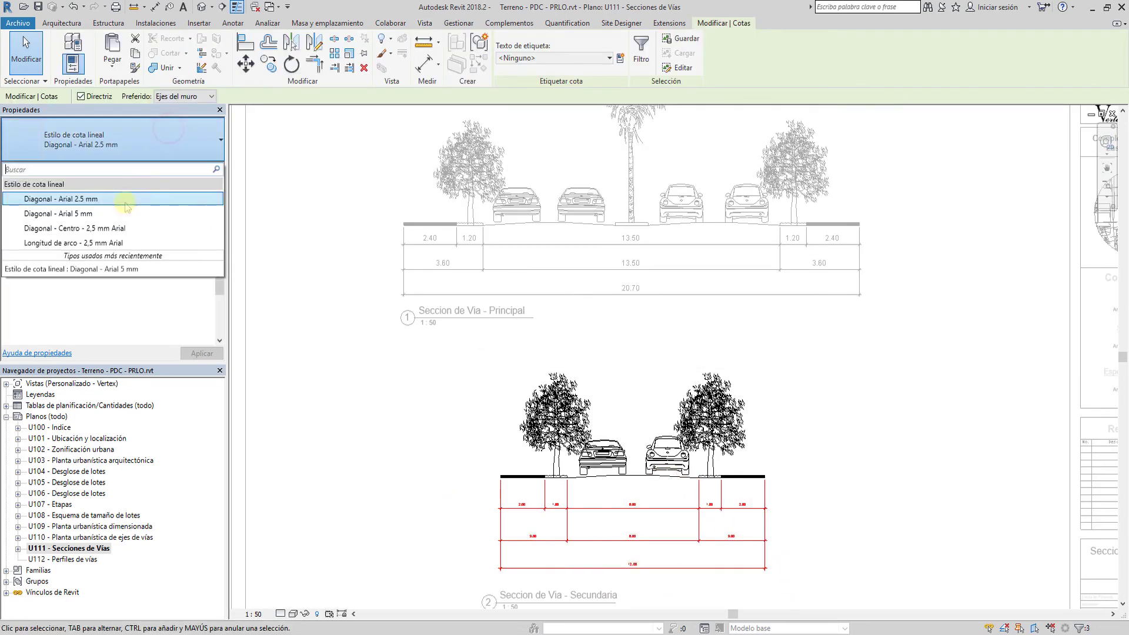
click(83, 221)
double_click(396, 312)
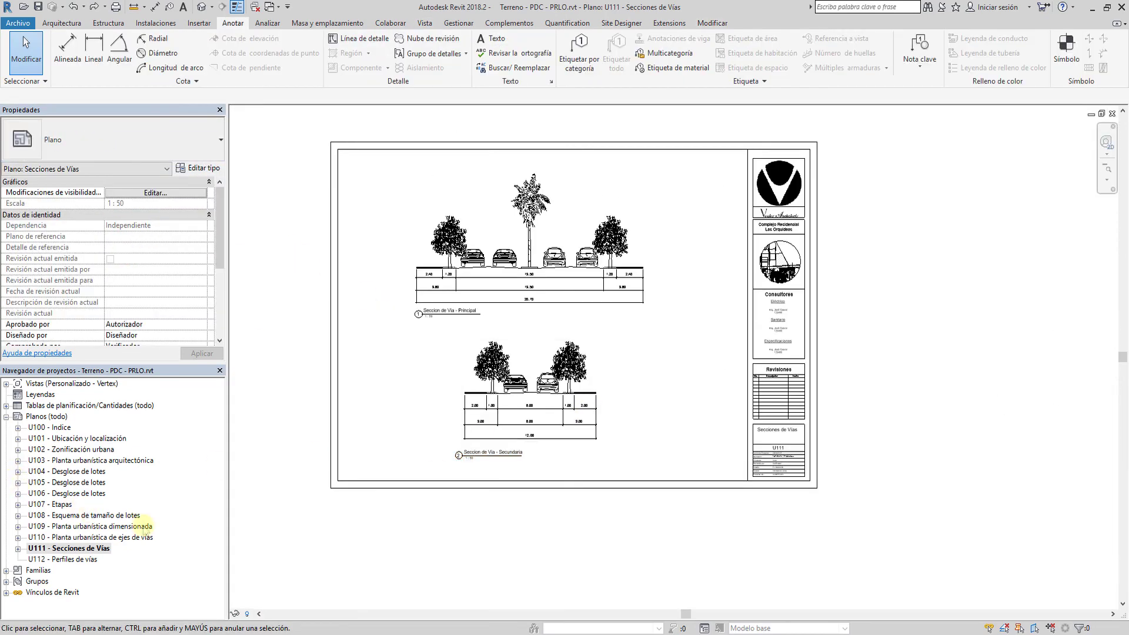
click(68, 560)
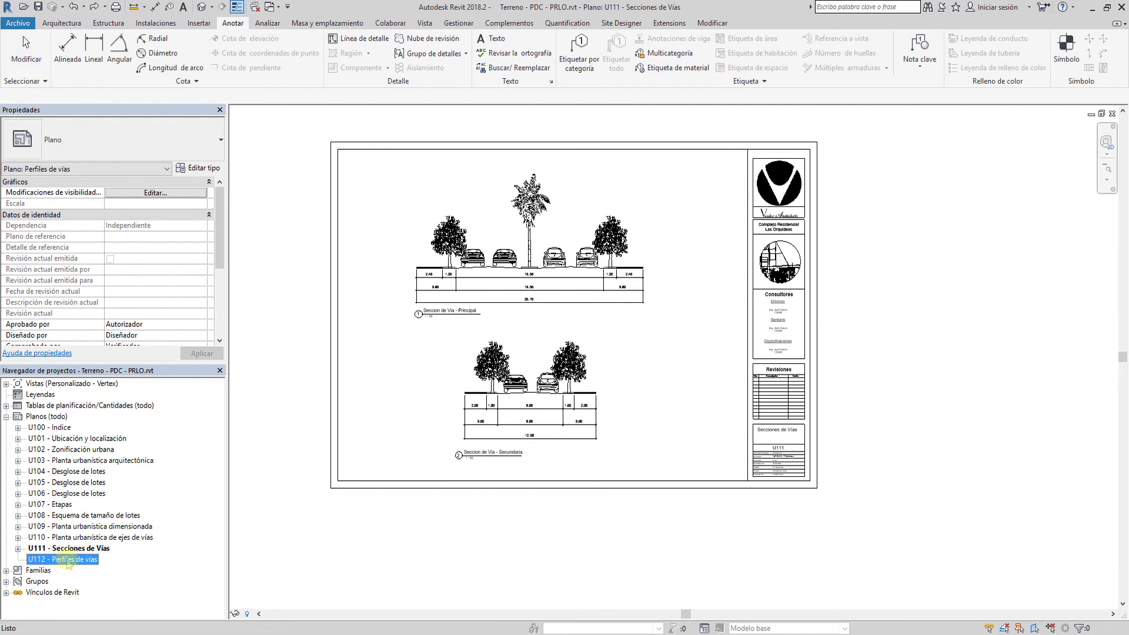
Step: From sheet U112, create a new drafting view named Perfil de Vias
double_click(68, 560)
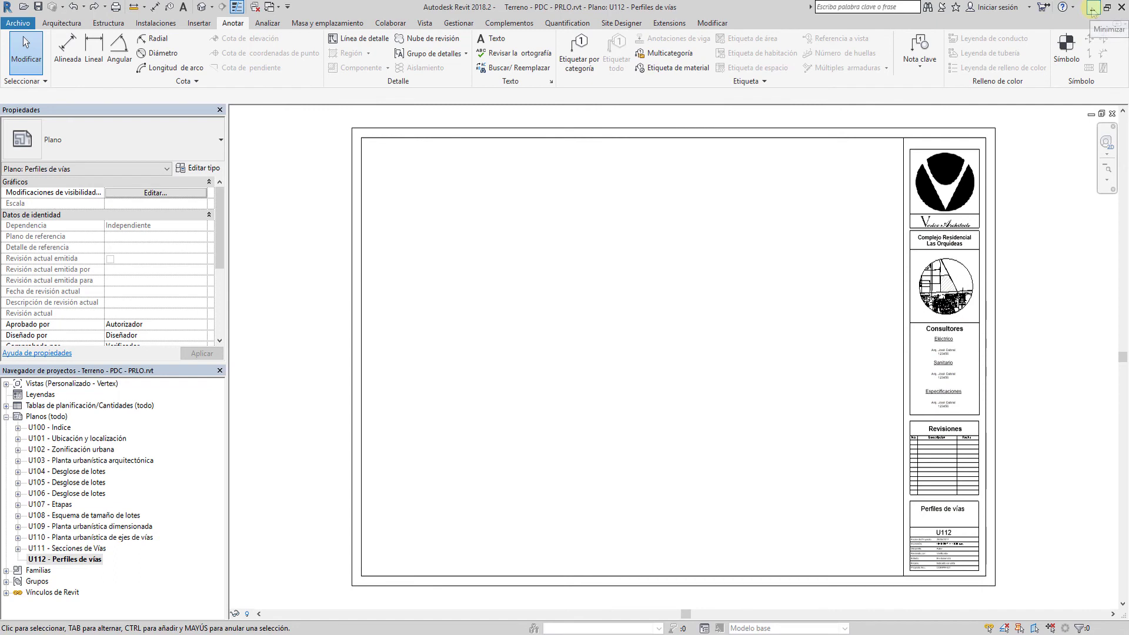
click(424, 24)
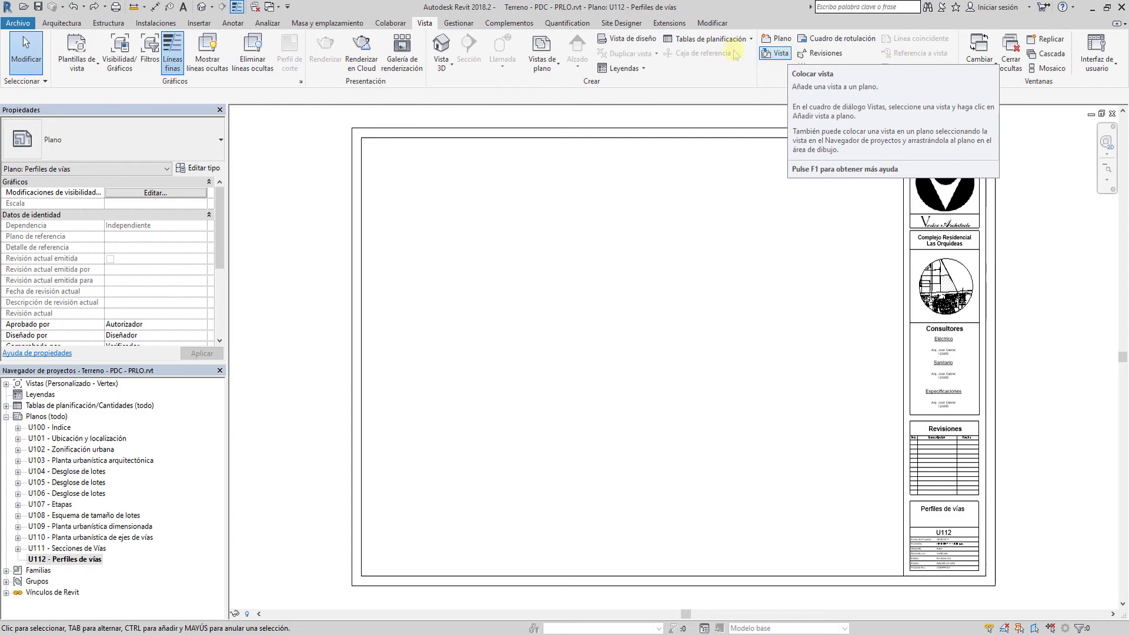
click(635, 41)
text(Perfil de Vias)
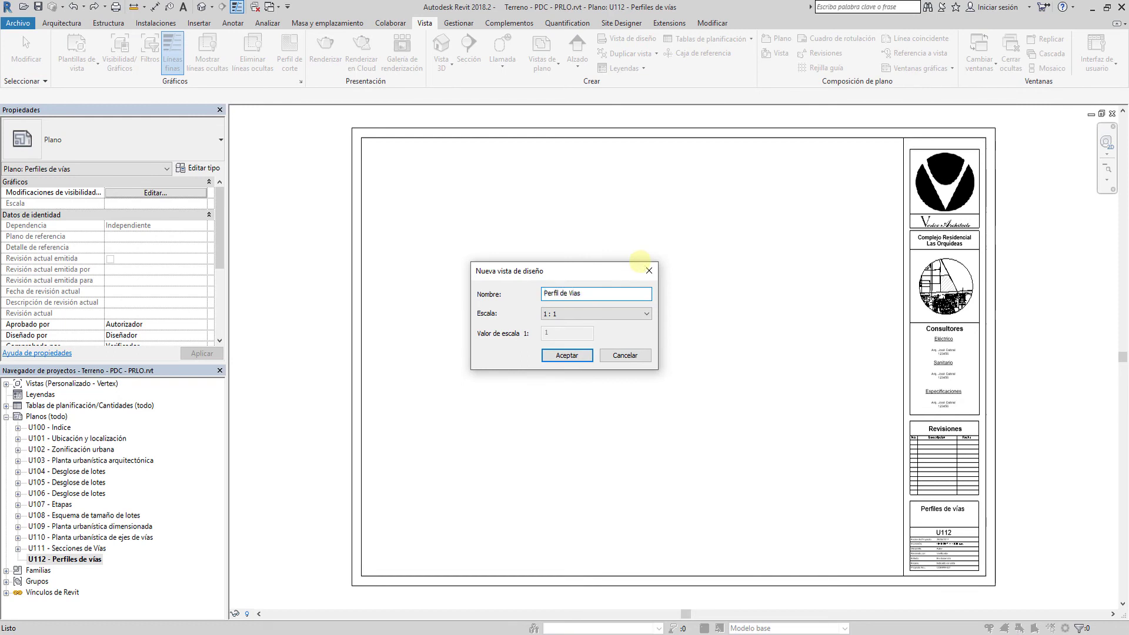
key(Return)
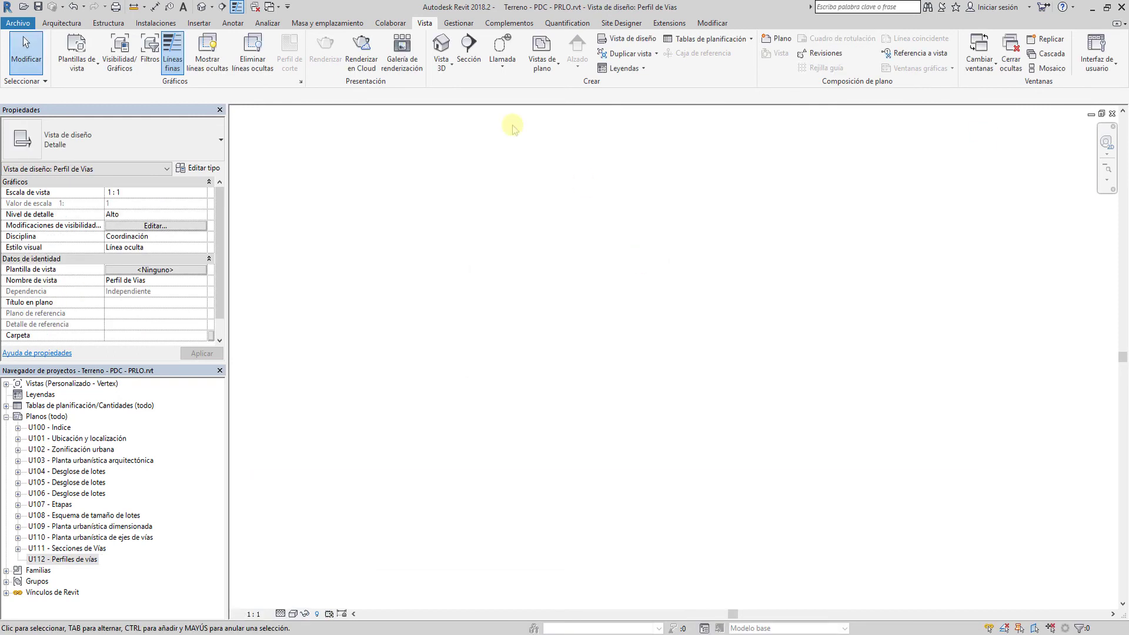
Step: Import the PLANTA PERFIL Y SECCIONES DWG and dismiss the out-of-range warning
click(199, 23)
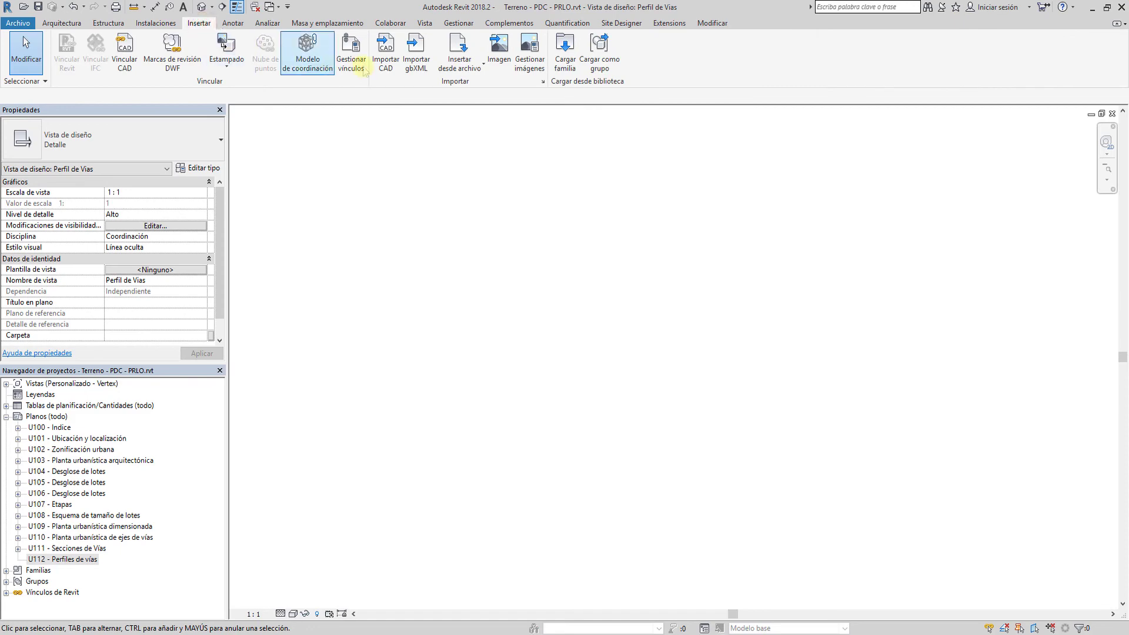
click(385, 53)
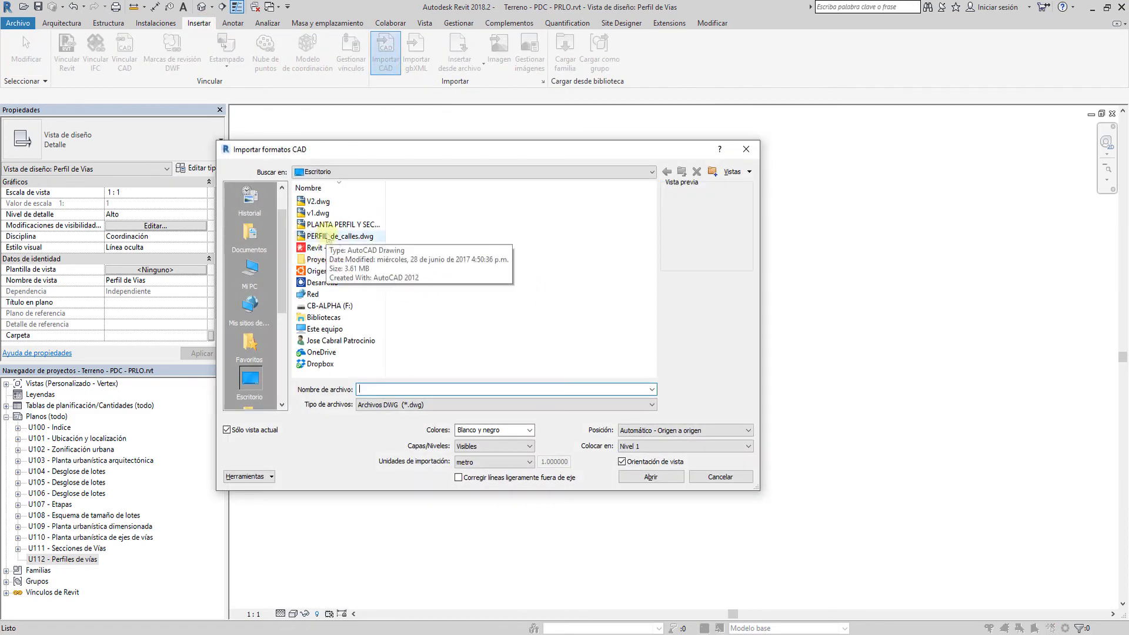
click(326, 236)
click(330, 226)
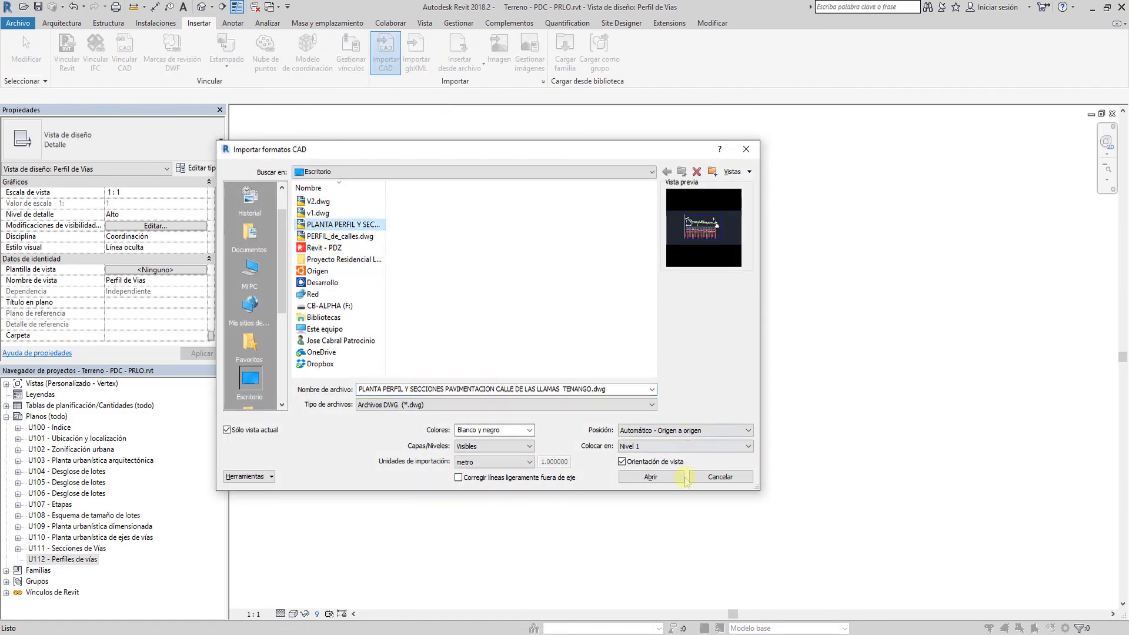
click(681, 478)
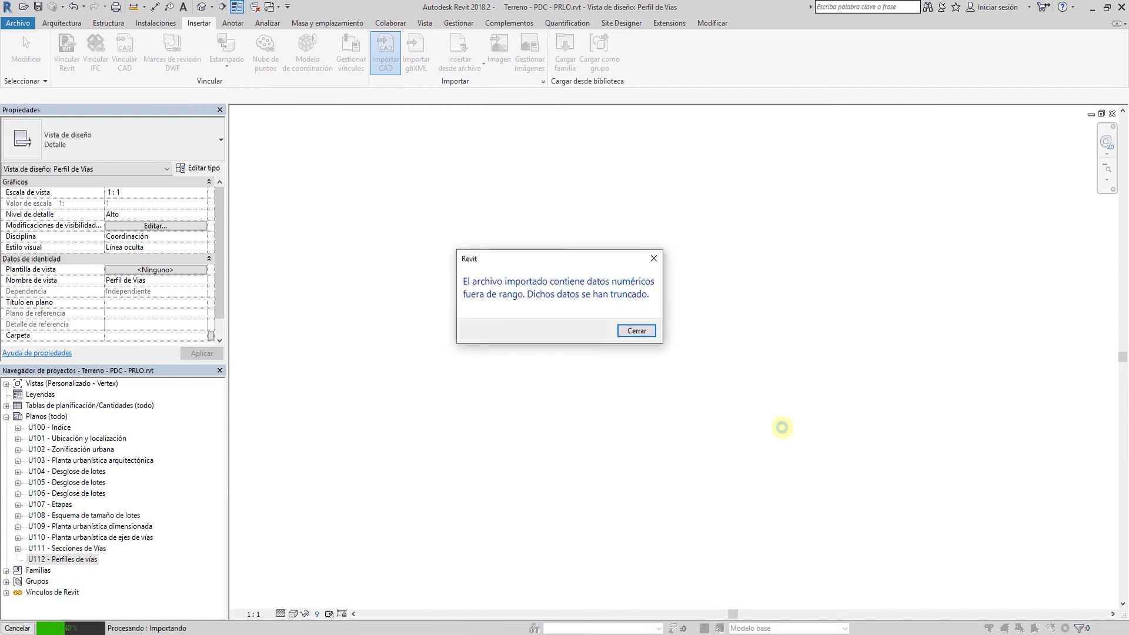
click(639, 331)
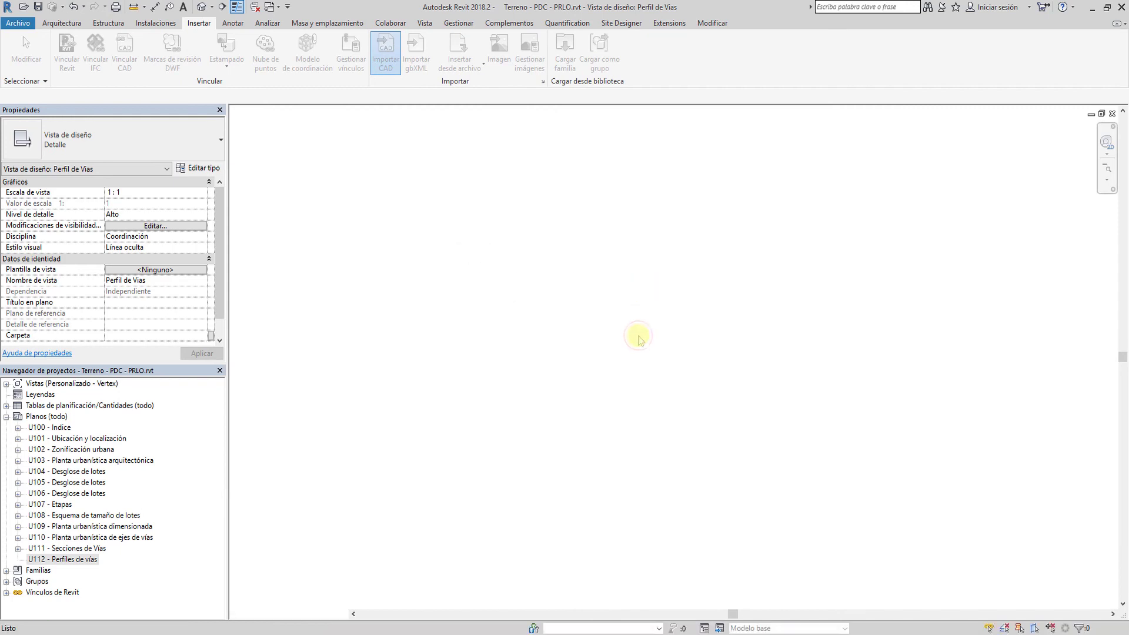
Step: Zoom to fit the imported Calle de las Llamas drawing and pan across the plan
right_click(641, 357)
click(701, 479)
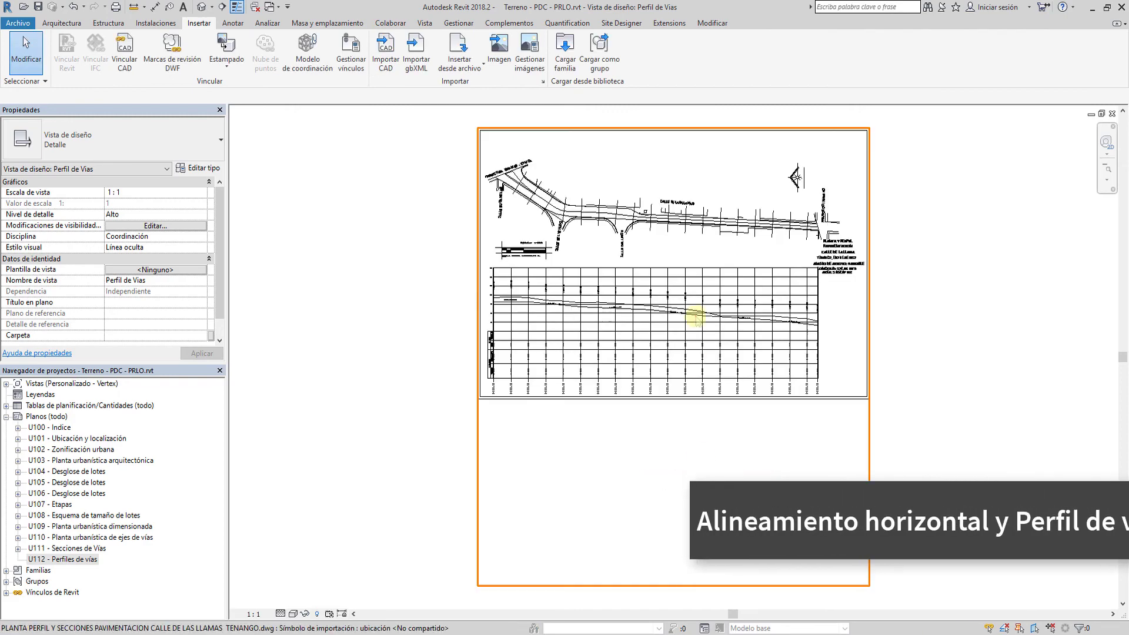
click(682, 288)
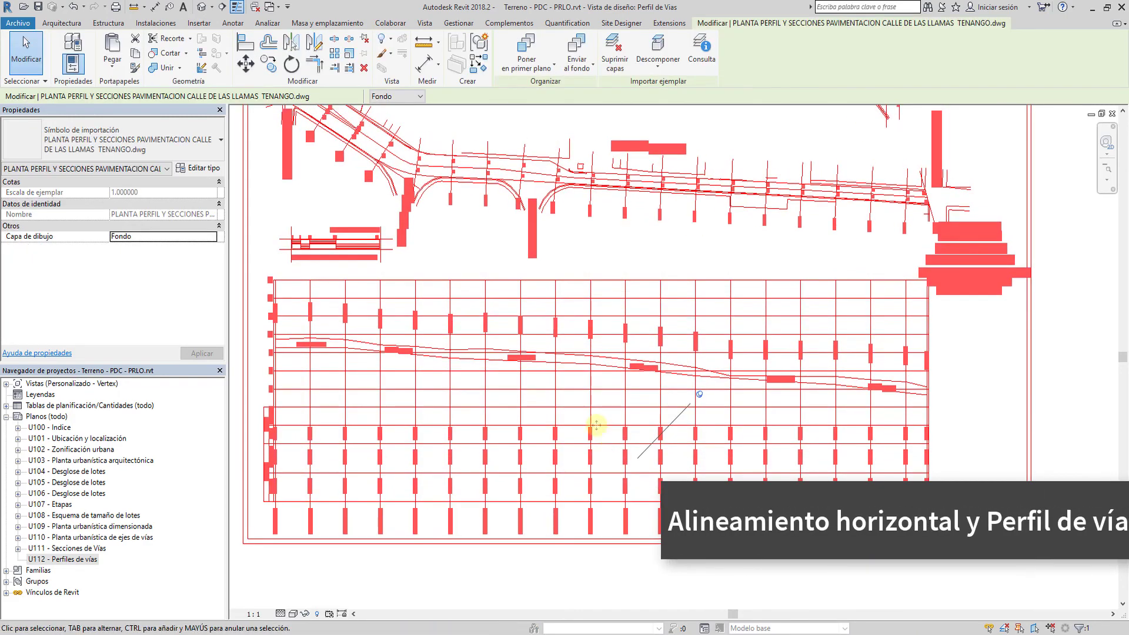
click(519, 244)
scroll(588, 200, up, 5)
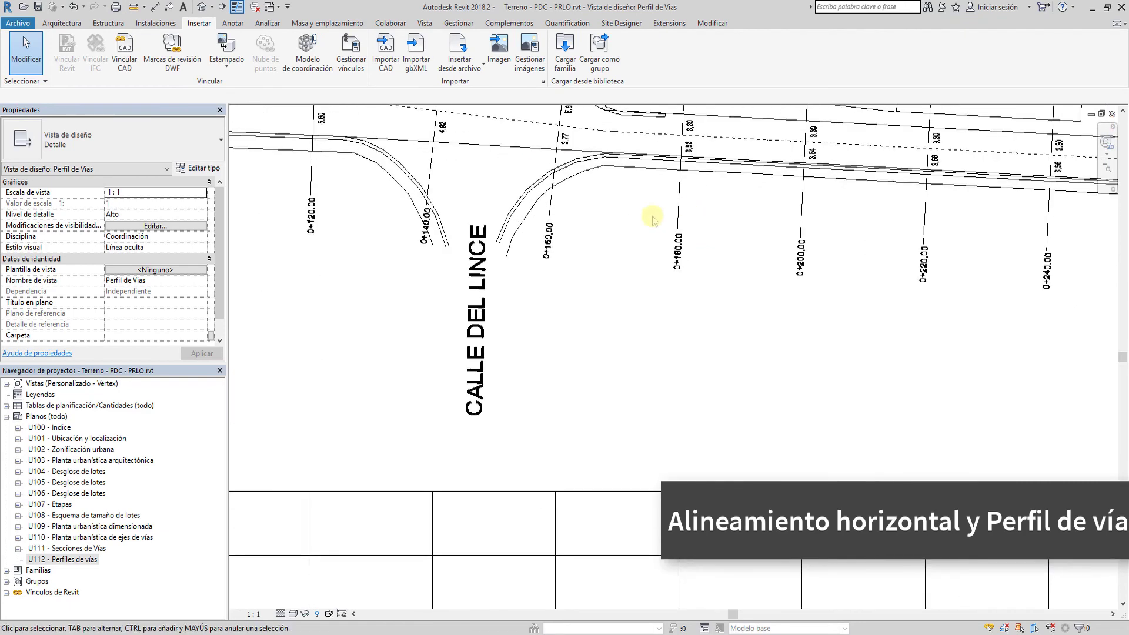
middle_drag(605, 221, 578, 451)
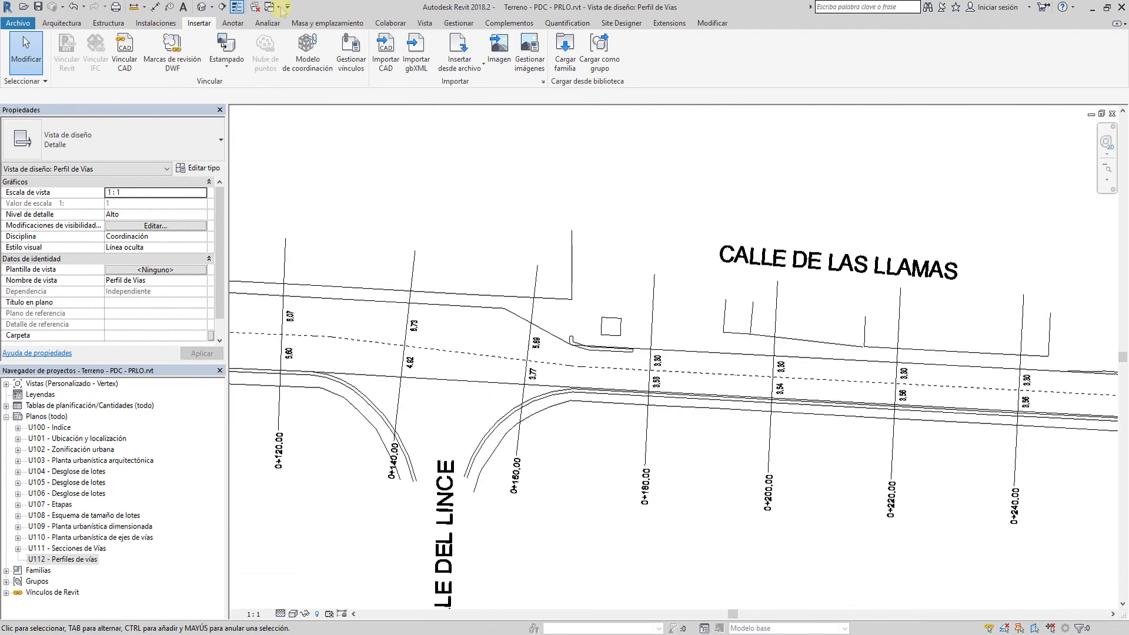
Step: Start a detail line and place its first point on the road plan
click(134, 6)
scroll(612, 289, down, 3)
middle_drag(920, 403, 819, 404)
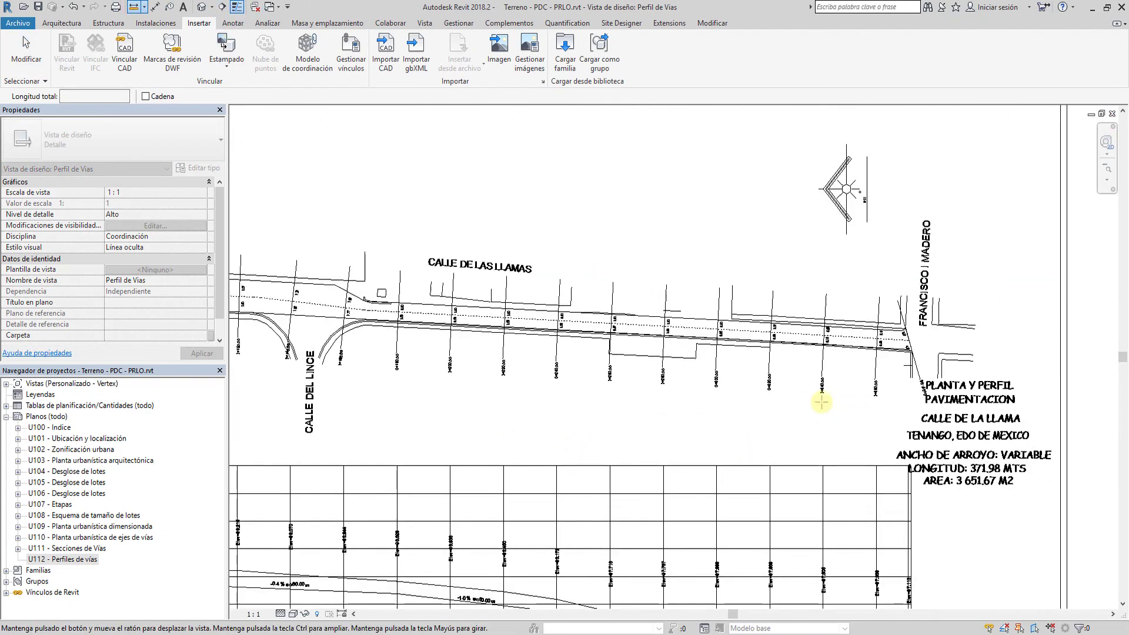
scroll(896, 351, up, 4)
scroll(896, 351, up, 2)
scroll(888, 296, up, 1)
scroll(802, 299, up, 2)
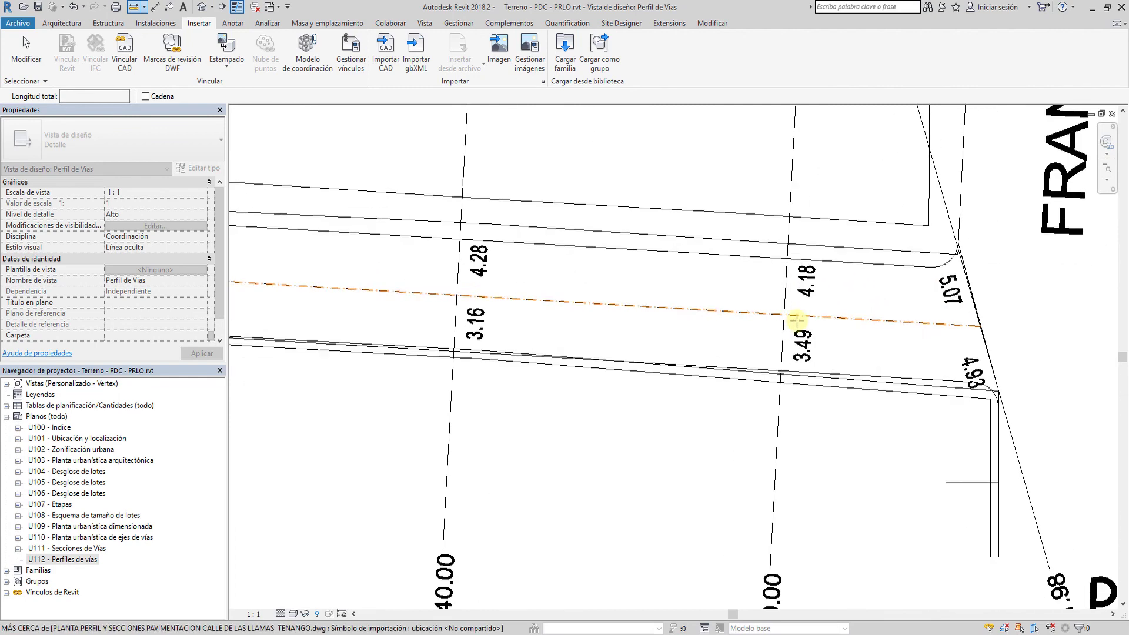
click(788, 313)
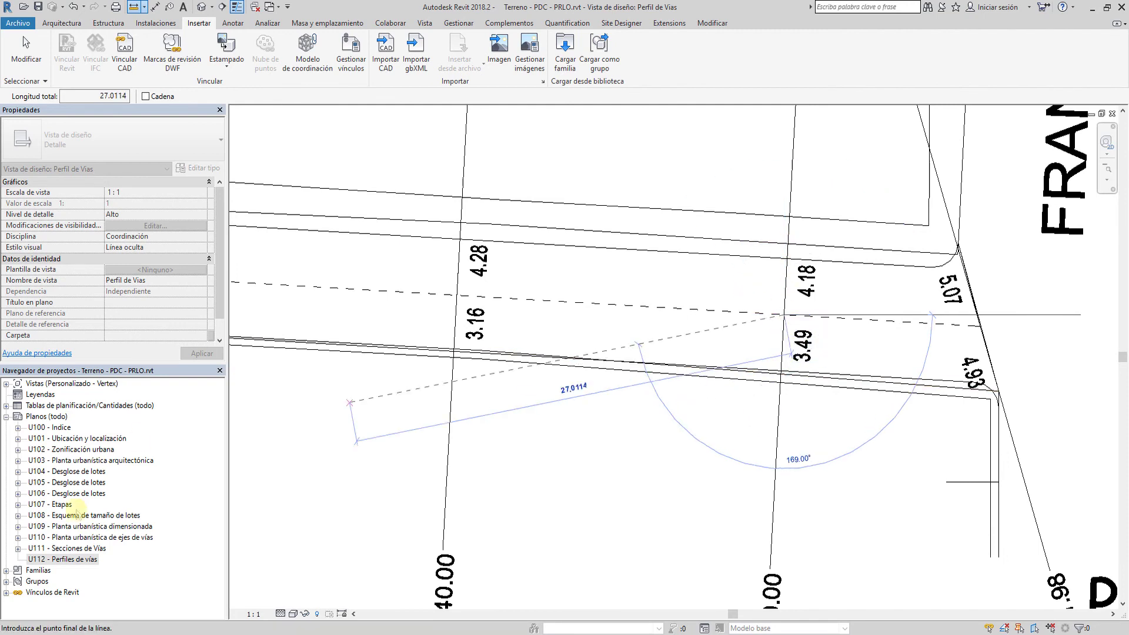
Step: Cancel the unfinished line and set Perfil de Vias to 1:1000 scale
key(Escape)
key(Escape)
click(252, 614)
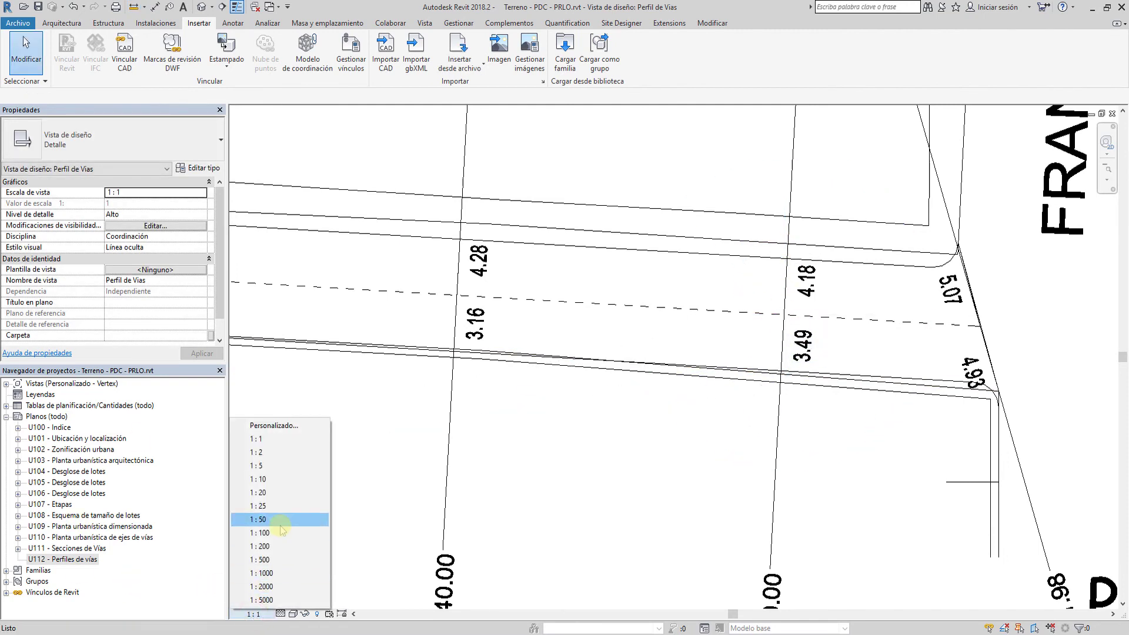
click(281, 573)
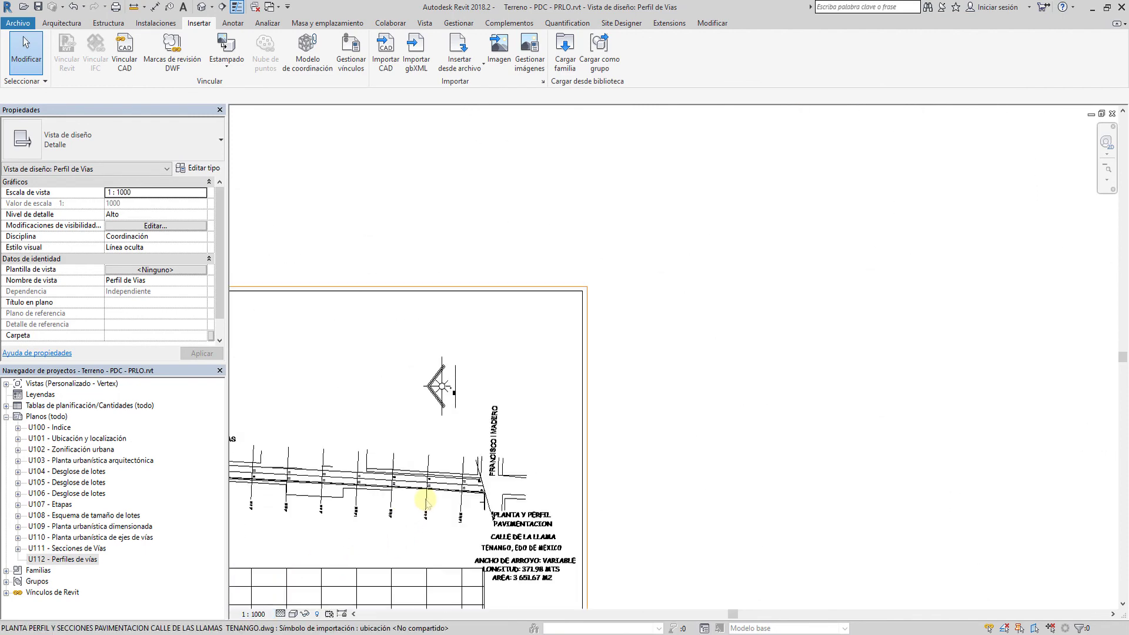
Step: Recentre the imported drawing, then return to sheet U112 Perfiles de vías
middle_drag(554, 499, 801, 365)
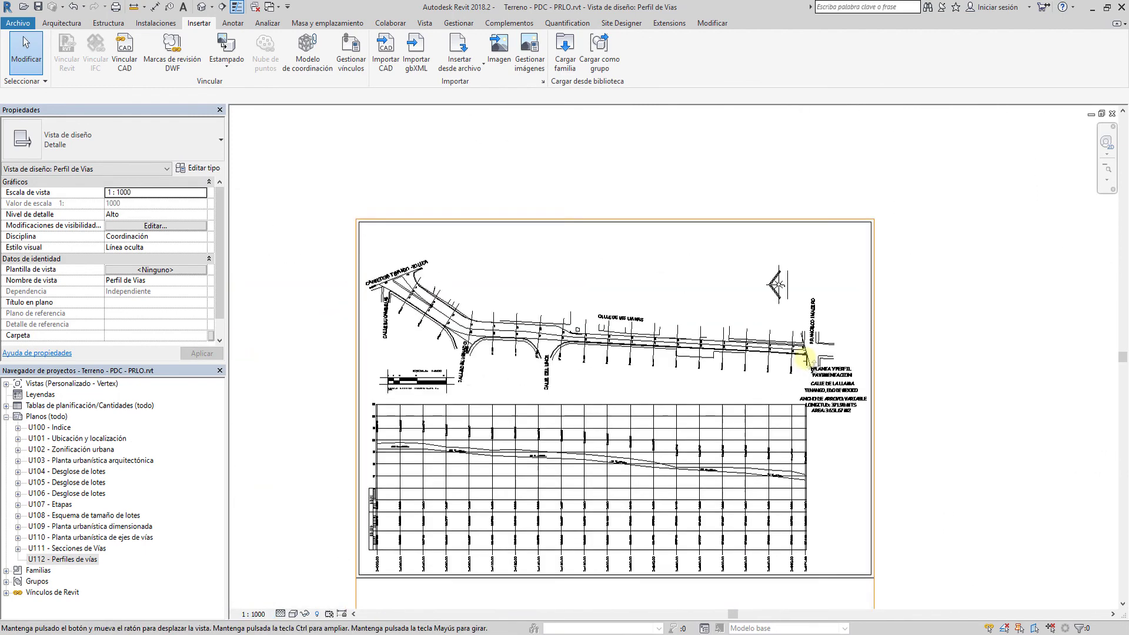
click(823, 383)
click(340, 365)
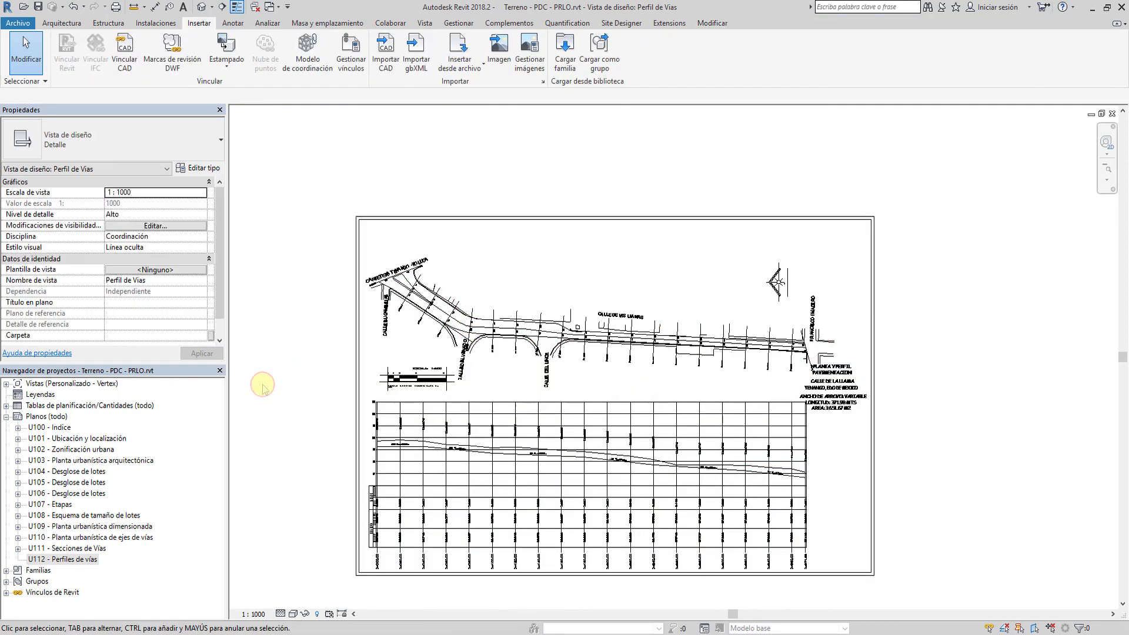
click(368, 430)
click(308, 427)
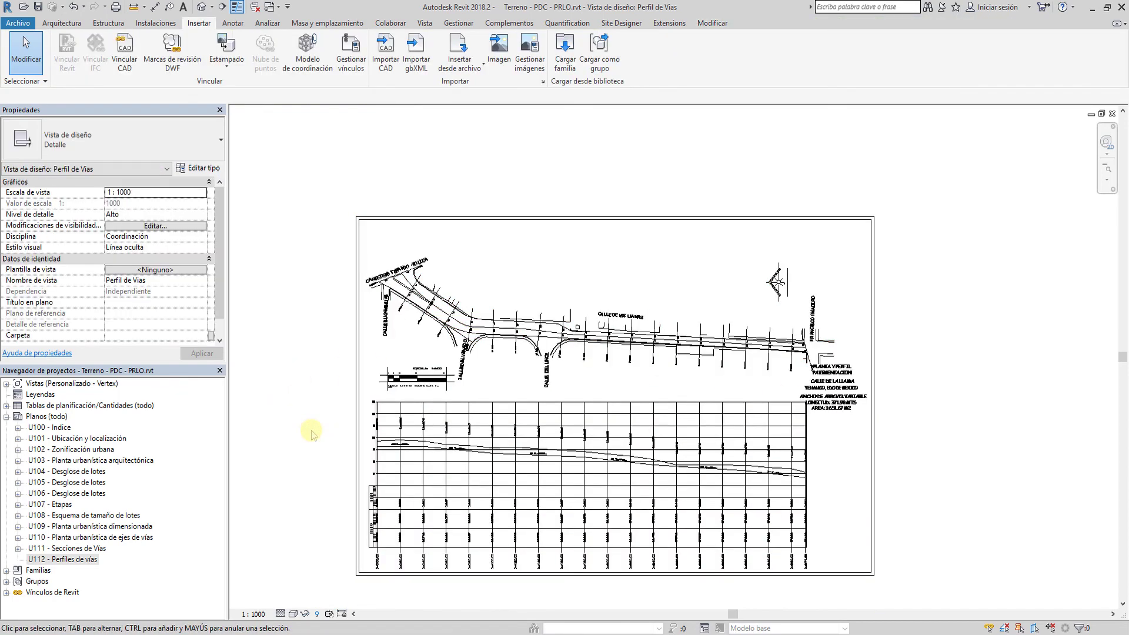
double_click(93, 559)
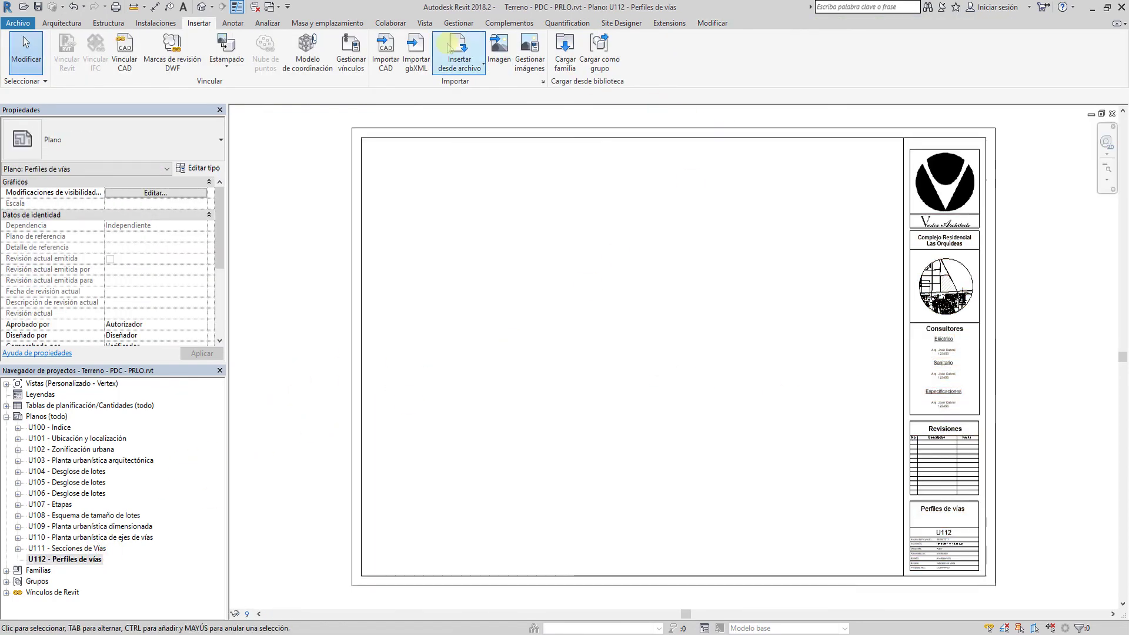
Step: Place the Perfil de Vías drafting view as a viewport on sheet U112
click(385, 50)
key(Escape)
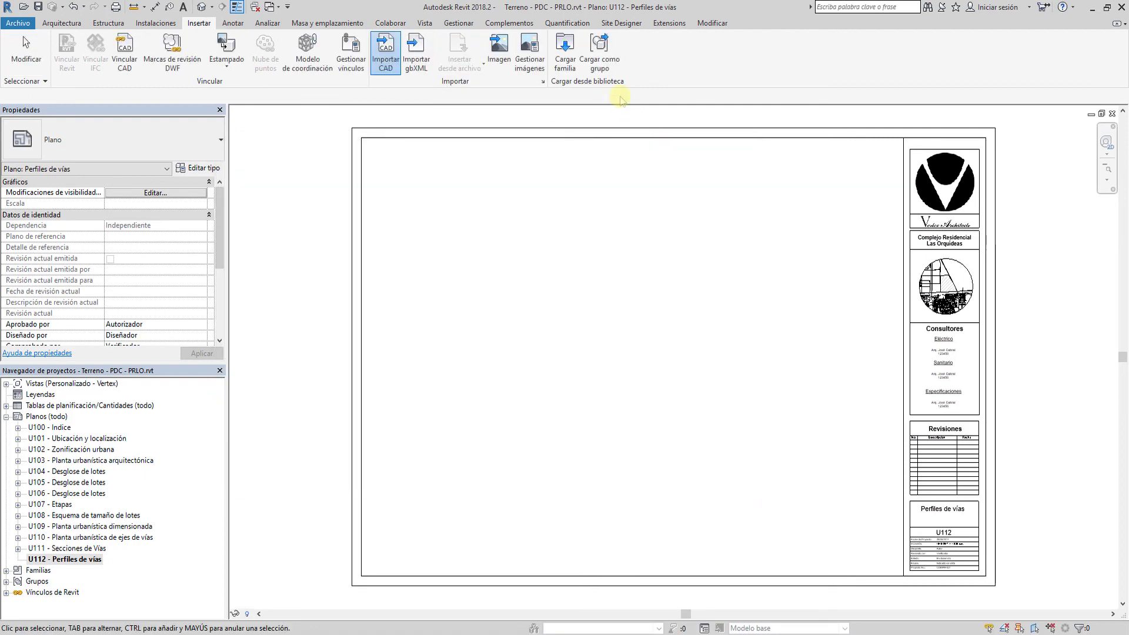
click(424, 23)
click(776, 53)
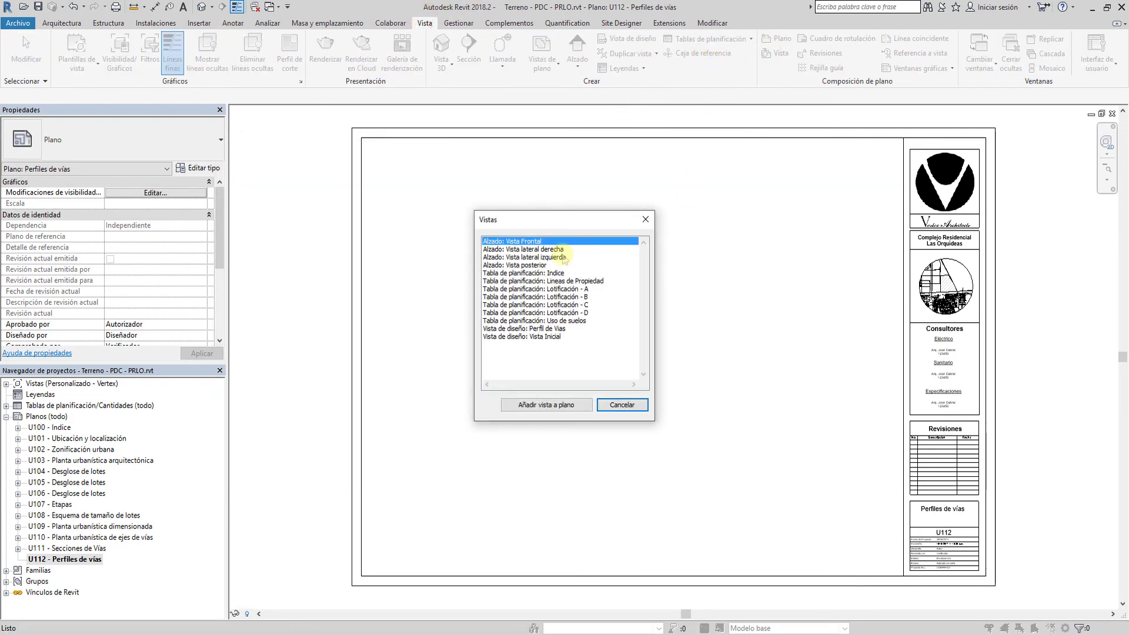
click(561, 328)
click(546, 405)
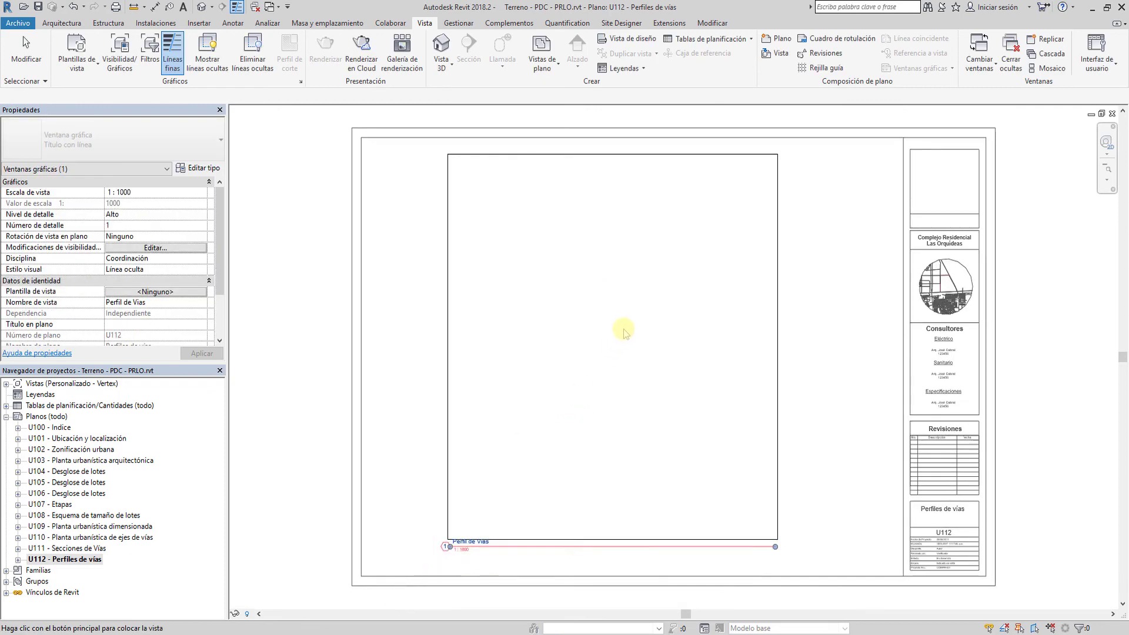
click(625, 338)
Step: Rescale the Perfil de Vías viewport to 1:700 and move it inside the title block
double_click(606, 402)
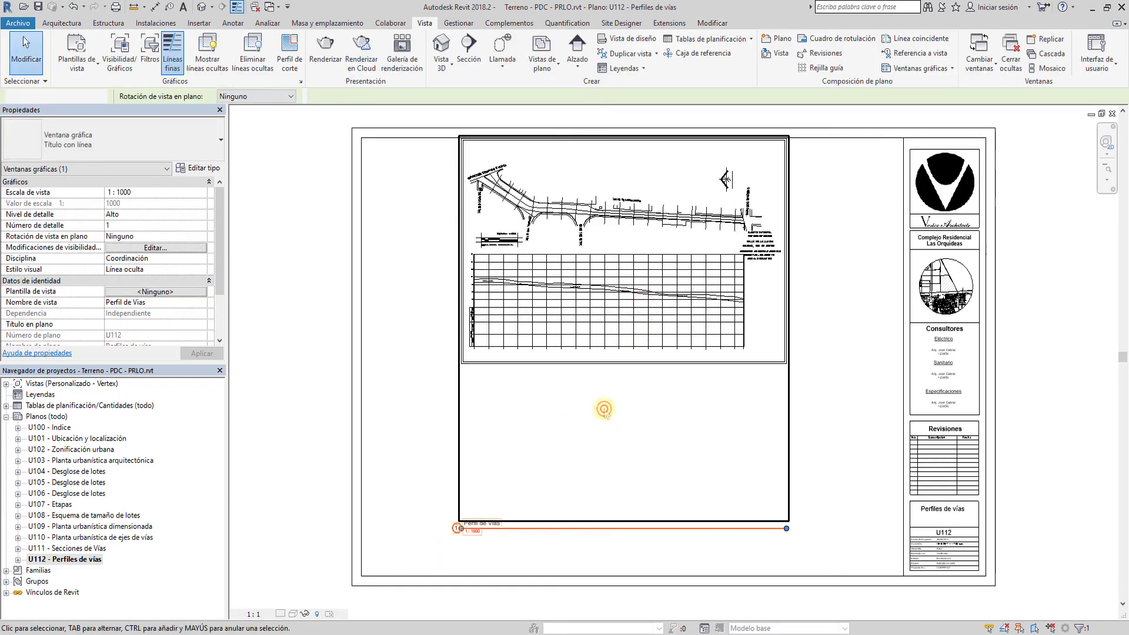
click(253, 614)
click(260, 560)
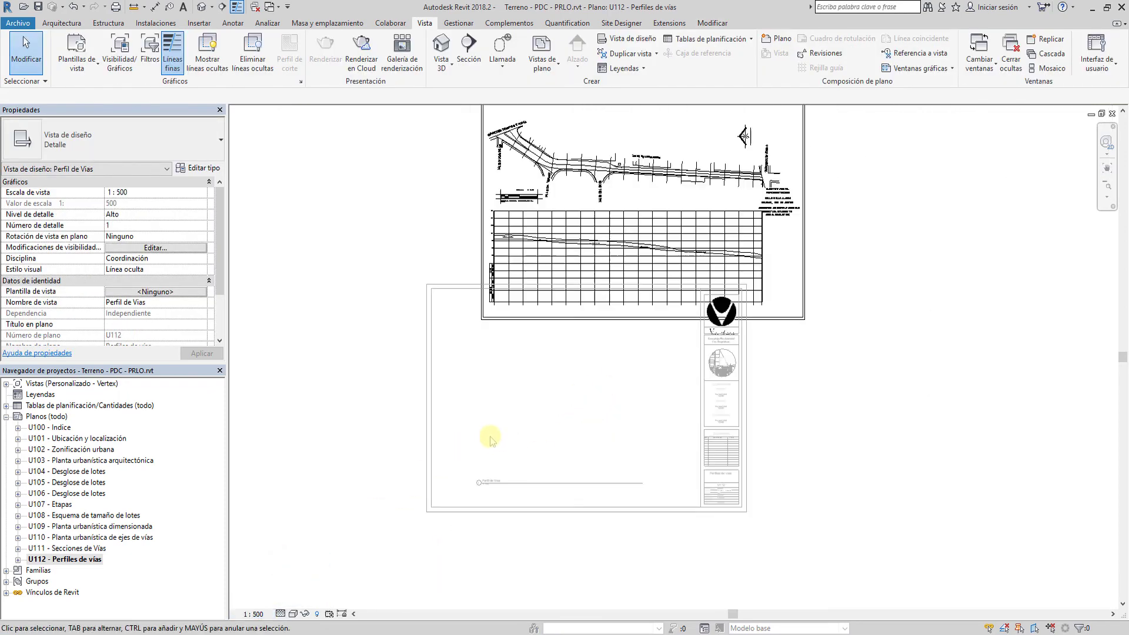
double_click(411, 415)
click(541, 396)
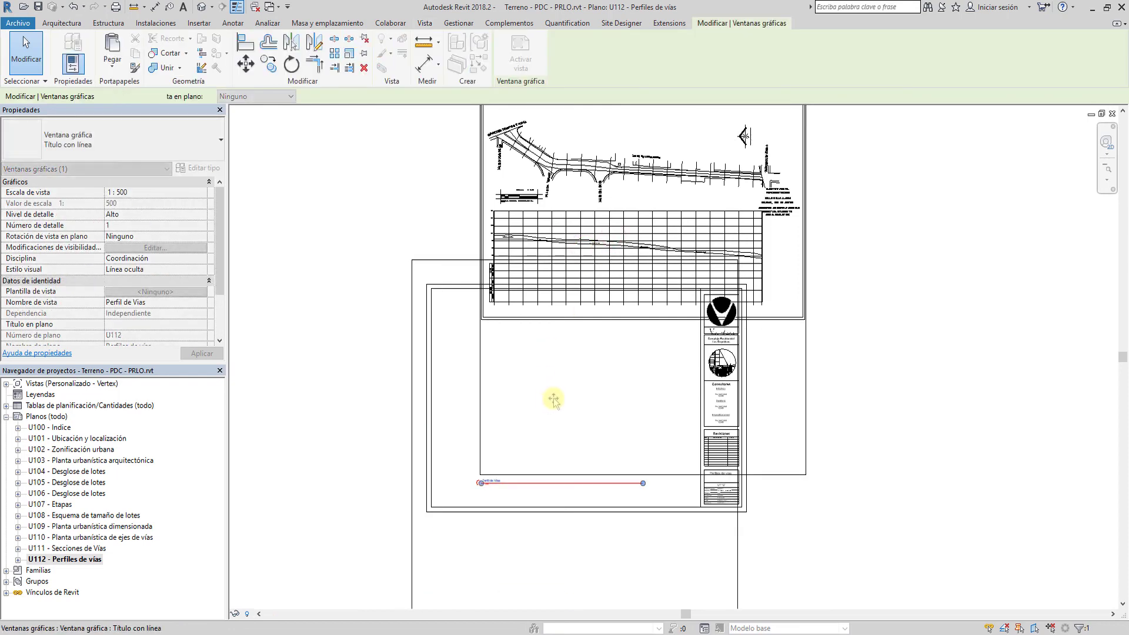
drag(549, 399, 575, 399)
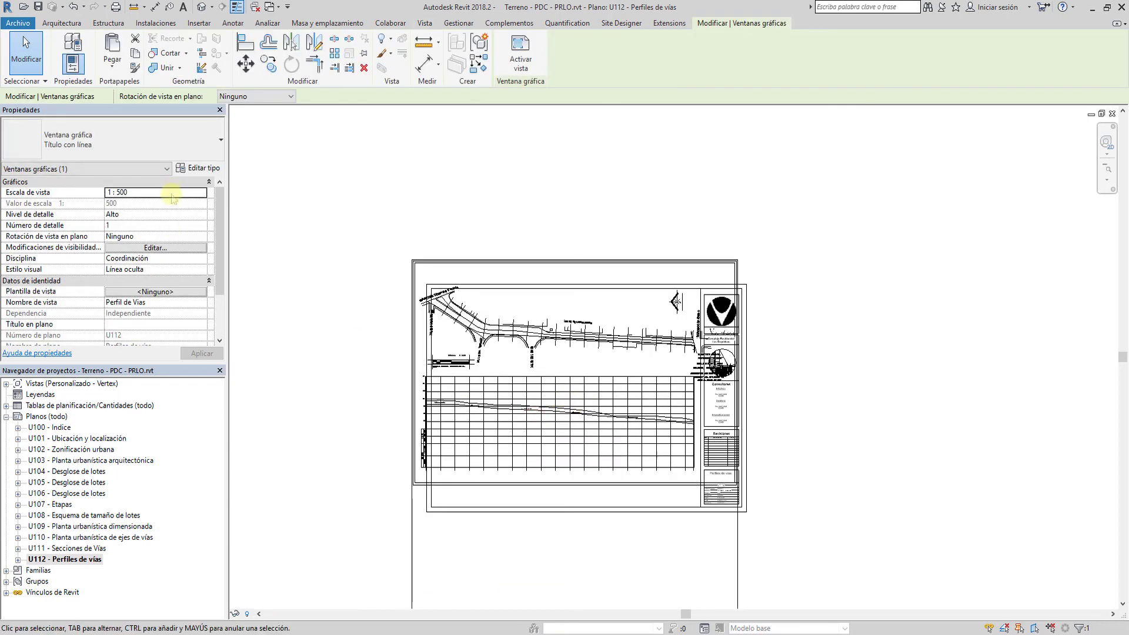
click(342, 340)
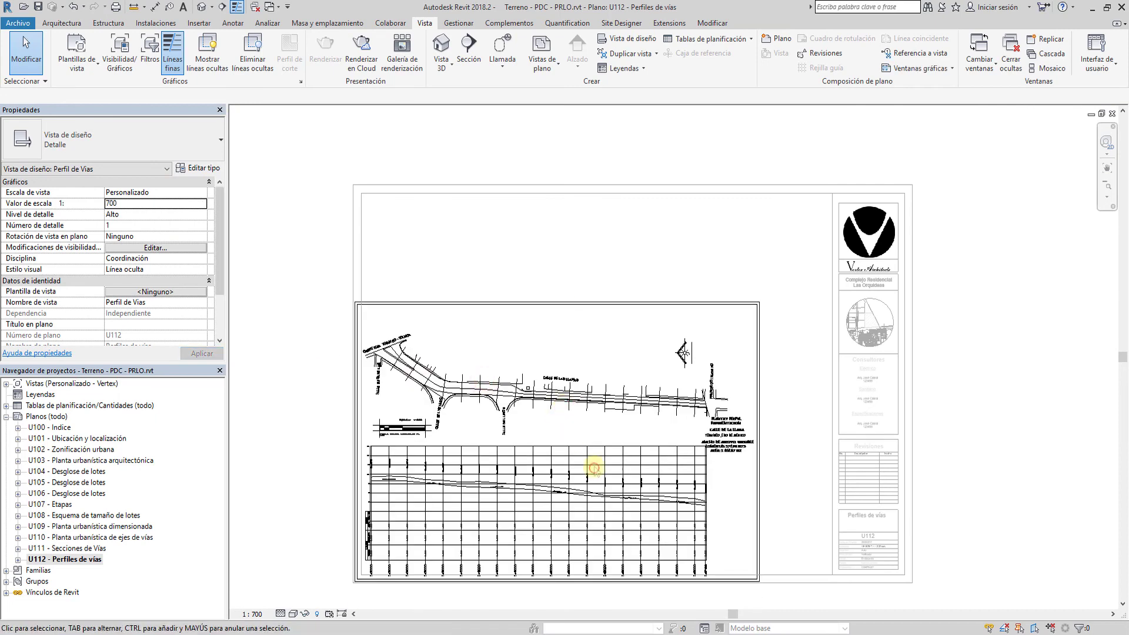
click(584, 450)
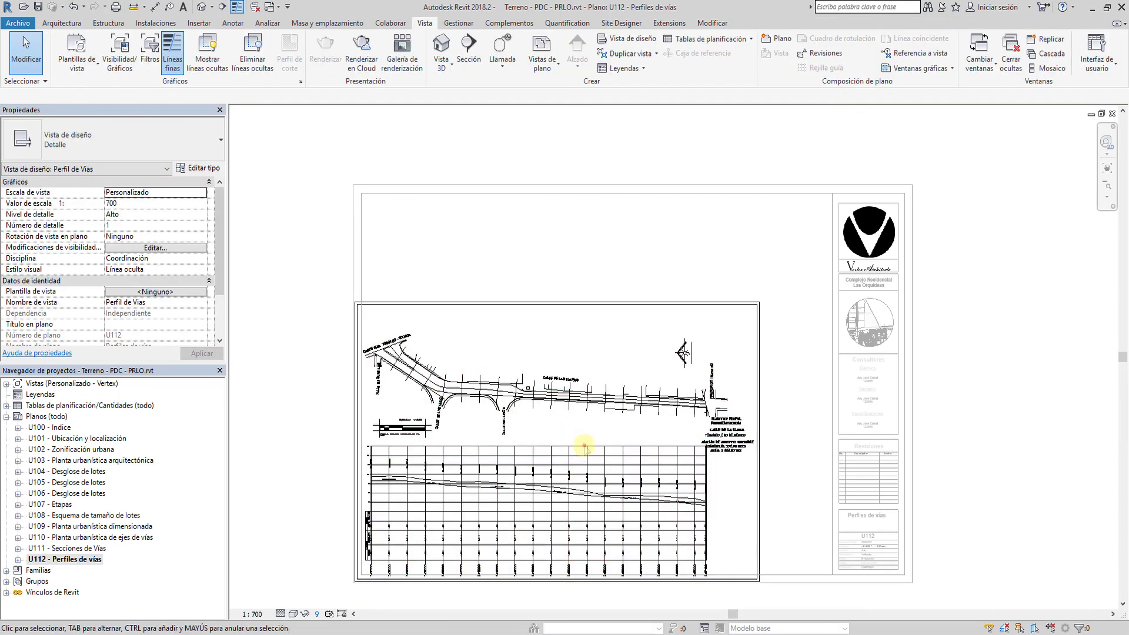
click(587, 462)
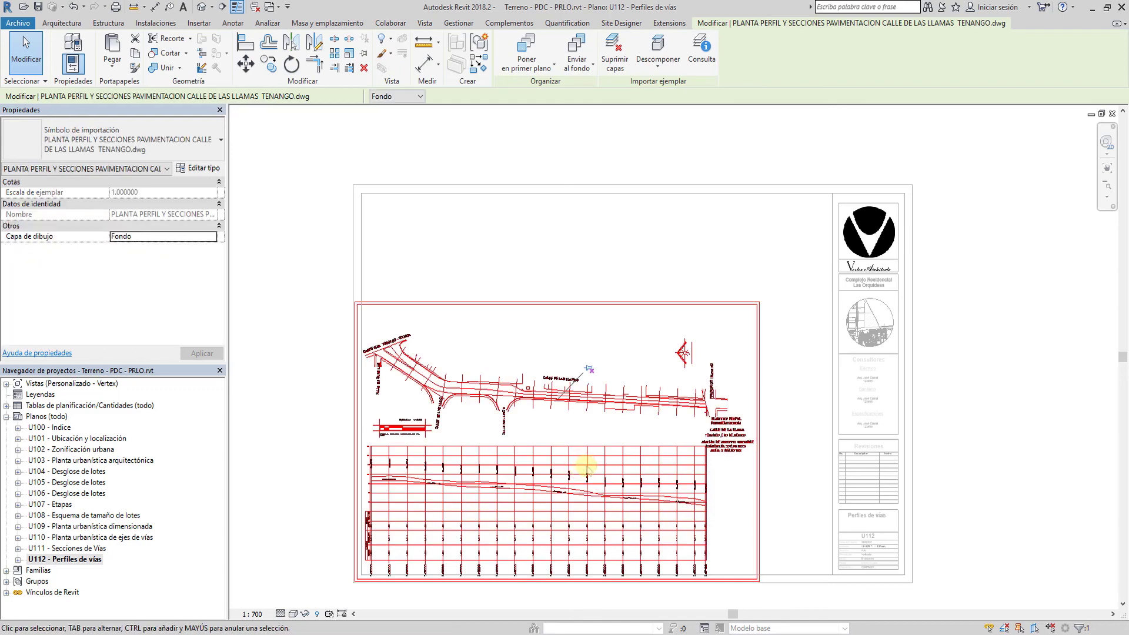
Step: Move the imported drawing up and hide its A and MARCO layers in the view
drag(585, 464, 705, 316)
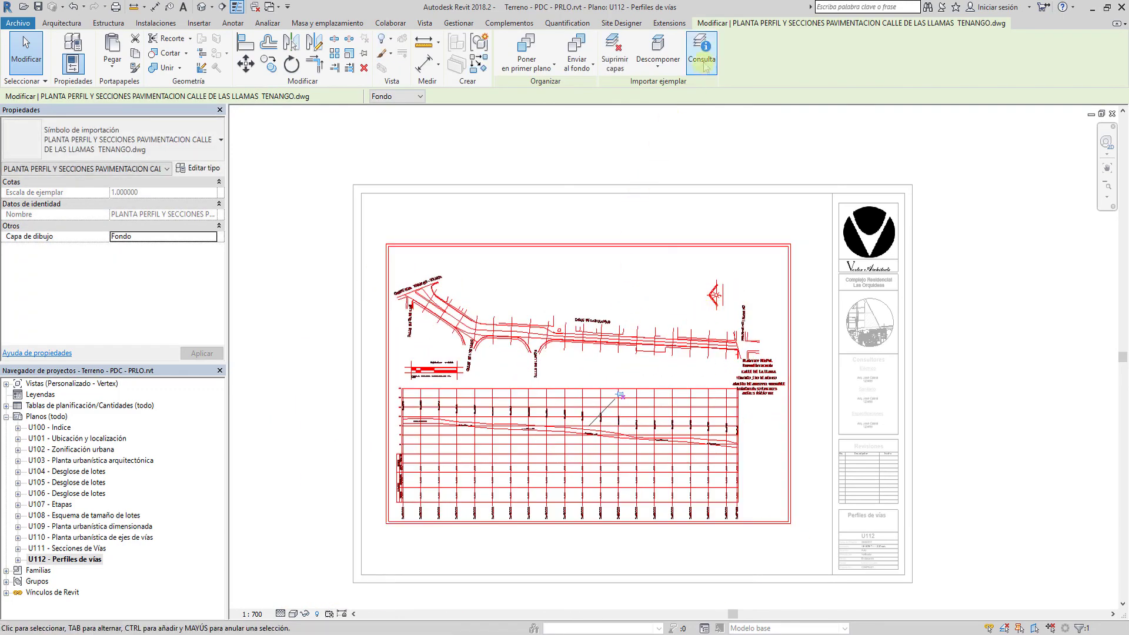
click(703, 58)
click(763, 245)
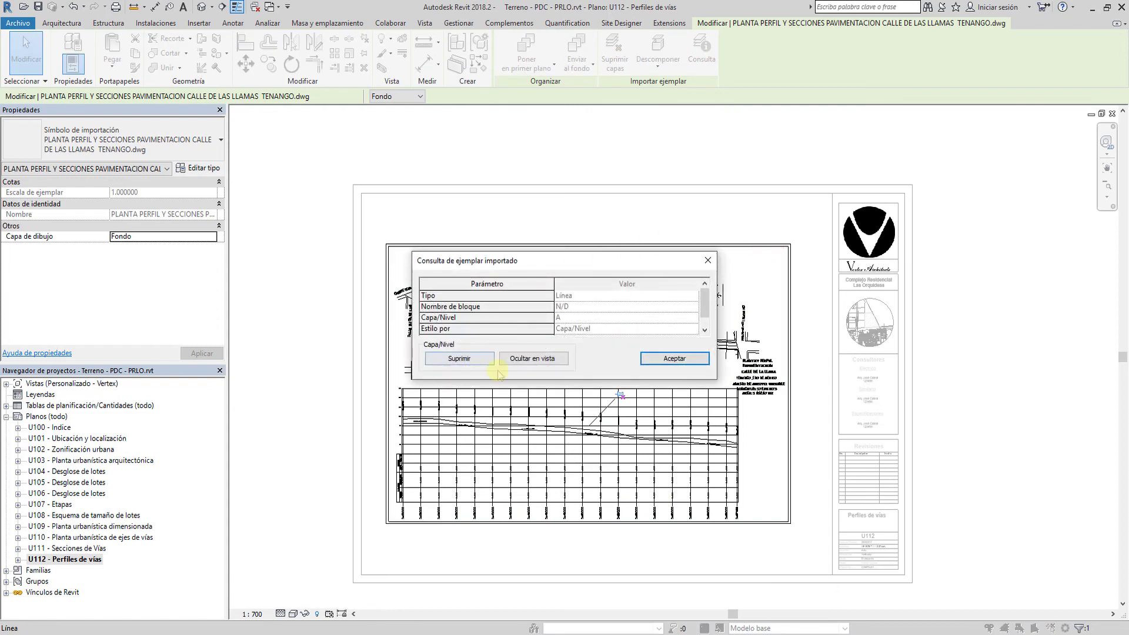
click(535, 358)
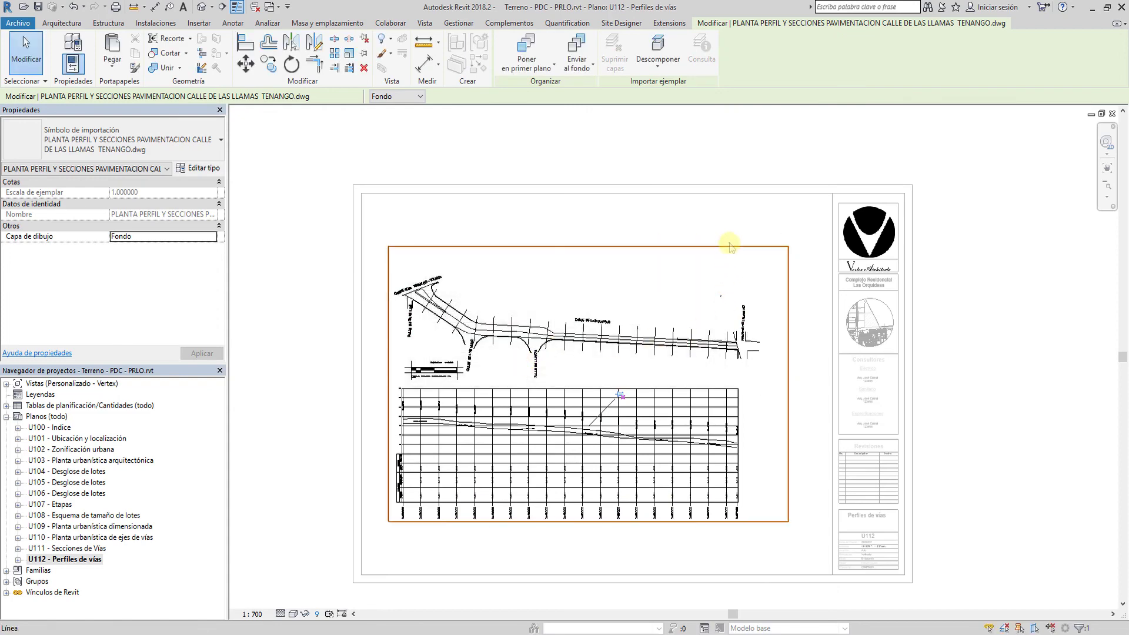
click(729, 247)
click(535, 358)
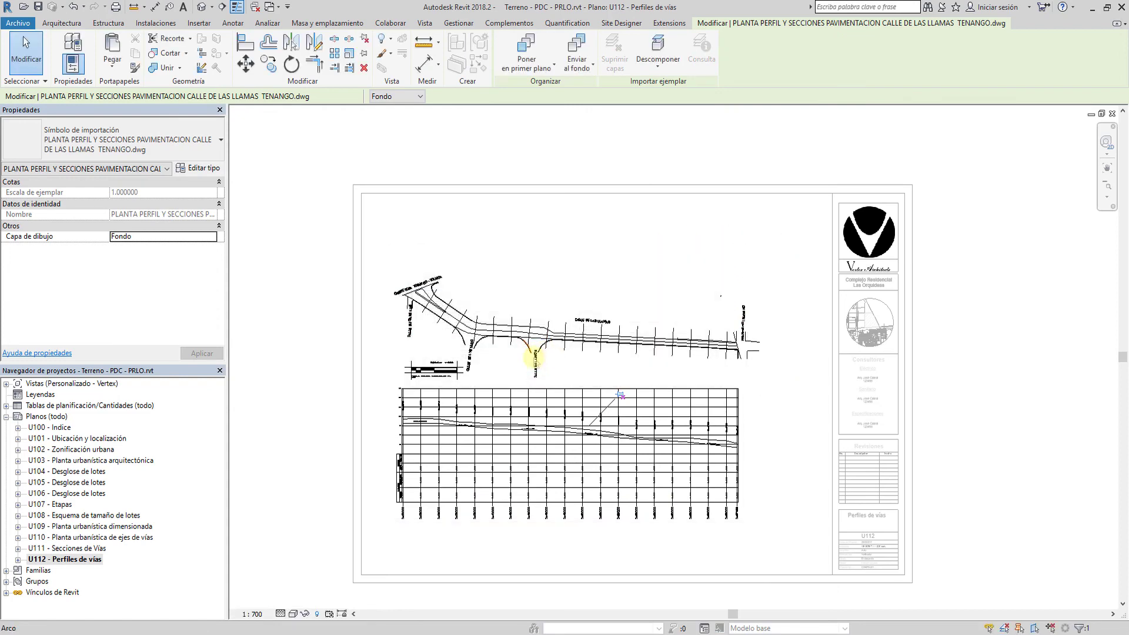
scroll(500, 335, up, 4)
scroll(491, 328, down, 1)
scroll(492, 328, down, 3)
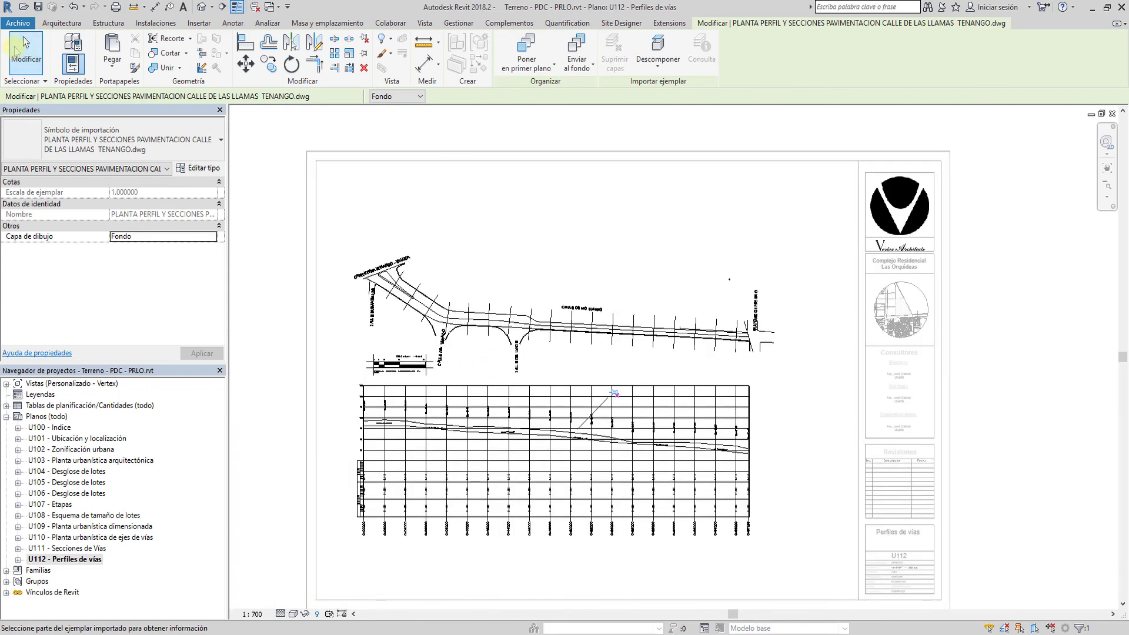
click(25, 42)
Step: Reposition the road drawing viewport within sheet U112's title block
click(605, 328)
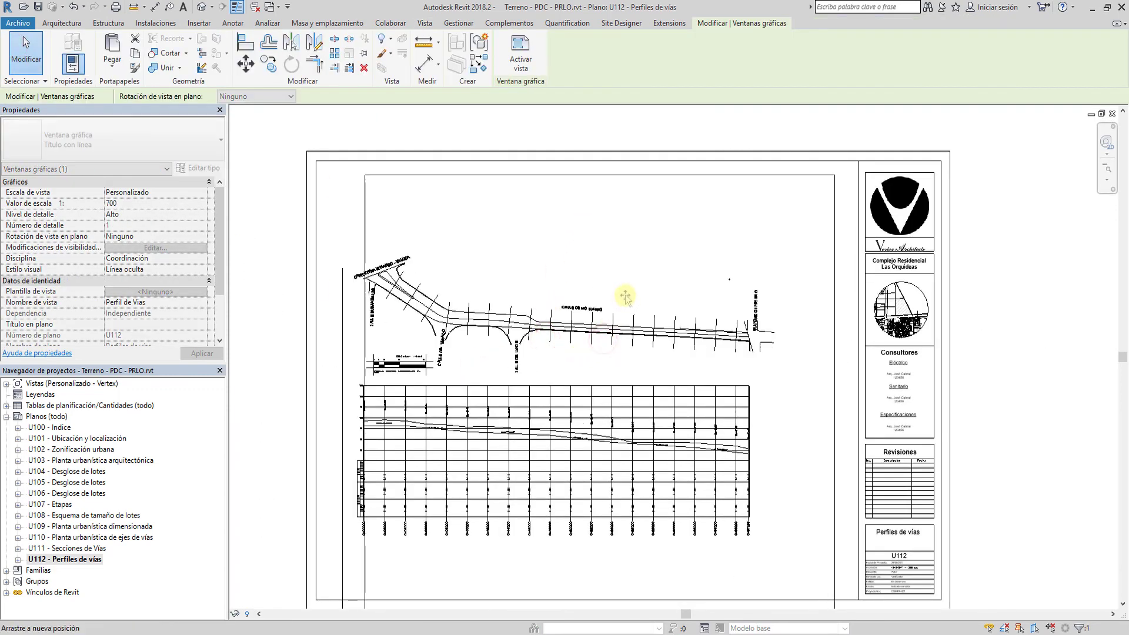
drag(625, 296, 605, 294)
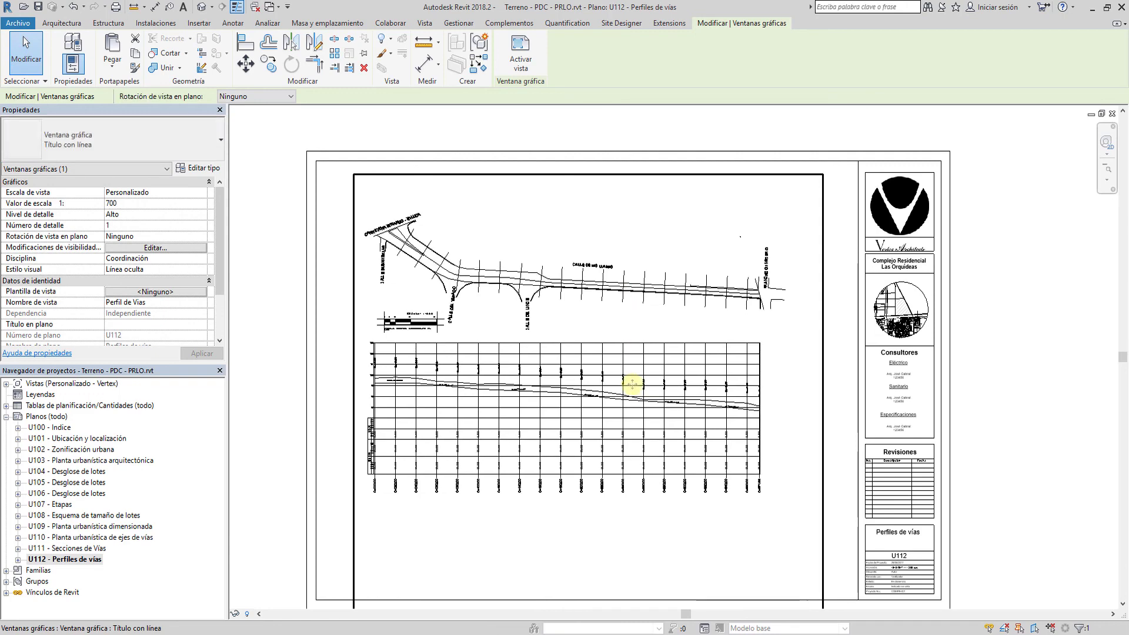
drag(632, 383, 636, 395)
click(1029, 453)
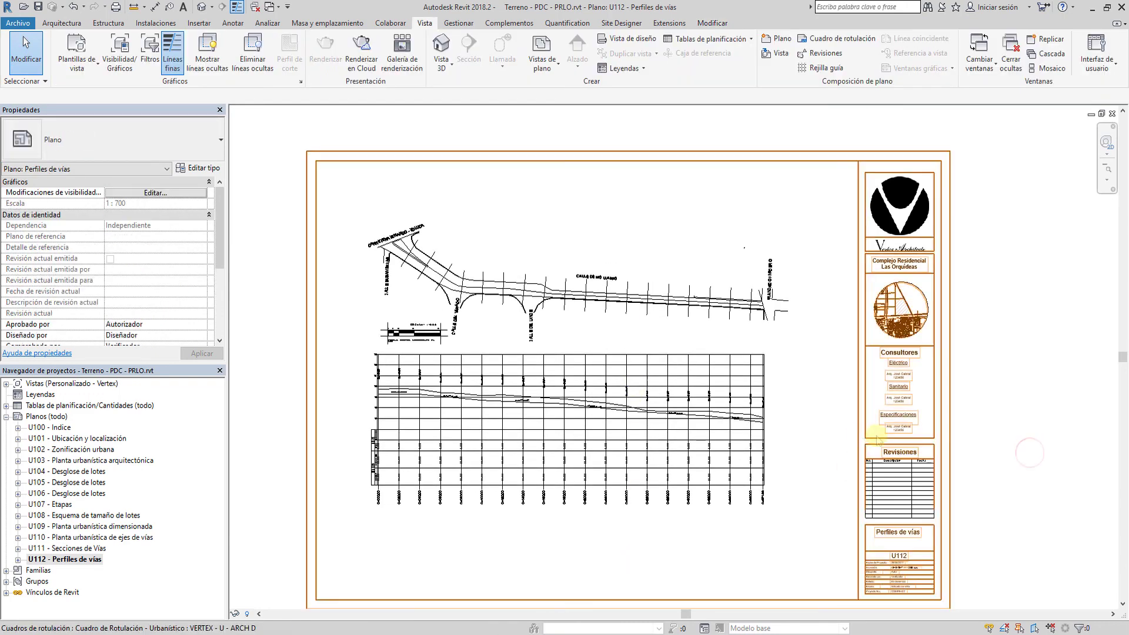
scroll(877, 438, down, 3)
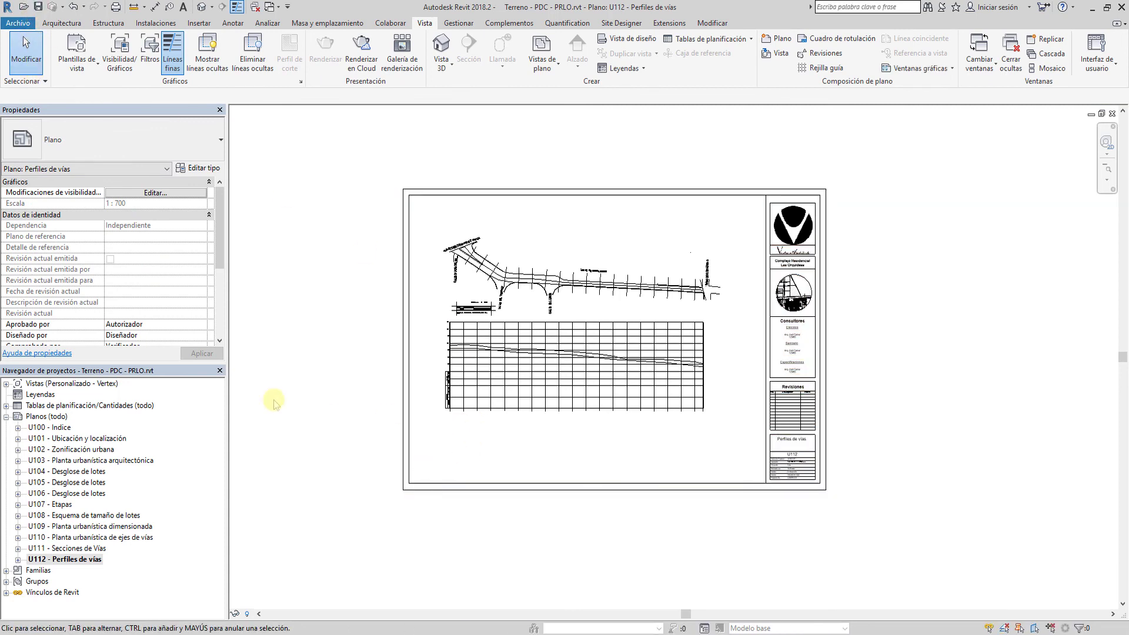
Step: Create new sheet U113 and copy the name 'Perfiles de vías' from sheet U112
click(766, 40)
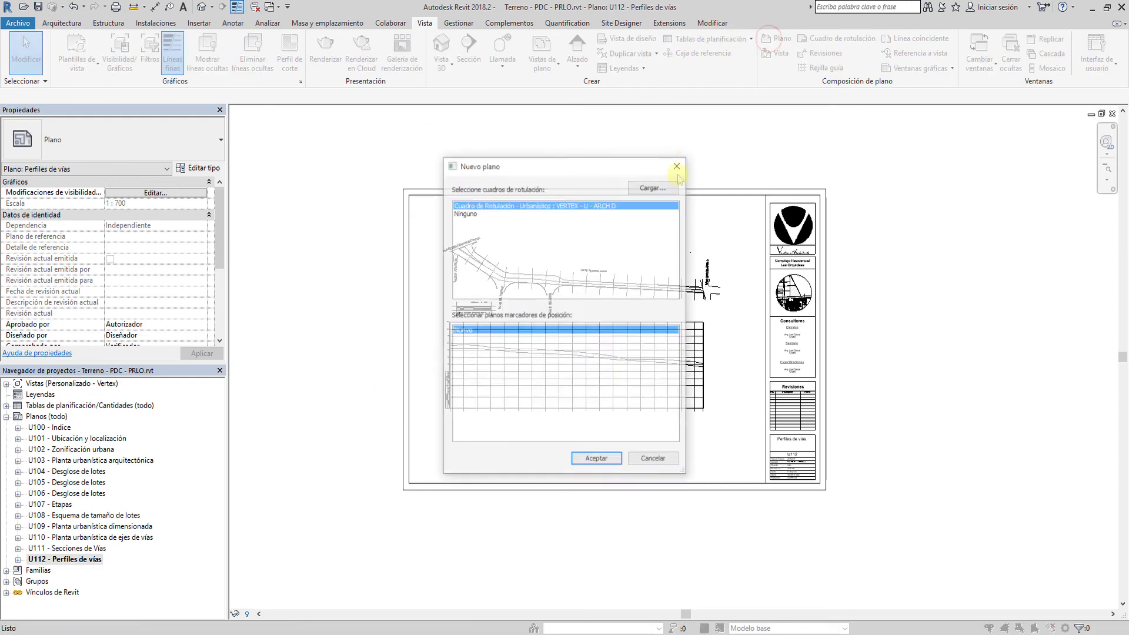
click(597, 461)
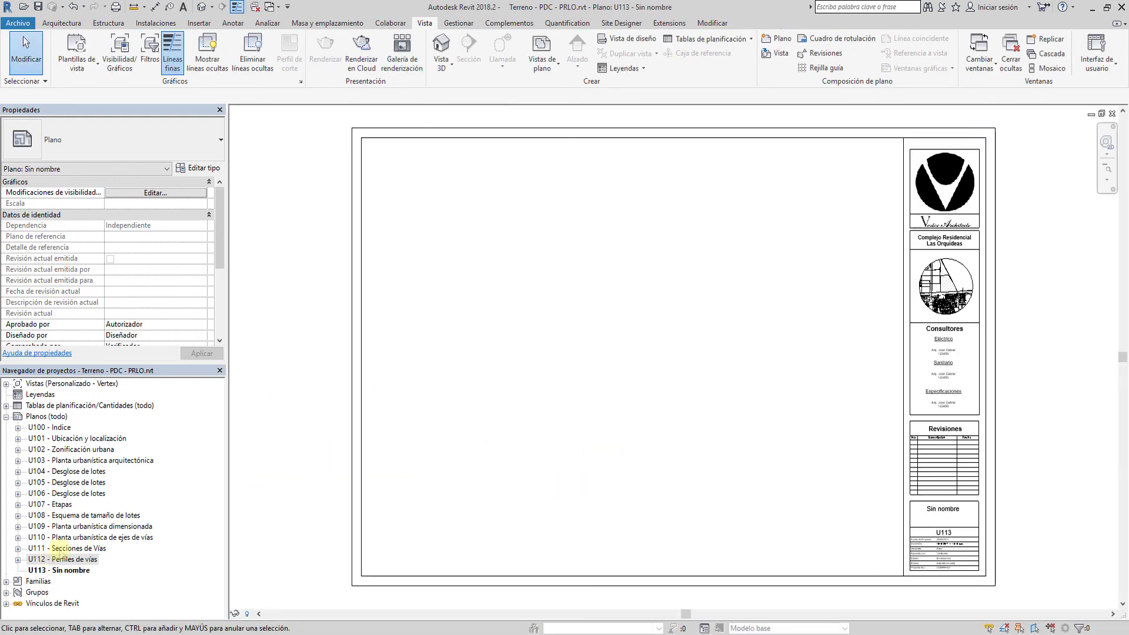
click(70, 571)
click(70, 559)
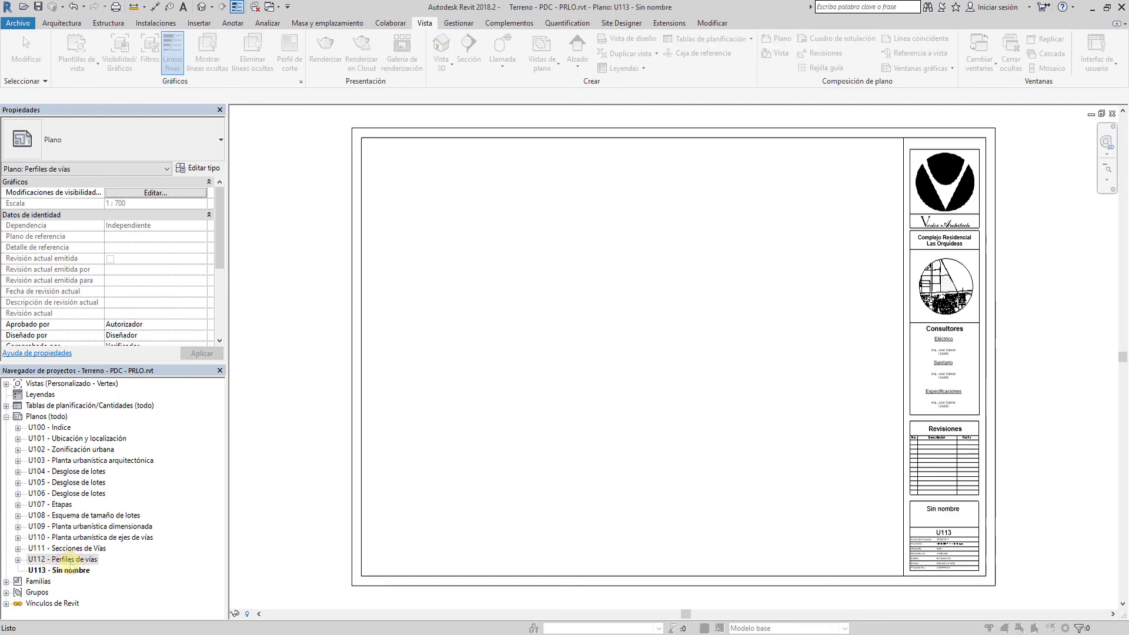
drag(315, 325, 247, 329)
key(ctrl+c)
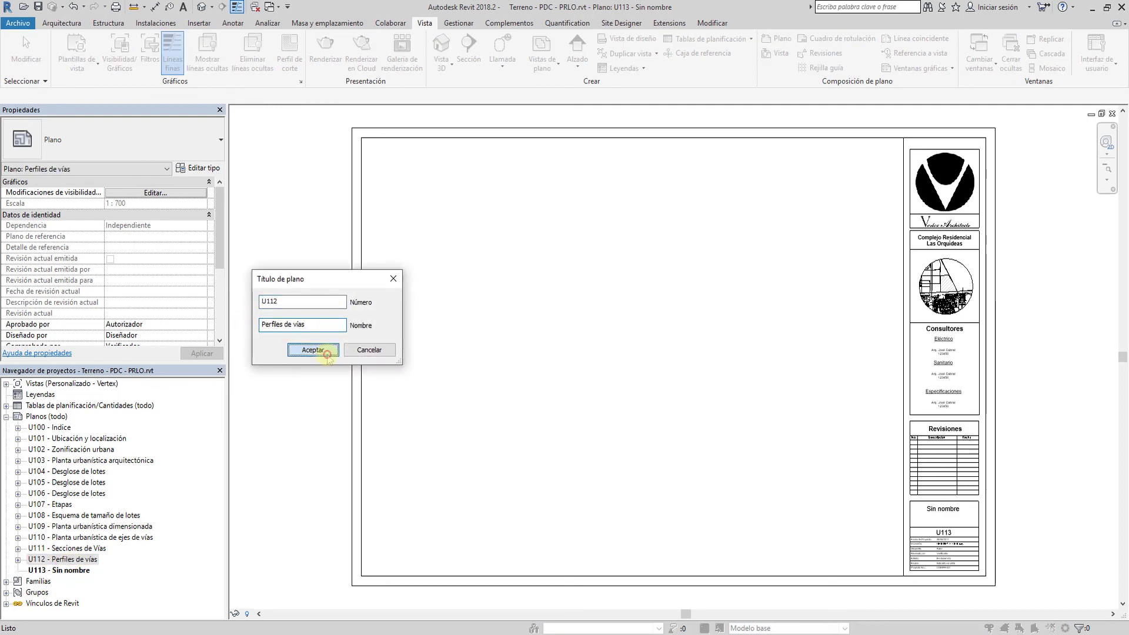
click(313, 350)
click(64, 570)
key(ctrl+v)
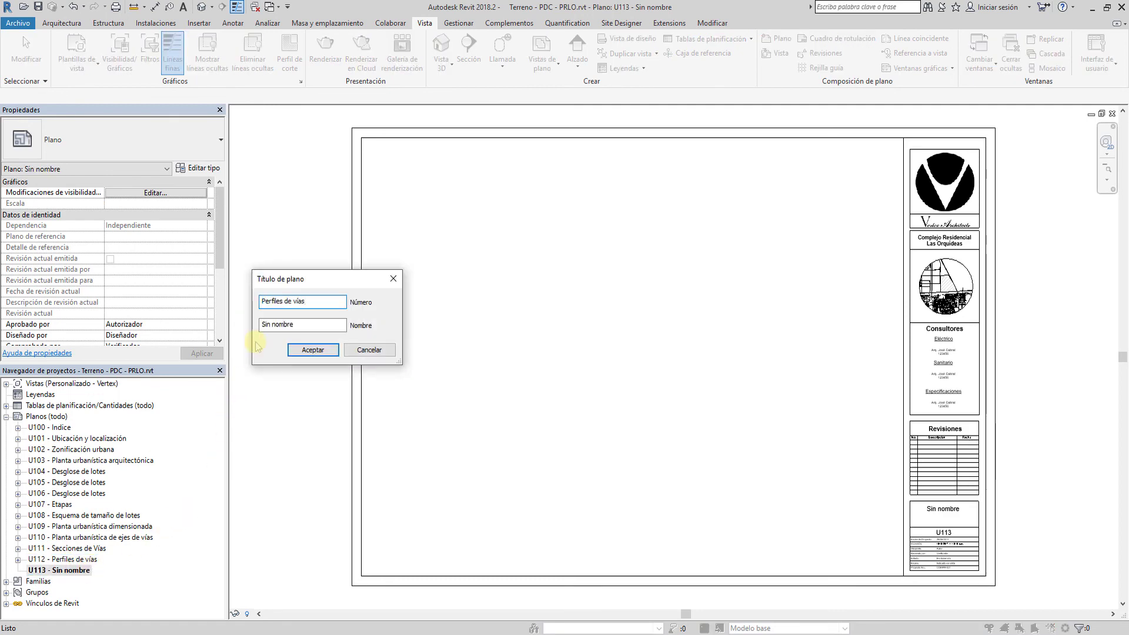
key(Escape)
Step: Rename sheet U113 to 'Perfiles de vías - V2'
key(F2)
drag(328, 325, 170, 324)
key(ctrl+v)
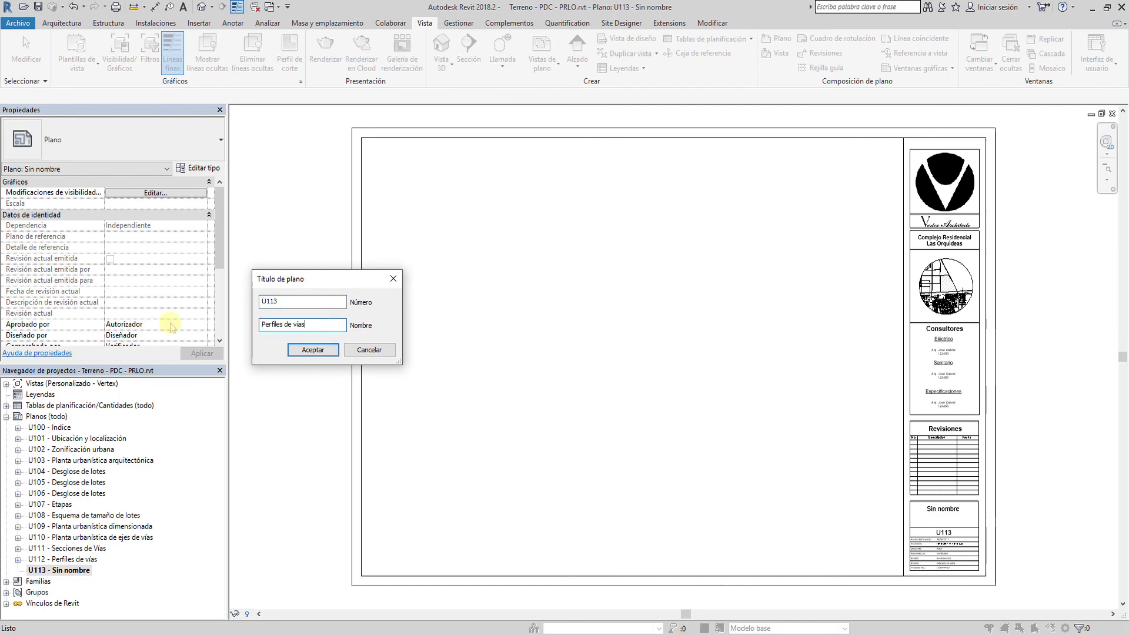
text(- V2)
key(Return)
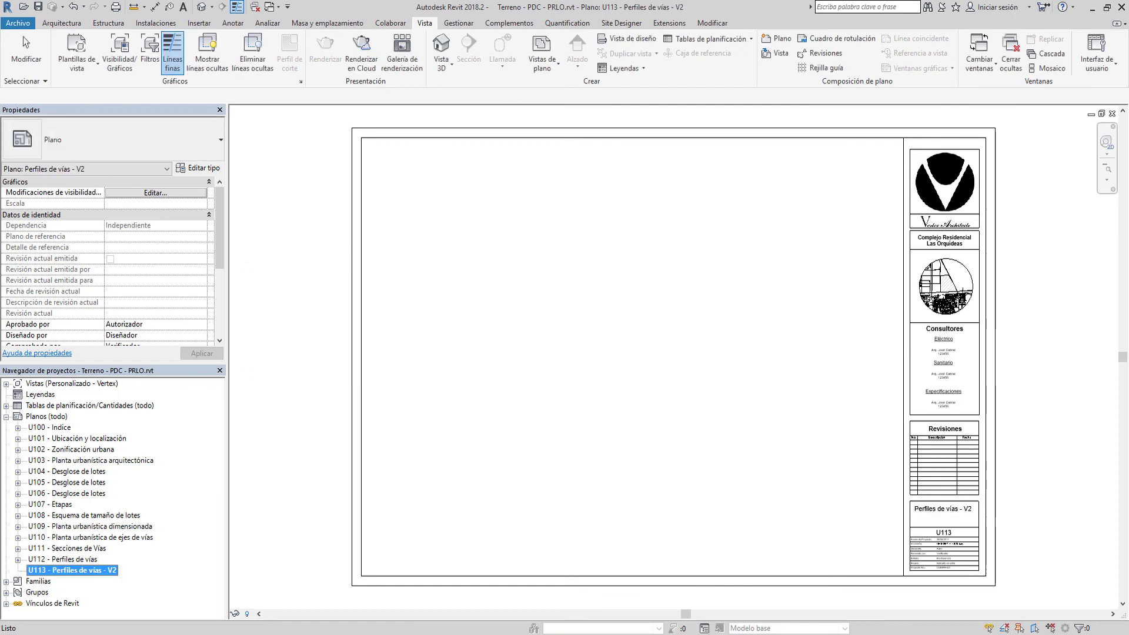
Step: Rename sheet U112 to 'Perfiles de vías - V1'
click(321, 325)
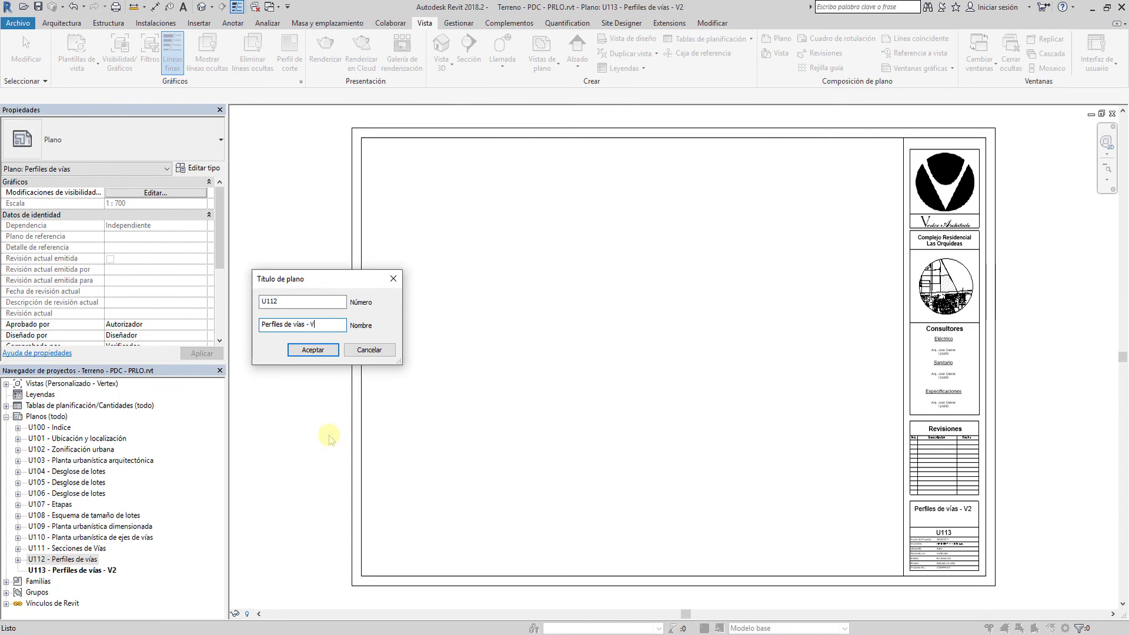
text(1)
key(Return)
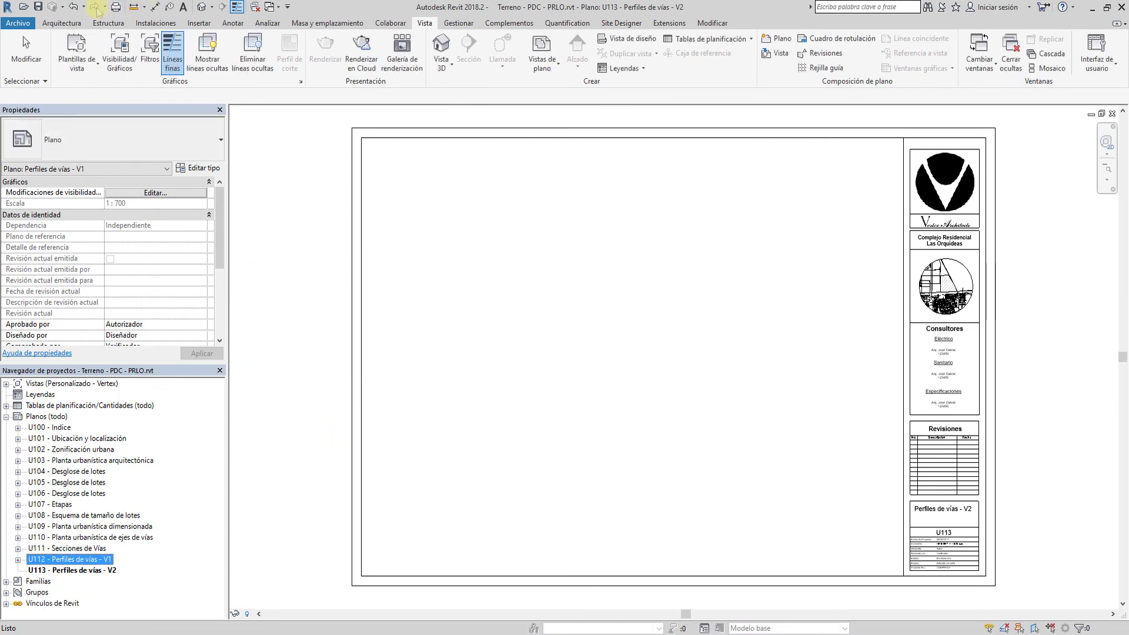
click(84, 7)
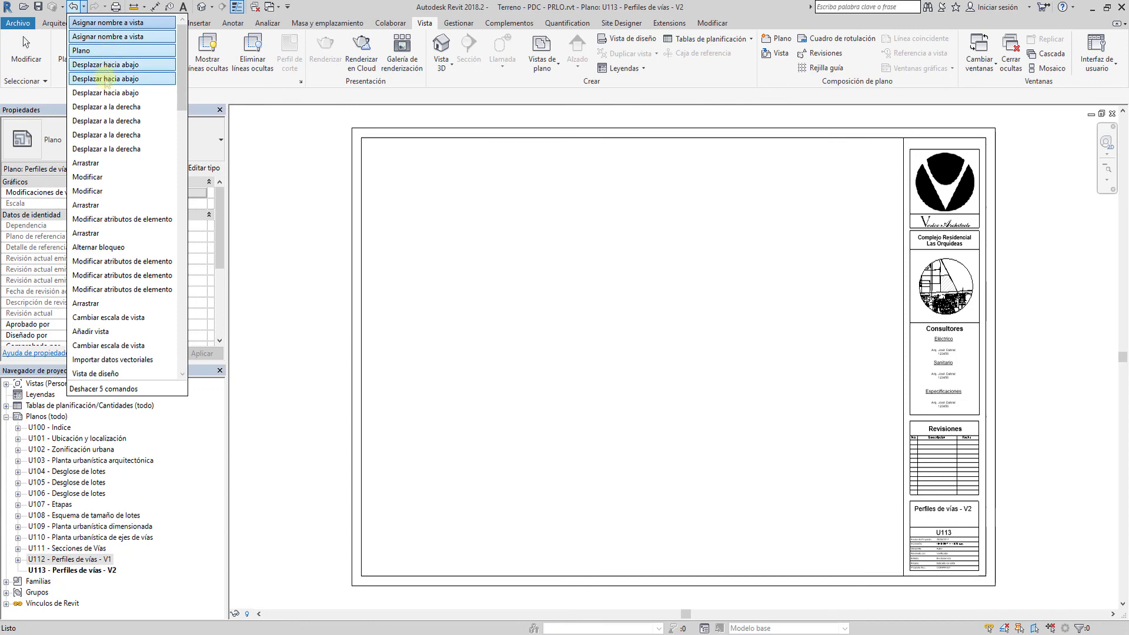
Step: Undo the new sheet U113 and both renames, restoring U112 as 'Perfiles de vías'
click(105, 51)
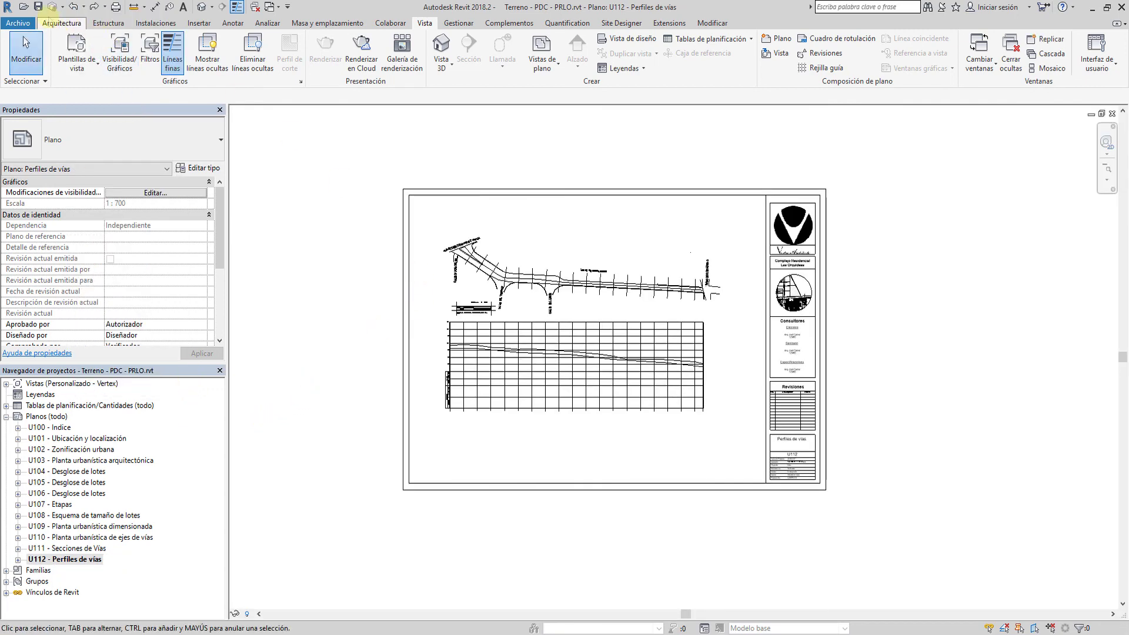
click(469, 555)
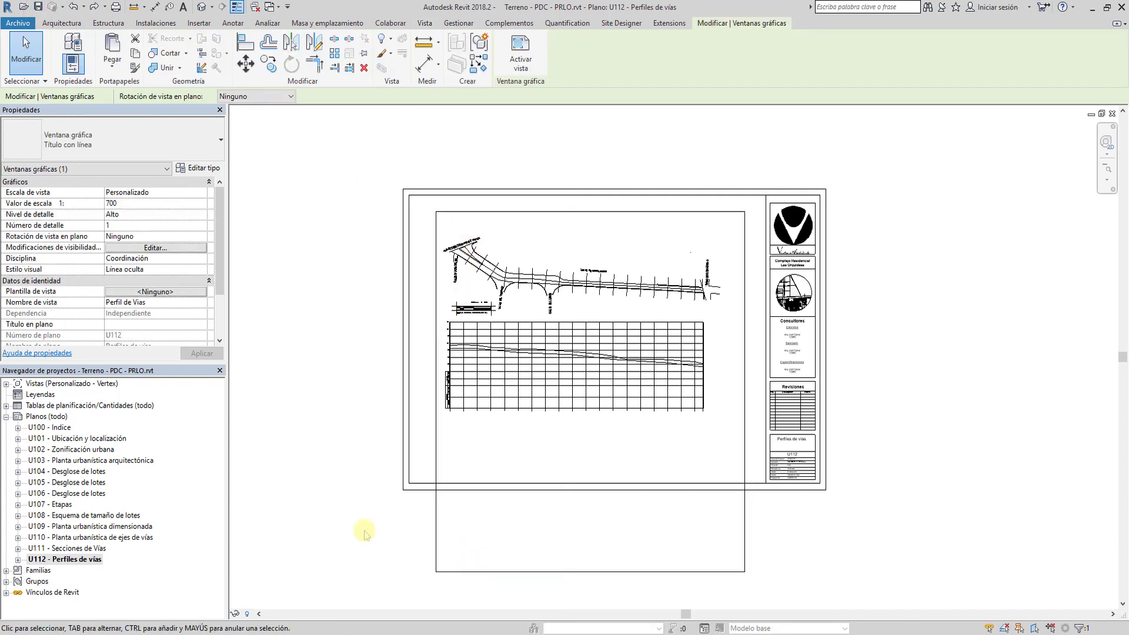
click(365, 531)
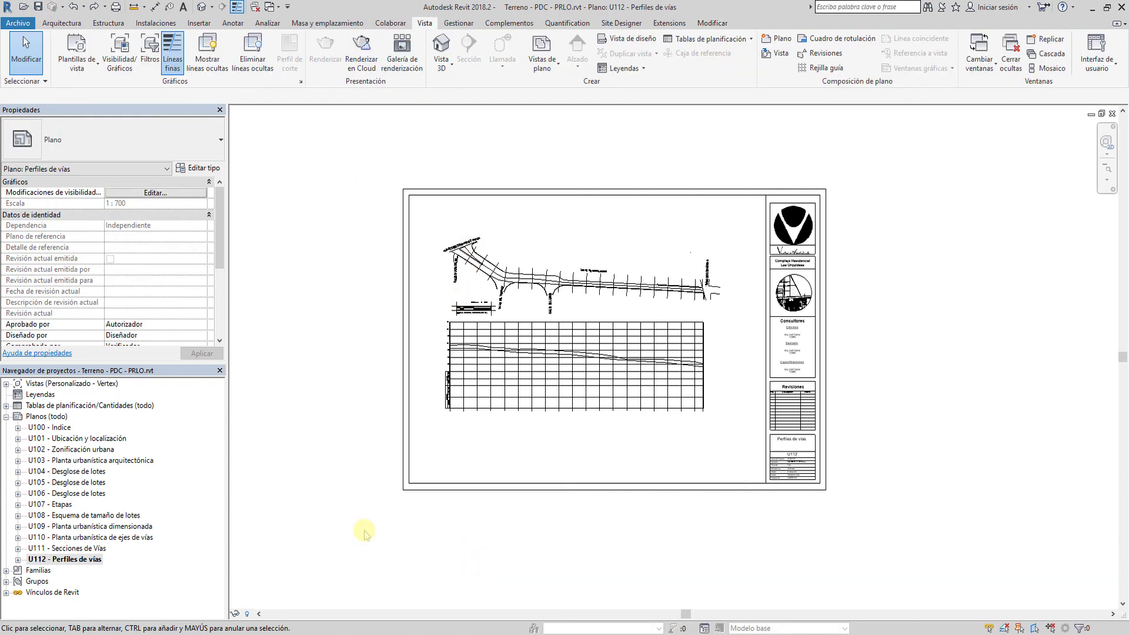